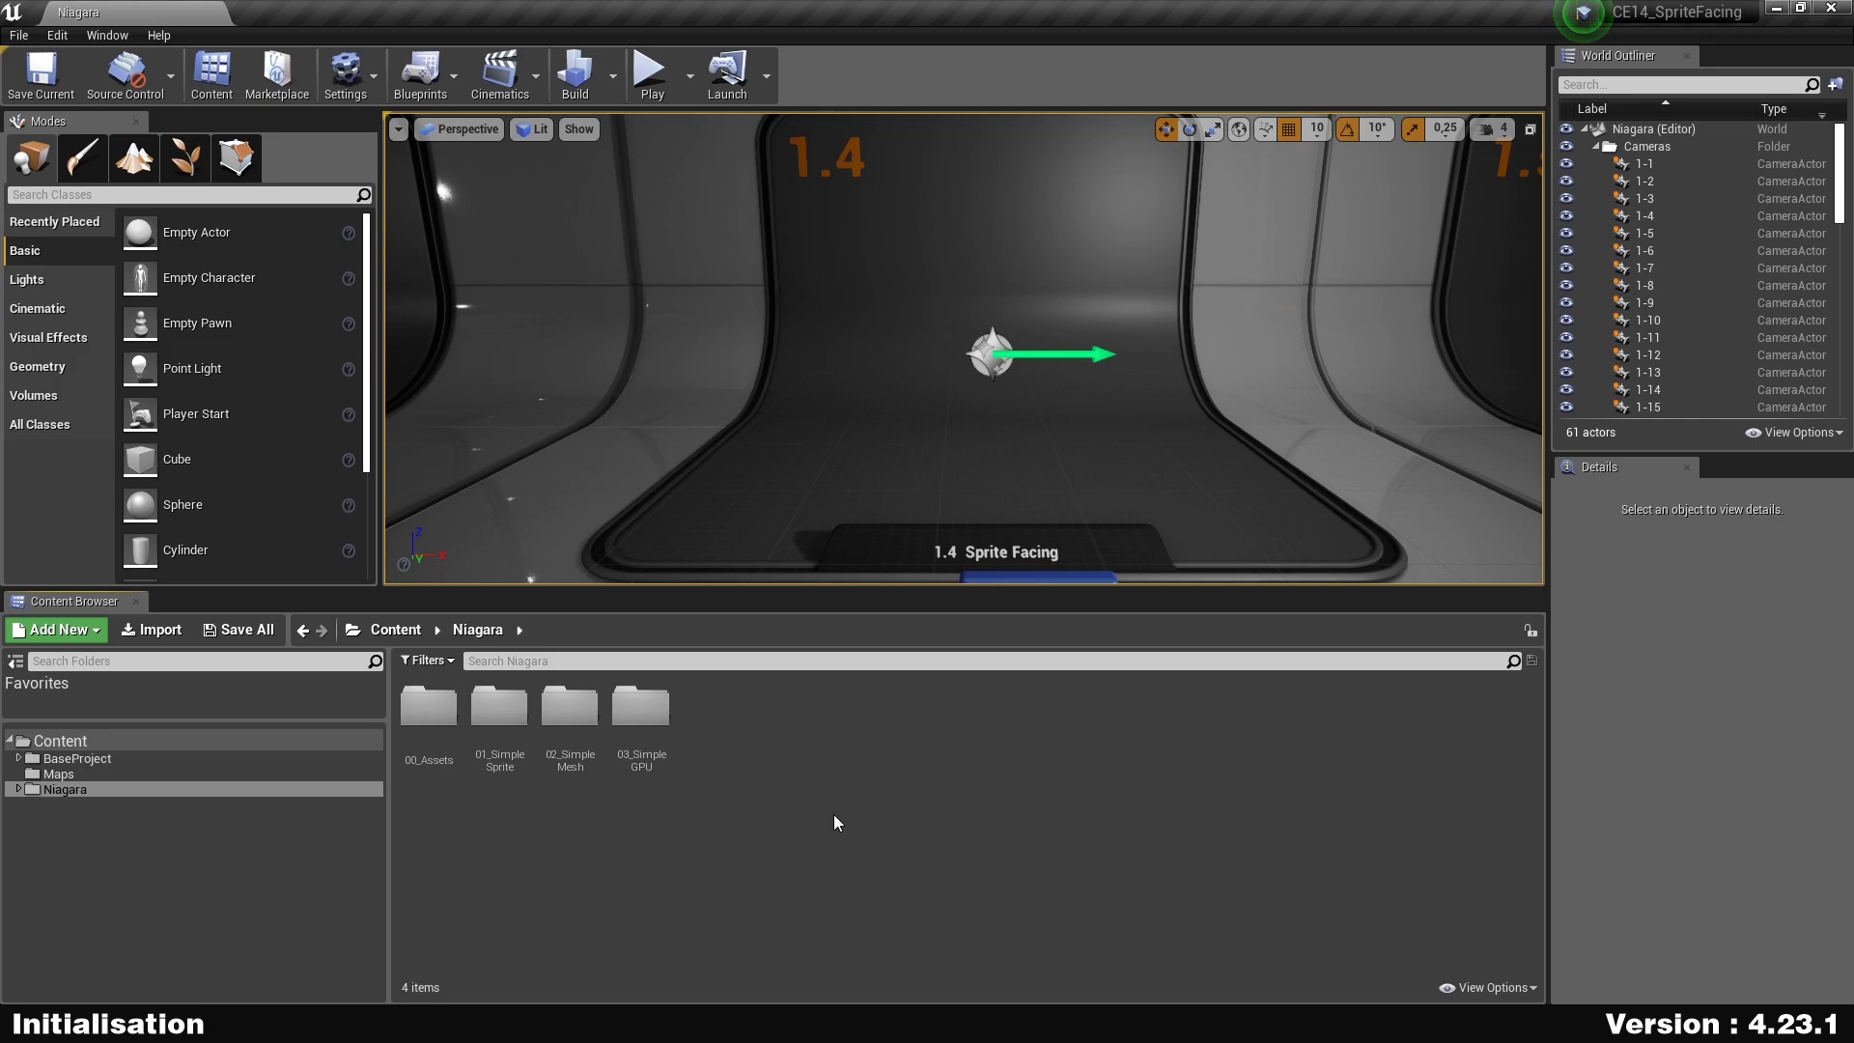
Create a folder named 04_SpriteFacing inside the Niagara content folder and open it.
{"action": "double_click", "coordinate": [79, 789]}
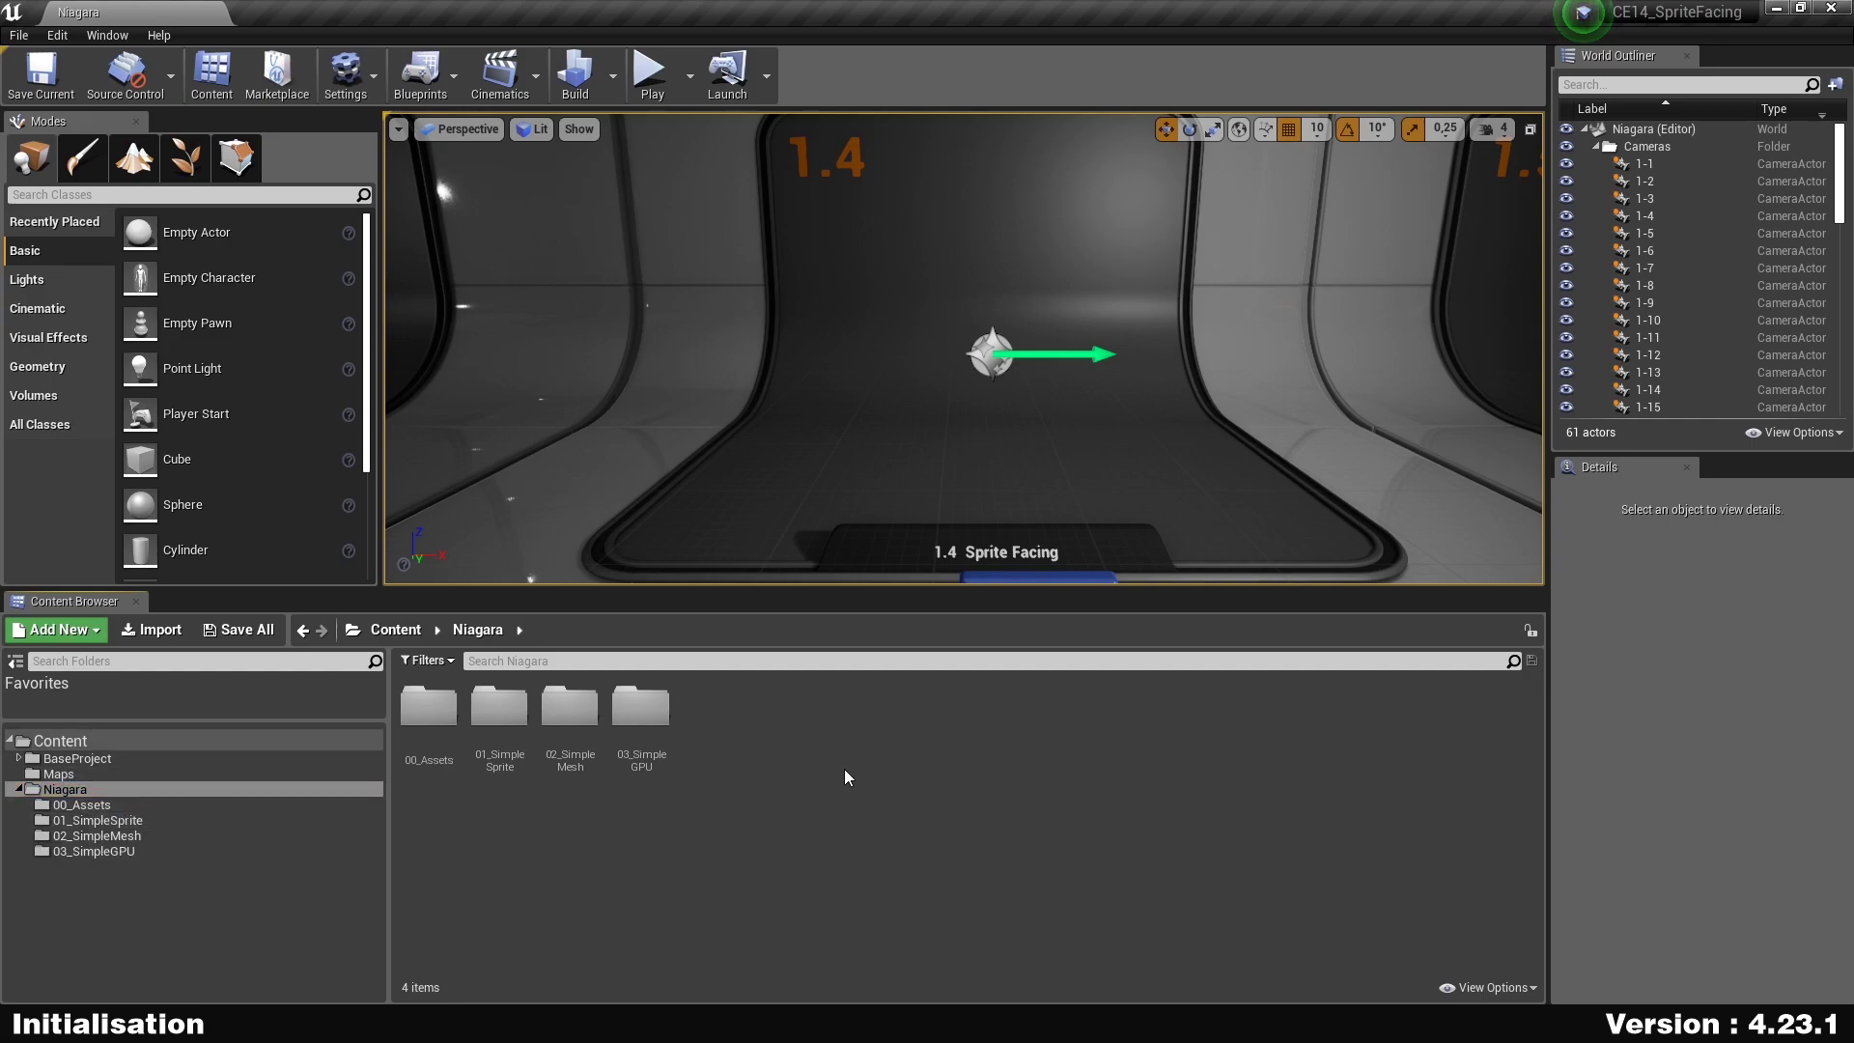
{"action": "key", "text": "ctrl+n"}
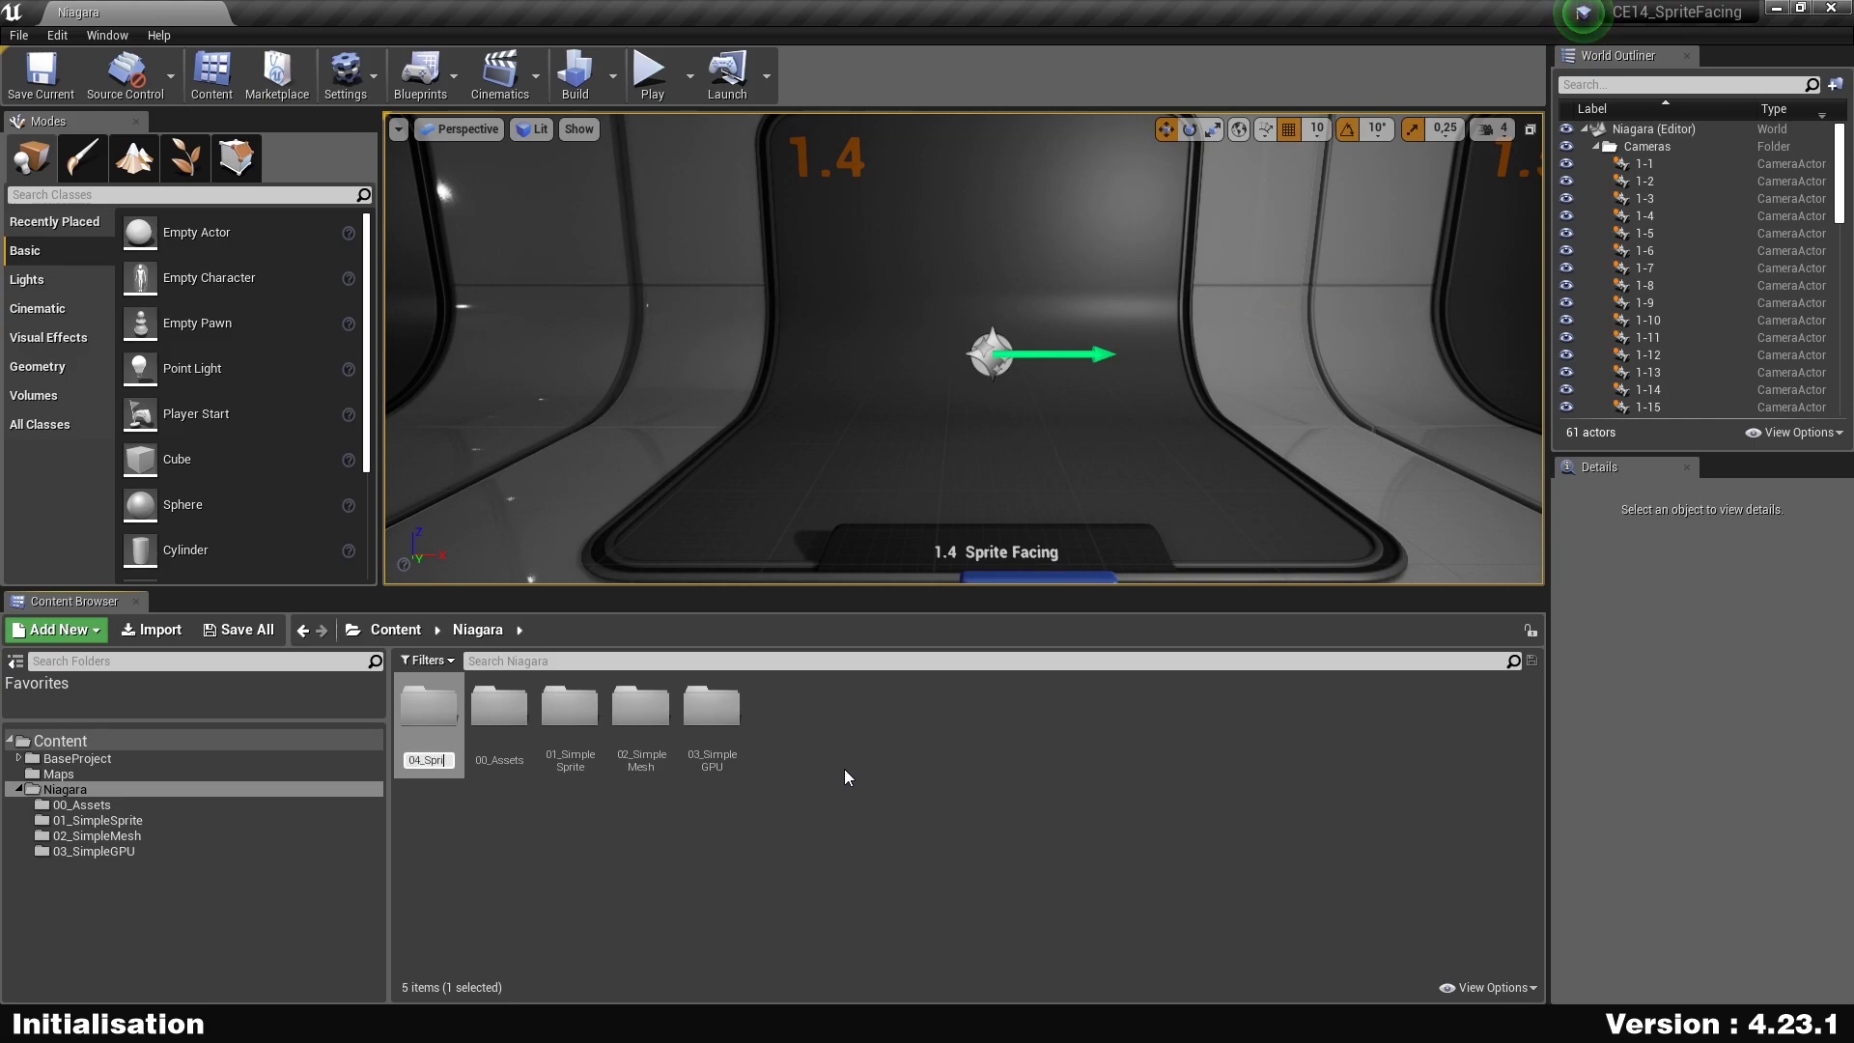
{"action": "type", "text": "04_SpriteFacing"}
{"action": "key", "text": "Return"}
{"action": "key", "text": "Return"}
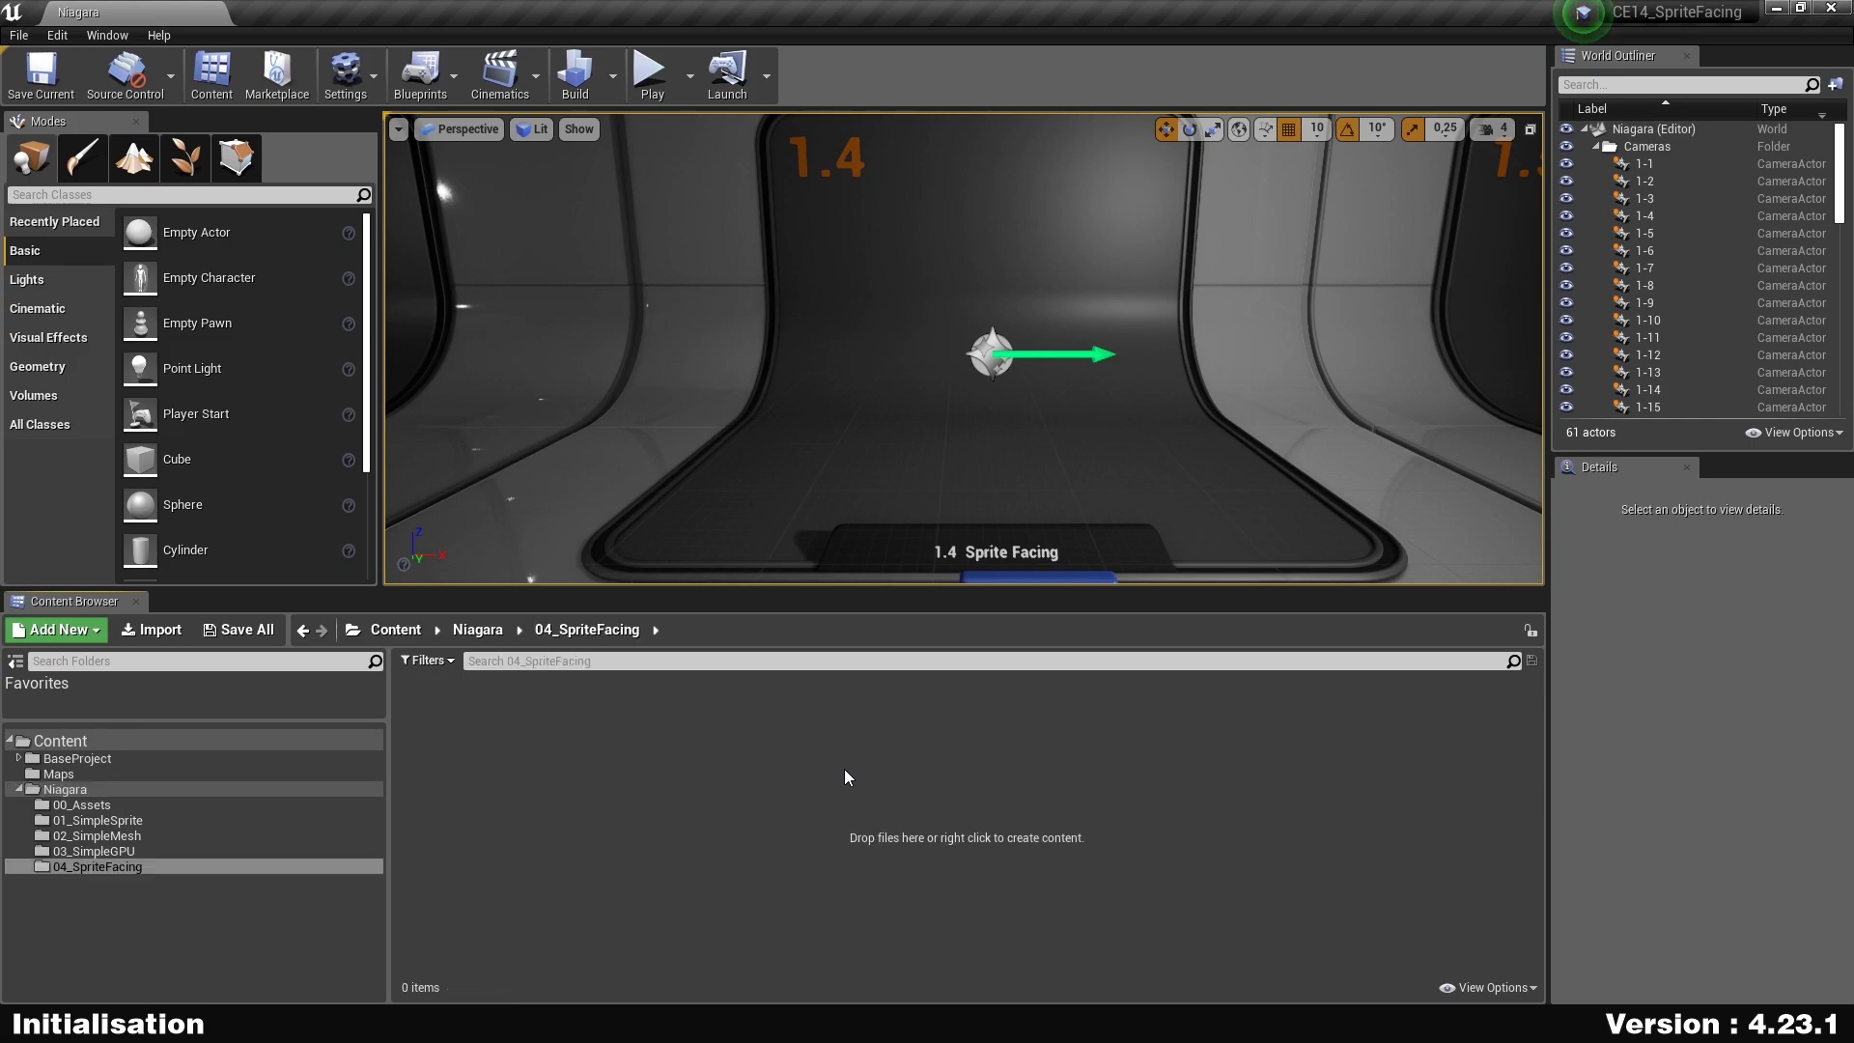
Create an empty Niagara Emitter with no modules or renderers in 04_SpriteFacing and name it NE_SpriteFacing.
{"action": "right_click", "coordinate": [615, 779]}
{"action": "mouse_move", "coordinate": [722, 622]}
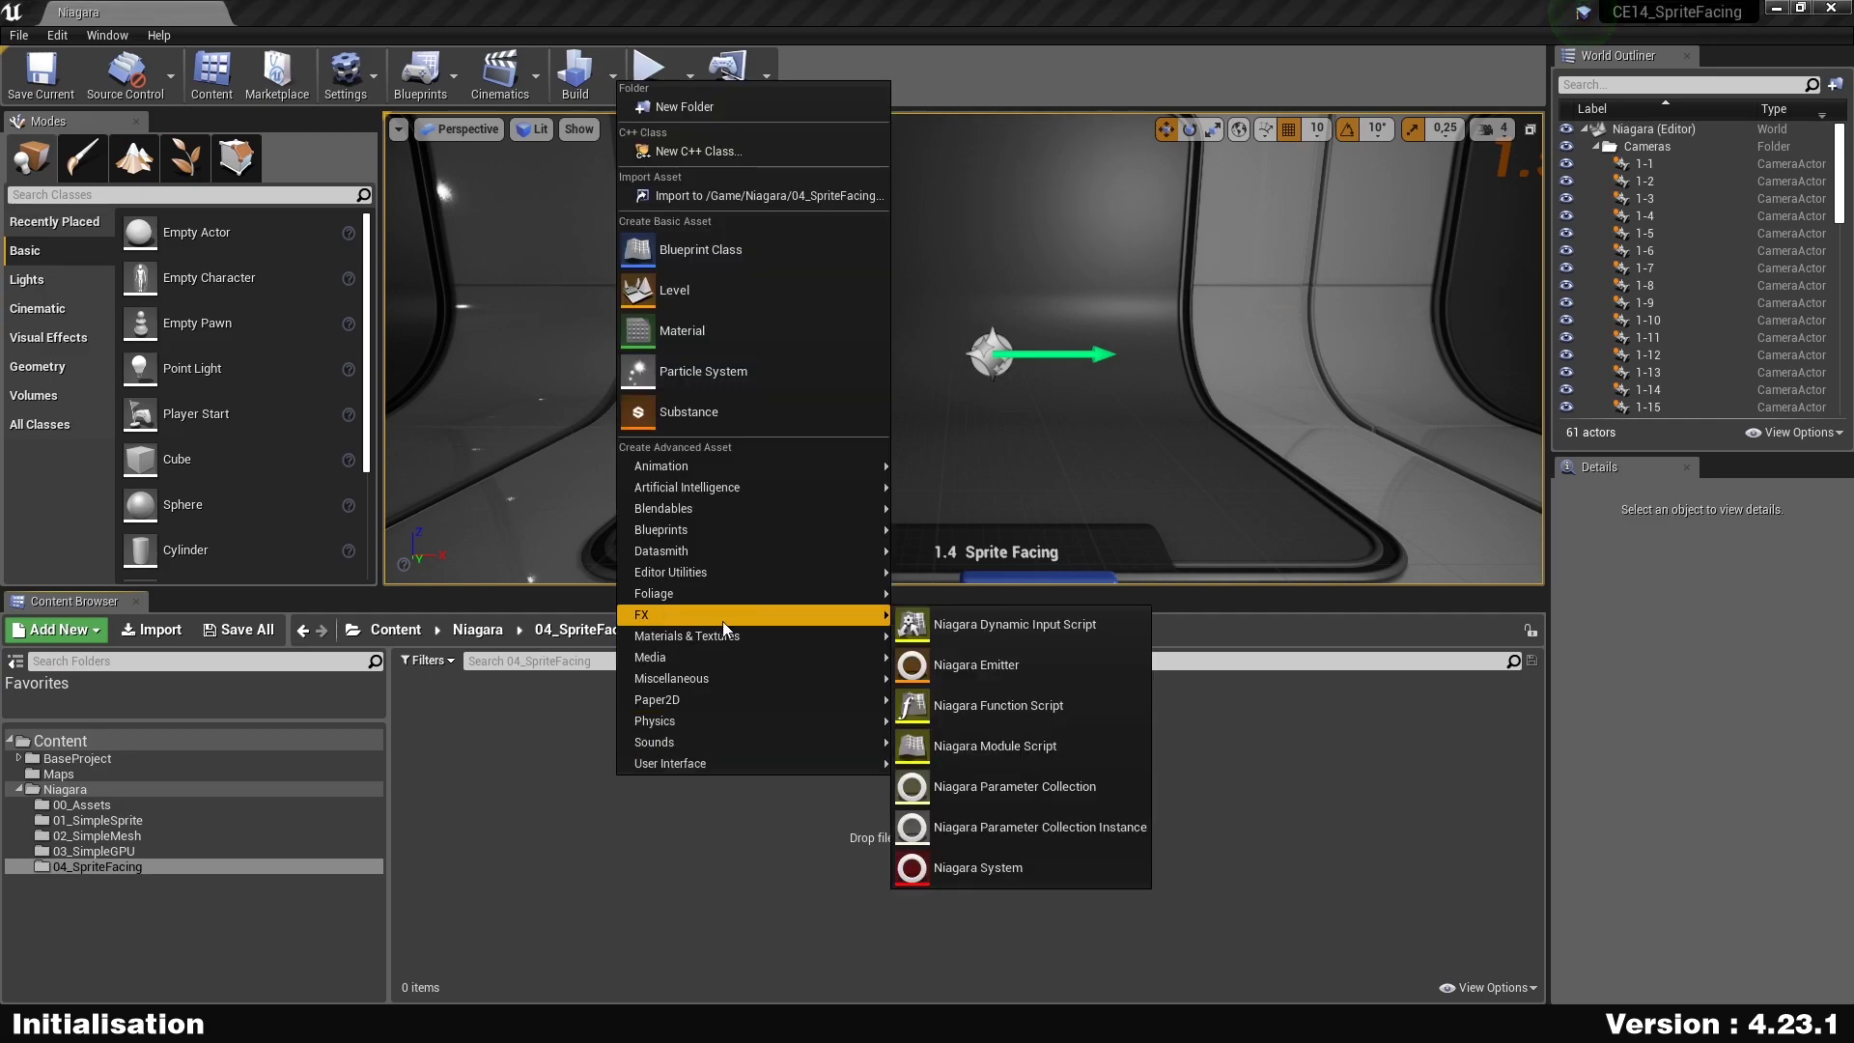
{"action": "left_click", "coordinate": [1064, 664]}
{"action": "left_click", "coordinate": [790, 370]}
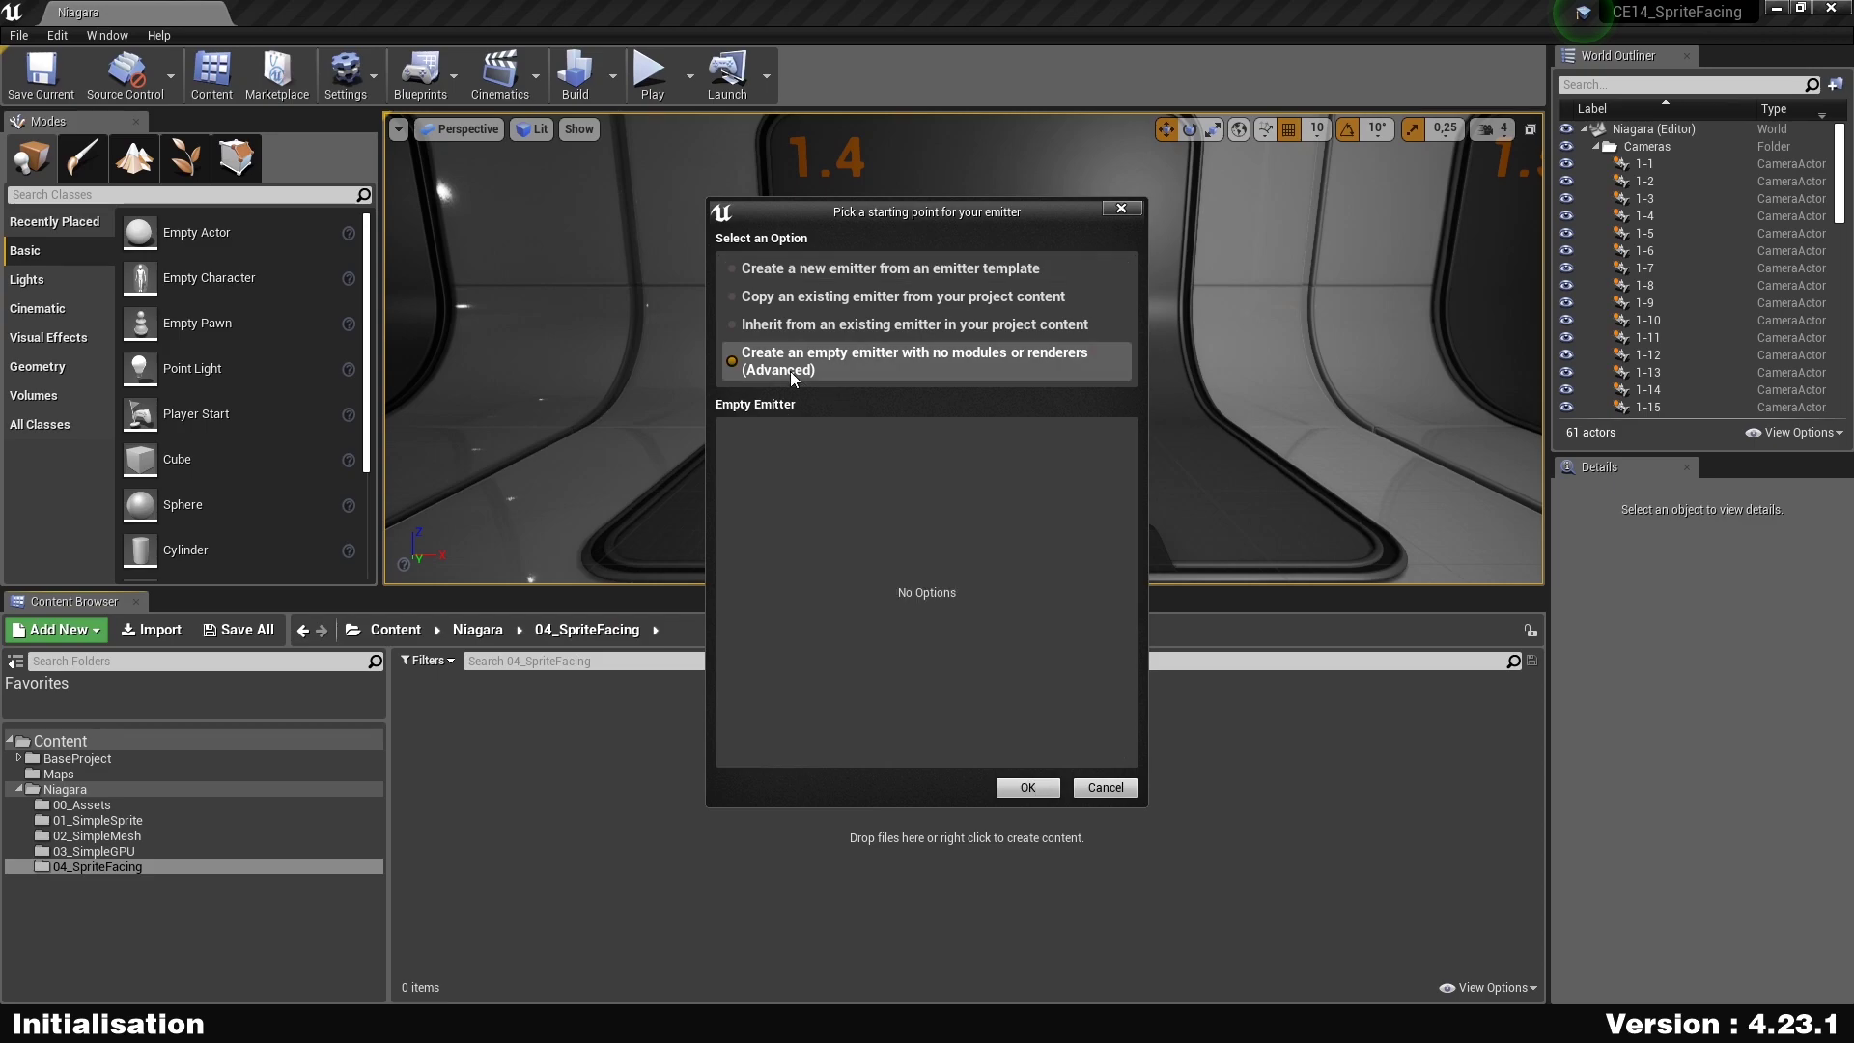
{"action": "left_click", "coordinate": [1023, 787]}
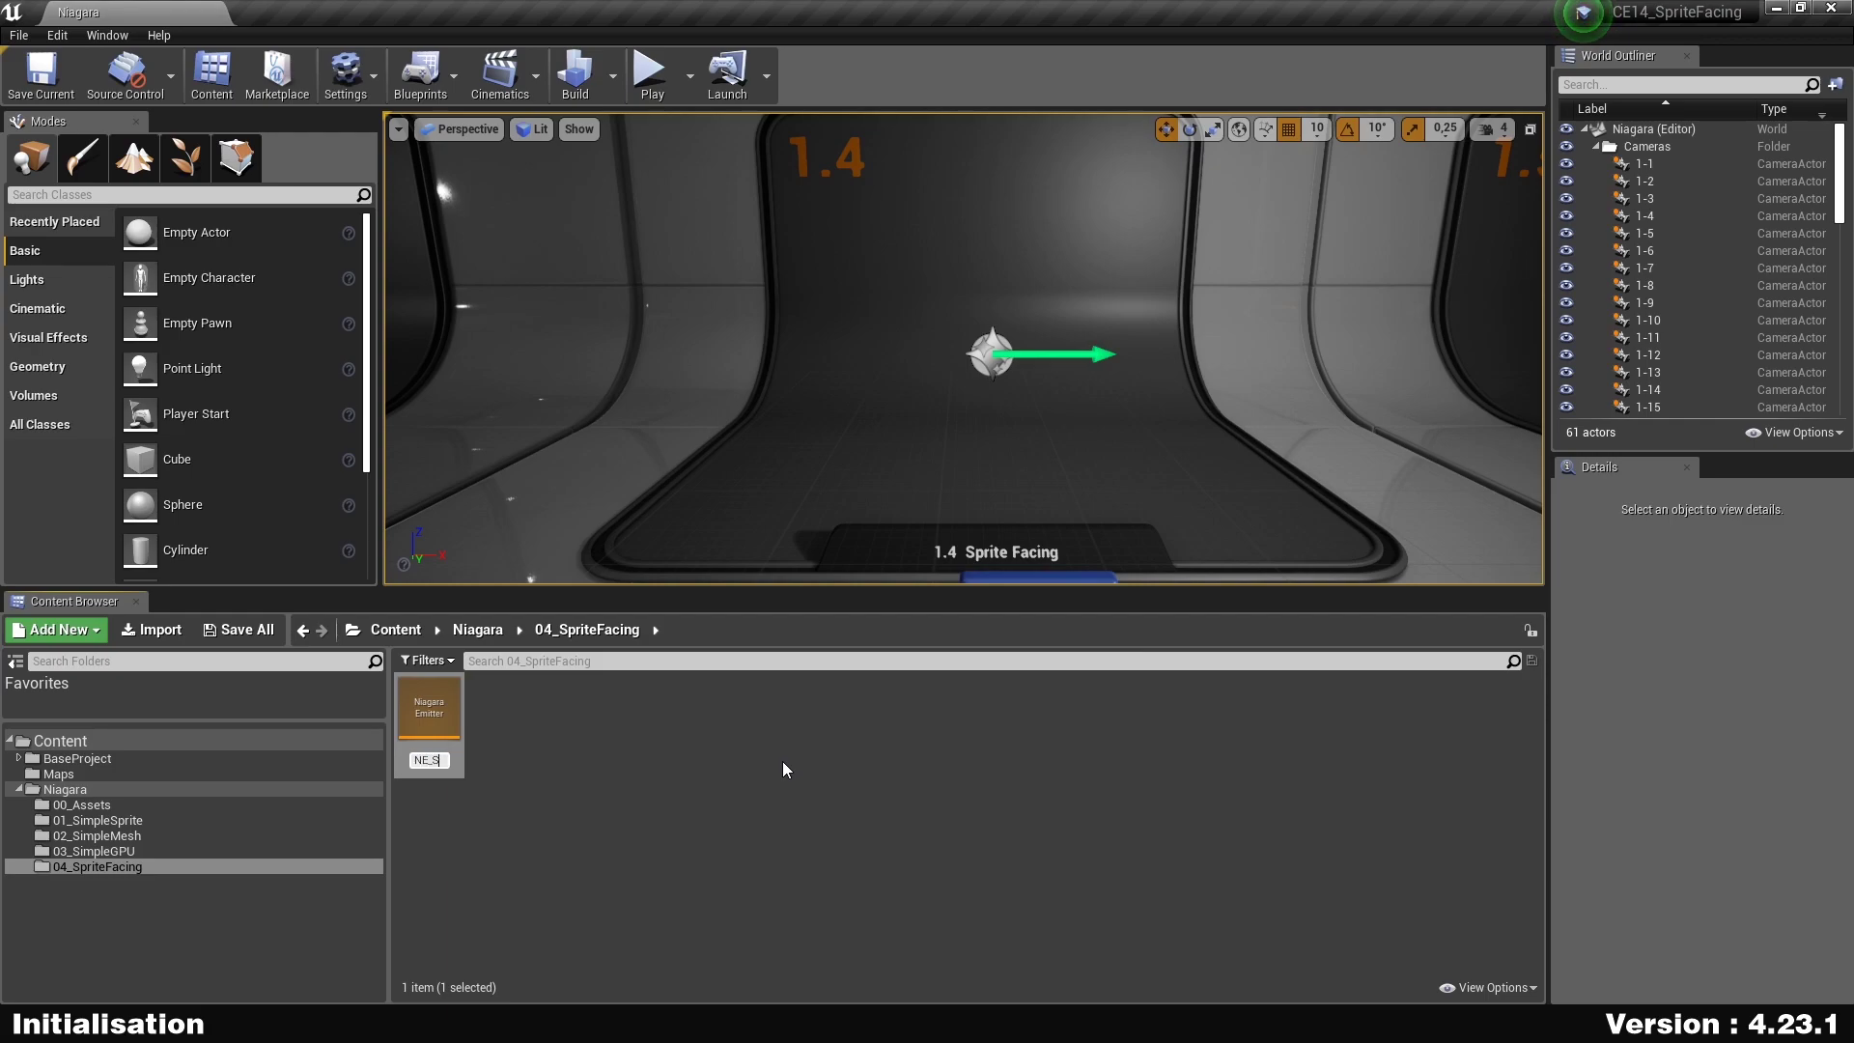
{"action": "key", "text": "Return"}
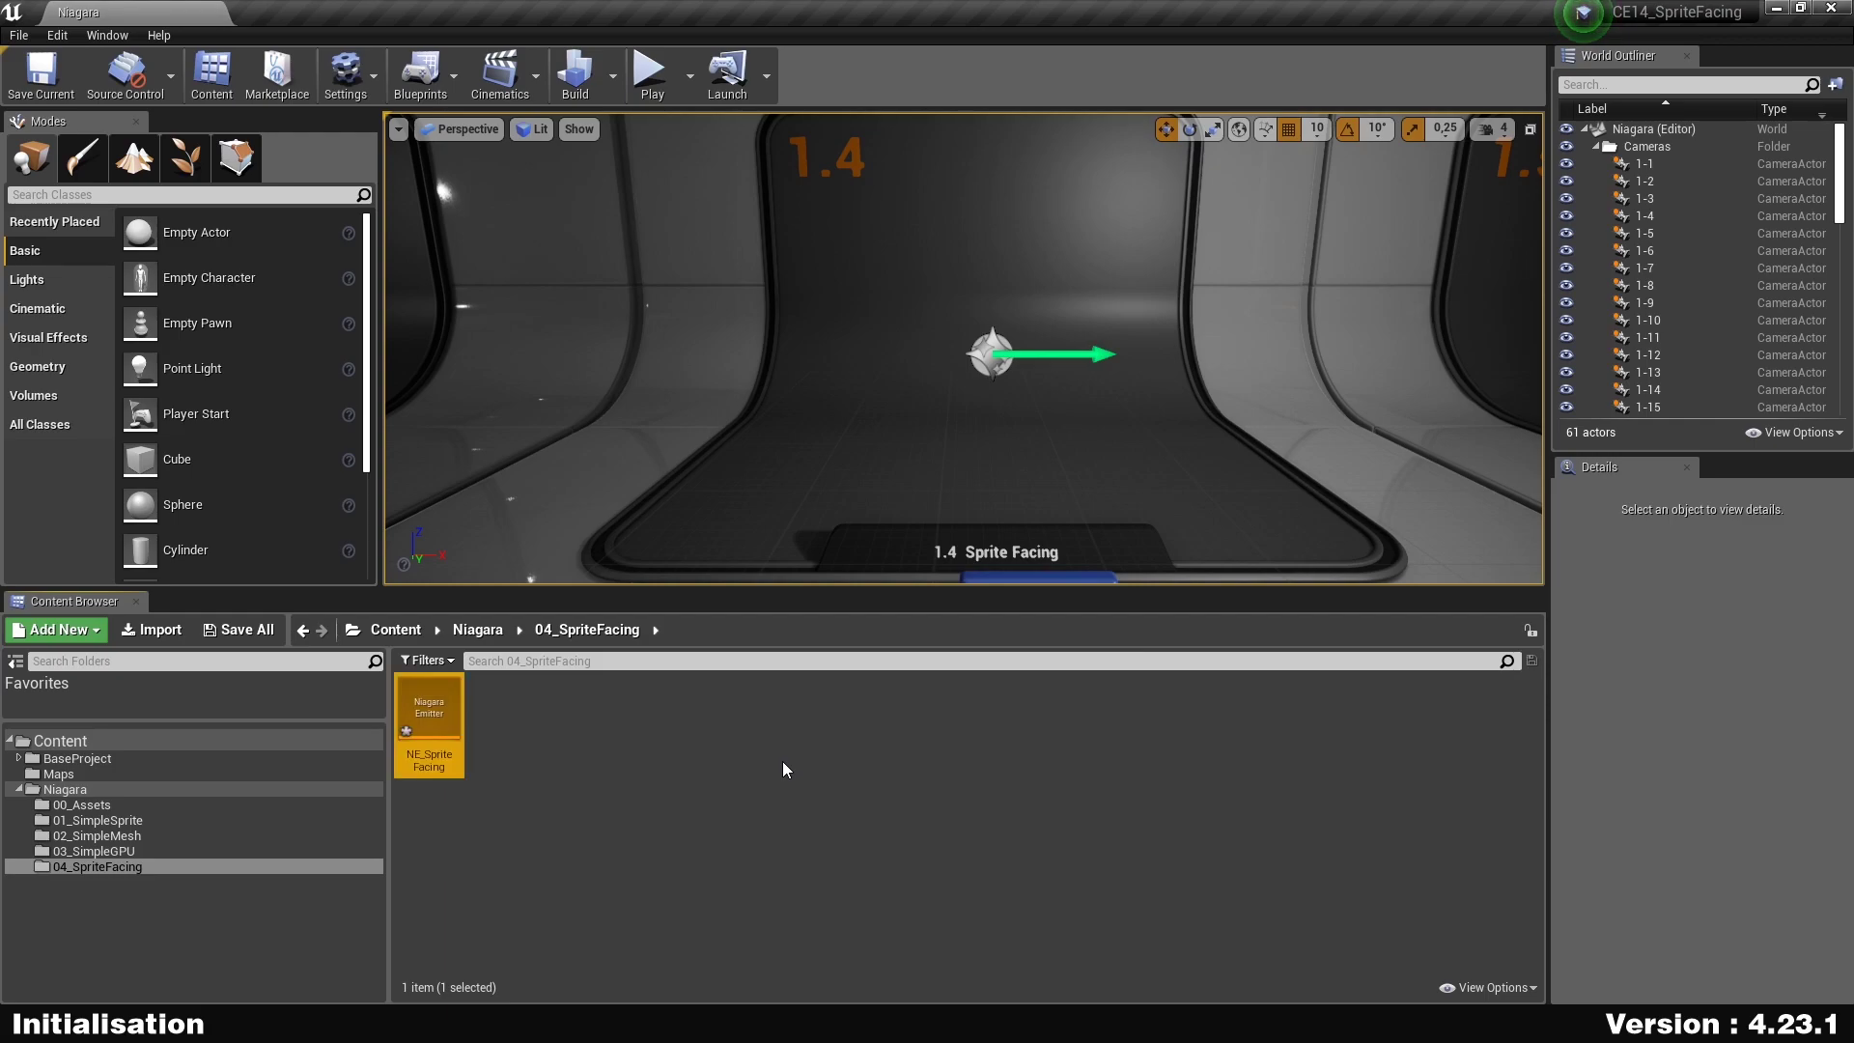
{"action": "scroll", "coordinate": [782, 761], "scroll_direction": "up", "scroll_amount": 5, "text": "ctrl"}
{"action": "left_click", "coordinate": [771, 778]}
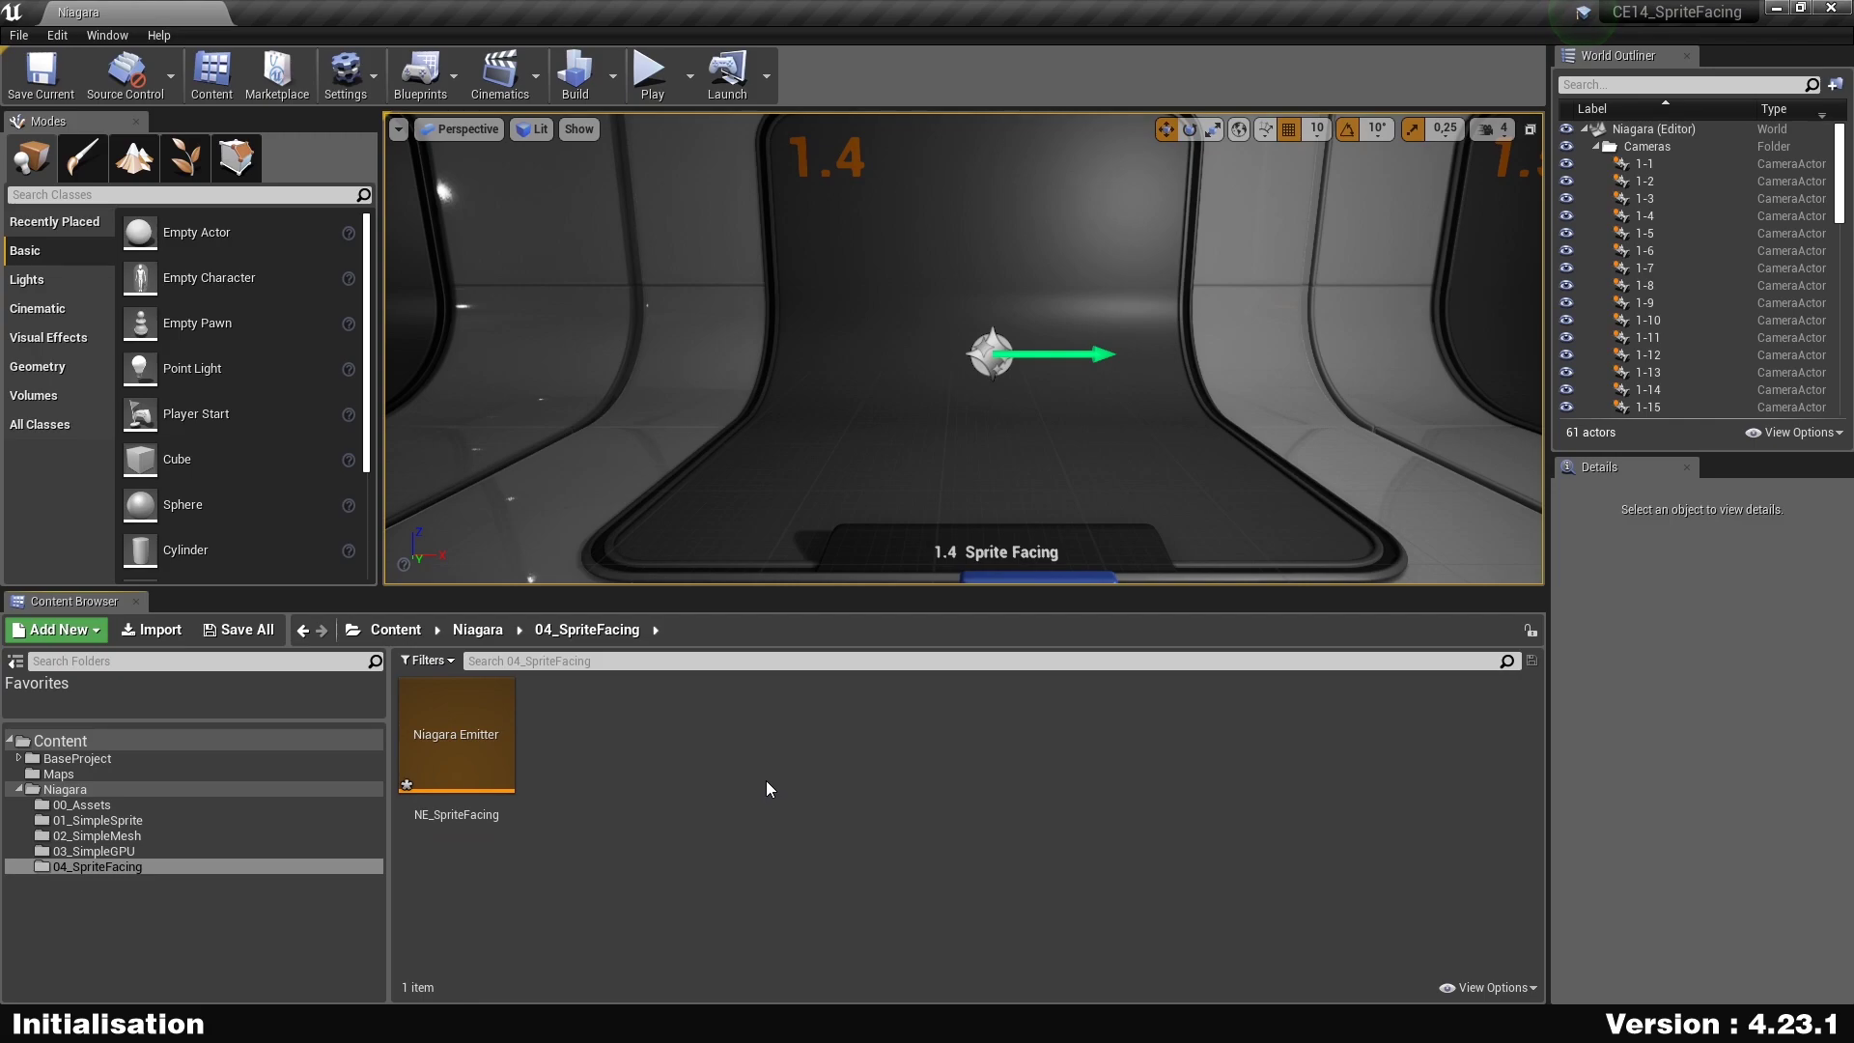
Open the NE_SpriteFacing emitter and dock its editor window beside the Niagara level tab.
{"action": "left_click", "coordinate": [463, 762]}
{"action": "double_click", "coordinate": [509, 798]}
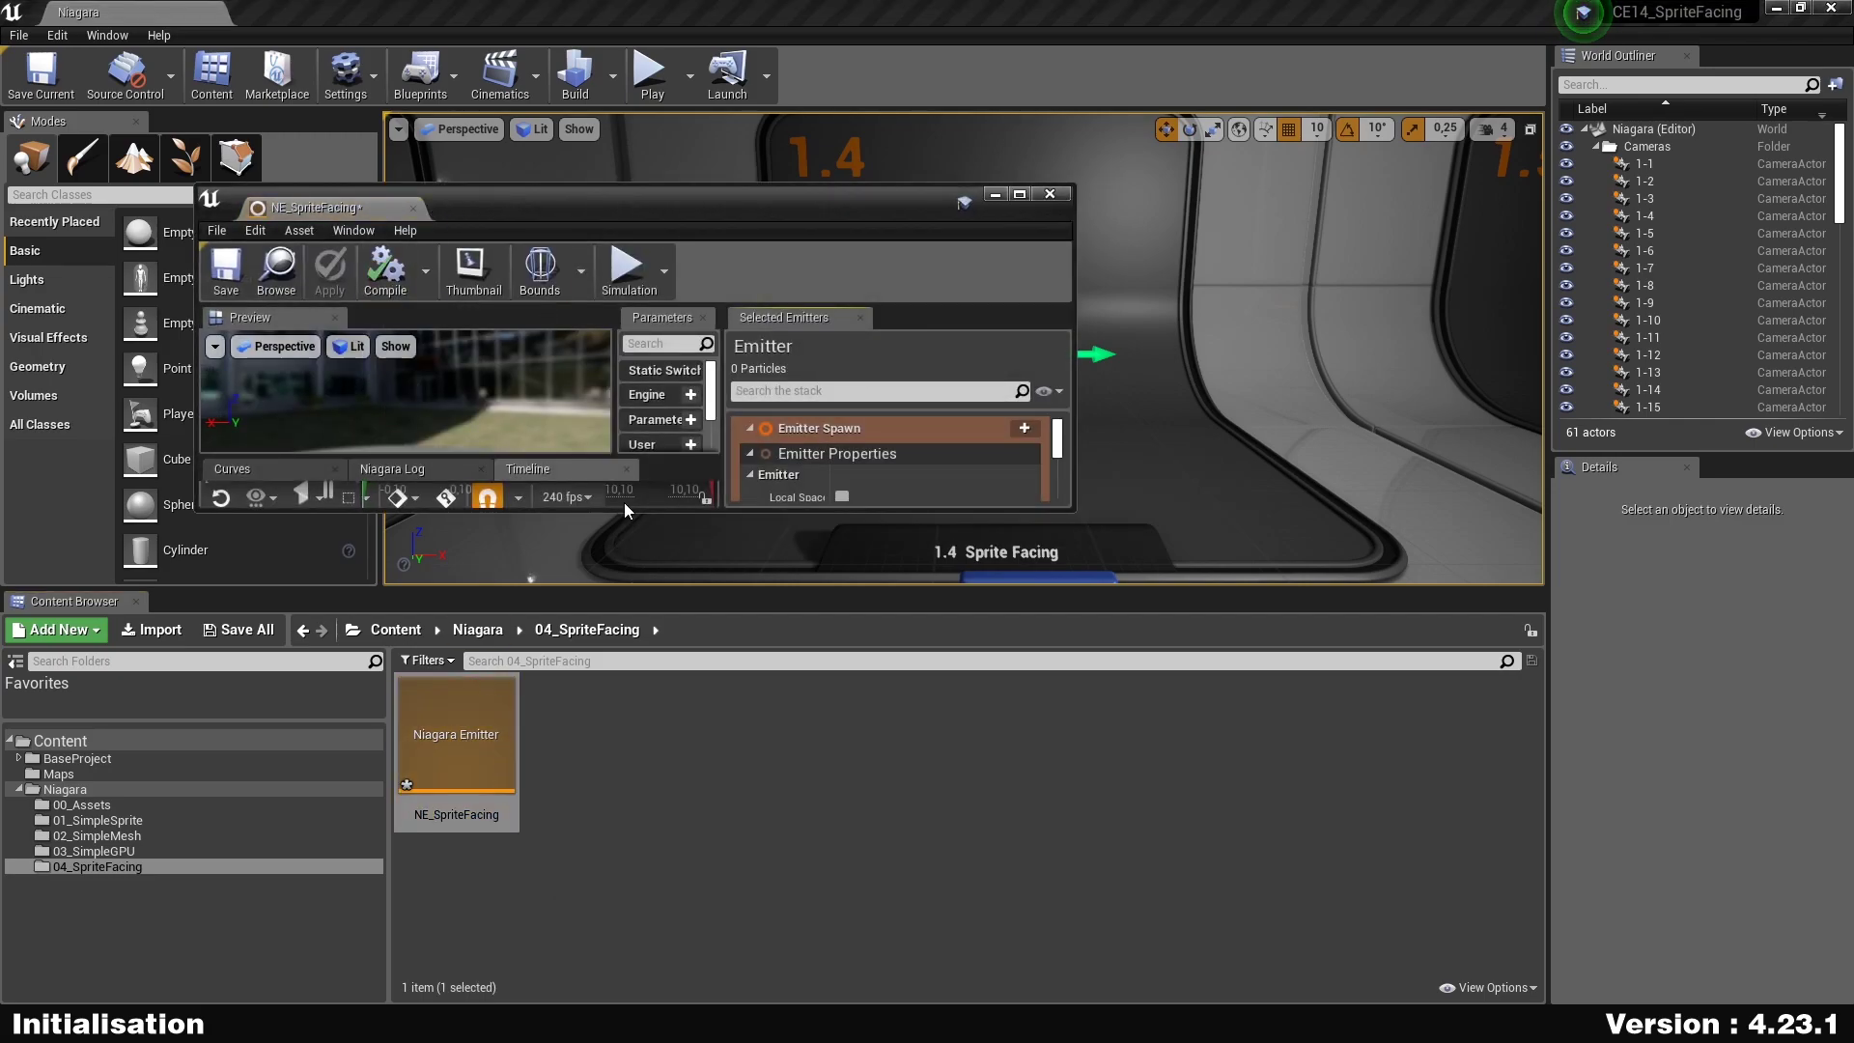
{"action": "left_click_drag", "start_coordinate": [626, 511], "coordinate": [625, 965]}
{"action": "left_click_drag", "start_coordinate": [355, 210], "coordinate": [532, 9]}
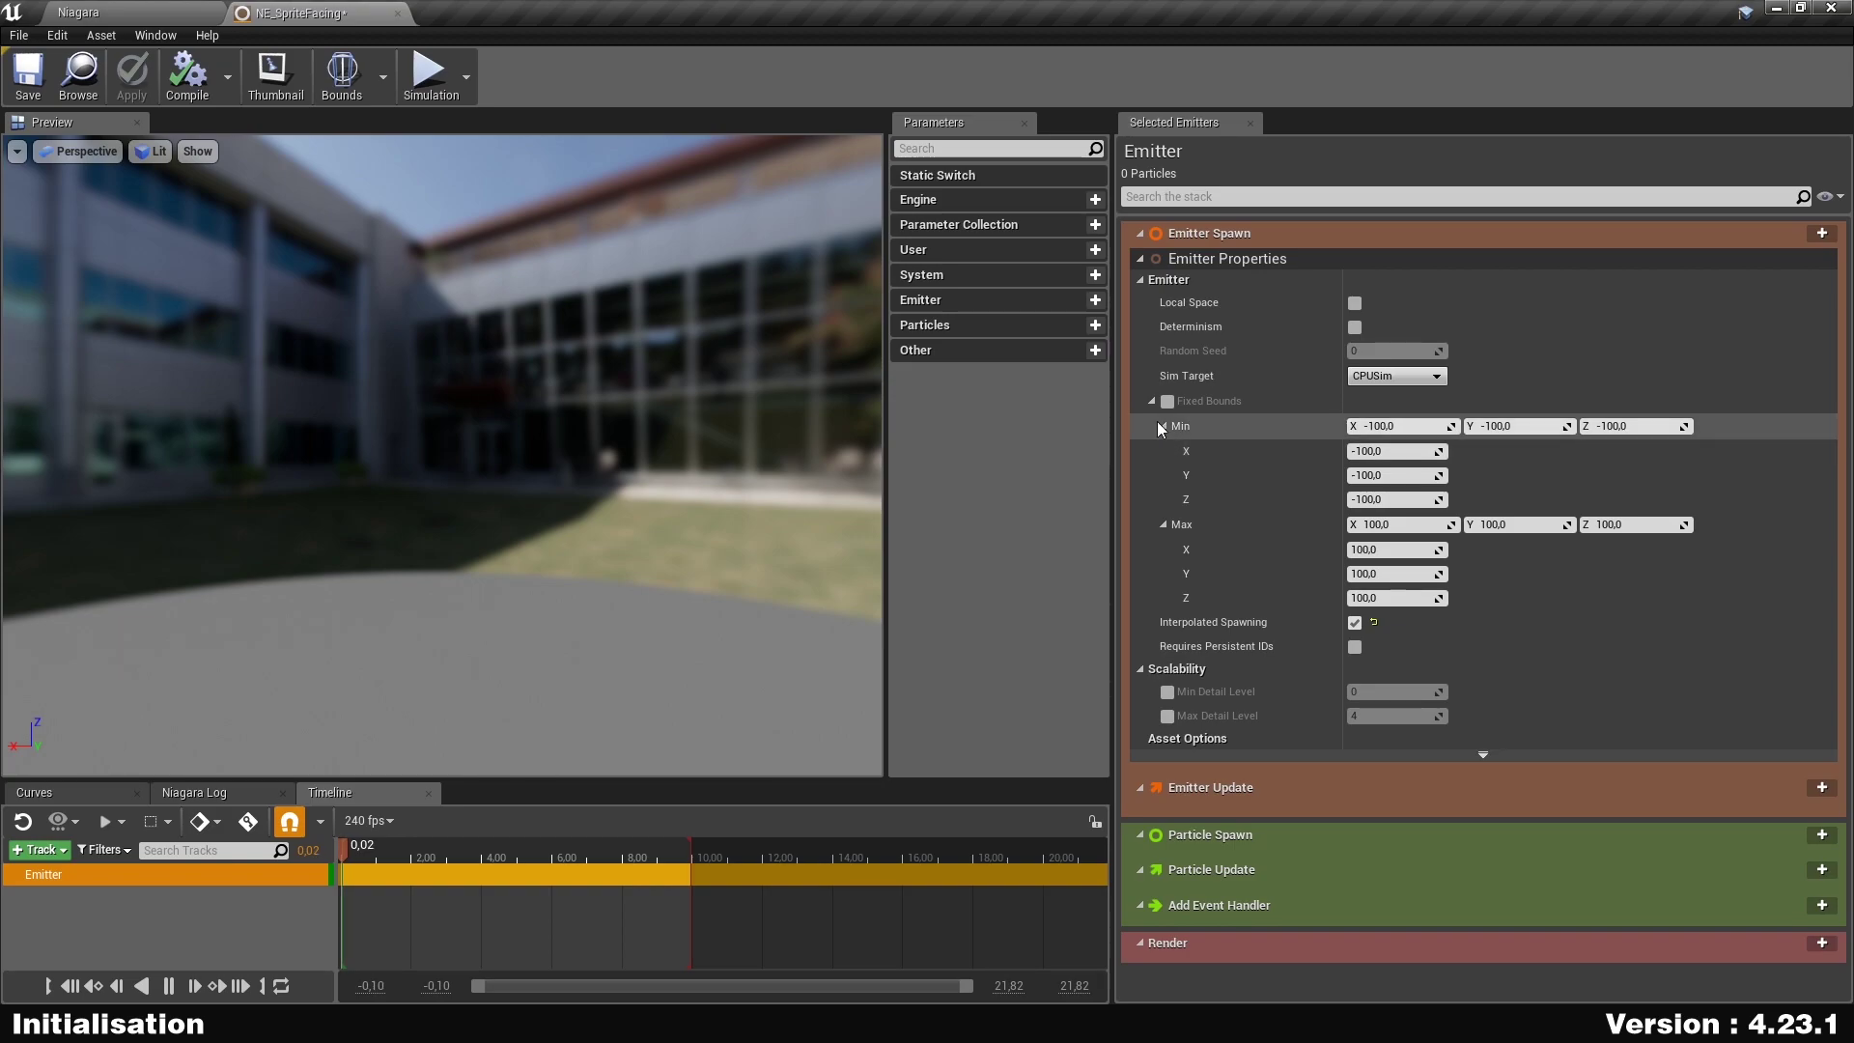
Collapse the Emitter Properties and add a Niagara Sprite Renderer to the emitter's Render group.
{"action": "left_click", "coordinate": [1139, 257]}
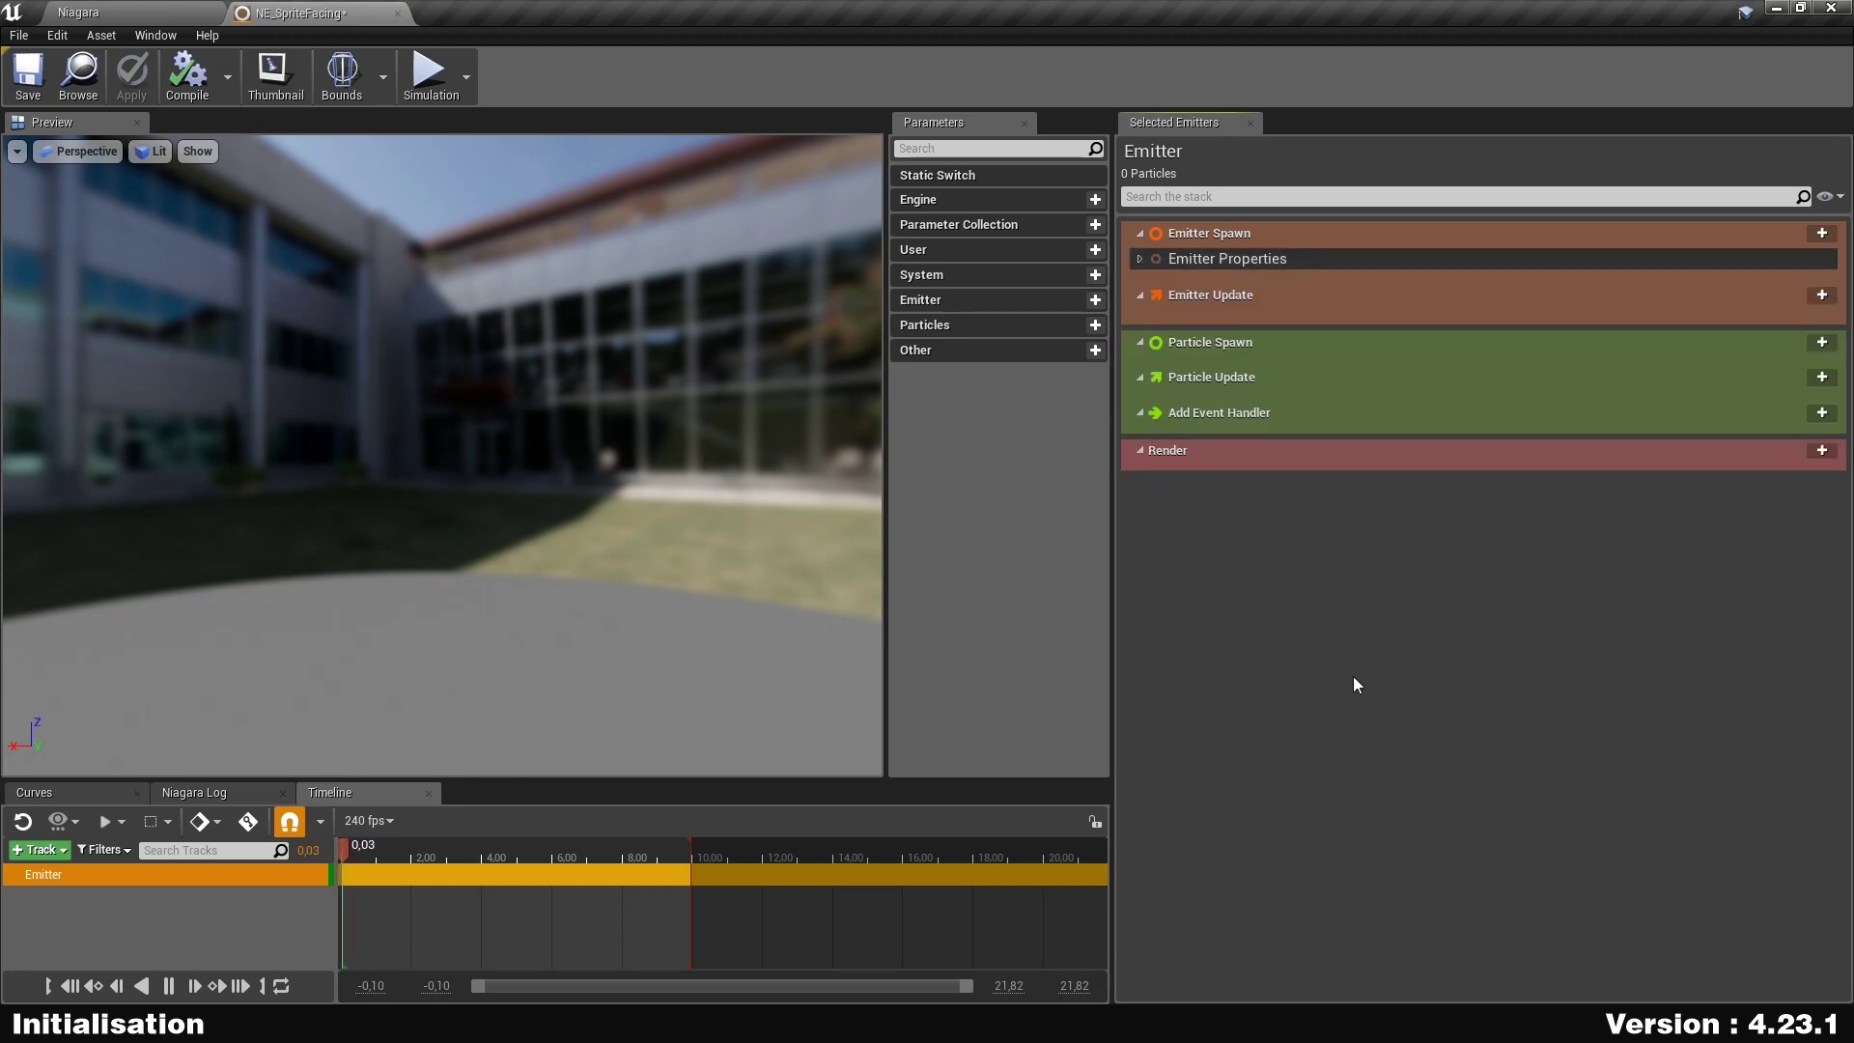
{"action": "left_click", "coordinate": [1821, 450]}
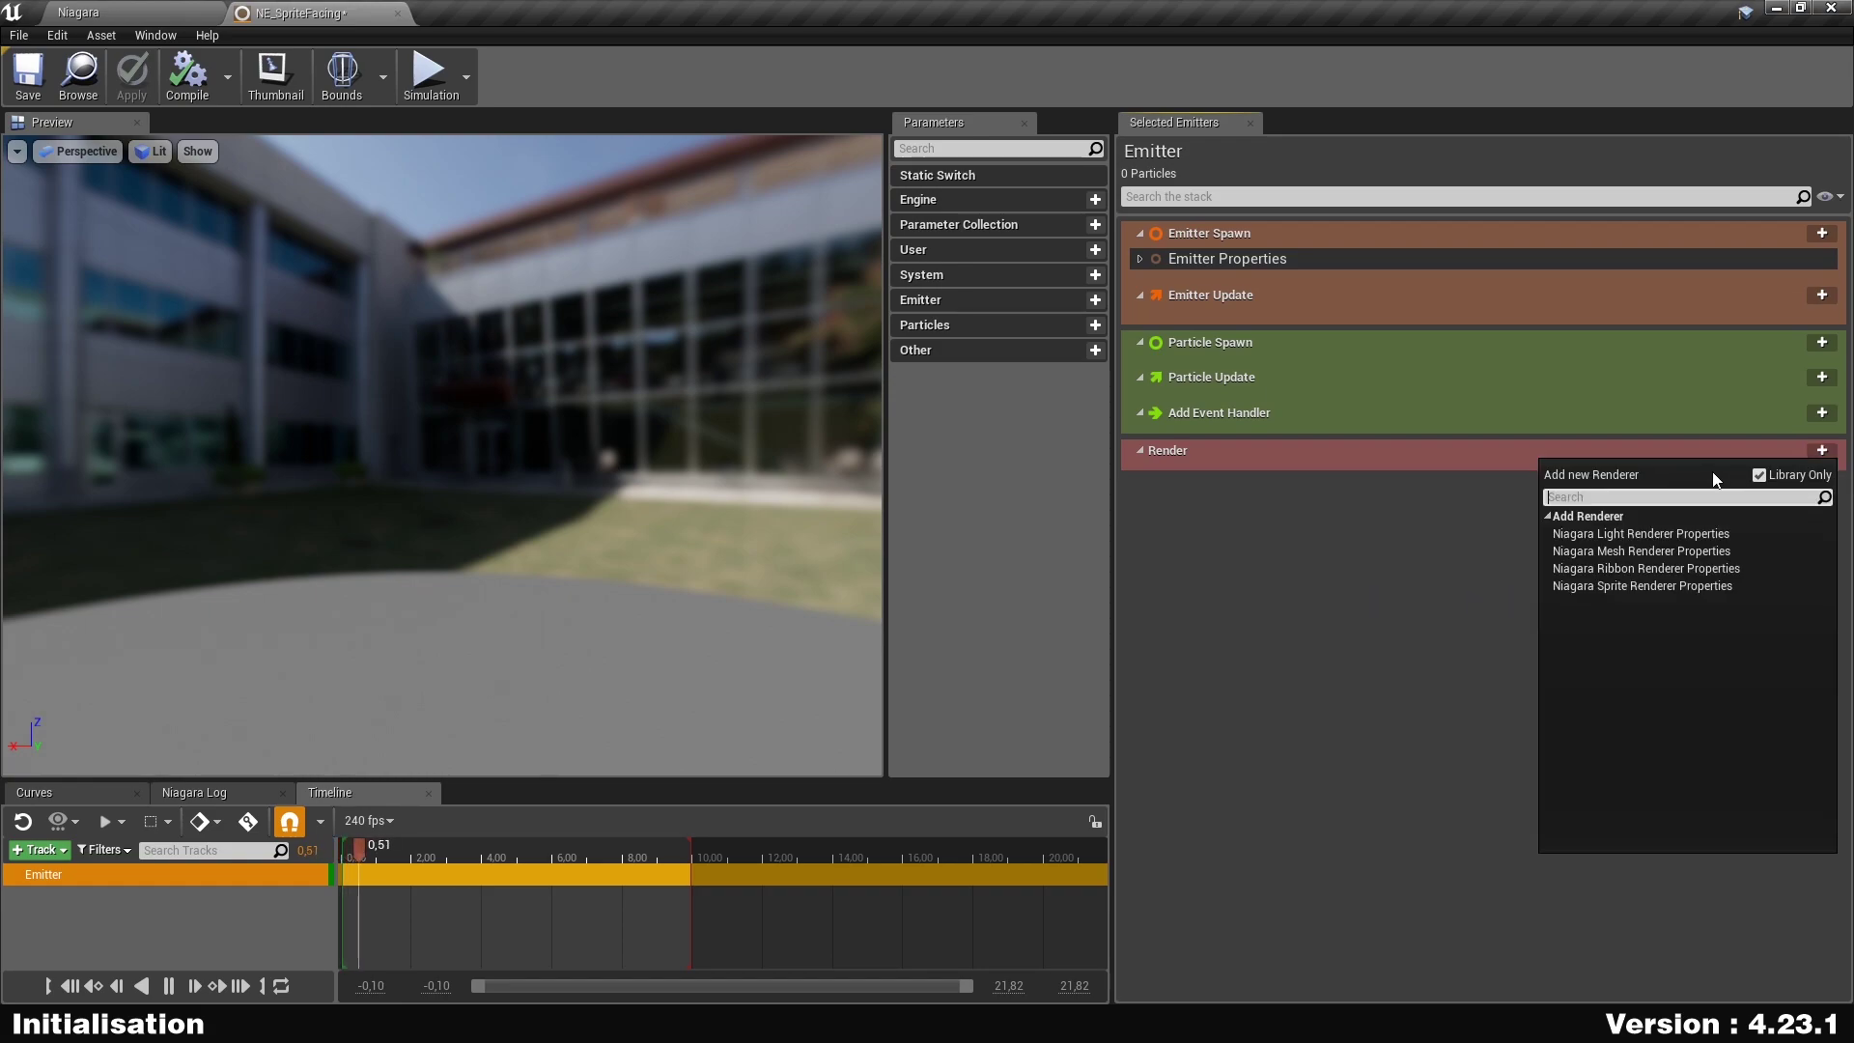
{"action": "left_click", "coordinate": [1638, 586]}
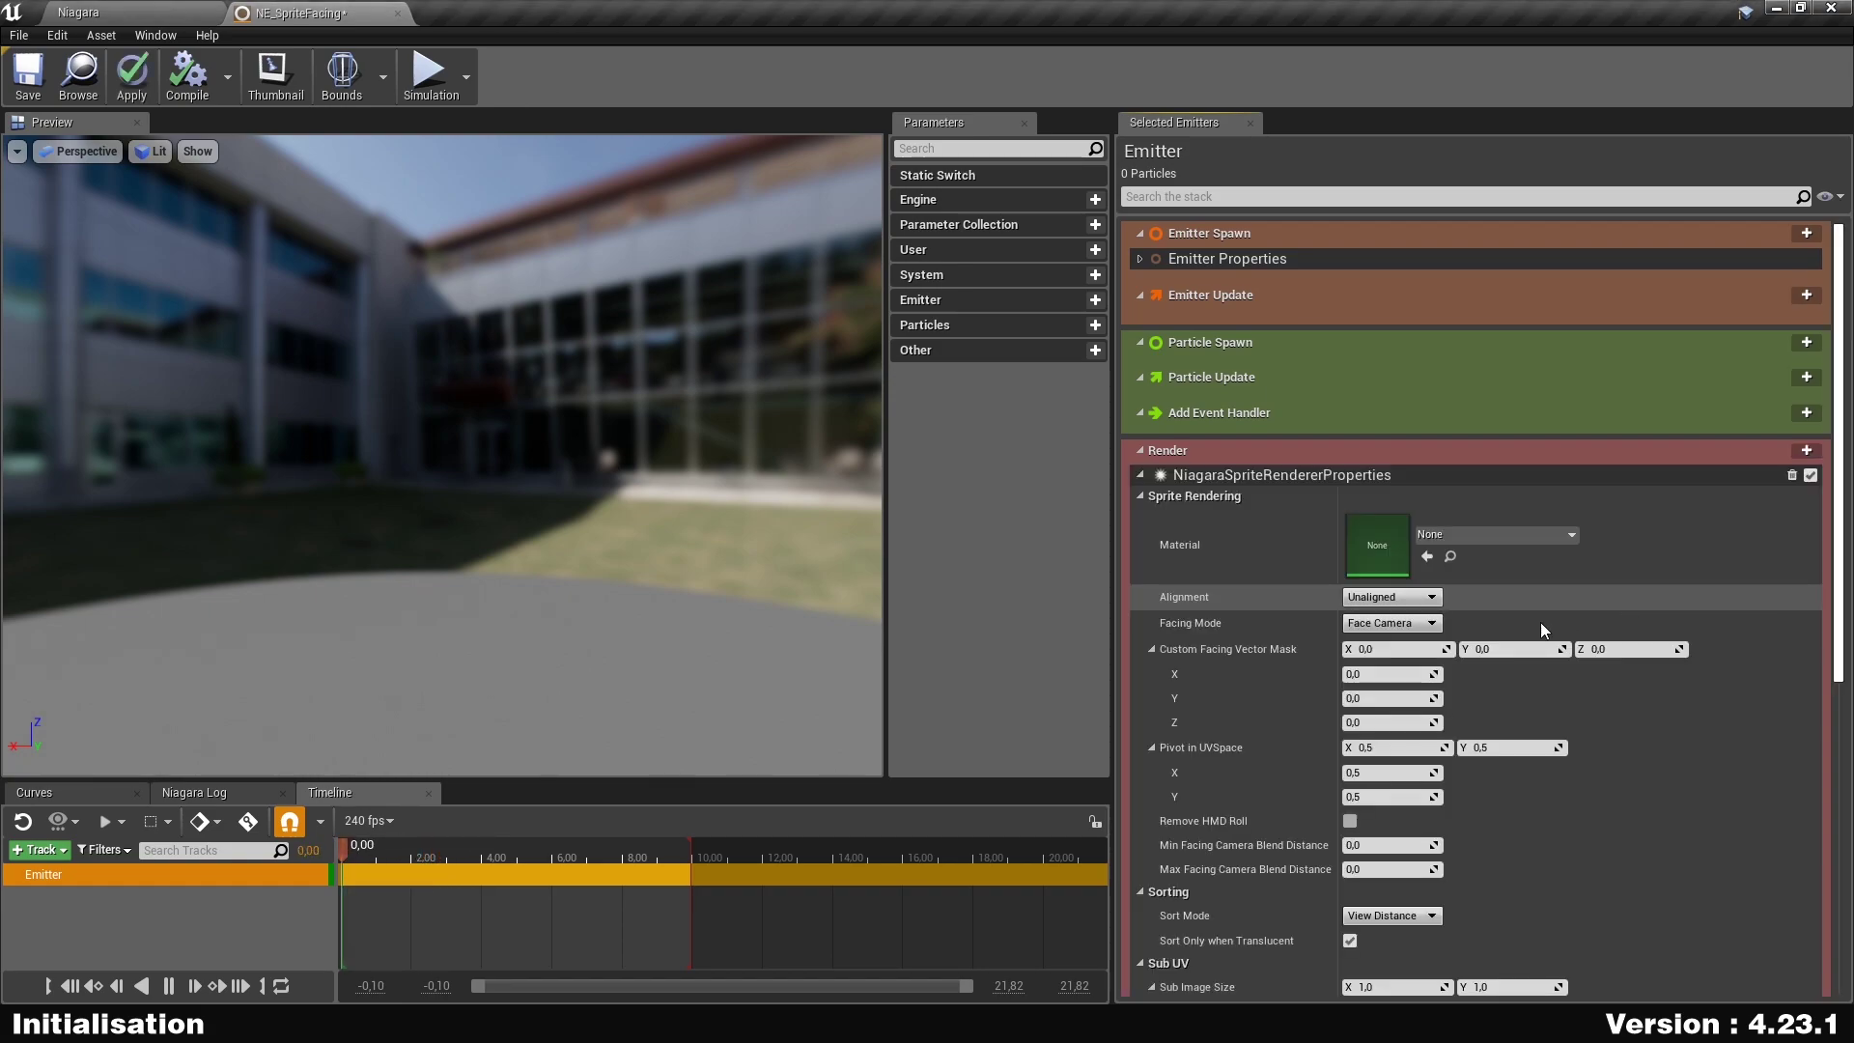
Assign M_DefaultSpriteMaterial from the 00_Assets folder as the sprite renderer's material and collapse the renderer properties.
{"action": "left_click", "coordinate": [1471, 533]}
{"action": "left_click", "coordinate": [659, 278]}
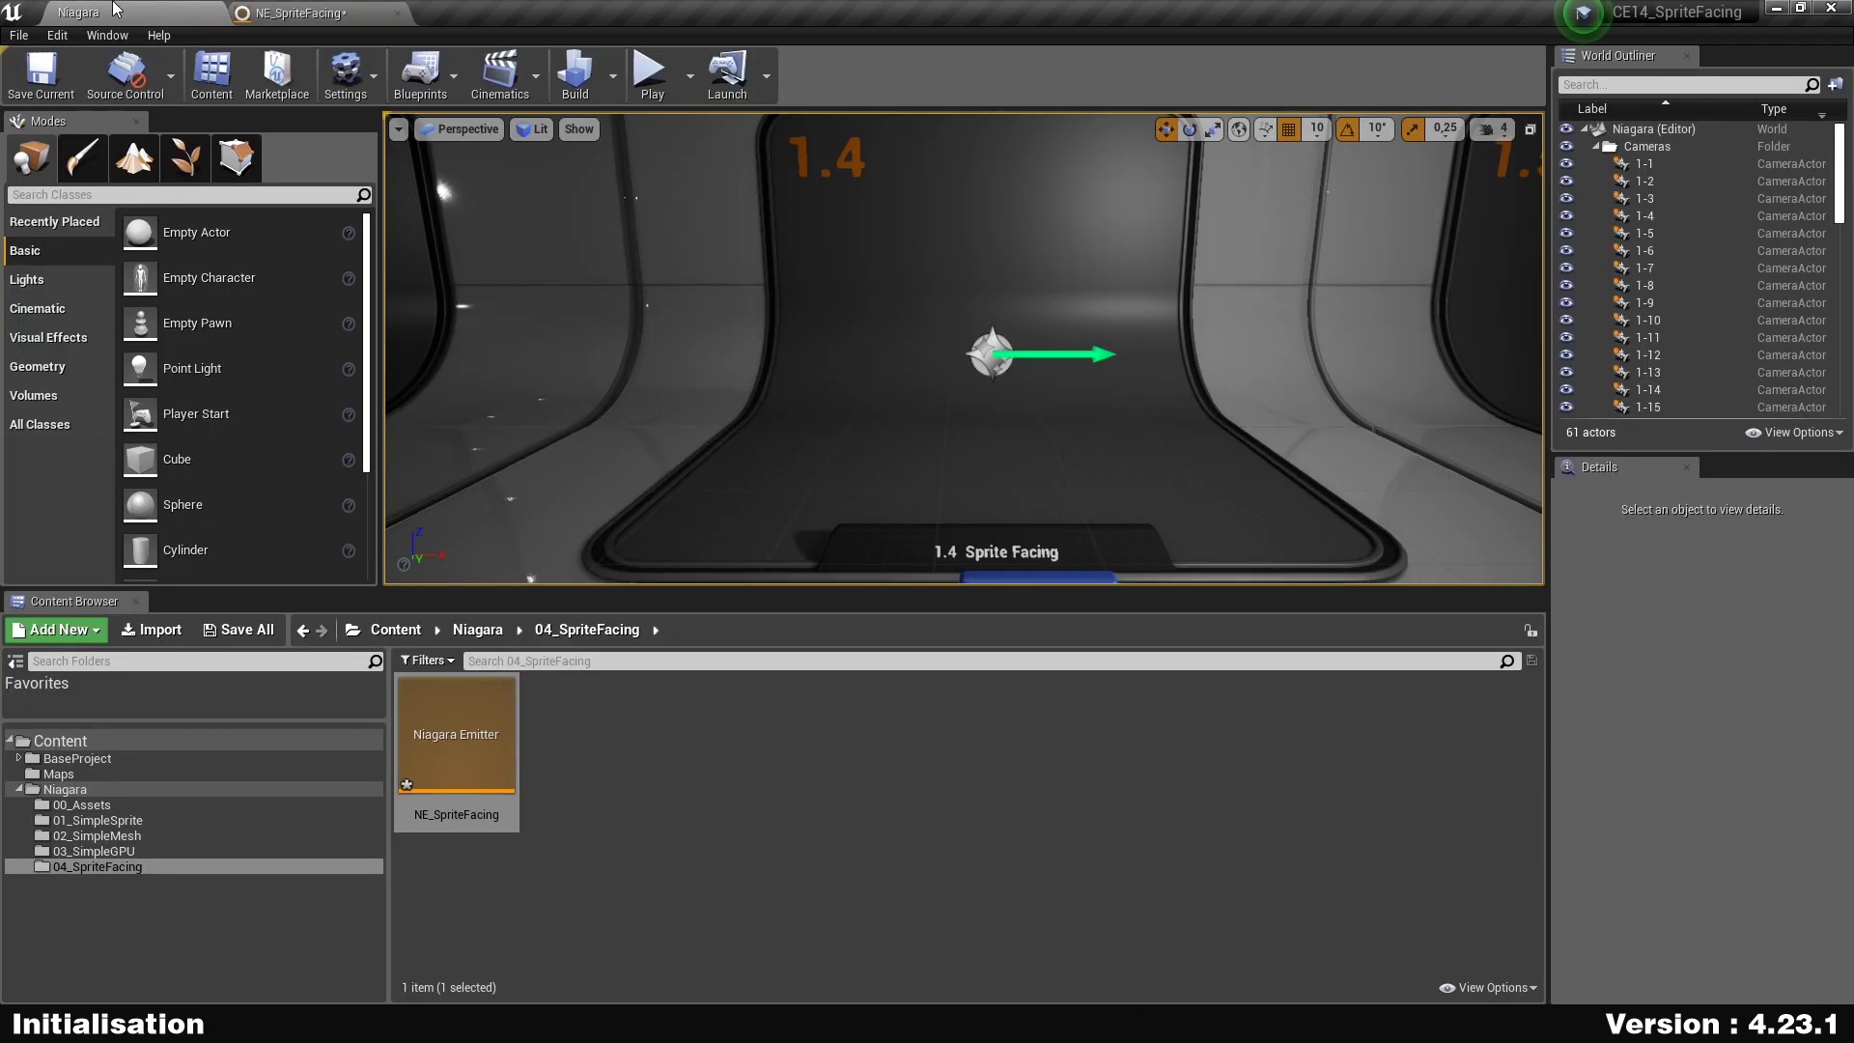
{"action": "left_click", "coordinate": [206, 807]}
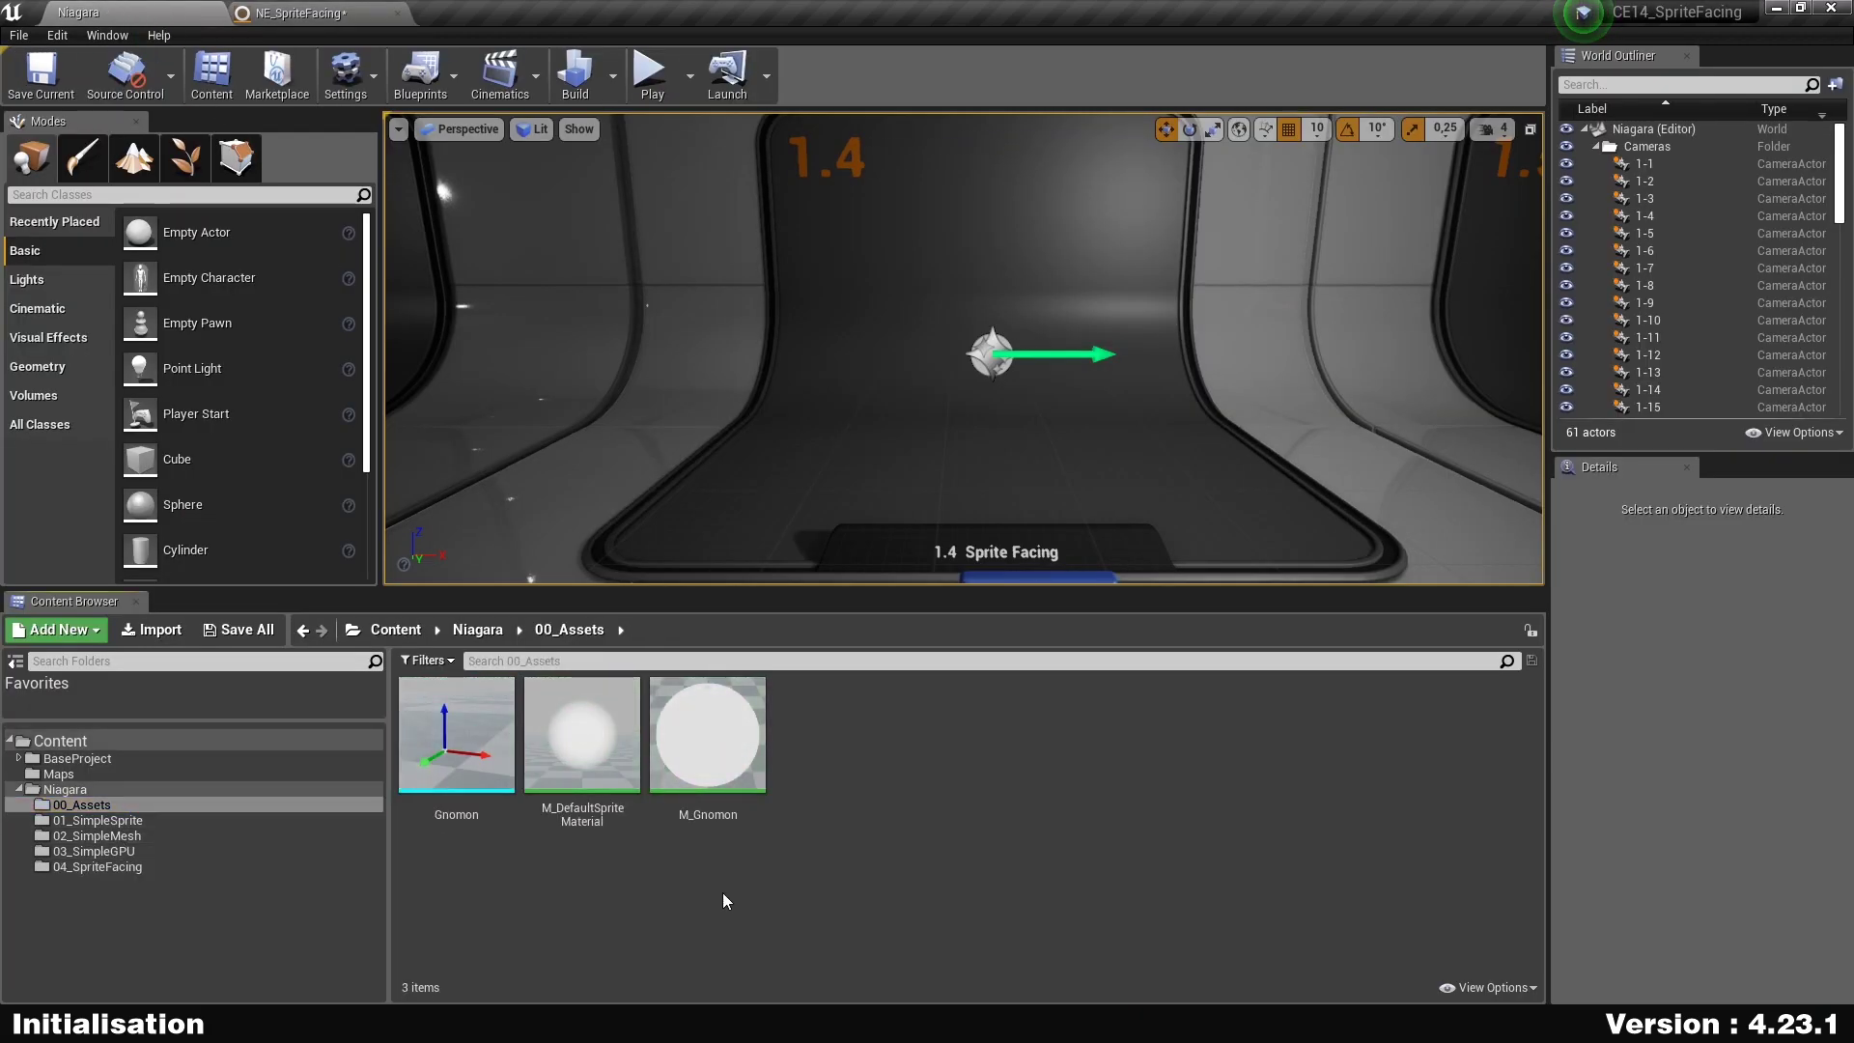
{"action": "left_click", "coordinate": [628, 741]}
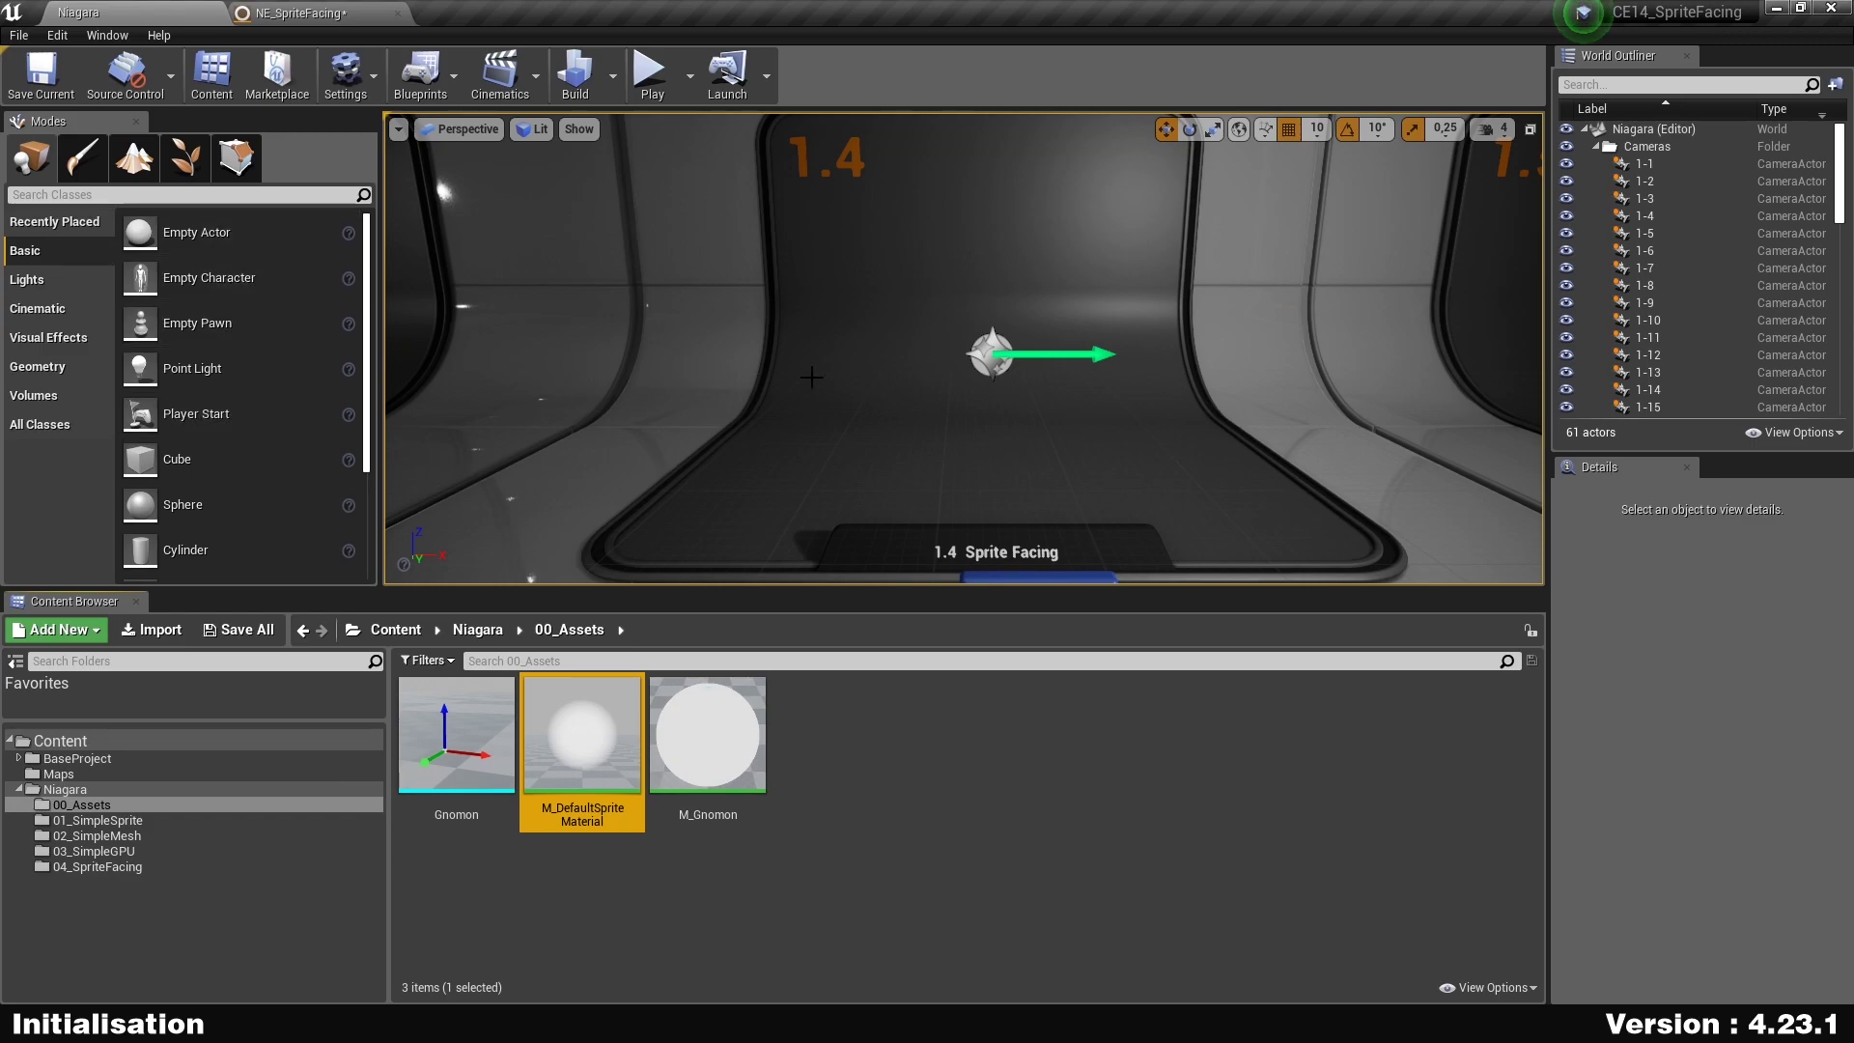
{"action": "left_click", "coordinate": [1498, 987]}
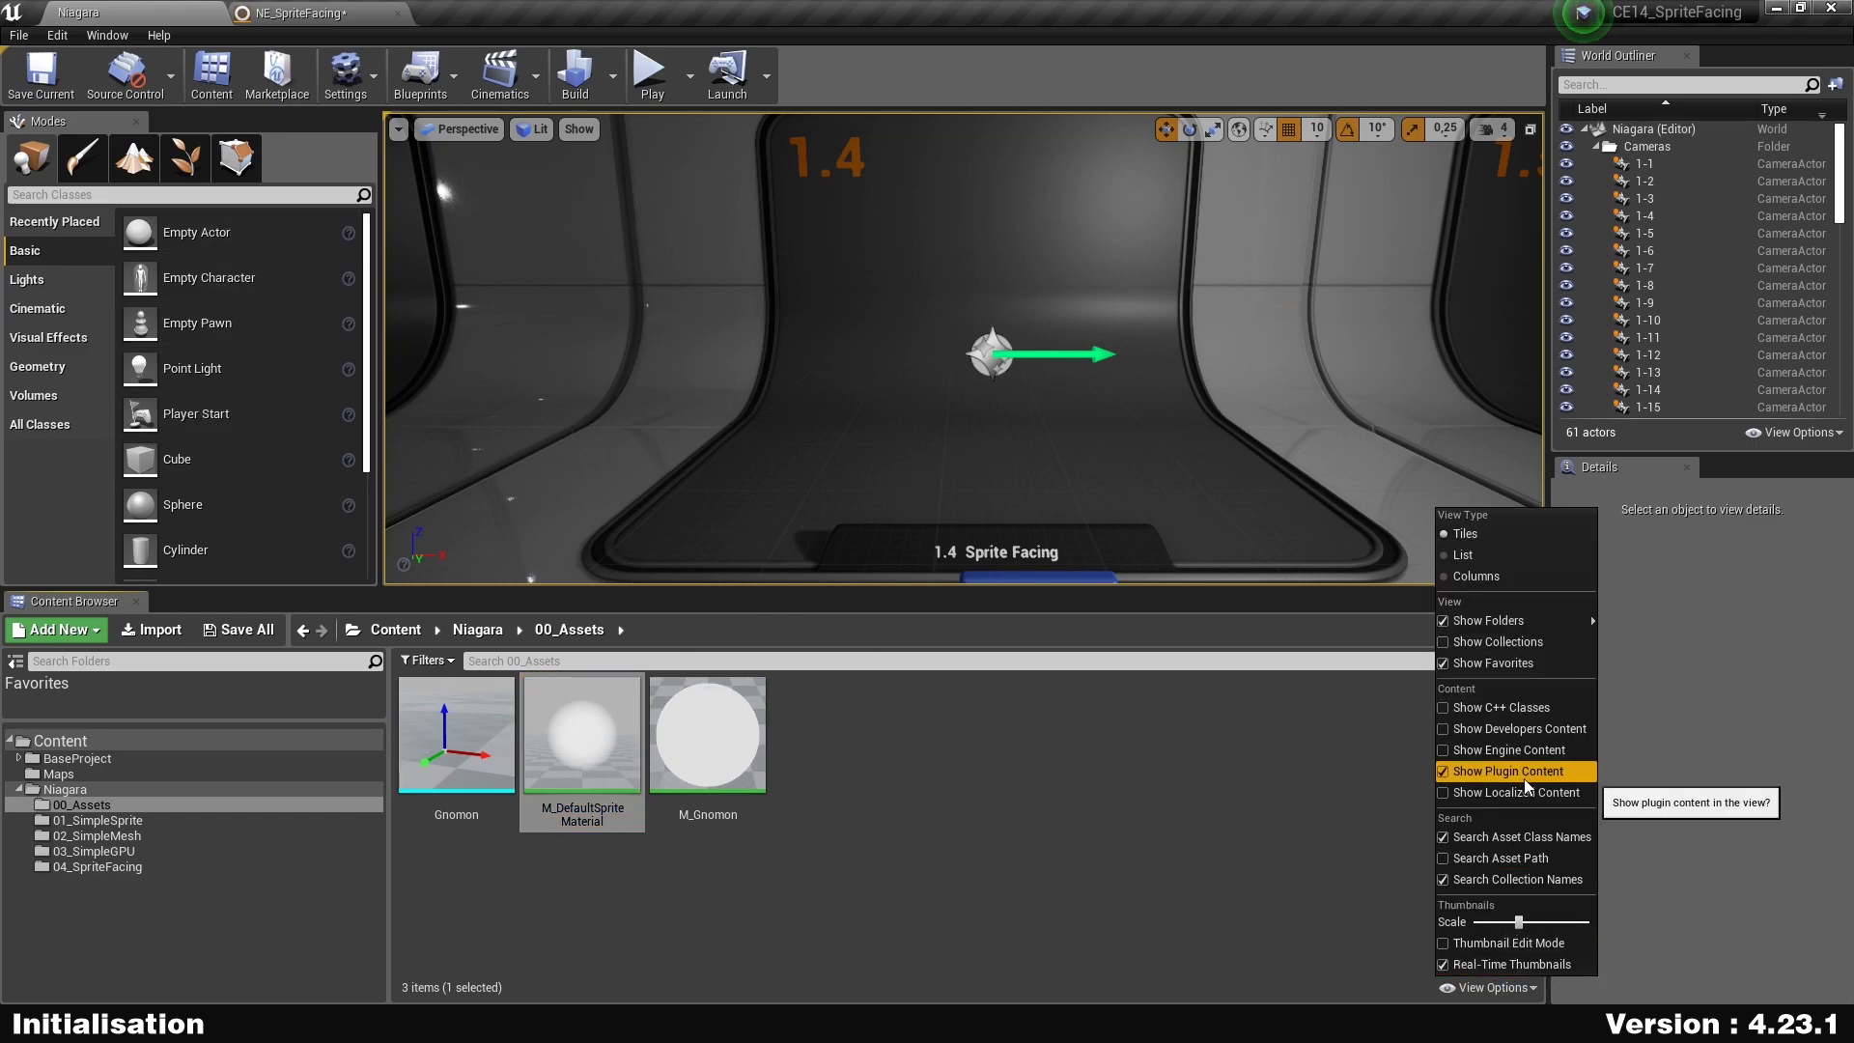
{"action": "left_click", "coordinate": [855, 815]}
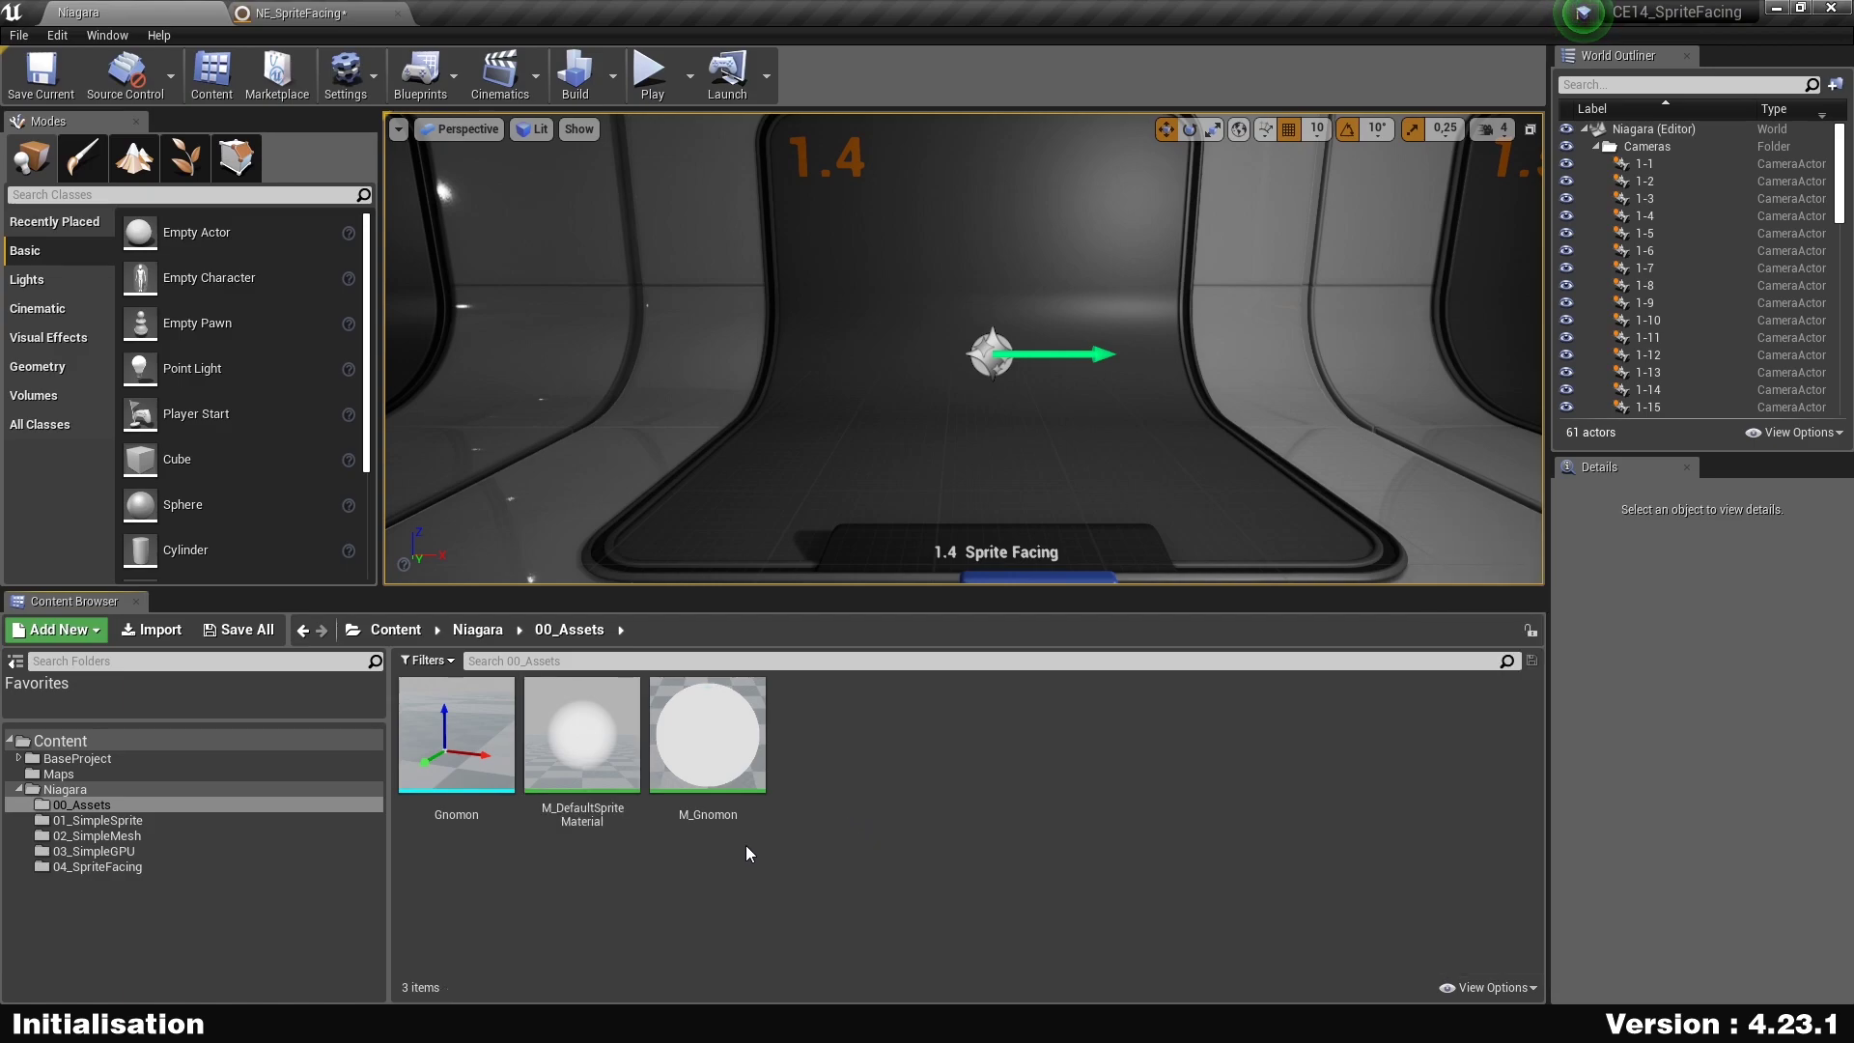
{"action": "left_click", "coordinate": [600, 733]}
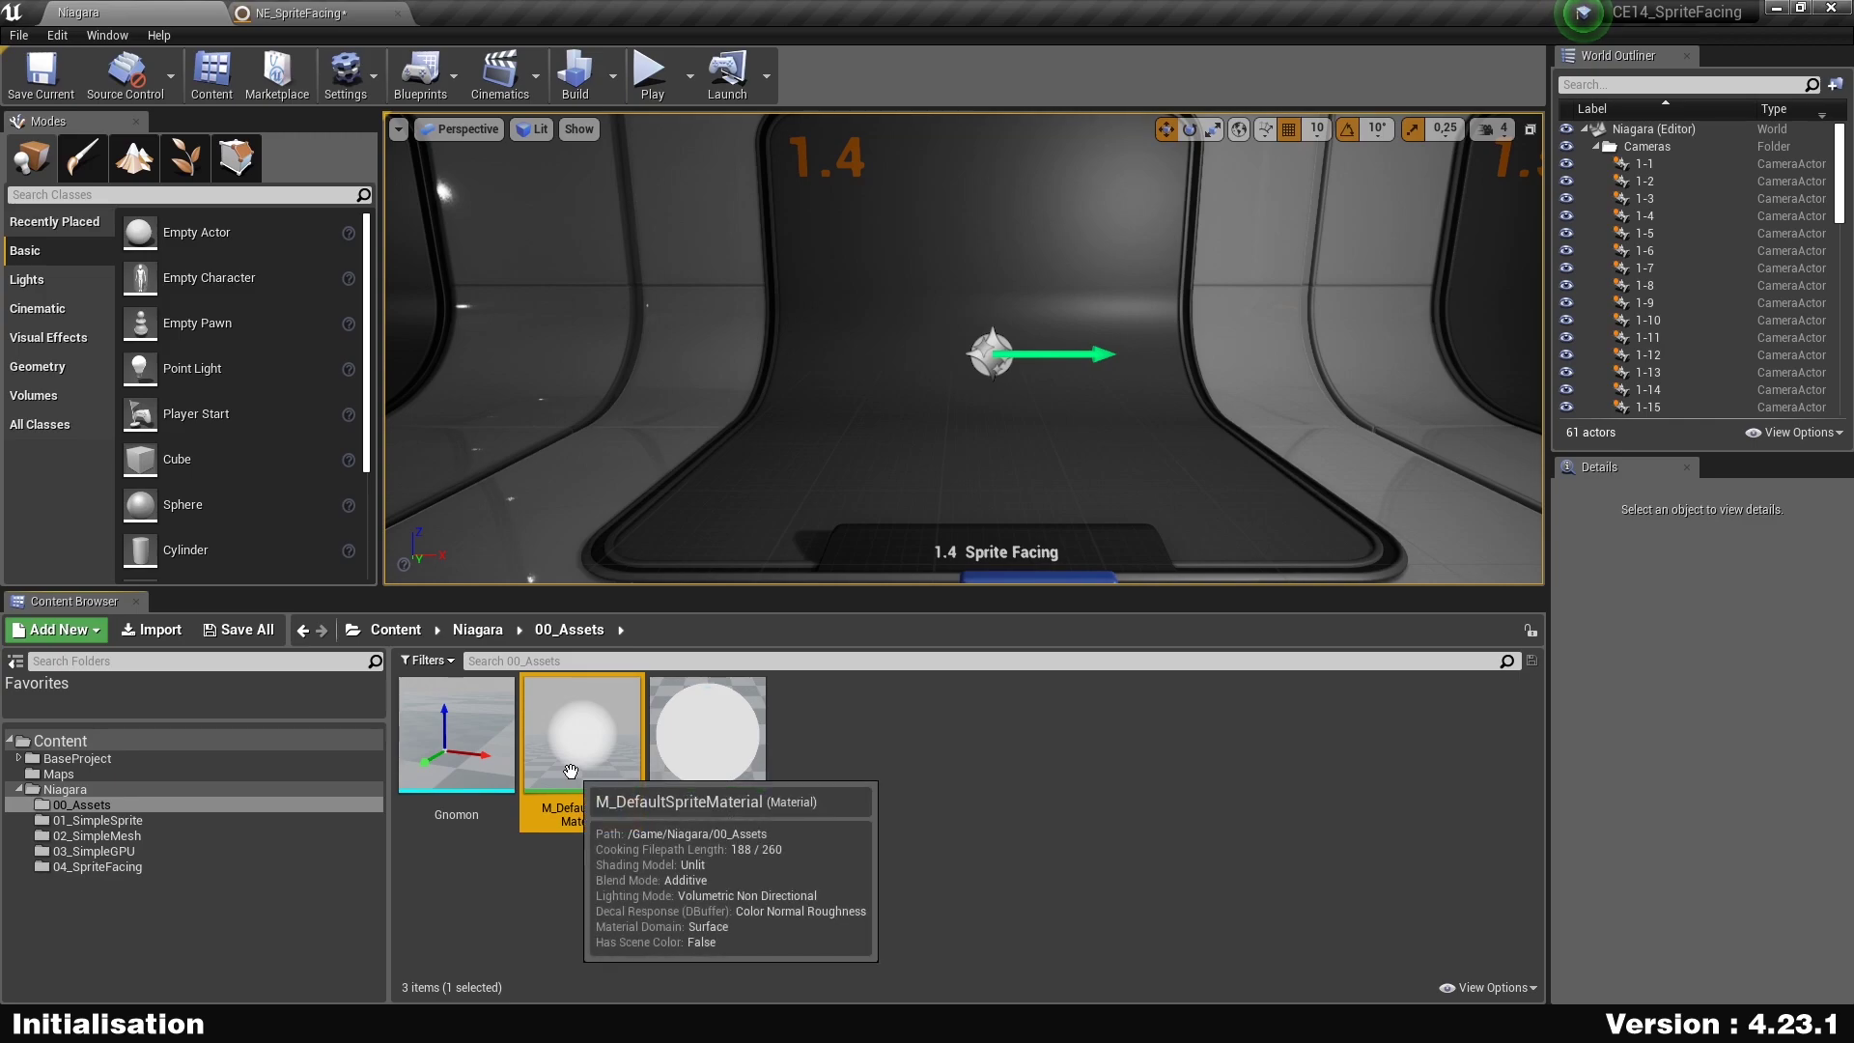
{"action": "left_click", "coordinate": [338, 13]}
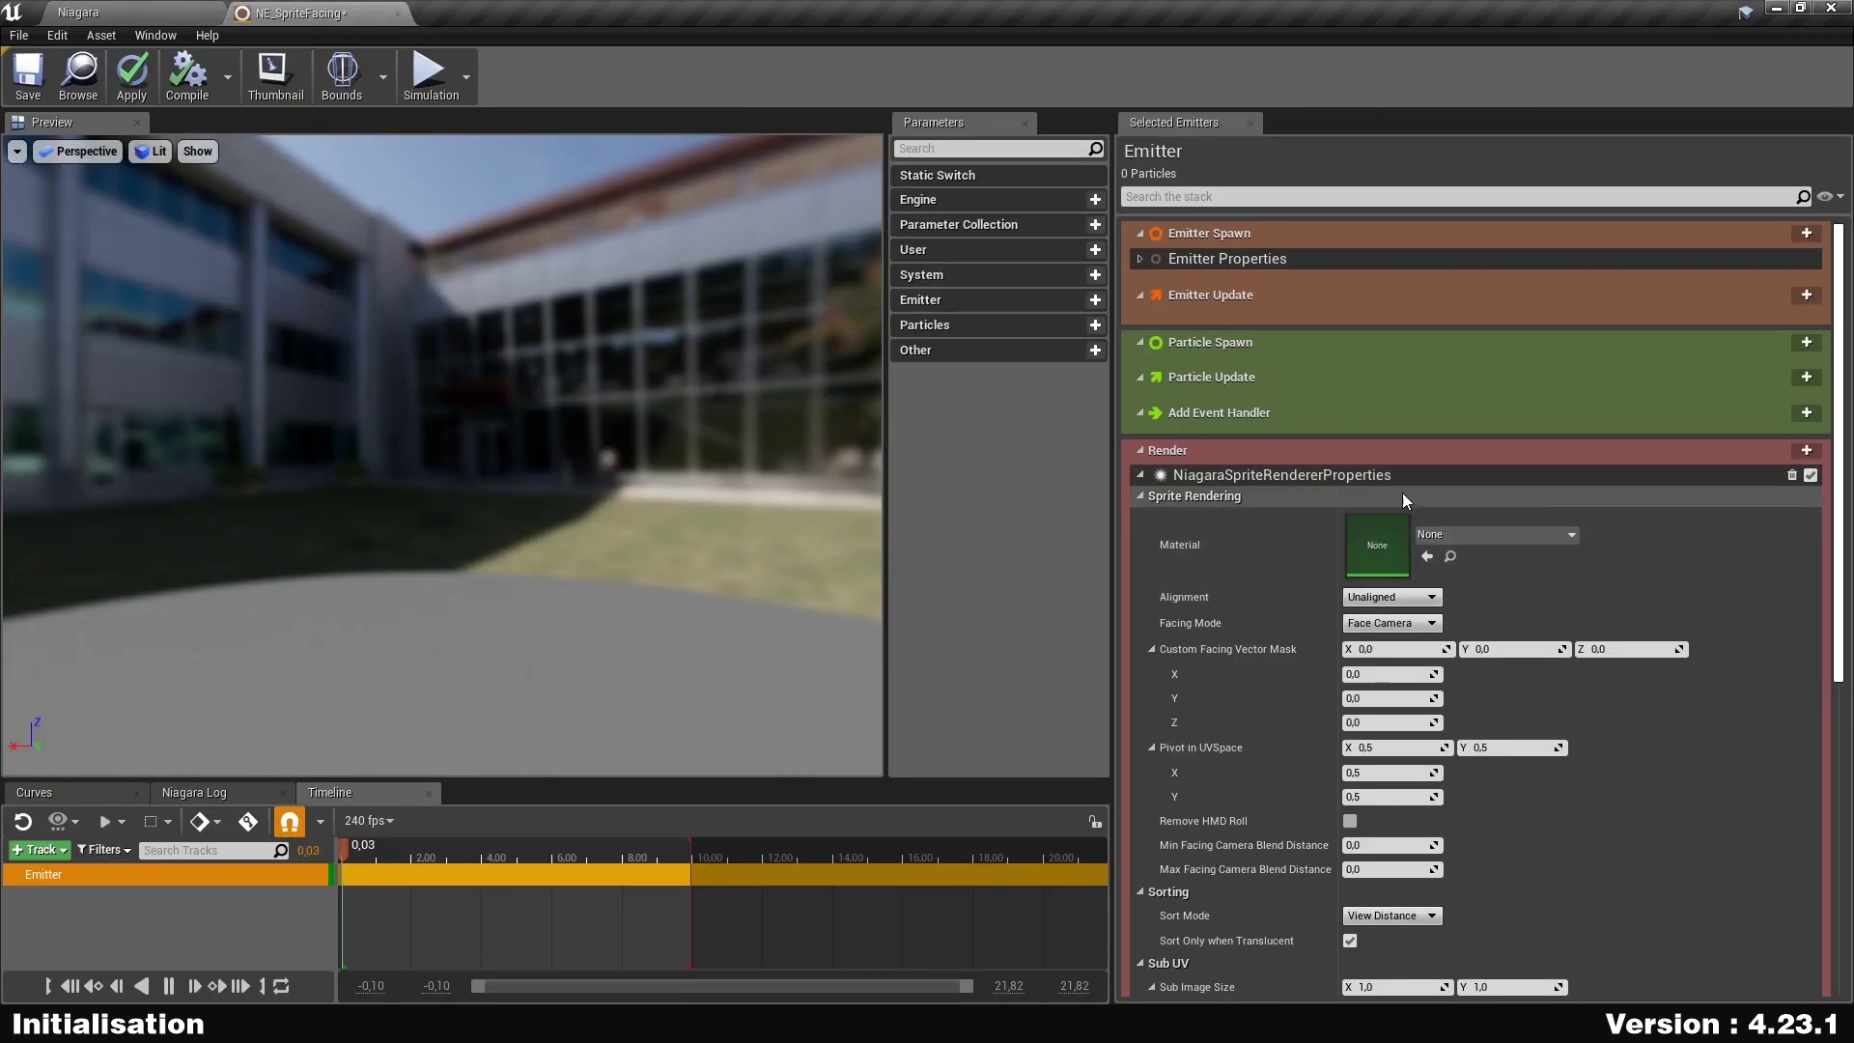
{"action": "left_click", "coordinate": [1423, 554]}
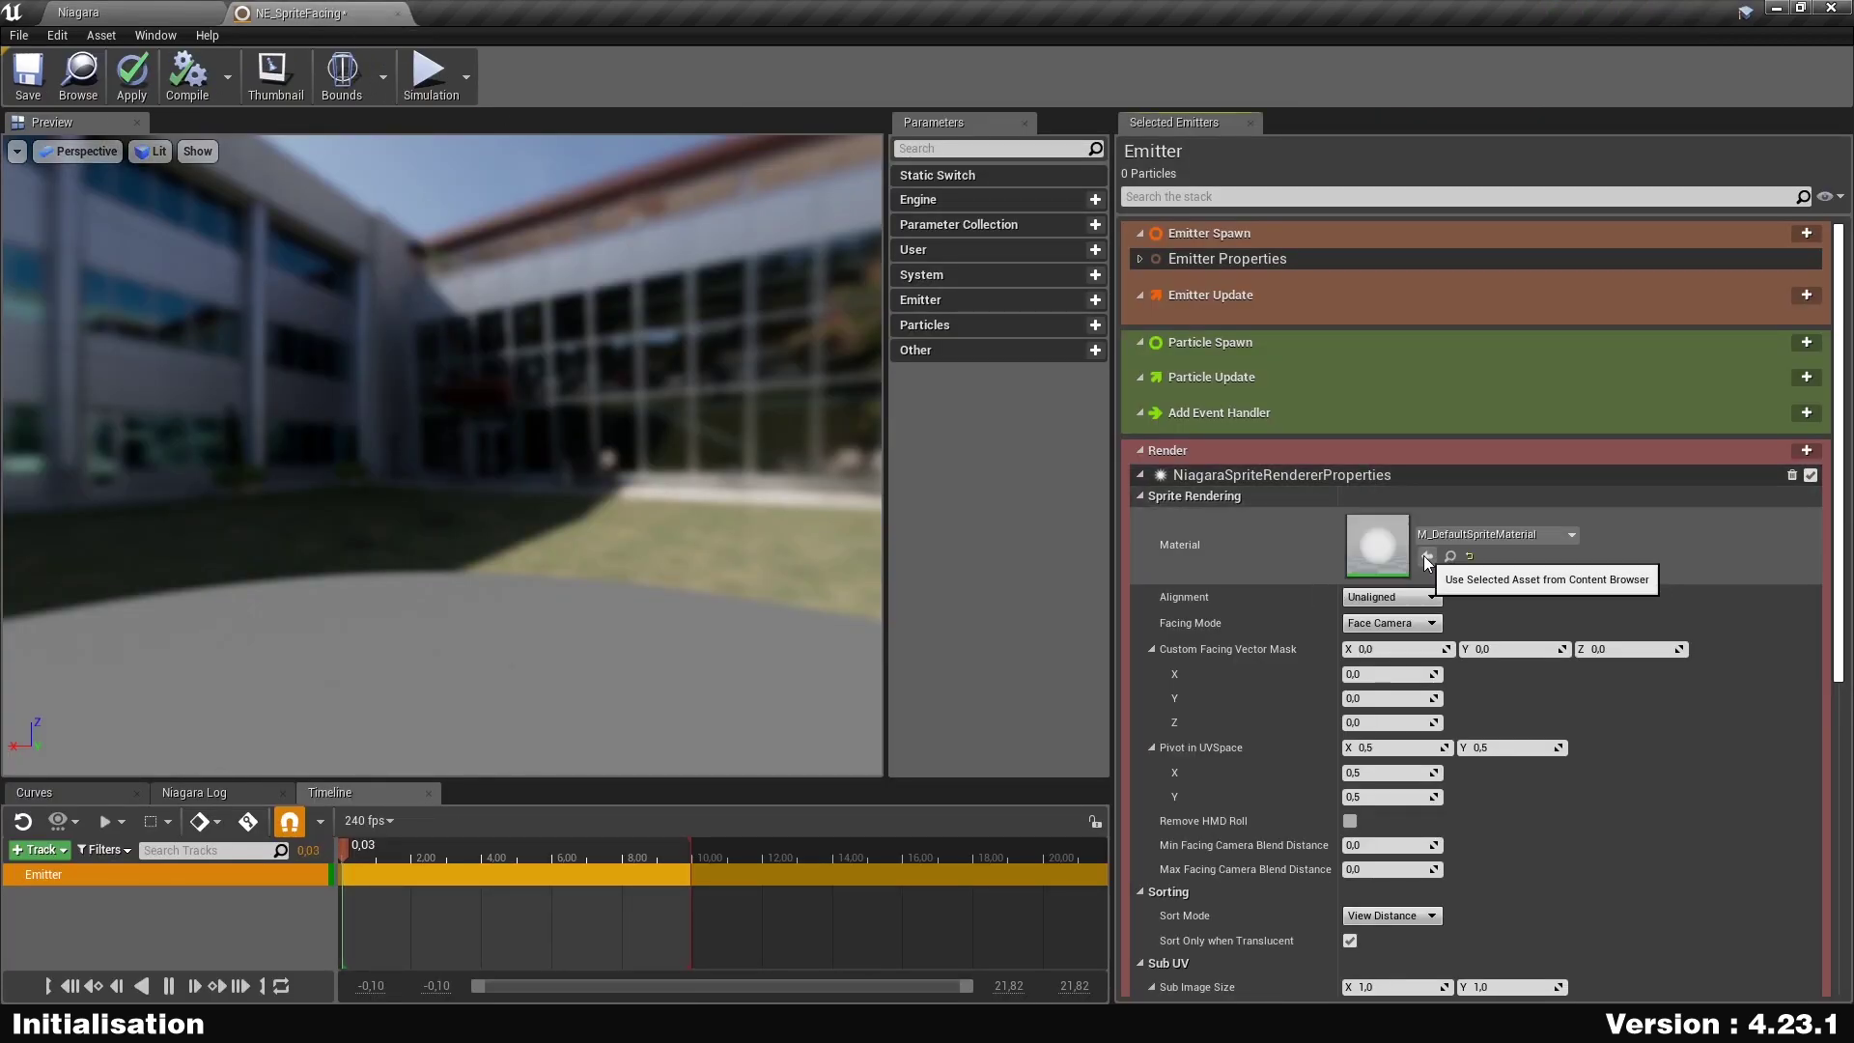
{"action": "left_click", "coordinate": [1141, 475]}
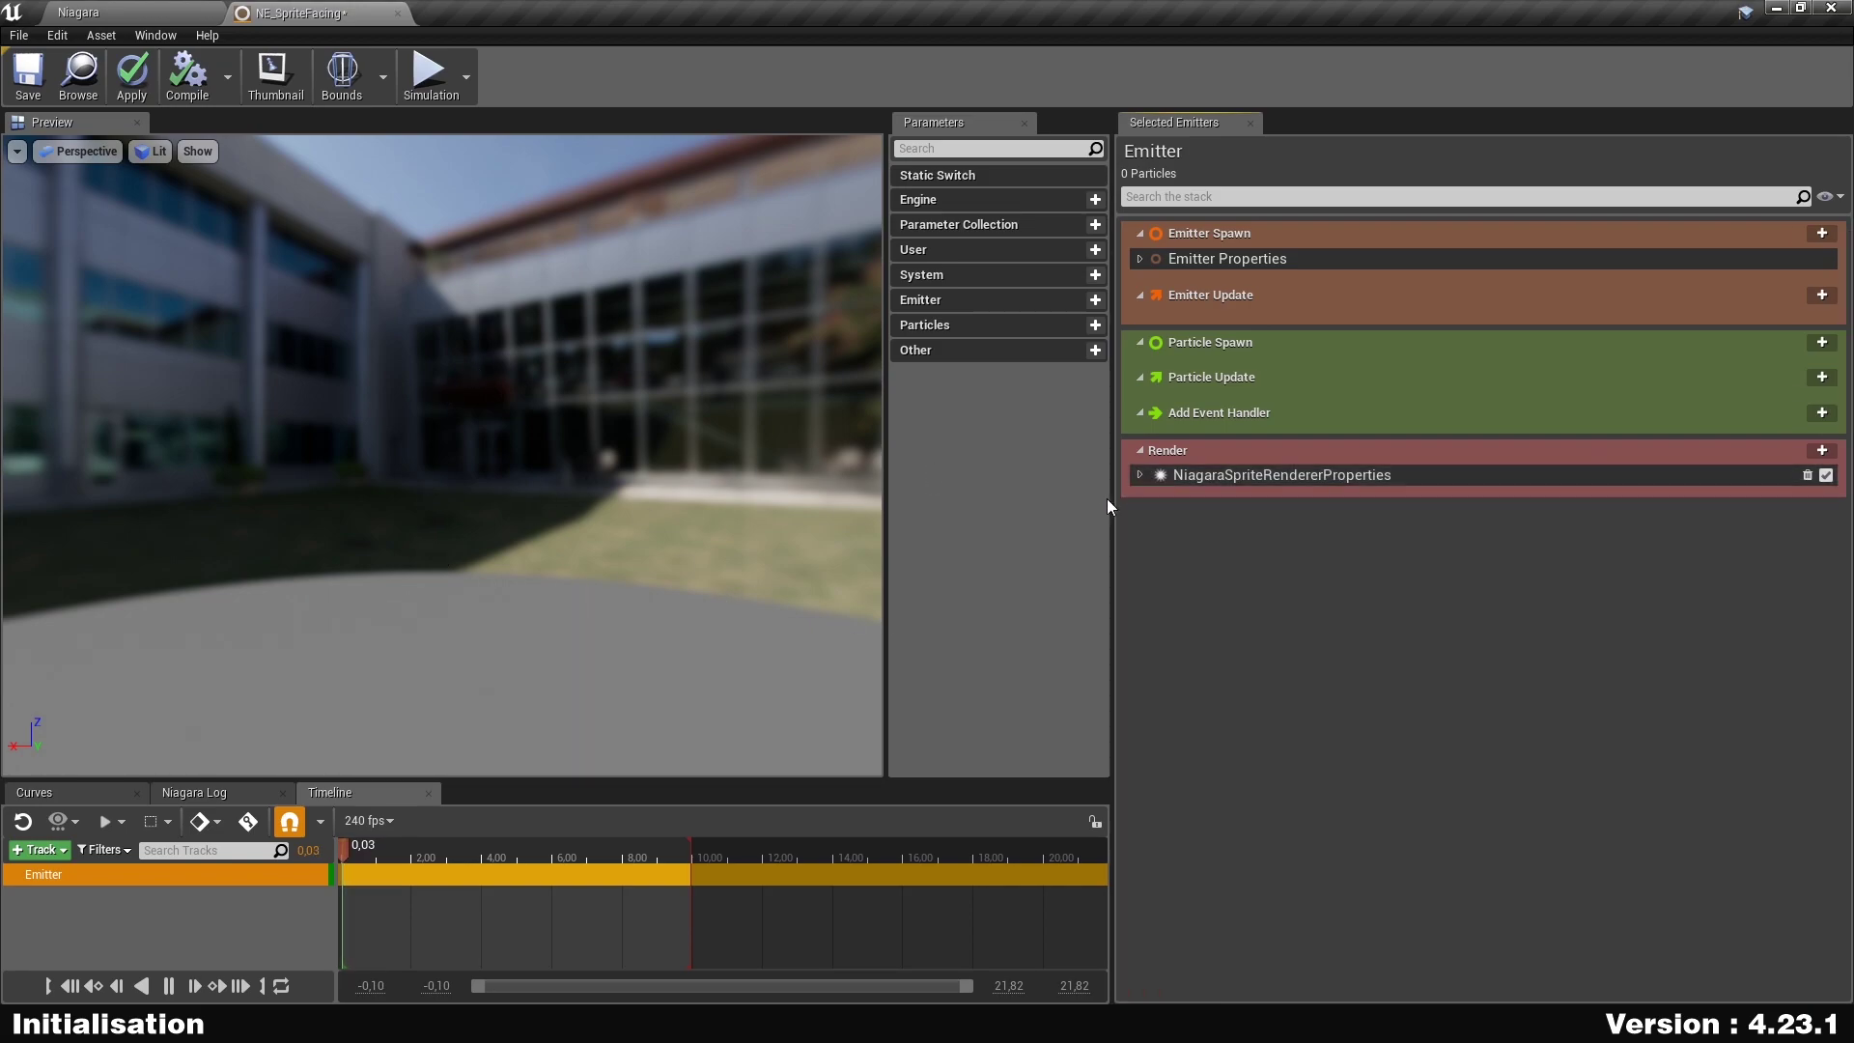
{"action": "left_click", "coordinate": [1139, 476]}
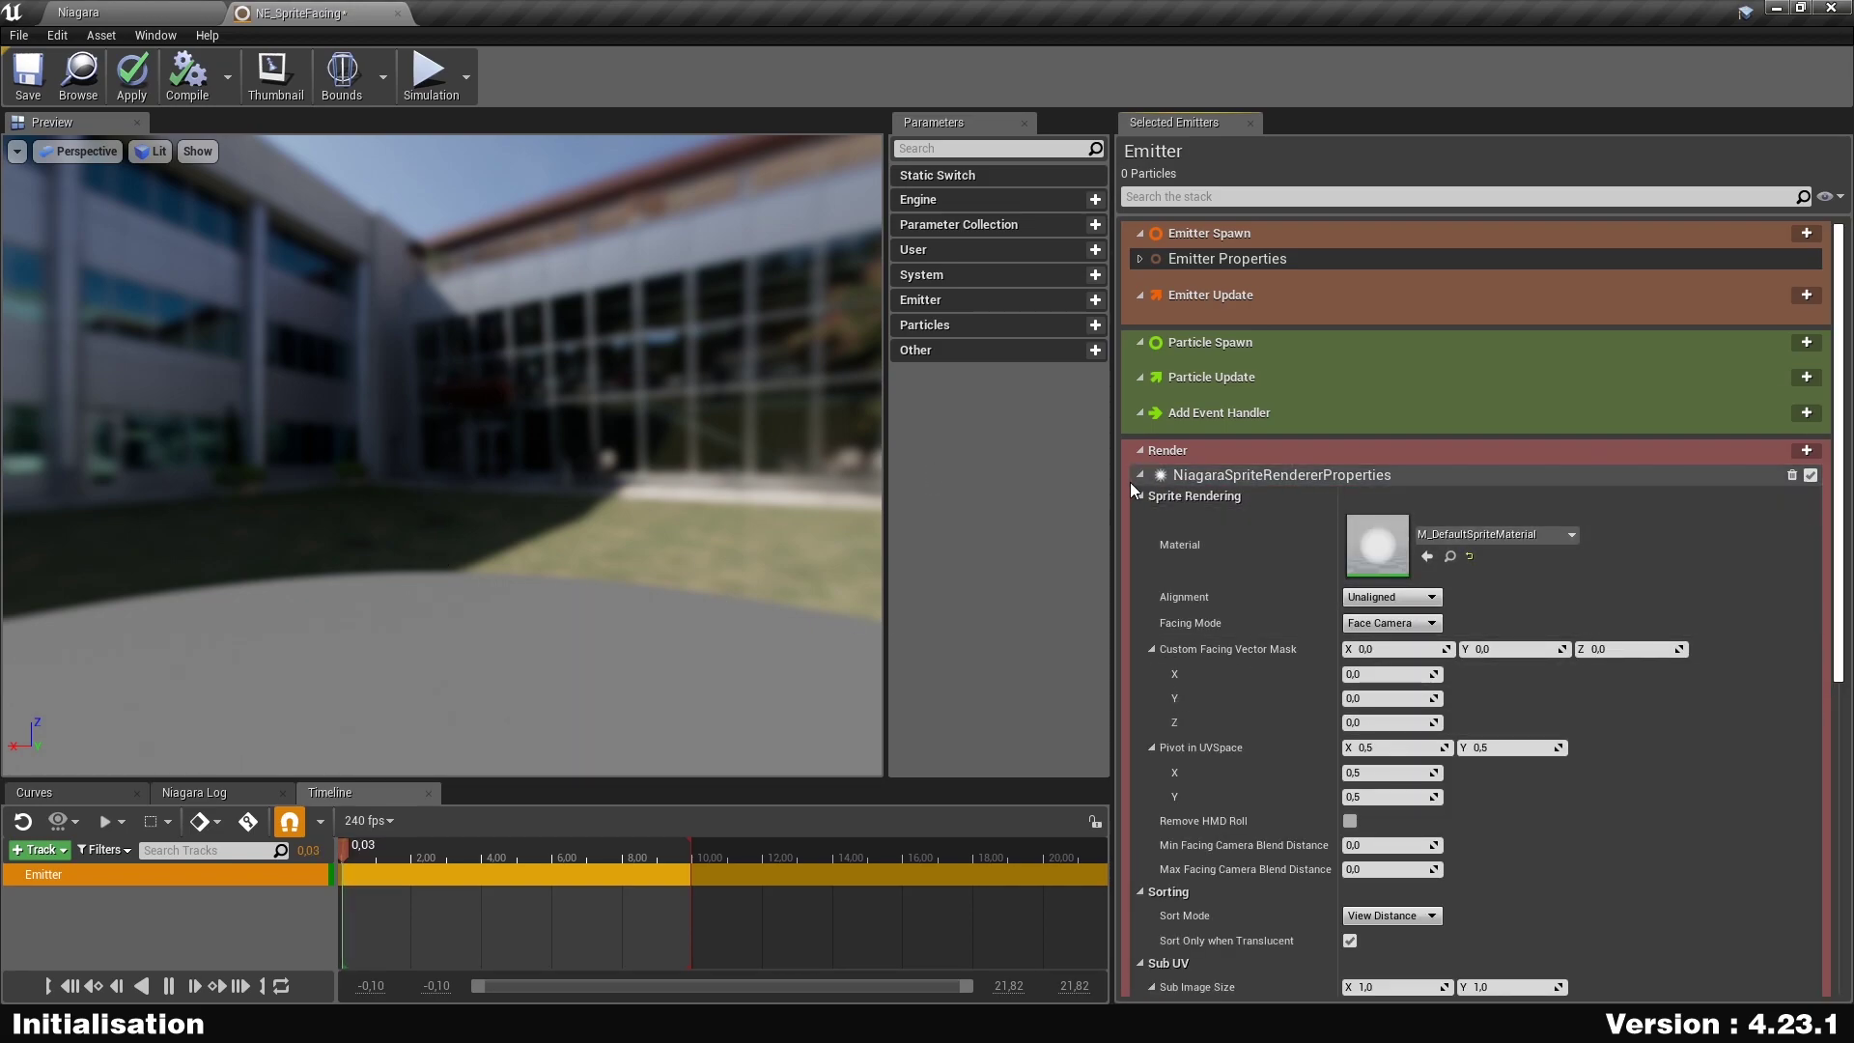
{"action": "left_click", "coordinate": [1139, 475]}
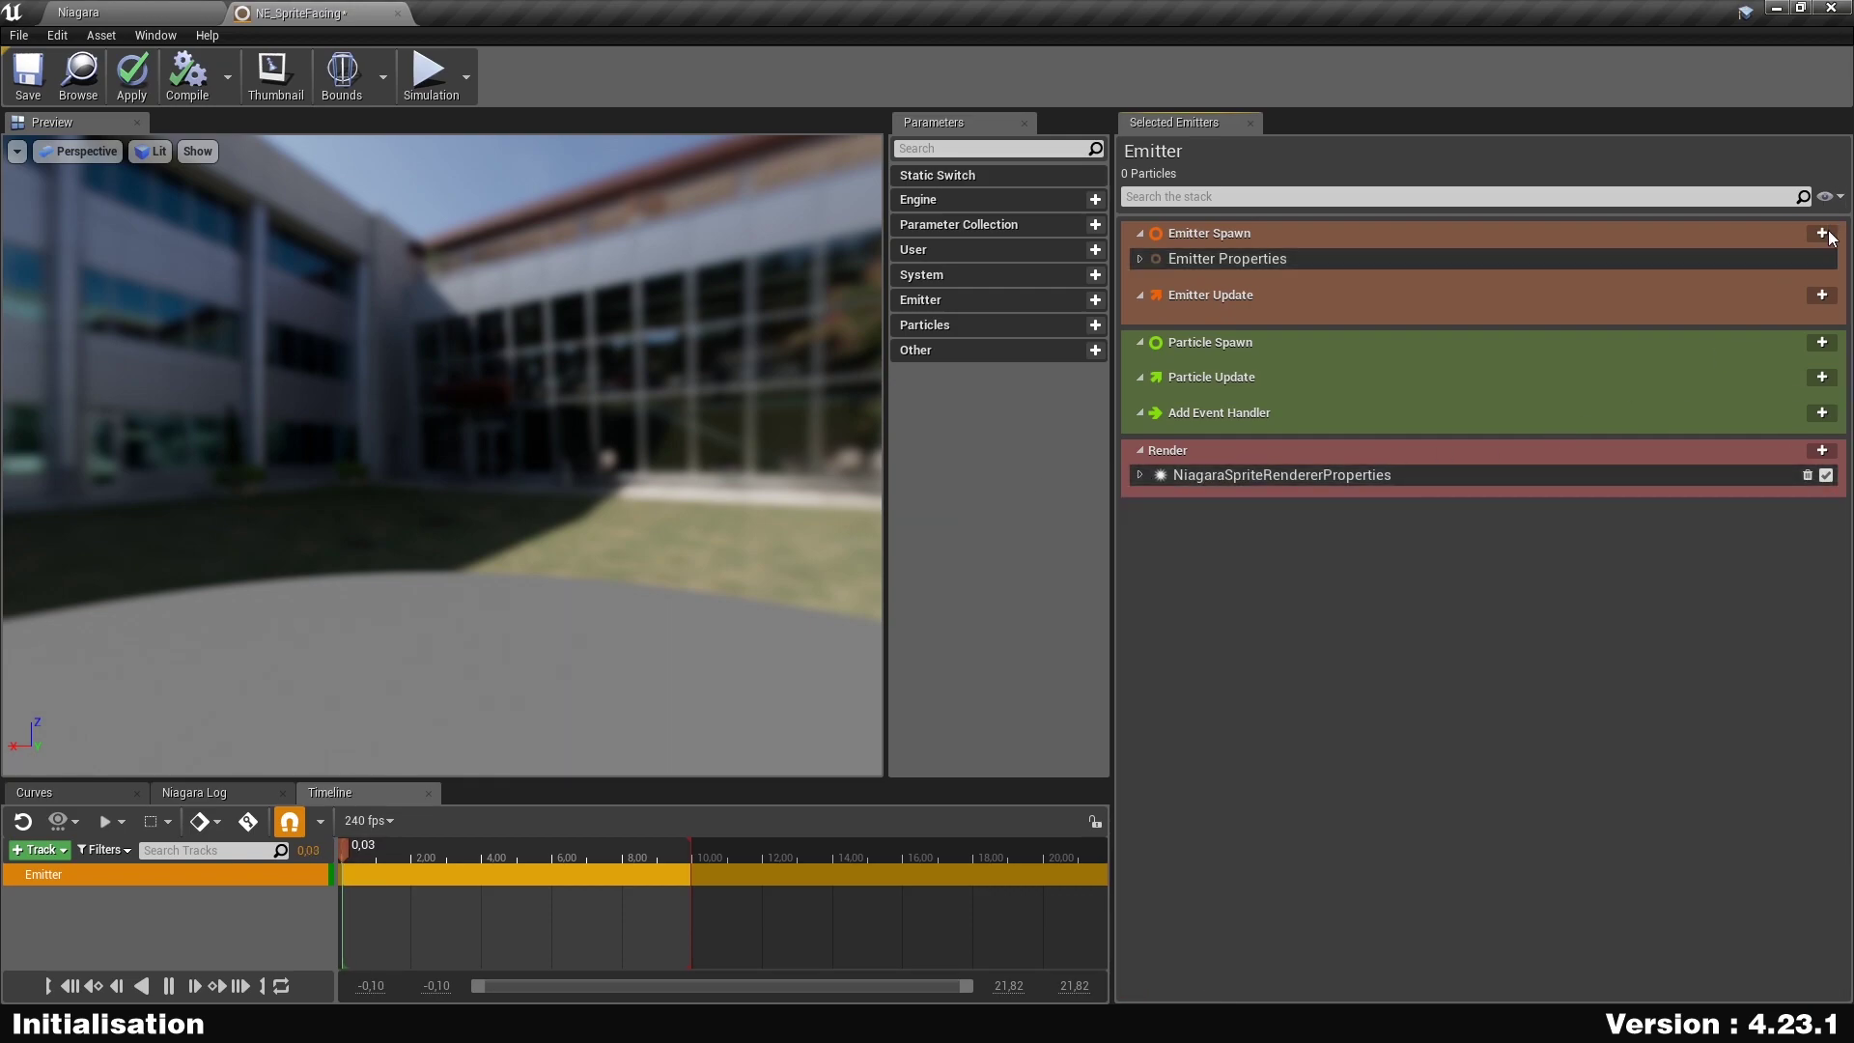
Add an Emitter Life Cycle module to the Emitter Update group and collapse its settings.
{"action": "left_click", "coordinate": [1822, 295]}
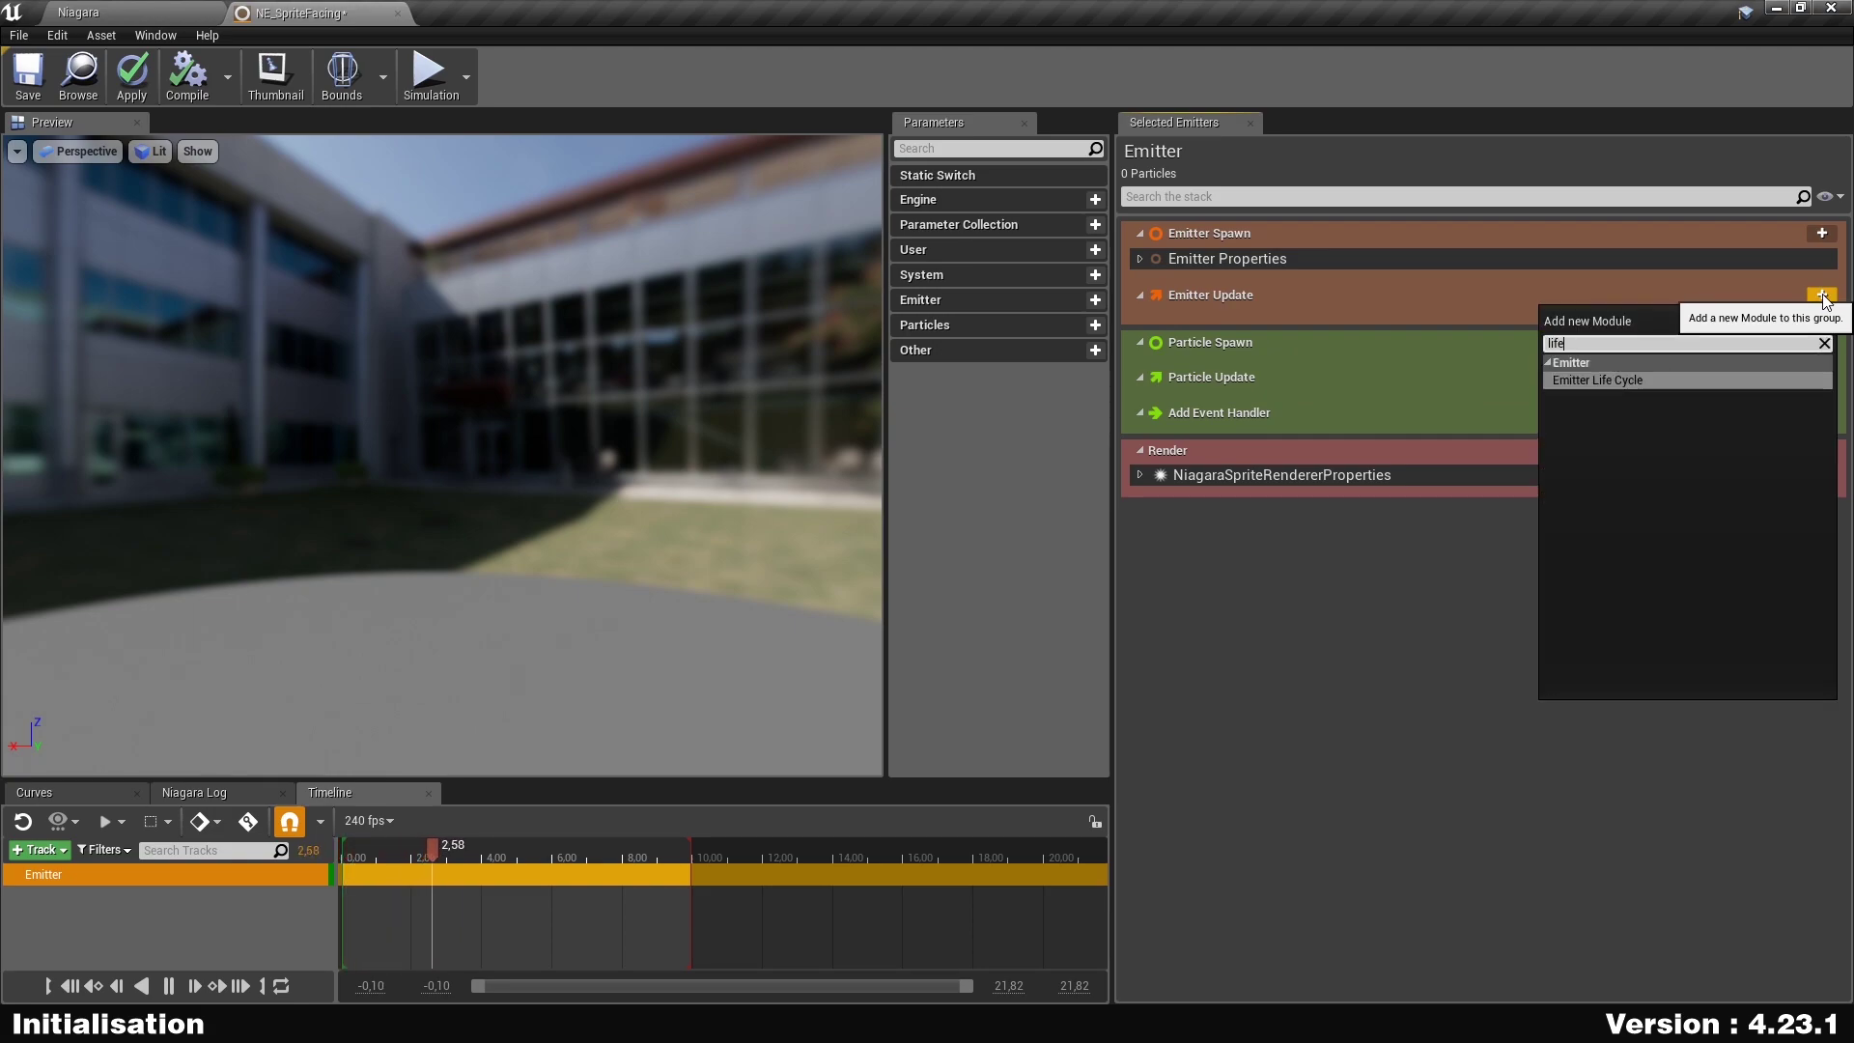
{"action": "key", "text": "Return"}
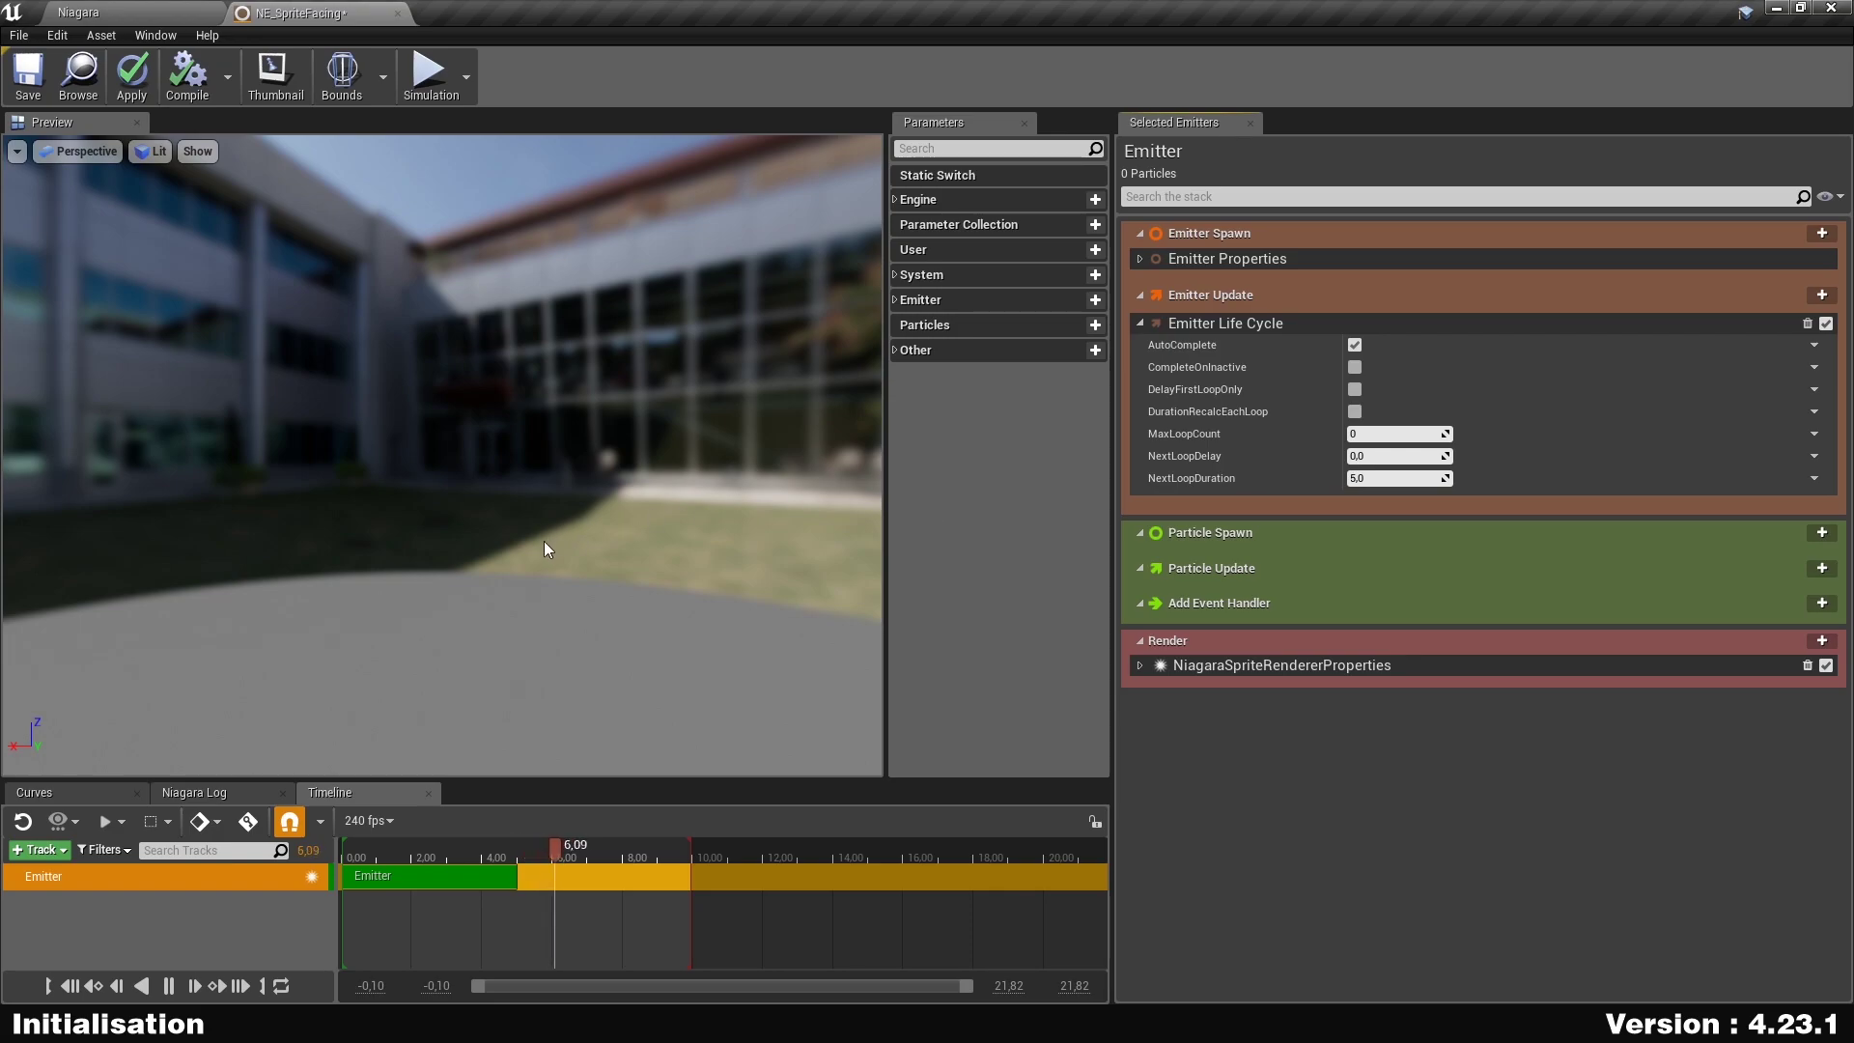
{"action": "left_click_drag", "start_coordinate": [425, 319], "coordinate": [483, 320]}
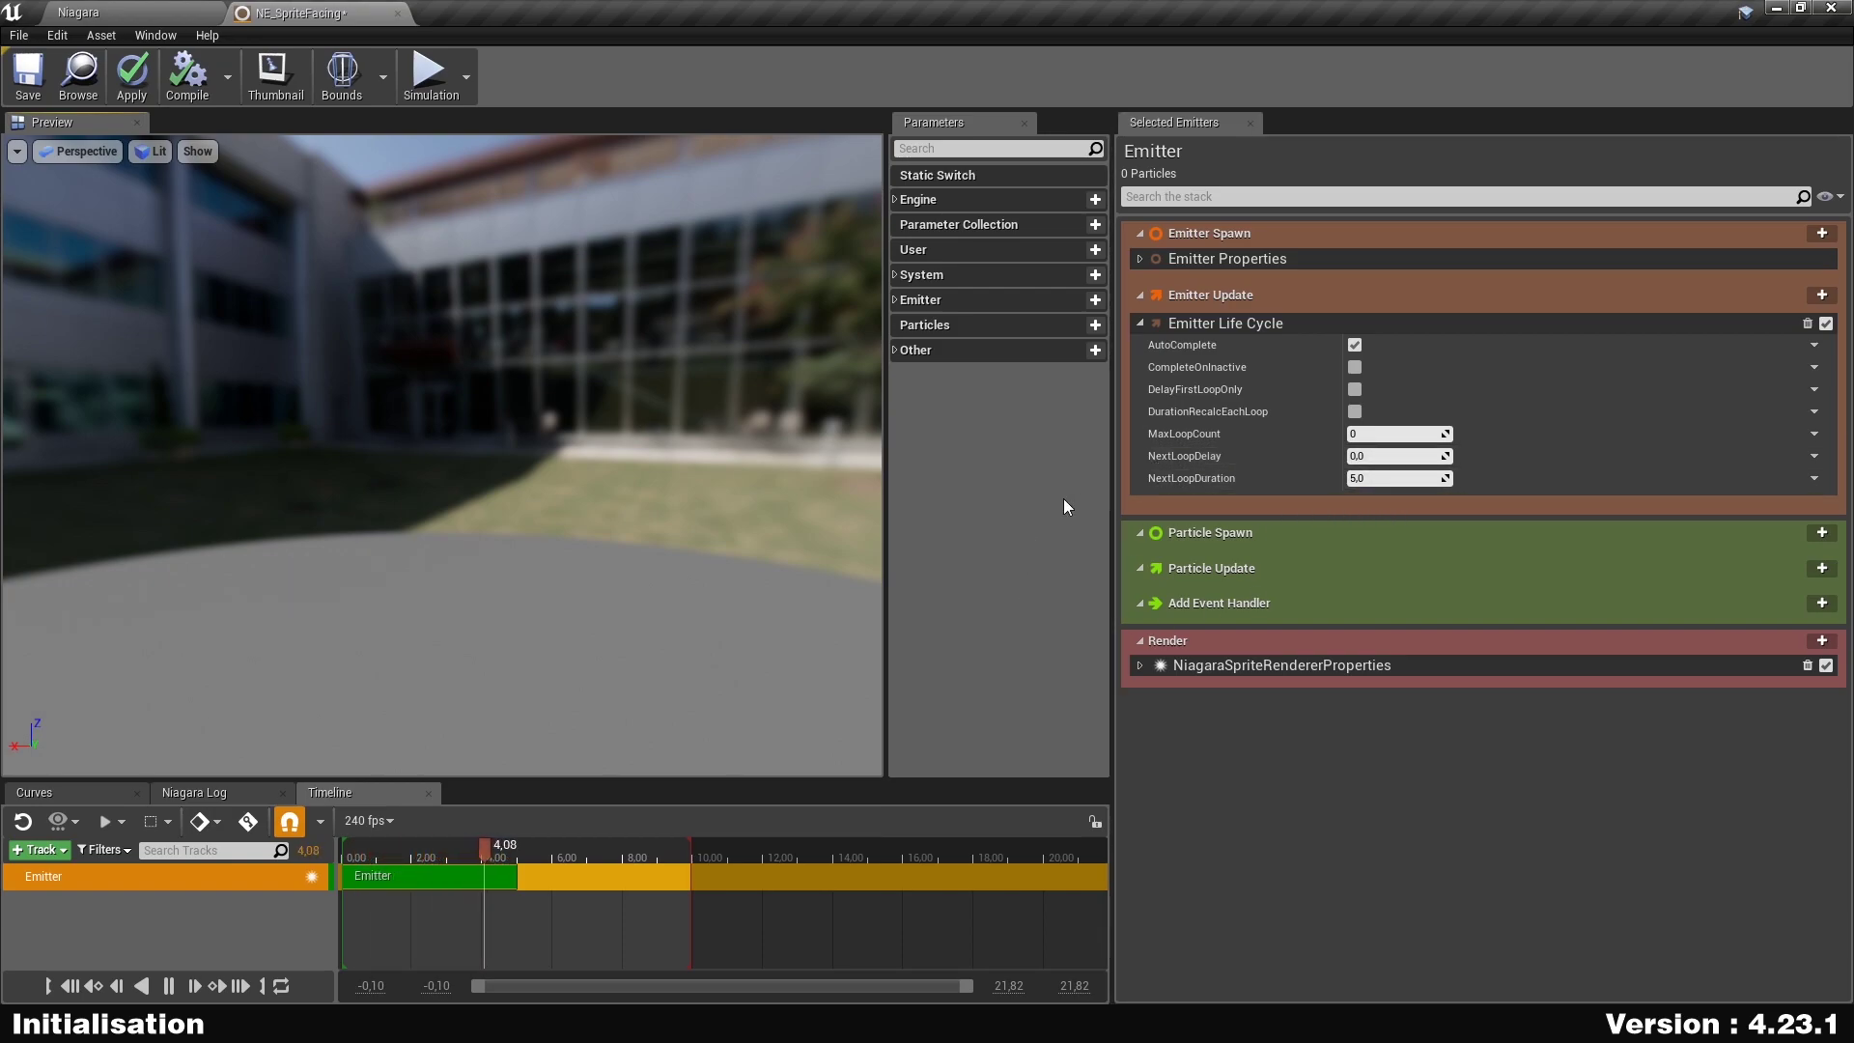
{"action": "left_click", "coordinate": [1139, 322]}
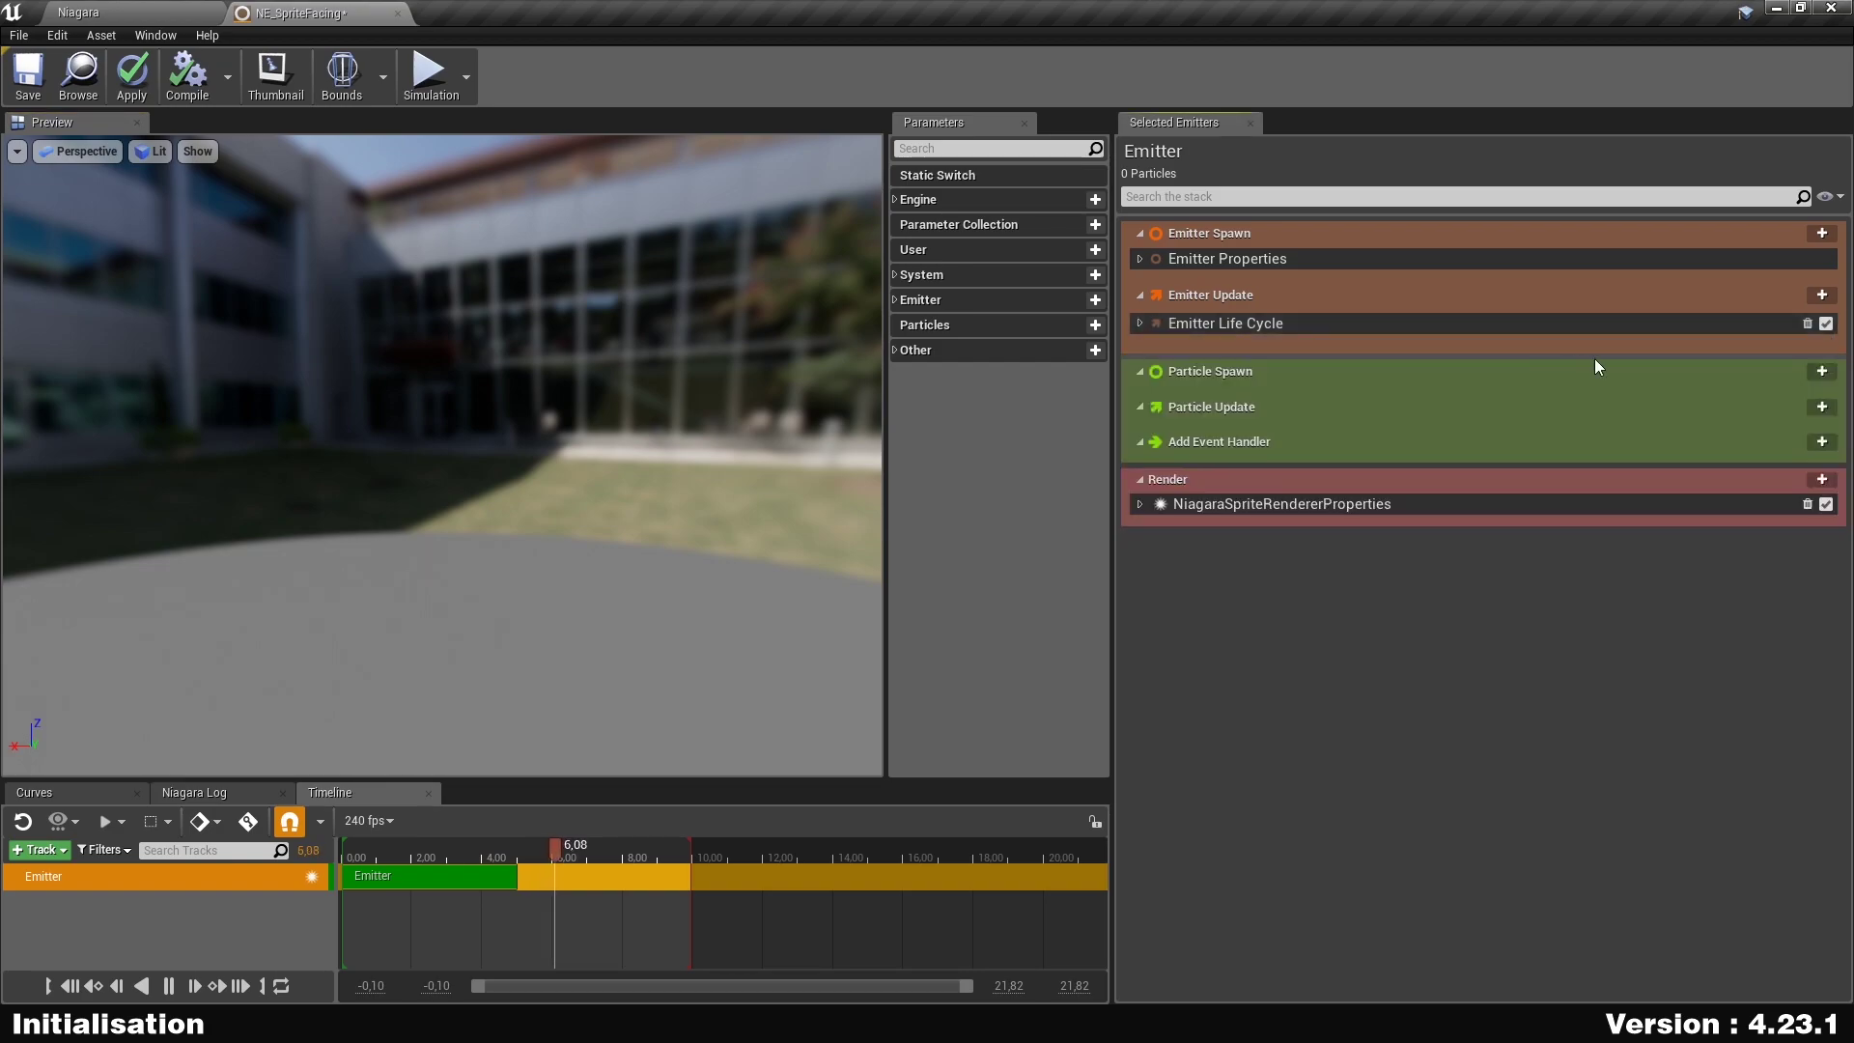
Add a Spawn Rate module to the Emitter Update group and set its SpawnRate to 50.
{"action": "left_click", "coordinate": [1821, 295]}
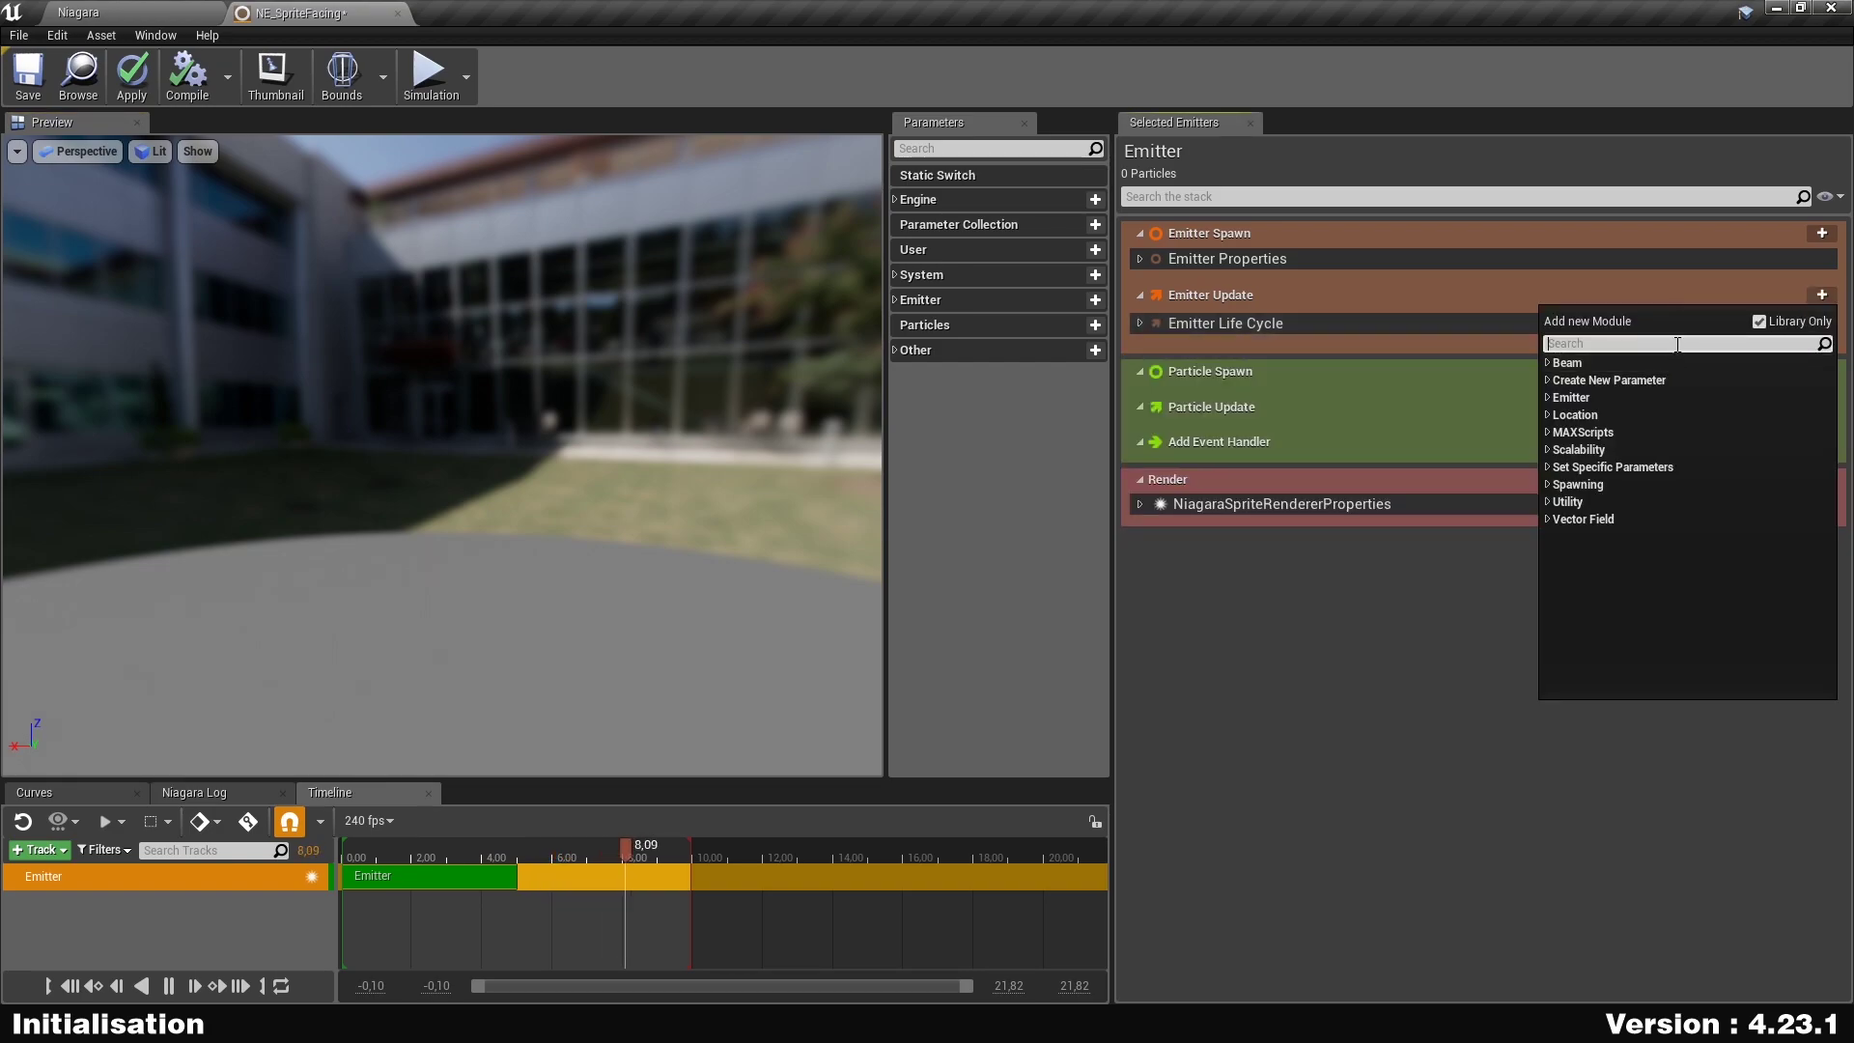
{"action": "type", "text": "sp"}
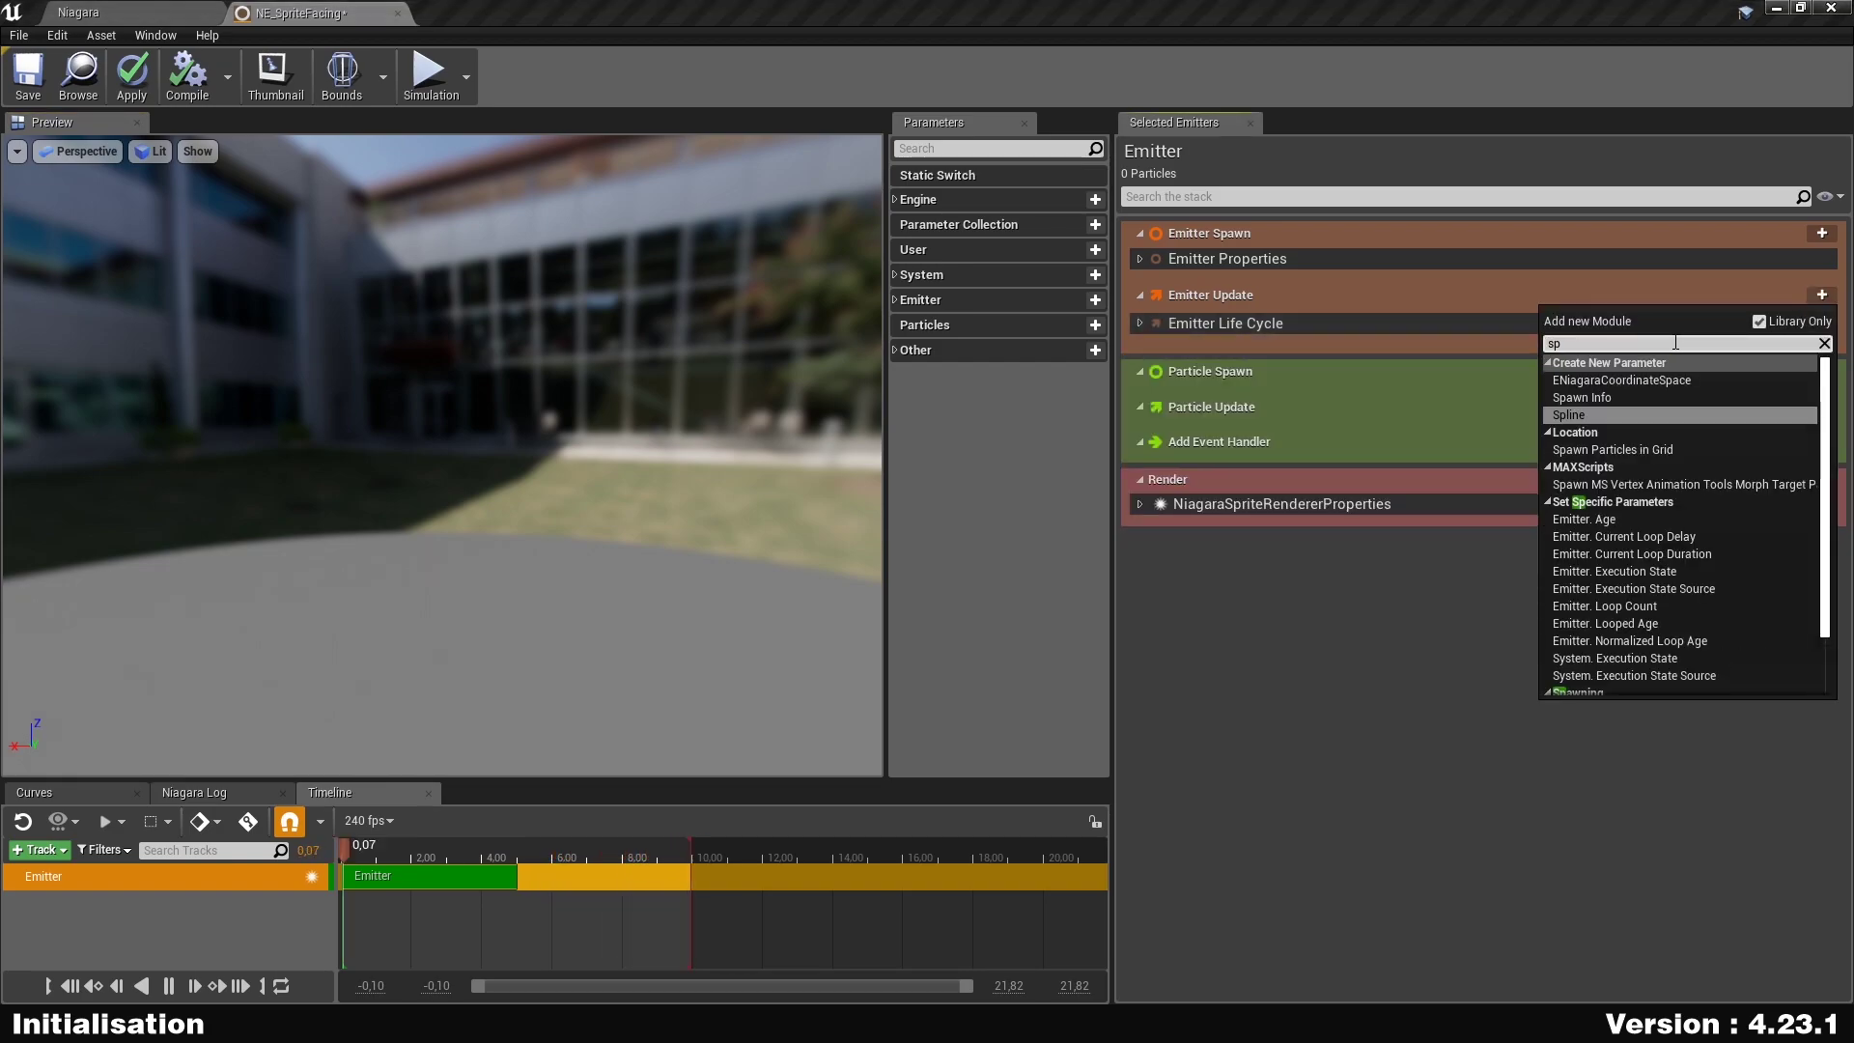
{"action": "type", "text": "awnrate"}
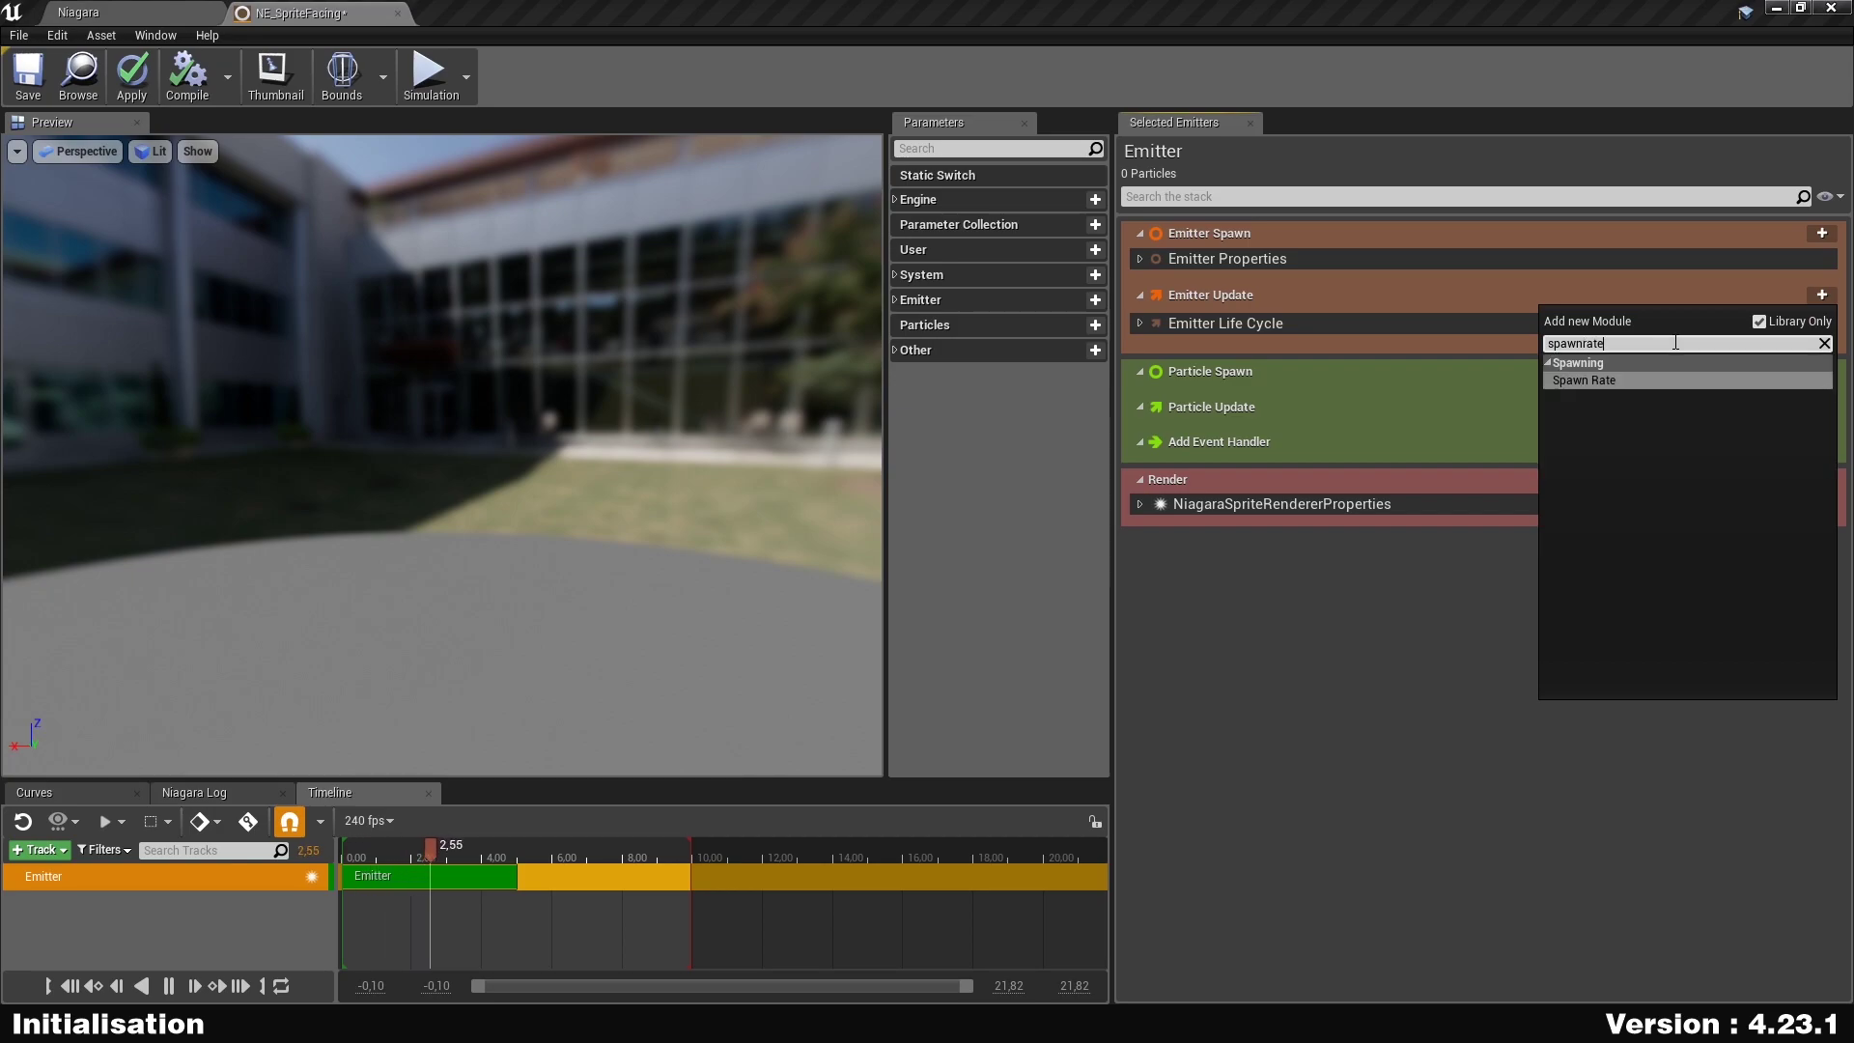
{"action": "key", "text": "Return"}
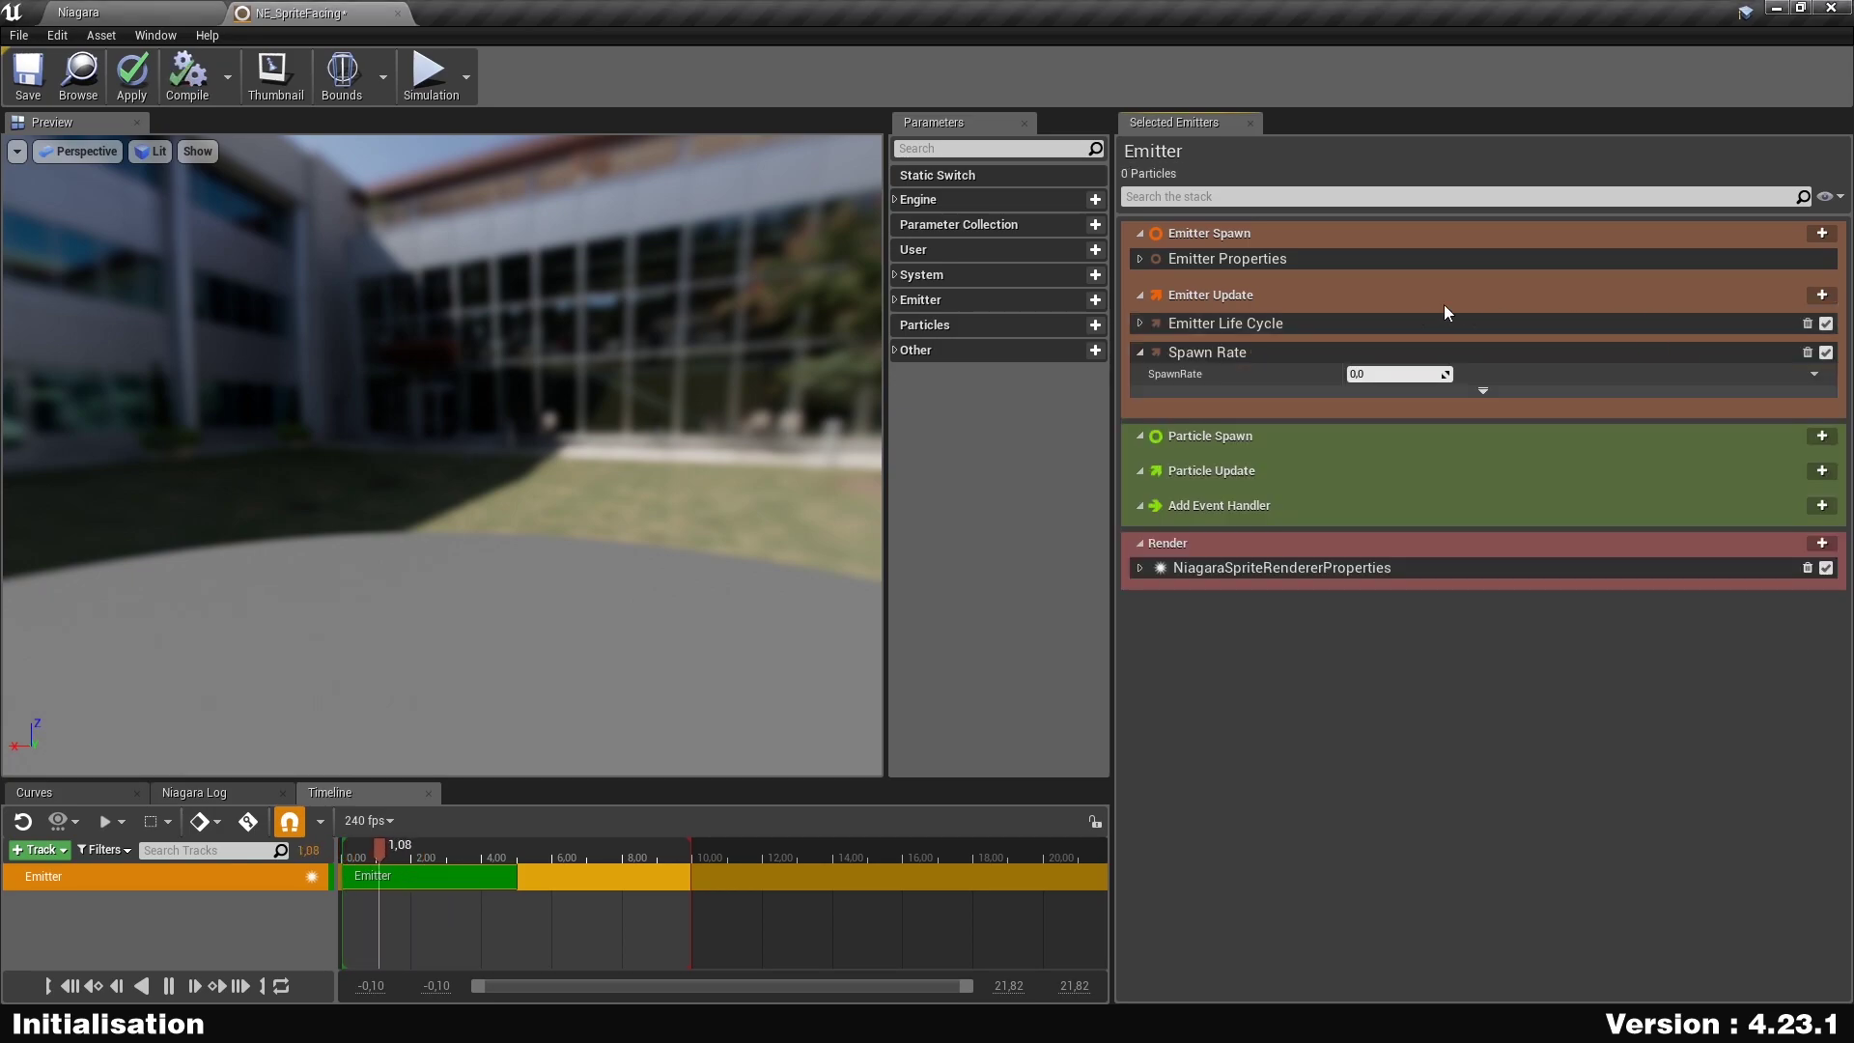
{"action": "left_click", "coordinate": [1395, 375]}
{"action": "key", "text": "Return"}
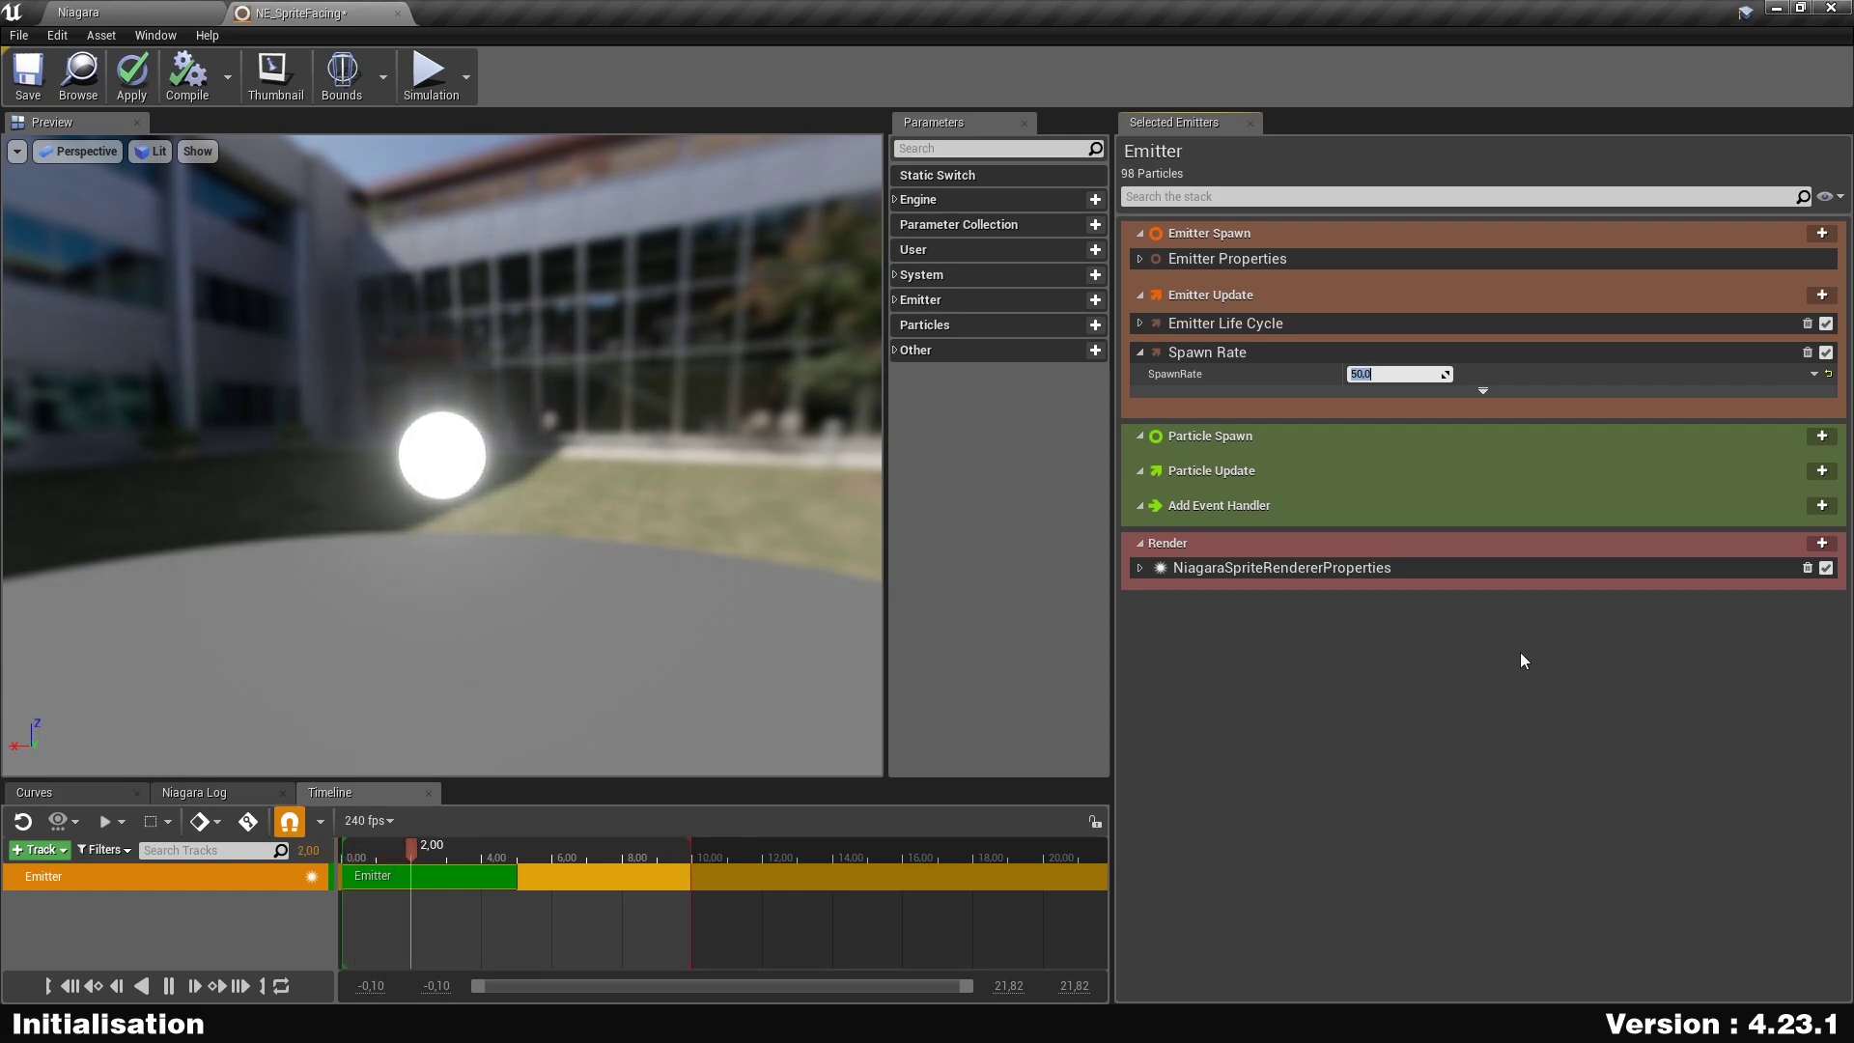
Add an Initialize Particle module to the Particle Spawn group and set its Lifetime to 6.
{"action": "left_click", "coordinate": [1821, 436]}
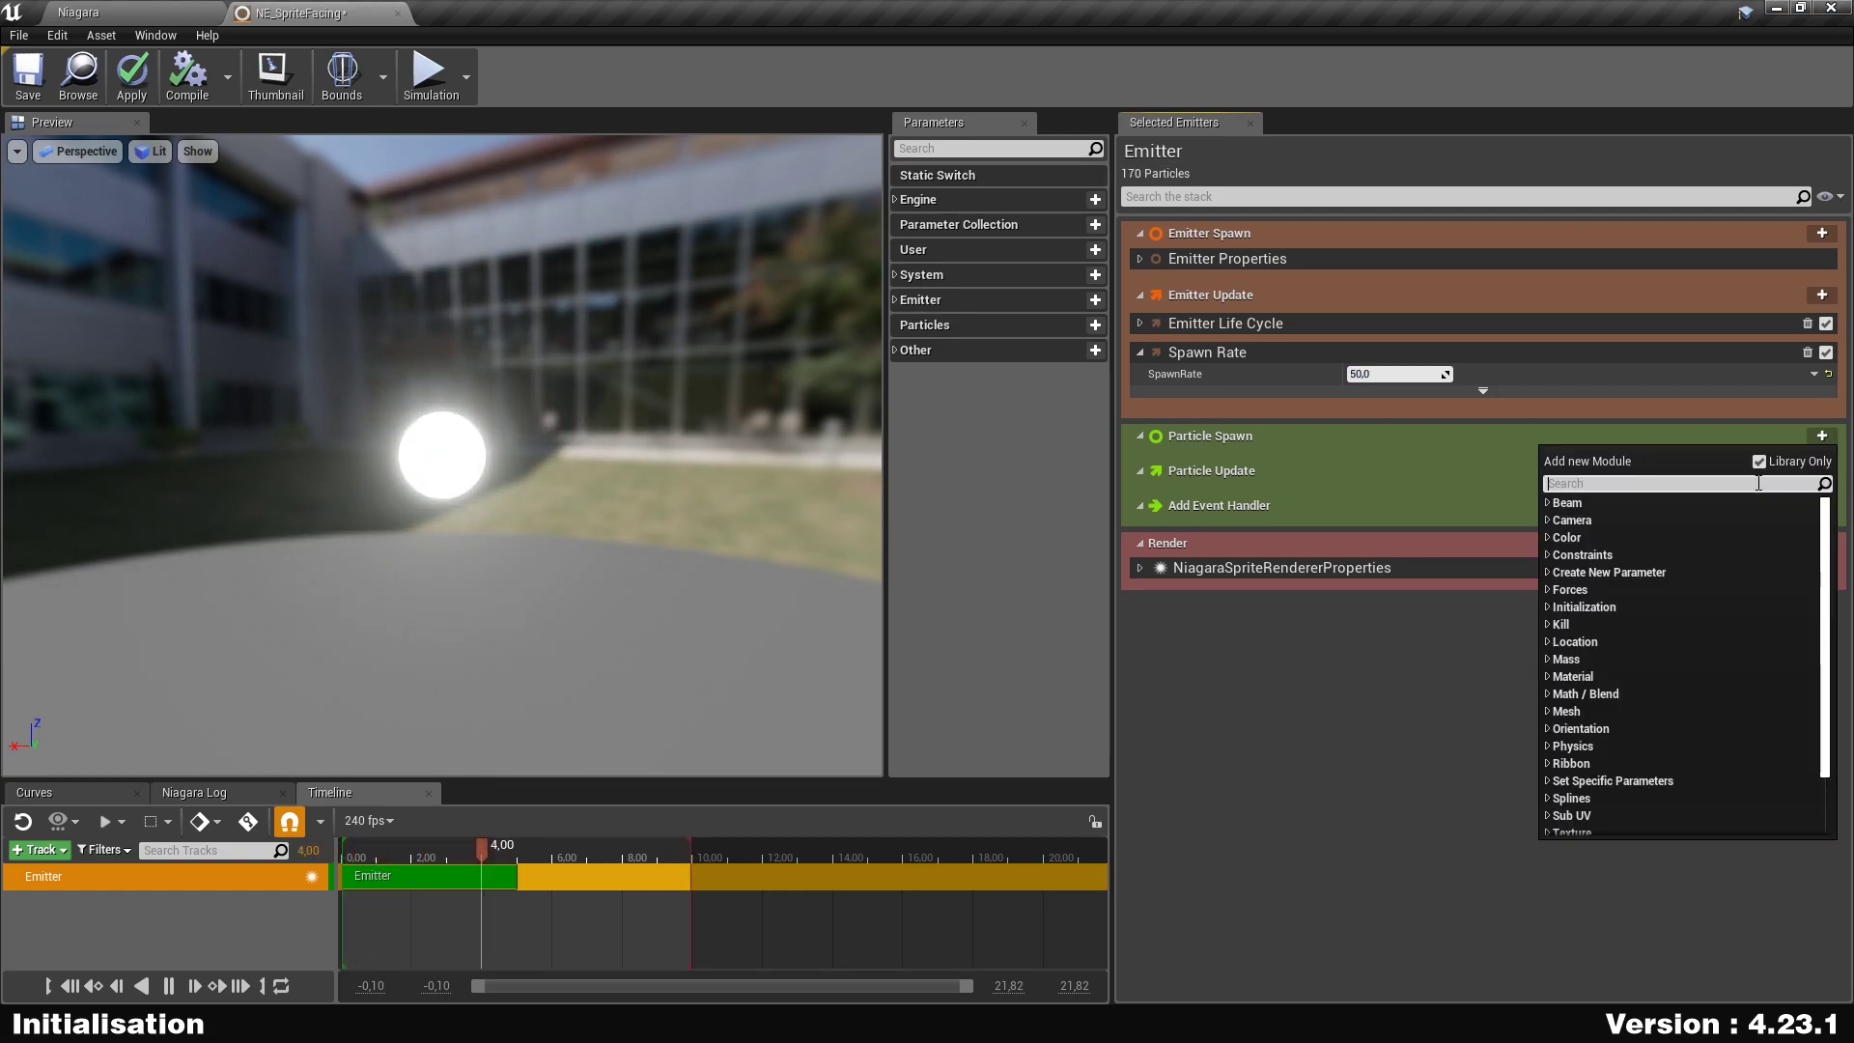
{"action": "type", "text": "initializepa"}
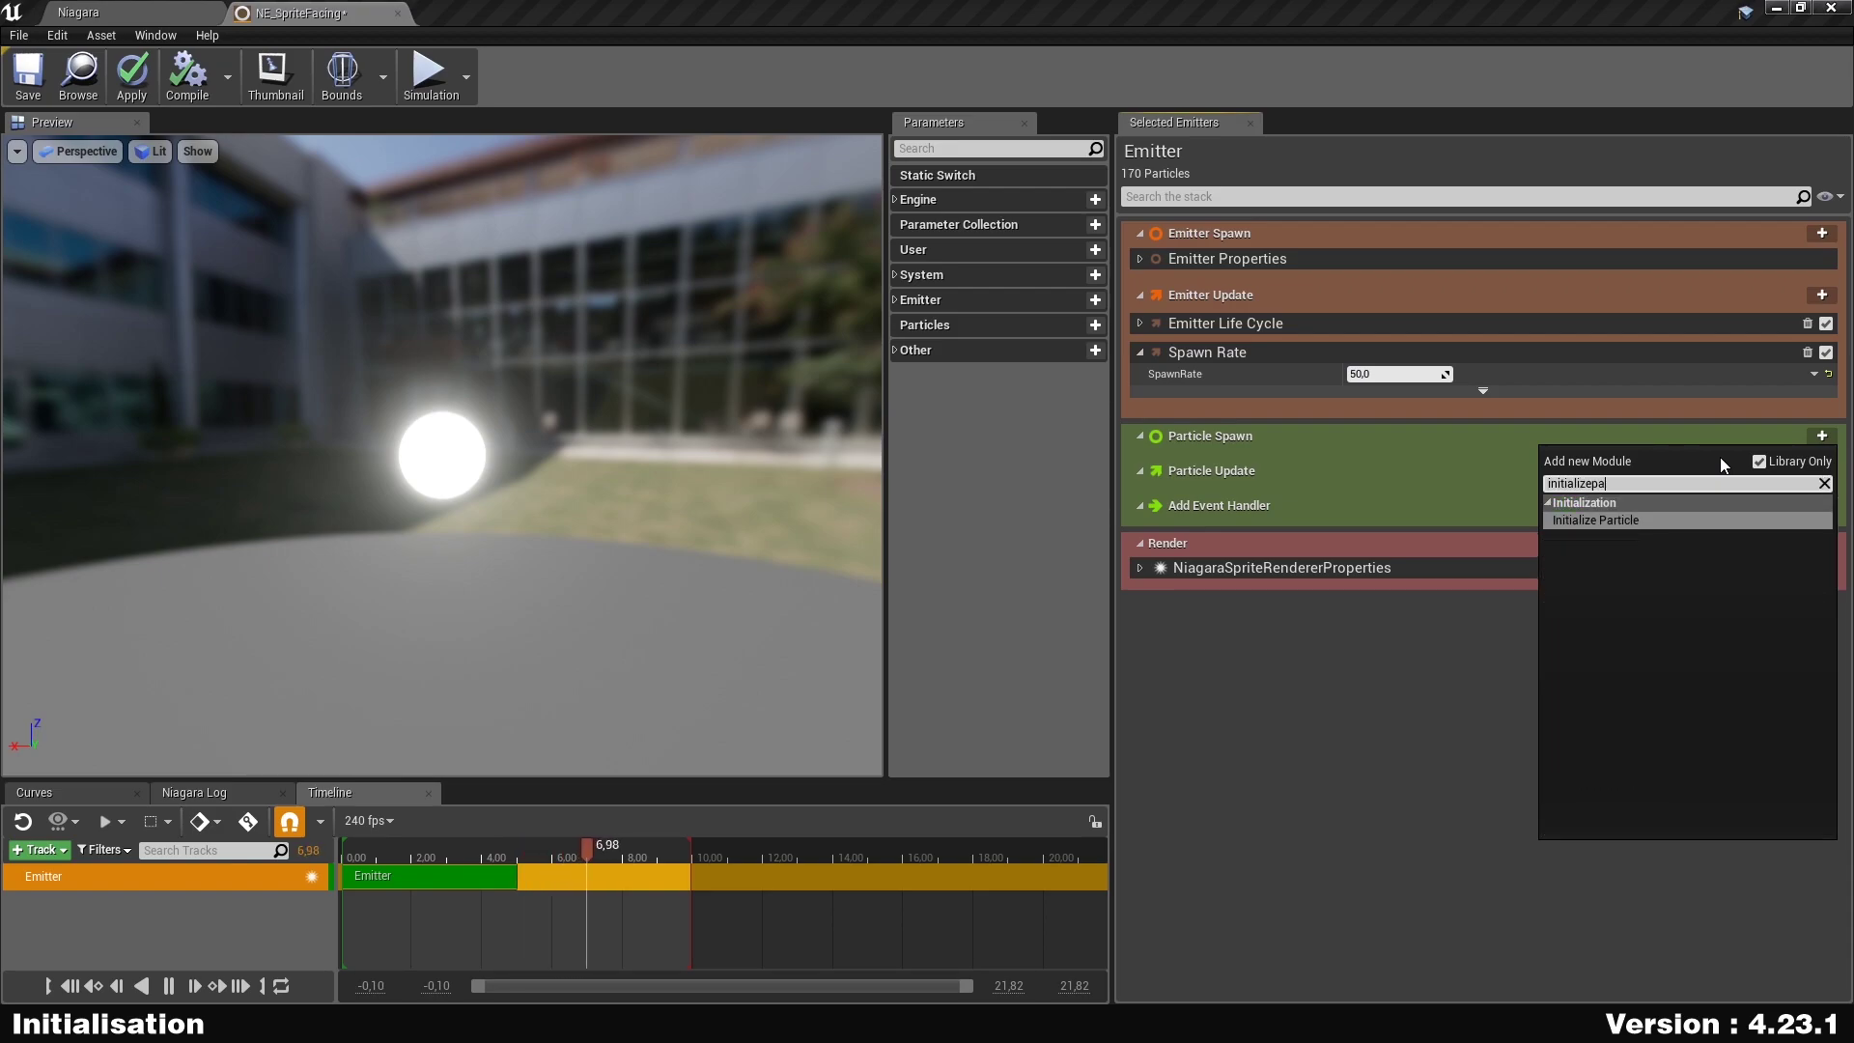
{"action": "key", "text": "Return"}
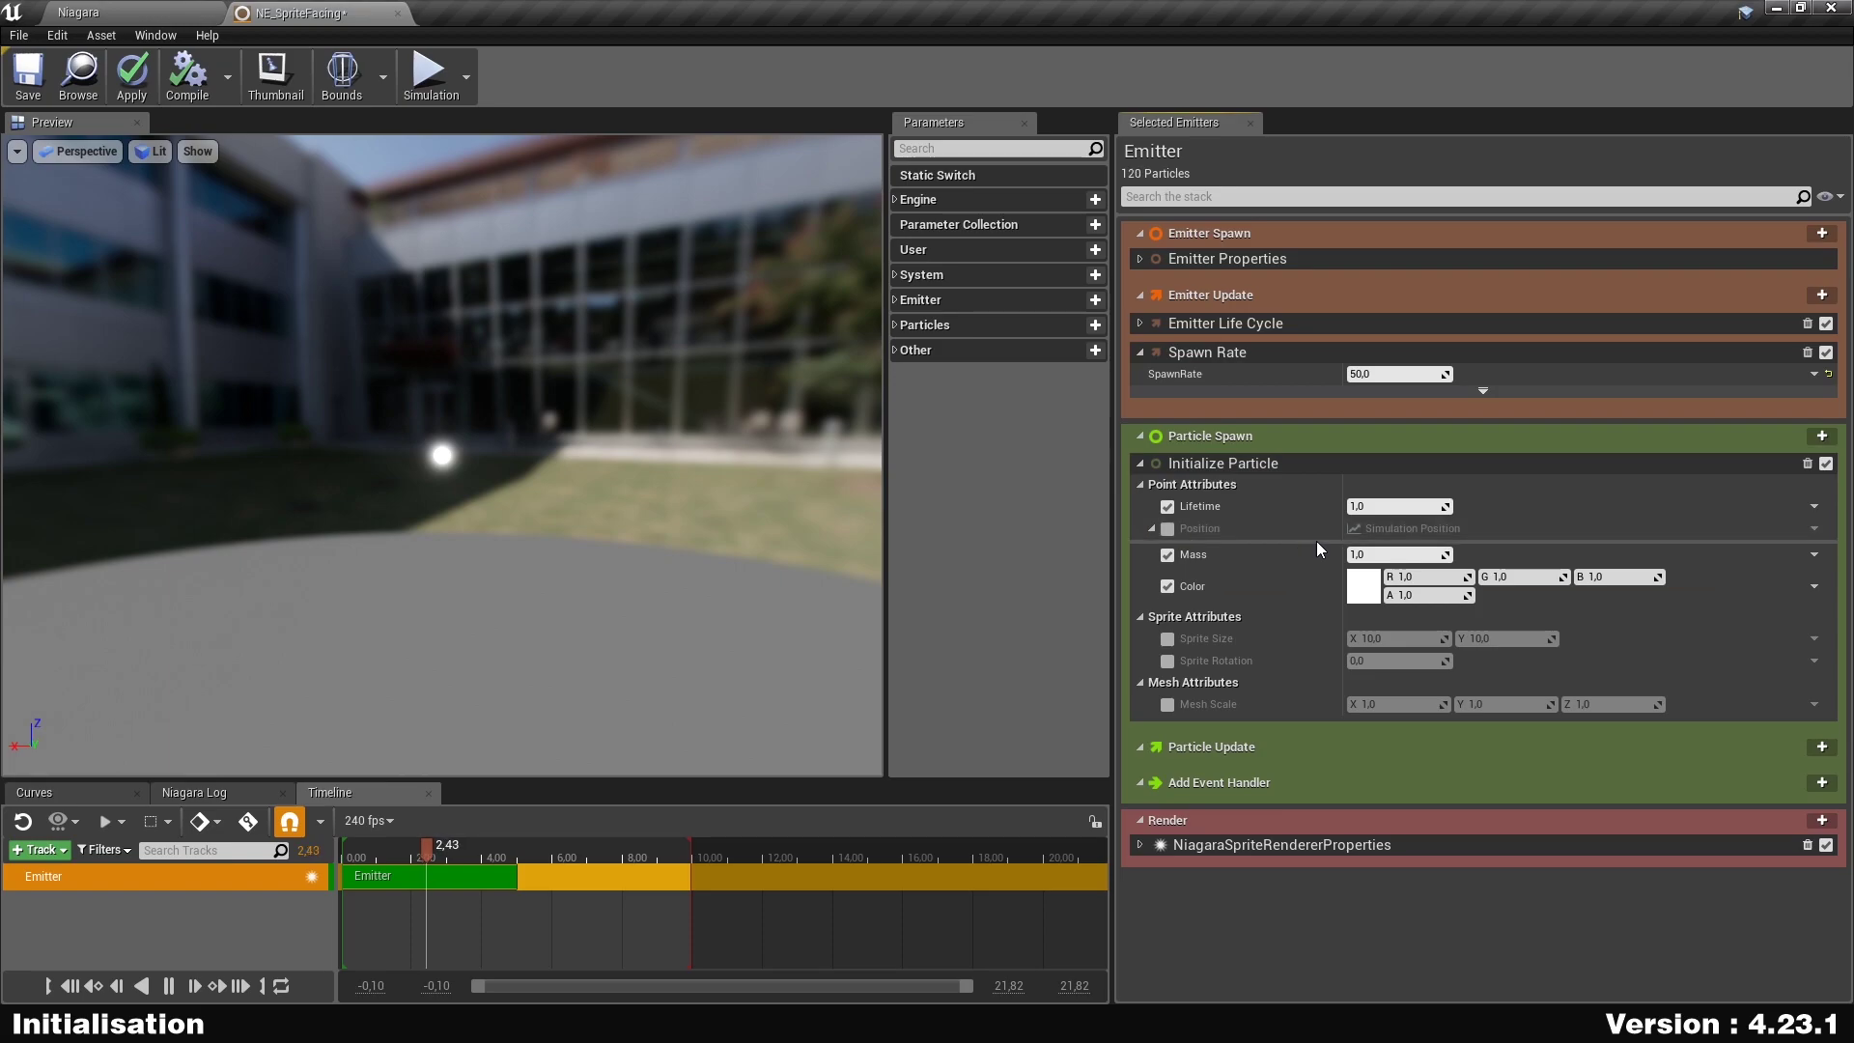
{"action": "left_click", "coordinate": [1429, 505]}
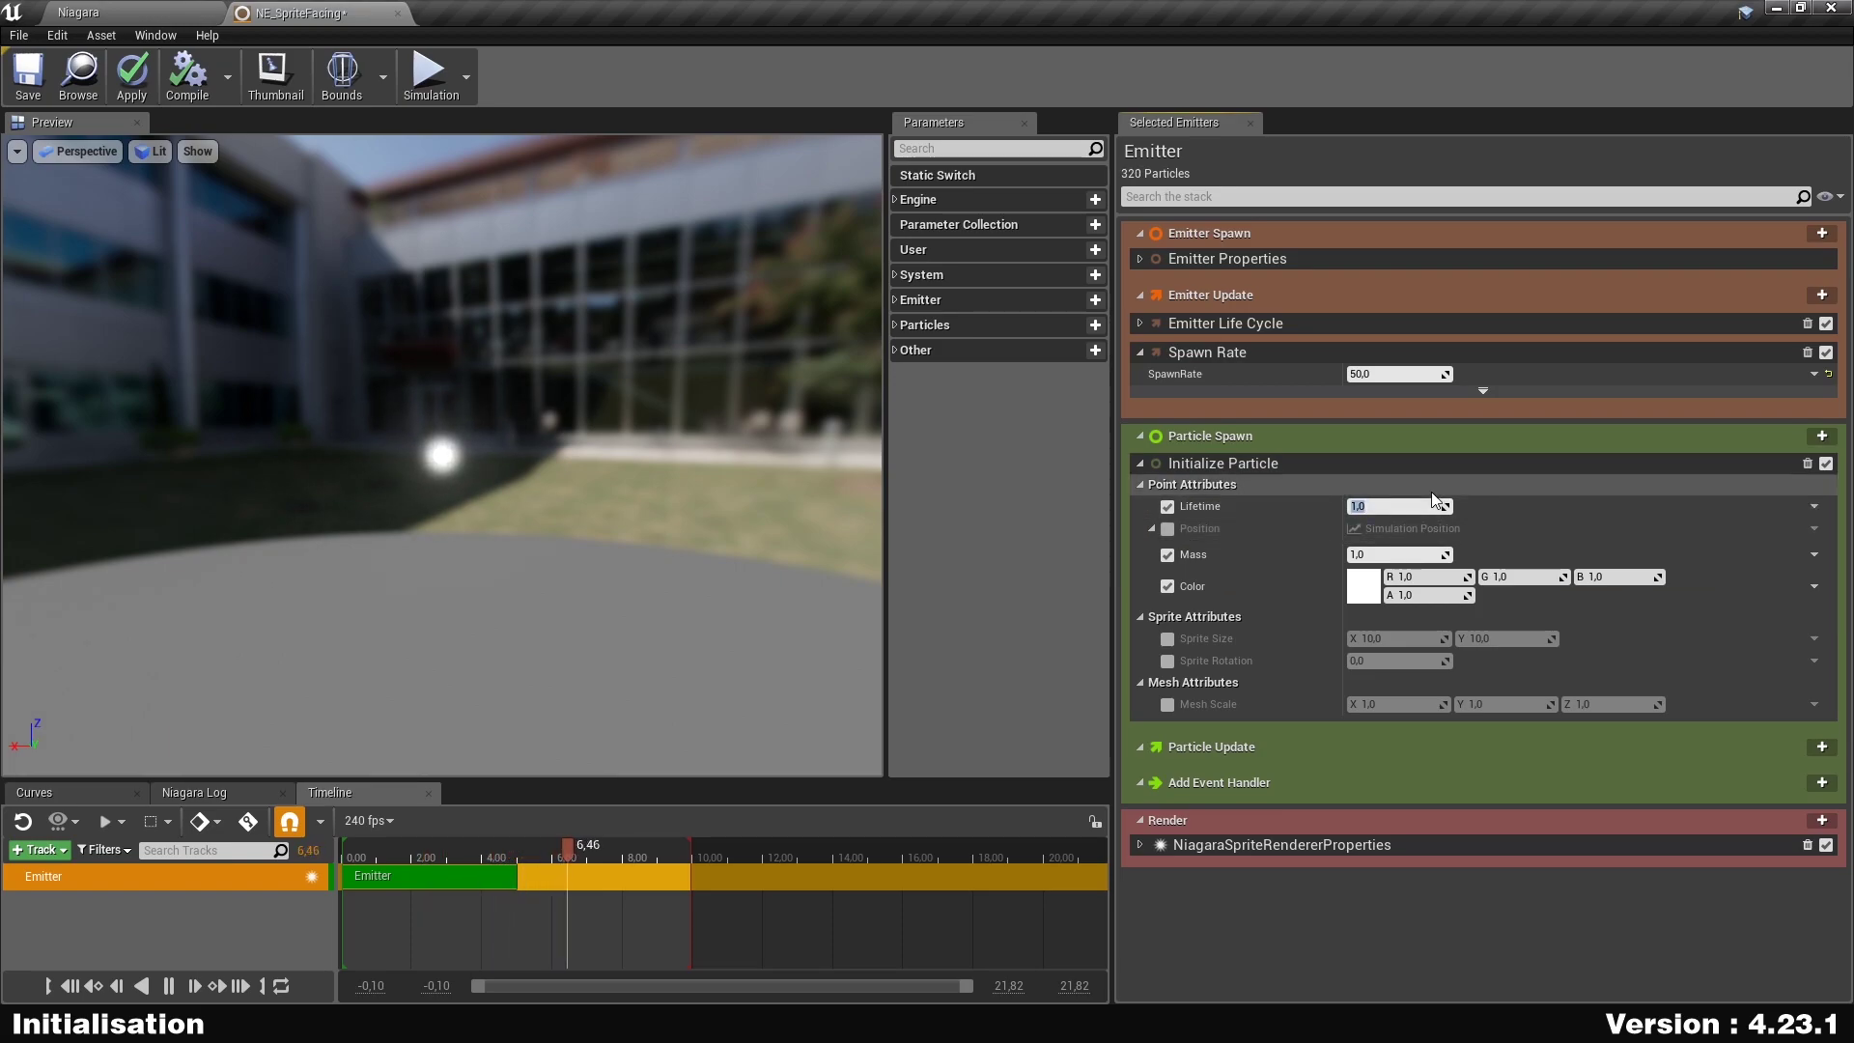
{"action": "type", "text": "6"}
{"action": "key", "text": "Return"}
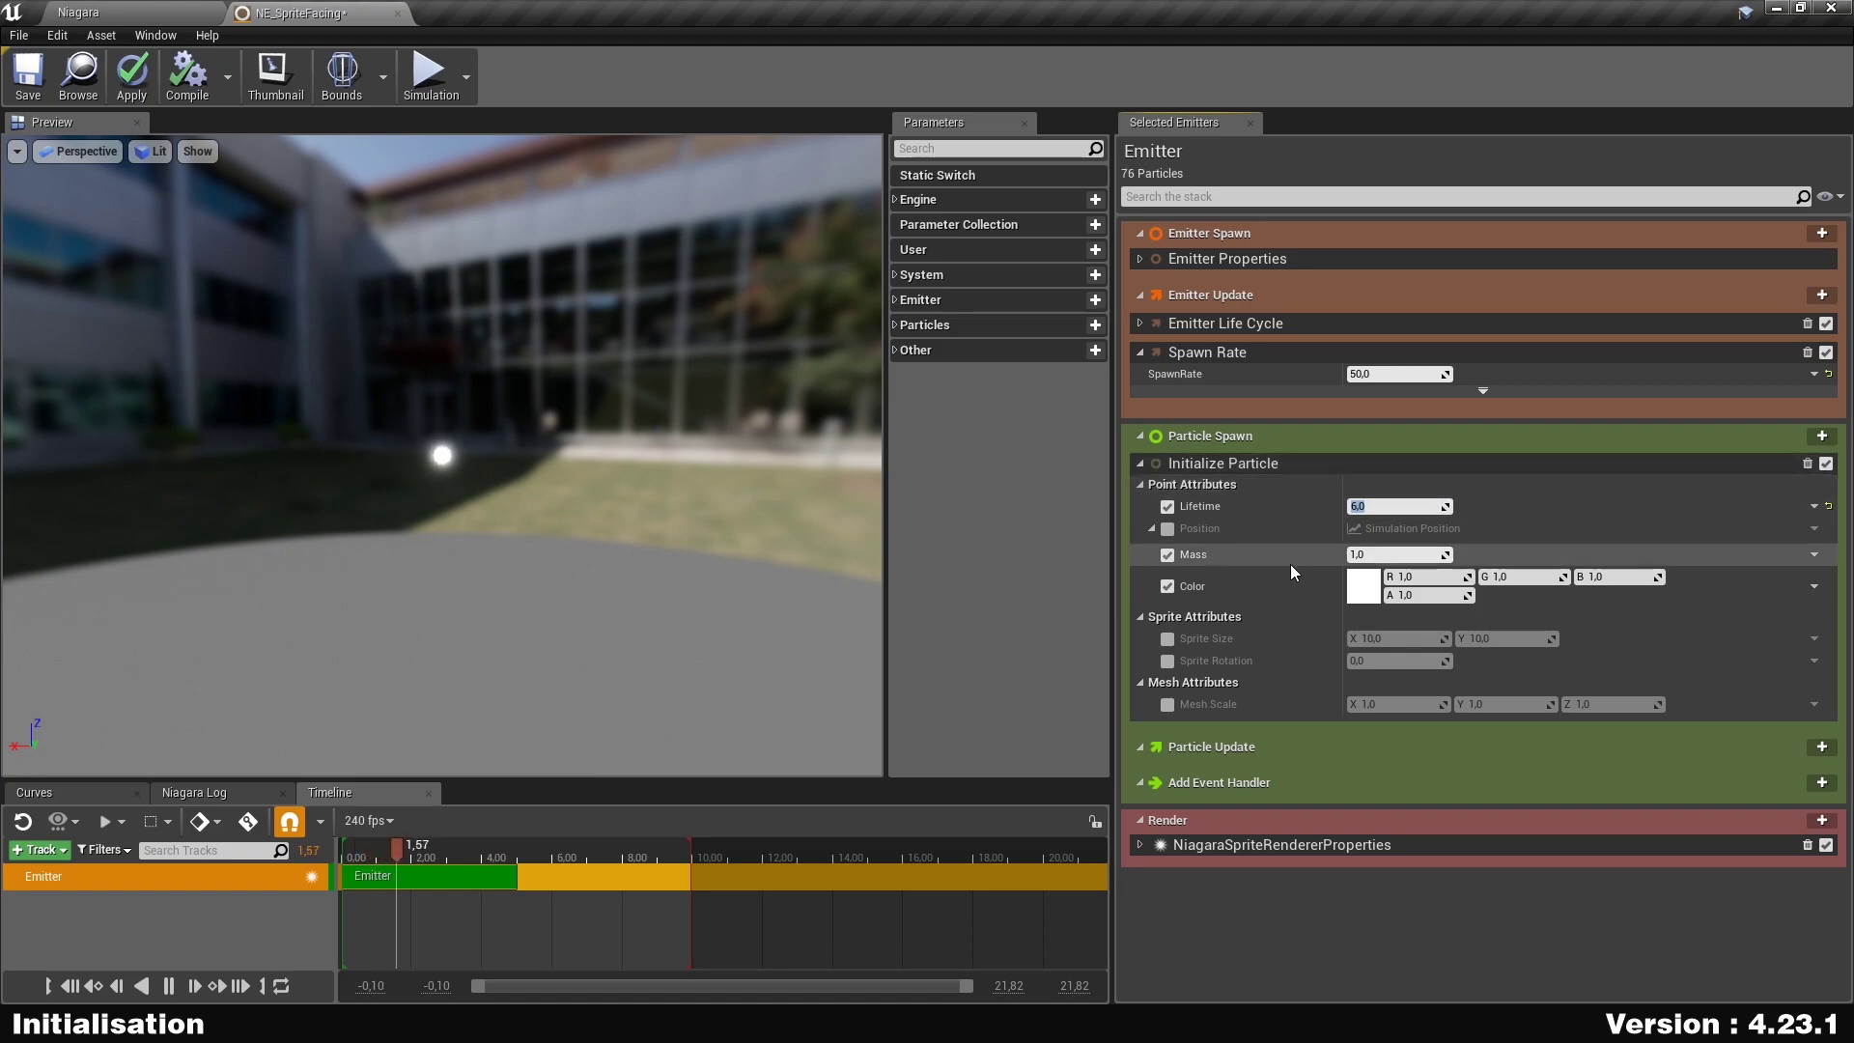
Disable the Mass attribute in Initialize Particle and drive its Color with a Uniform Ranged Linear Color dynamic input.
{"action": "left_click", "coordinate": [1167, 555]}
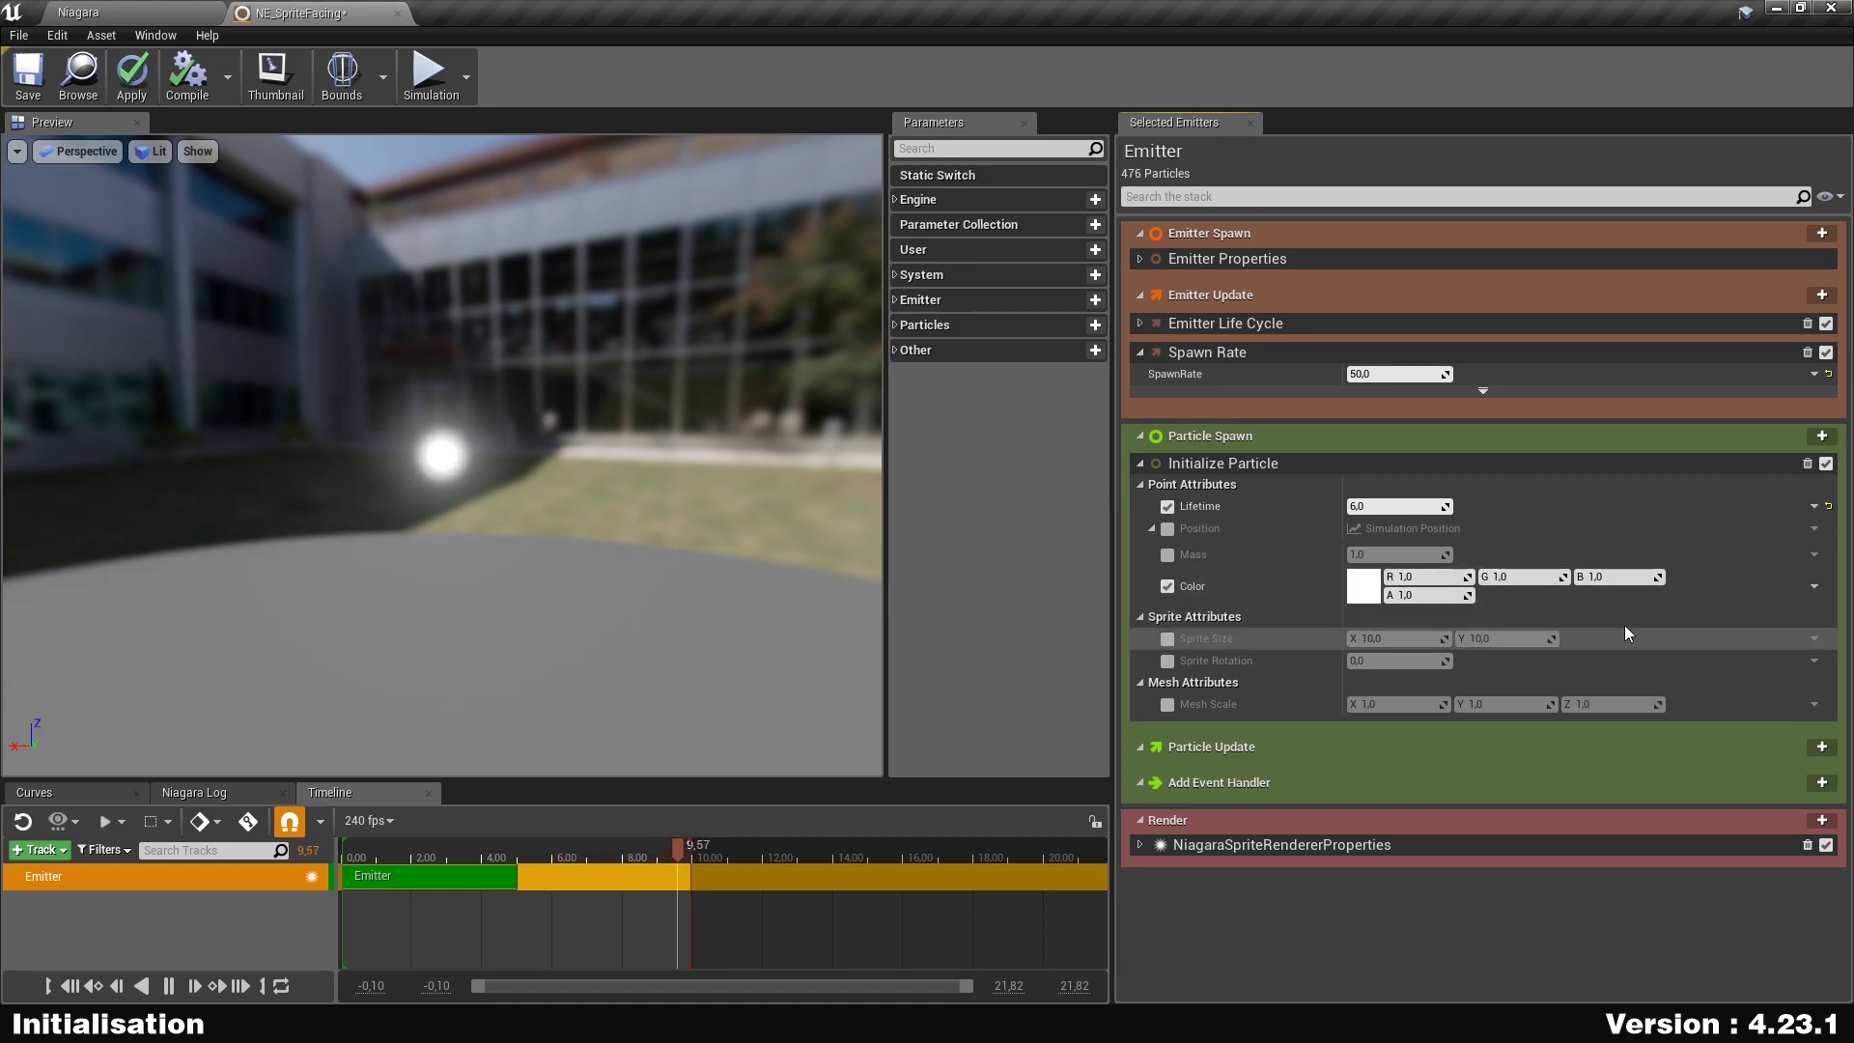
{"action": "left_click", "coordinate": [1814, 586]}
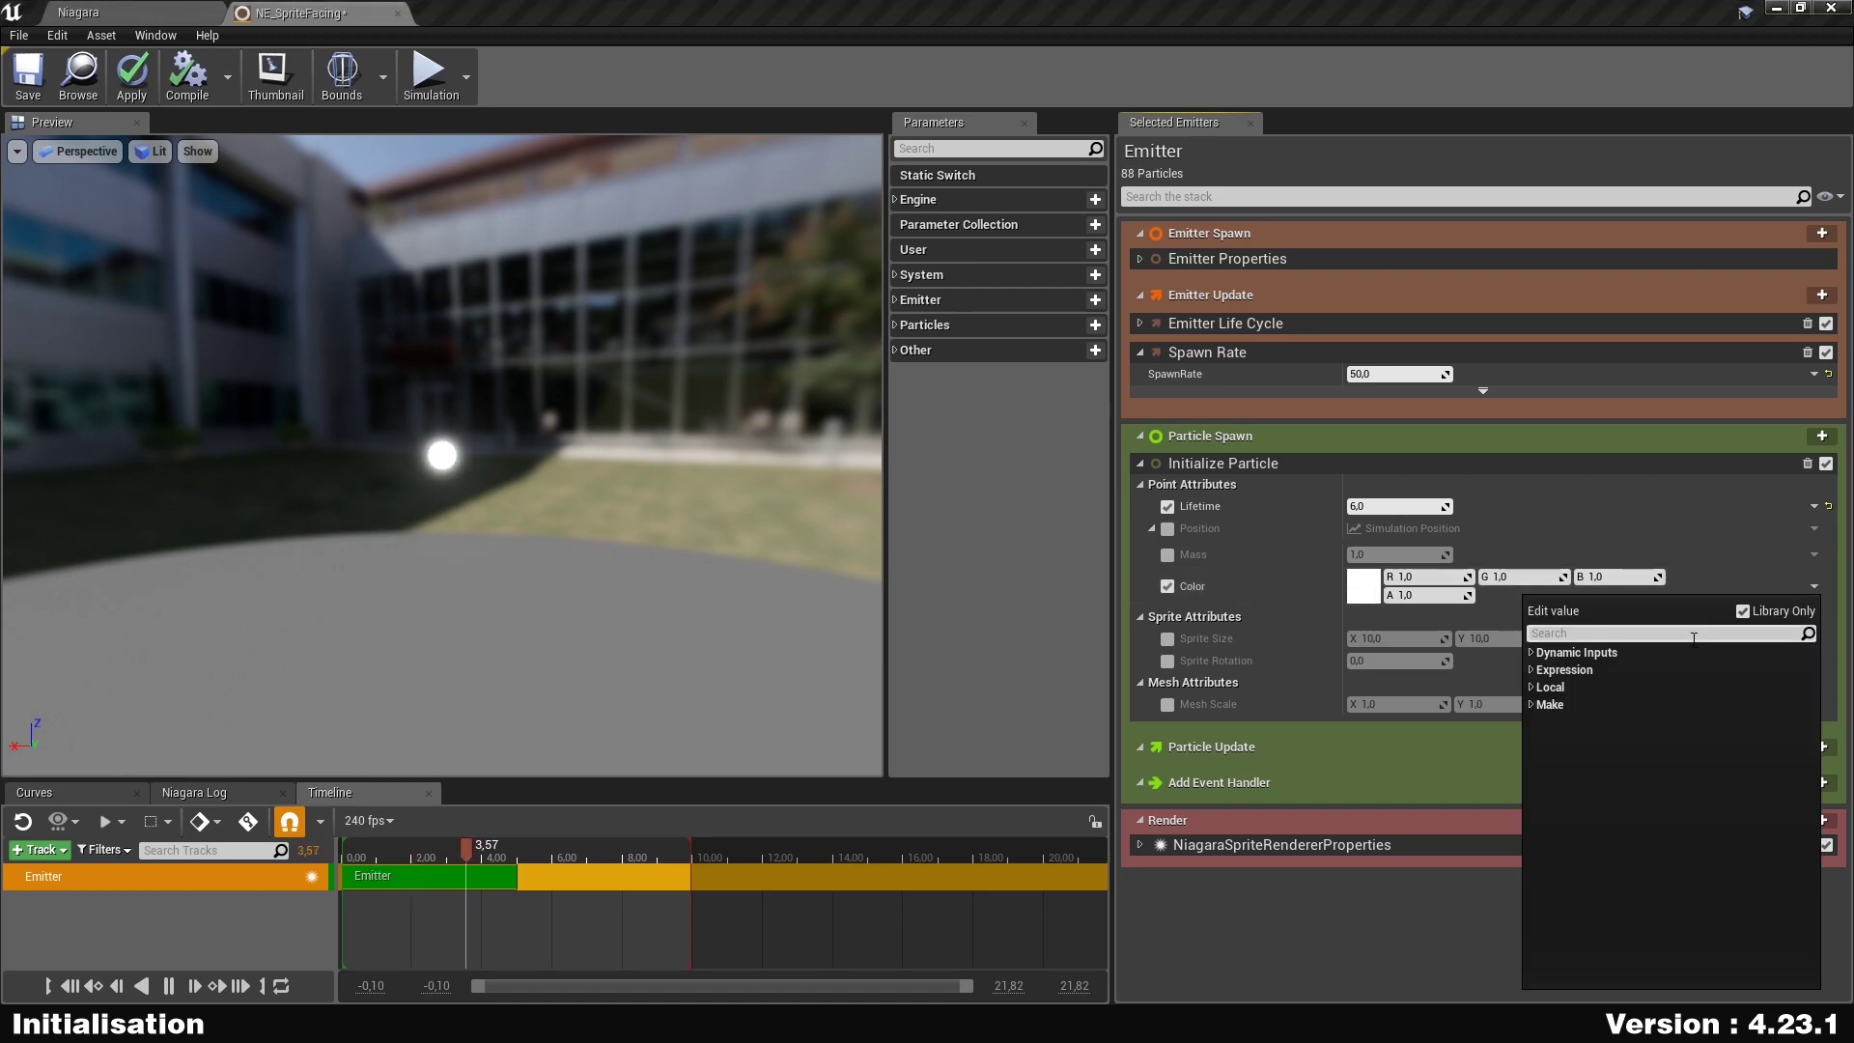
{"action": "type", "text": "unif"}
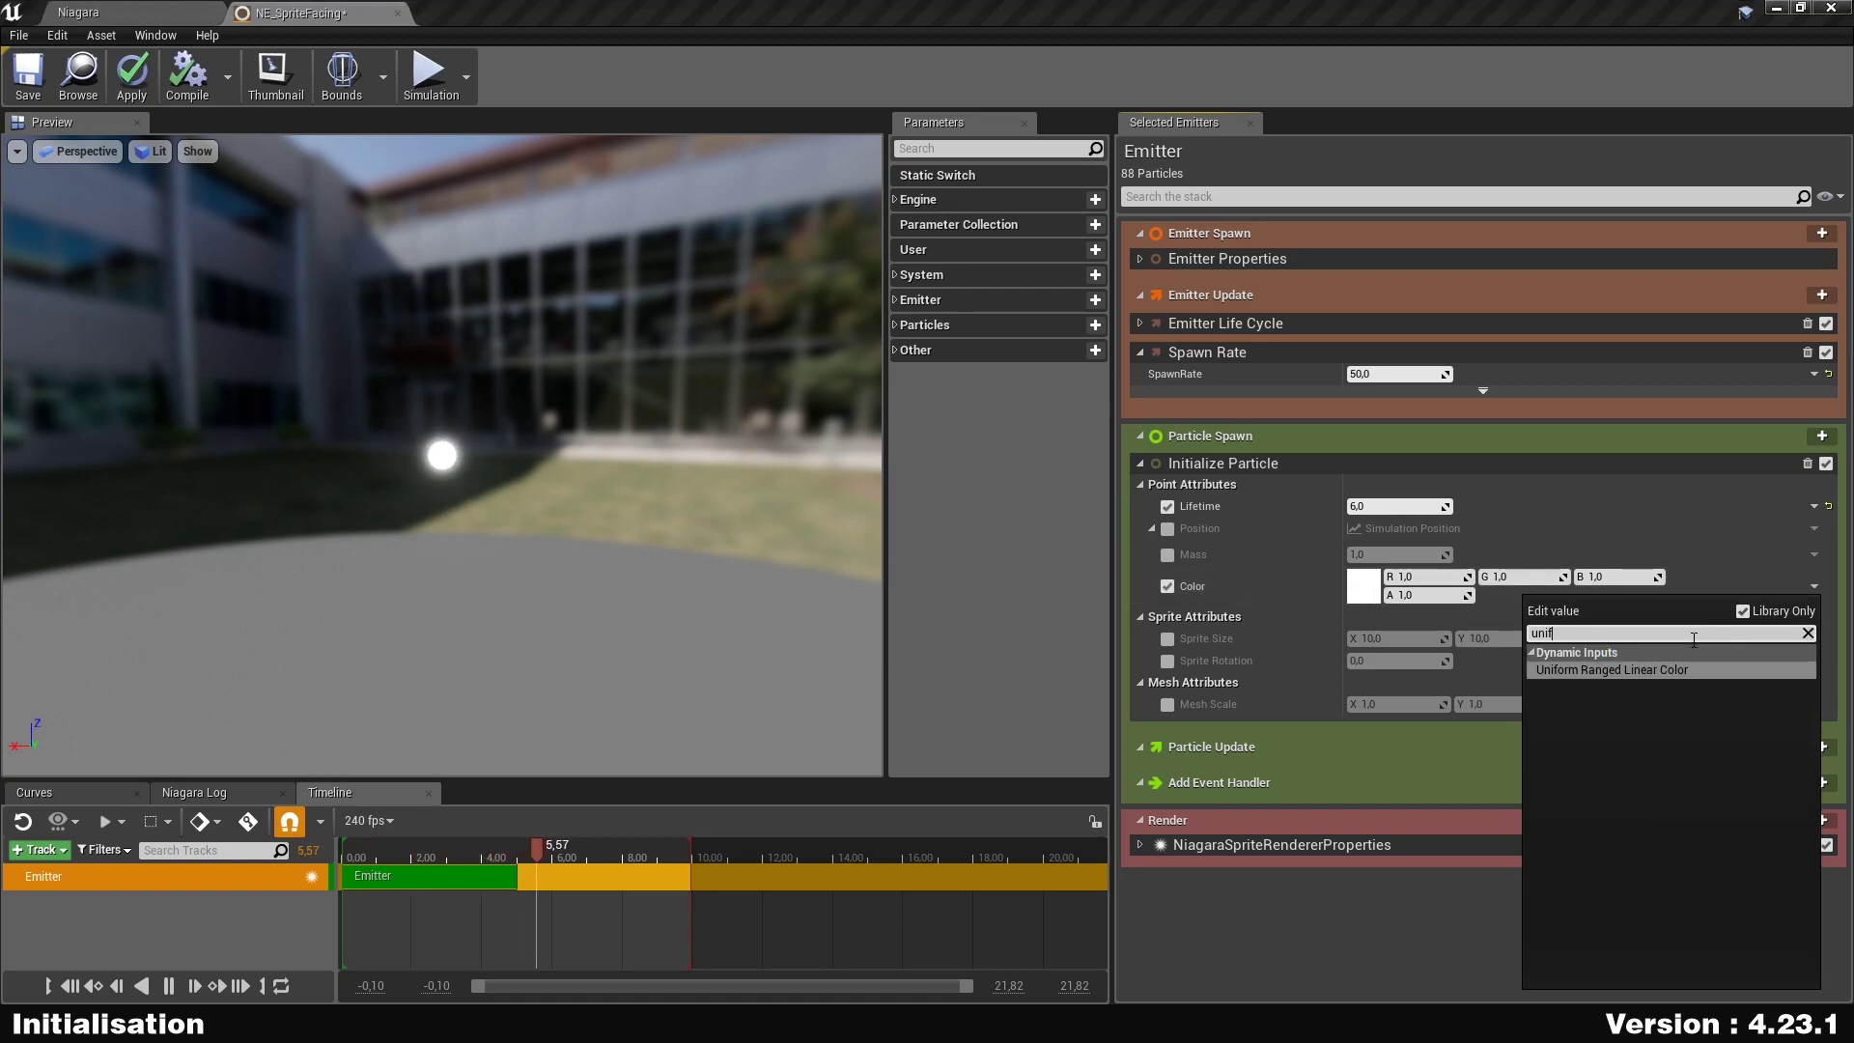
{"action": "key", "text": "Return"}
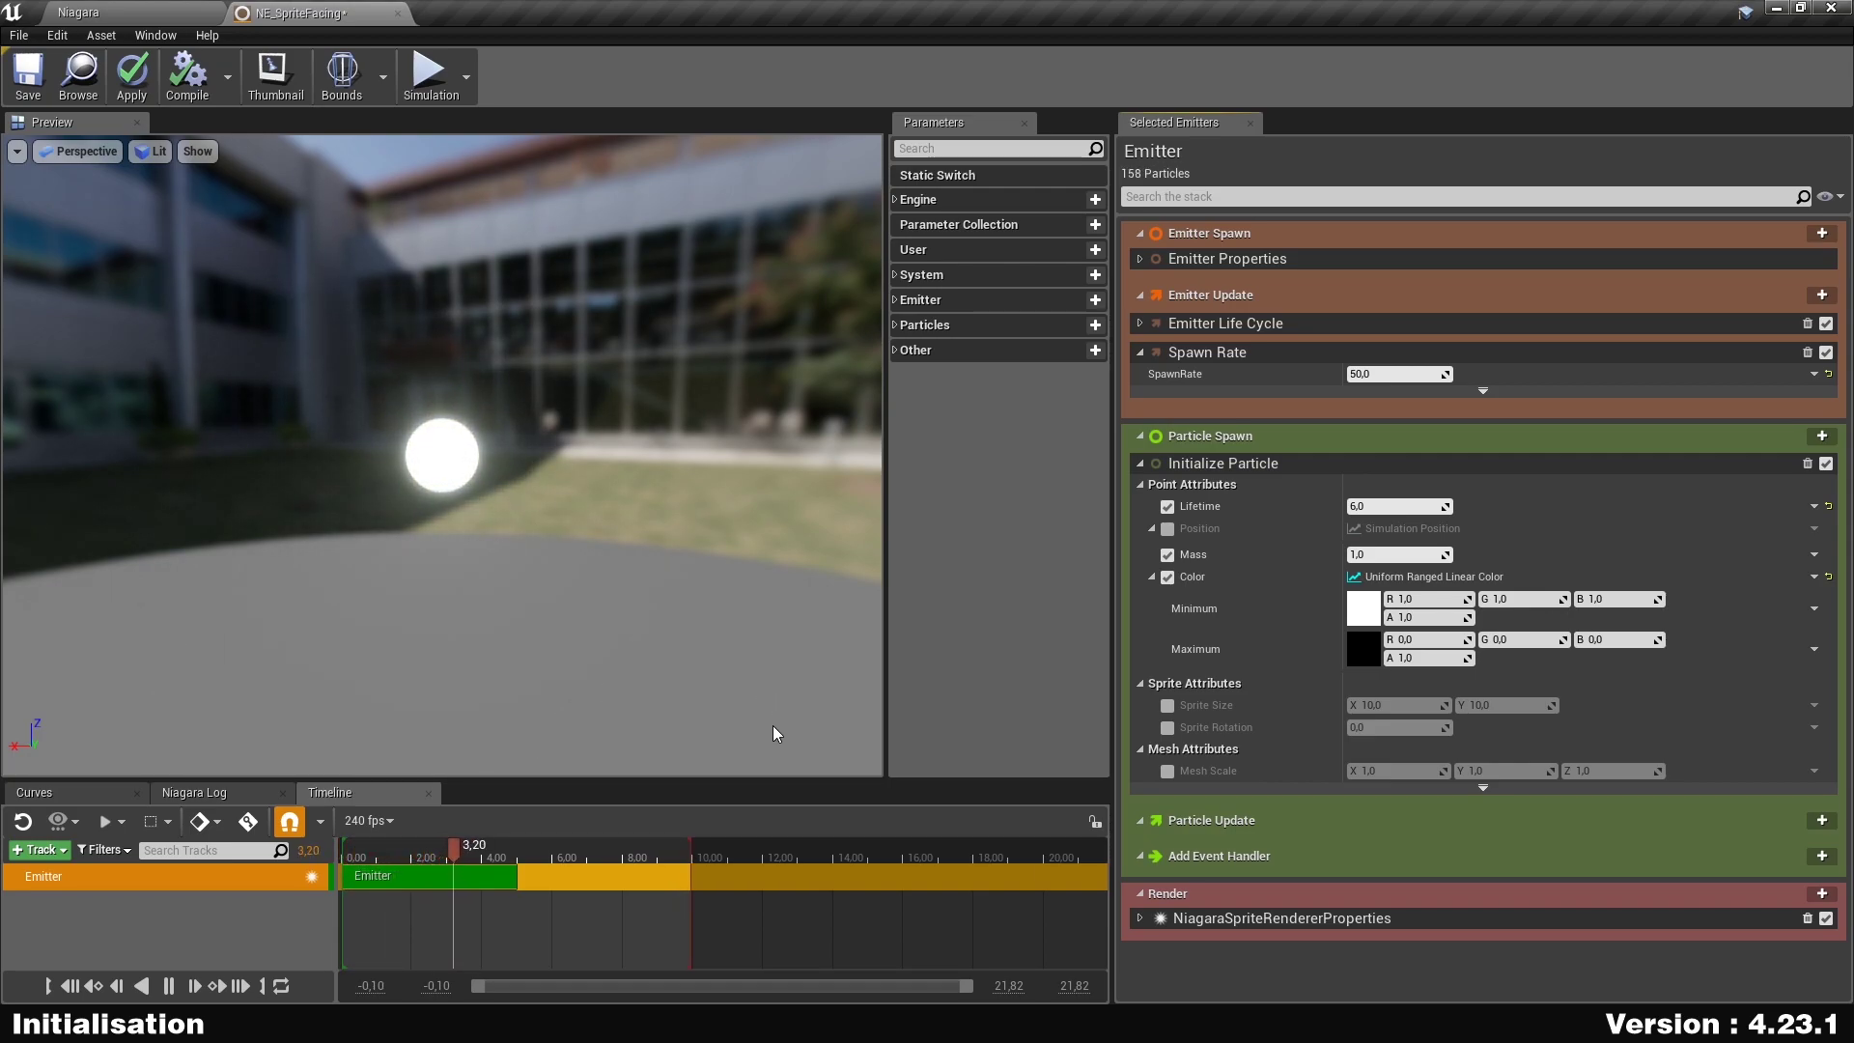
Enable Sprite Size in Initialize Particle and drive it with a Vector 2D From Float dynamic input.
{"action": "left_click", "coordinate": [1167, 706]}
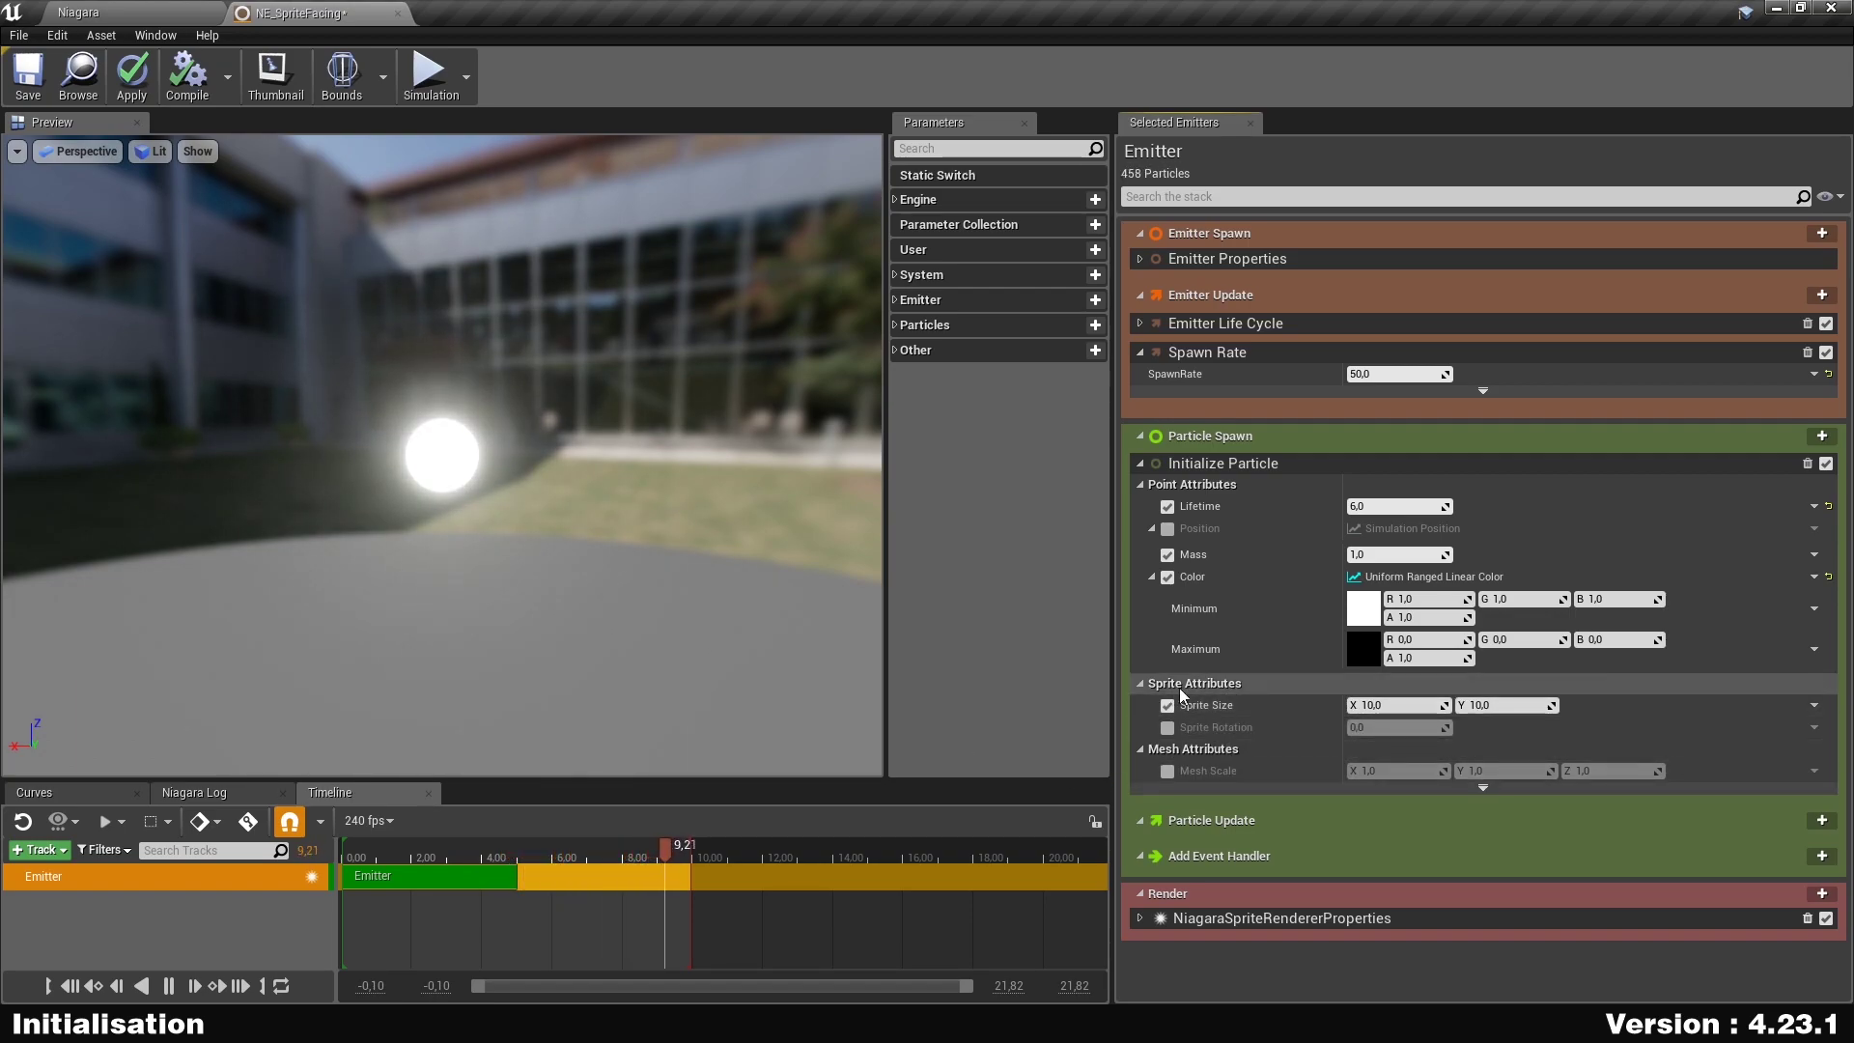
{"action": "left_click", "coordinate": [1814, 706]}
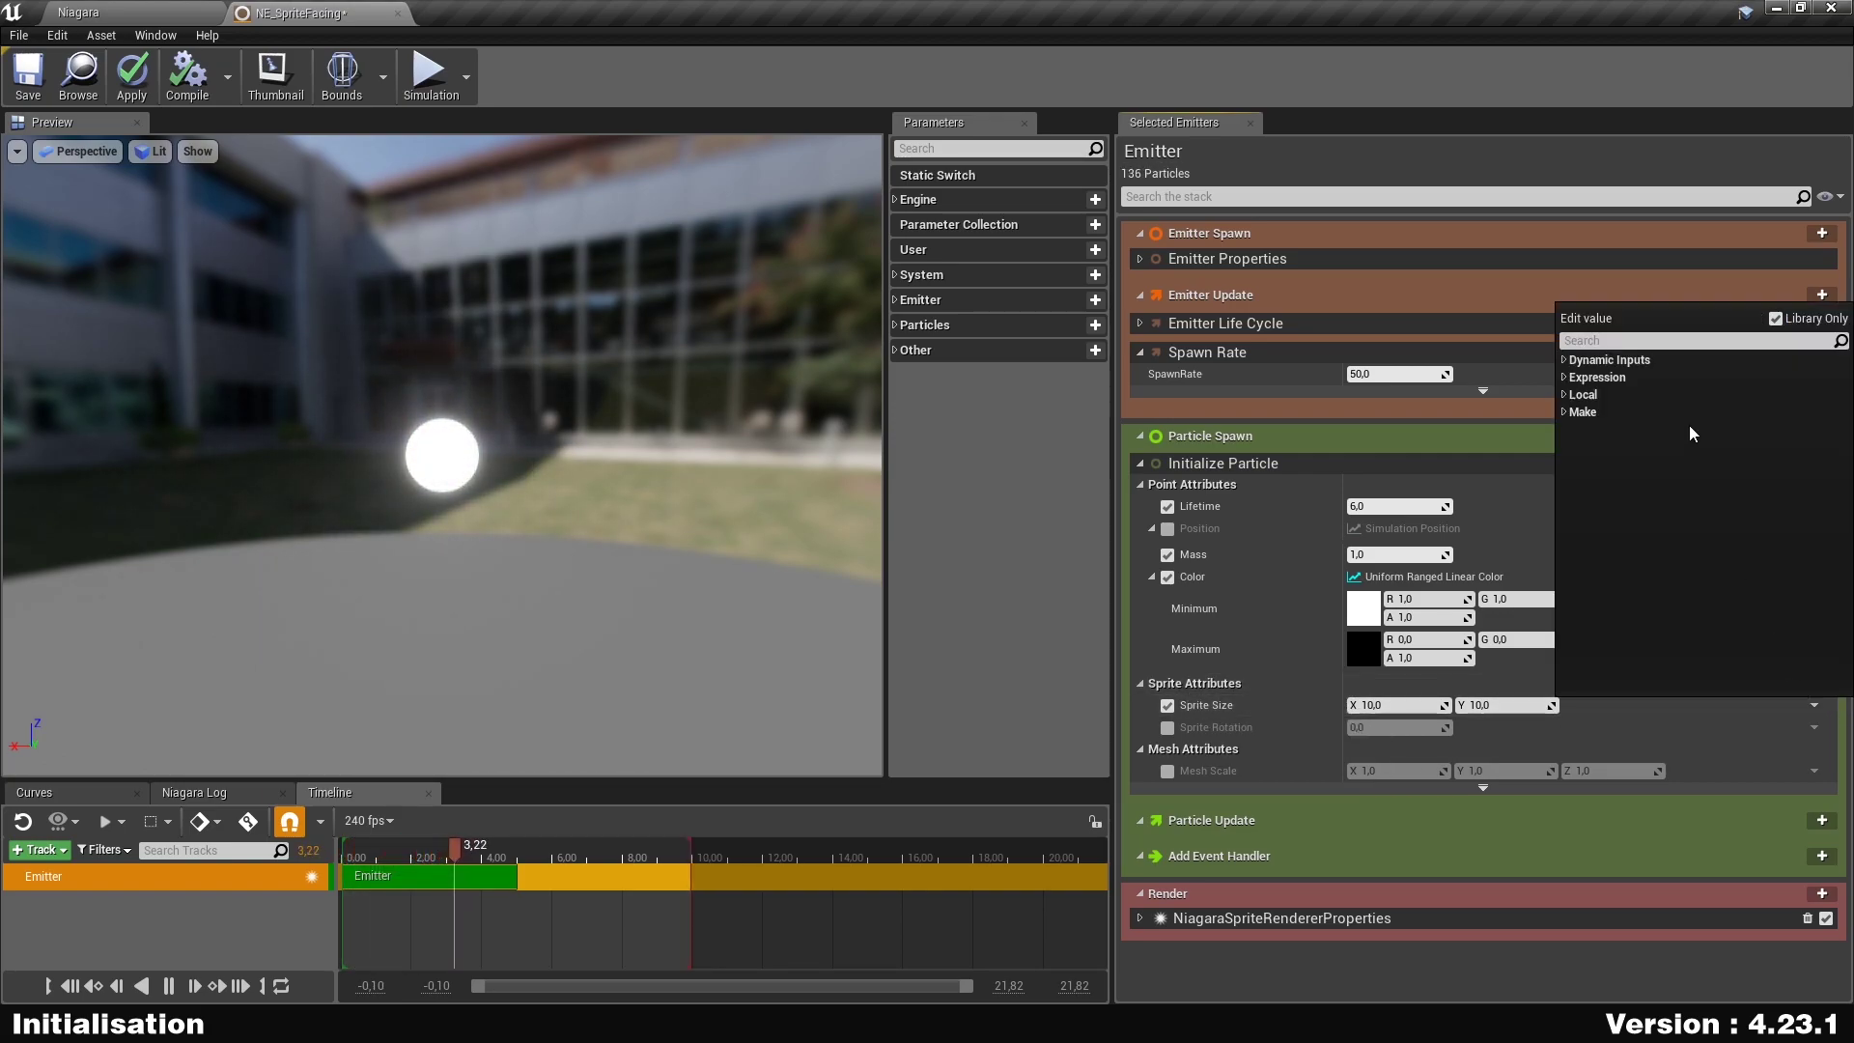
{"action": "type", "text": "float"}
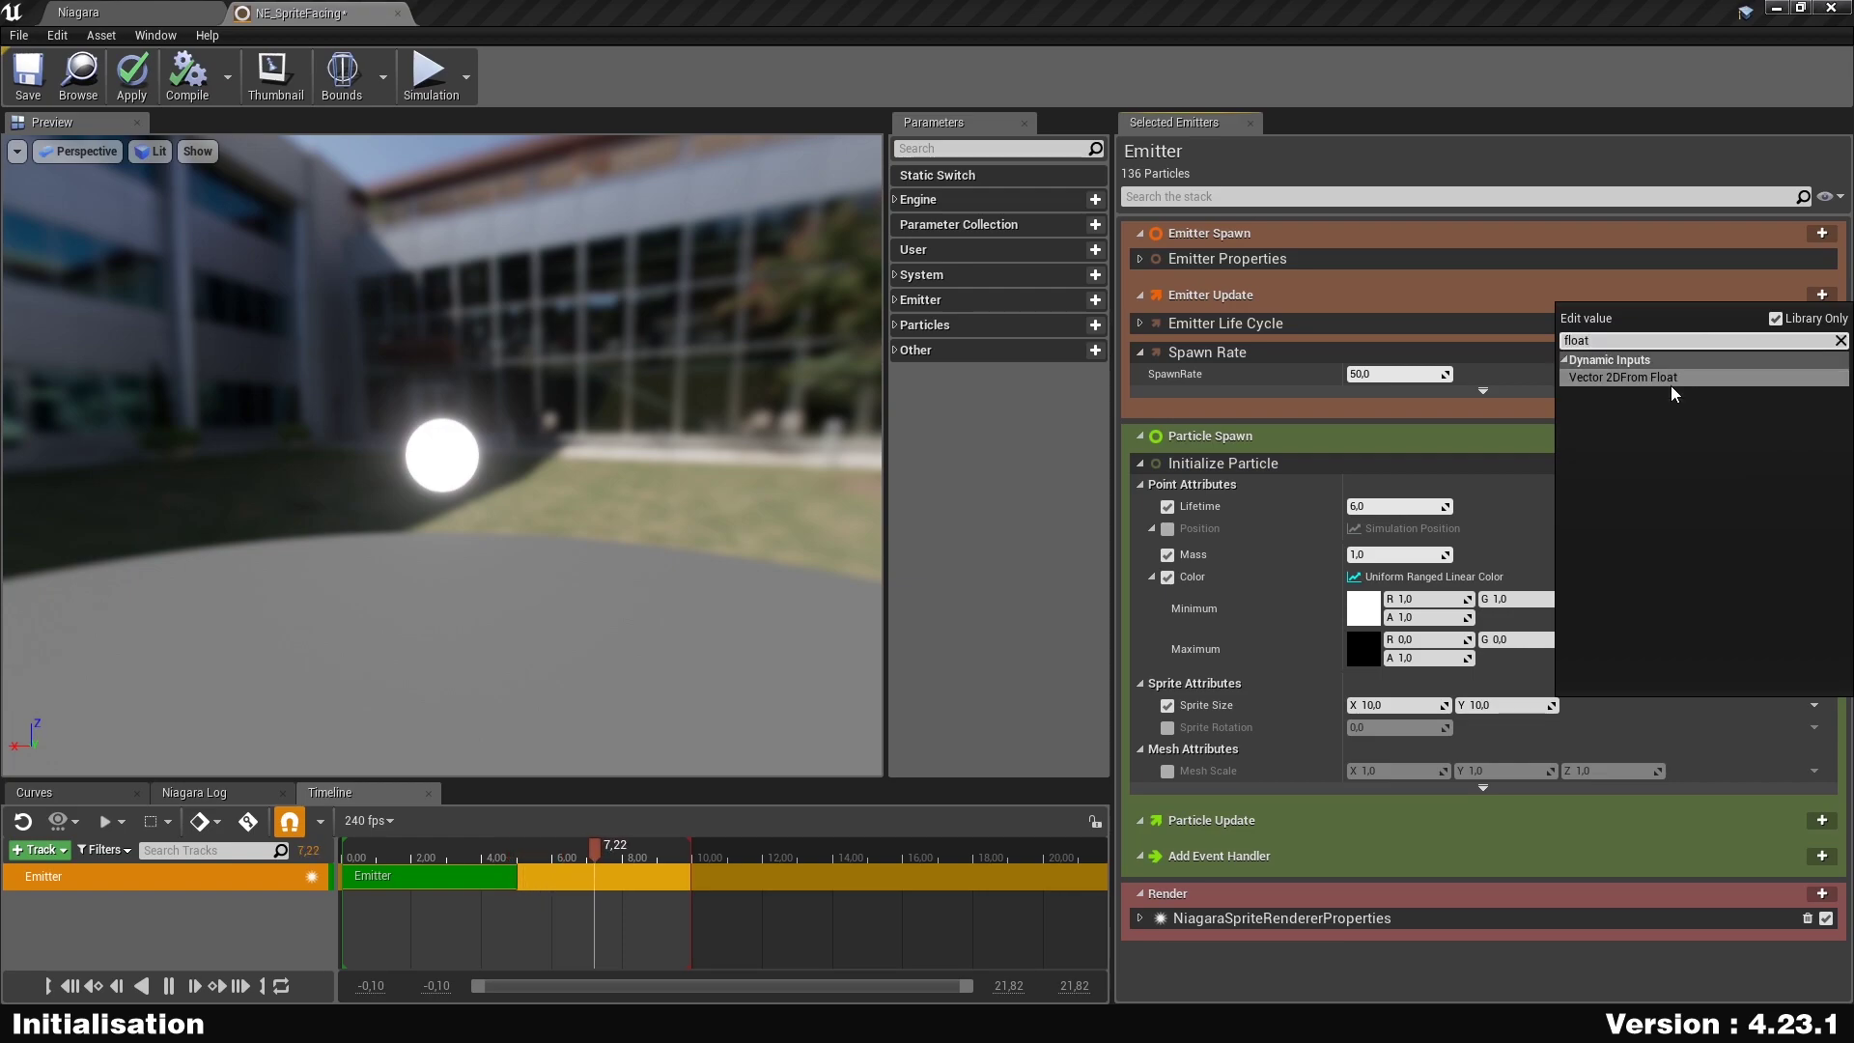
{"action": "left_click", "coordinate": [1671, 380]}
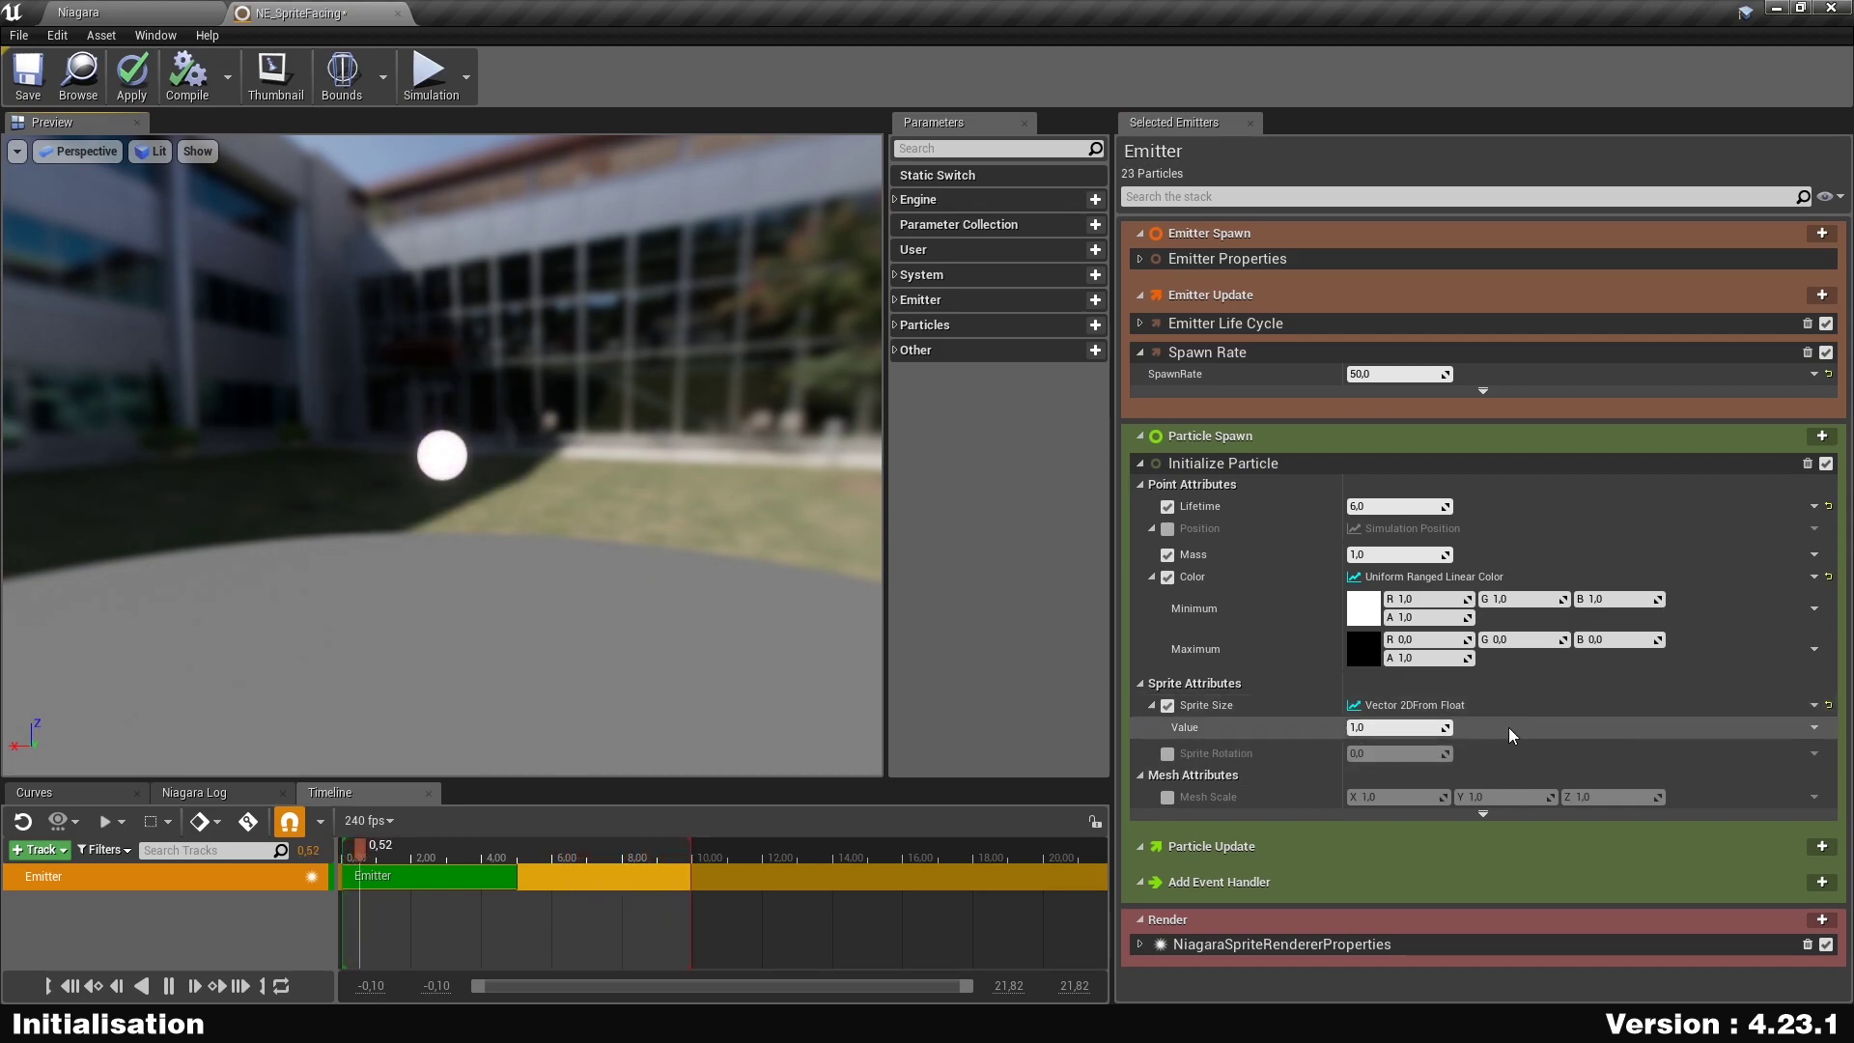
Drive the Sprite Size value with a Uniform Ranged Float, with a minimum of 5 and a maximum of 9.
{"action": "left_click", "coordinate": [1813, 727]}
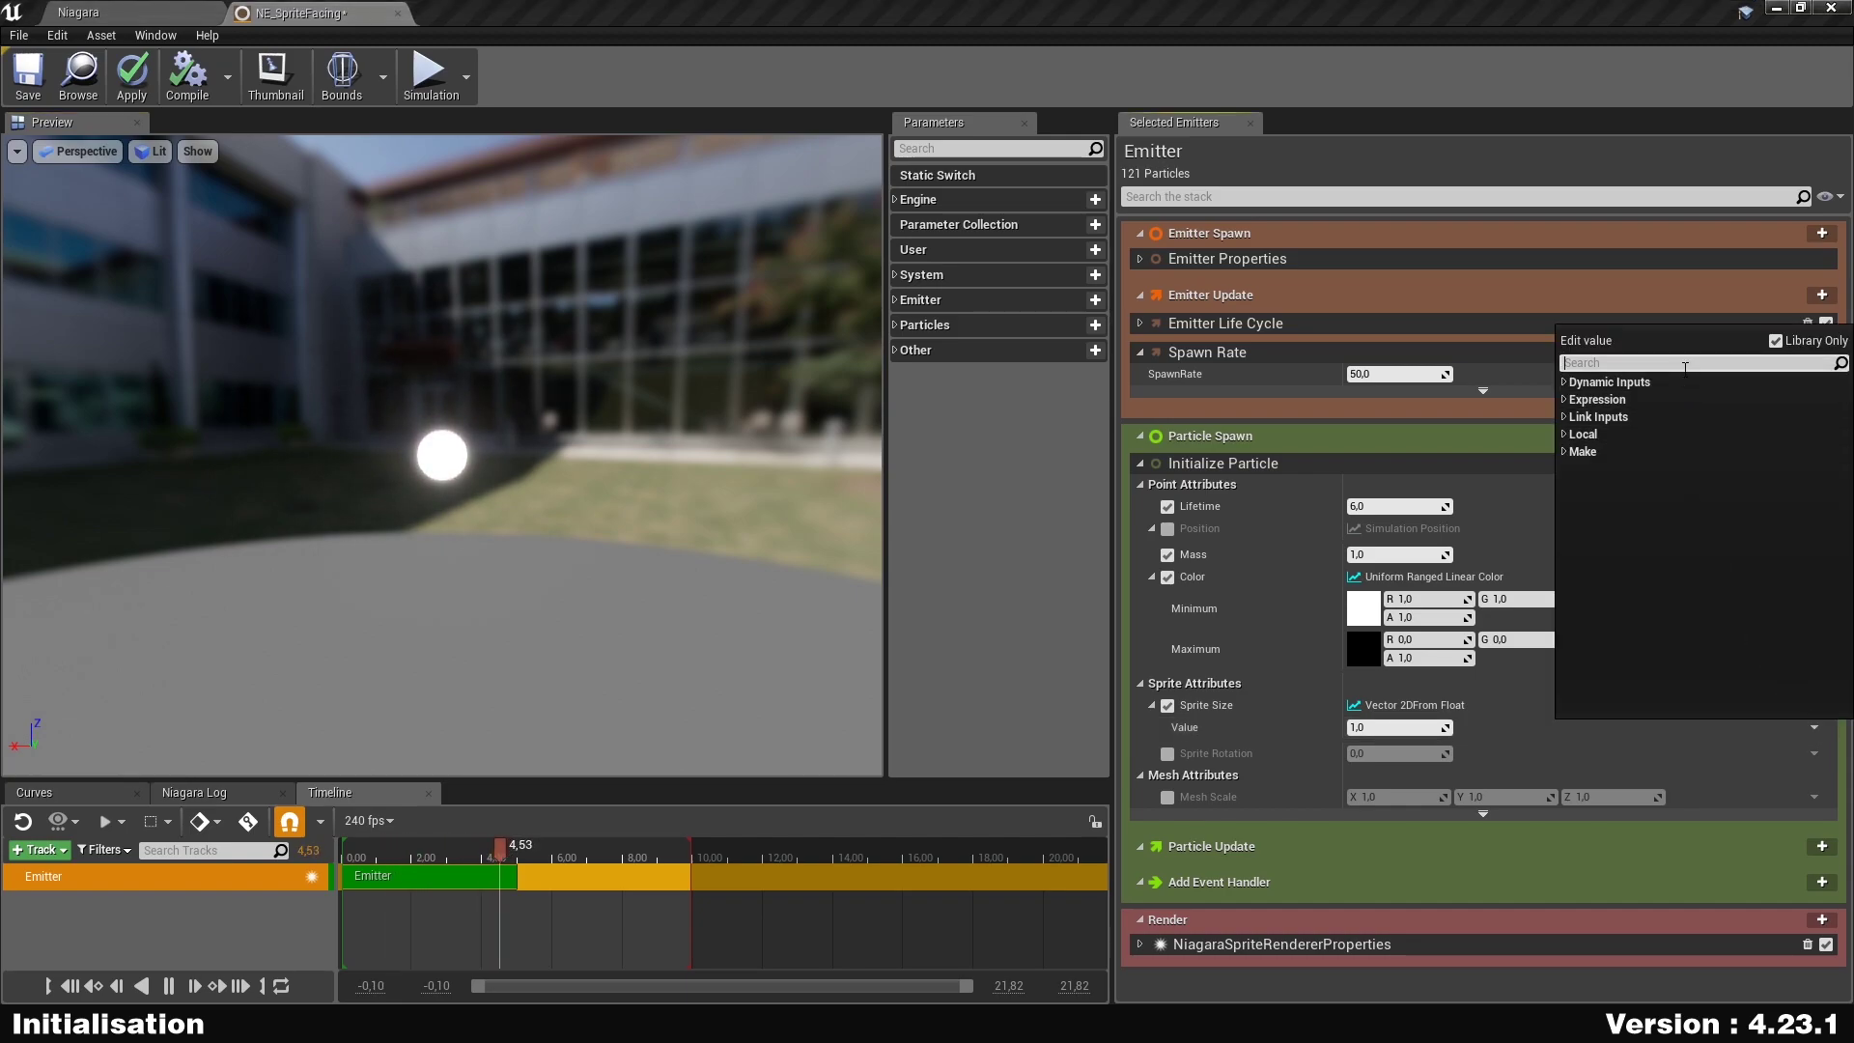
{"action": "type", "text": "unif"}
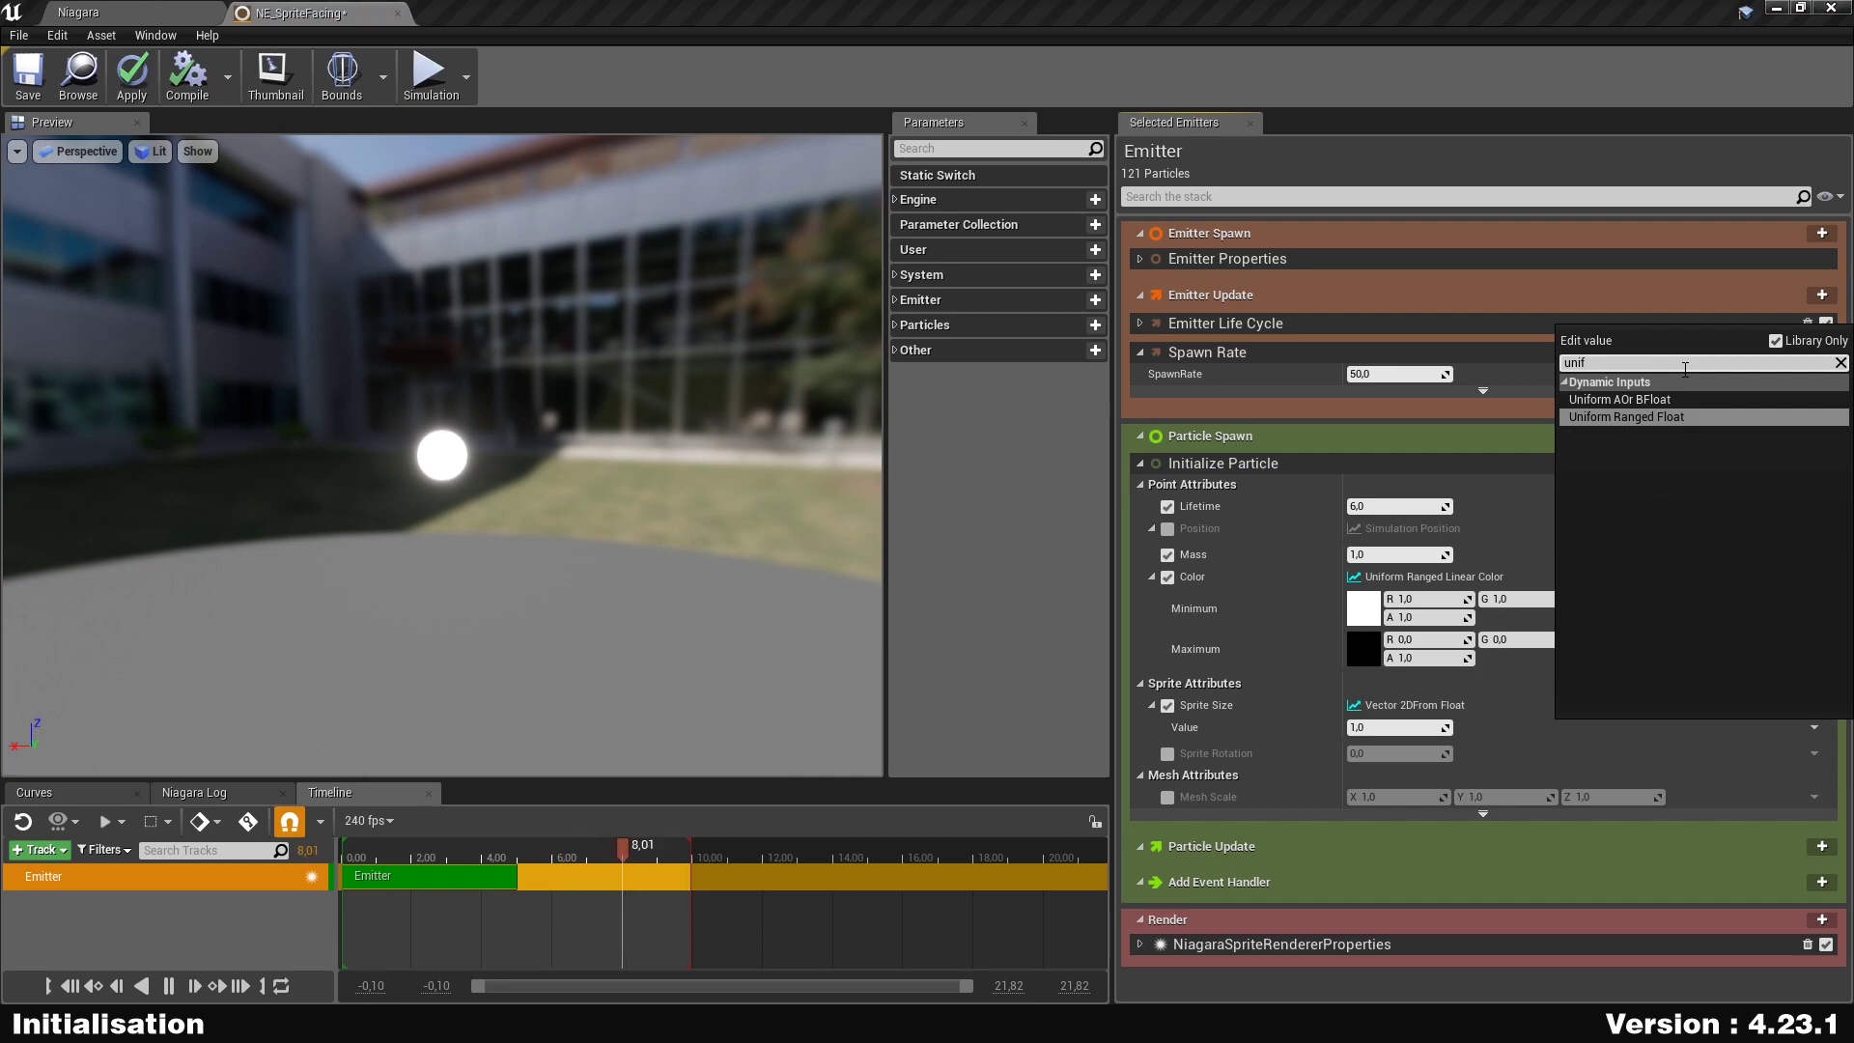
{"action": "key", "text": "Return"}
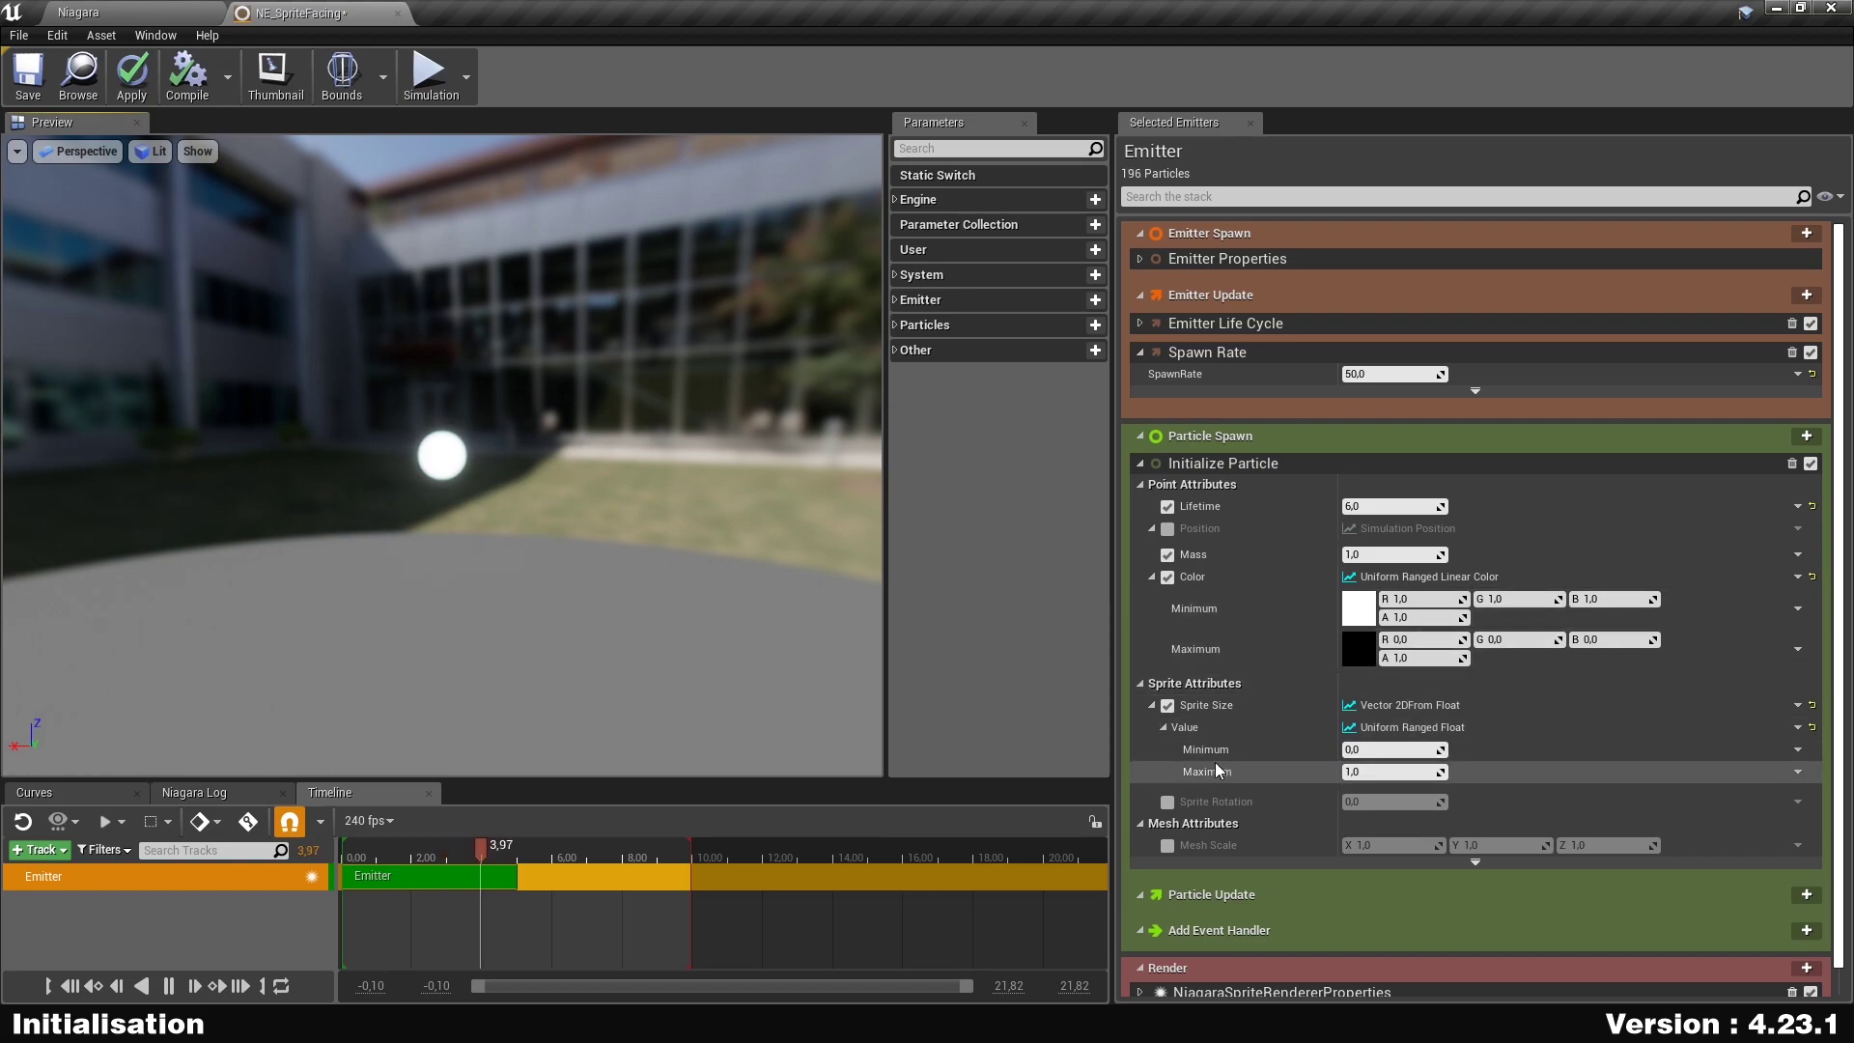
{"action": "left_click", "coordinate": [1390, 750]}
{"action": "type", "text": "5"}
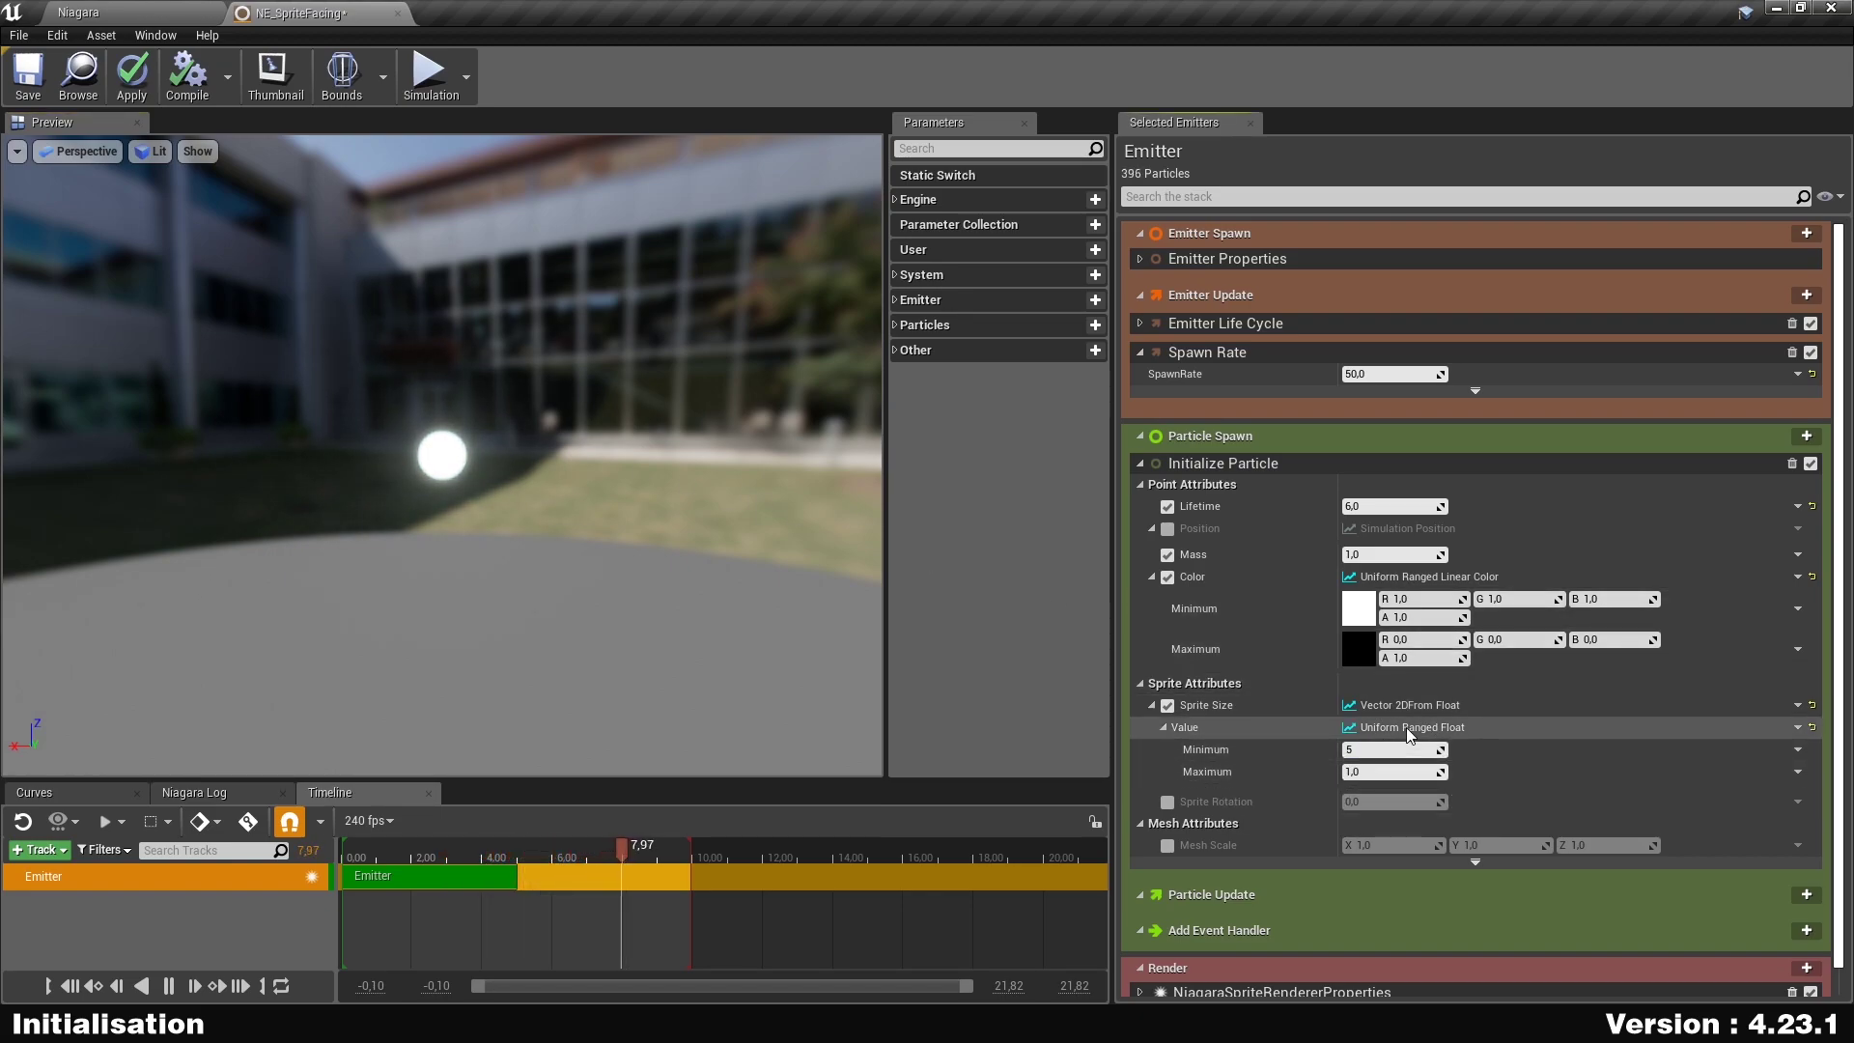
{"action": "key", "text": "Tab"}
{"action": "type", "text": "9"}
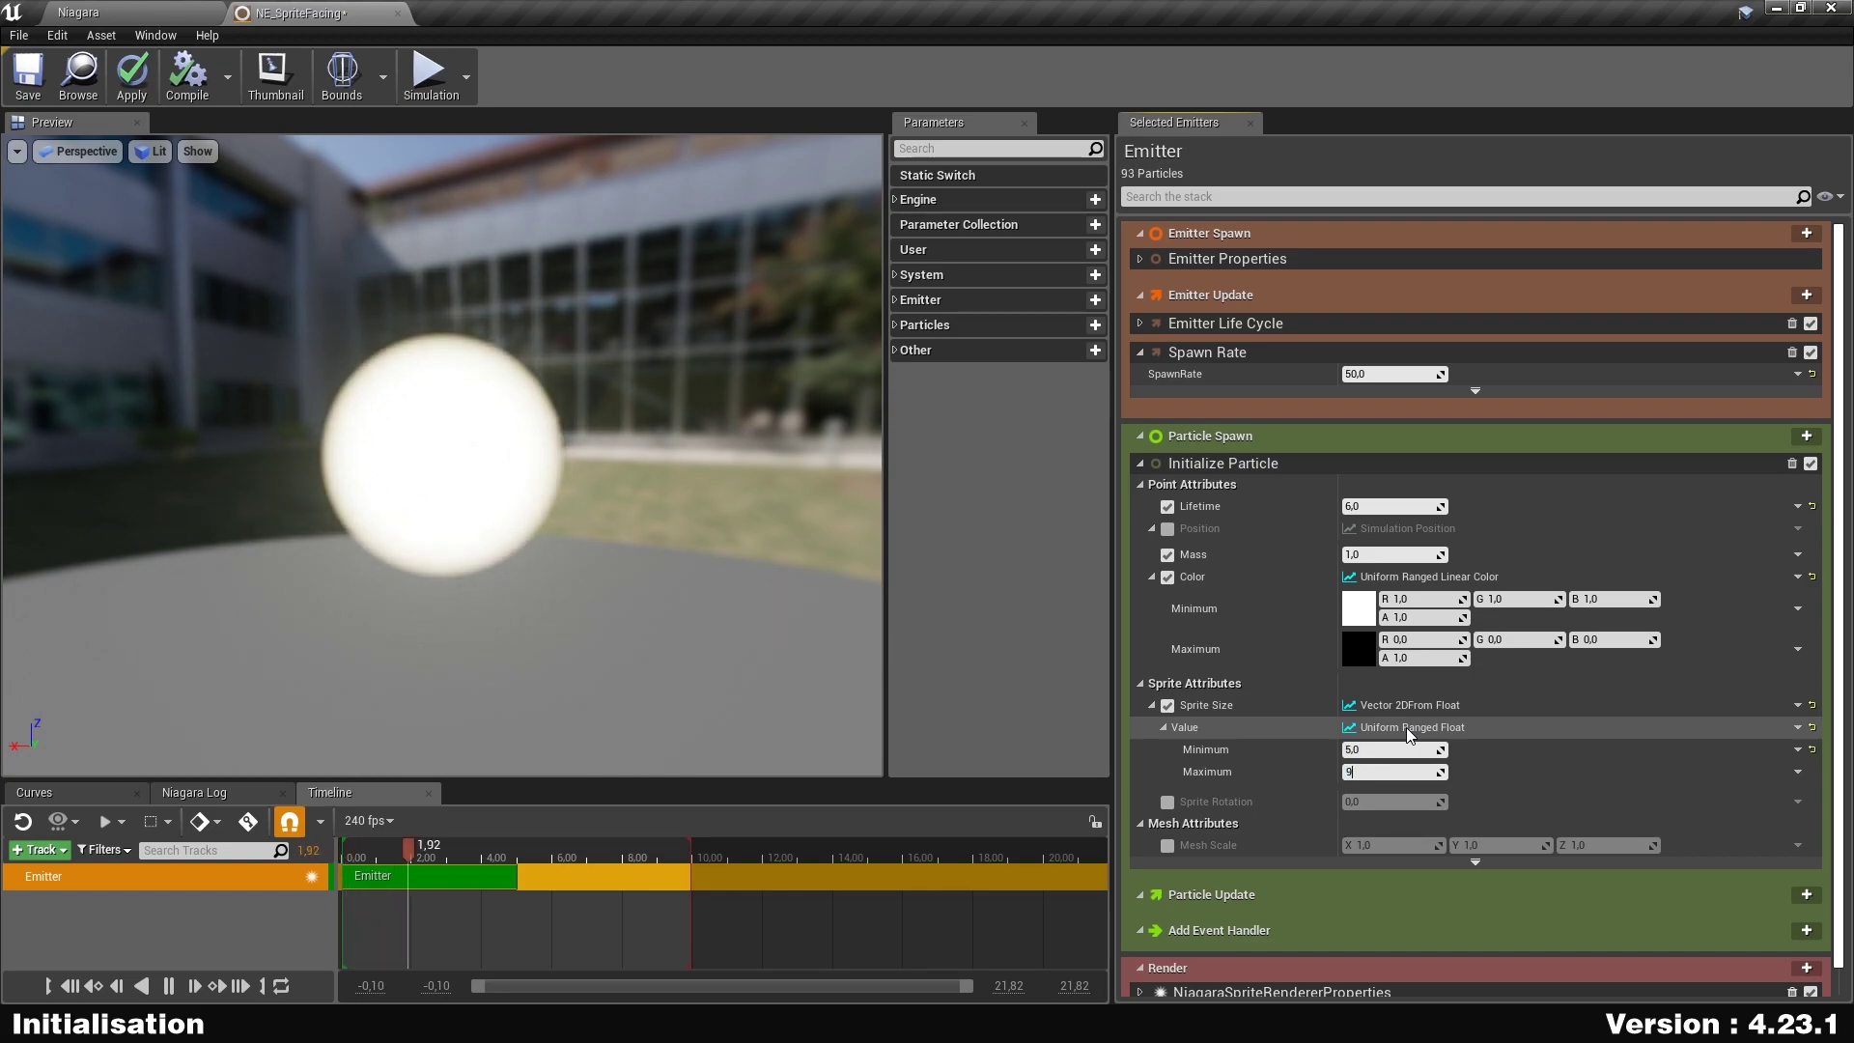
{"action": "key", "text": "Return"}
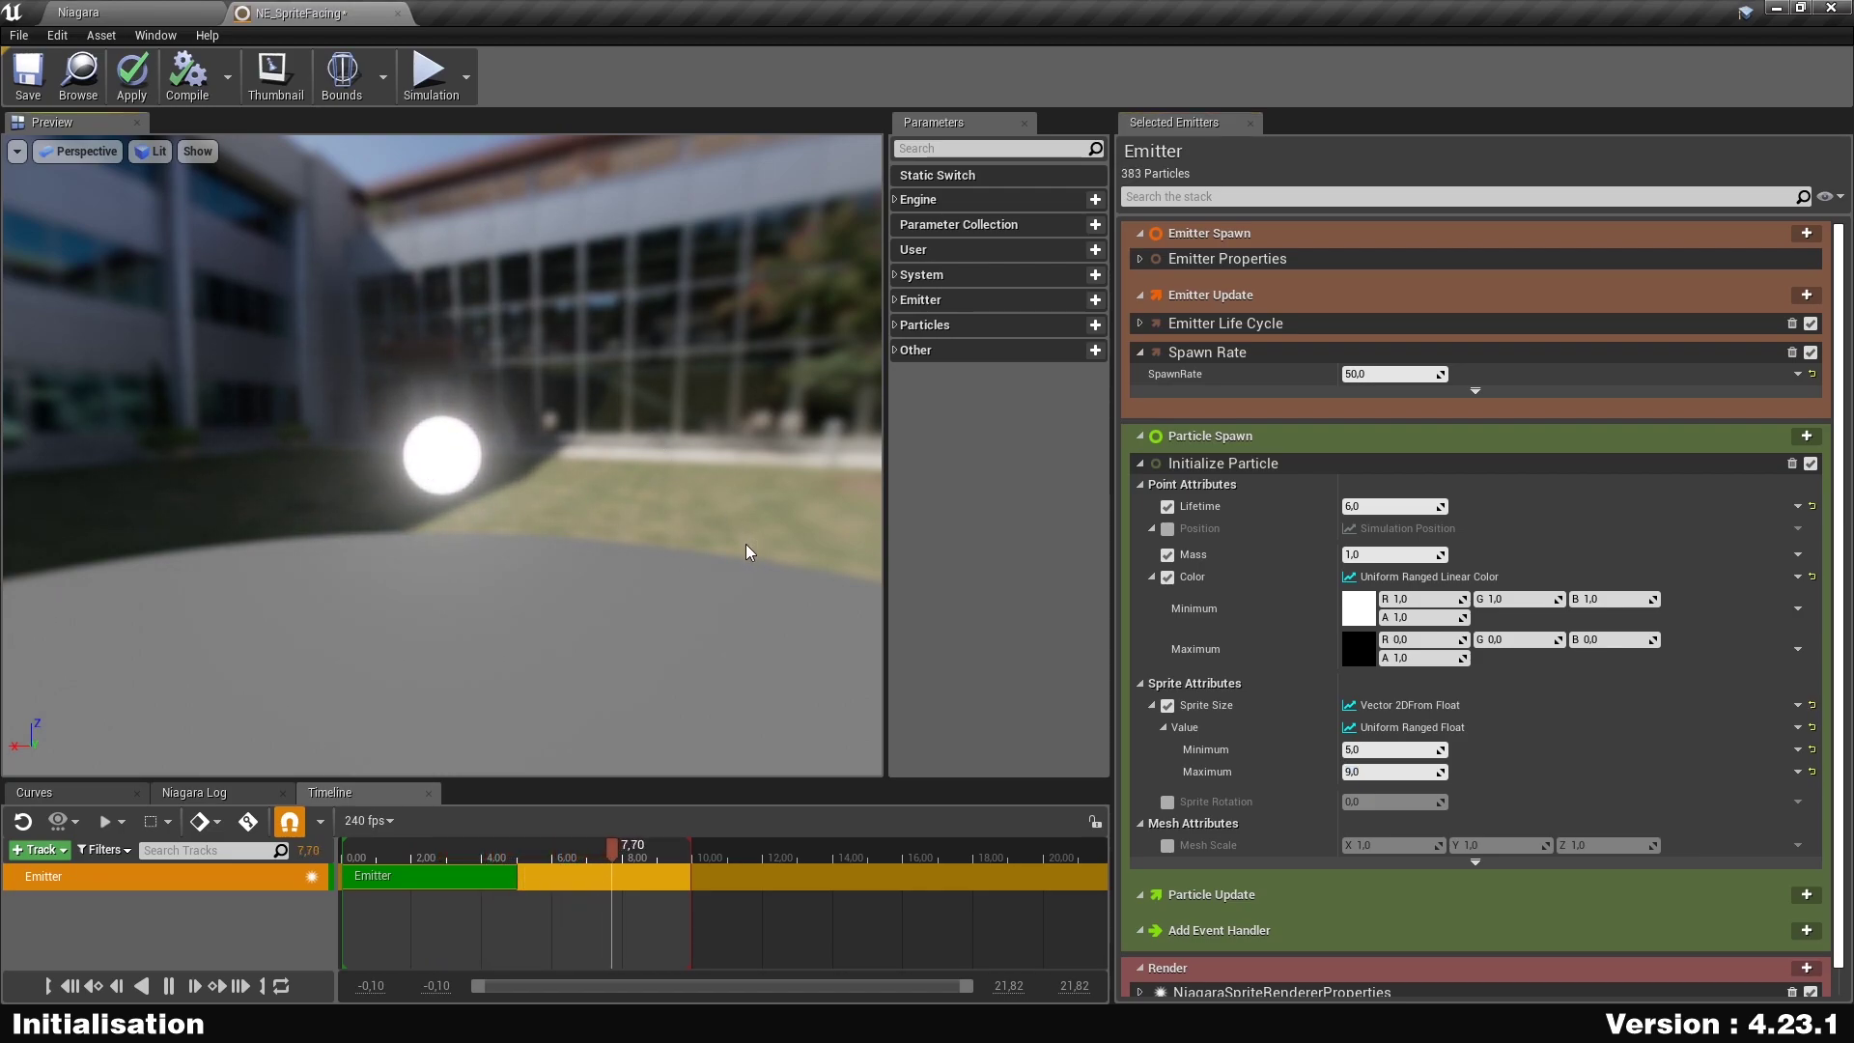
Collapse the Initialize Particle and Spawn Rate modules and add a Sphere Location module to the Particle Spawn group.
{"action": "left_click", "coordinate": [1140, 462]}
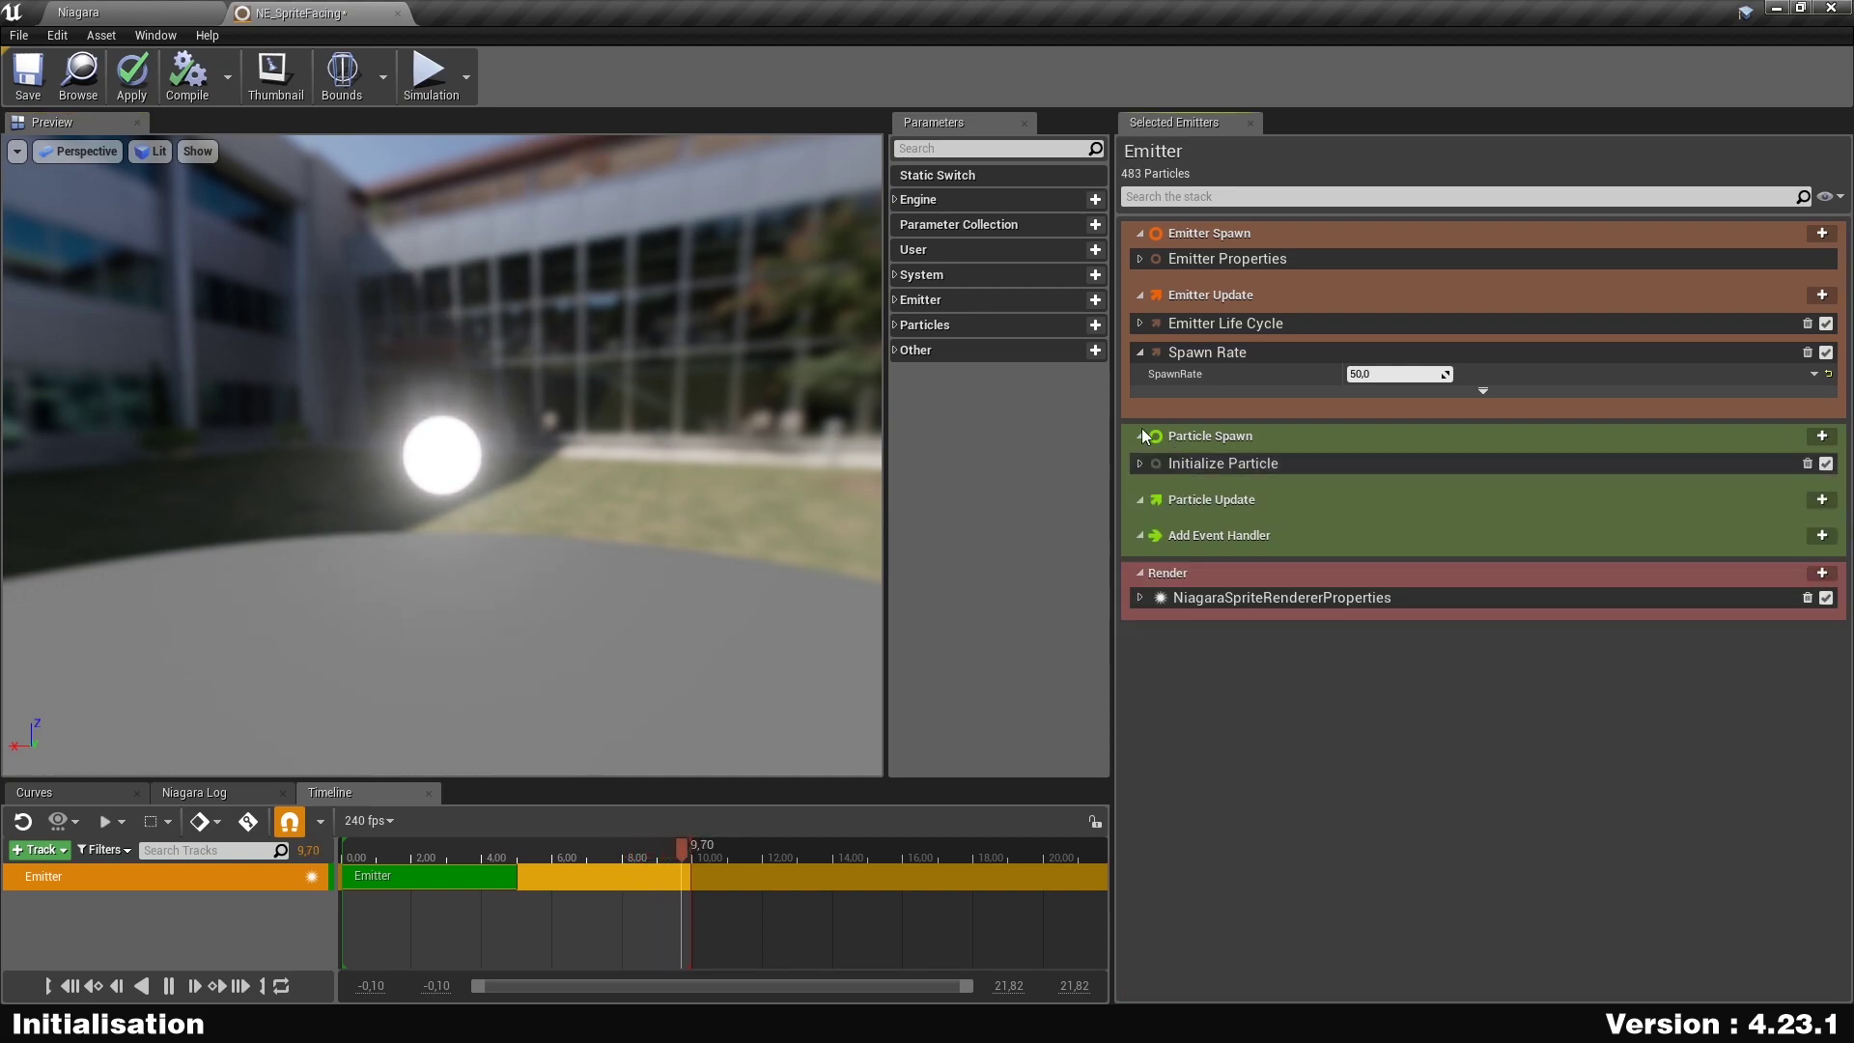
{"action": "left_click", "coordinate": [1139, 353]}
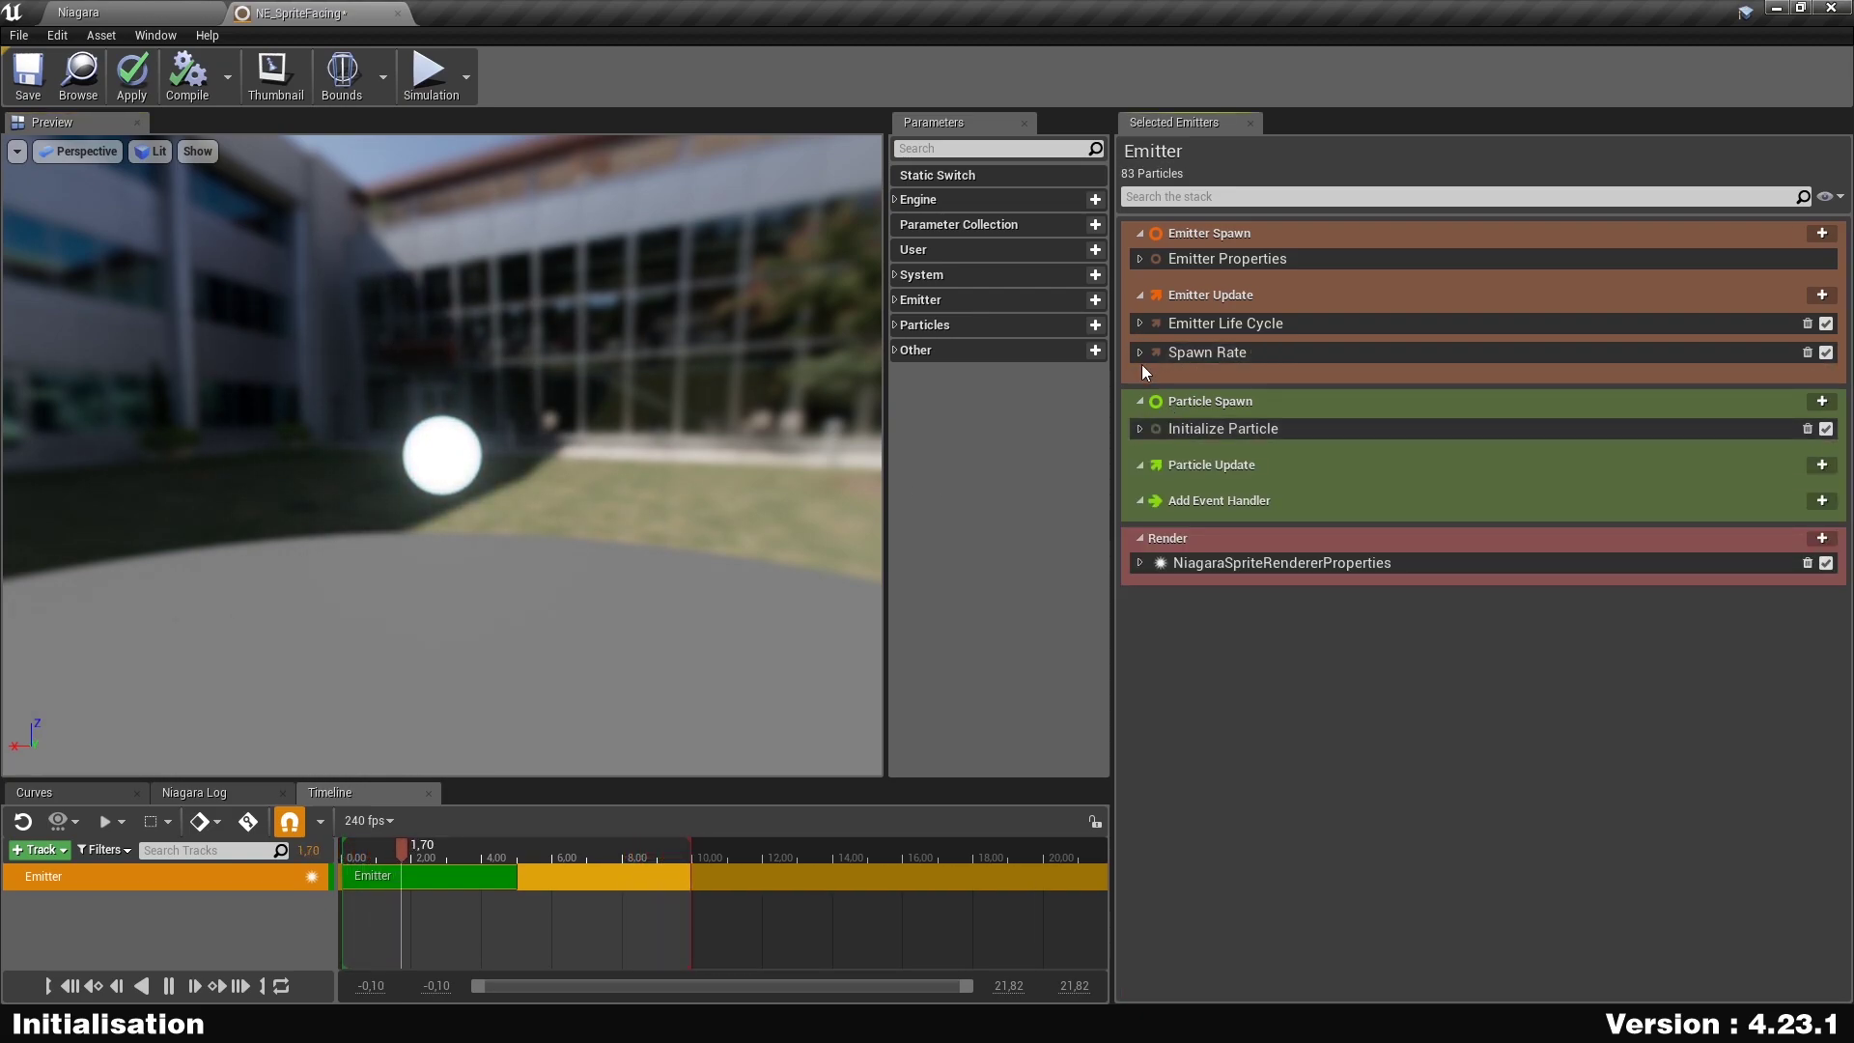
{"action": "left_click", "coordinate": [1822, 402]}
{"action": "type", "text": "sphere"}
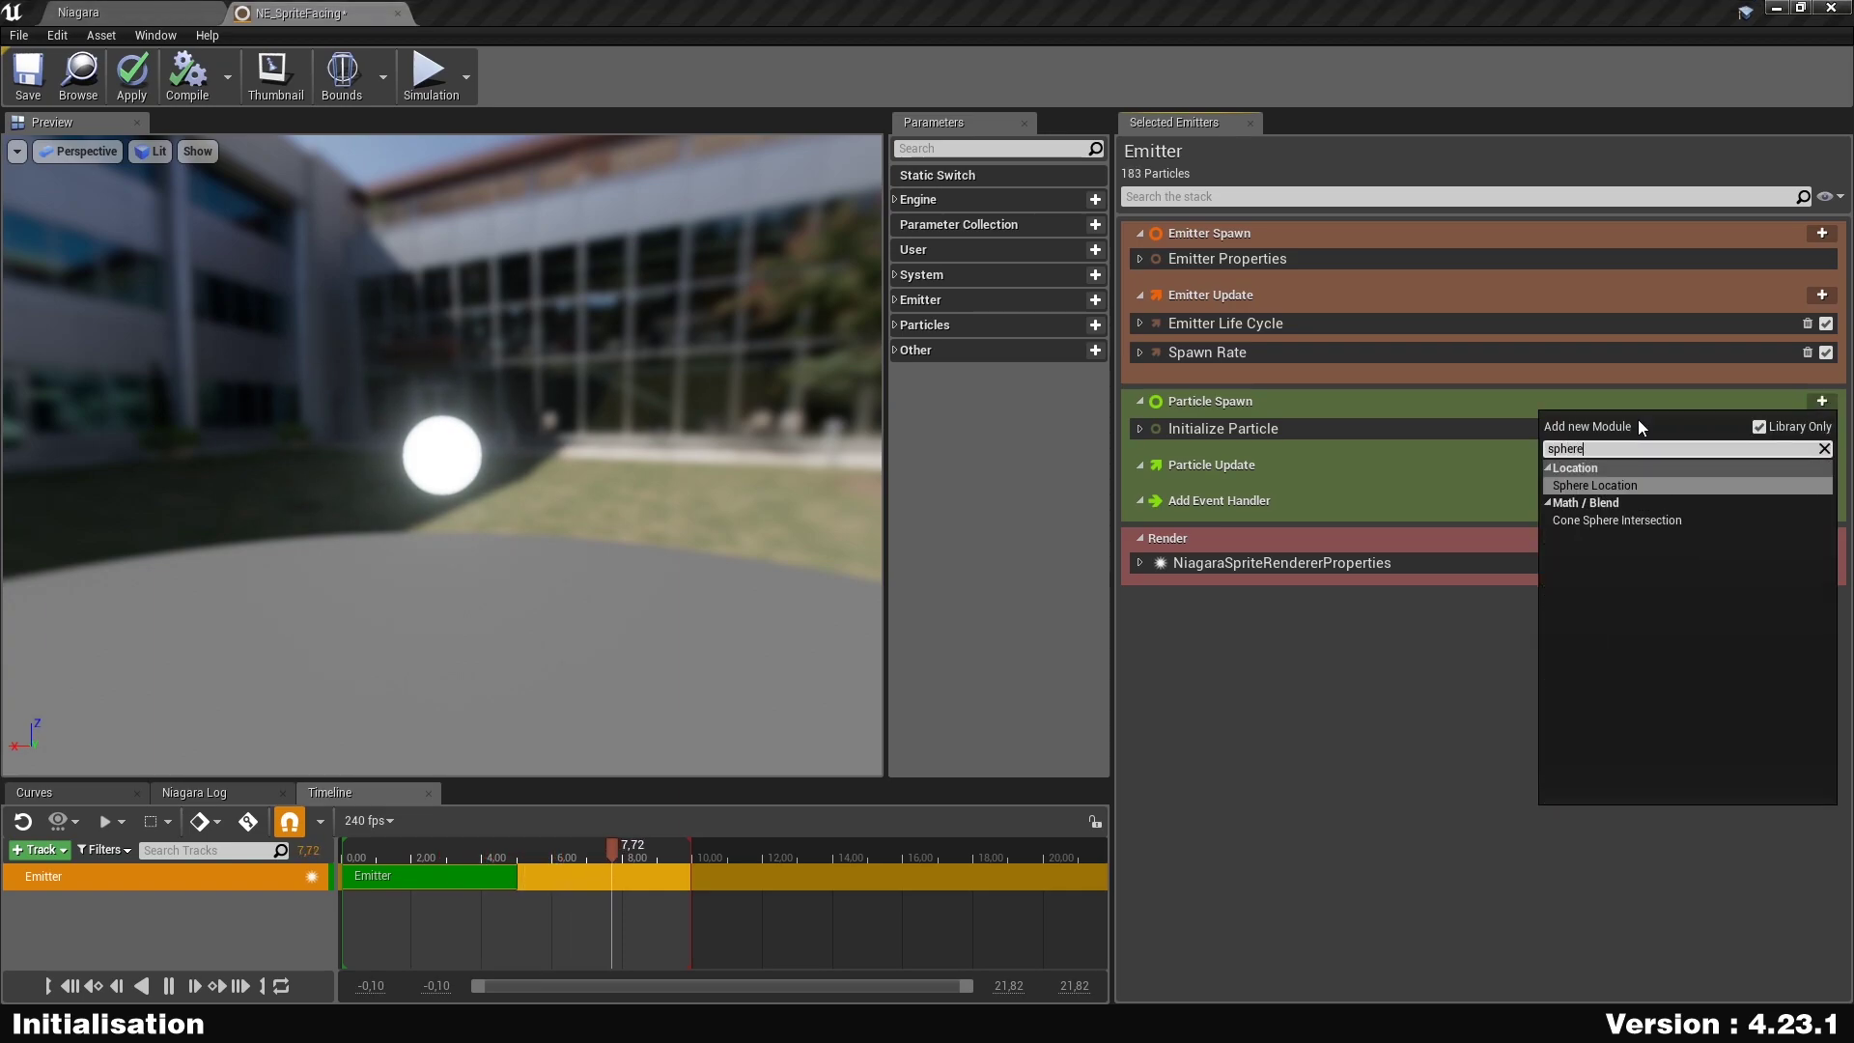
{"action": "key", "text": "Return"}
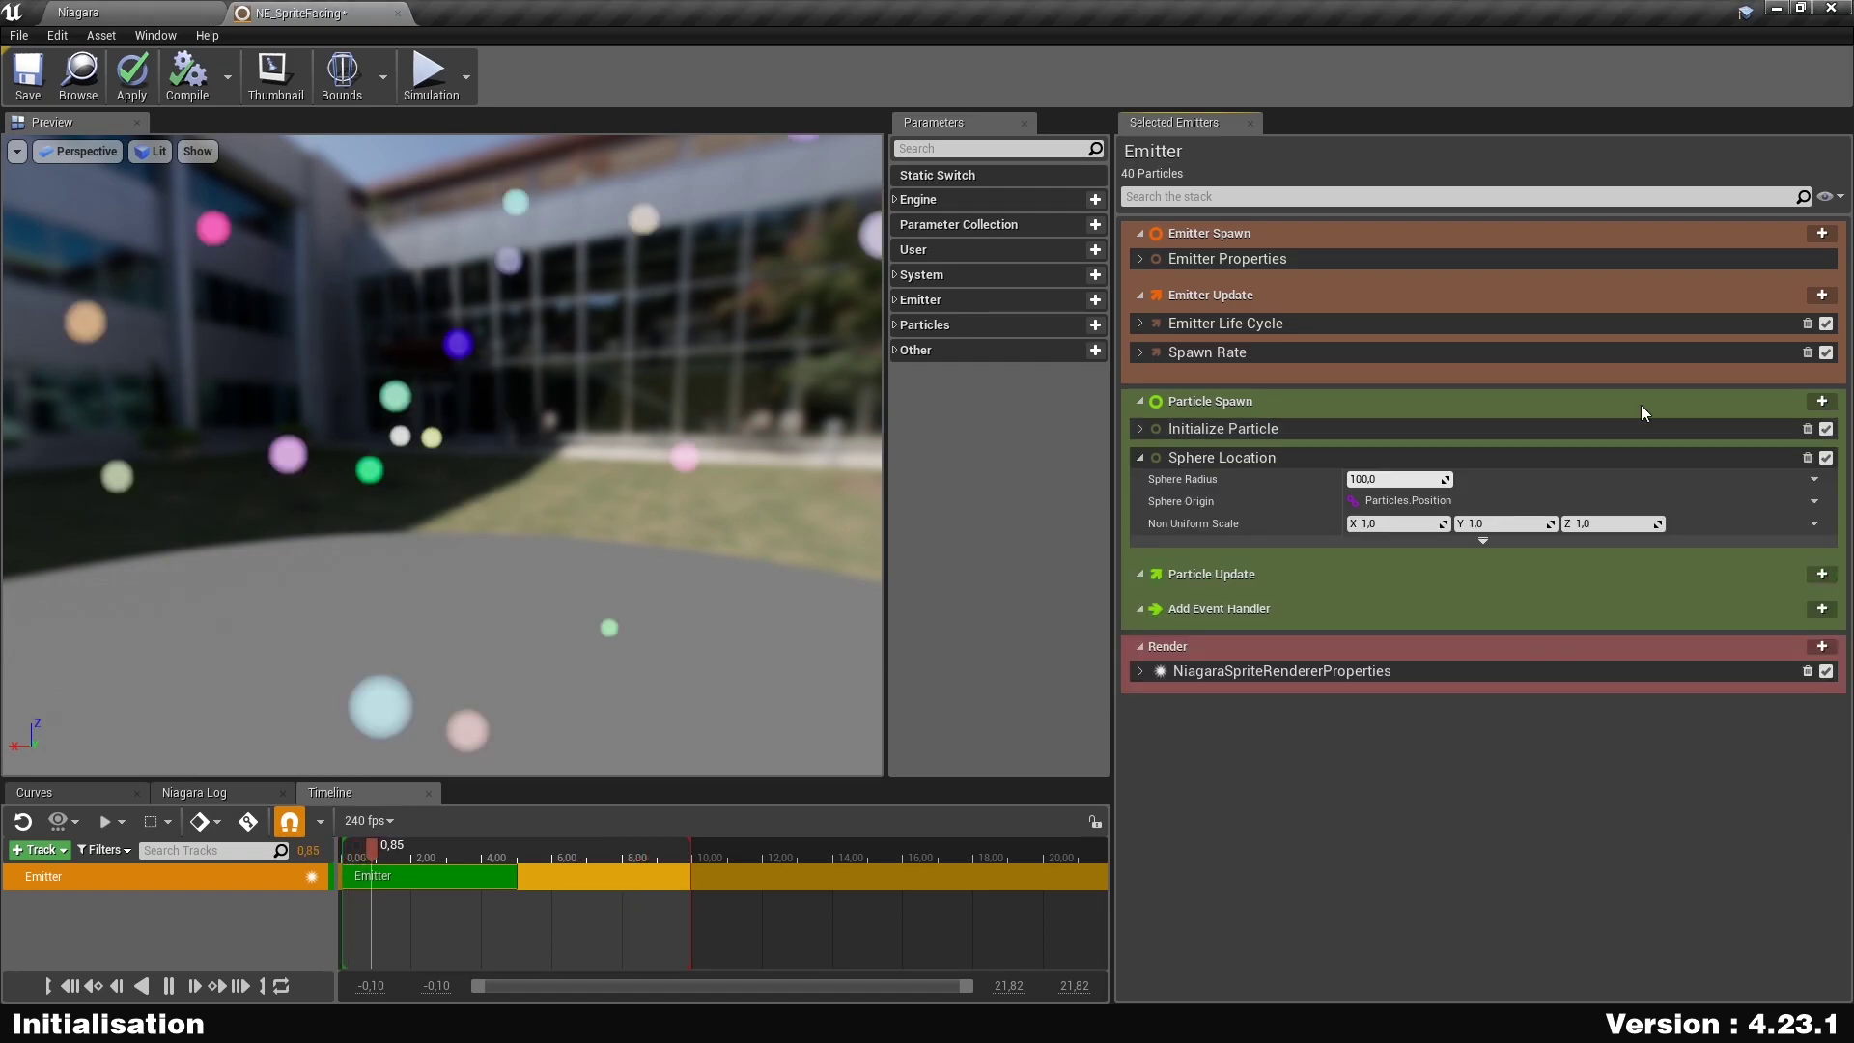
Reveal the advanced settings of Sphere Location and enable Surface Only Band Thickness.
{"action": "scroll", "coordinate": [488, 425], "scroll_direction": "down", "scroll_amount": 5}
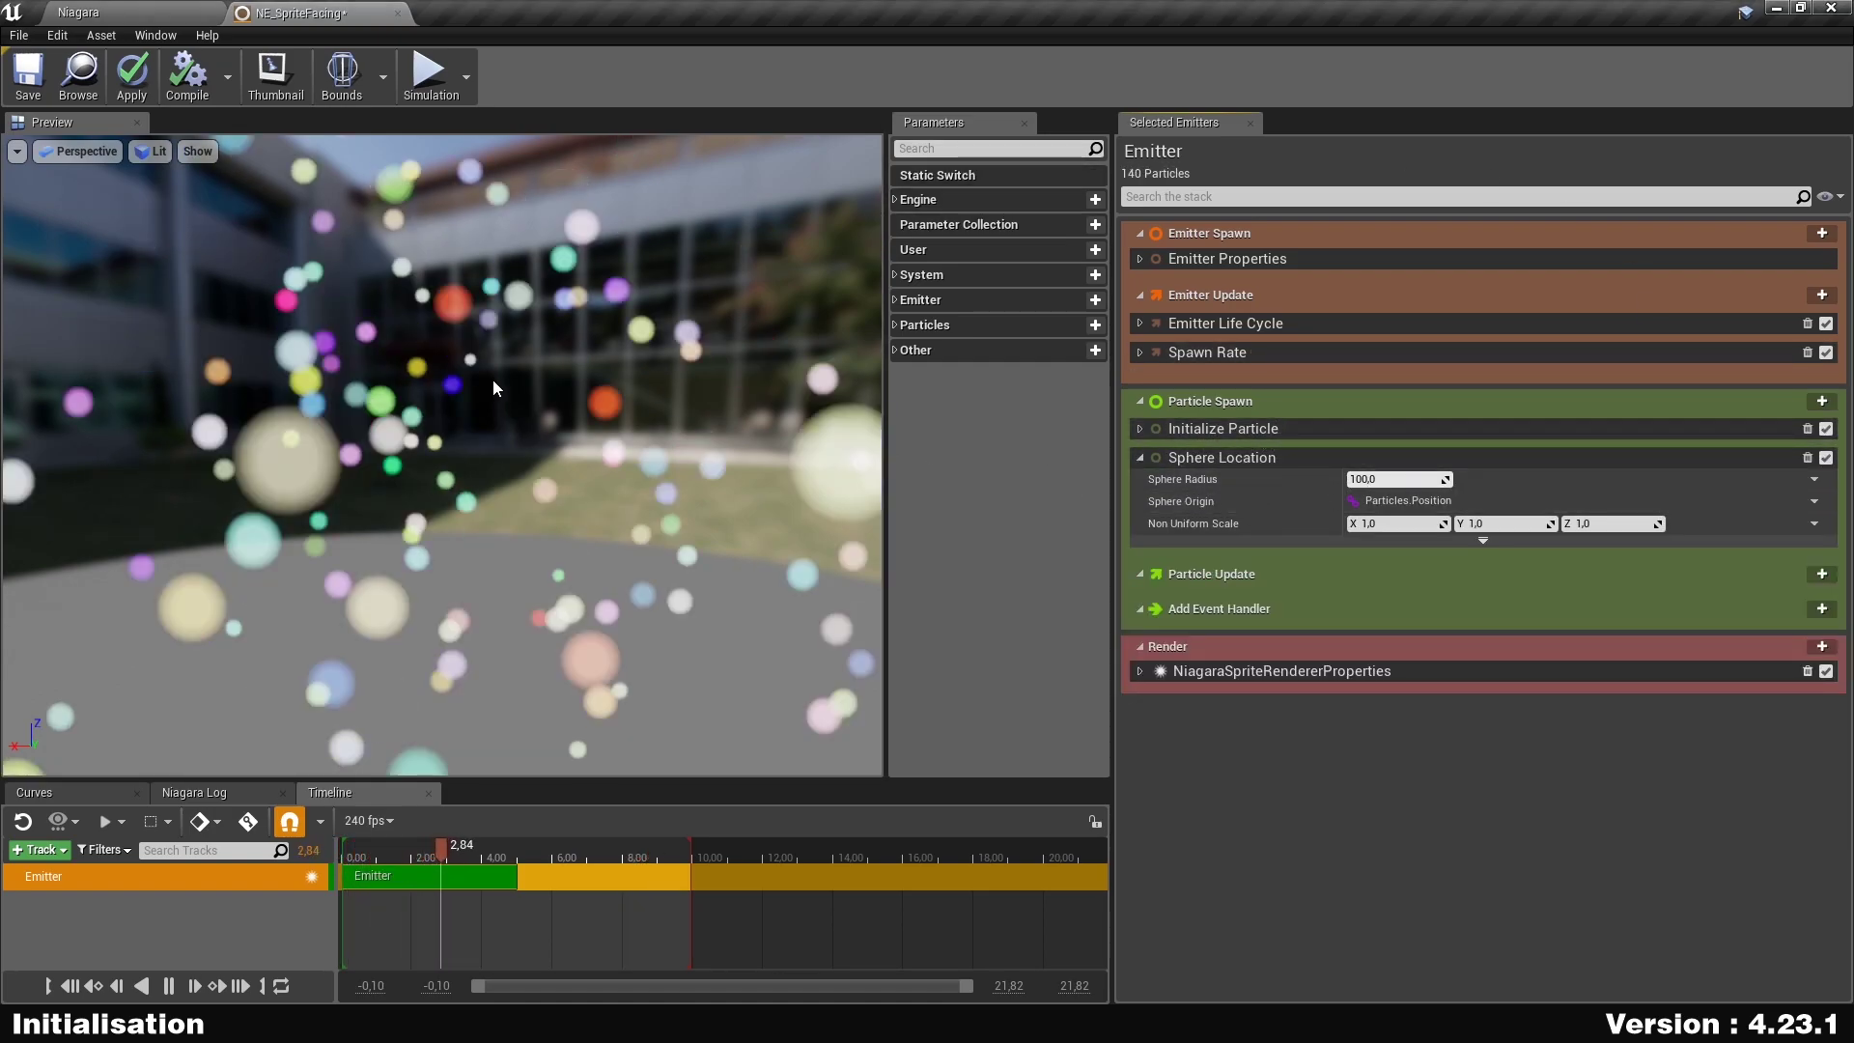
{"action": "left_click_drag", "start_coordinate": [579, 454], "coordinate": [460, 365]}
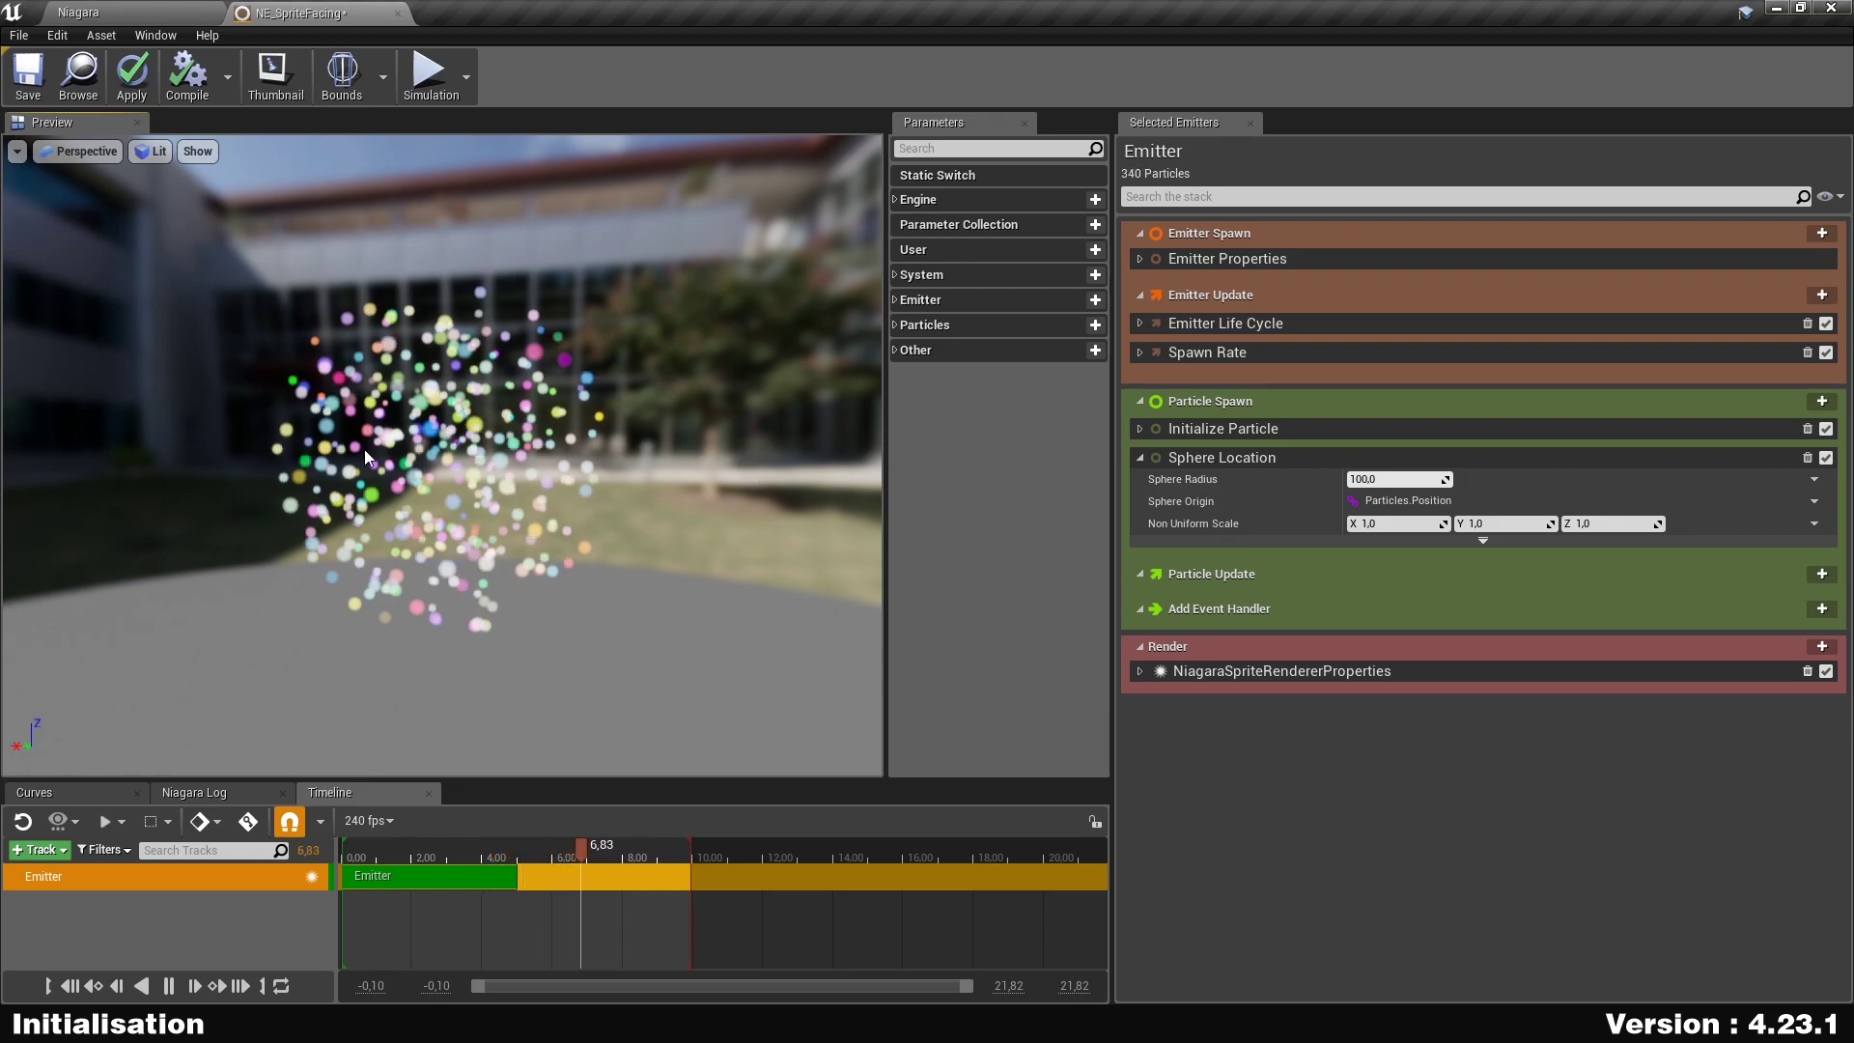
{"action": "left_click", "coordinate": [1486, 539]}
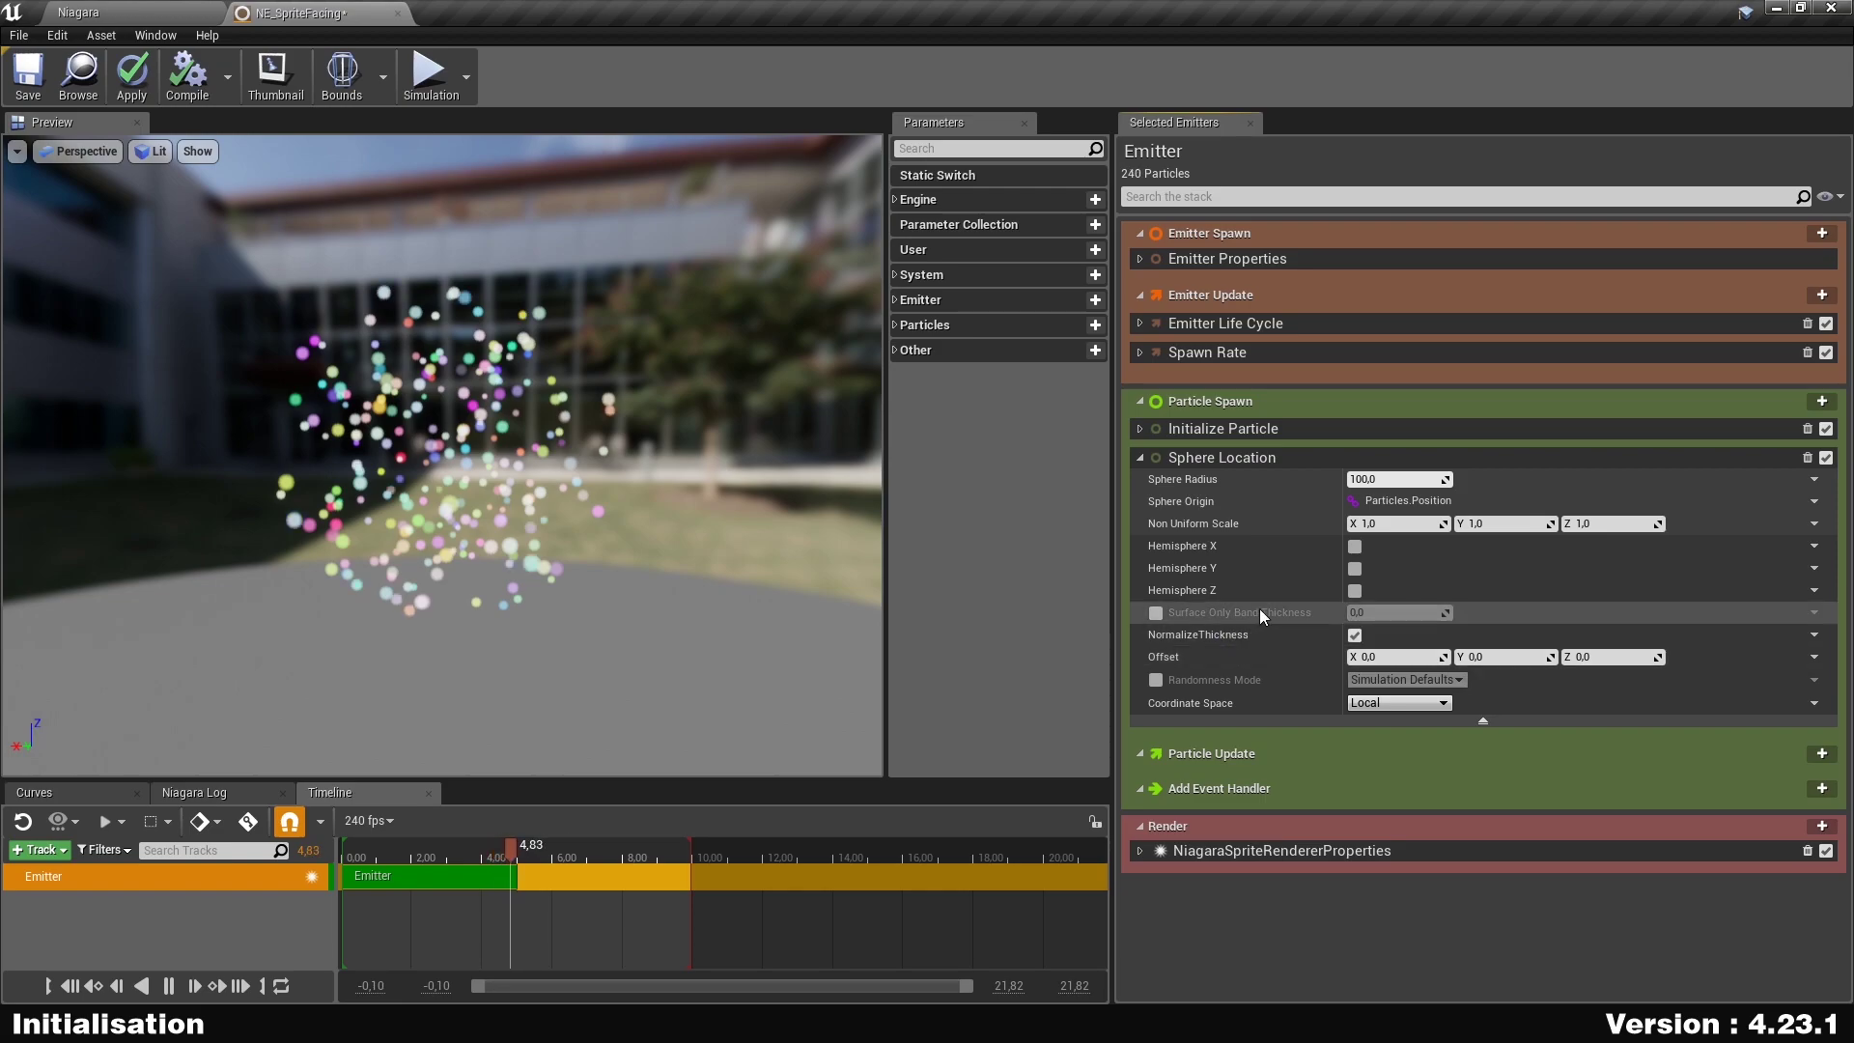
{"action": "left_click", "coordinate": [1160, 616]}
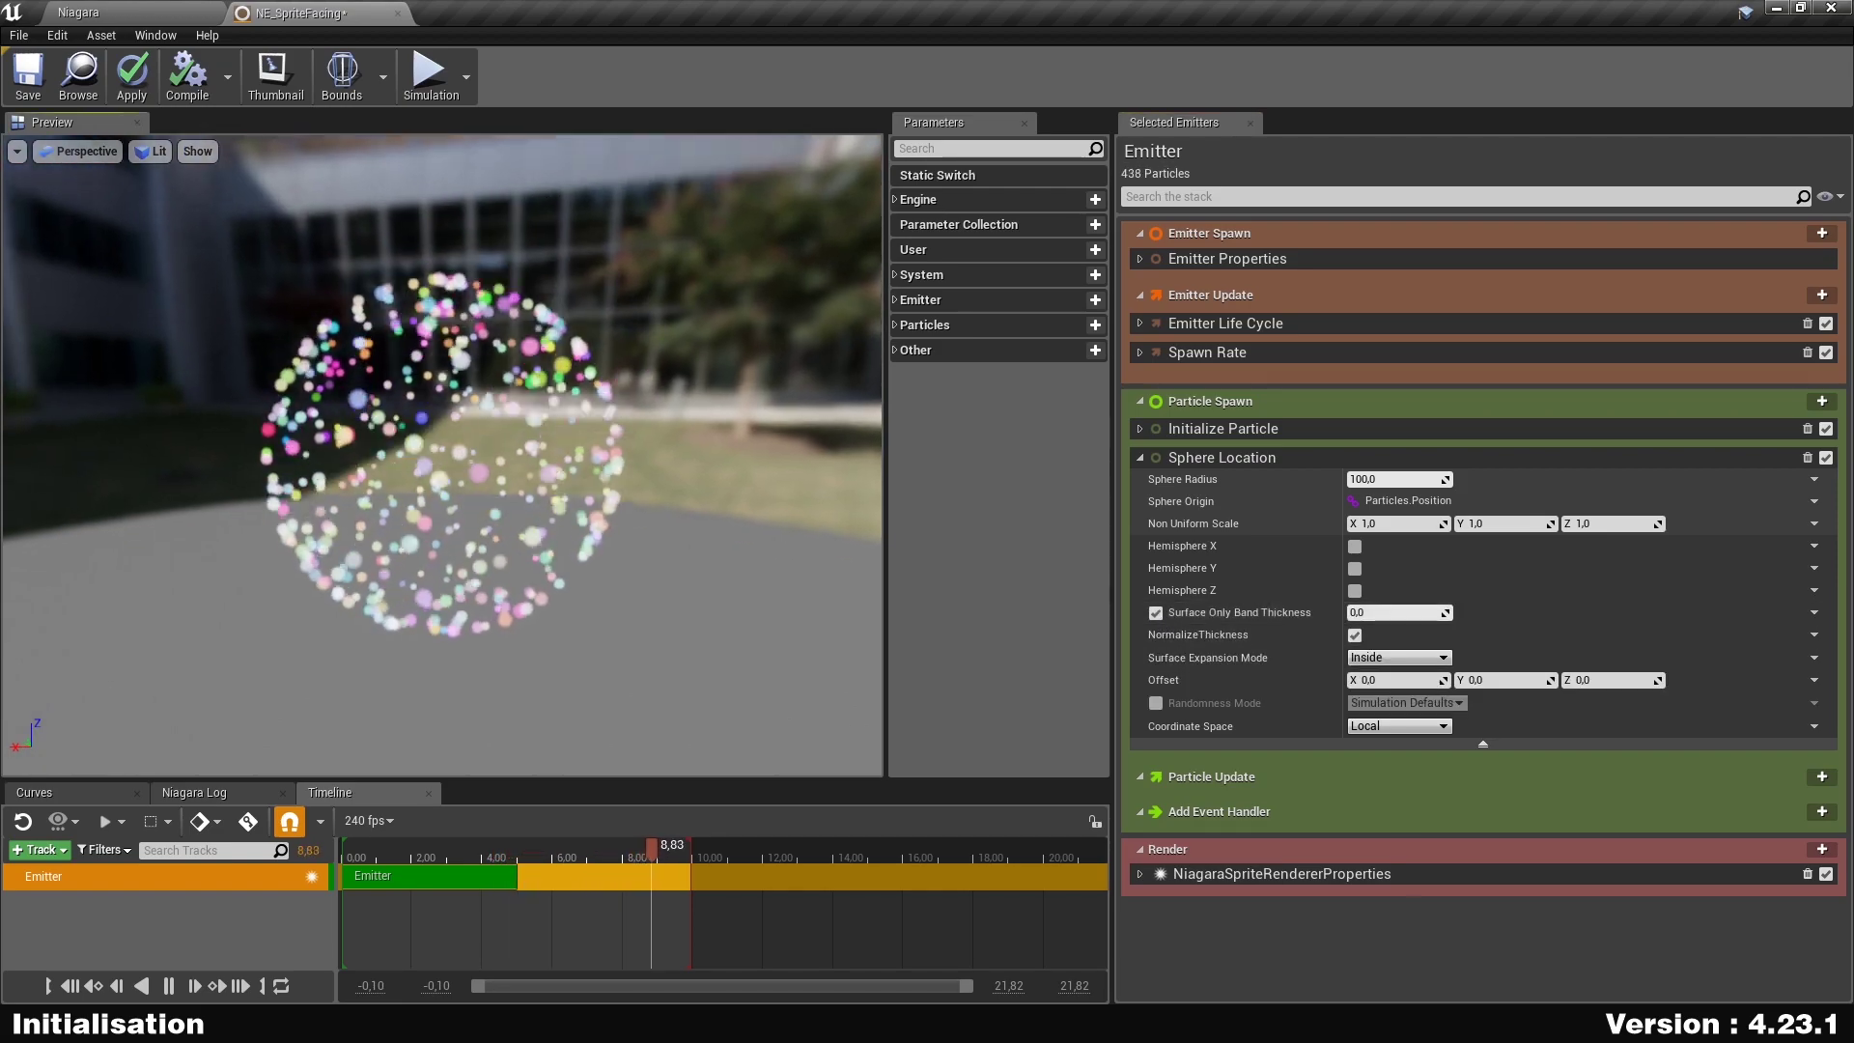
{"action": "left_click_drag", "start_coordinate": [442, 483], "coordinate": [444, 280]}
{"action": "left_click_drag", "start_coordinate": [444, 213], "coordinate": [516, 287]}
{"action": "left_click_drag", "start_coordinate": [504, 334], "coordinate": [494, 327]}
{"action": "left_click_drag", "start_coordinate": [445, 418], "coordinate": [464, 399]}
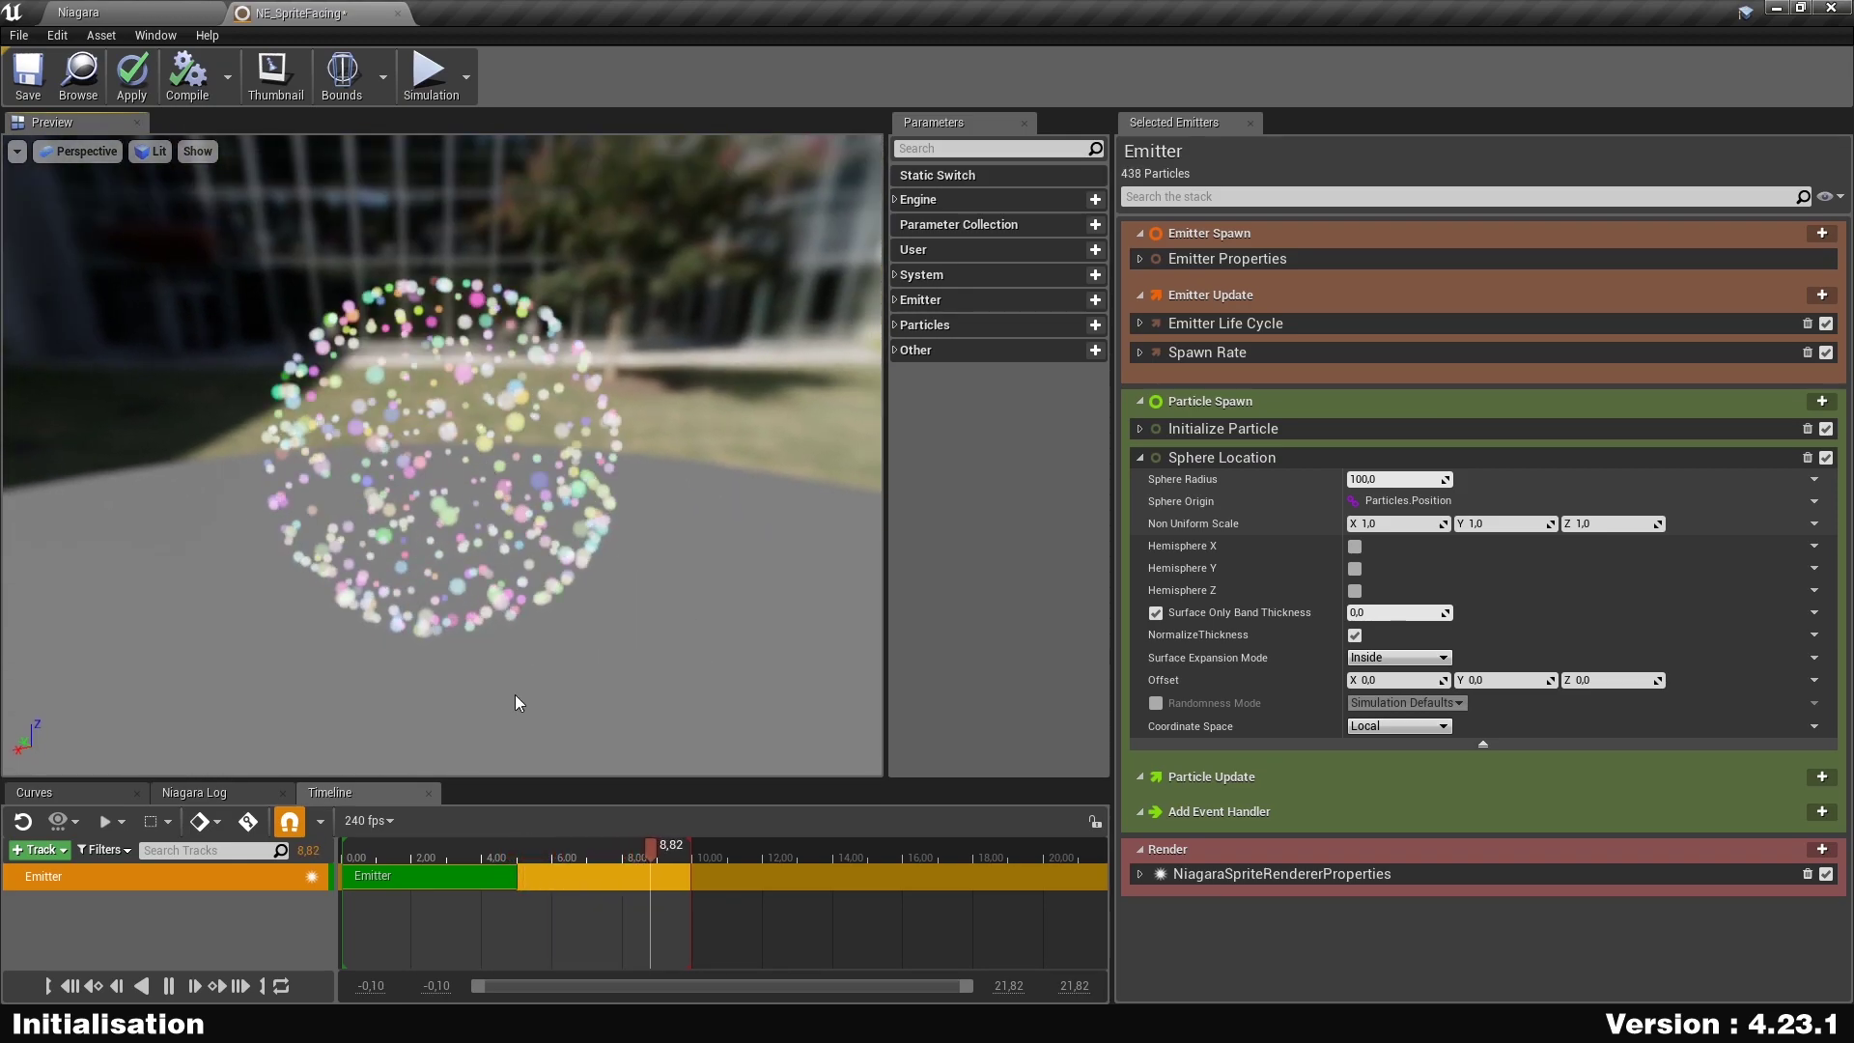
Set Sphere Location's Surface Only Band Thickness to 0.1 and leave the Particle Spawn modules collapsed.
{"action": "left_click", "coordinate": [1425, 614]}
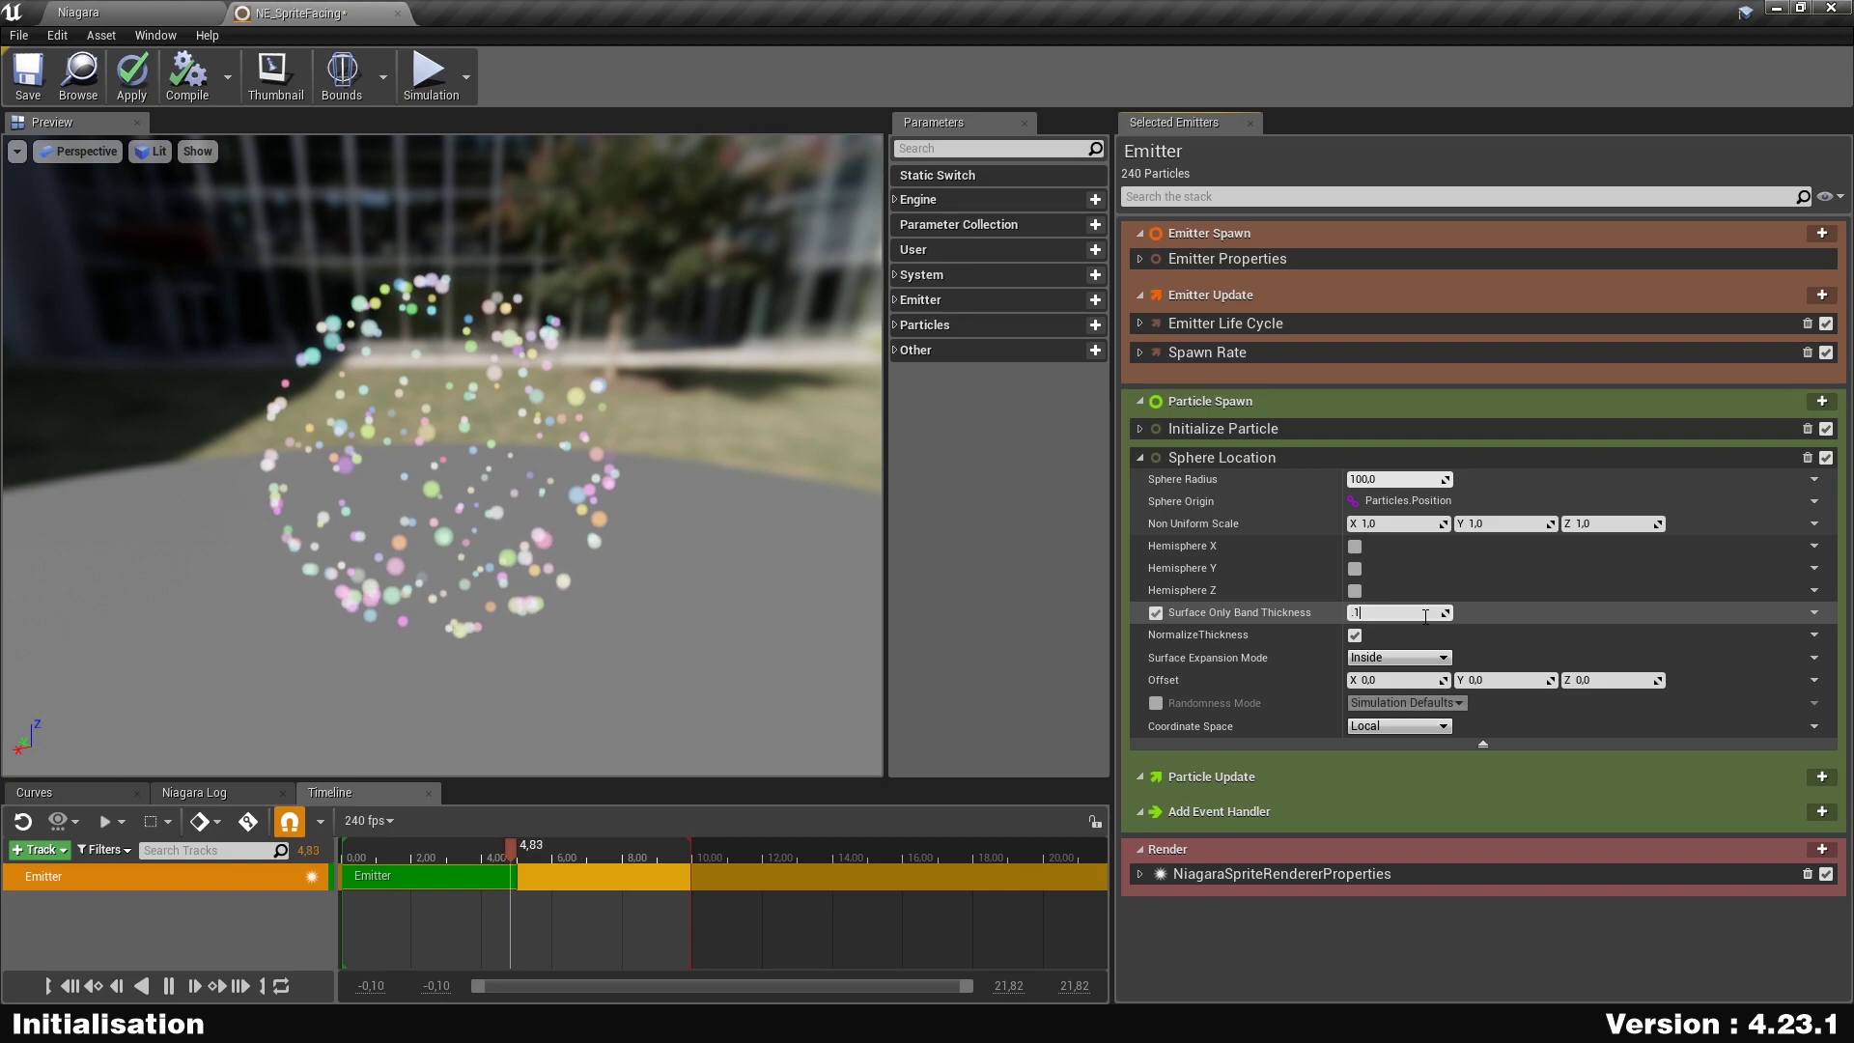
{"action": "type", "text": ".1"}
{"action": "key", "text": "Return"}
{"action": "left_click_drag", "start_coordinate": [319, 318], "coordinate": [376, 316]}
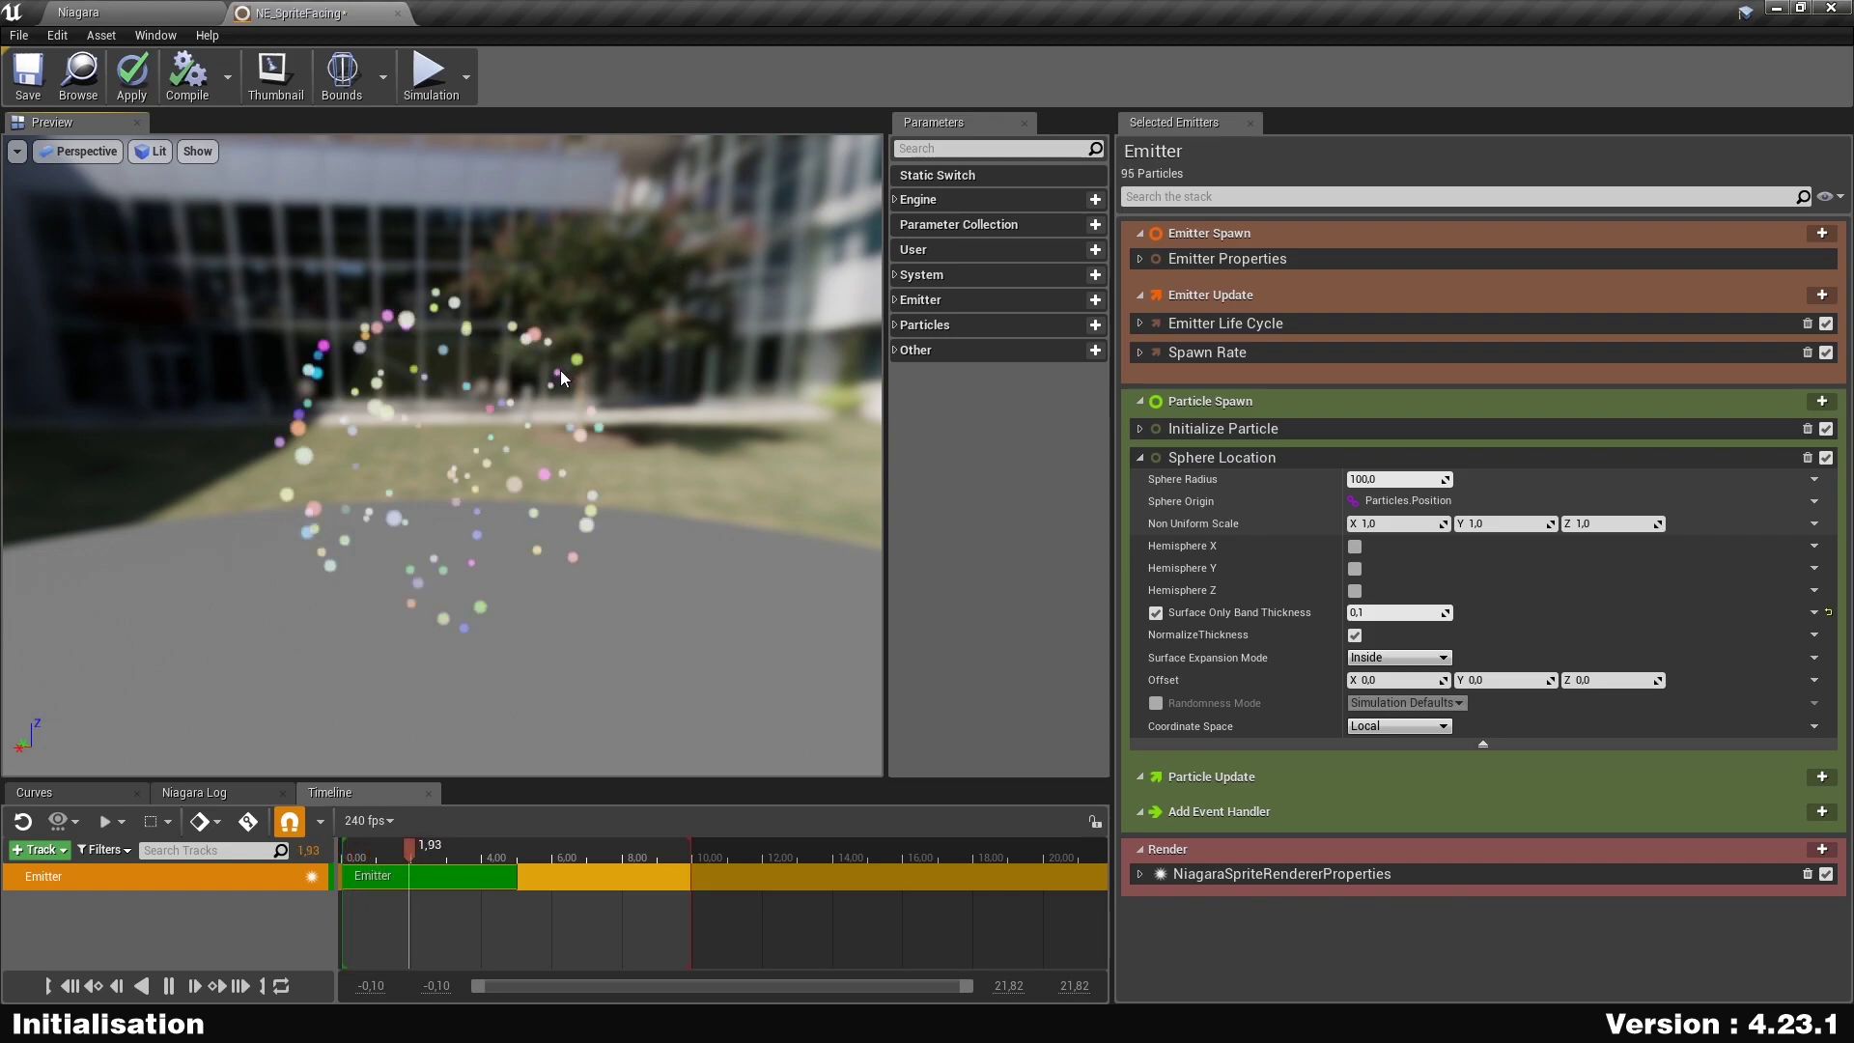
{"action": "left_click", "coordinate": [1140, 458]}
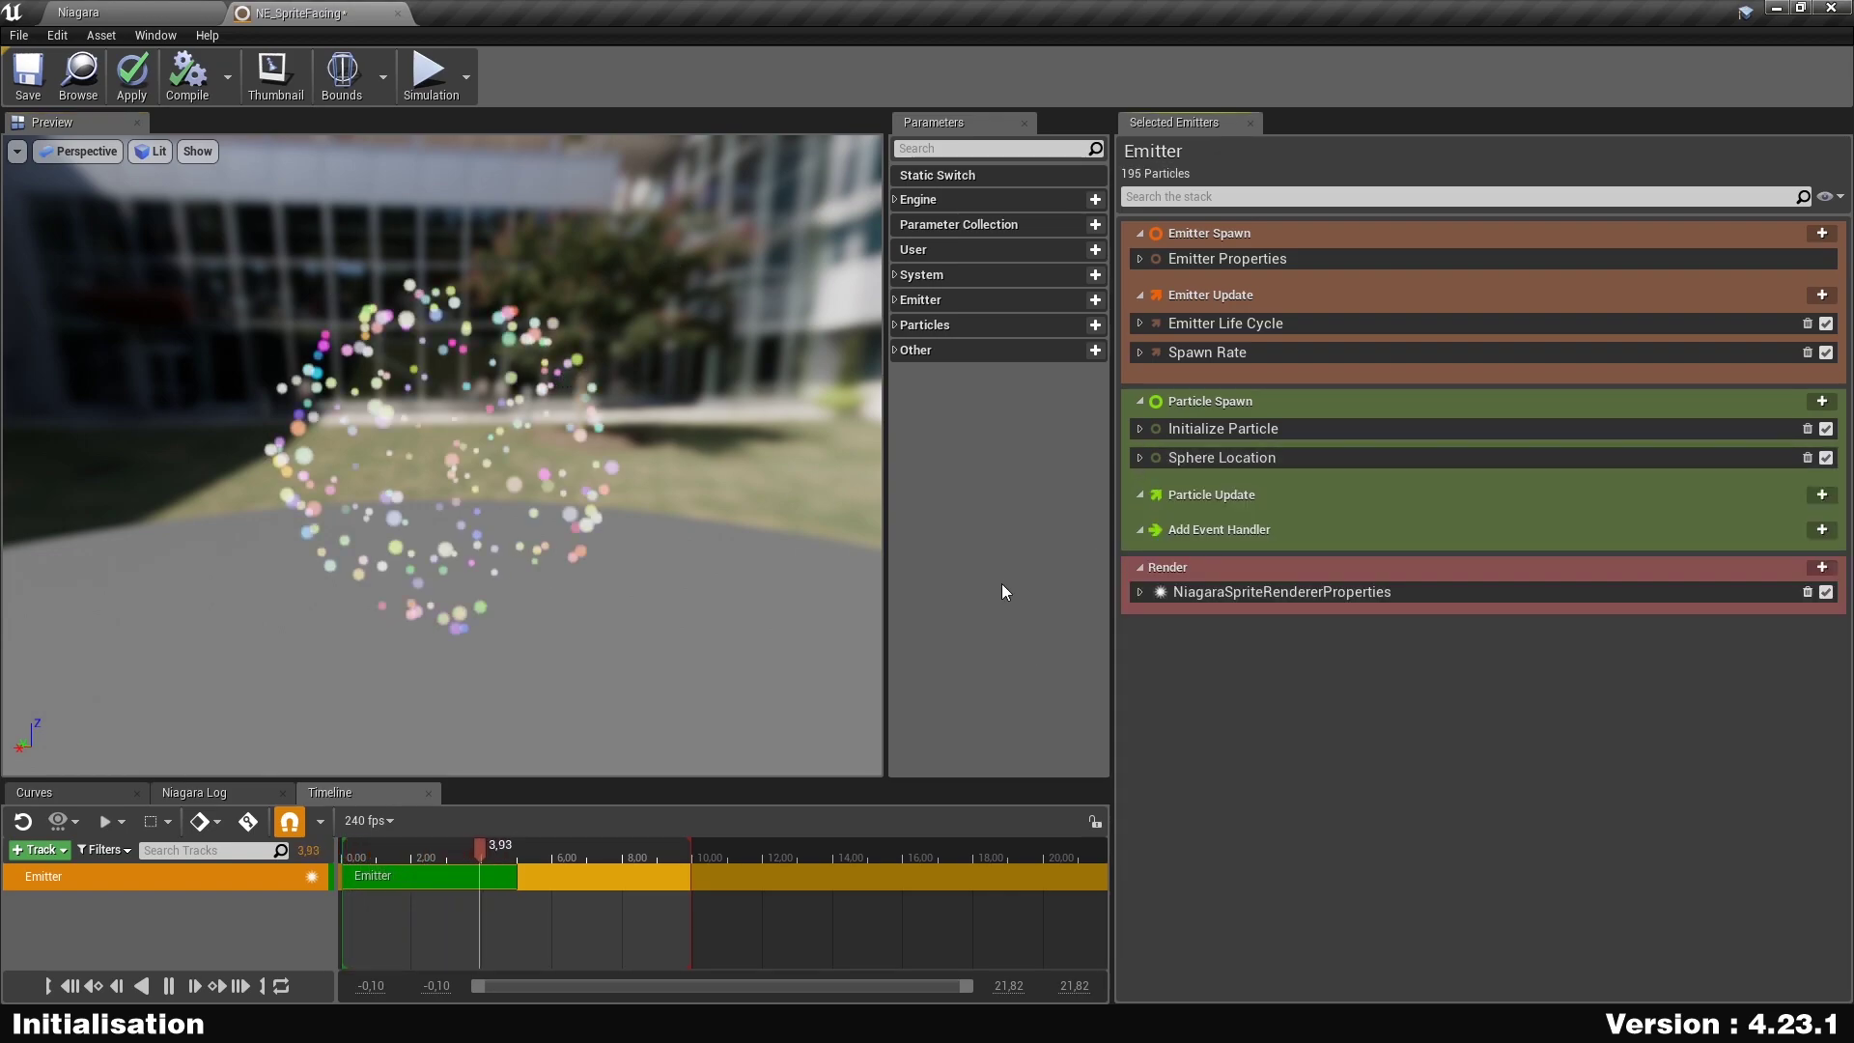
{"action": "left_click", "coordinate": [1140, 429]}
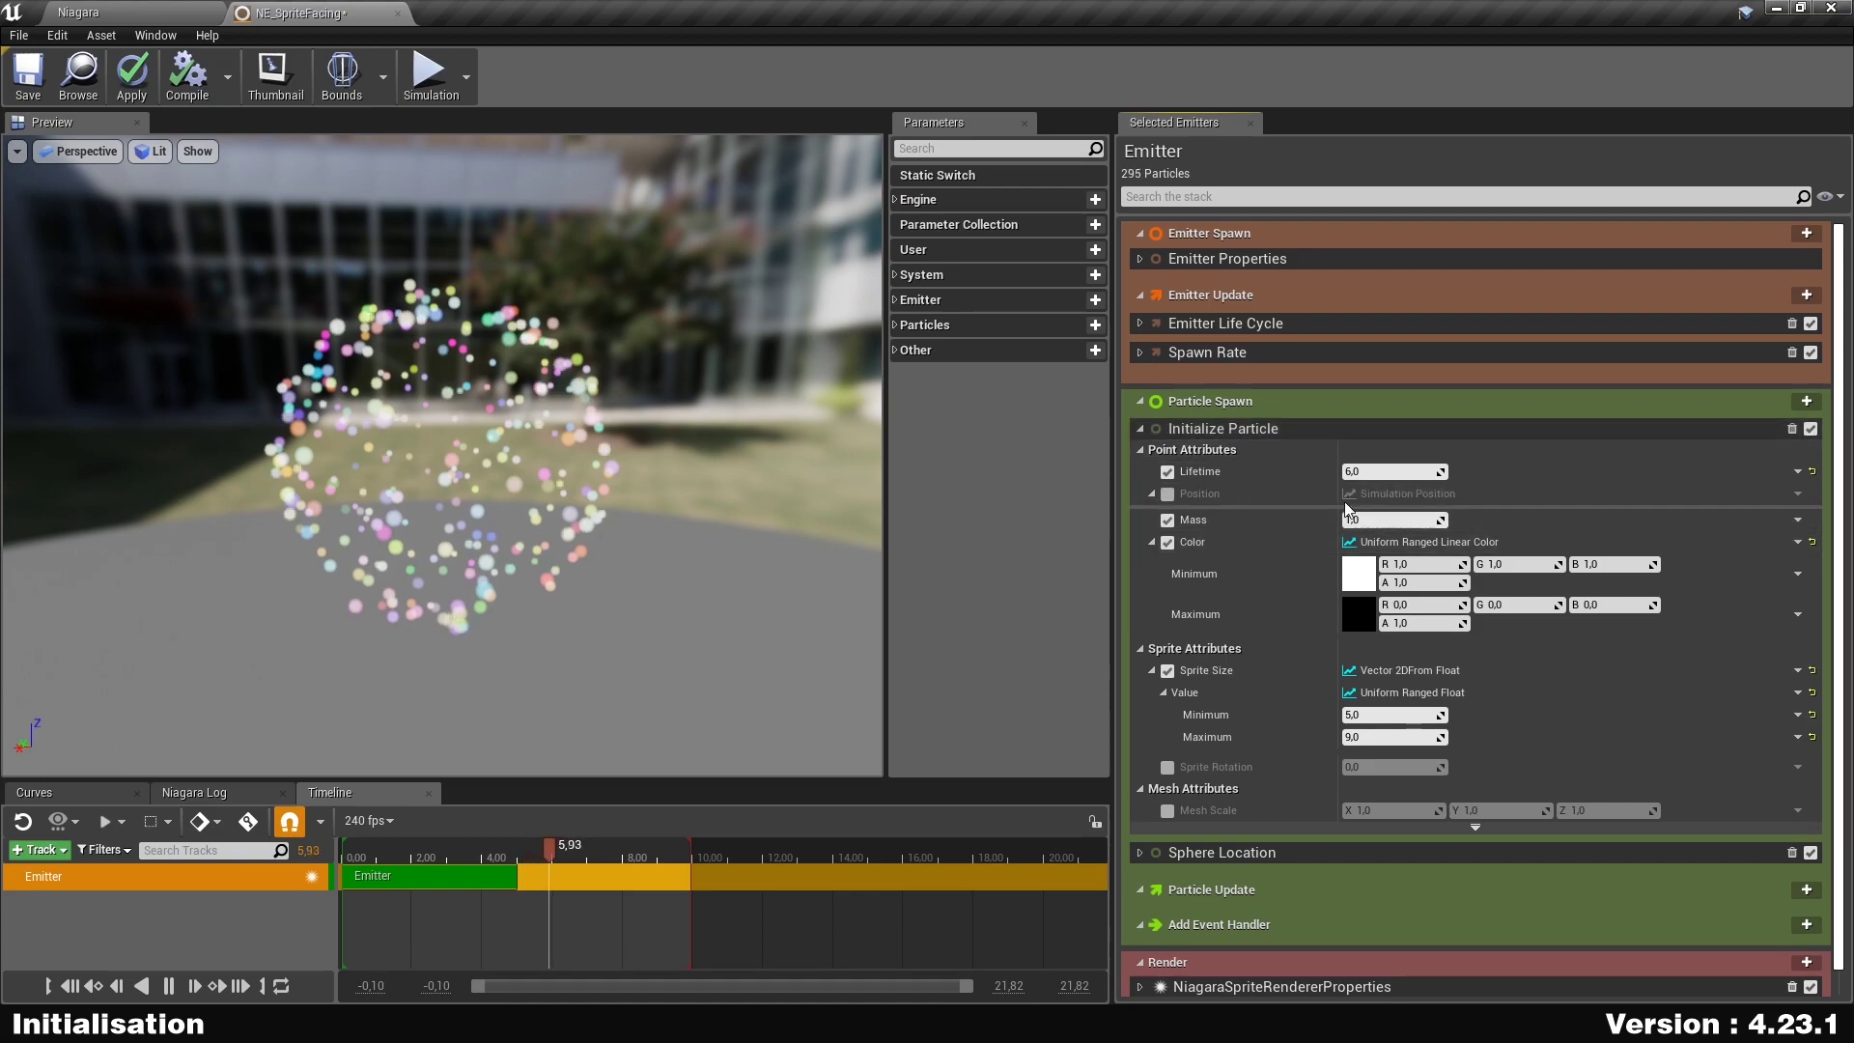
{"action": "left_click", "coordinate": [1140, 428]}
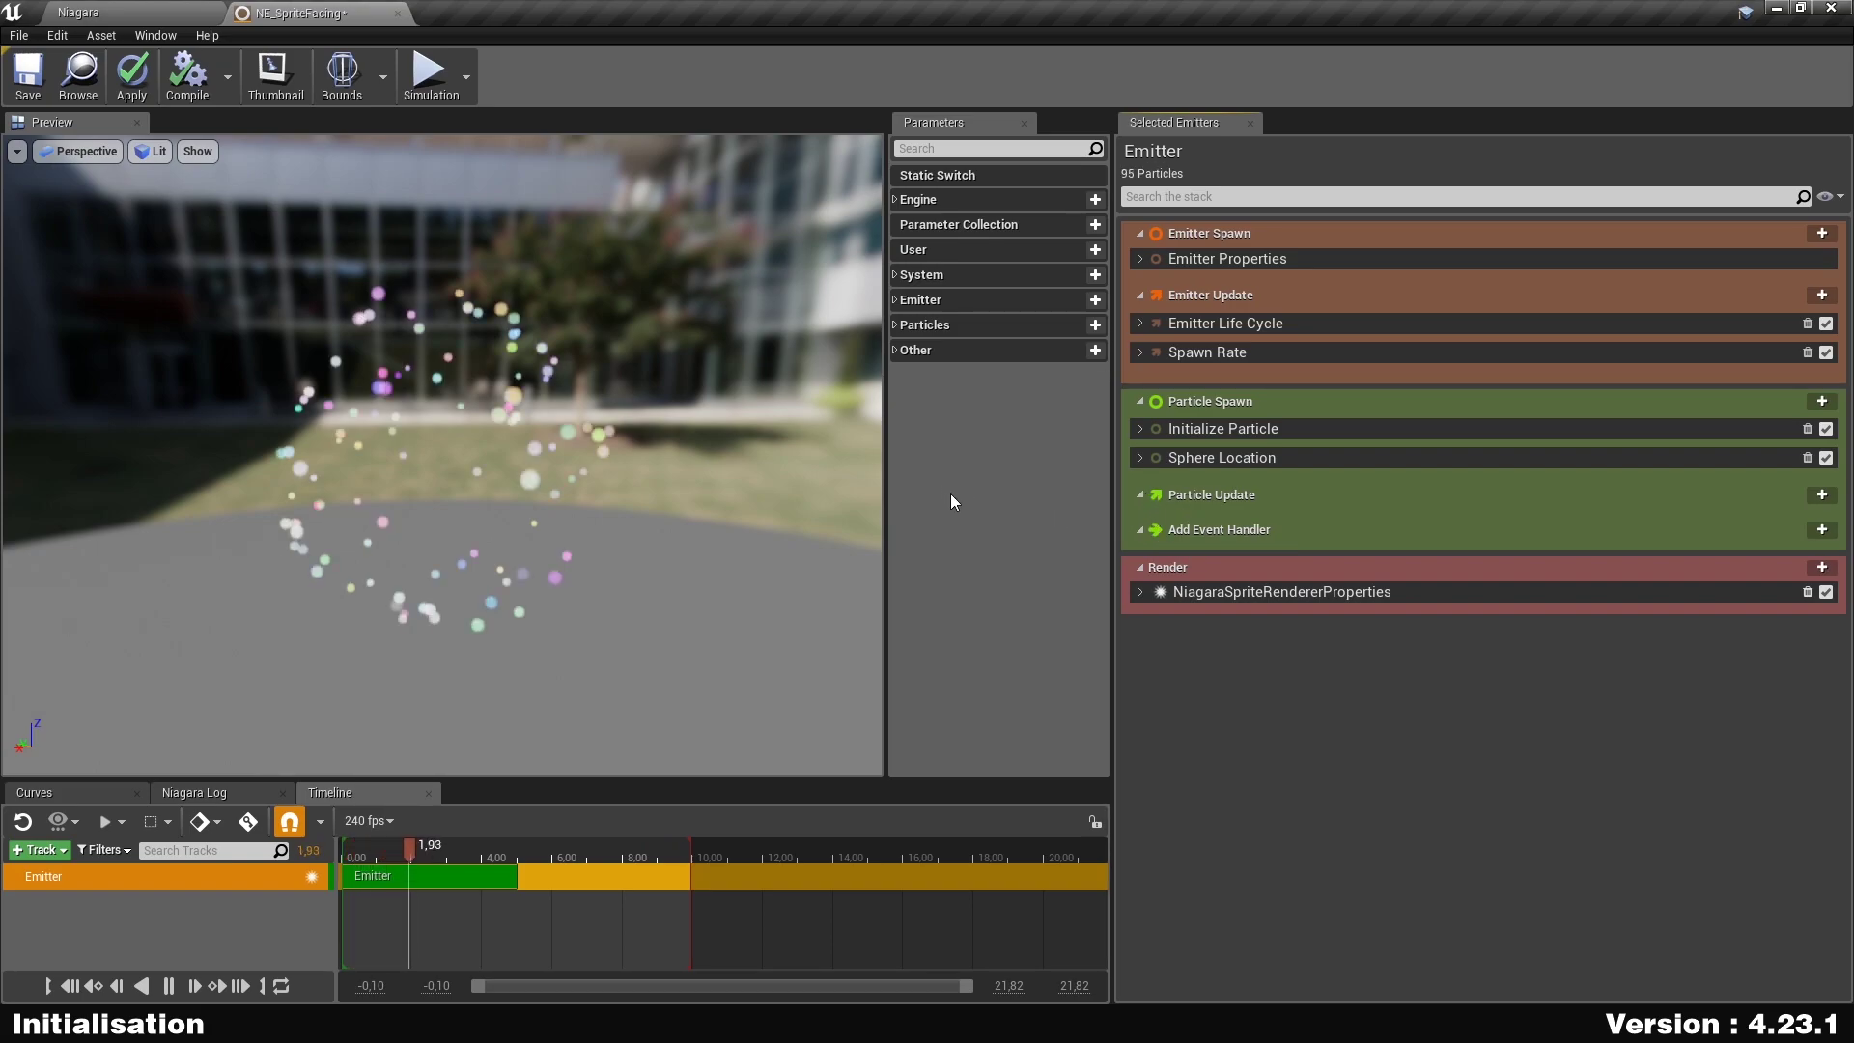
Add an Update Age module to the Particle Update group, leaving it and Initialize Particle collapsed.
{"action": "left_click", "coordinate": [1822, 494]}
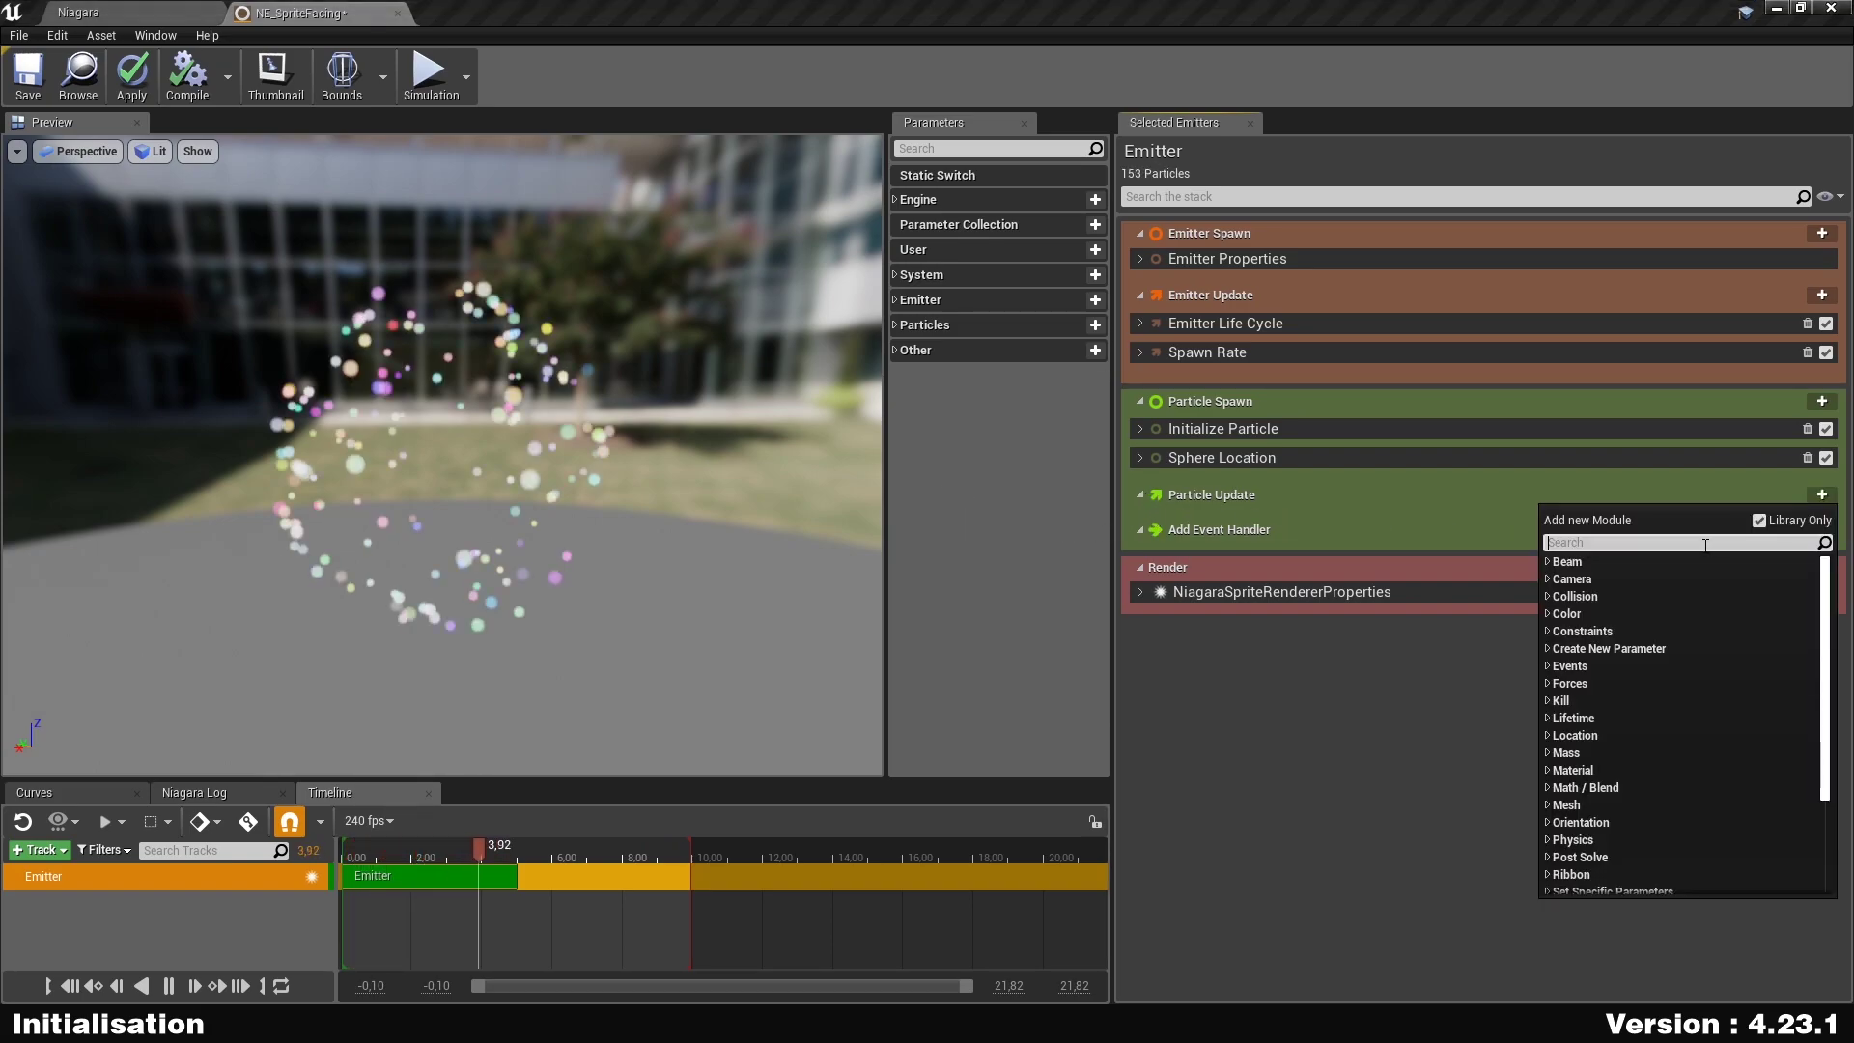
{"action": "type", "text": "updat"}
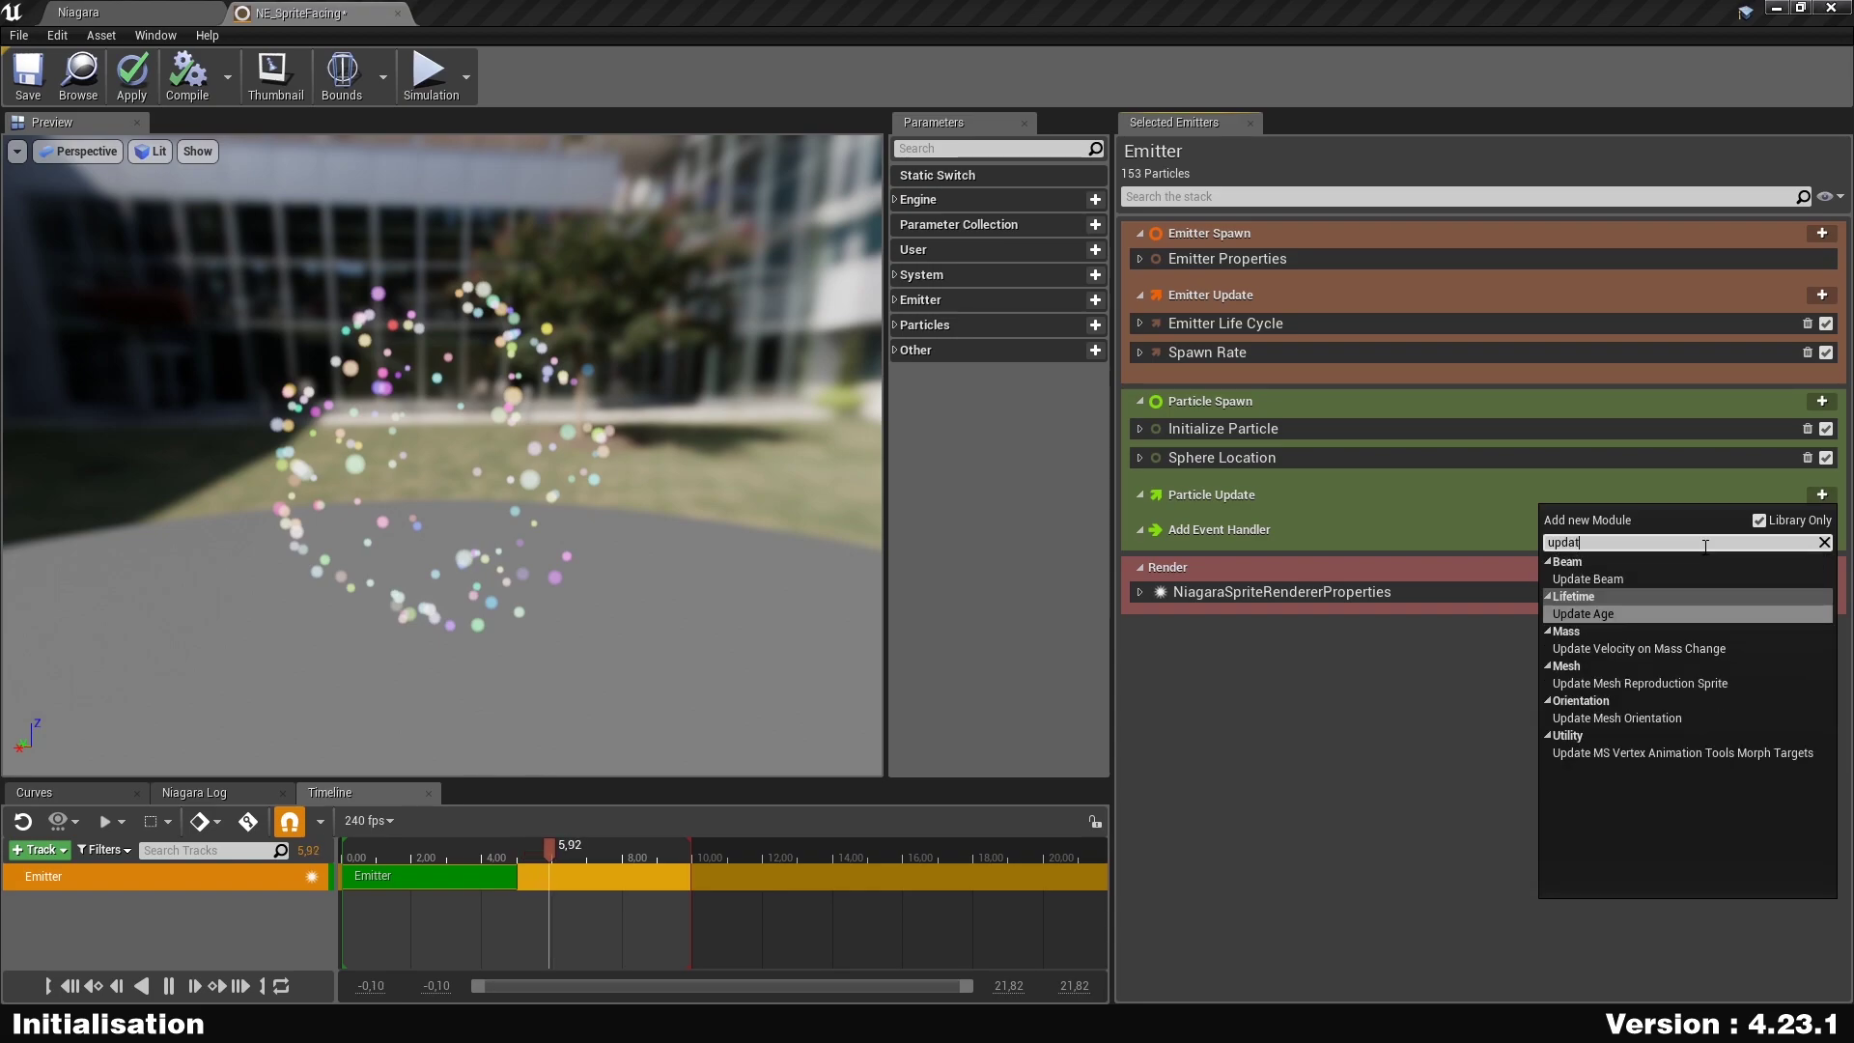
{"action": "type", "text": "eage"}
{"action": "key", "text": "Return"}
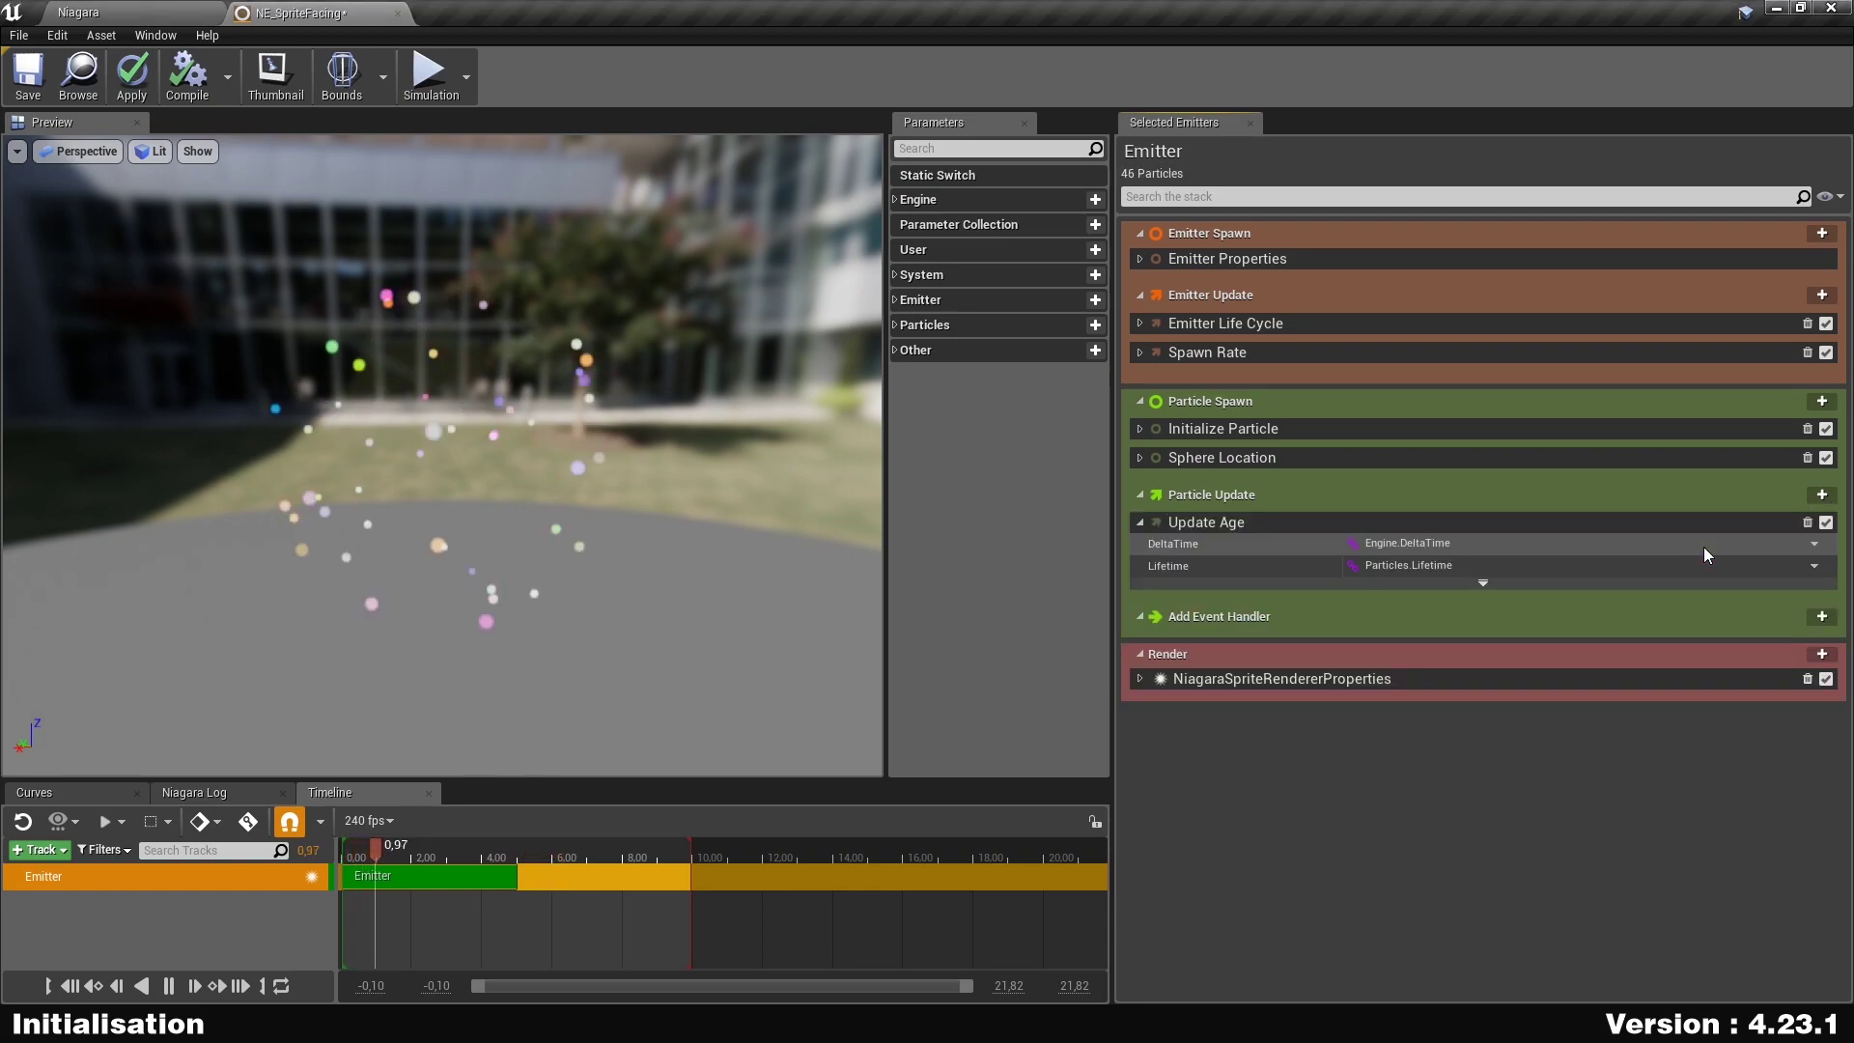
{"action": "left_click", "coordinate": [1140, 430]}
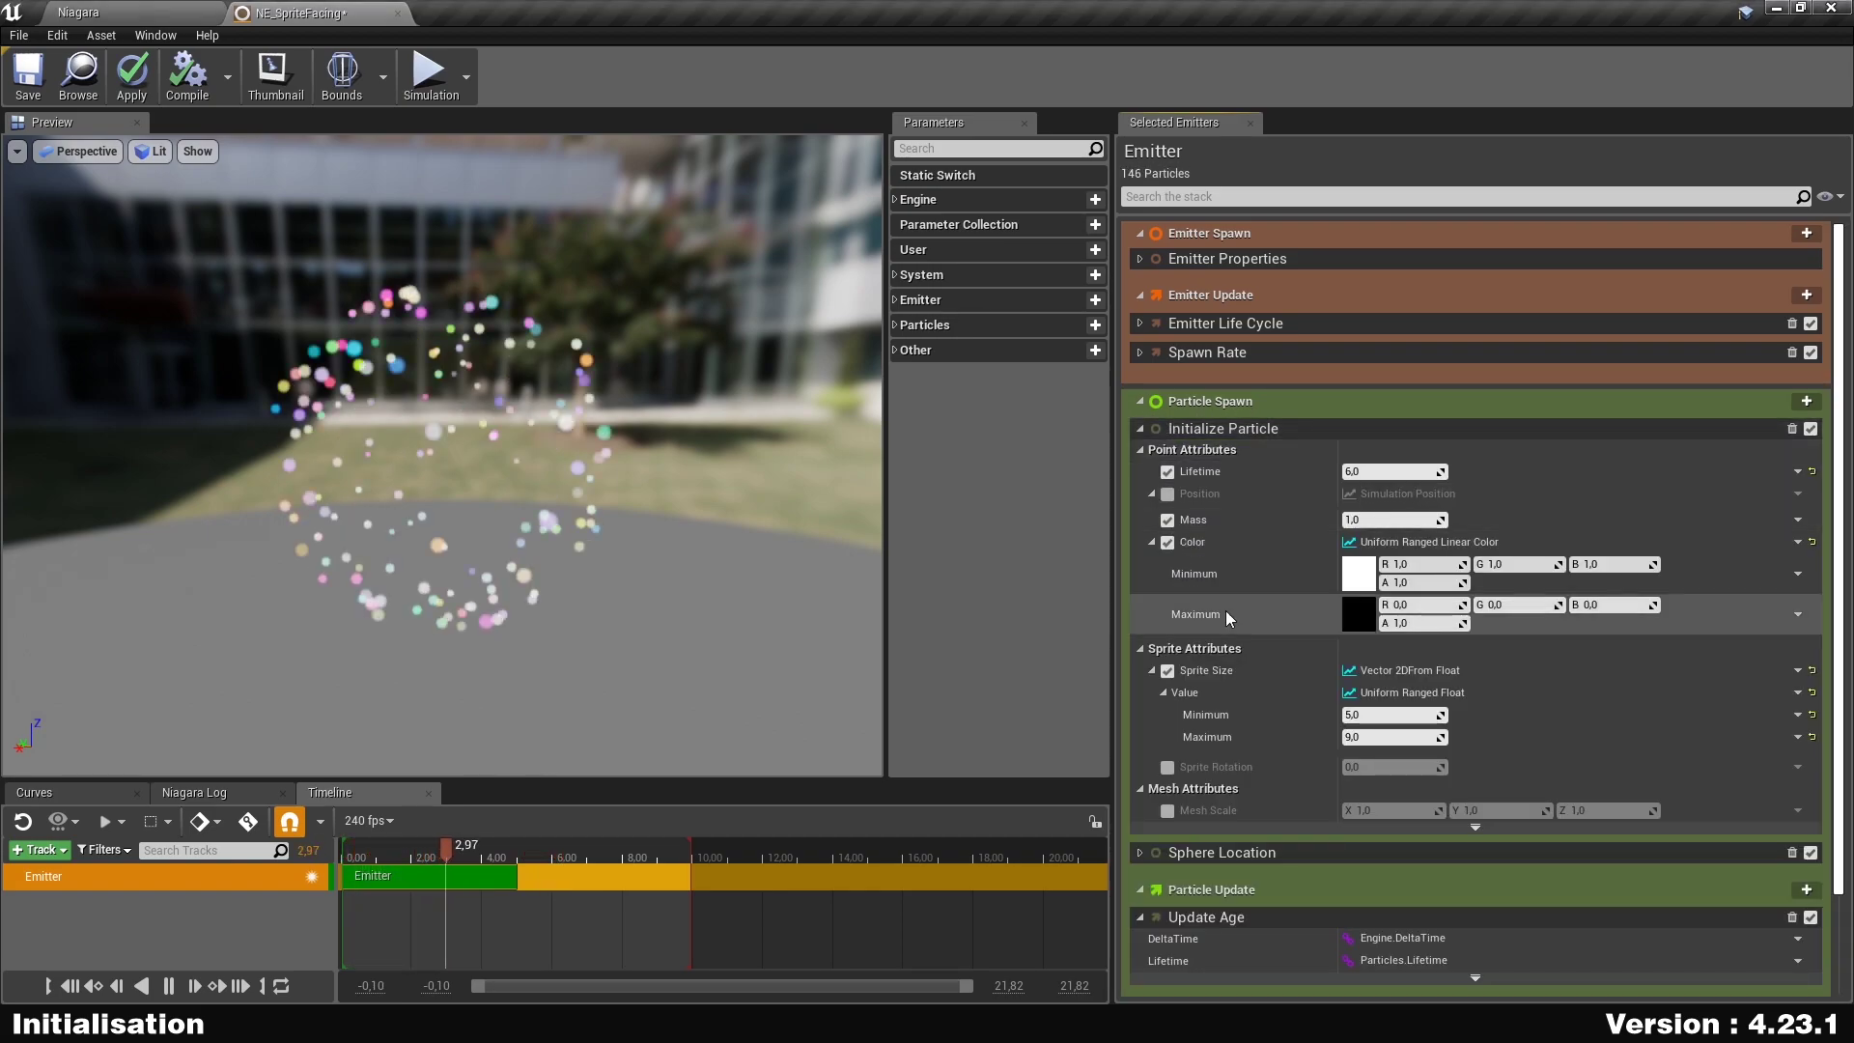
{"action": "left_click", "coordinate": [1139, 431]}
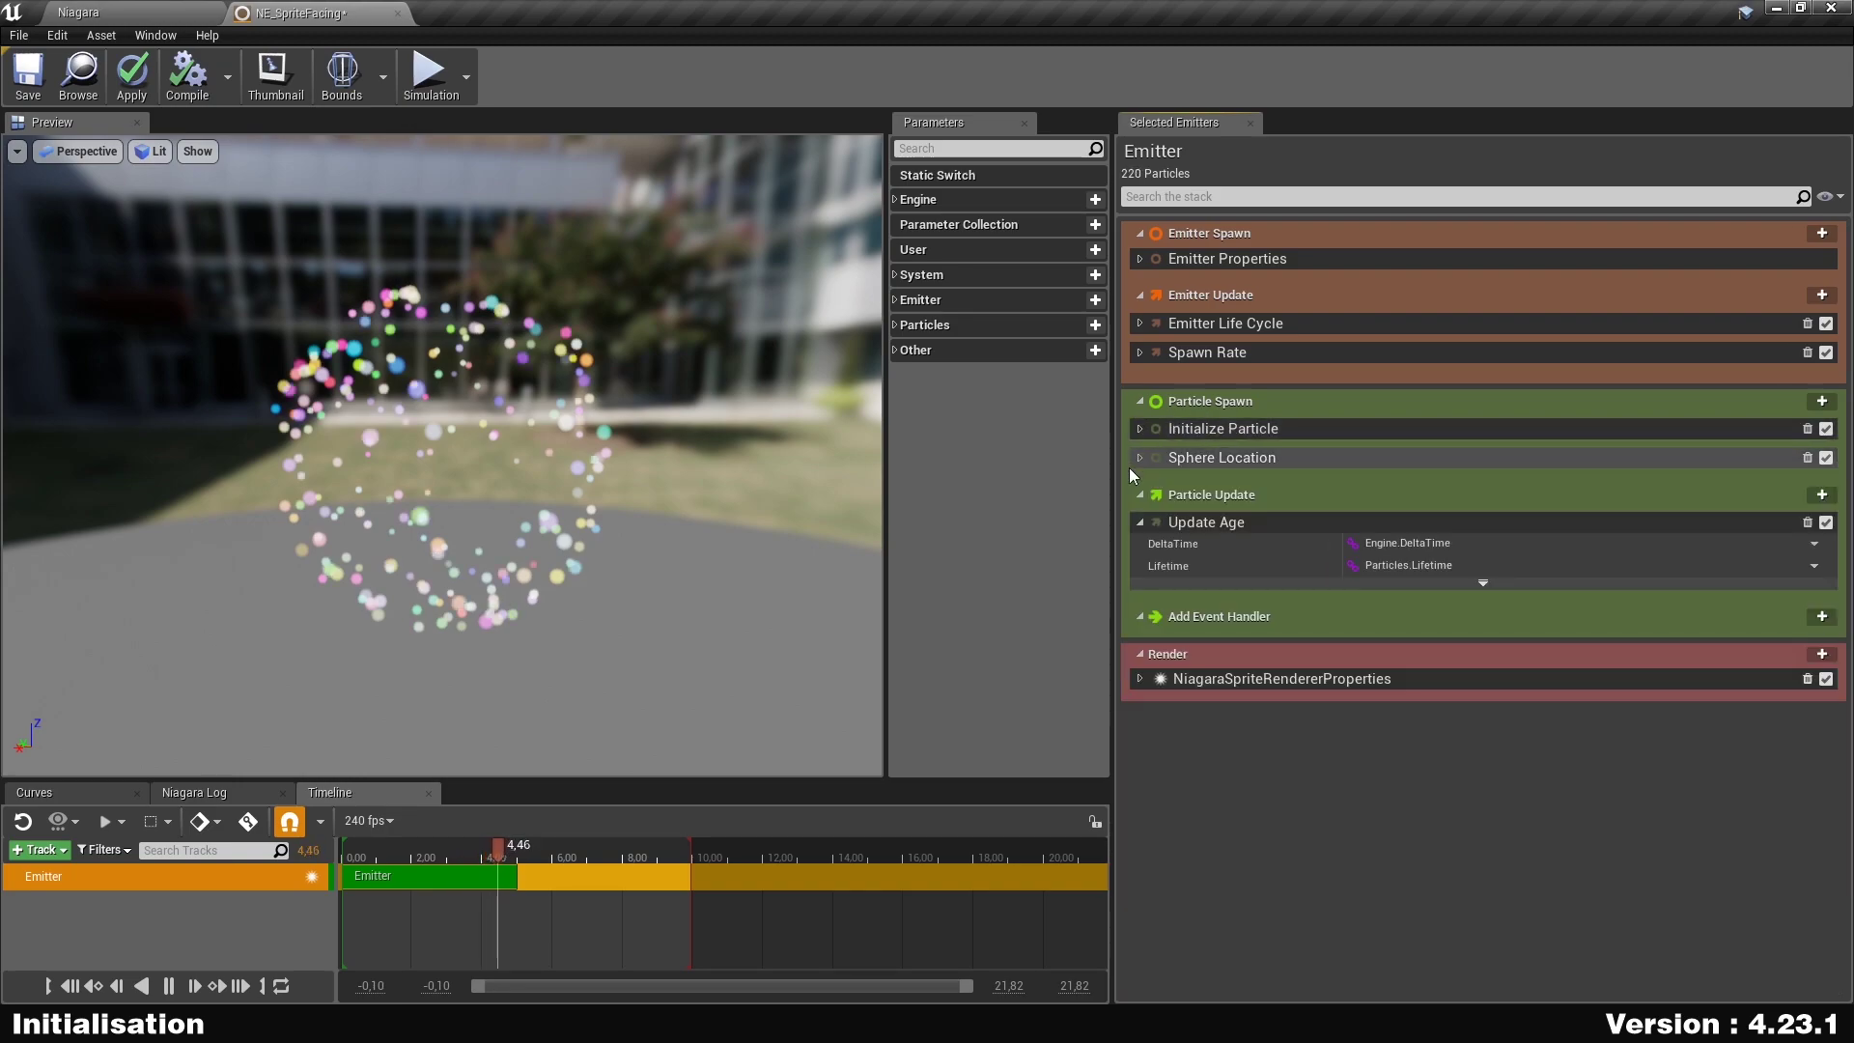
{"action": "left_click", "coordinate": [1139, 522]}
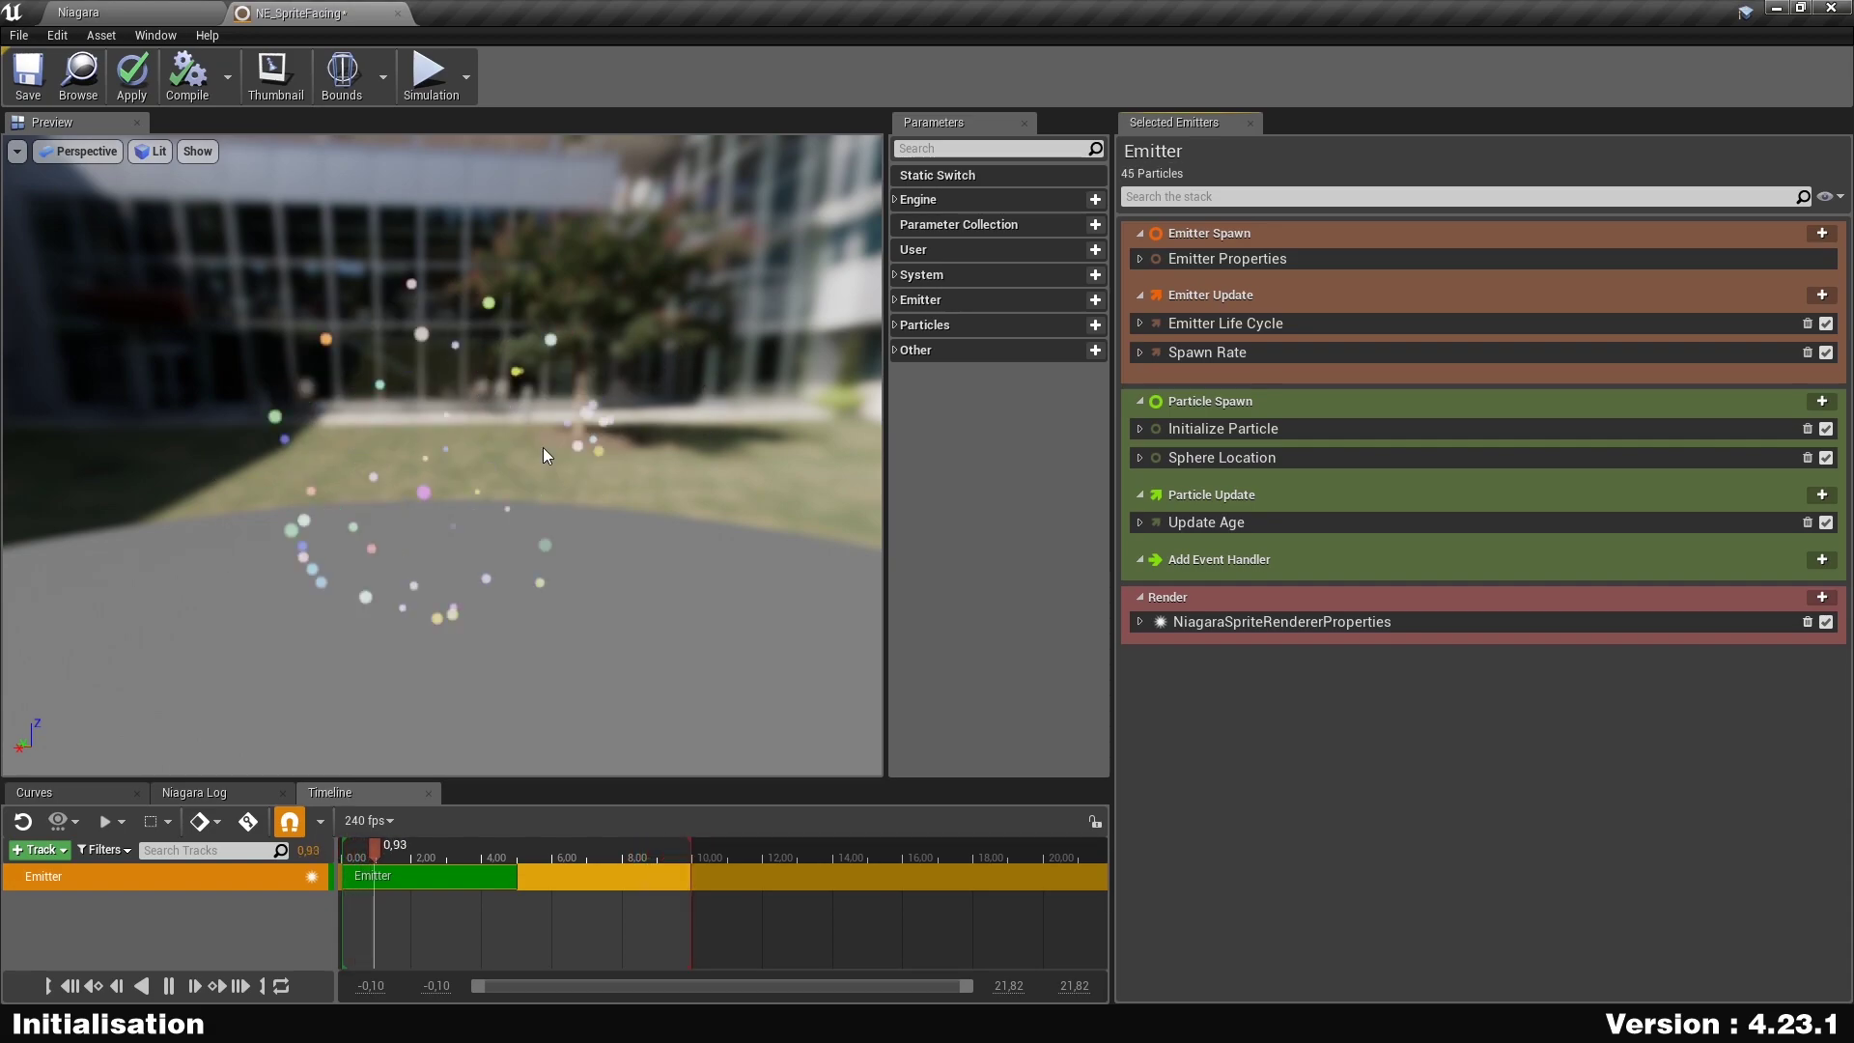
Add a Solve Forces and Velocity module to the Particle Update group and collapse it.
{"action": "left_click", "coordinate": [1821, 495]}
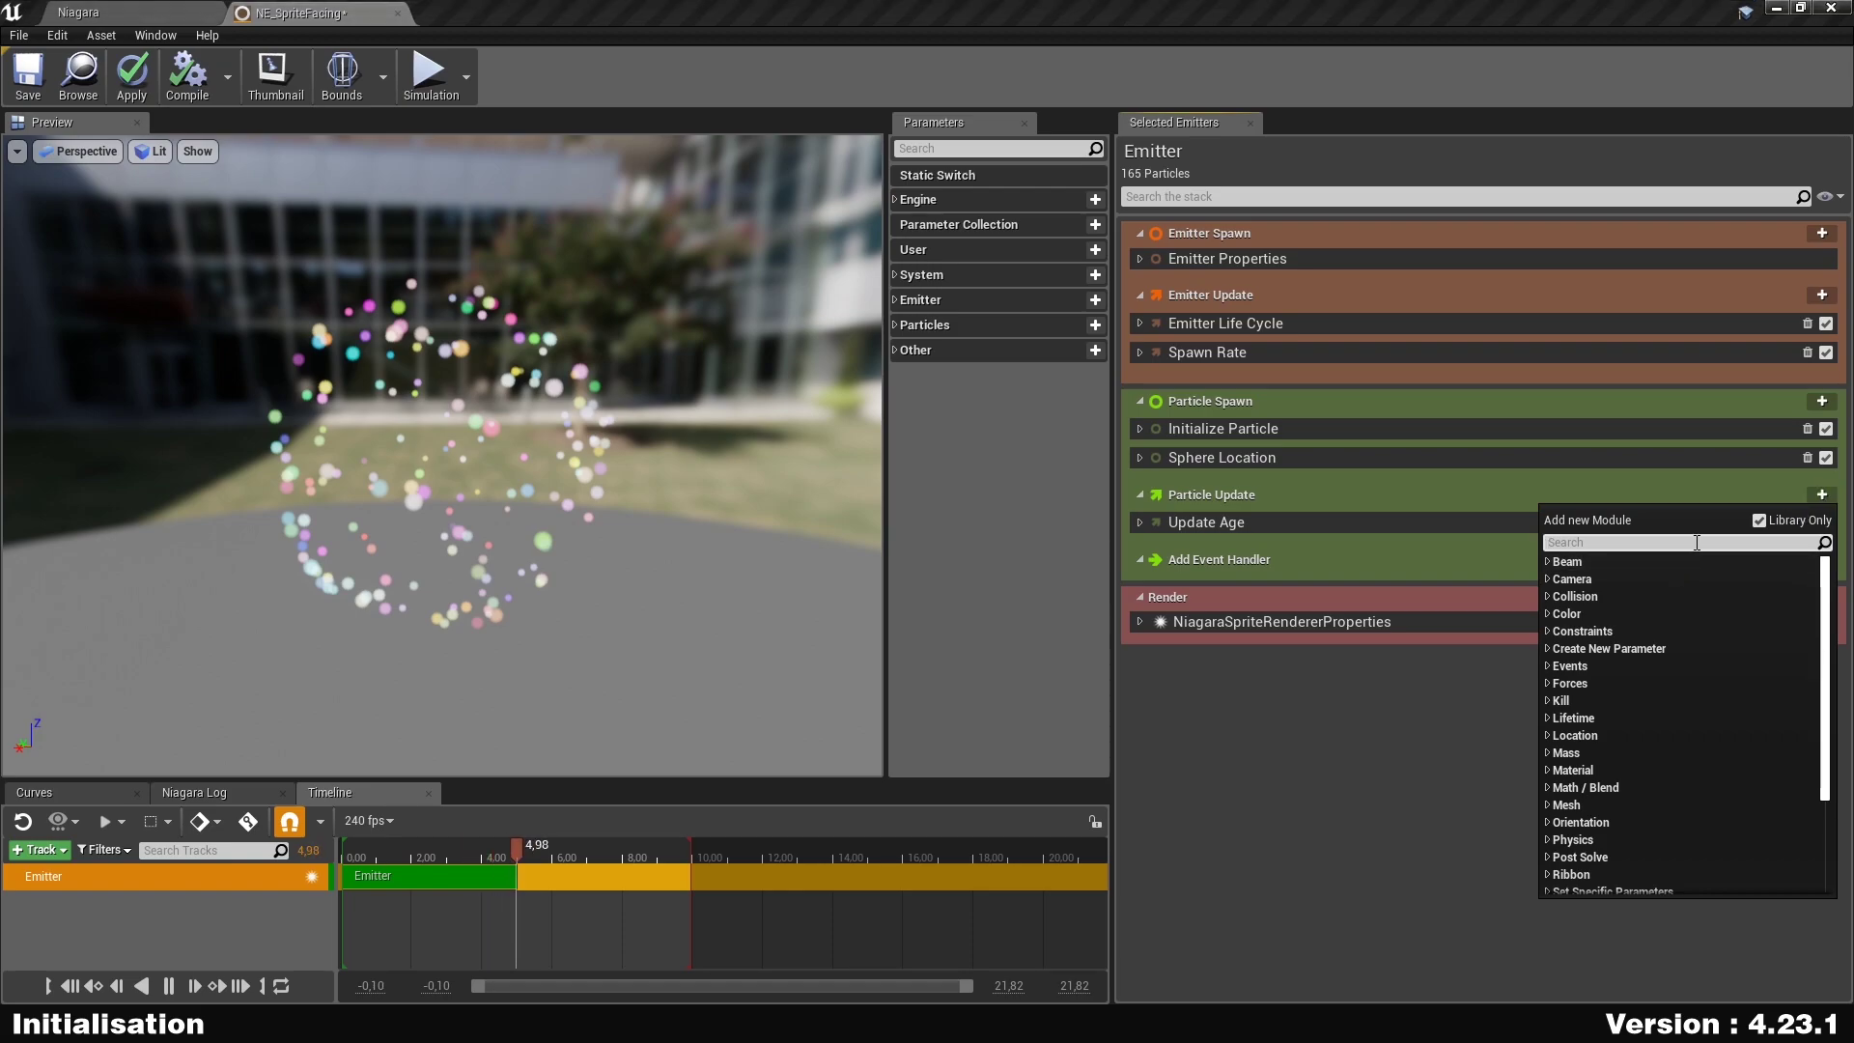
{"action": "type", "text": "solve"}
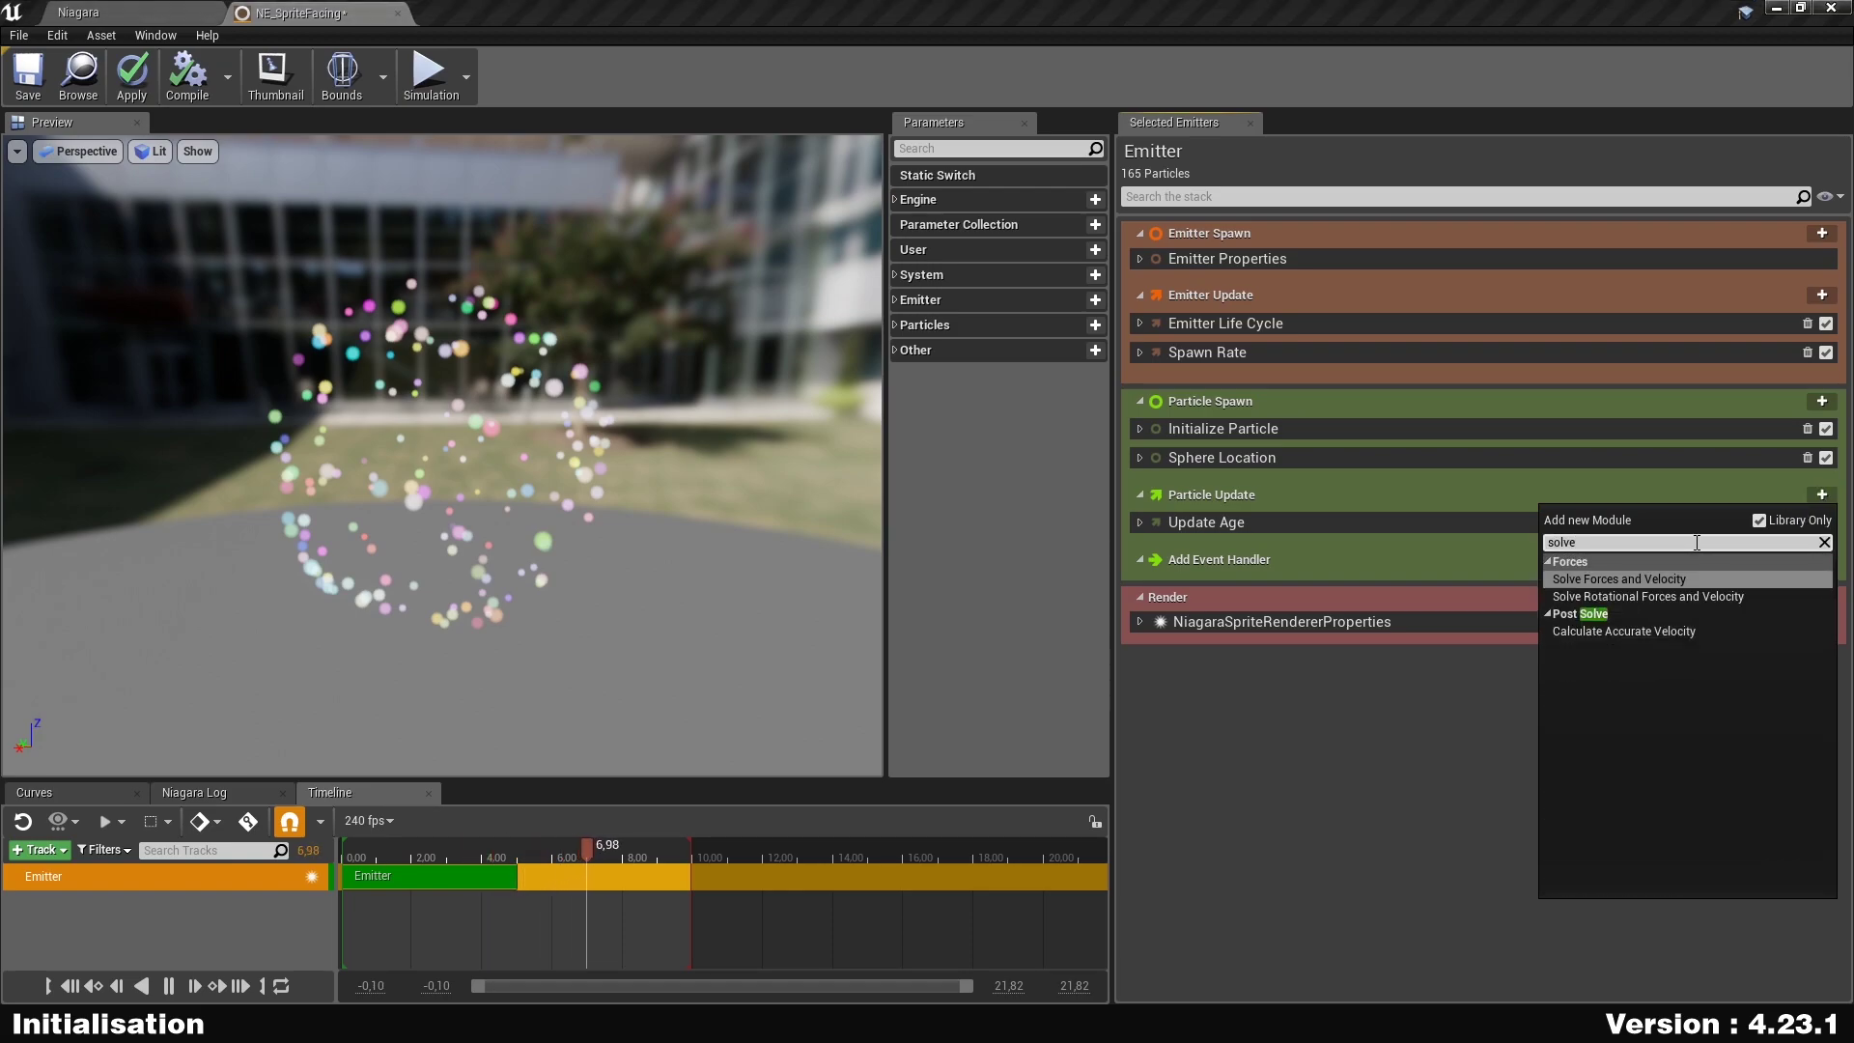
{"action": "key", "text": "Return"}
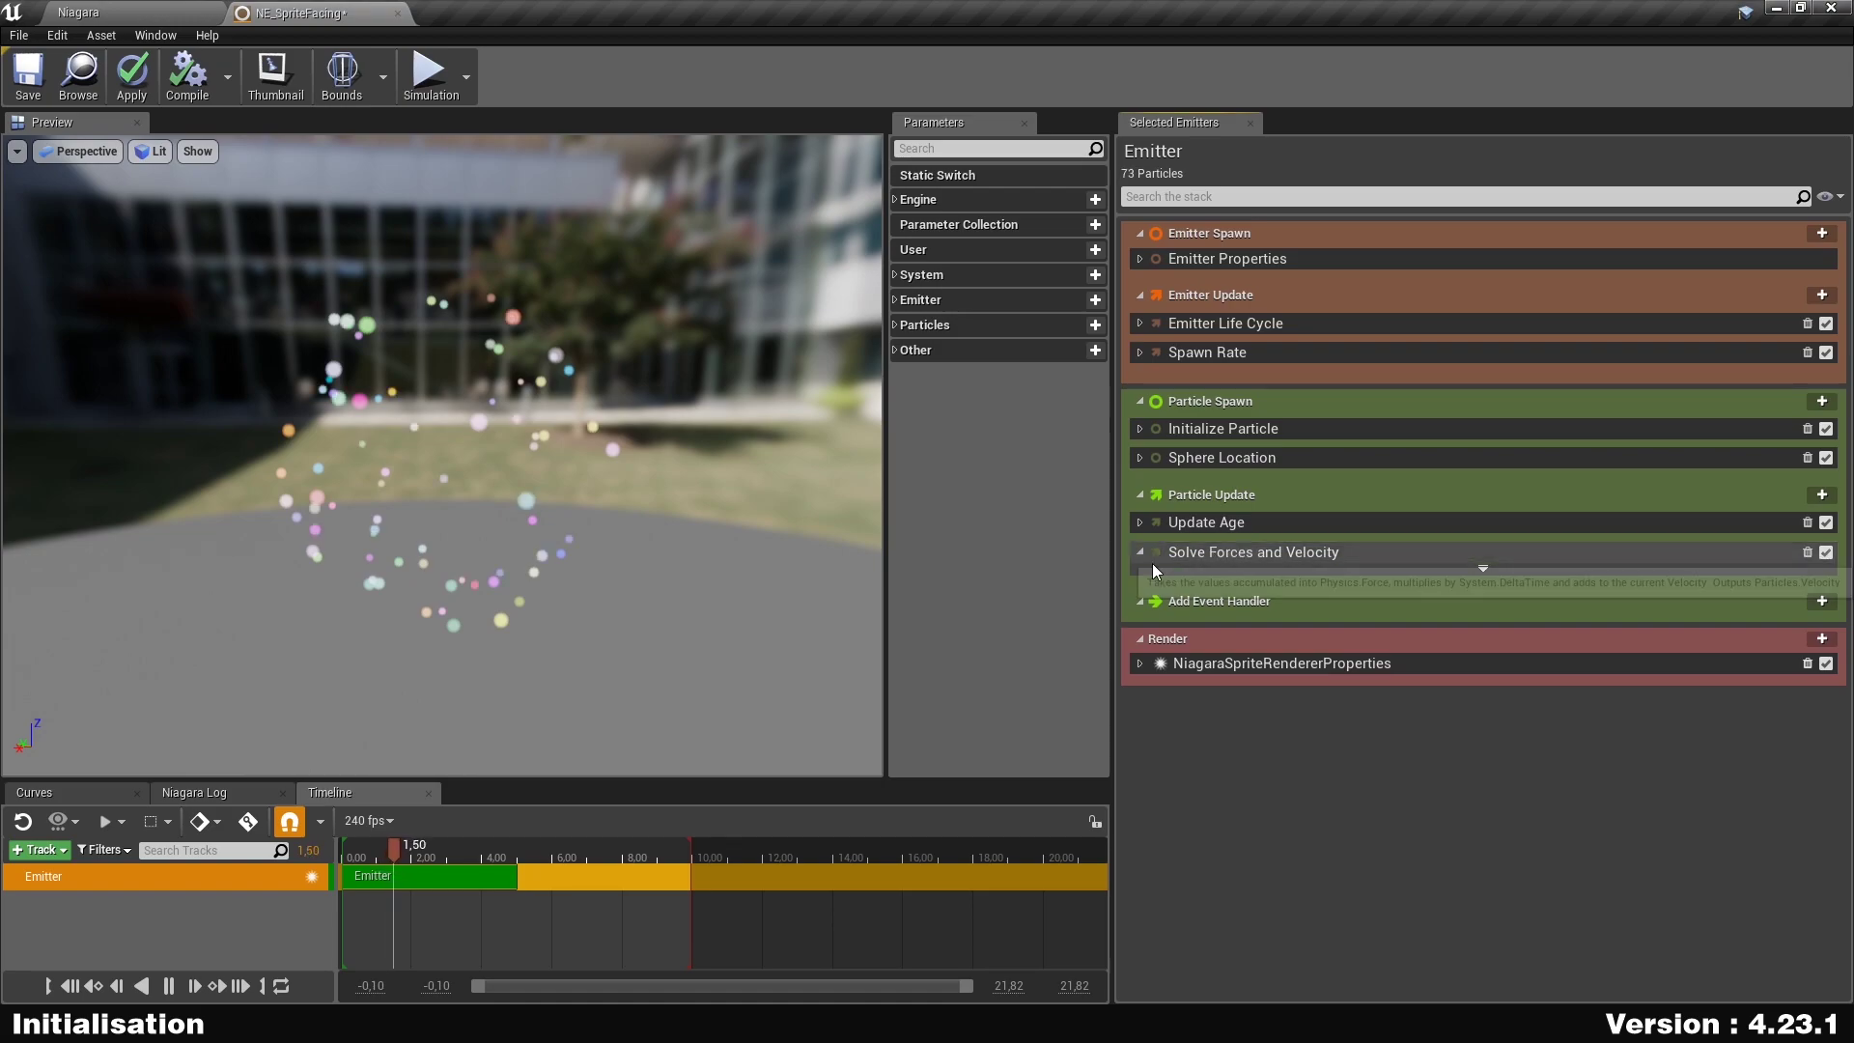
{"action": "left_click", "coordinate": [1135, 553]}
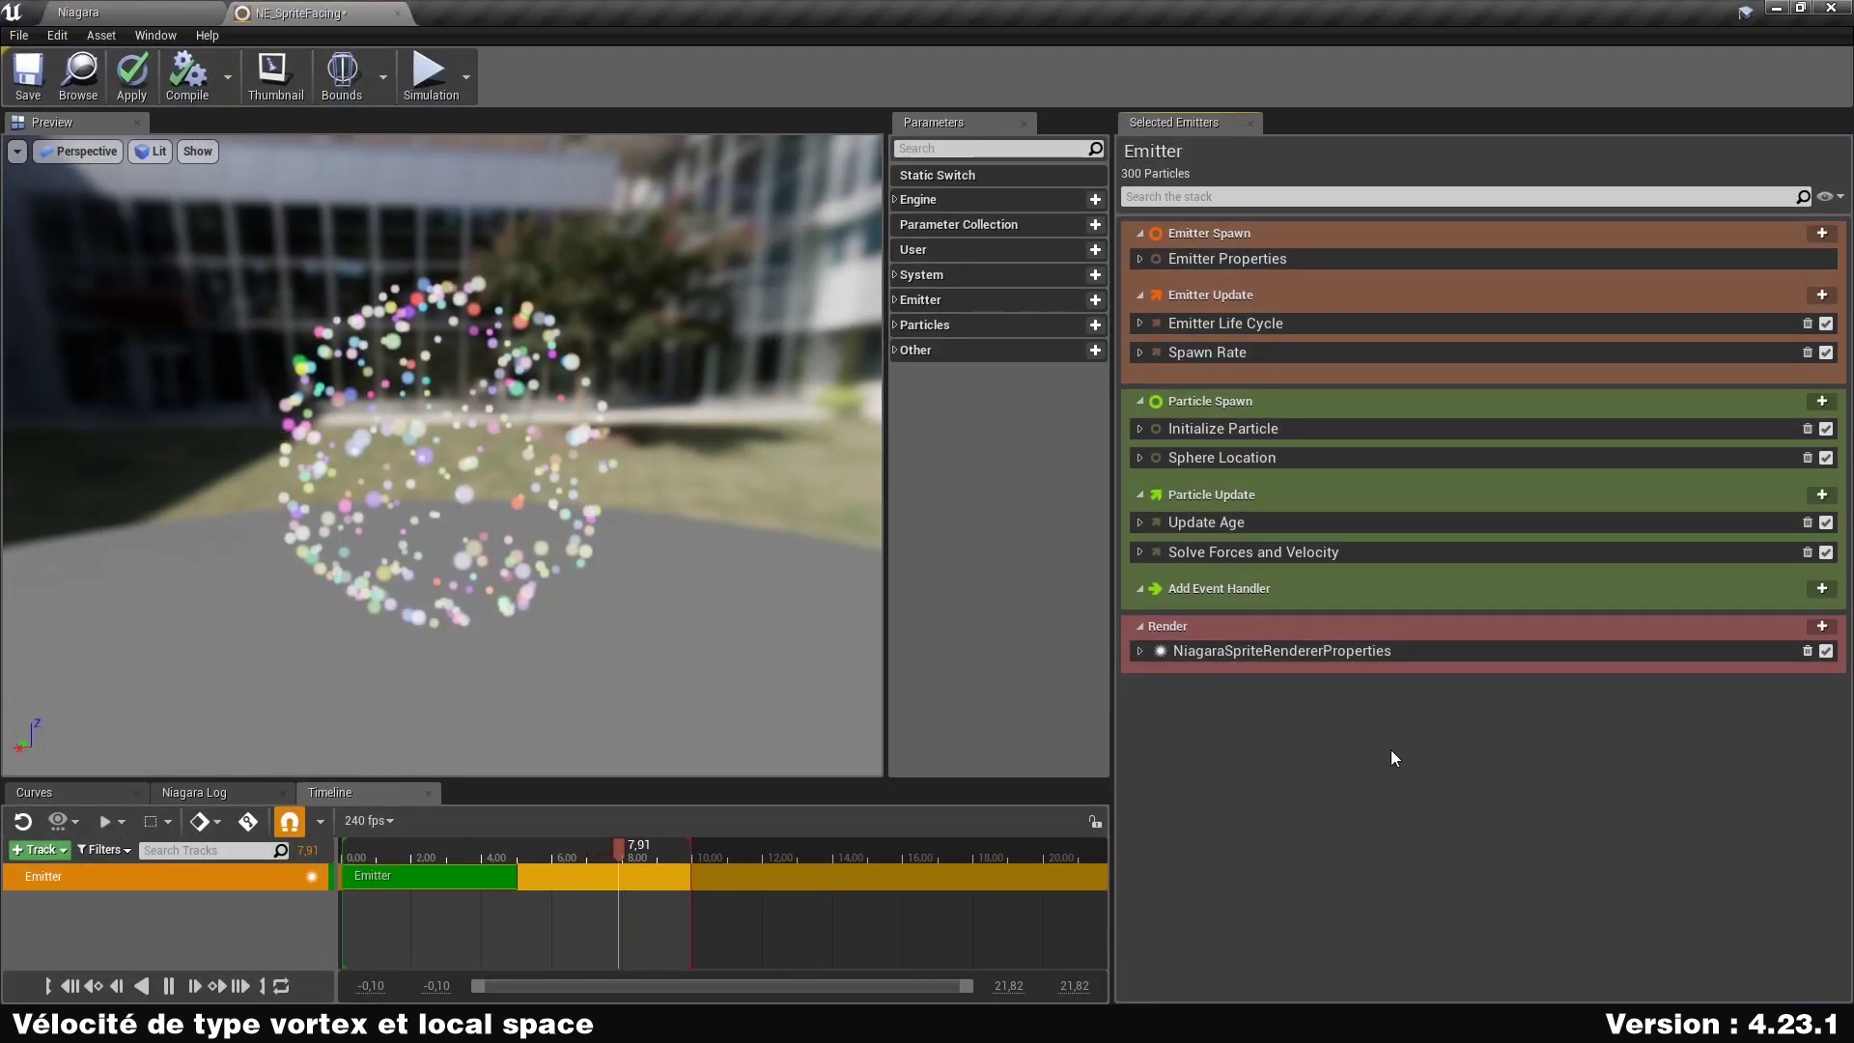
Add a Vortex Velocity module to the Particle Update group and move it above Solve Forces and Velocity.
{"action": "left_click", "coordinate": [1822, 495]}
{"action": "type", "text": "vortex"}
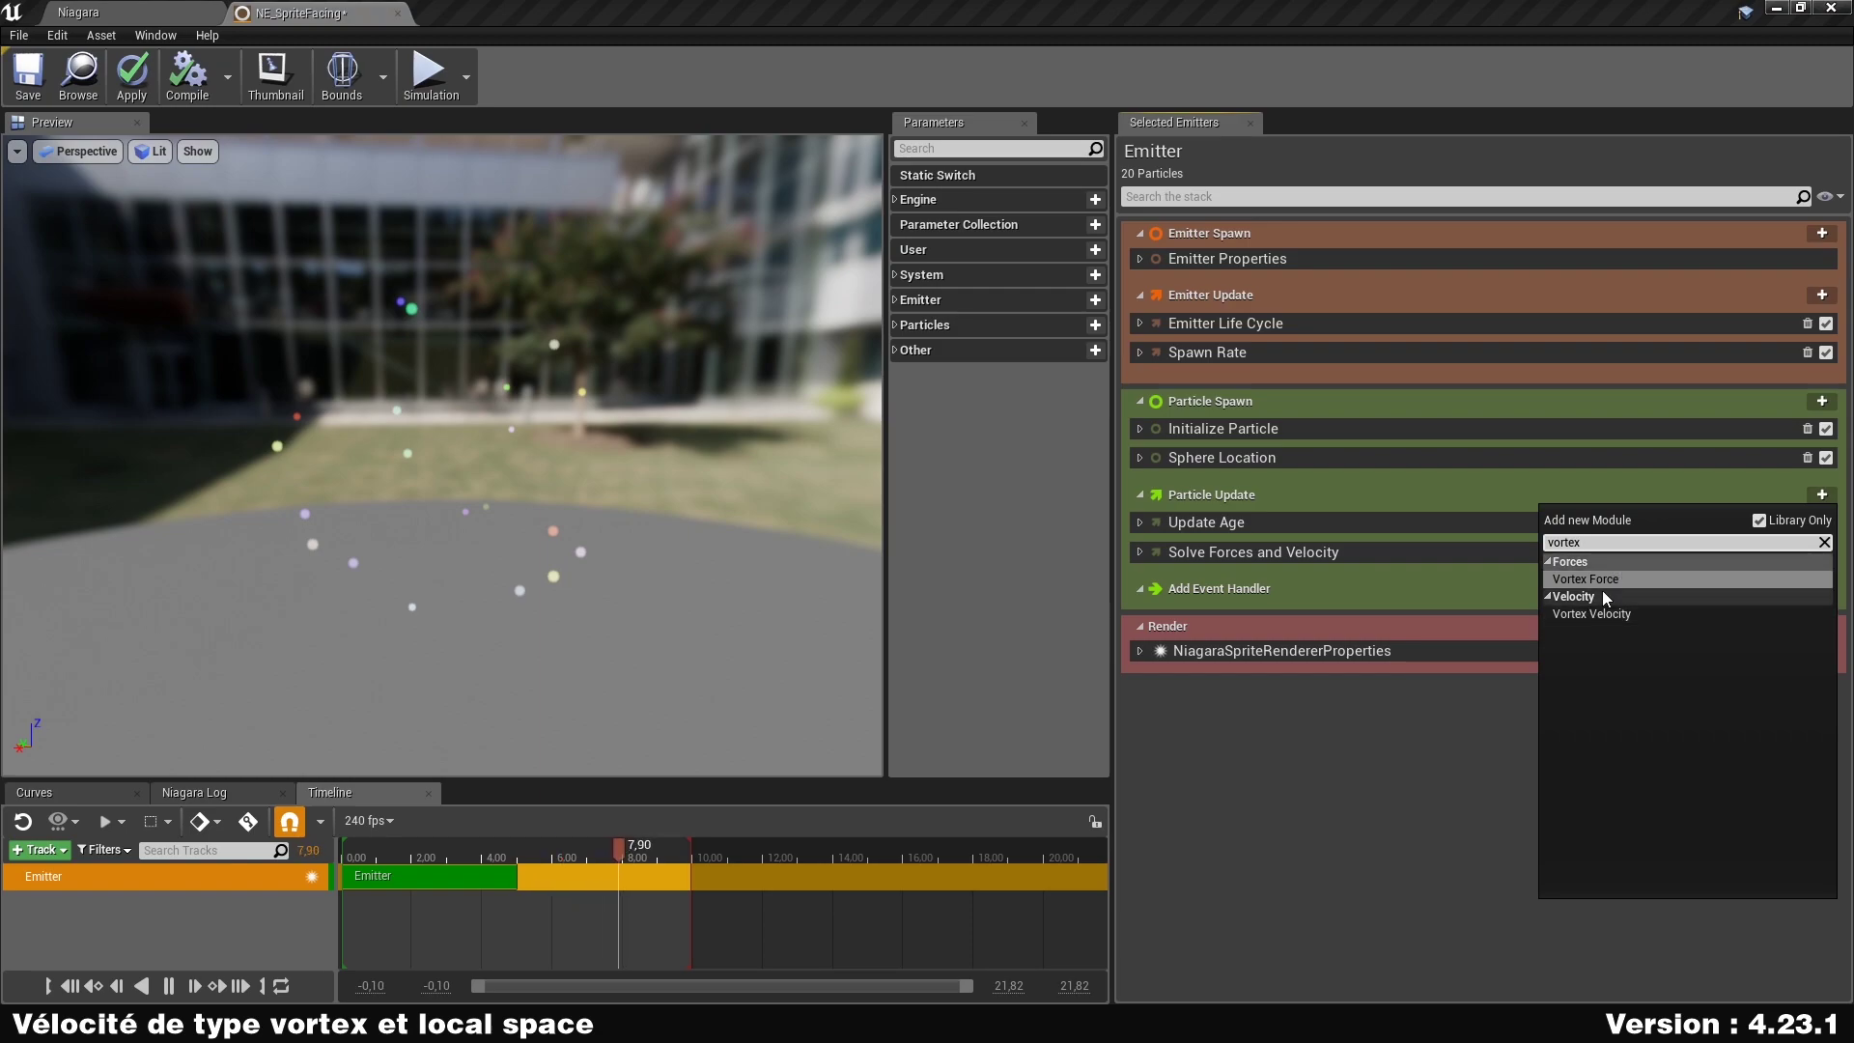
{"action": "left_click", "coordinate": [1593, 614]}
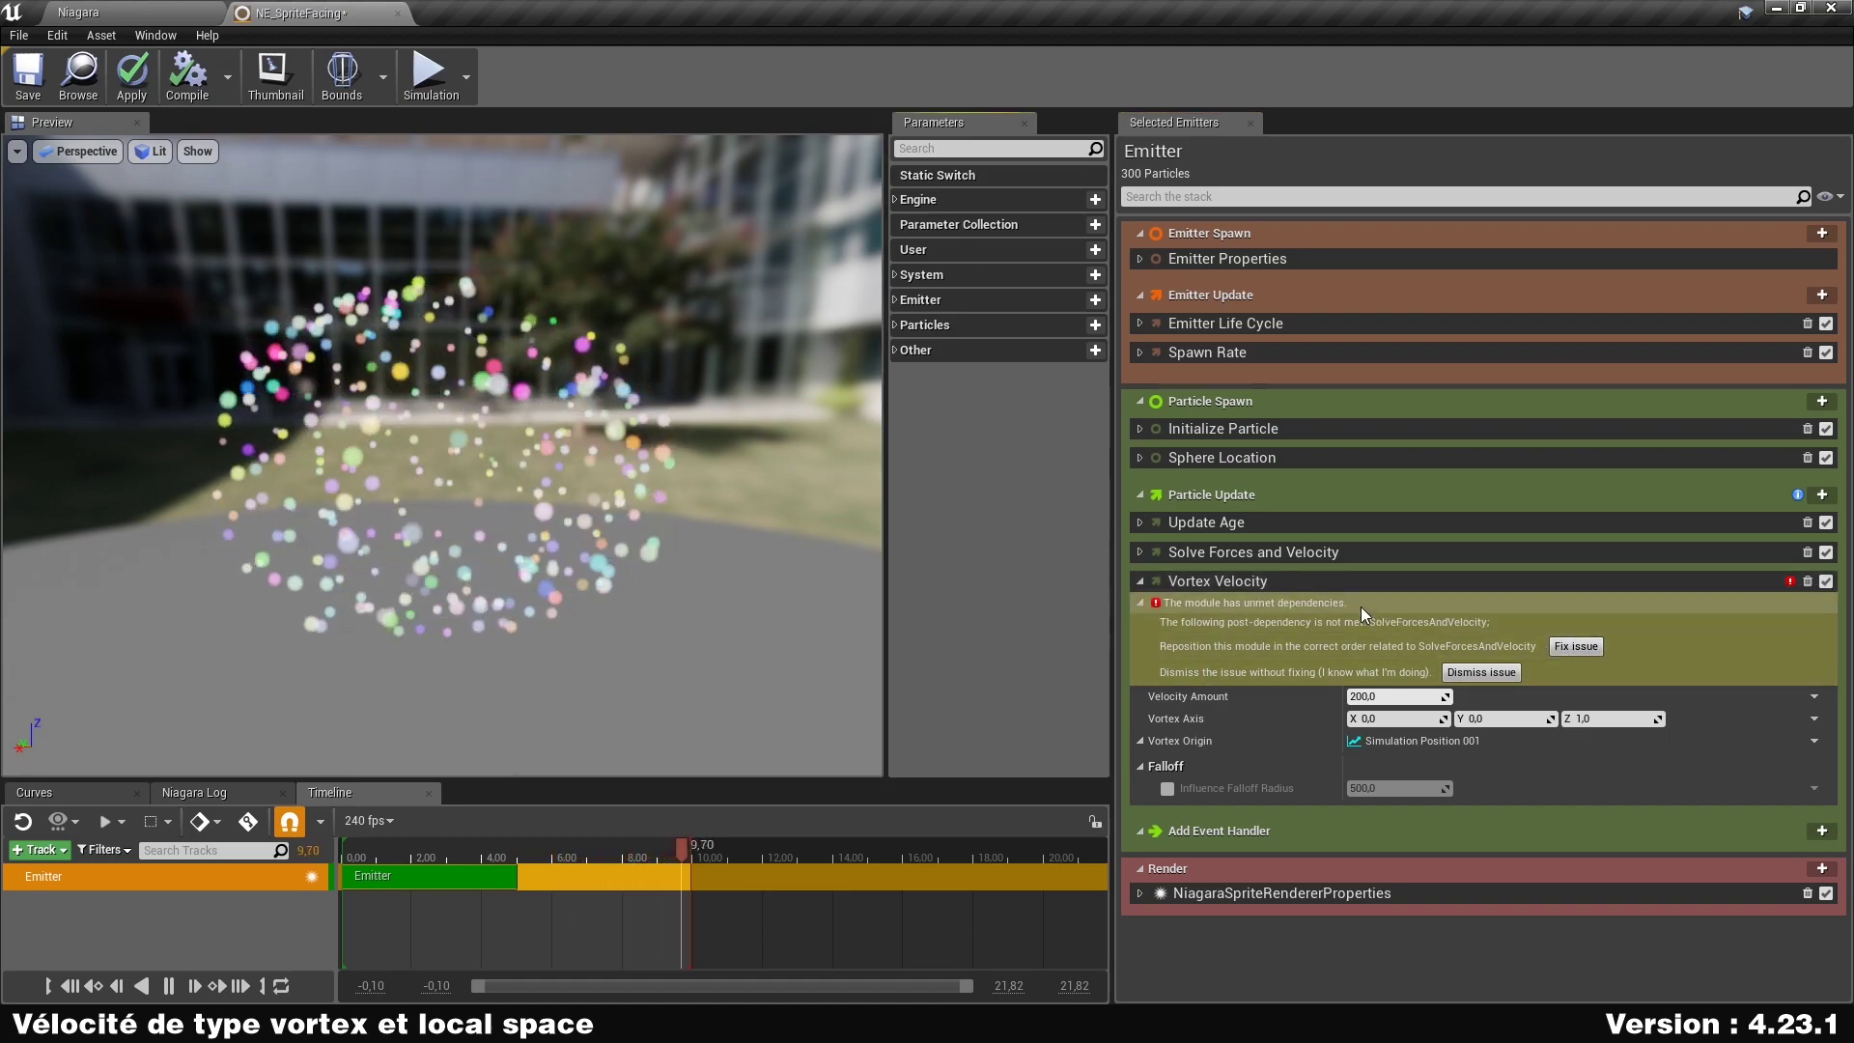
{"action": "left_click_drag", "start_coordinate": [1269, 584], "coordinate": [1278, 539]}
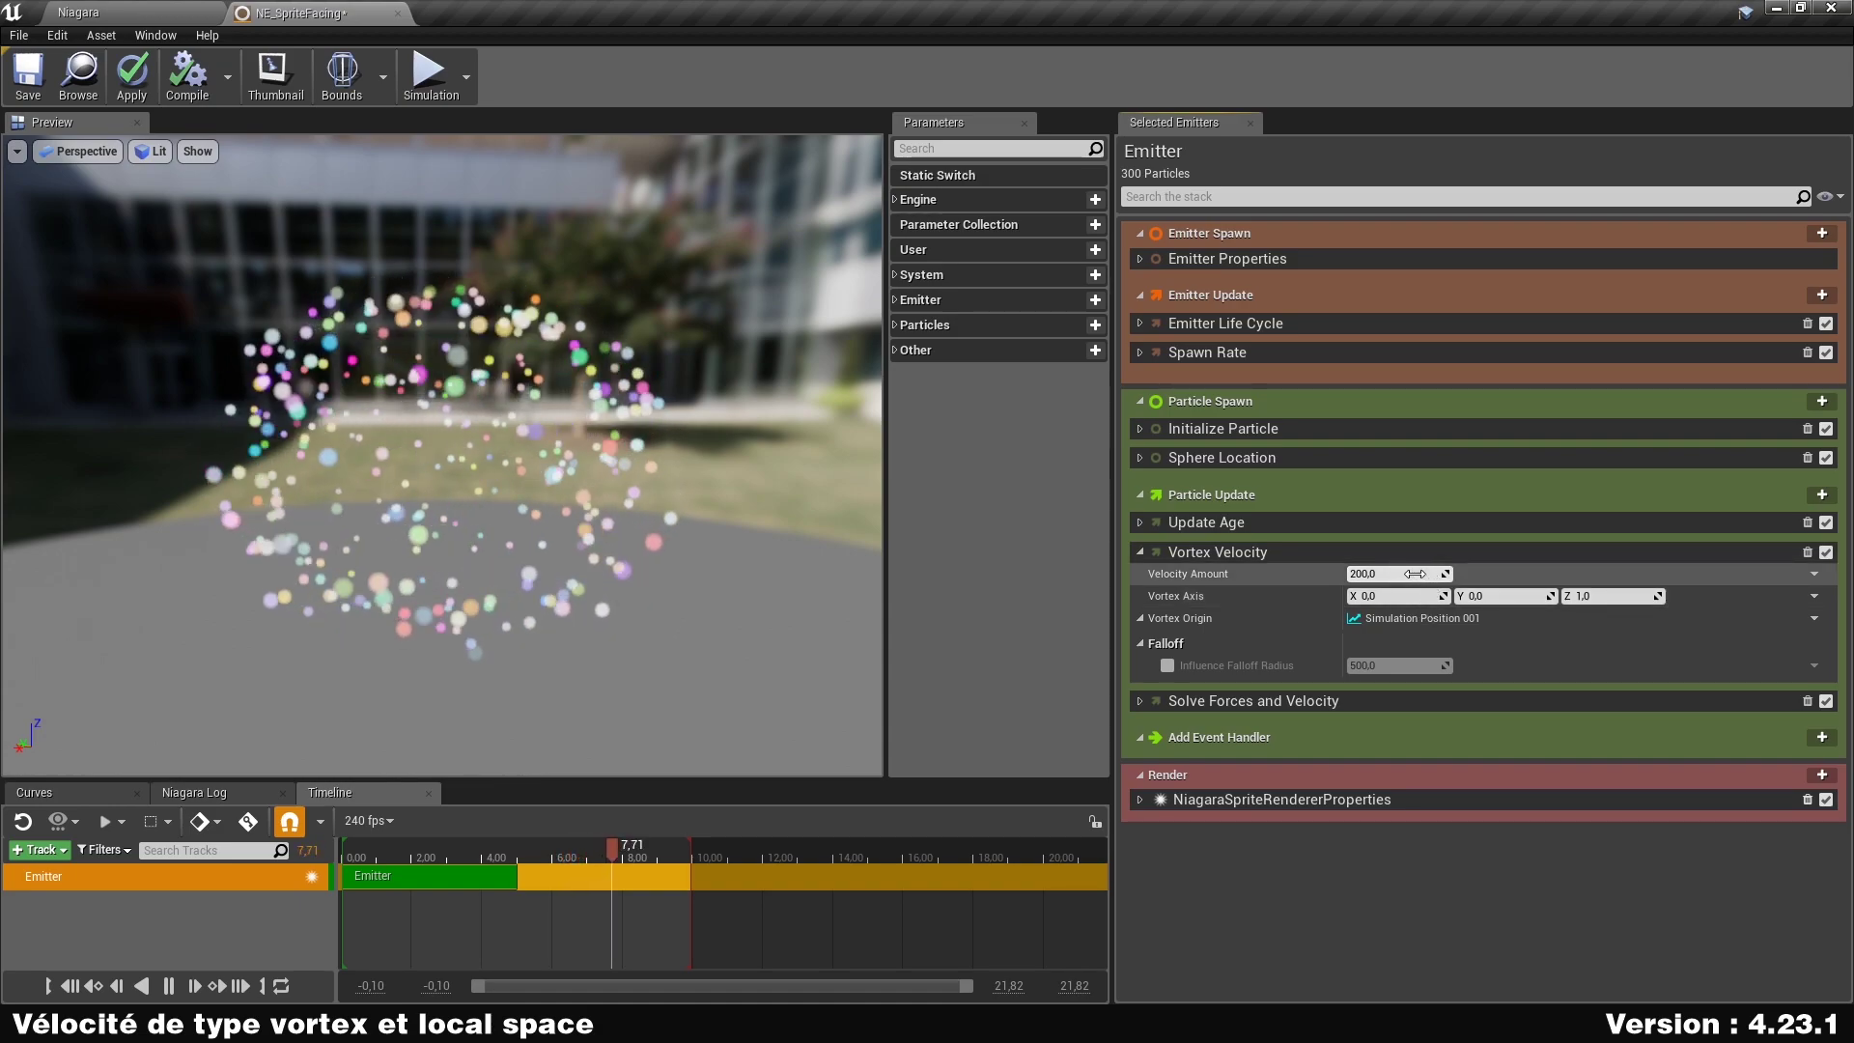
Drive Vortex Velocity's Velocity Amount with a Uniform Ranged Float, with a minimum of 50 and a maximum of 160.
{"action": "left_click", "coordinate": [1815, 575]}
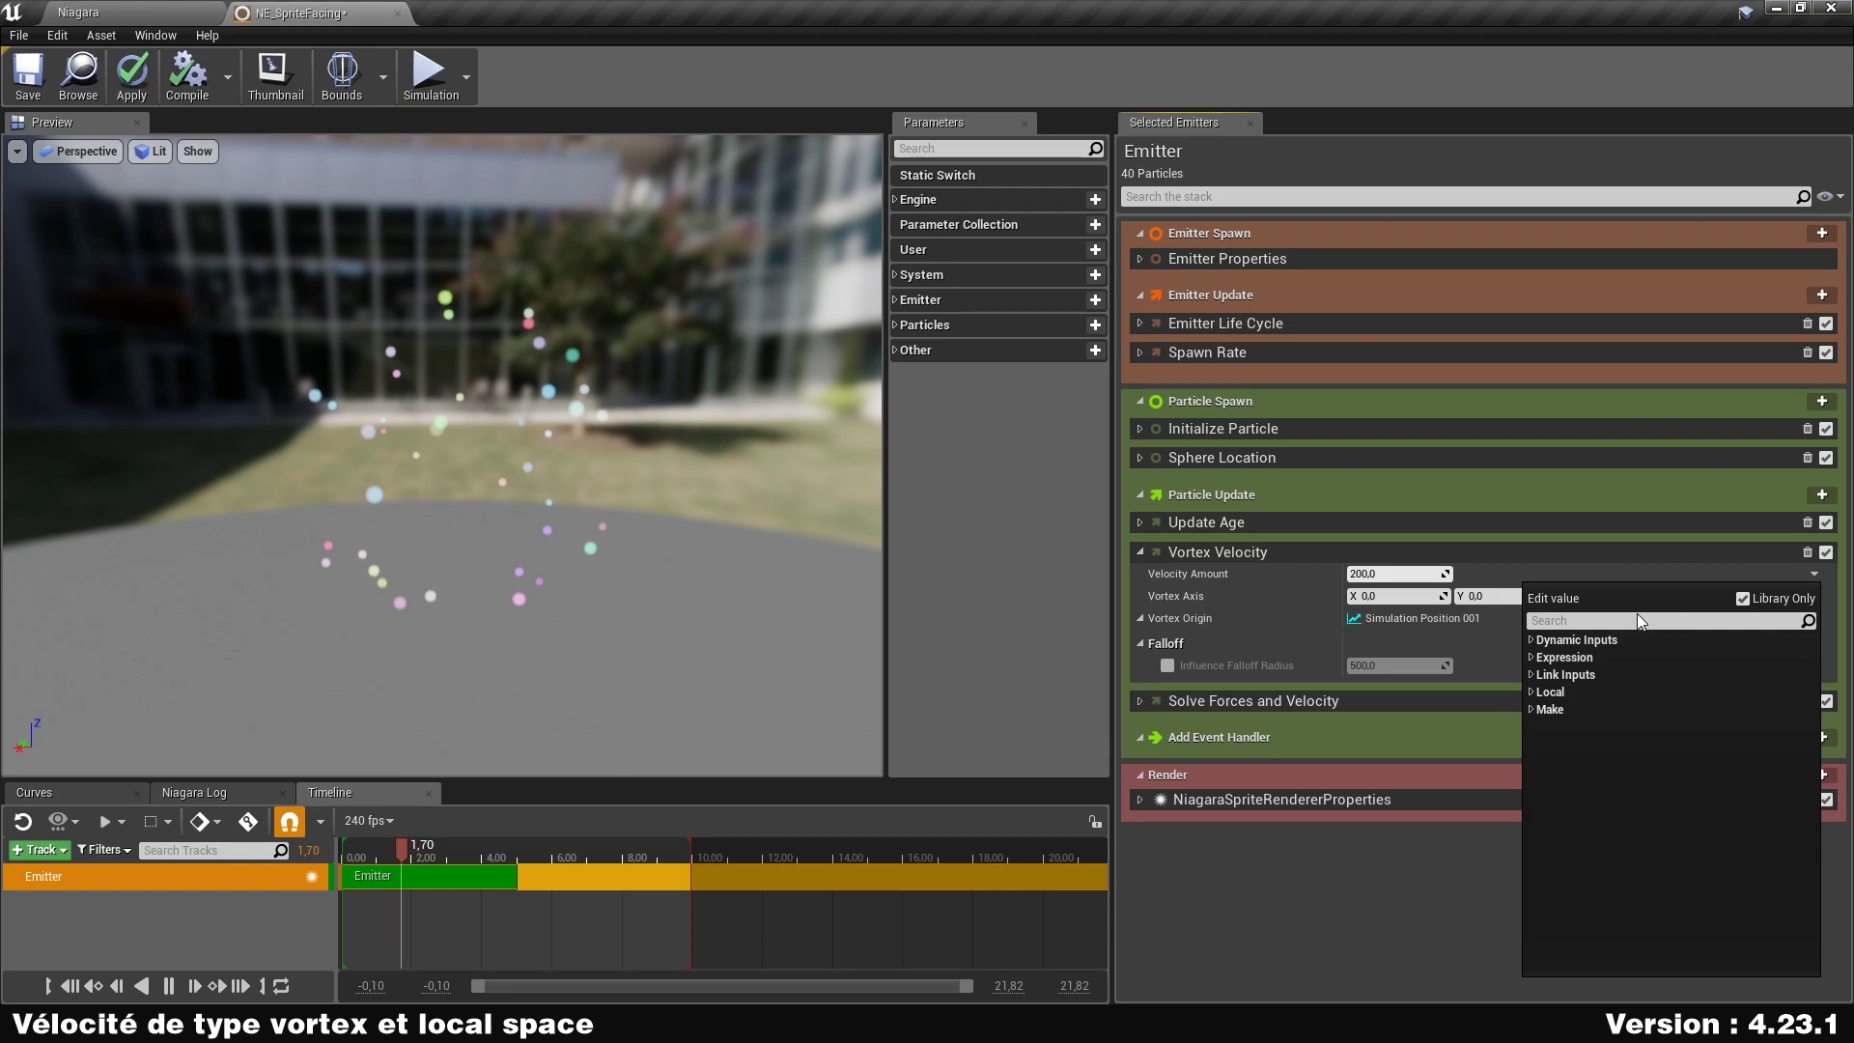
{"action": "type", "text": "u"}
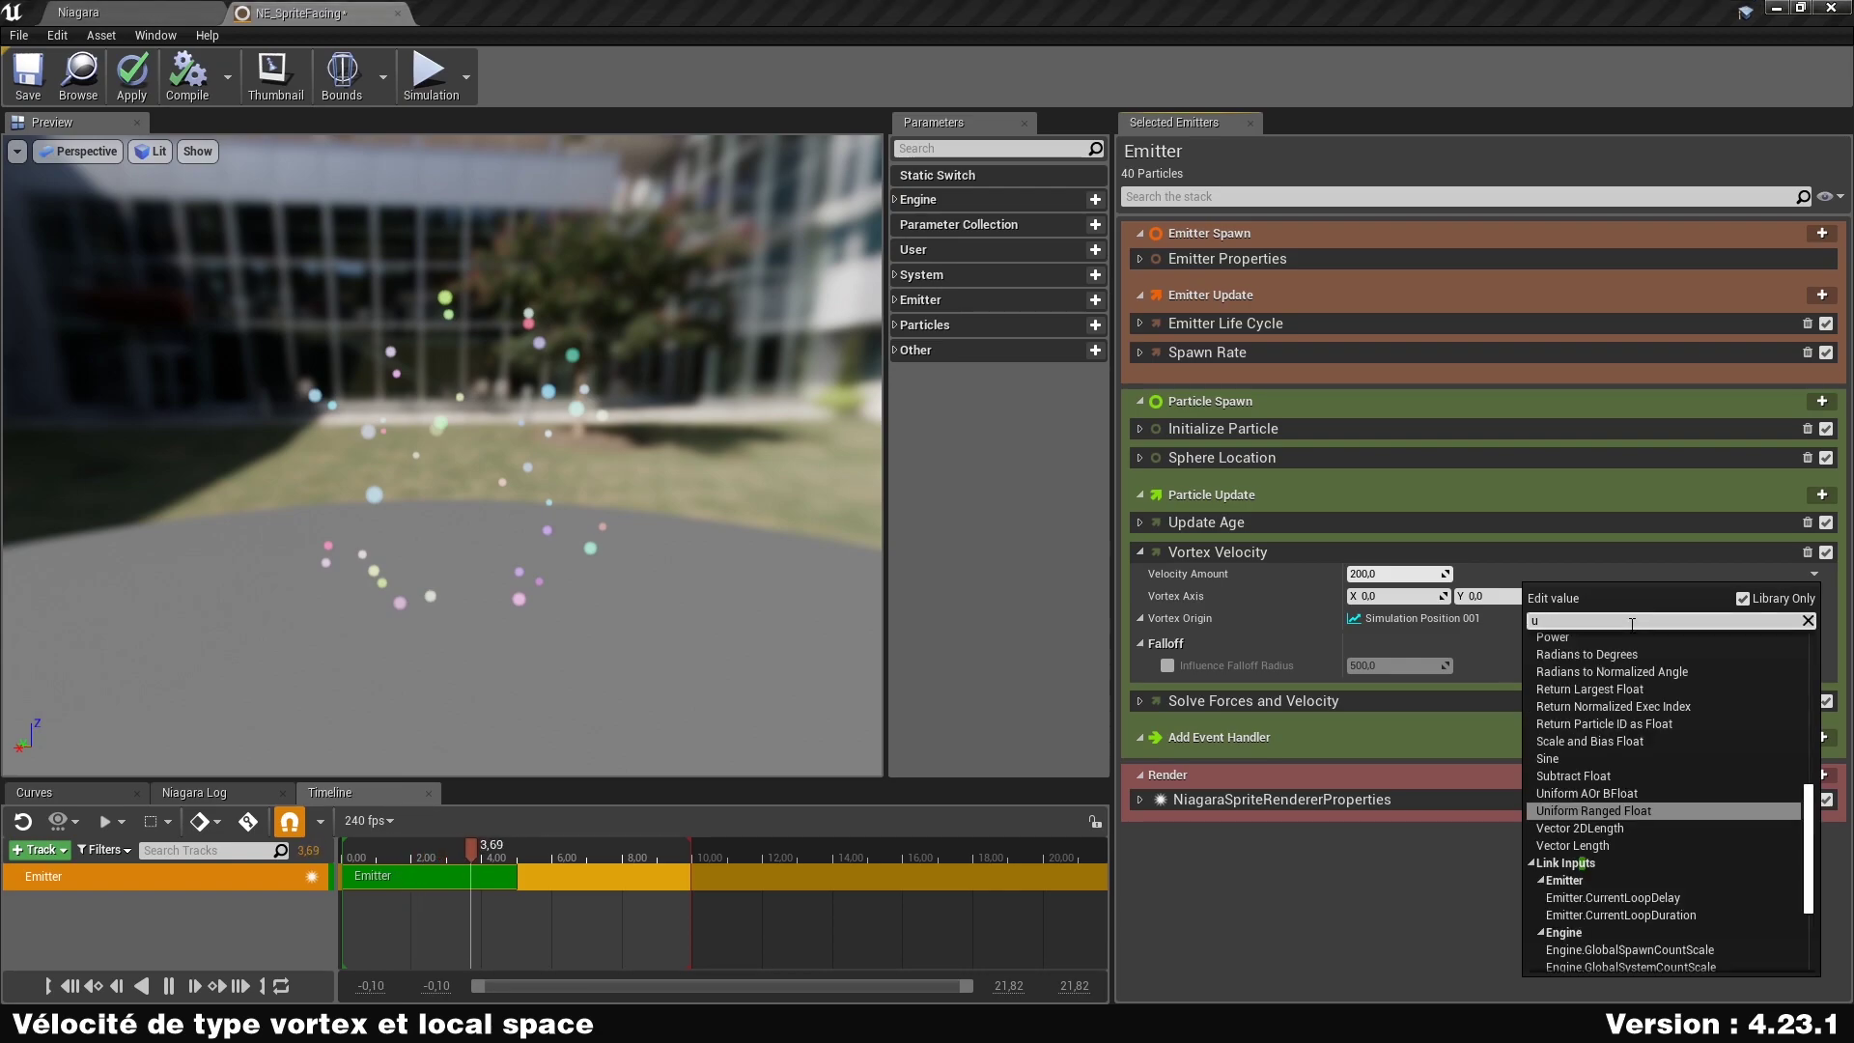
{"action": "type", "text": "ni"}
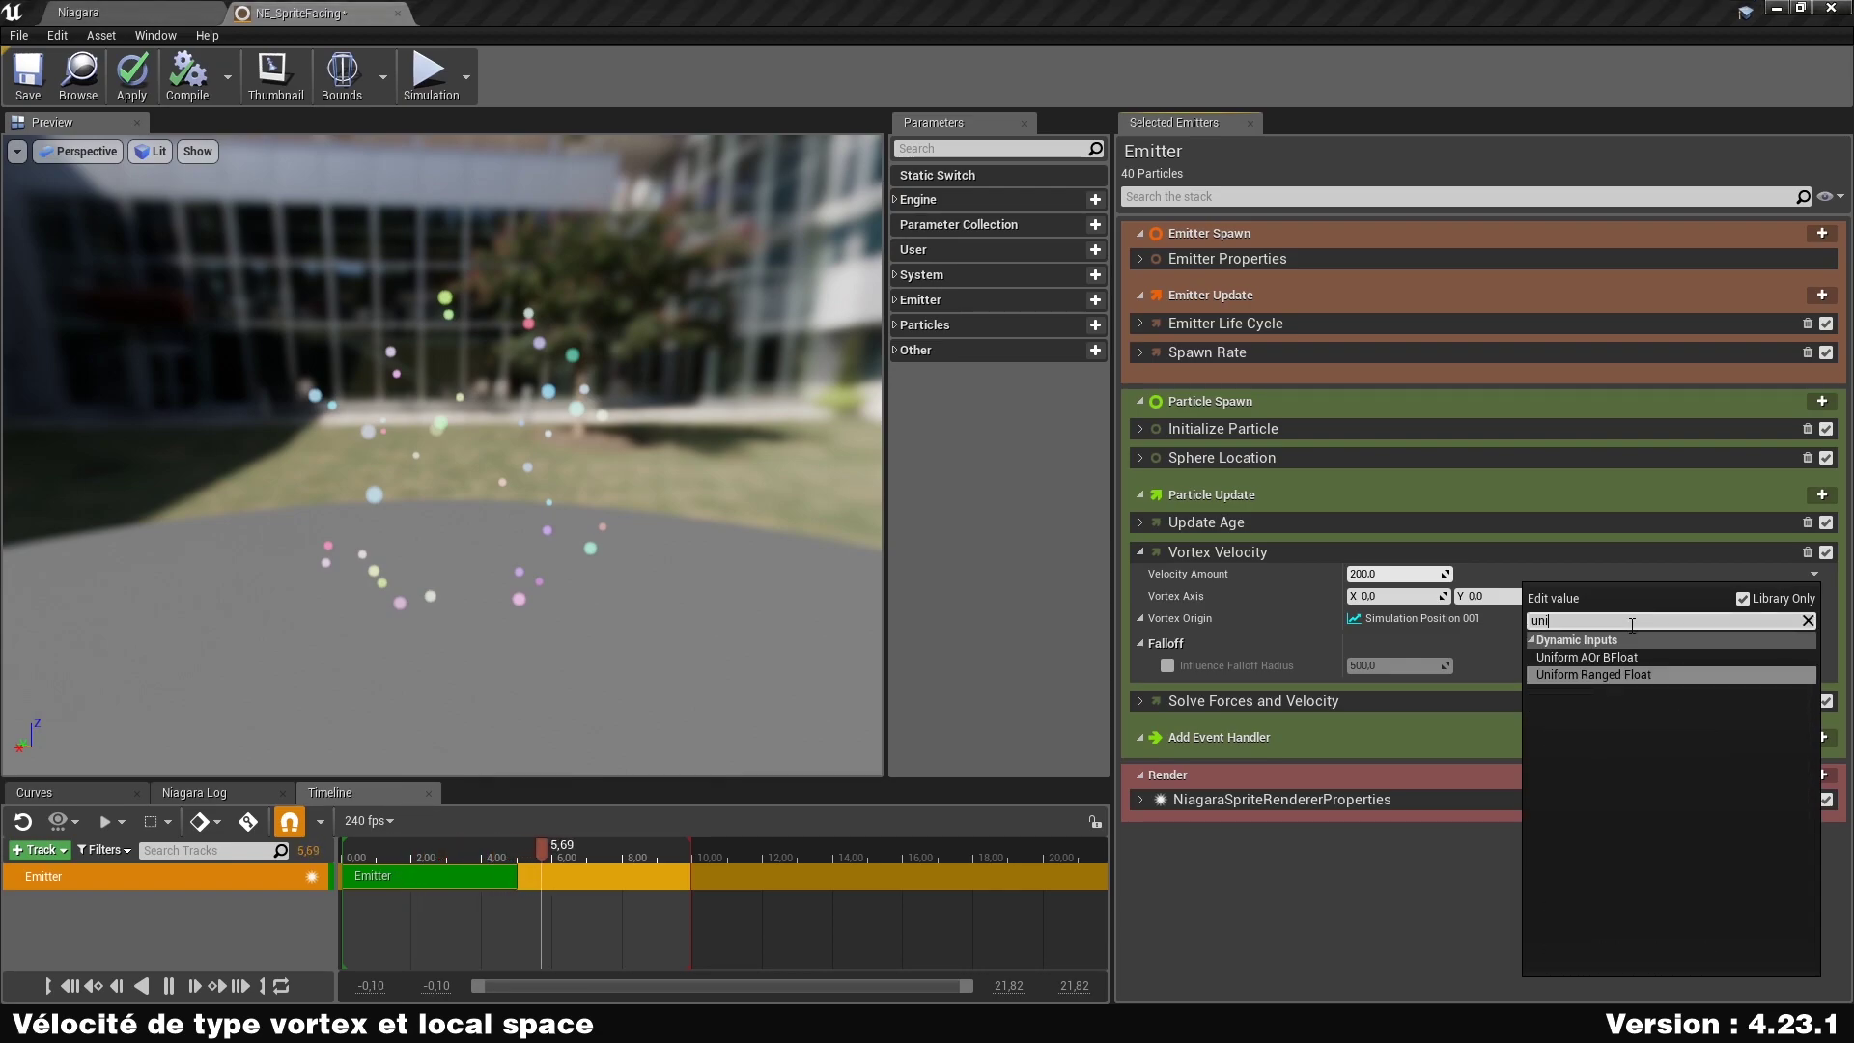
{"action": "key", "text": "Return"}
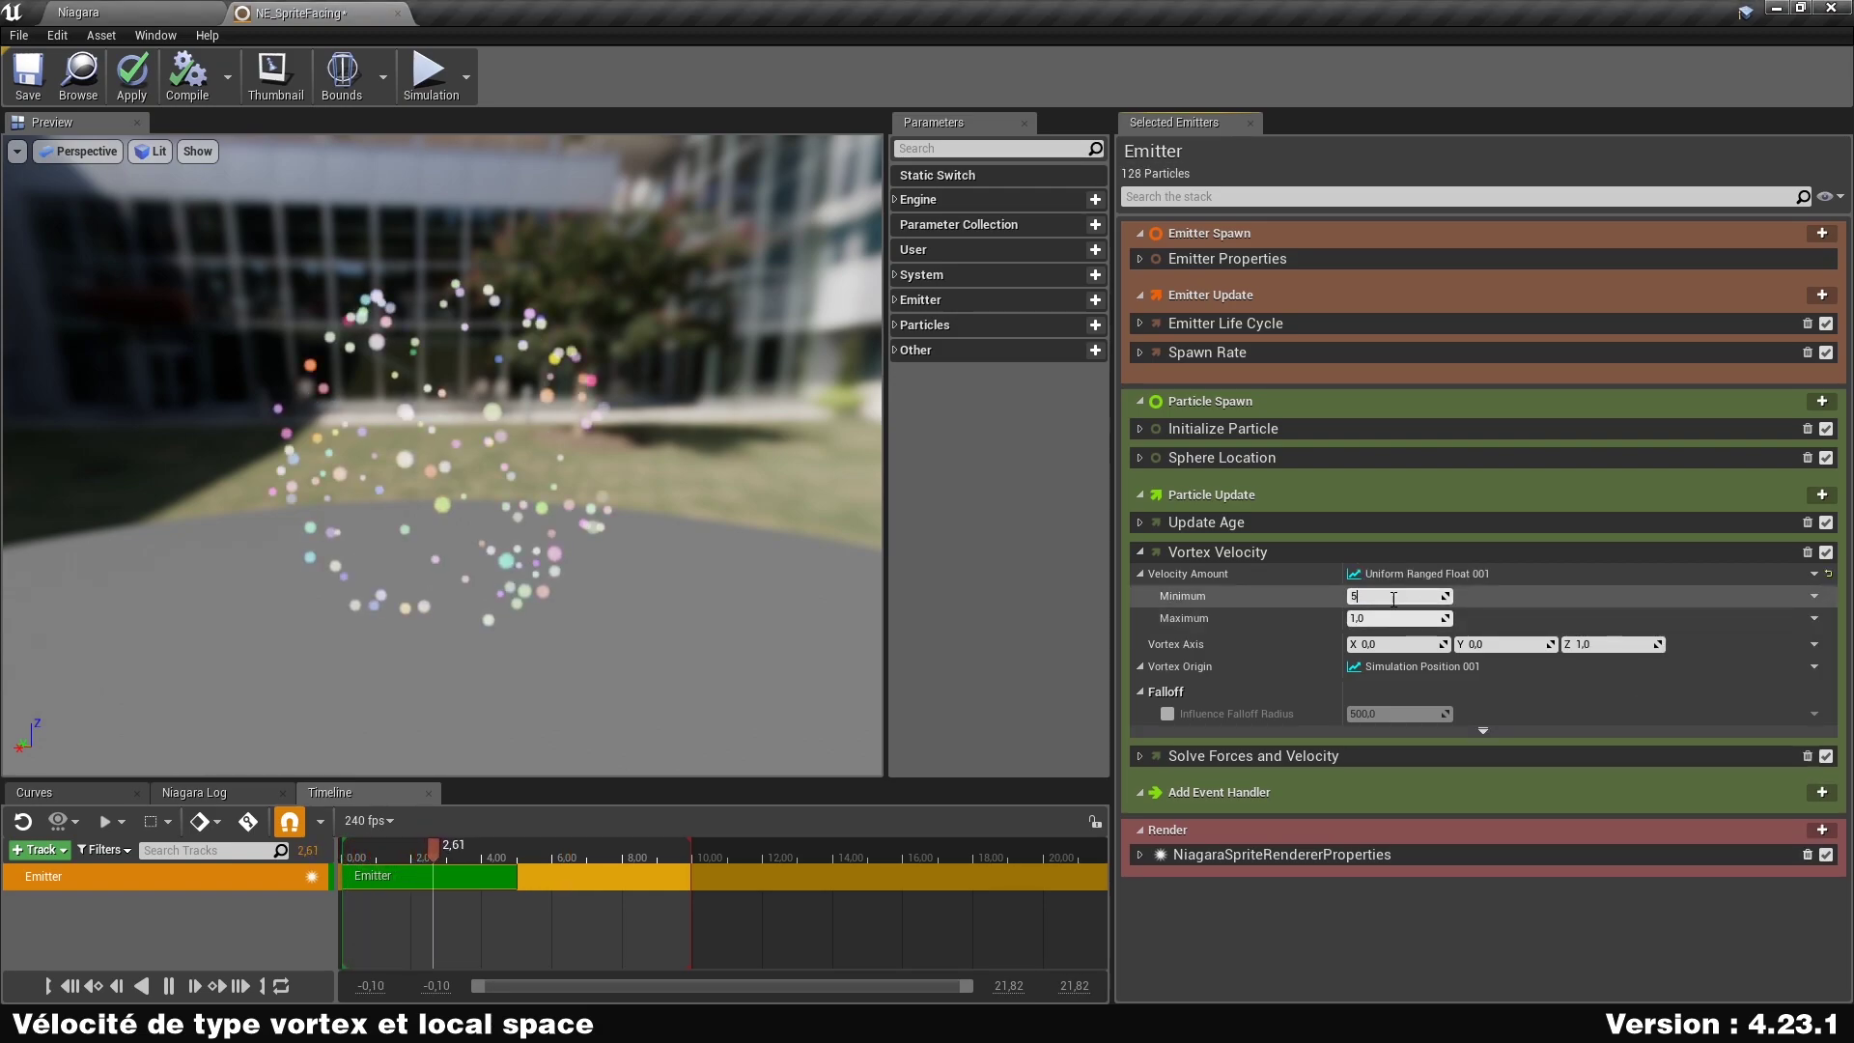
{"action": "key", "text": "Tab"}
{"action": "type", "text": "160"}
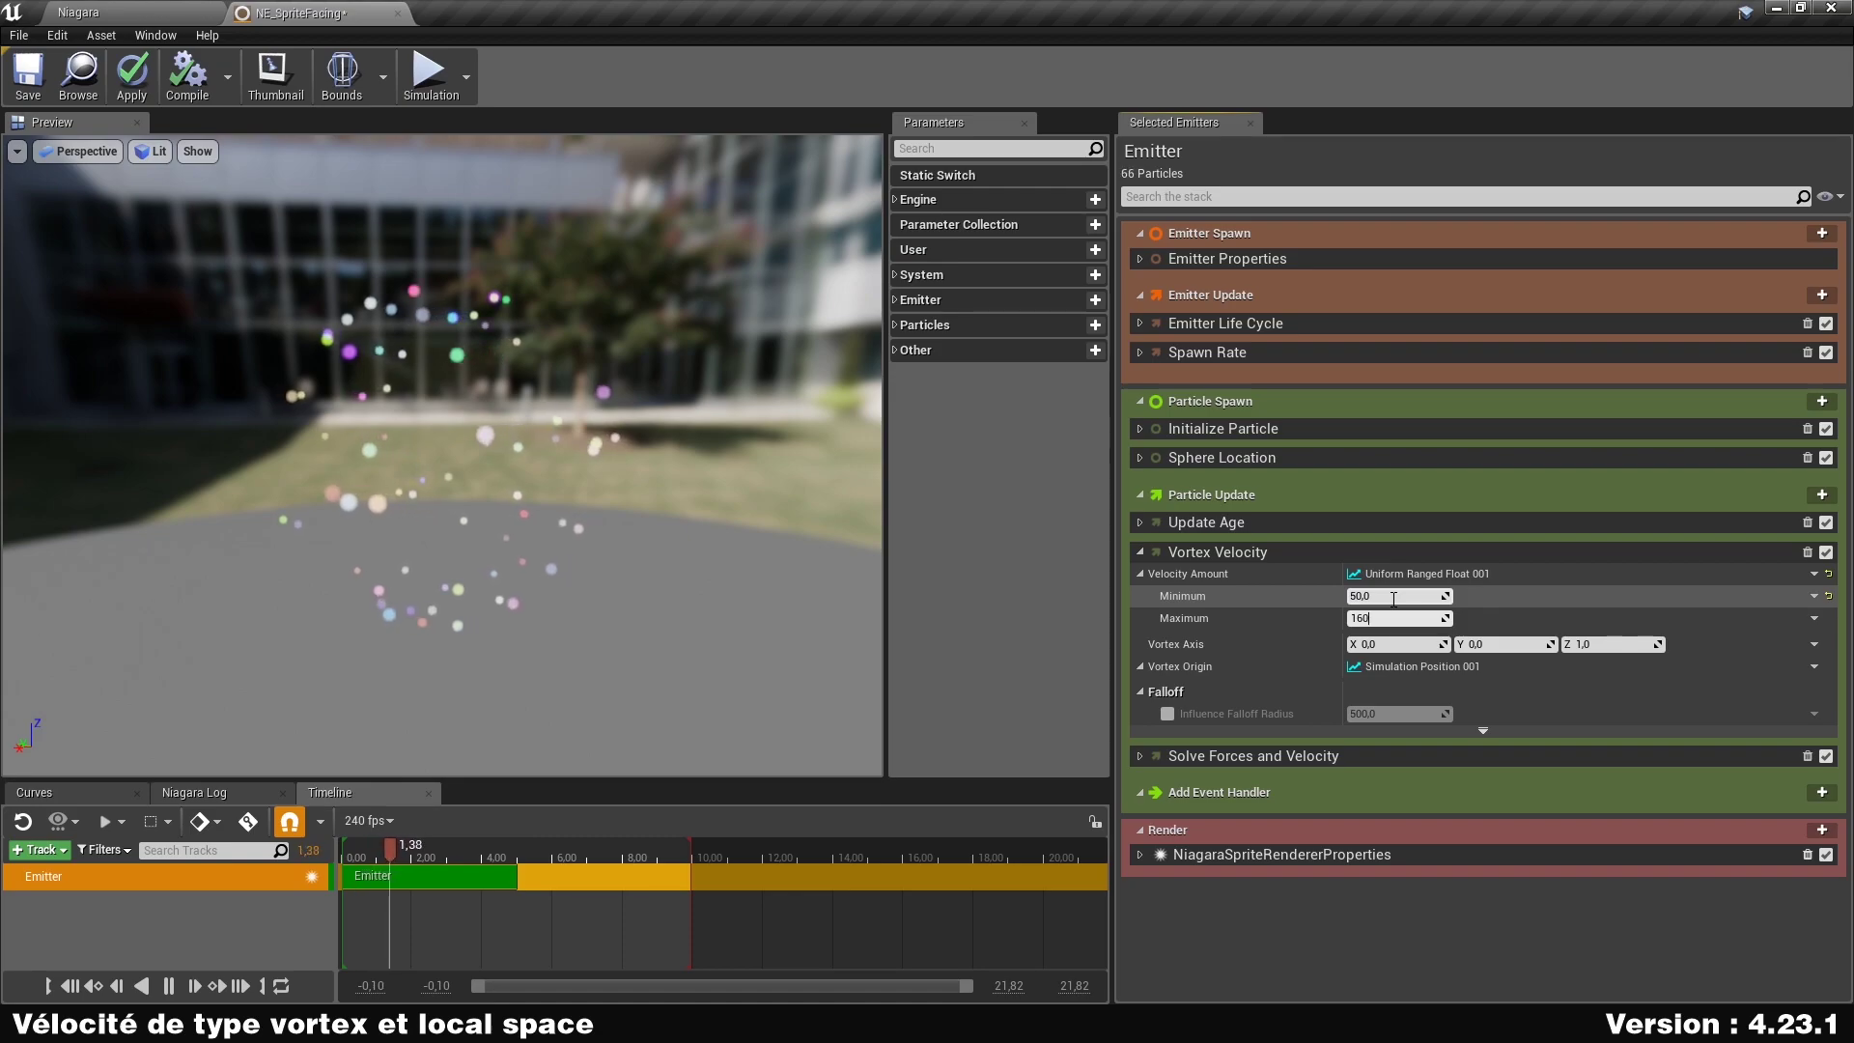
{"action": "key", "text": "Return"}
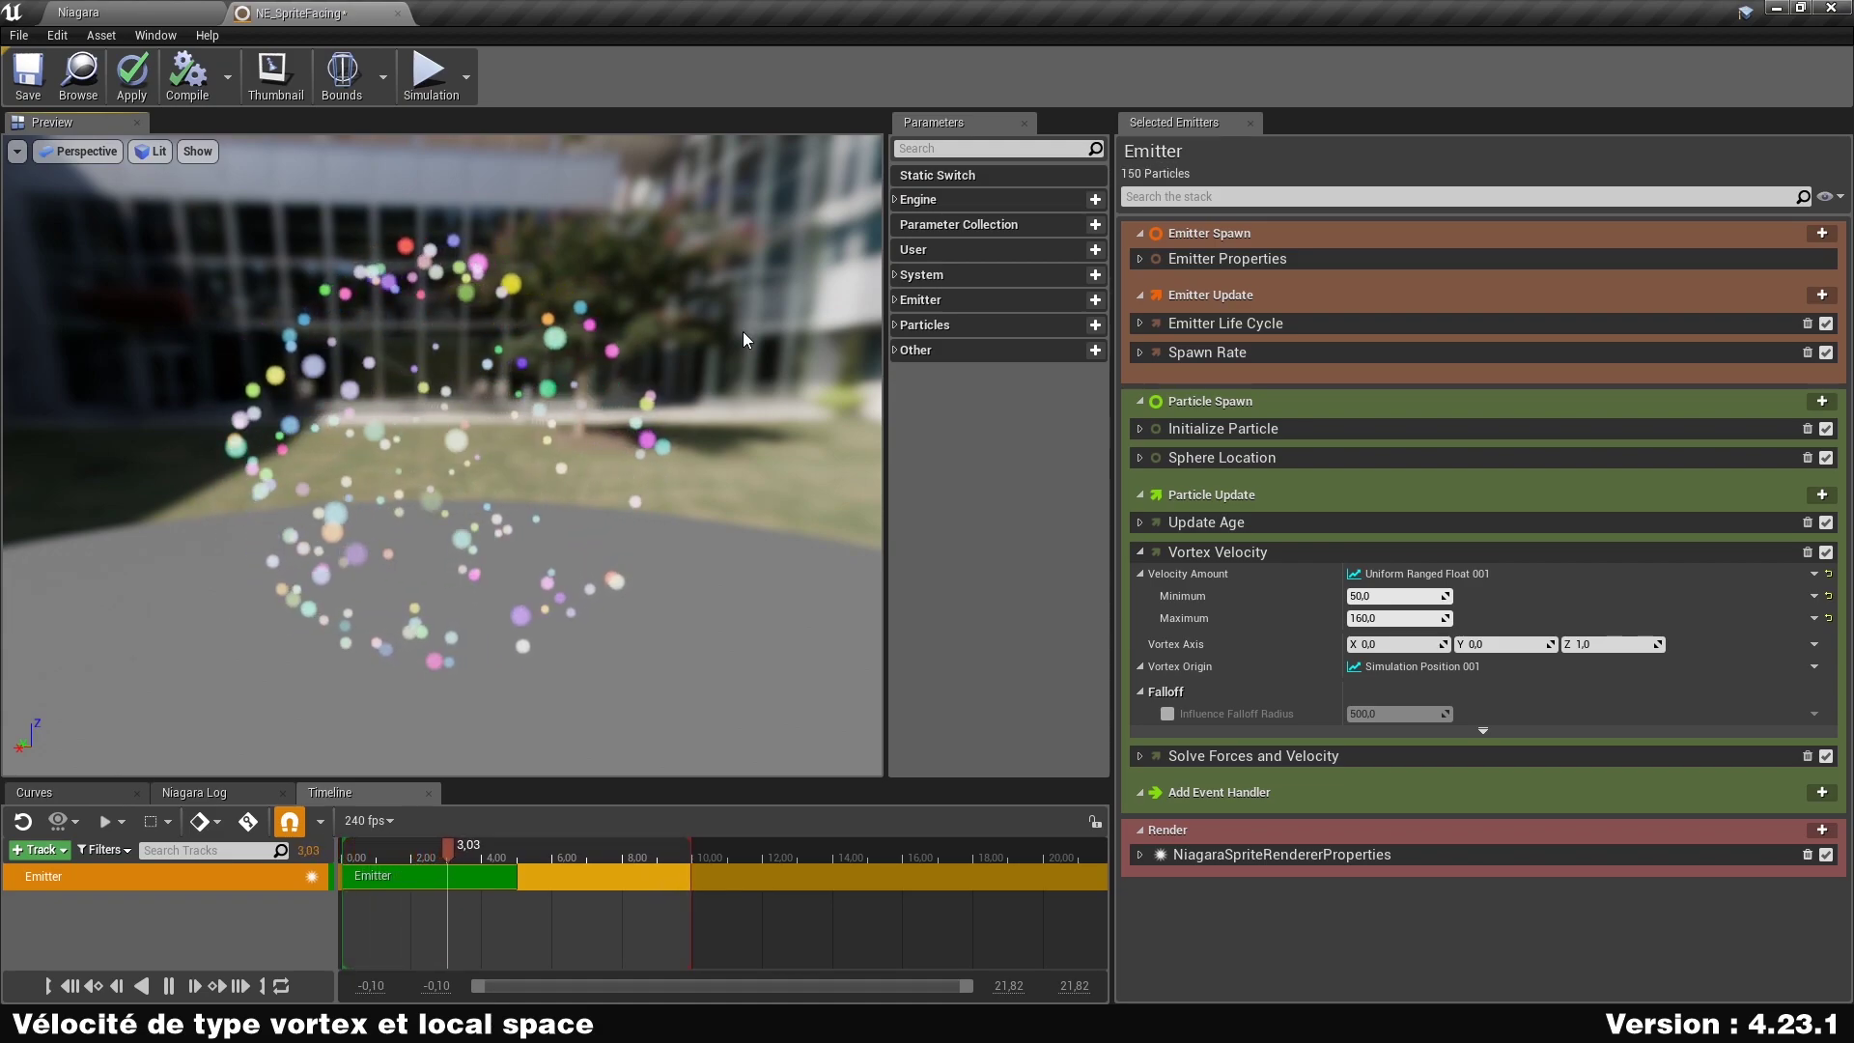
Try a minimum of 10 for Vortex Velocity's Velocity Amount.
{"action": "left_click", "coordinate": [1416, 592]}
{"action": "type", "text": "10"}
{"action": "key", "text": "Return"}
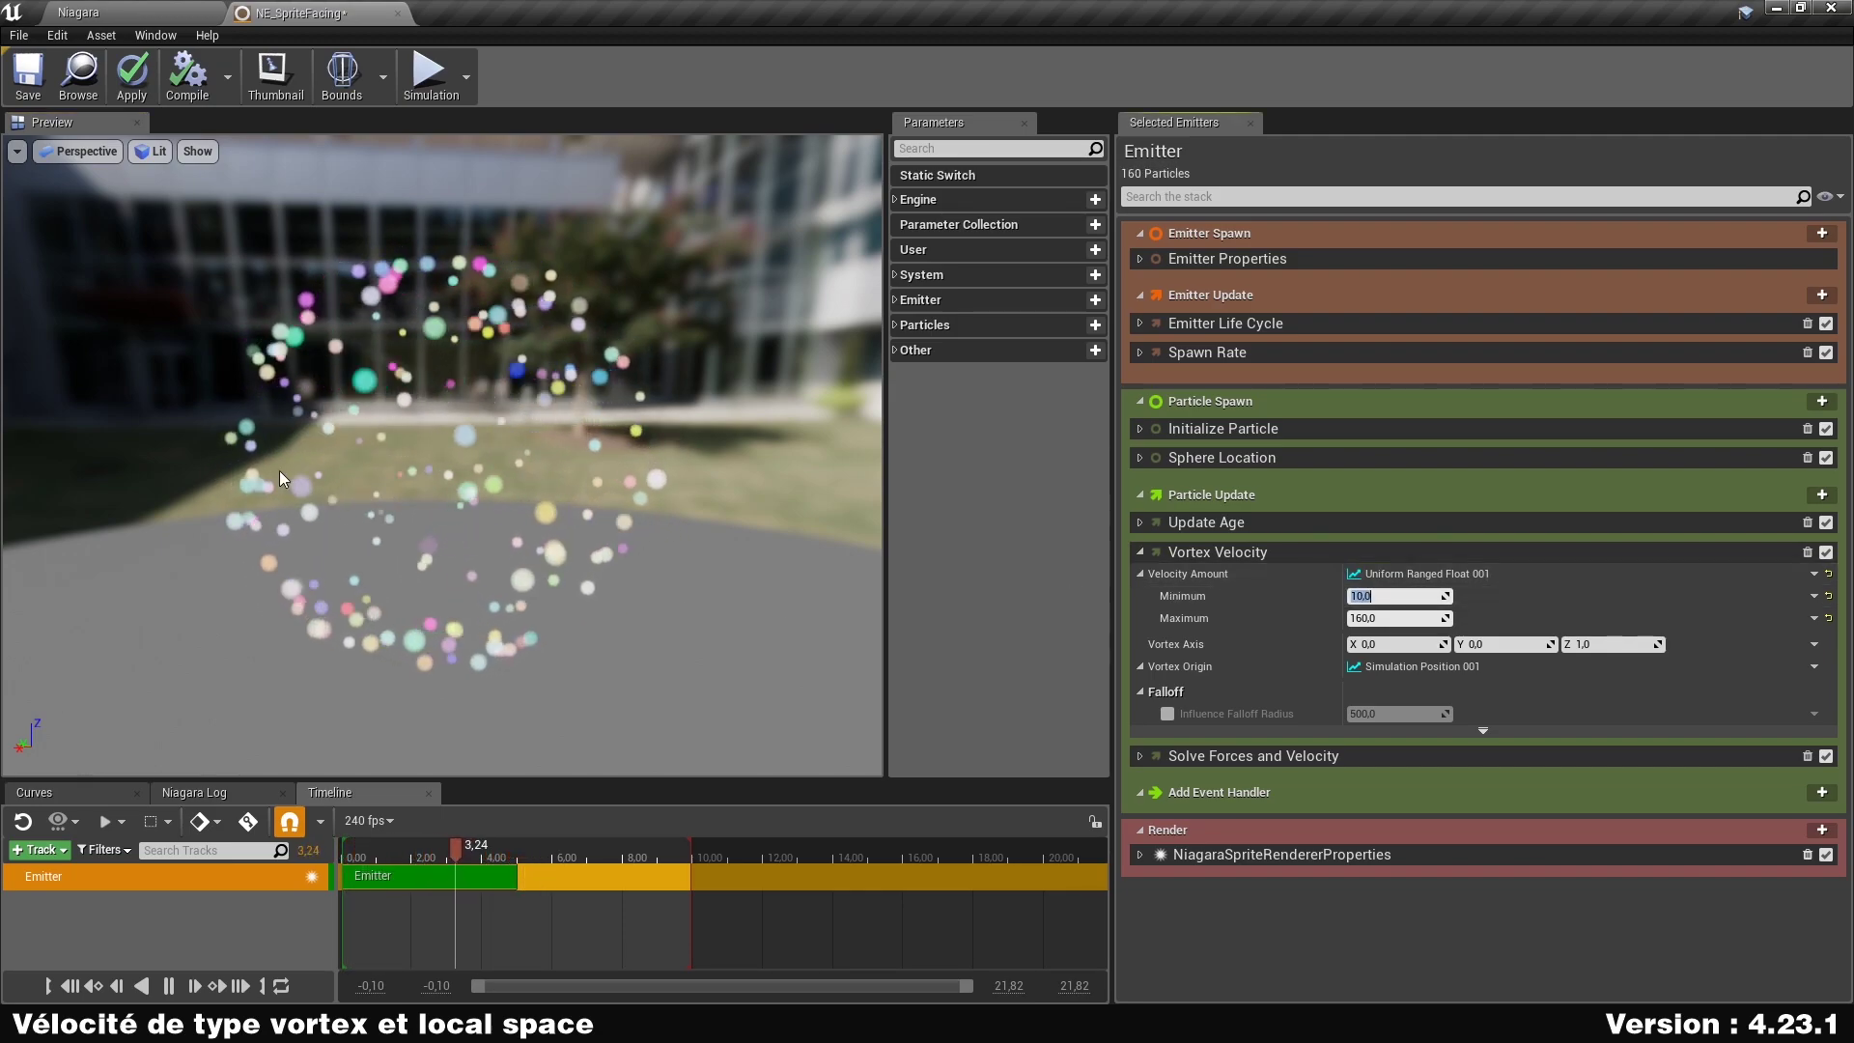
Set the minimum of Vortex Velocity's Velocity Amount to 40.
{"action": "type", "text": "50"}
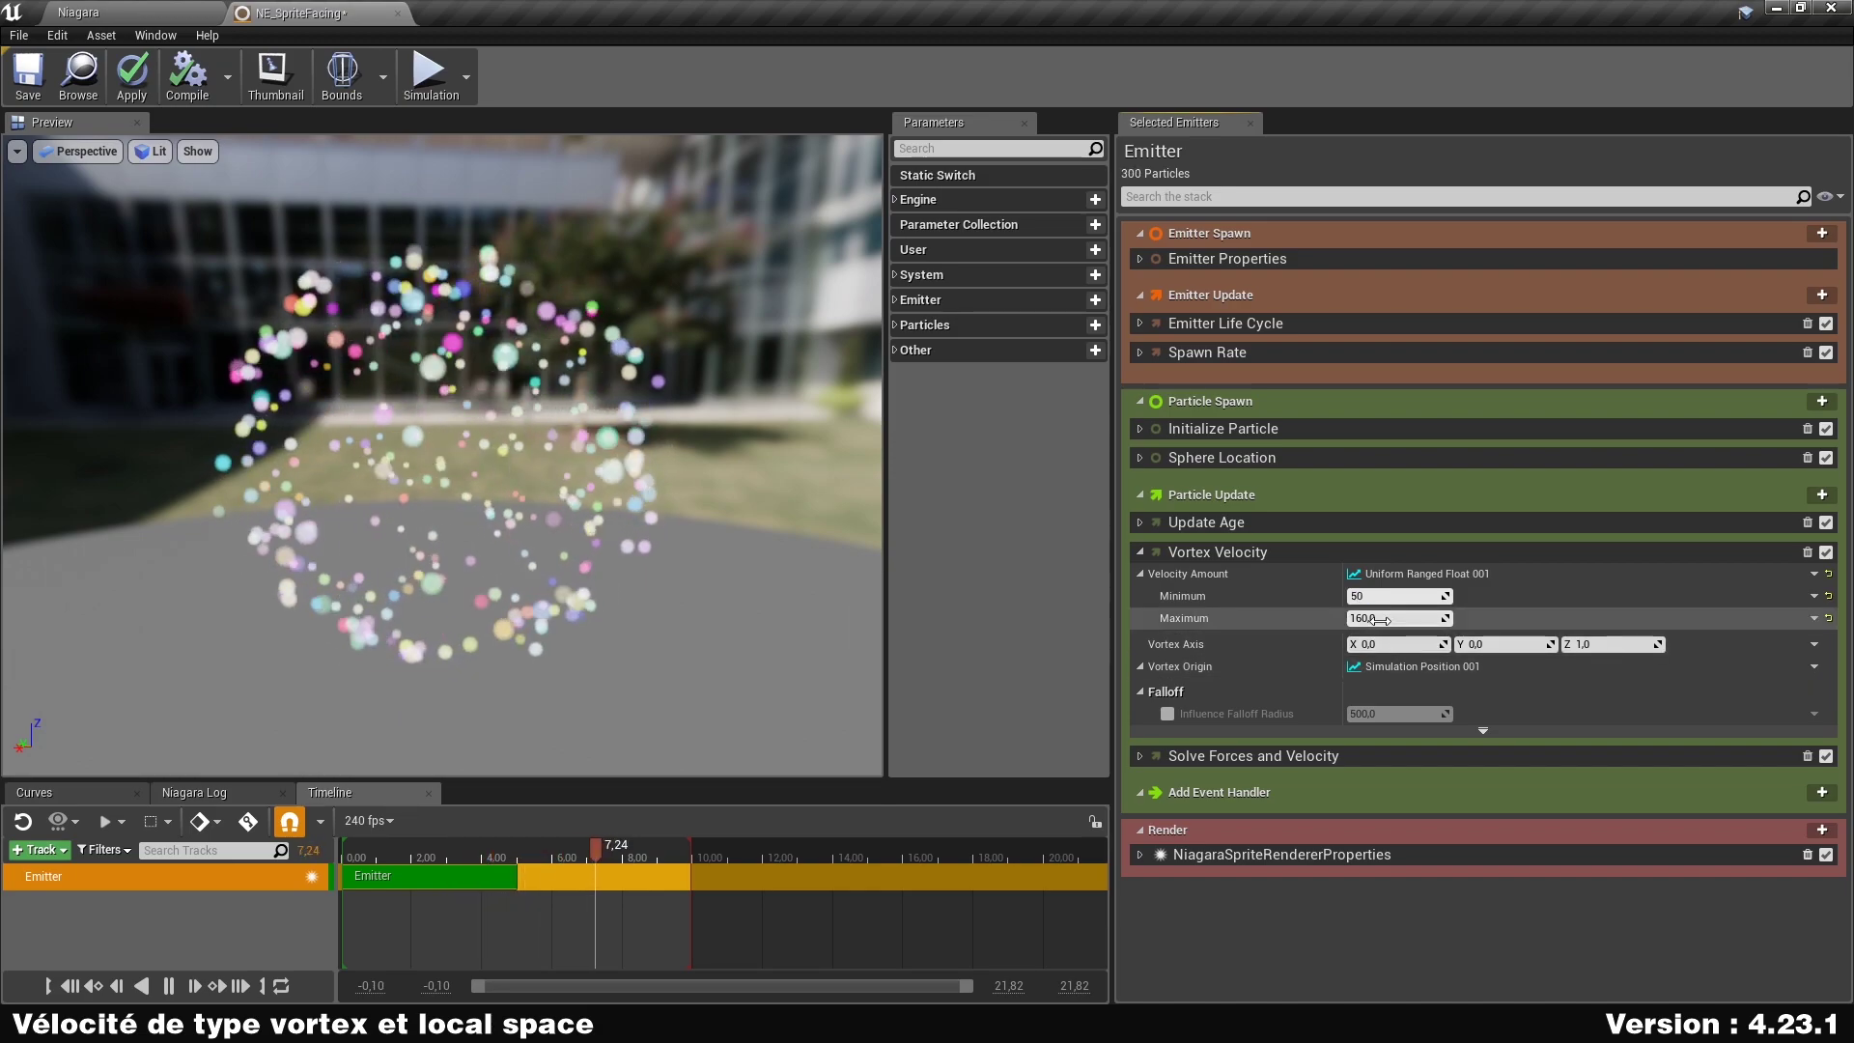
{"action": "key", "text": "BackSpace"}
{"action": "key", "text": "BackSpace"}
{"action": "type", "text": "40"}
{"action": "key", "text": "Return"}
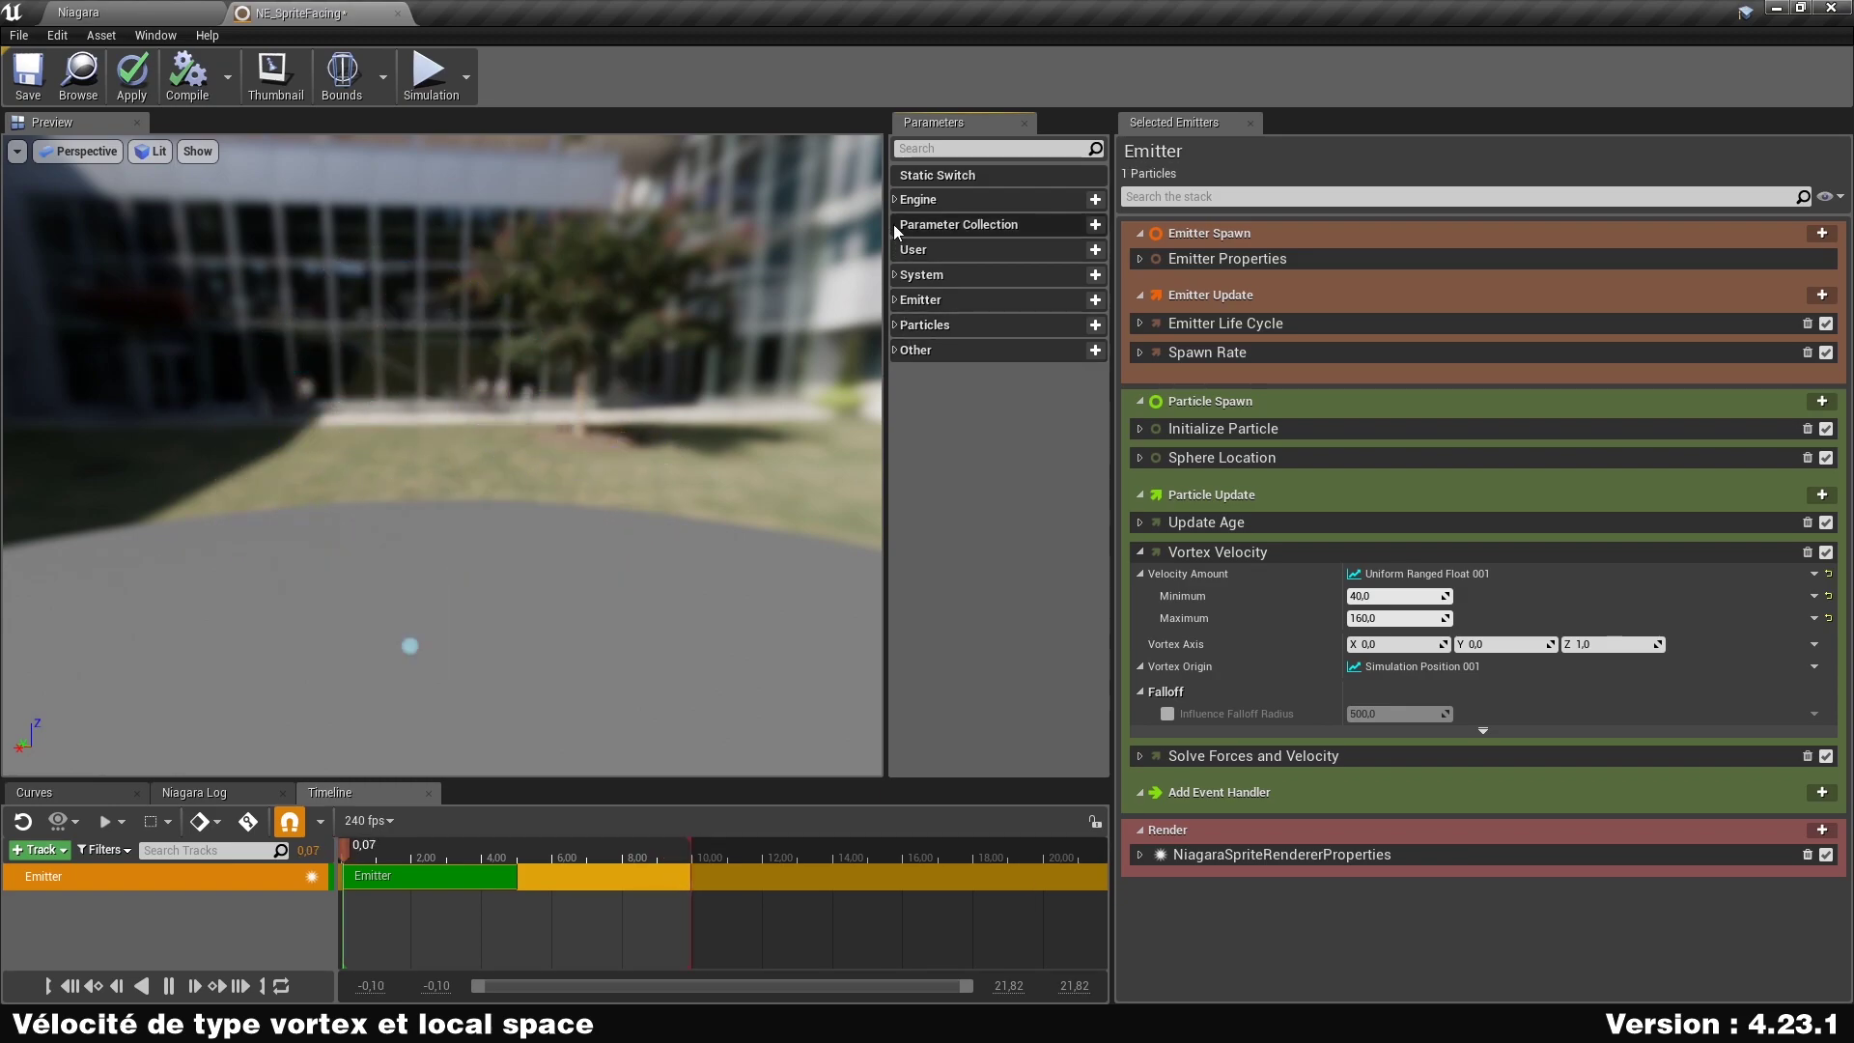
Link Vortex Velocity's Vortex Origin to the Engine.Owner.Position parameter and collapse the Velocity Amount values.
{"action": "left_click", "coordinate": [895, 198]}
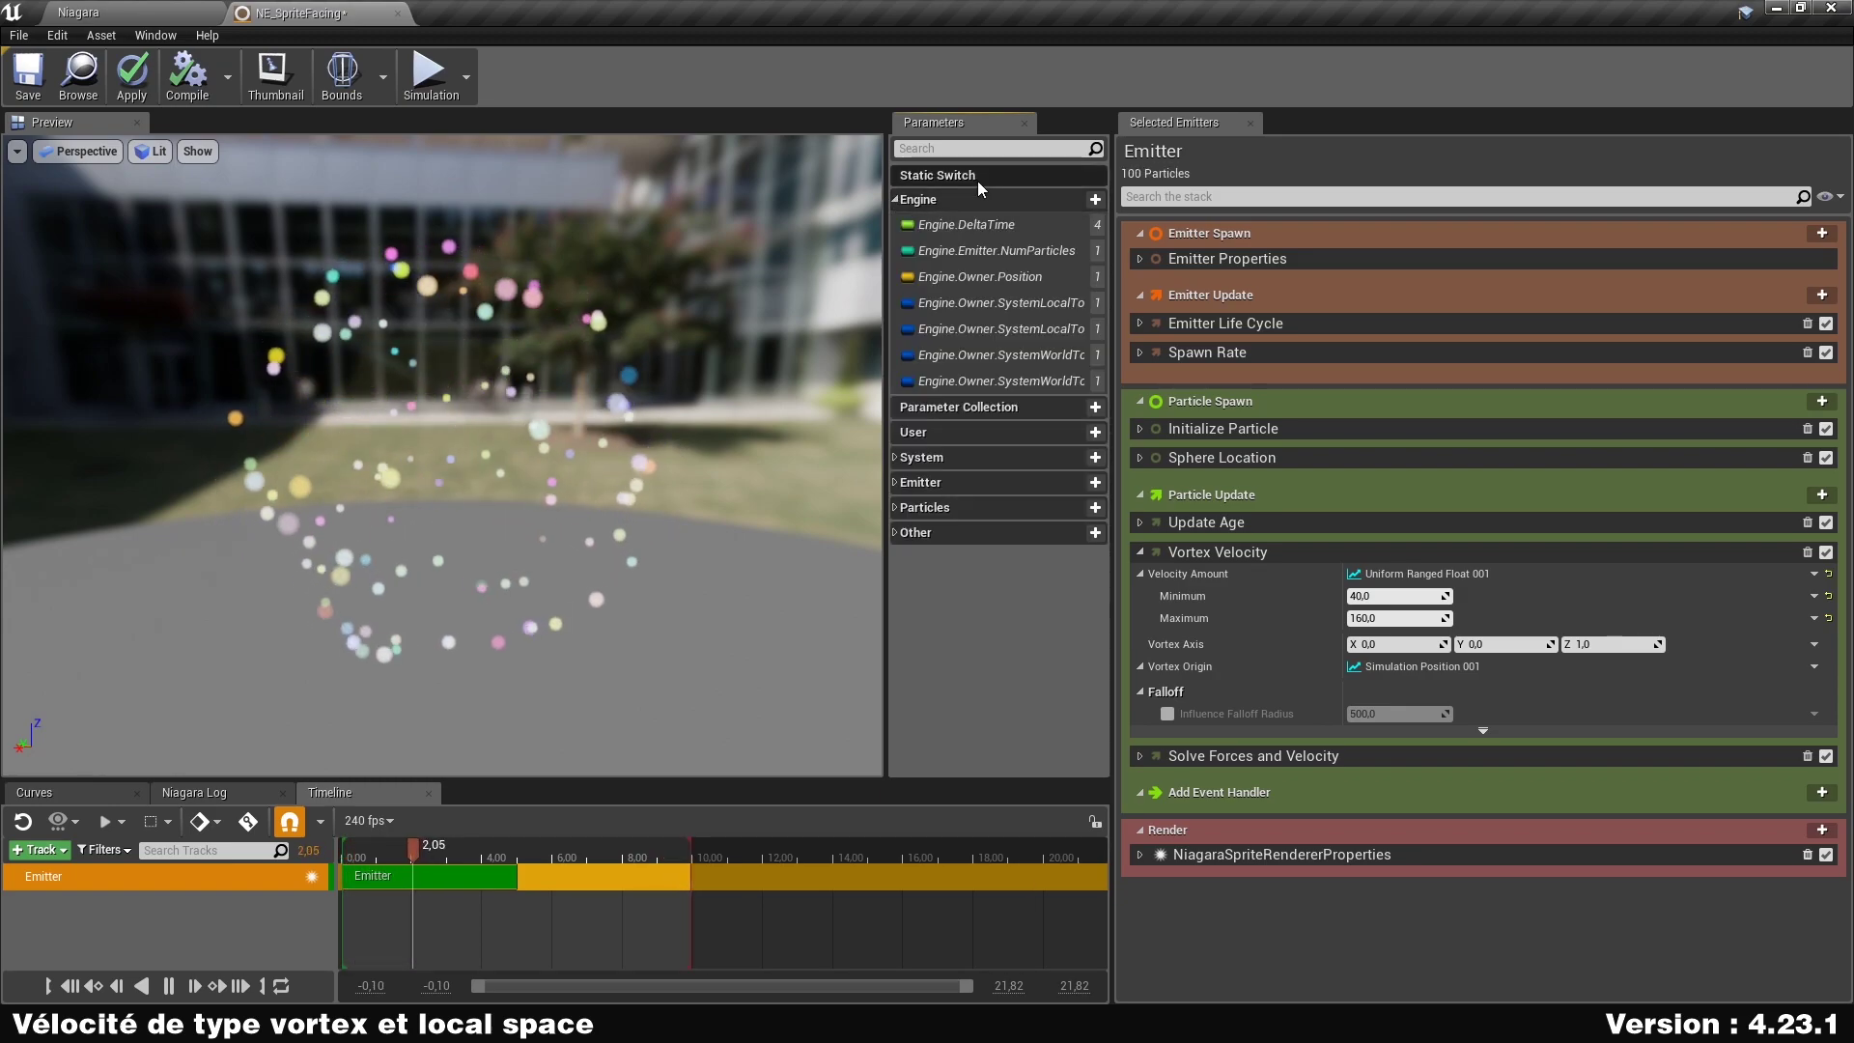
{"action": "left_click_drag", "start_coordinate": [958, 276], "coordinate": [1573, 668]}
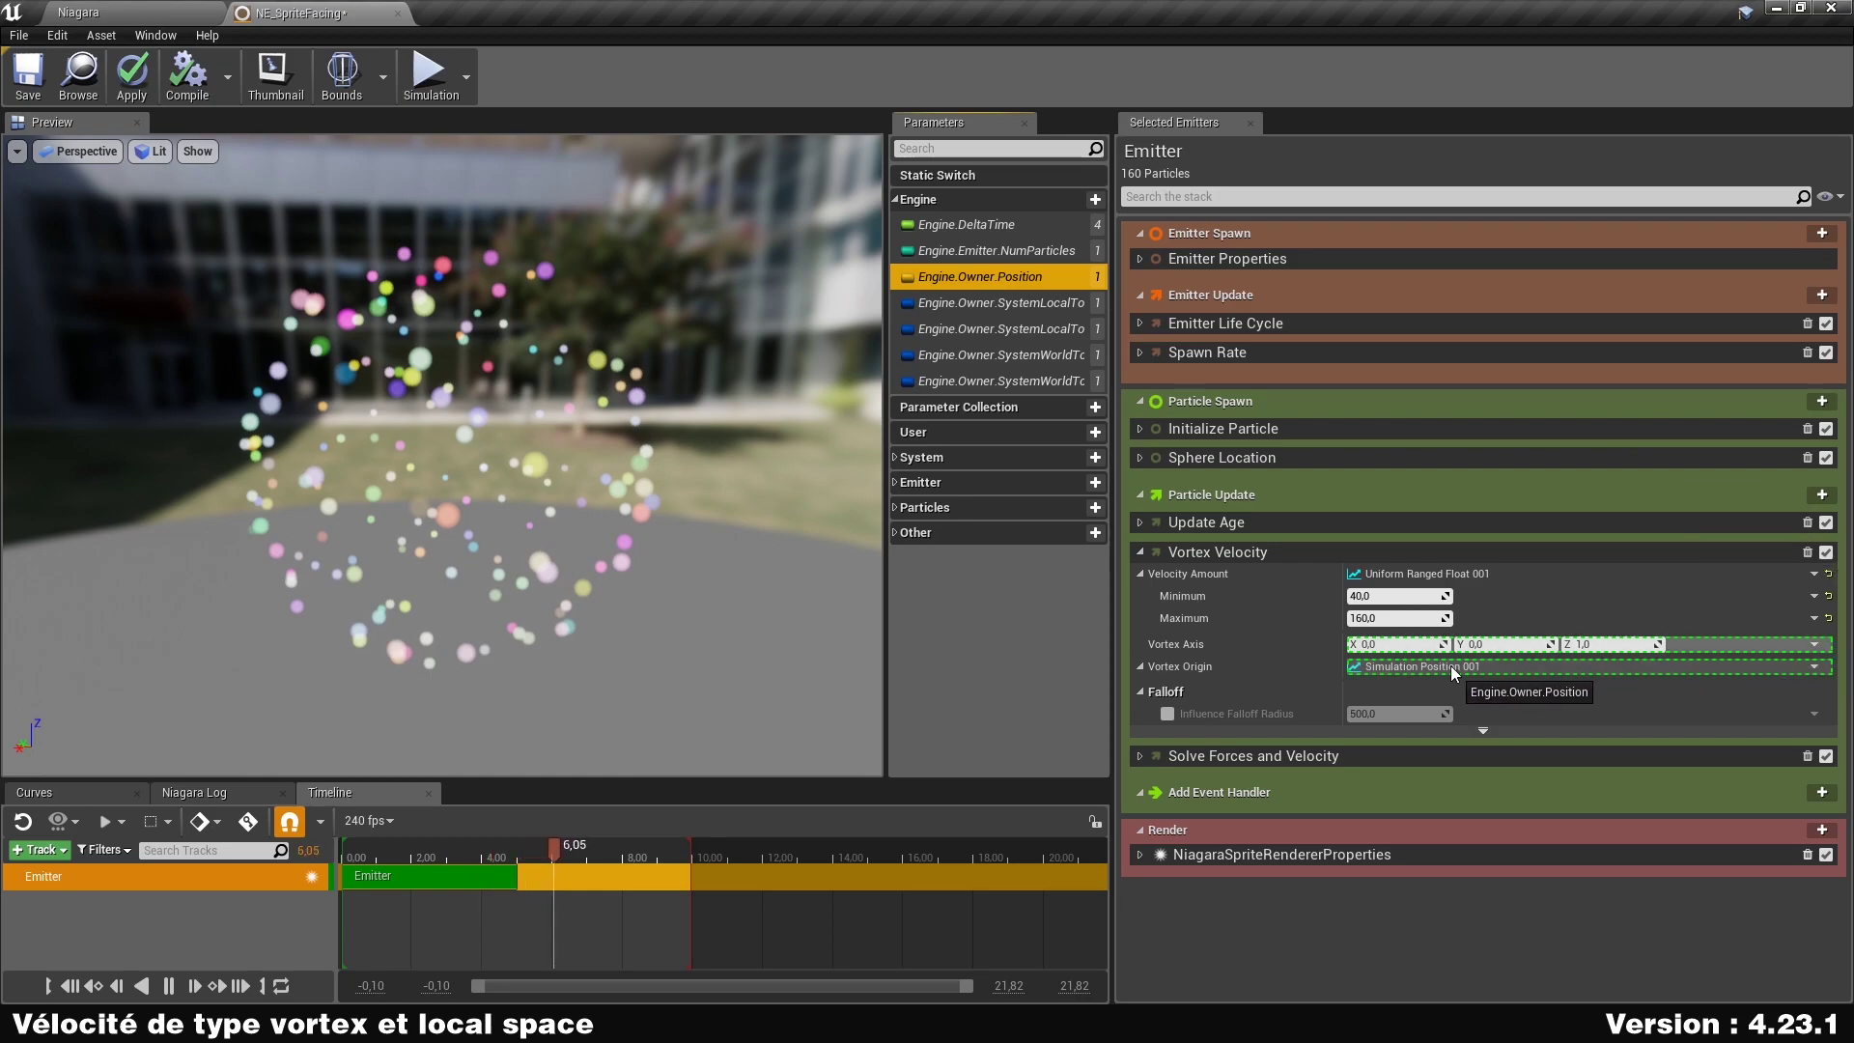
{"action": "left_click_drag", "start_coordinate": [1450, 664], "coordinate": [1450, 664]}
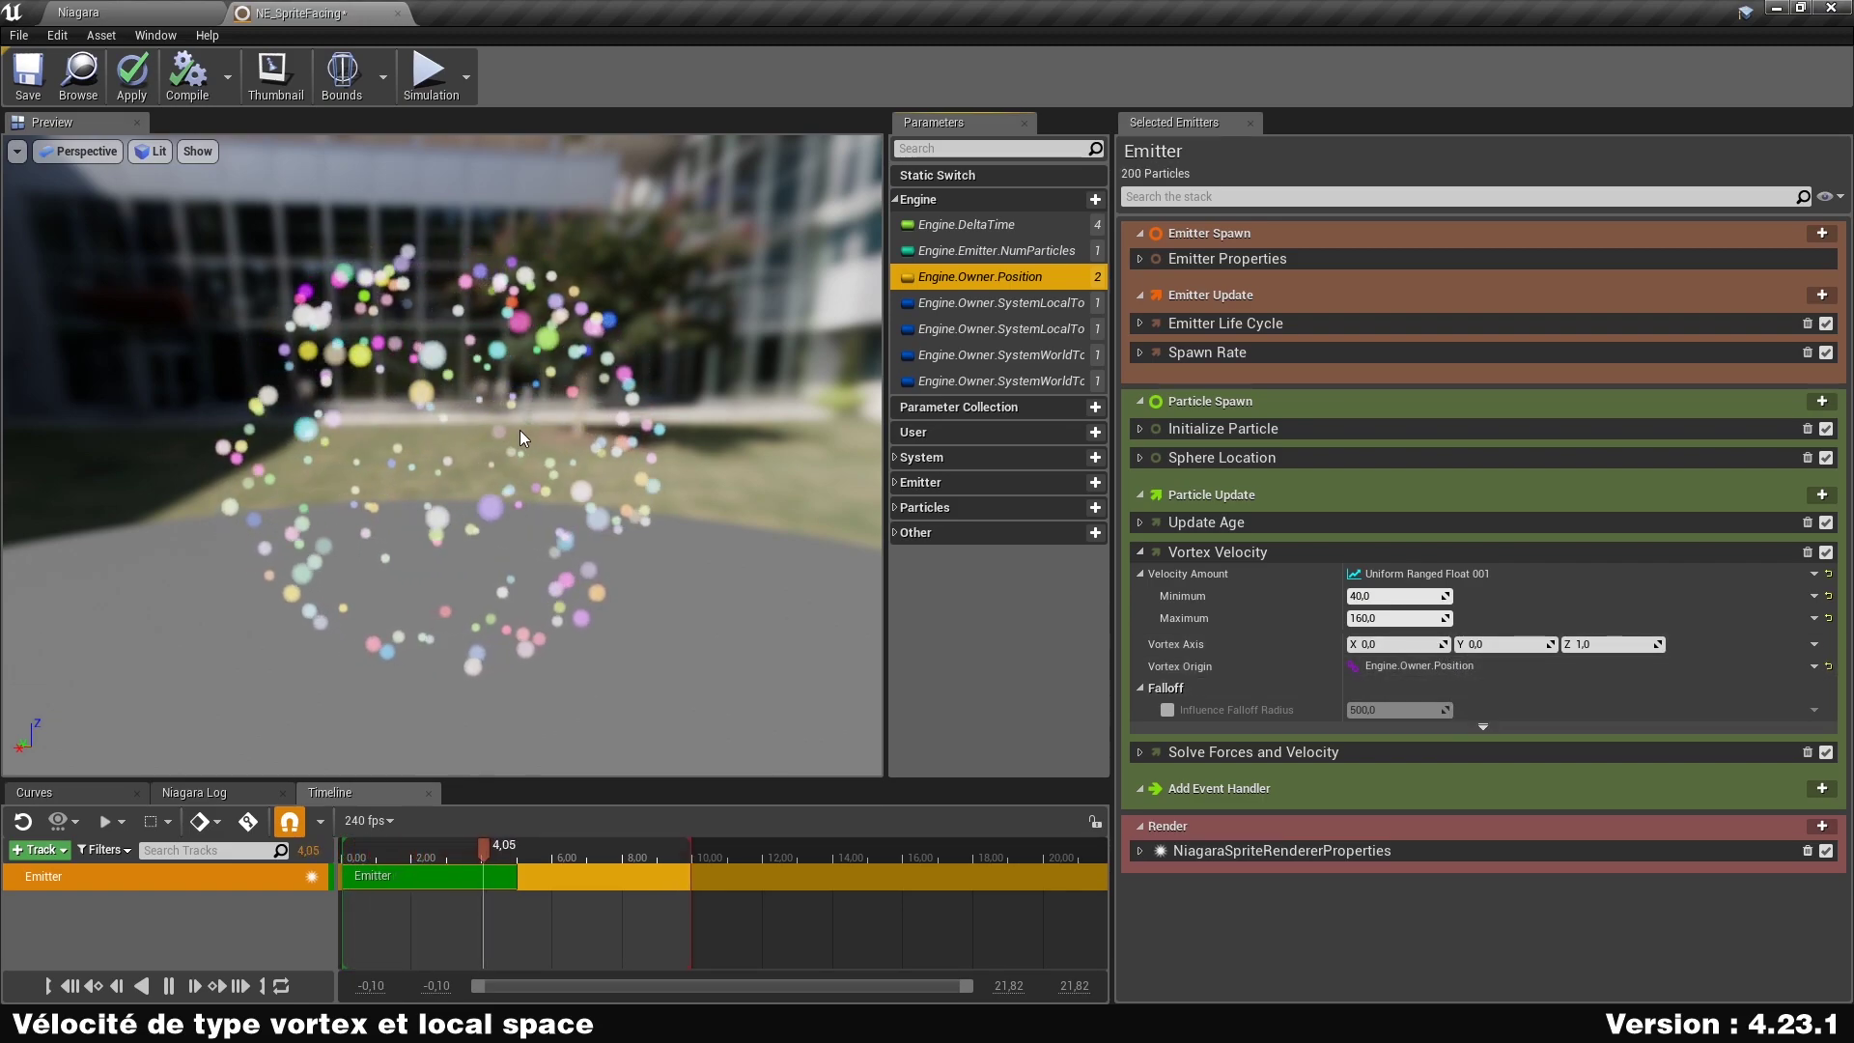
{"action": "left_click", "coordinate": [1140, 575]}
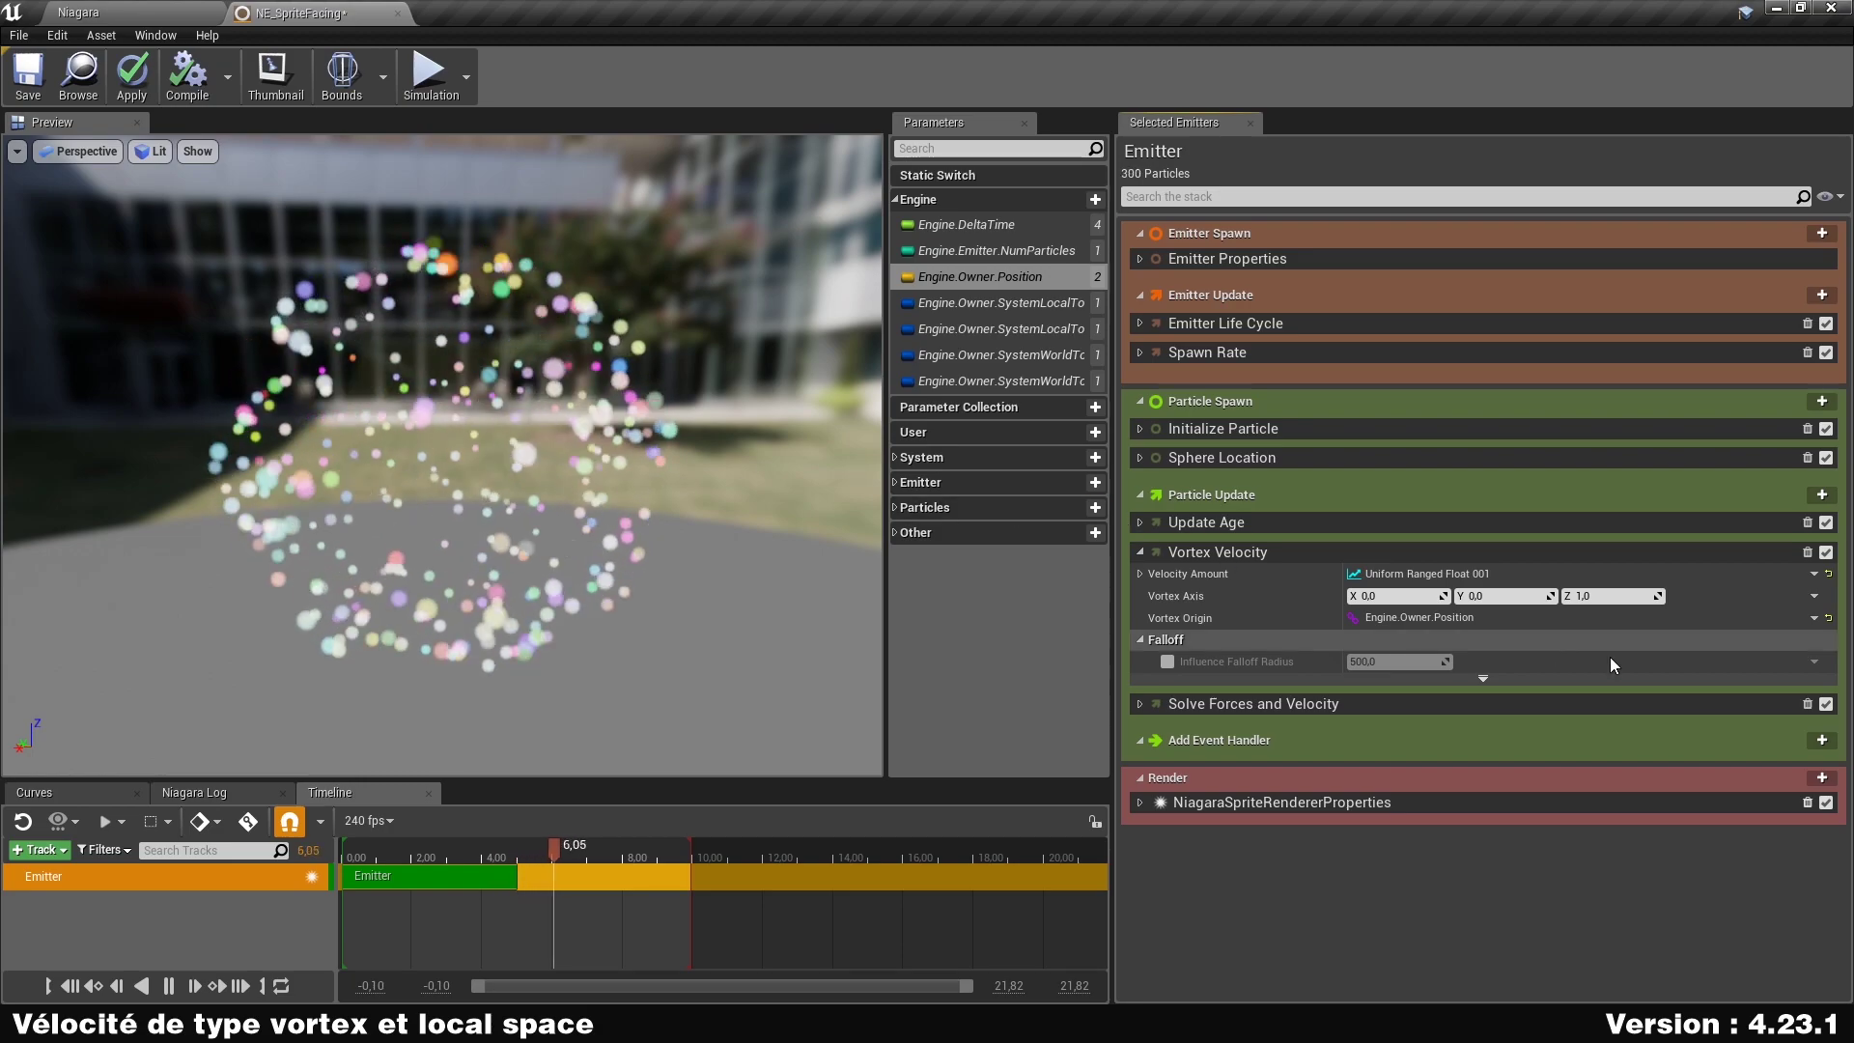
Try a Vortex Axis along Y by setting its Y component to 1 and its Z component to 0.
{"action": "left_click", "coordinate": [1525, 595]}
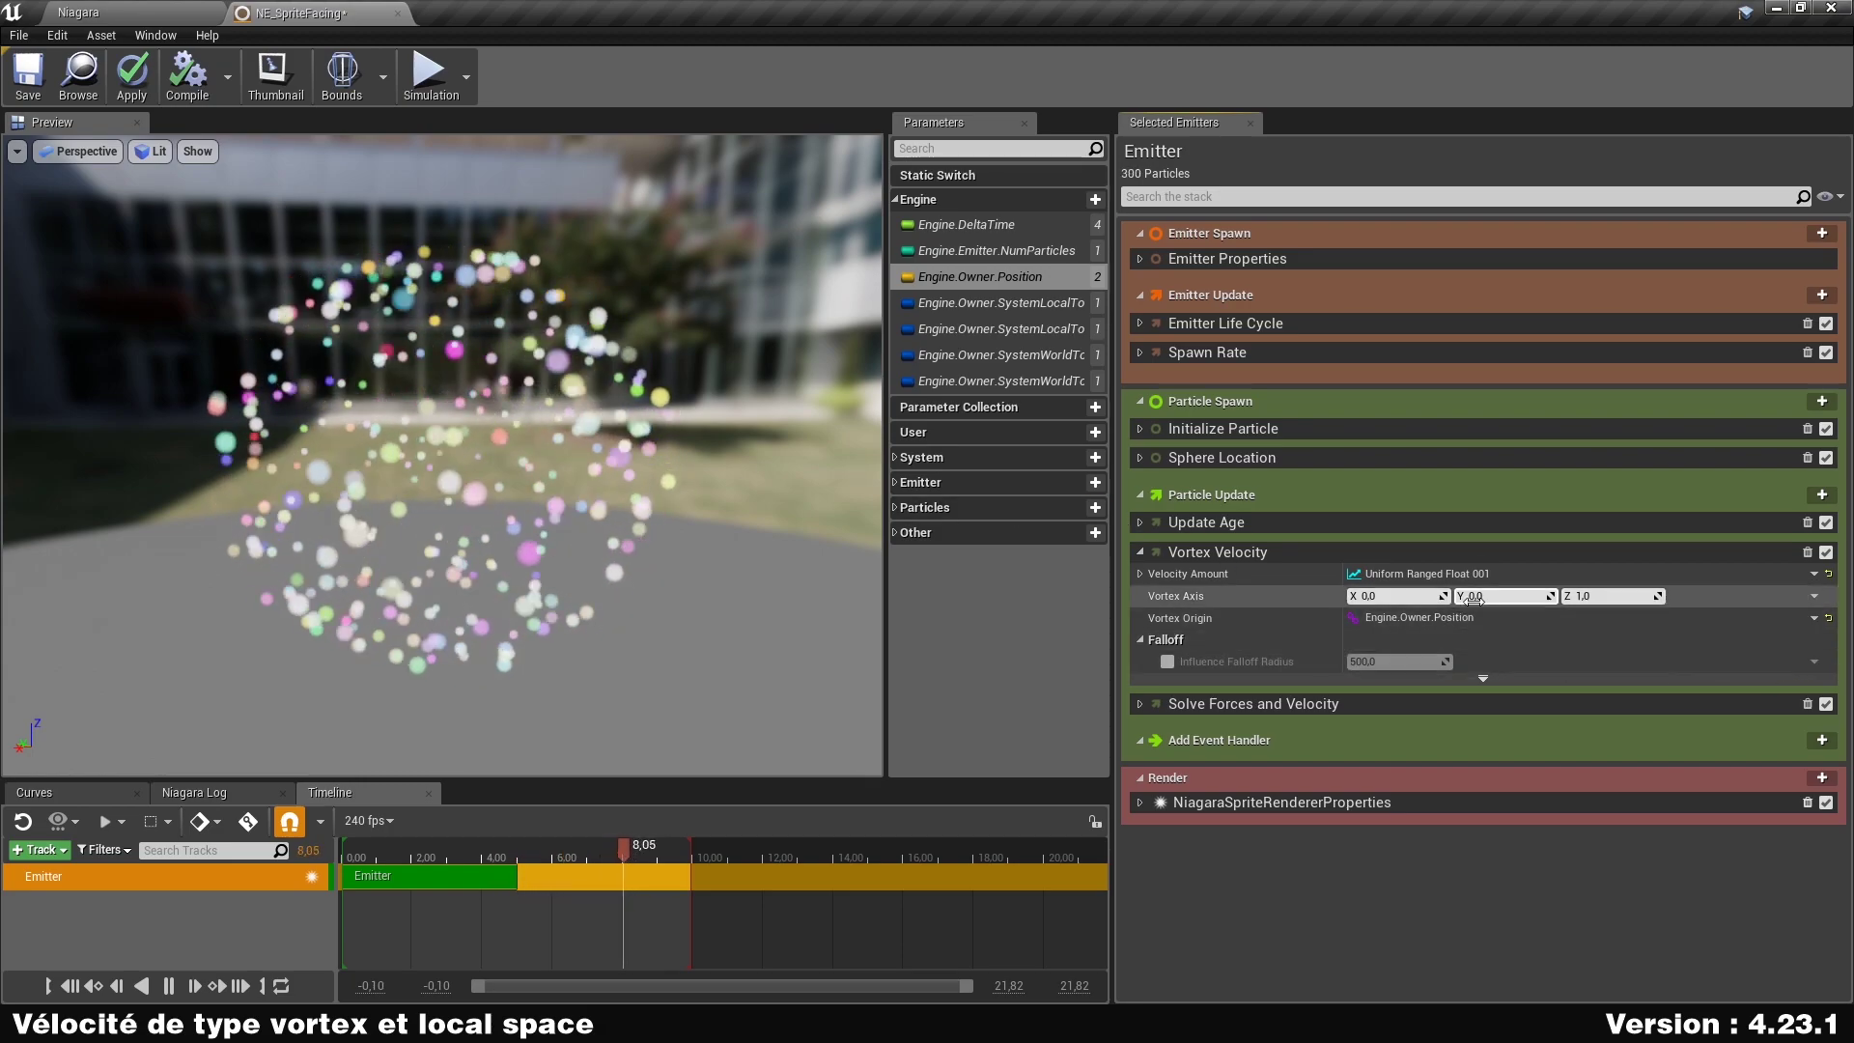
{"action": "type", "text": "1"}
{"action": "left_click", "coordinate": [1573, 595]}
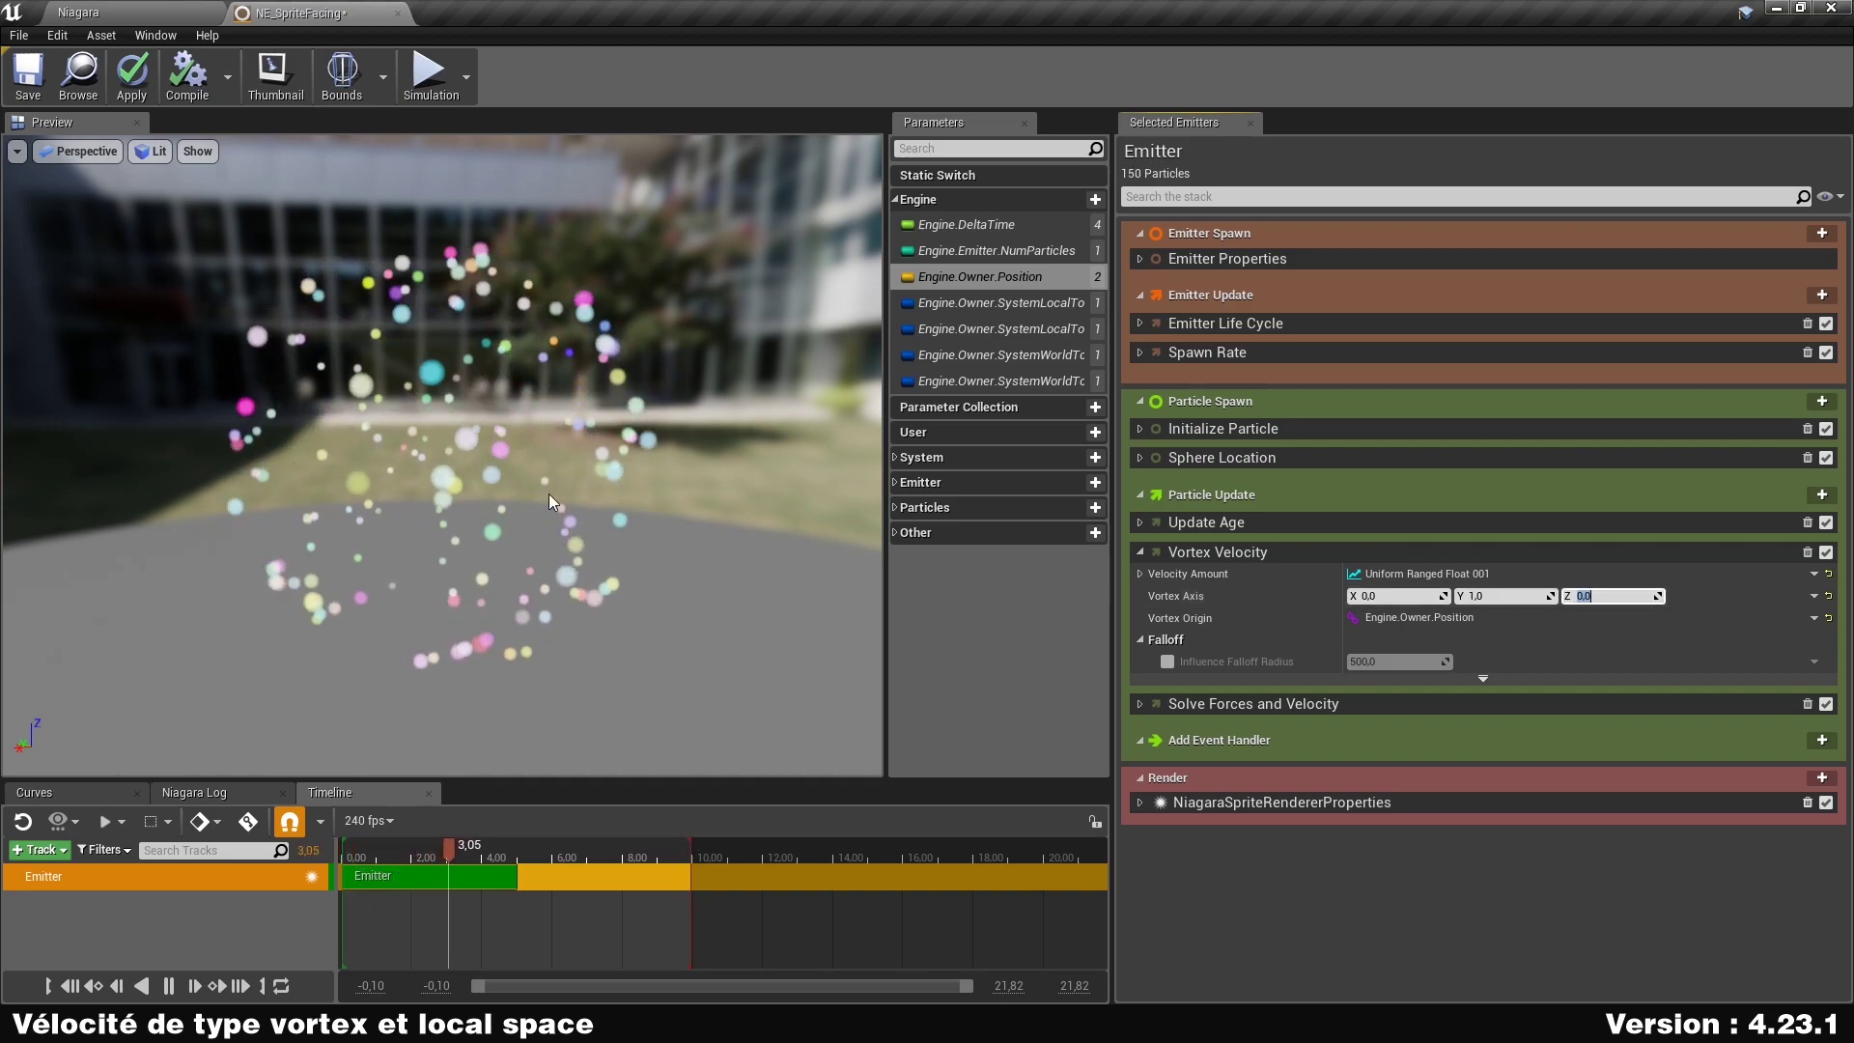
Restore the vertical Vortex Axis by setting Y to 0 and Z to 1.
{"action": "left_click", "coordinate": [1498, 596]}
{"action": "type", "text": "0"}
{"action": "key", "text": "Tab"}
{"action": "type", "text": "1"}
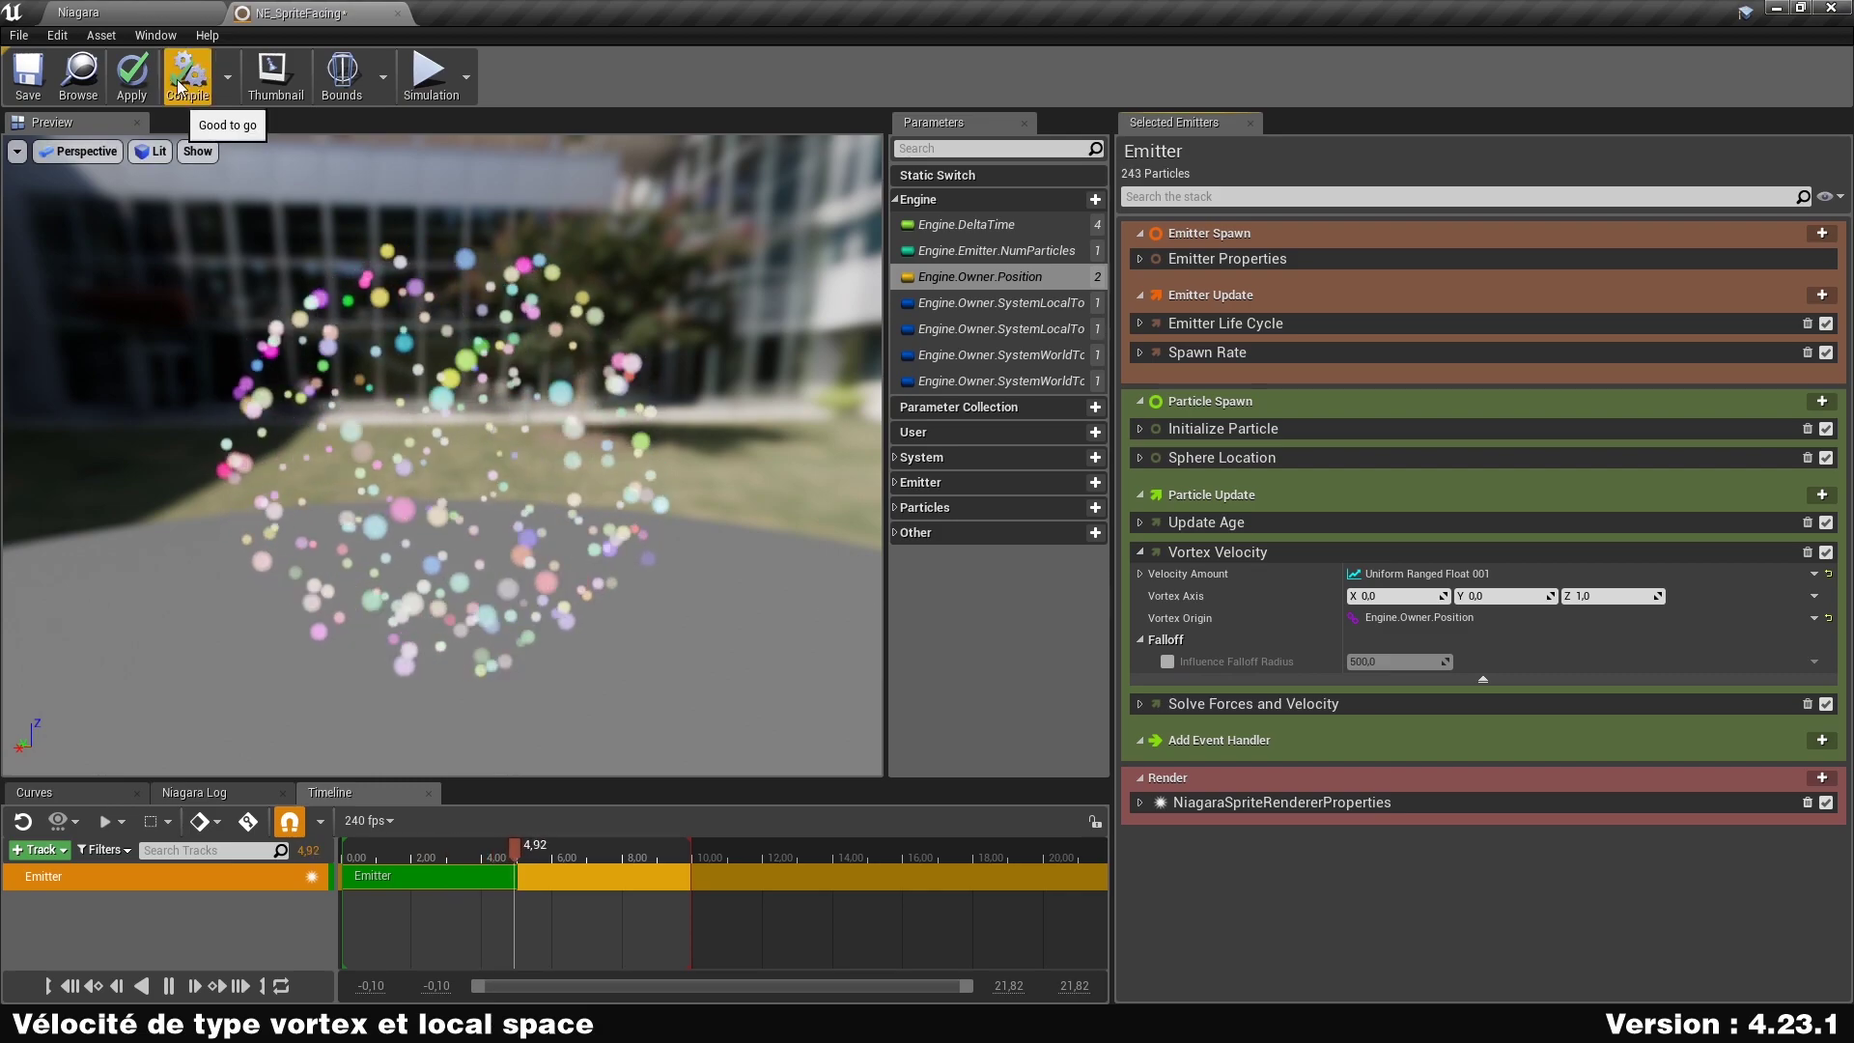
Apply the emitter's changes, return to the Niagara level and open the 04_SpriteFacing content folder.
{"action": "left_click", "coordinate": [126, 84]}
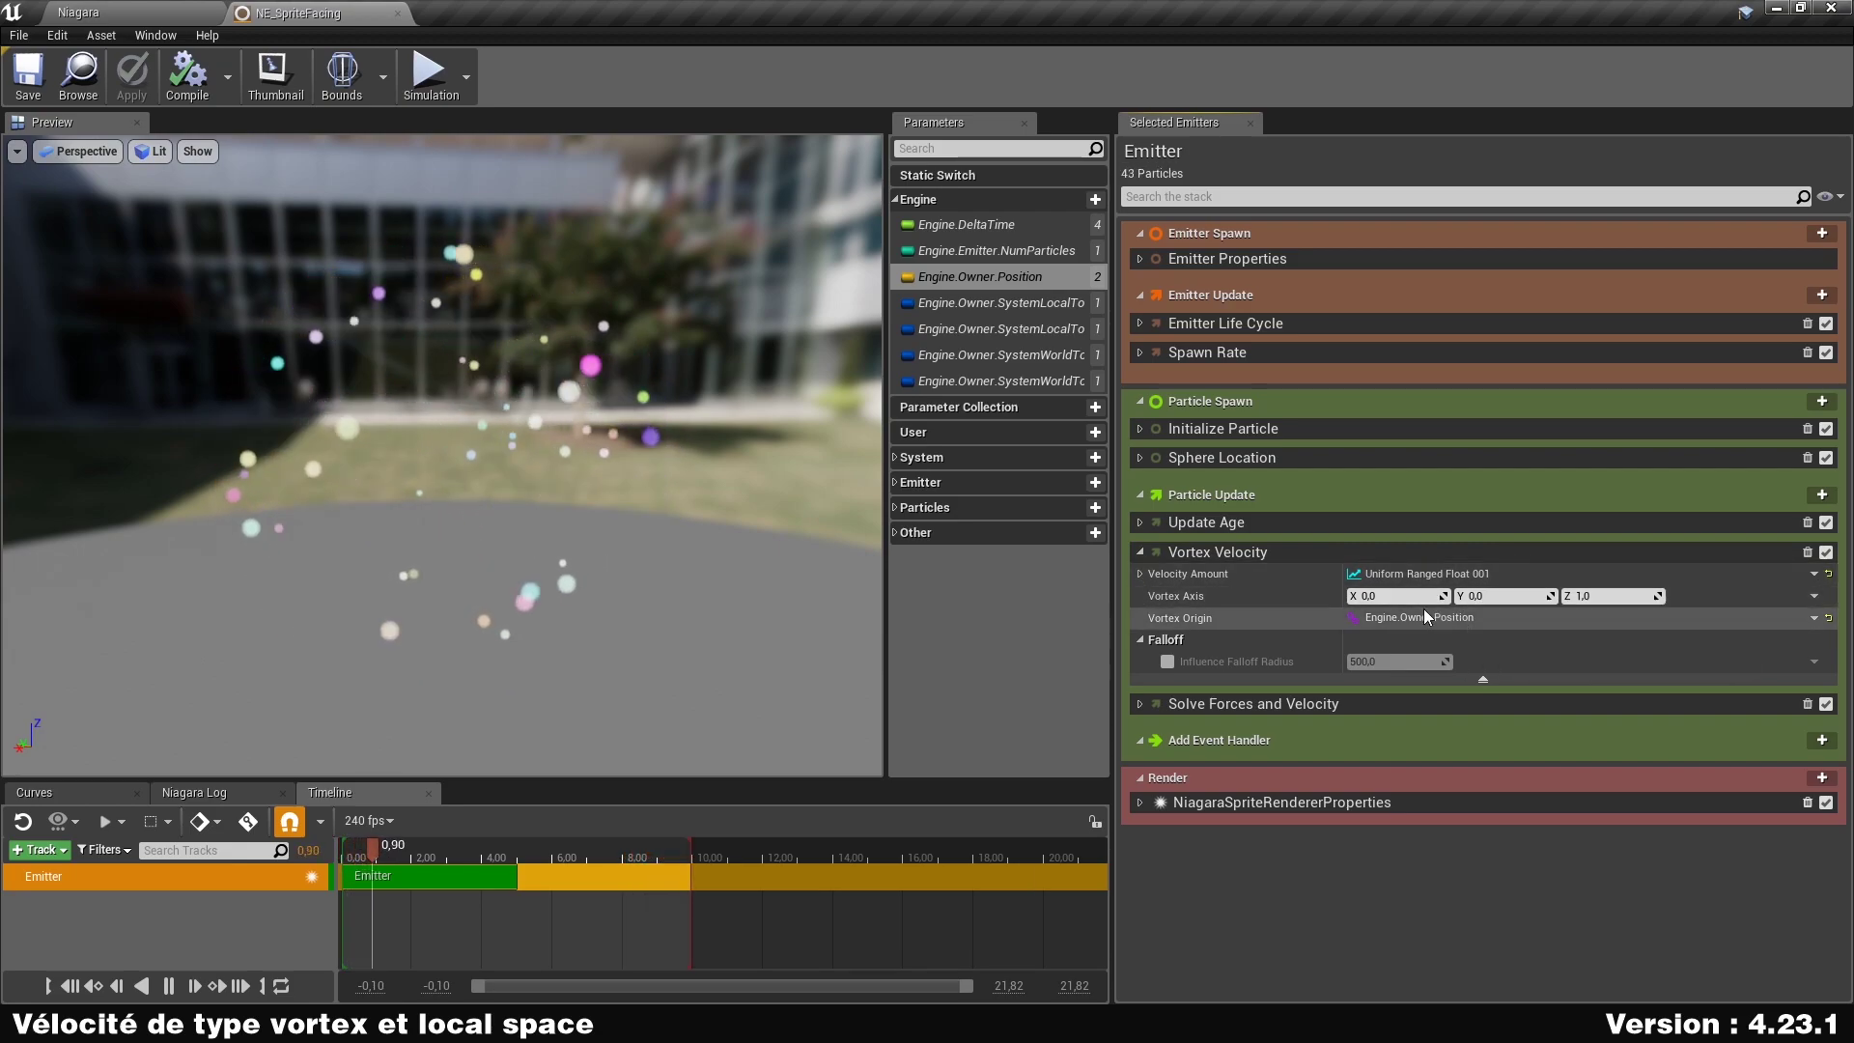
{"action": "left_click", "coordinate": [172, 11]}
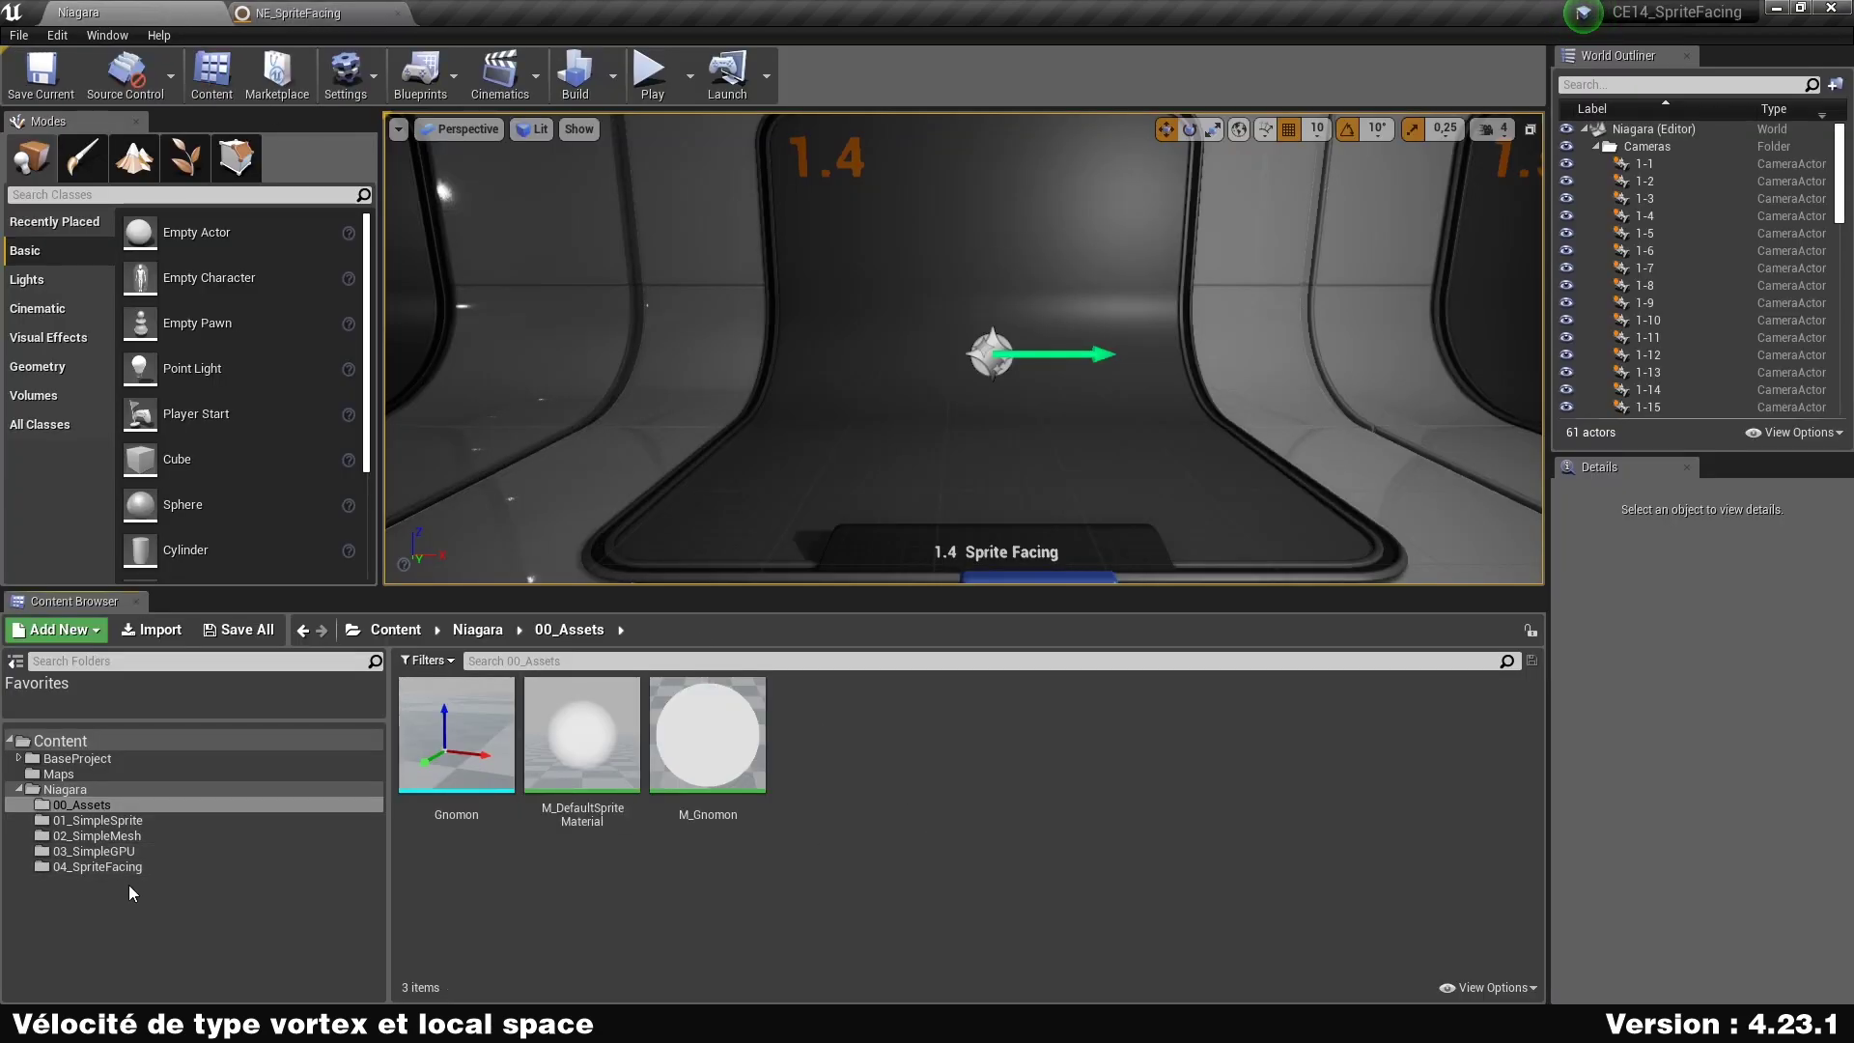
{"action": "left_click", "coordinate": [106, 867]}
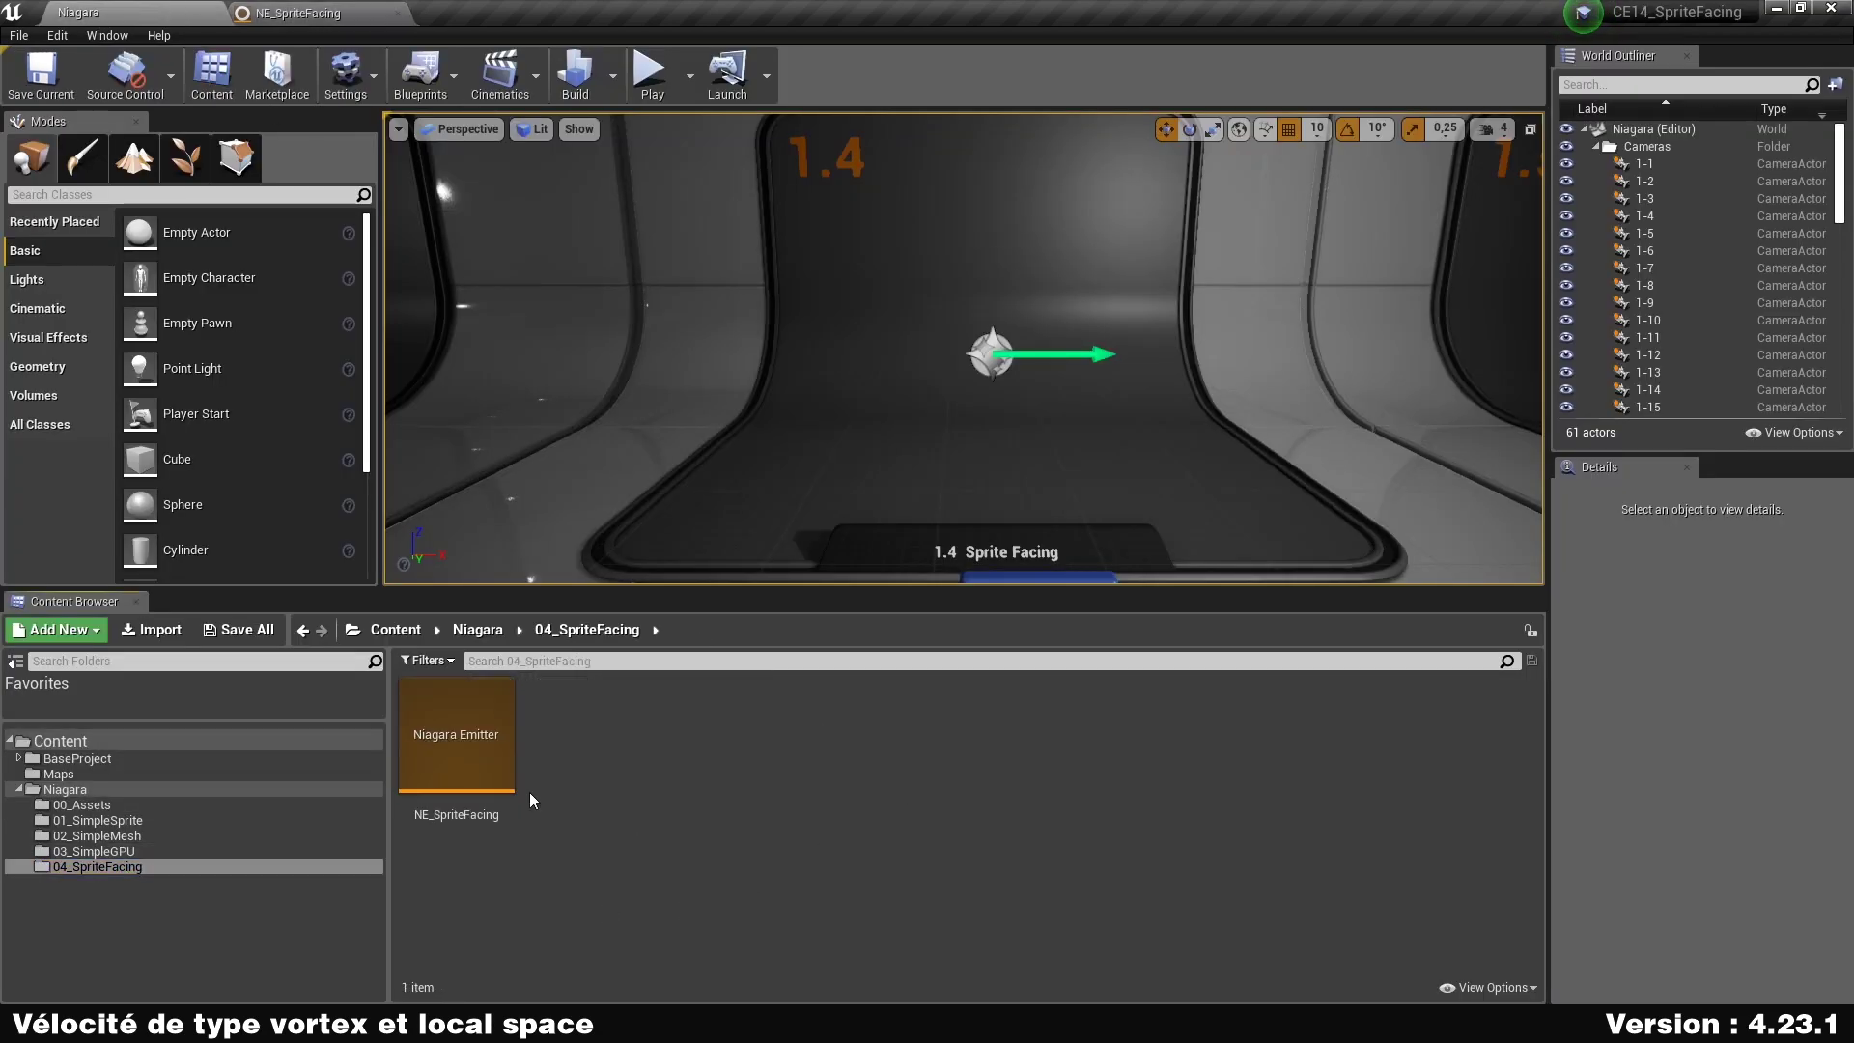
Create a Niagara System from the NE_SpriteFacing emitter and name it NS_SpriteFacing.
{"action": "right_click", "coordinate": [460, 720]}
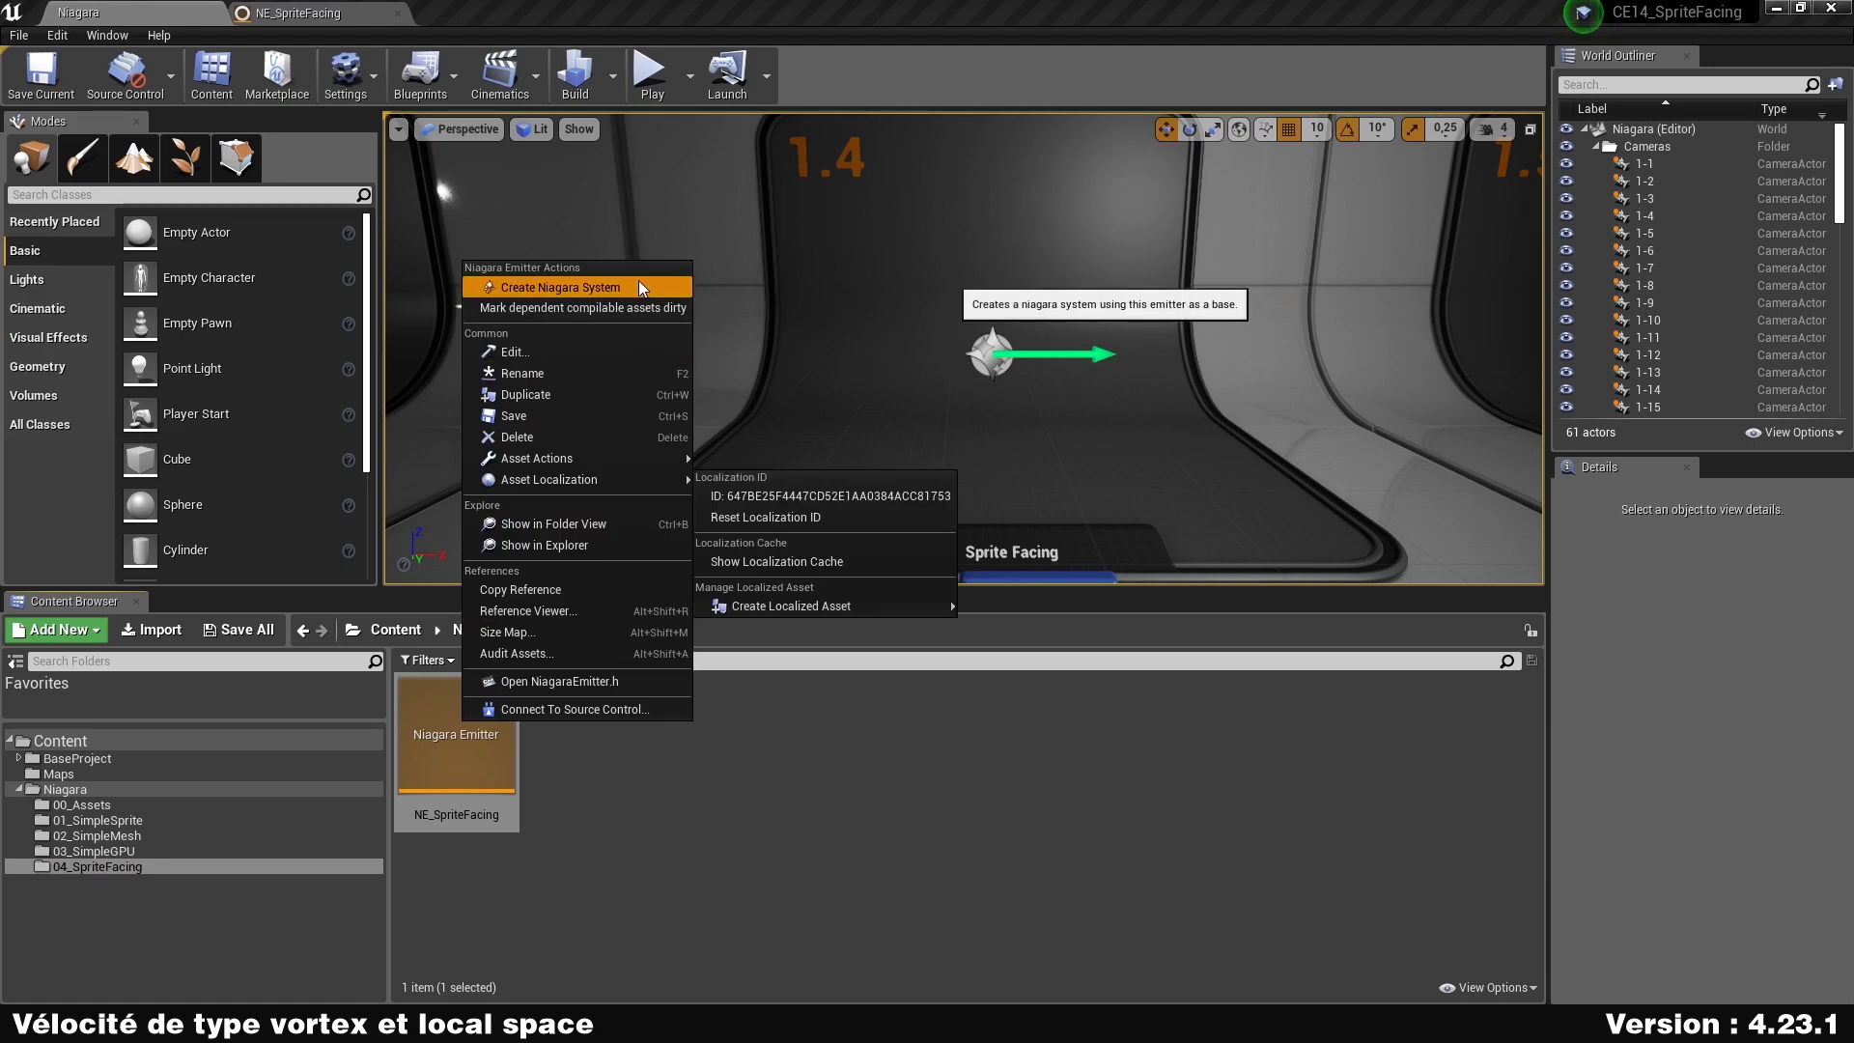
{"action": "left_click", "coordinate": [639, 282]}
{"action": "key", "text": "F2"}
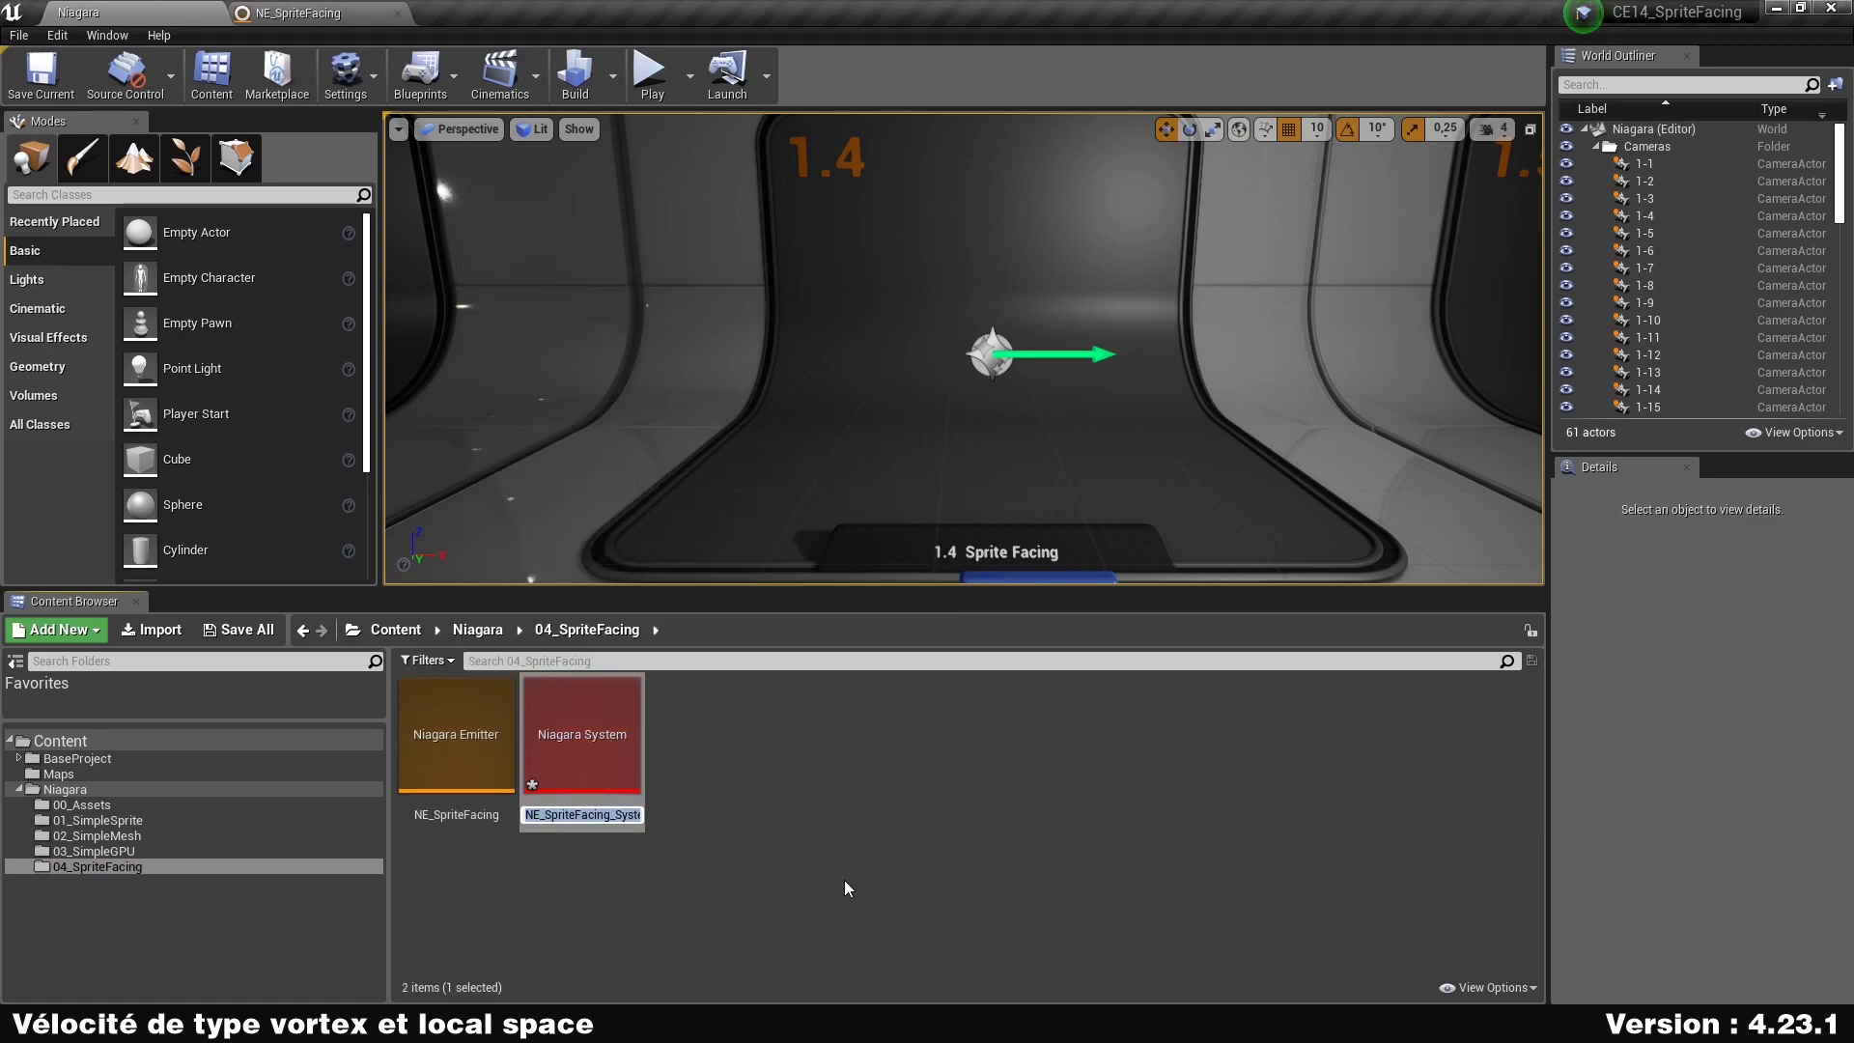
{"action": "type", "text": "NS_SpriteFacing"}
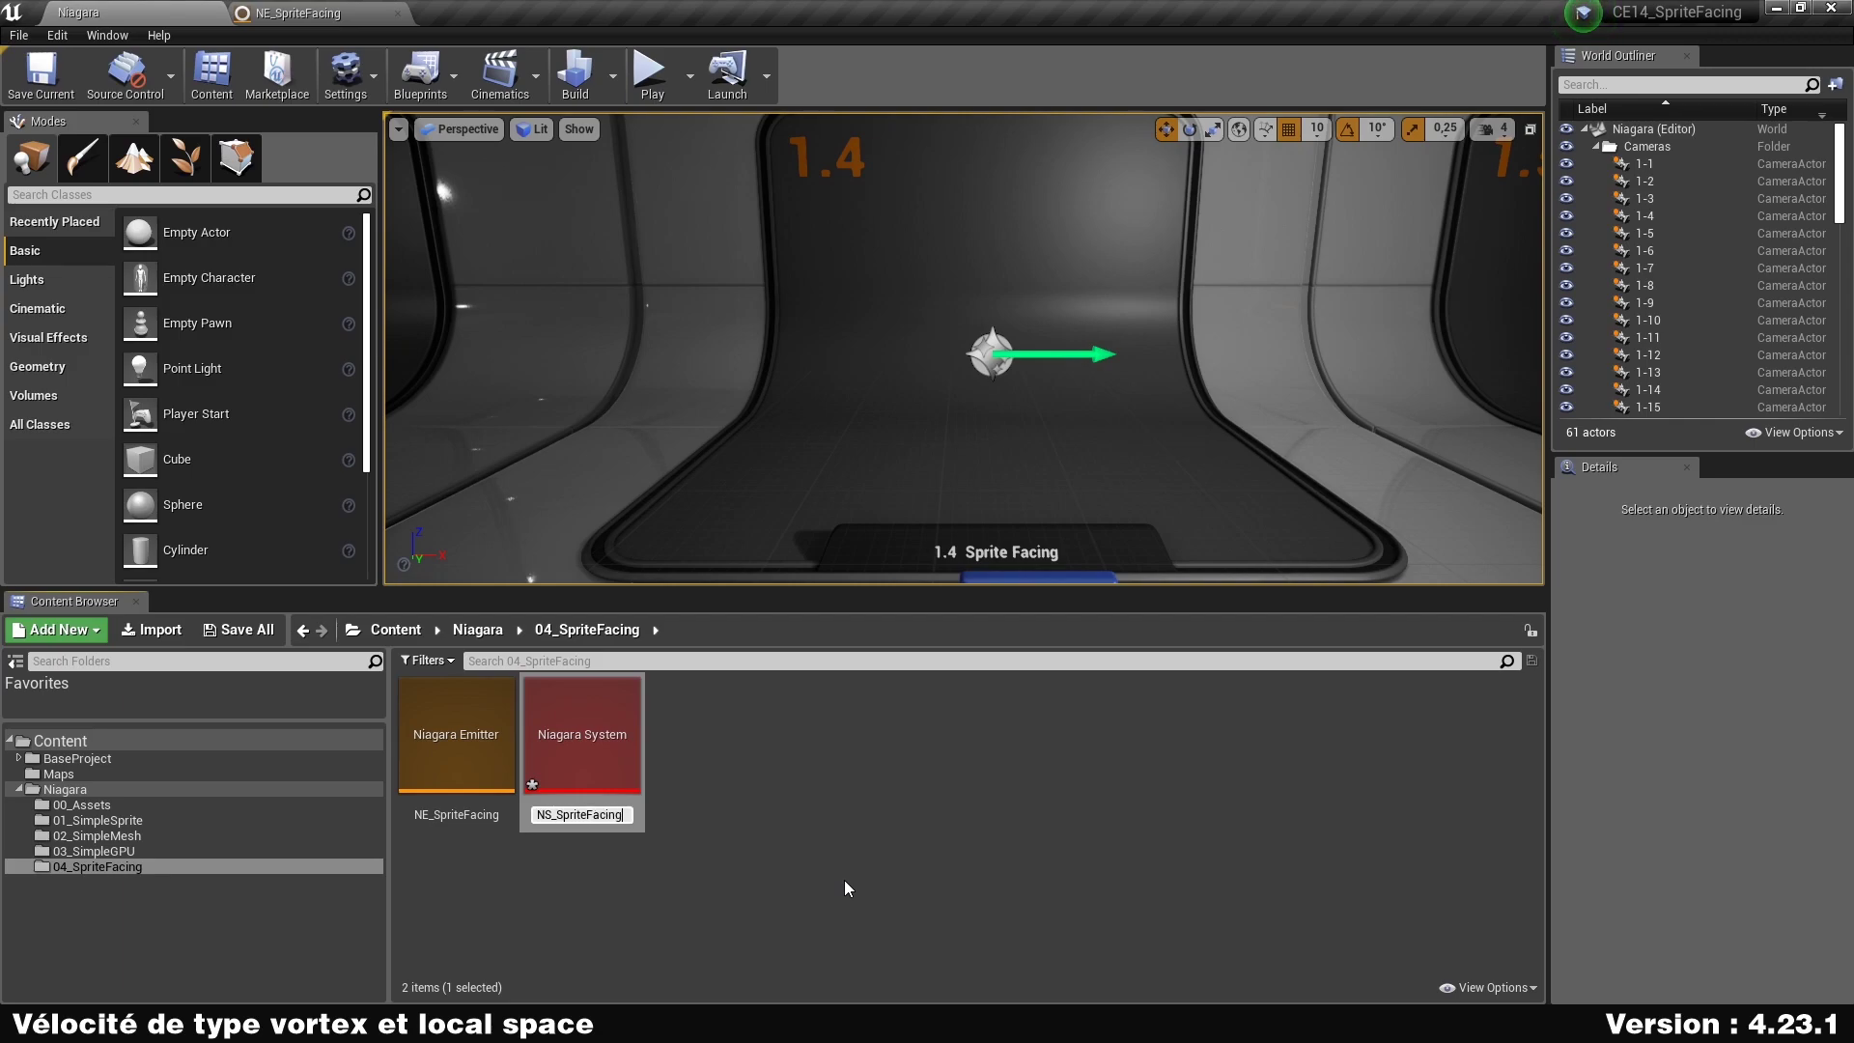
{"action": "key", "text": "Return"}
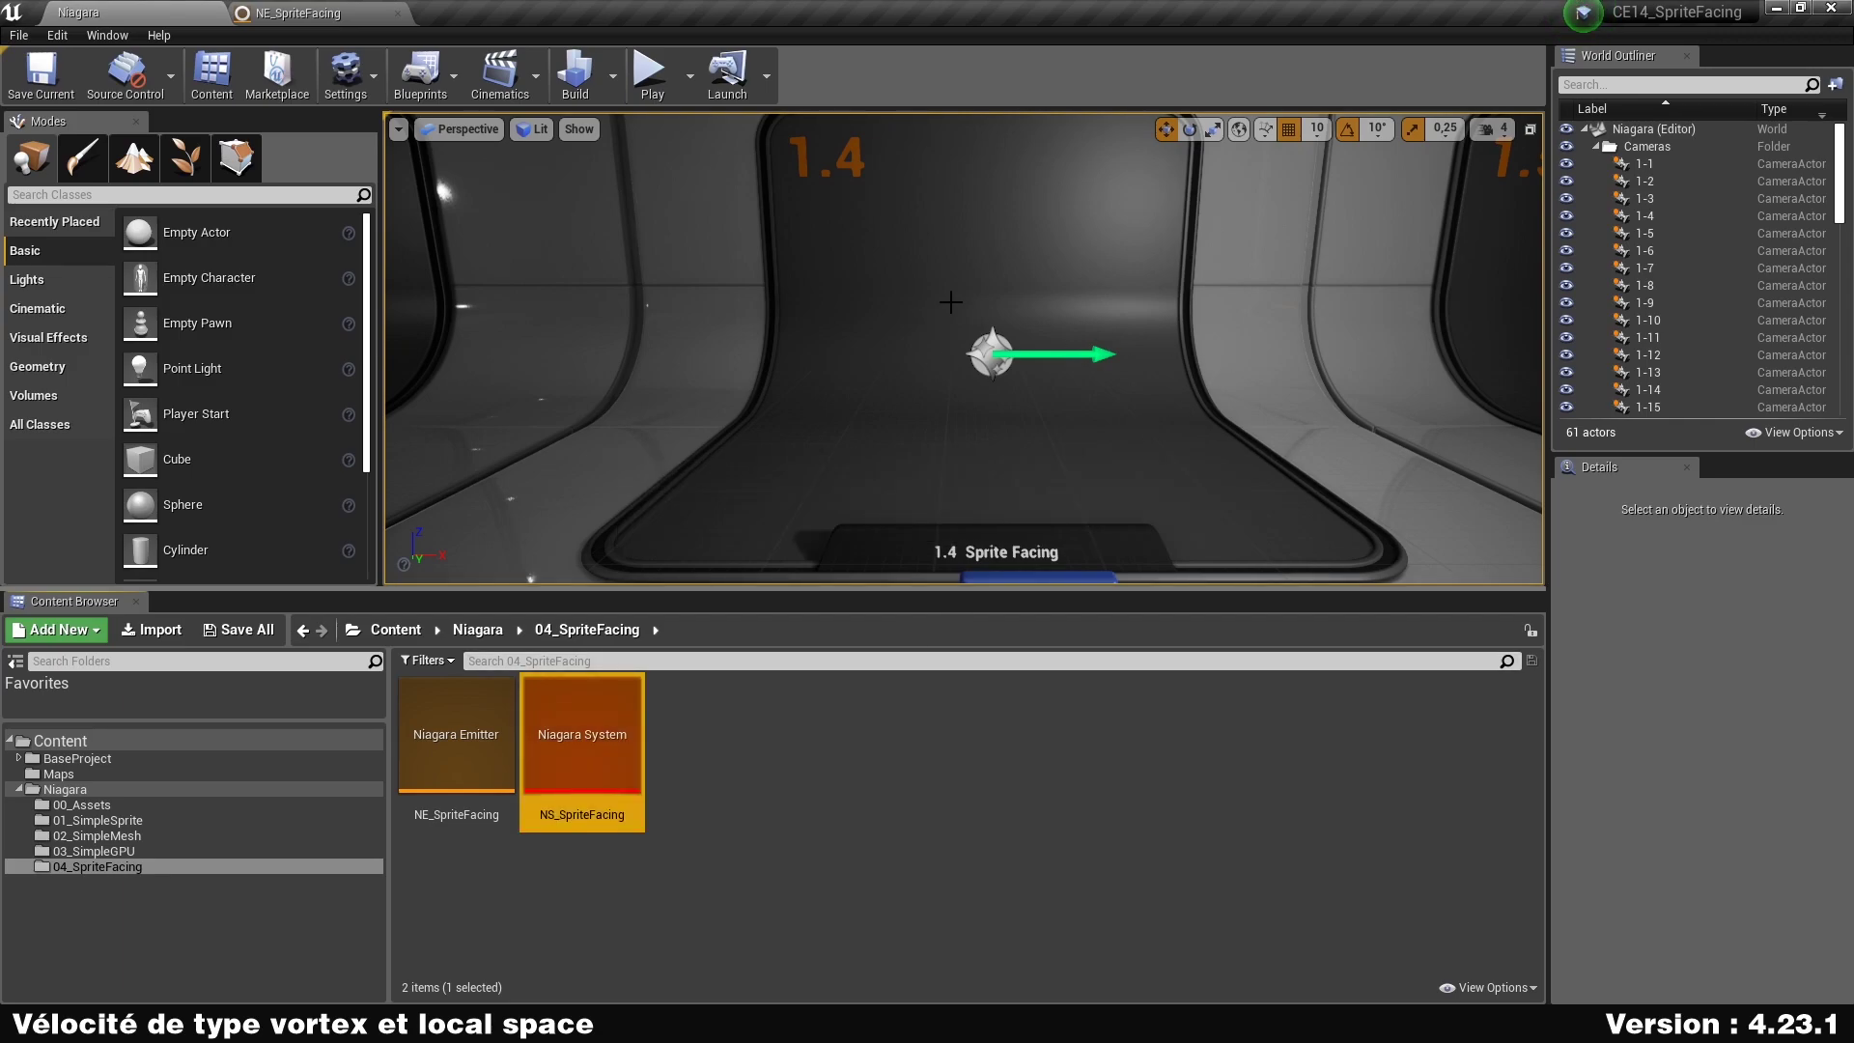
Assign NS_SpriteFacing as the Niagara System Asset of the SpriteFacing_System actor in the 1.4 Sprite Facing booth.
{"action": "left_click", "coordinate": [981, 354]}
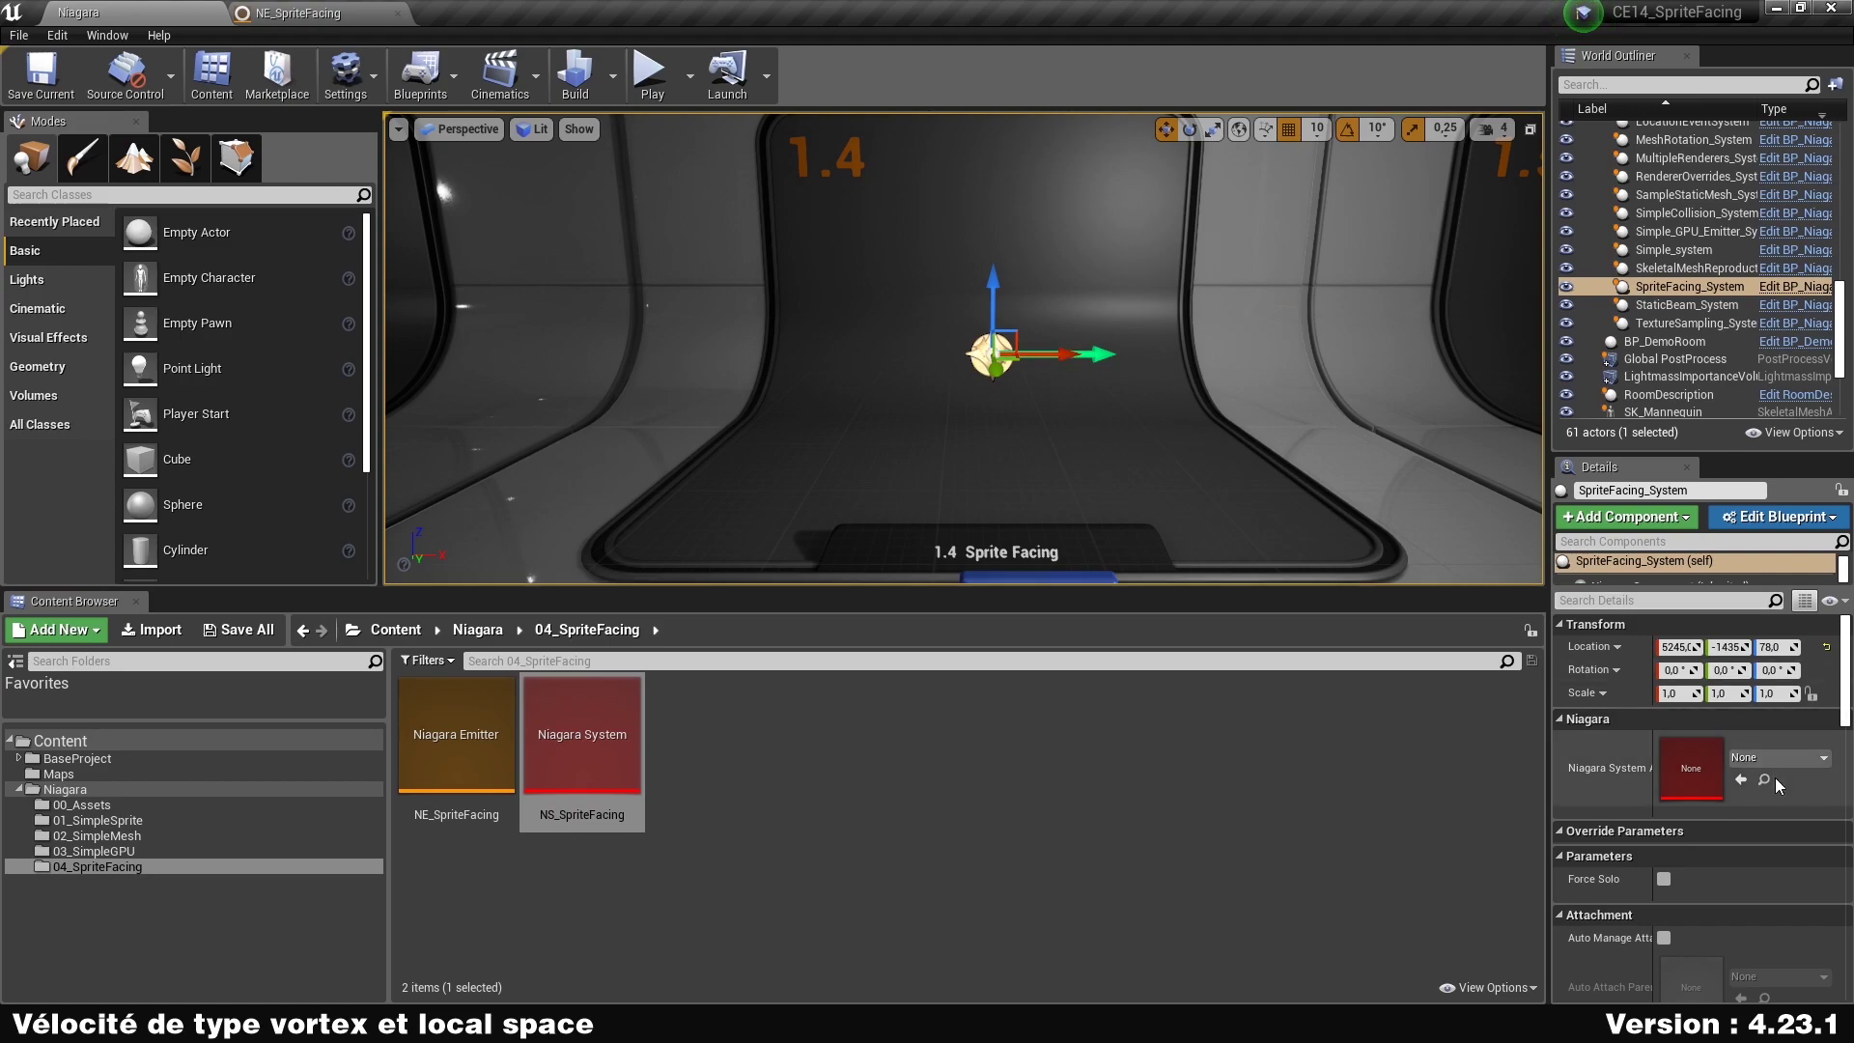
{"action": "left_click", "coordinate": [1741, 779]}
{"action": "left_click", "coordinate": [1178, 773]}
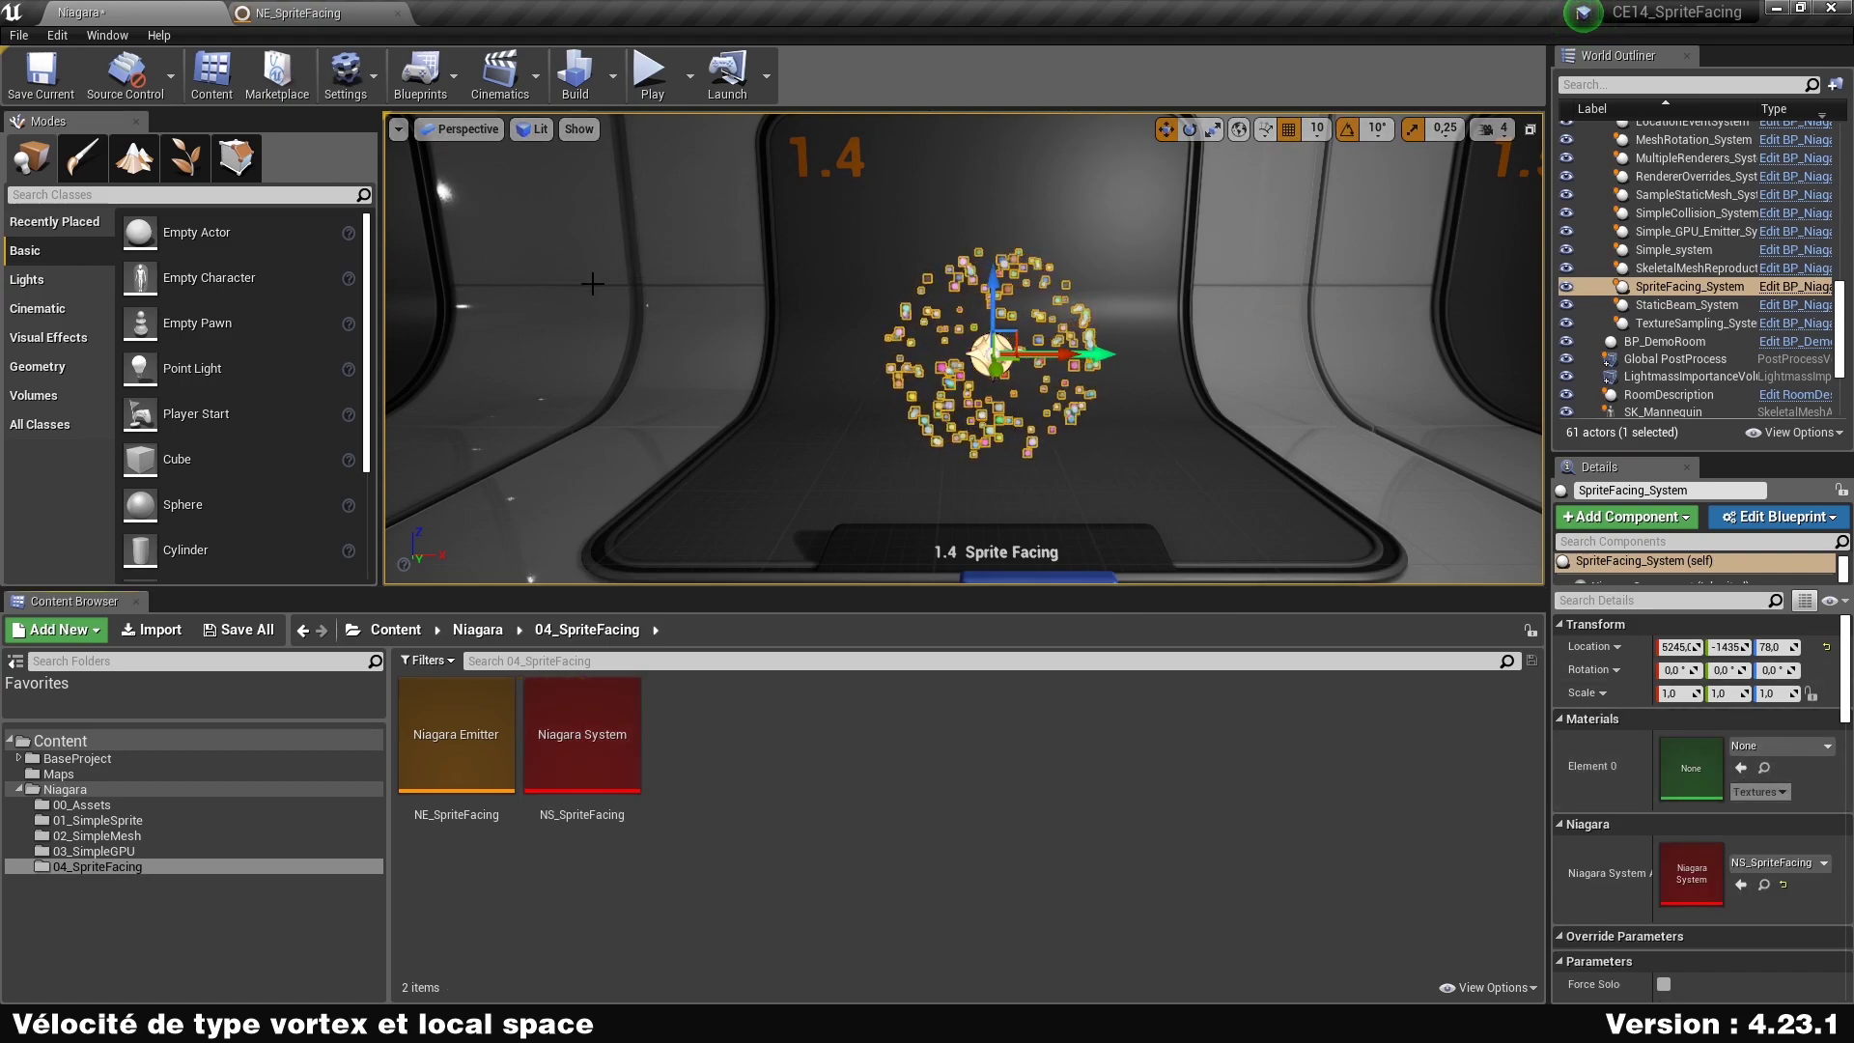
Raise the SpriteFacing_System actor to a Z location of 118 and check the particles in the full-screen viewport.
{"action": "mouse_move", "coordinate": [584, 298]}
{"action": "right_mouse_down"}
{"action": "mouse_move", "coordinate": [772, 314]}
{"action": "mouse_move", "coordinate": [589, 285]}
{"action": "right_mouse_up"}
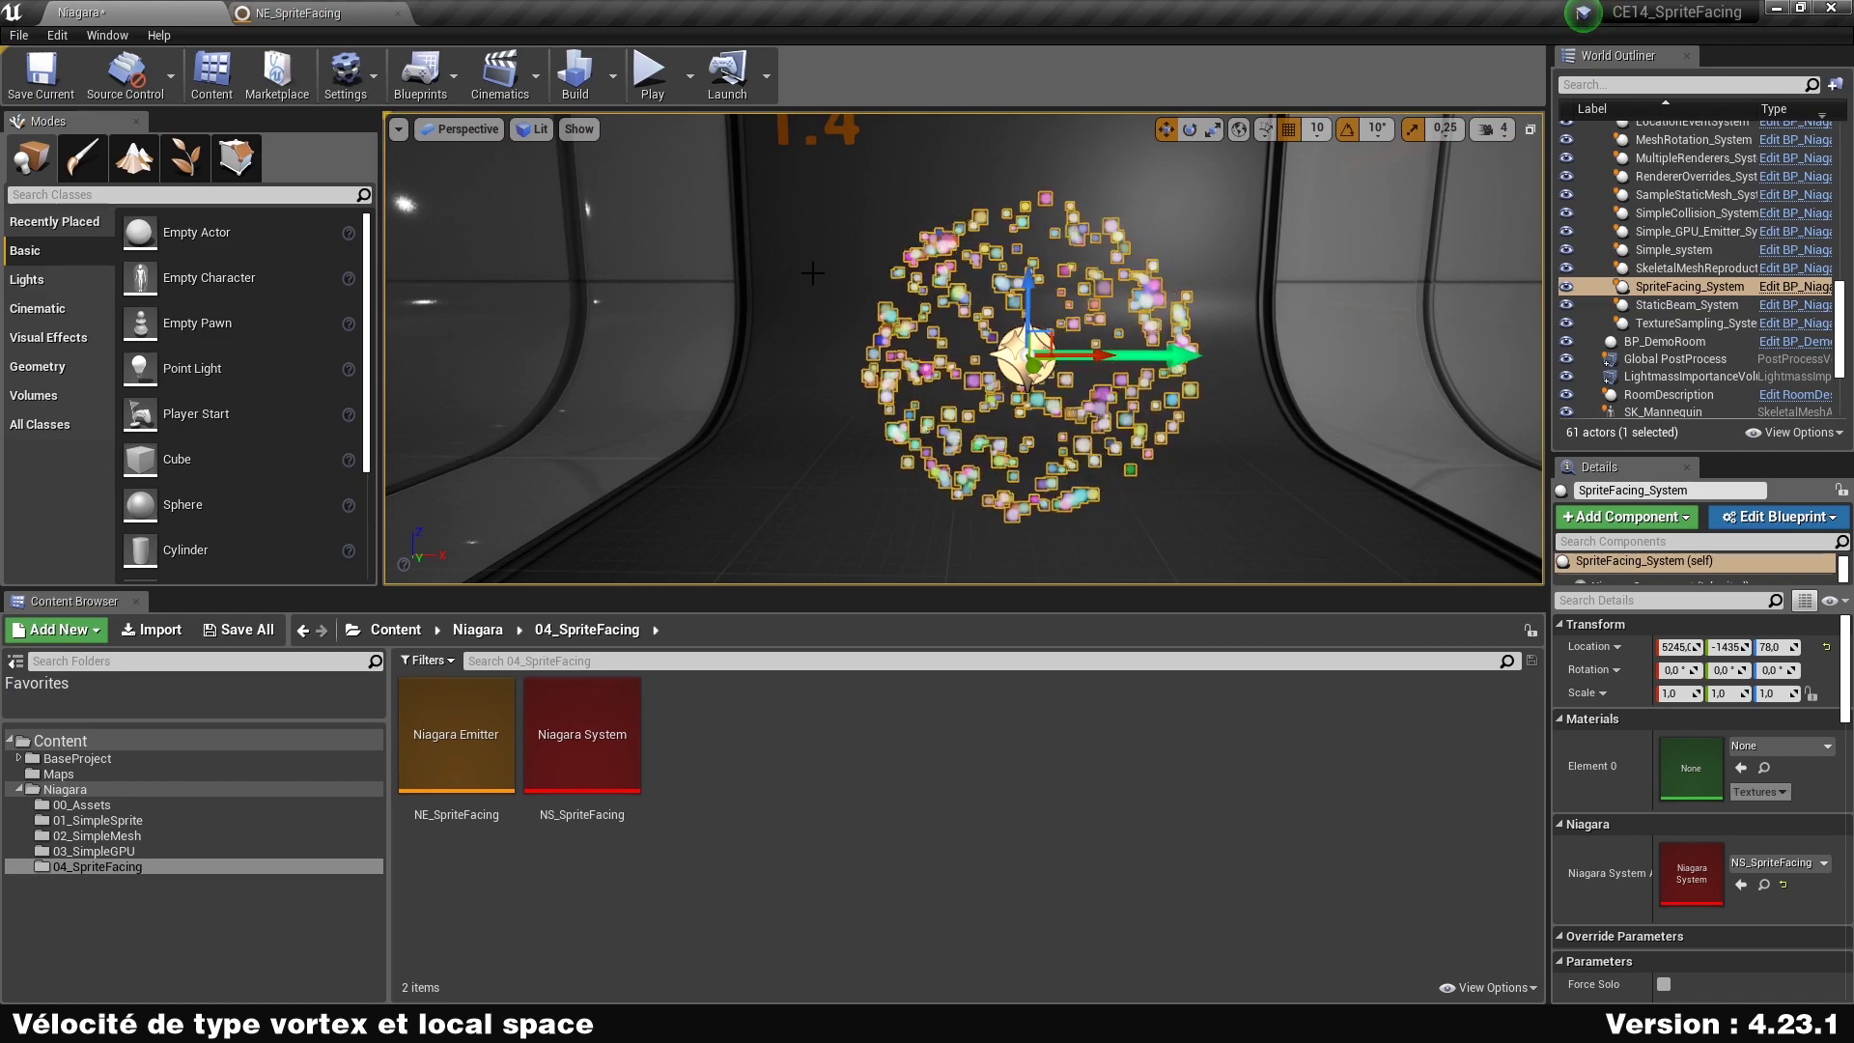
{"action": "scroll", "coordinate": [1040, 280], "scroll_direction": "down", "scroll_amount": 3}
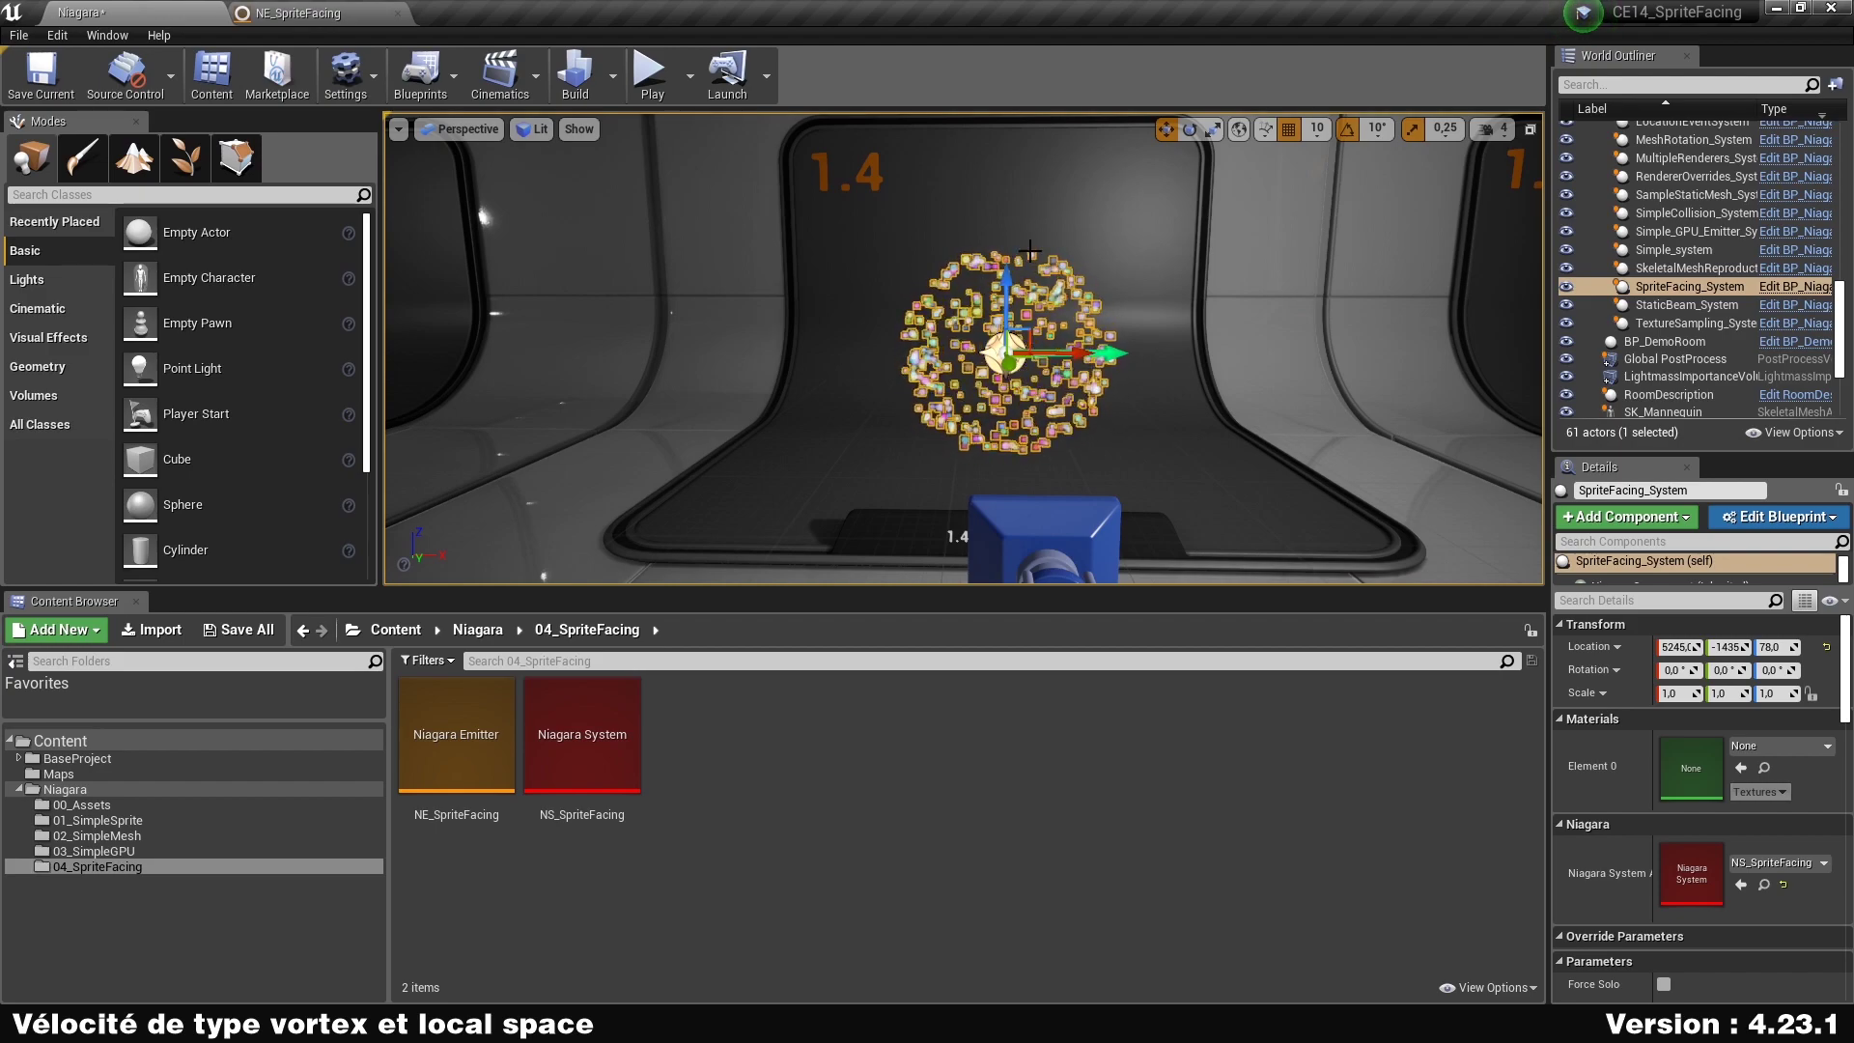
{"action": "key", "text": "F11"}
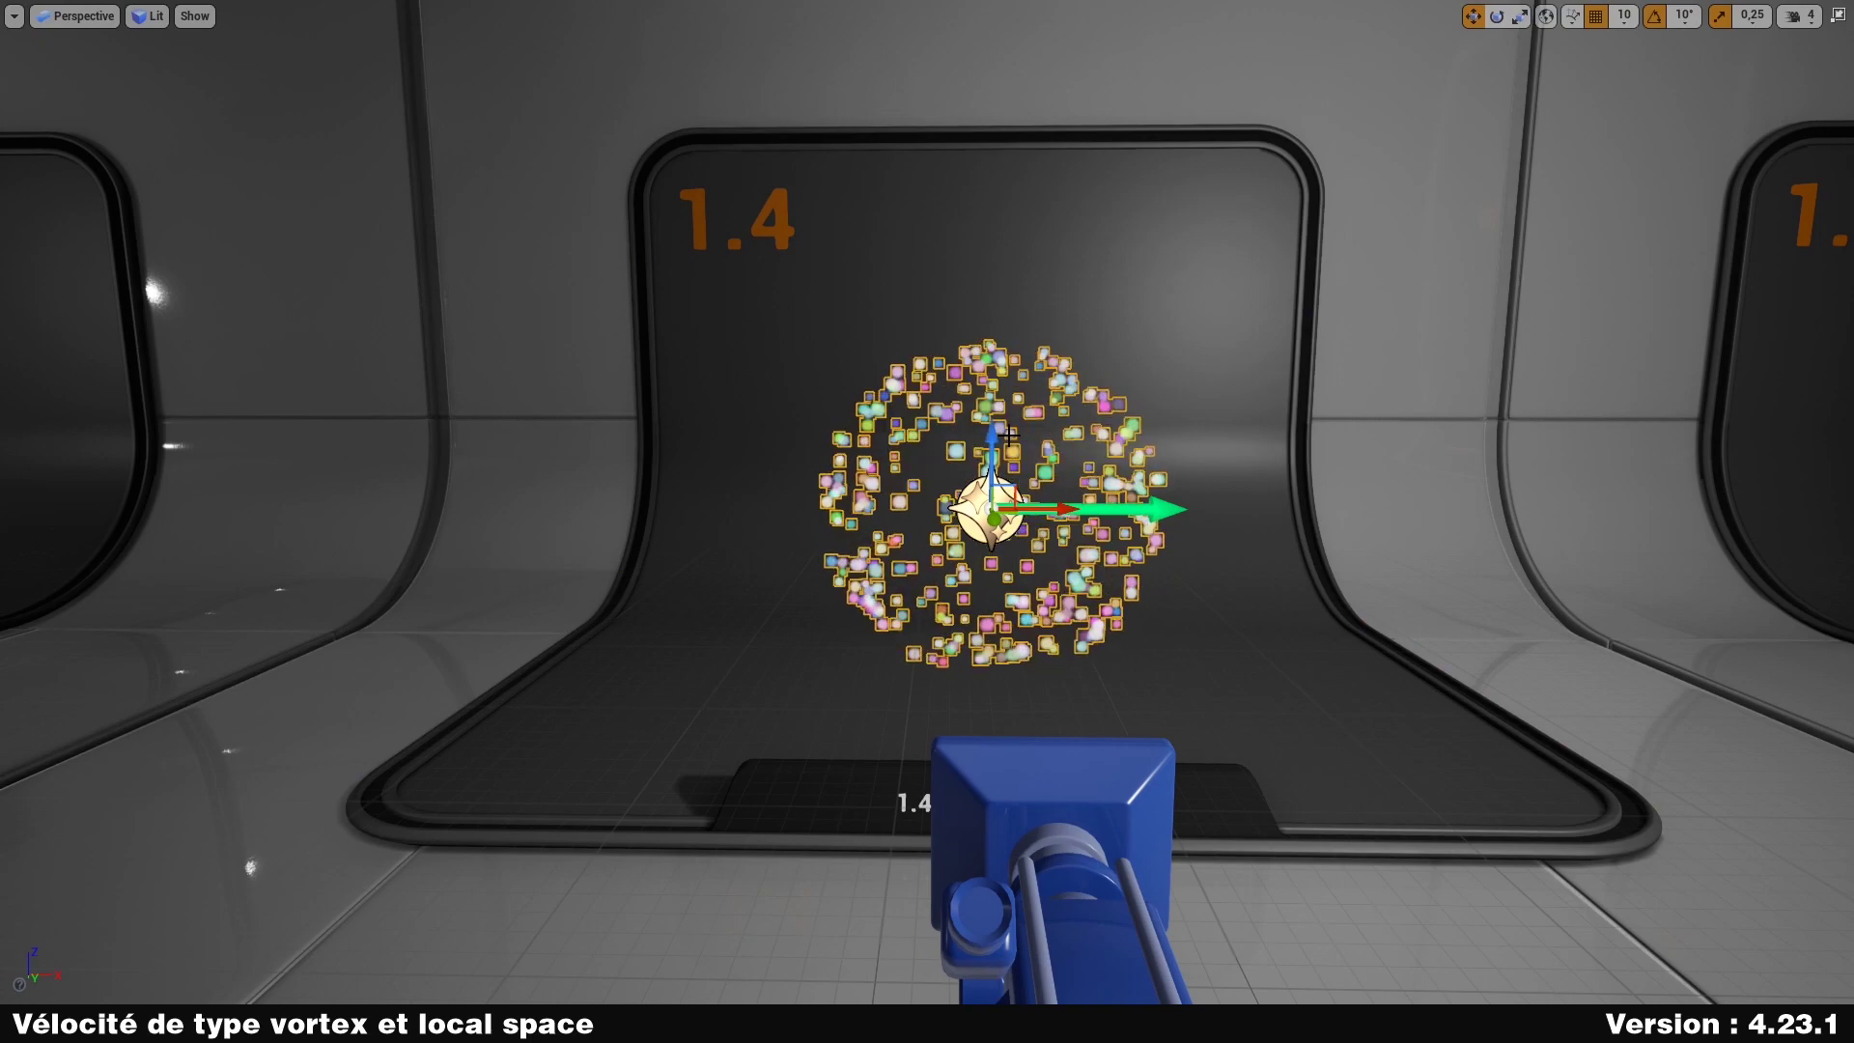
{"action": "key", "text": "g"}
{"action": "key", "text": "g"}
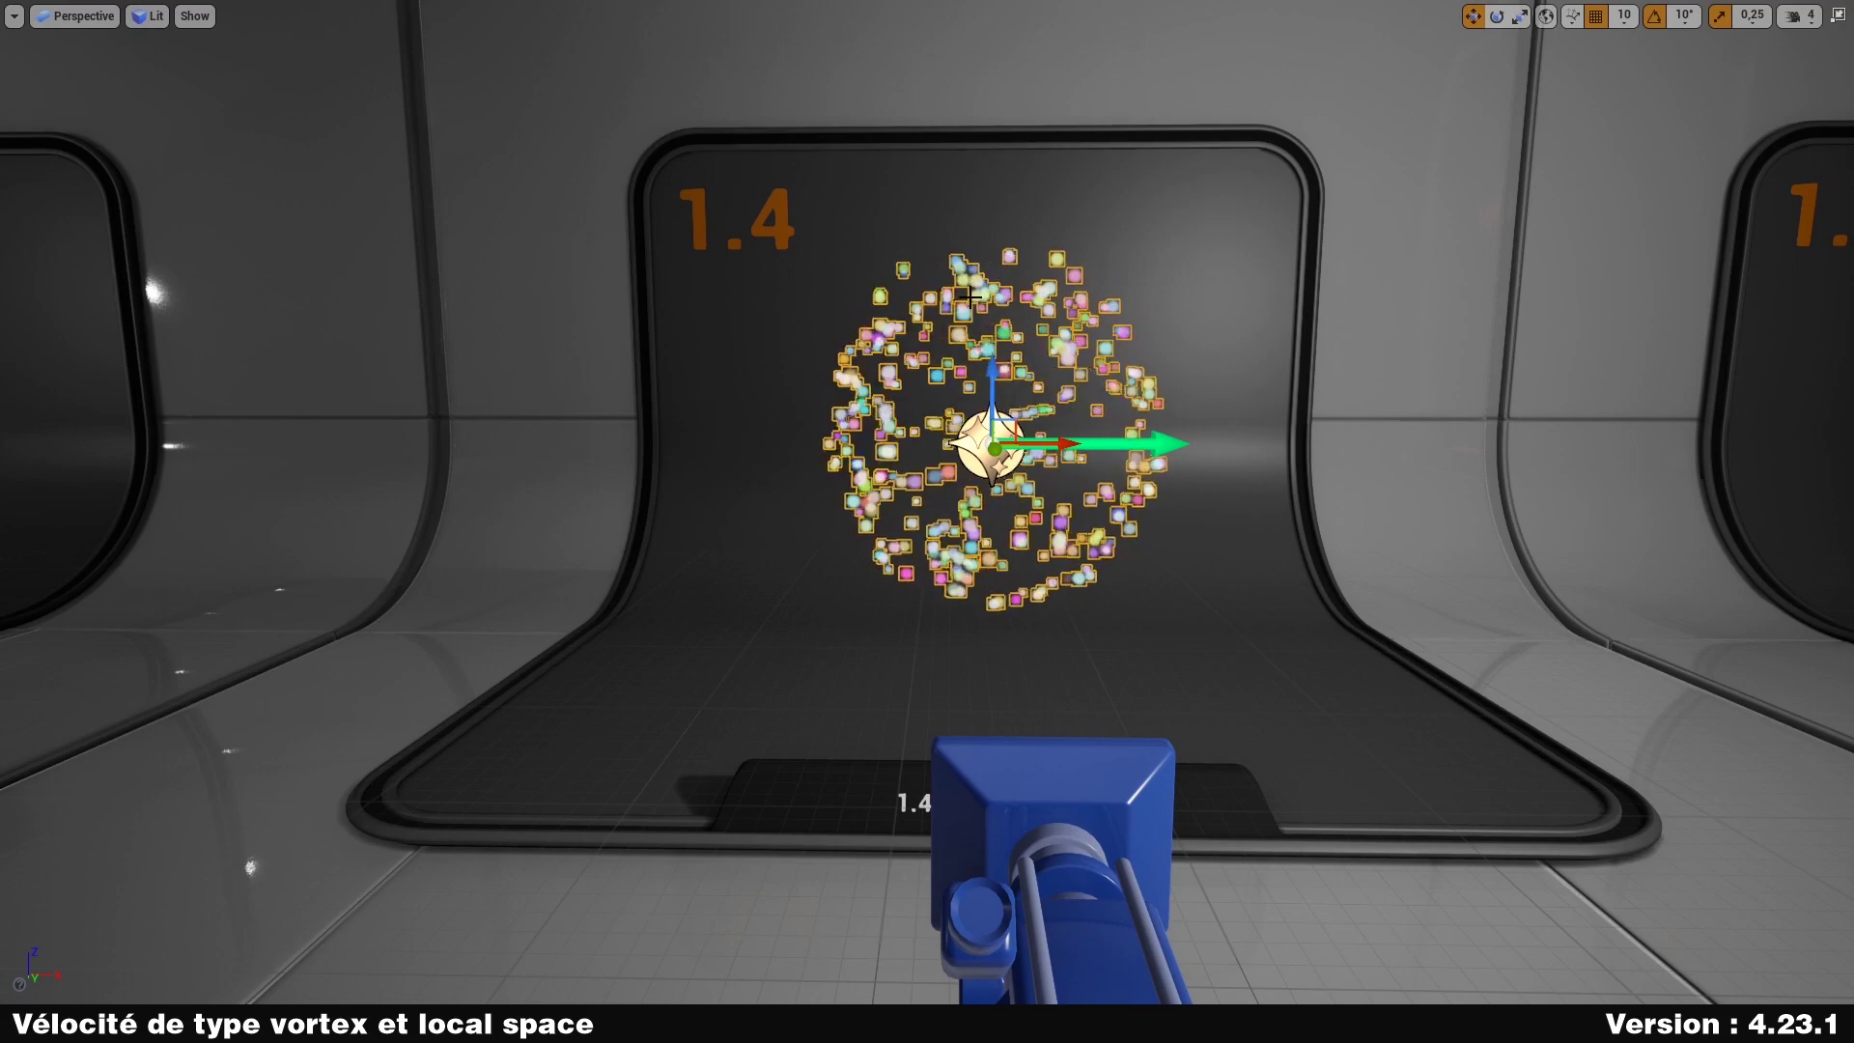
{"action": "key", "text": "F11"}
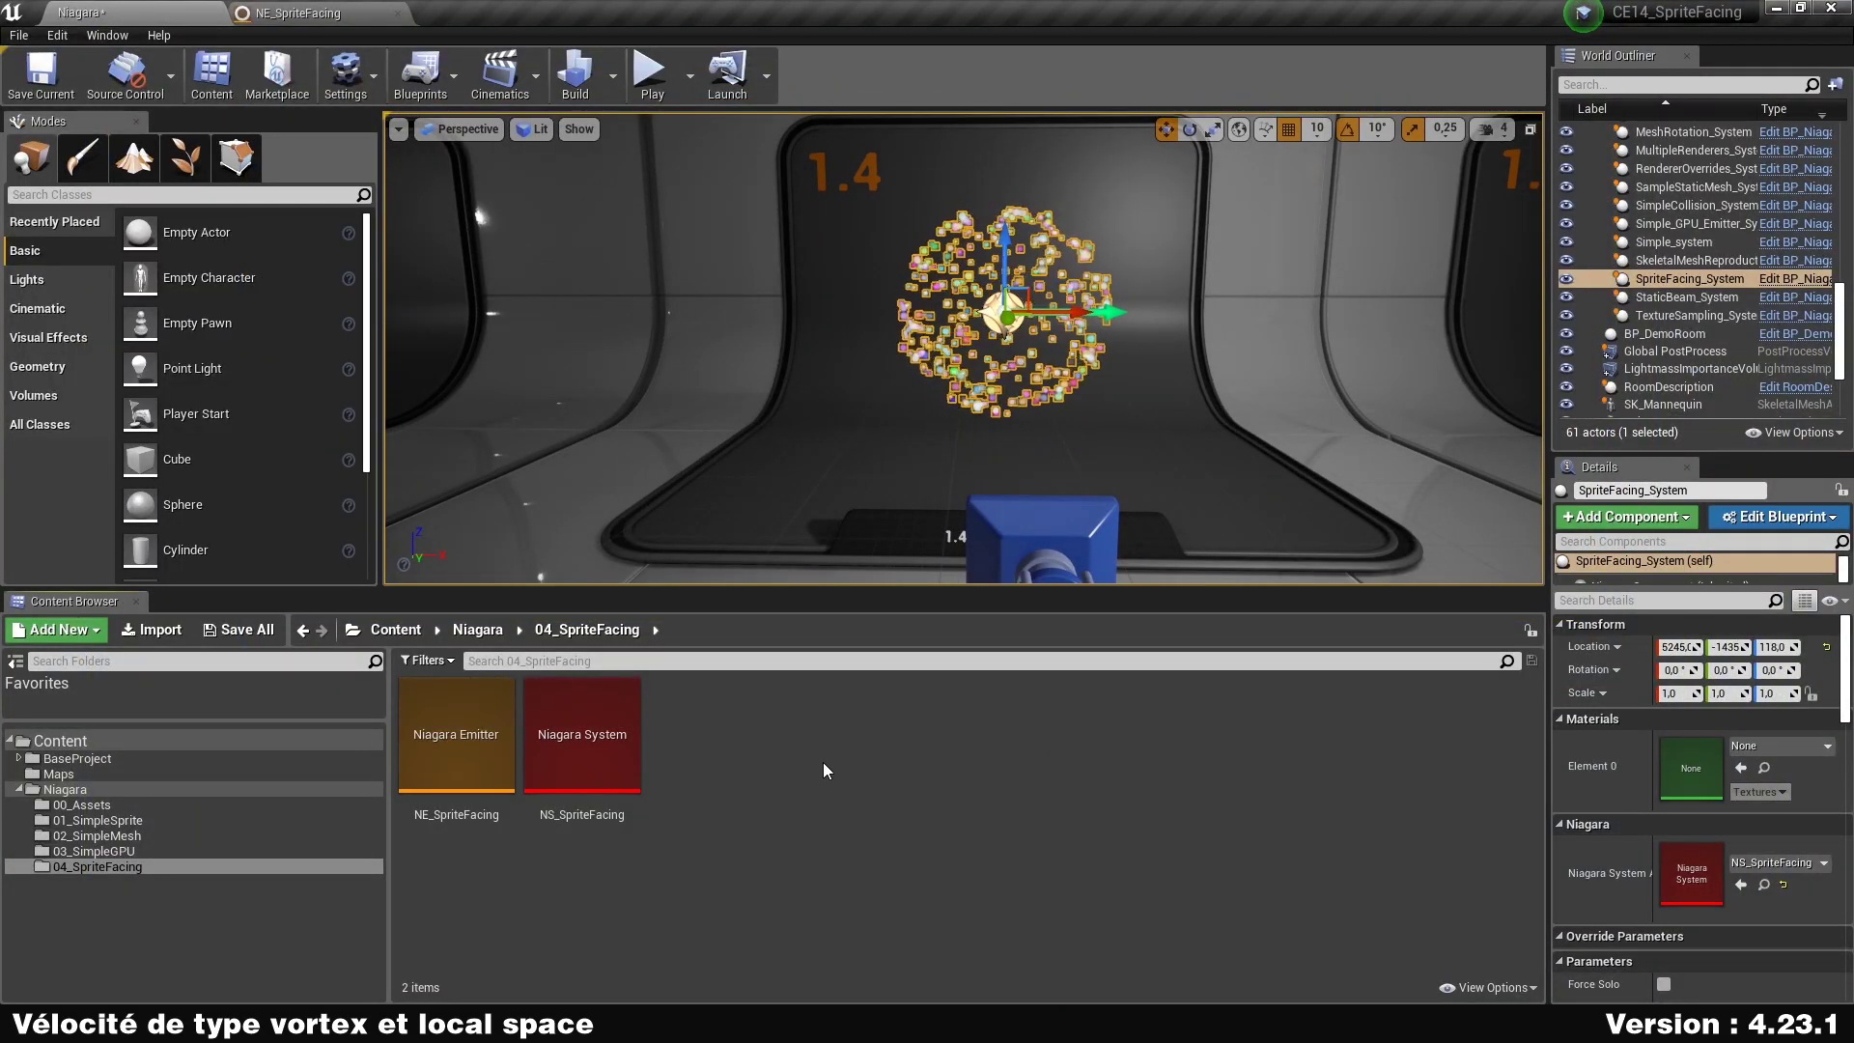
Create a Niagara Dynamic Input Script named NDI_GetEmitterLoc in the 04_SpriteFacing folder.
{"action": "right_click", "coordinate": [738, 765]}
{"action": "mouse_move", "coordinate": [875, 753]}
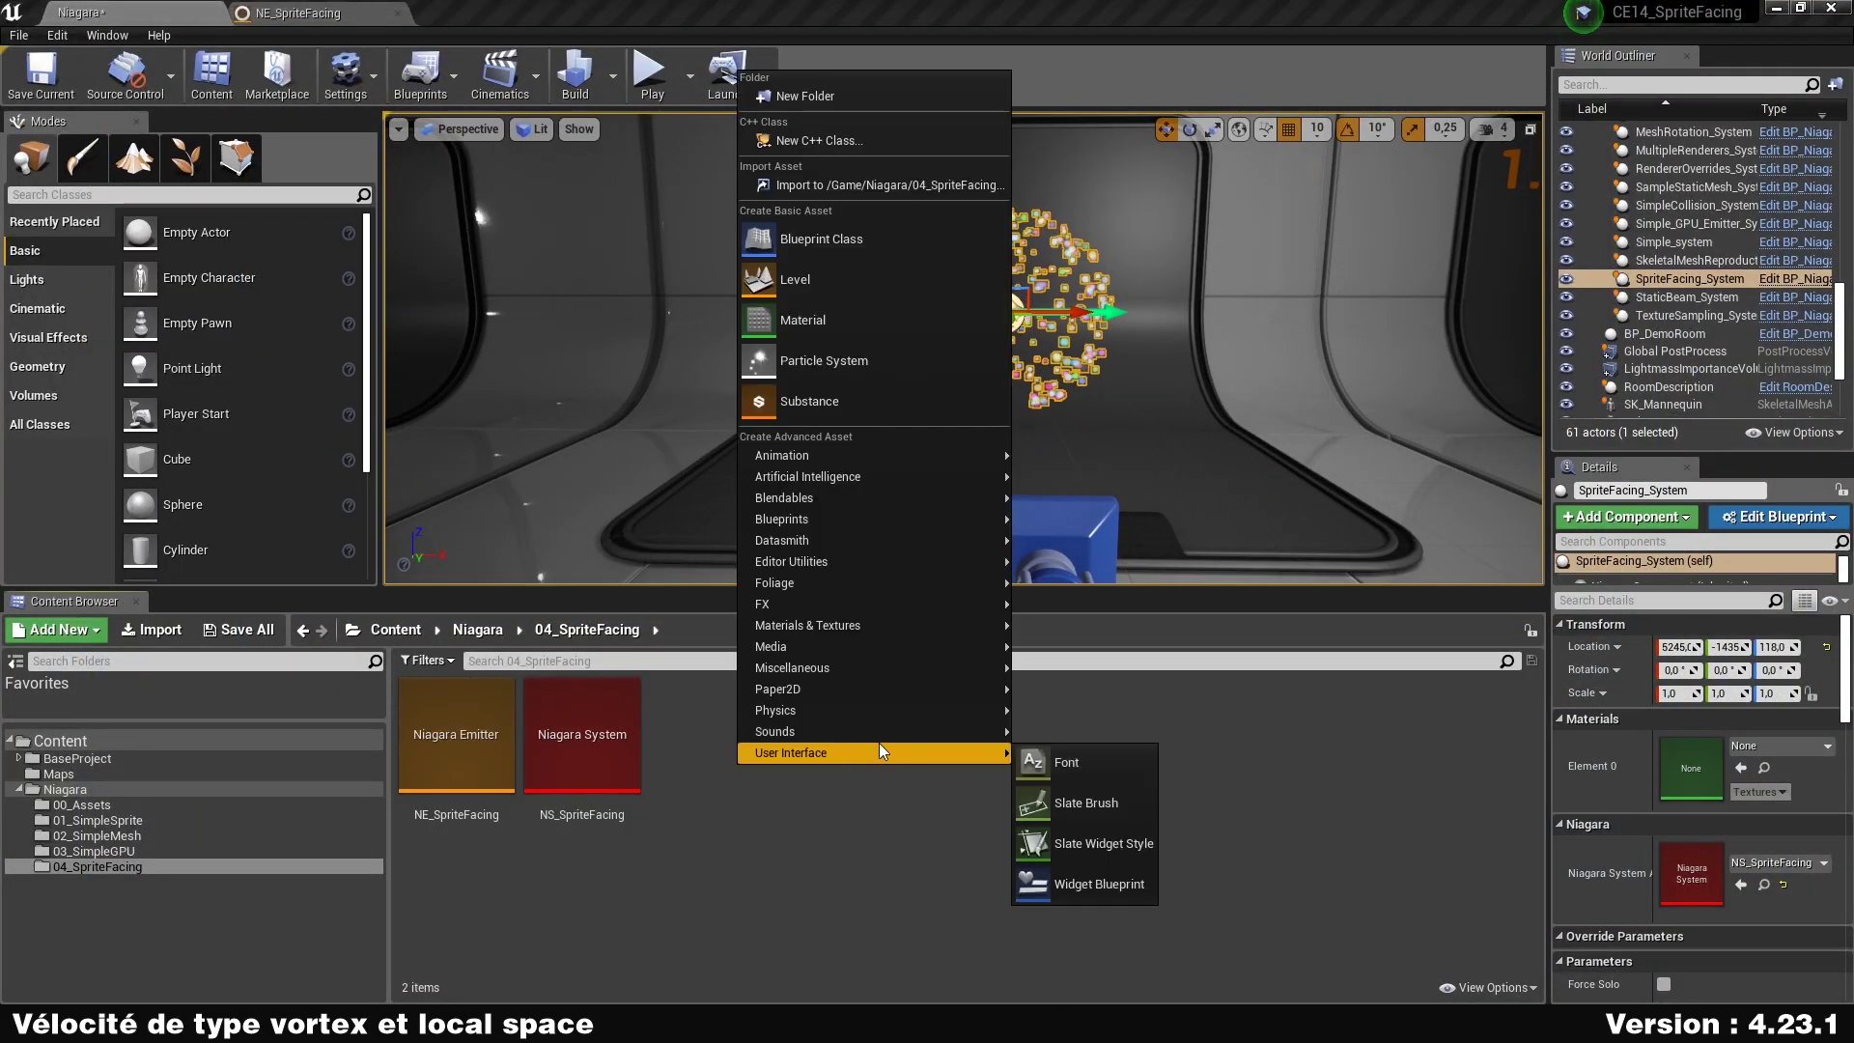
{"action": "mouse_move", "coordinate": [838, 602]}
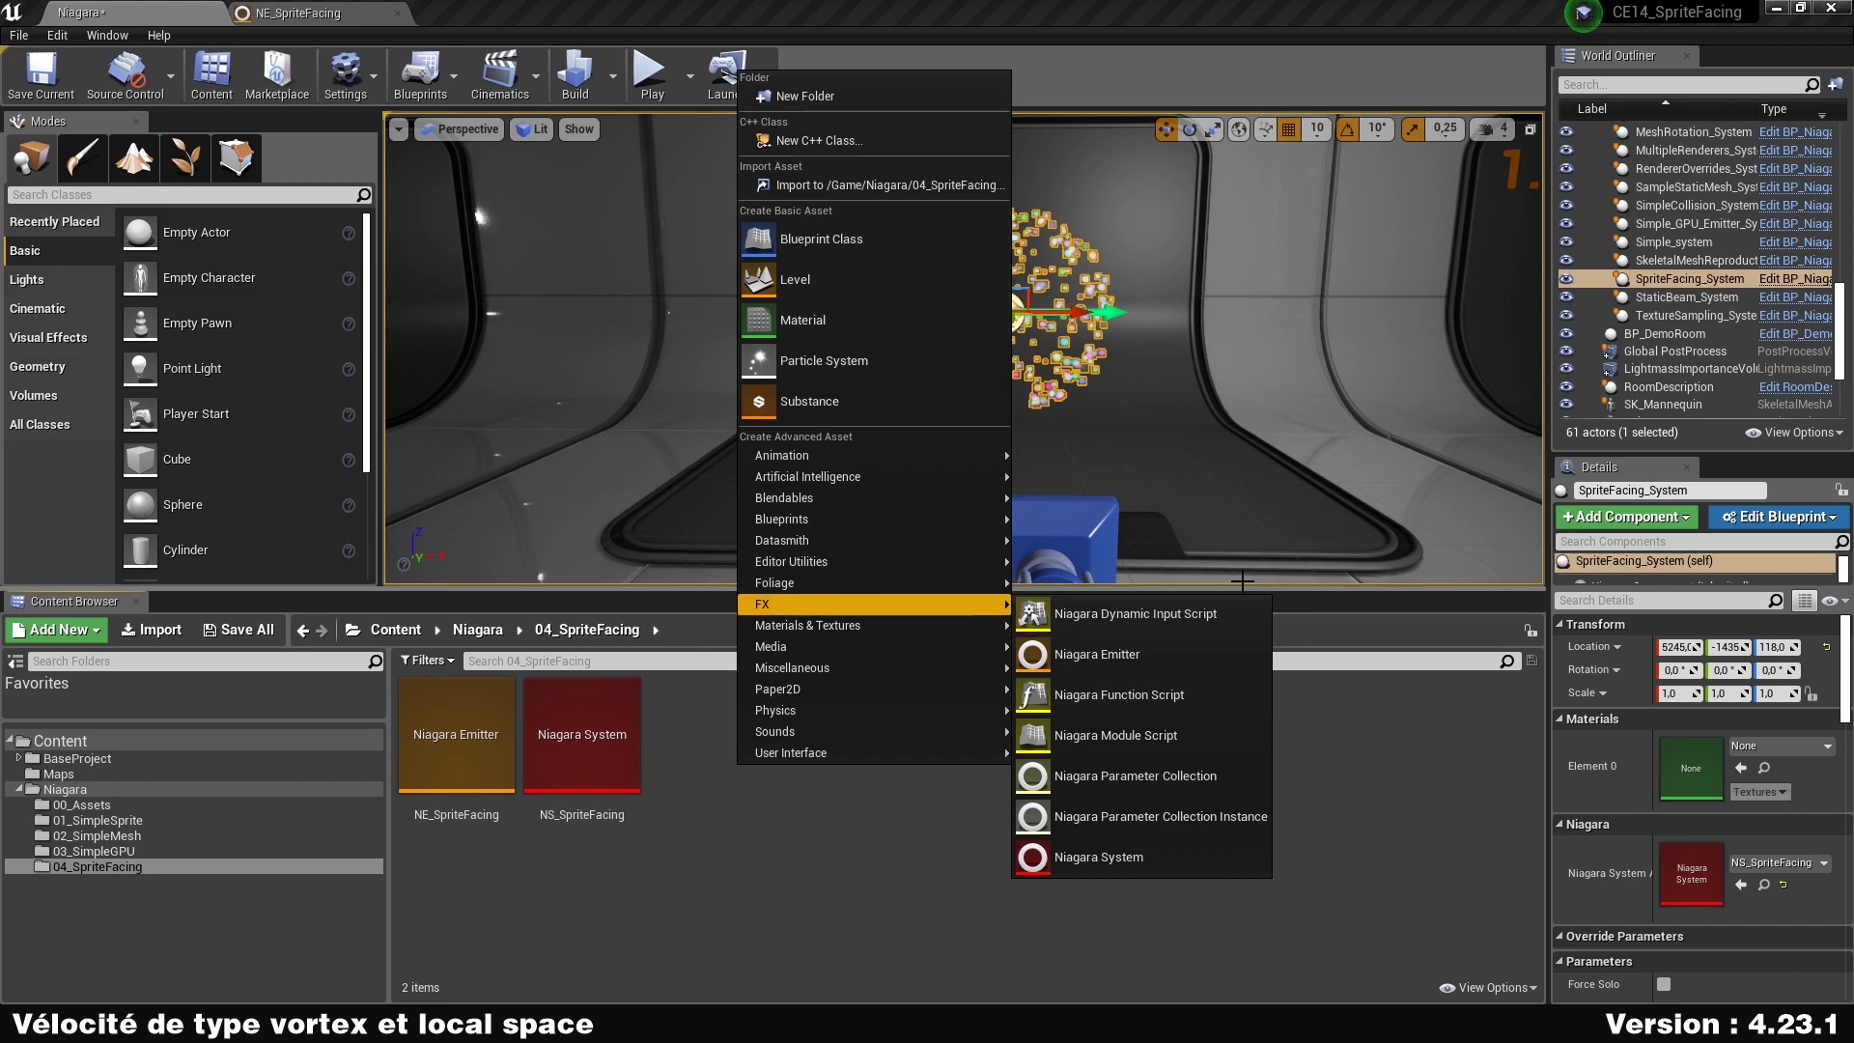
{"action": "left_click", "coordinate": [1212, 624]}
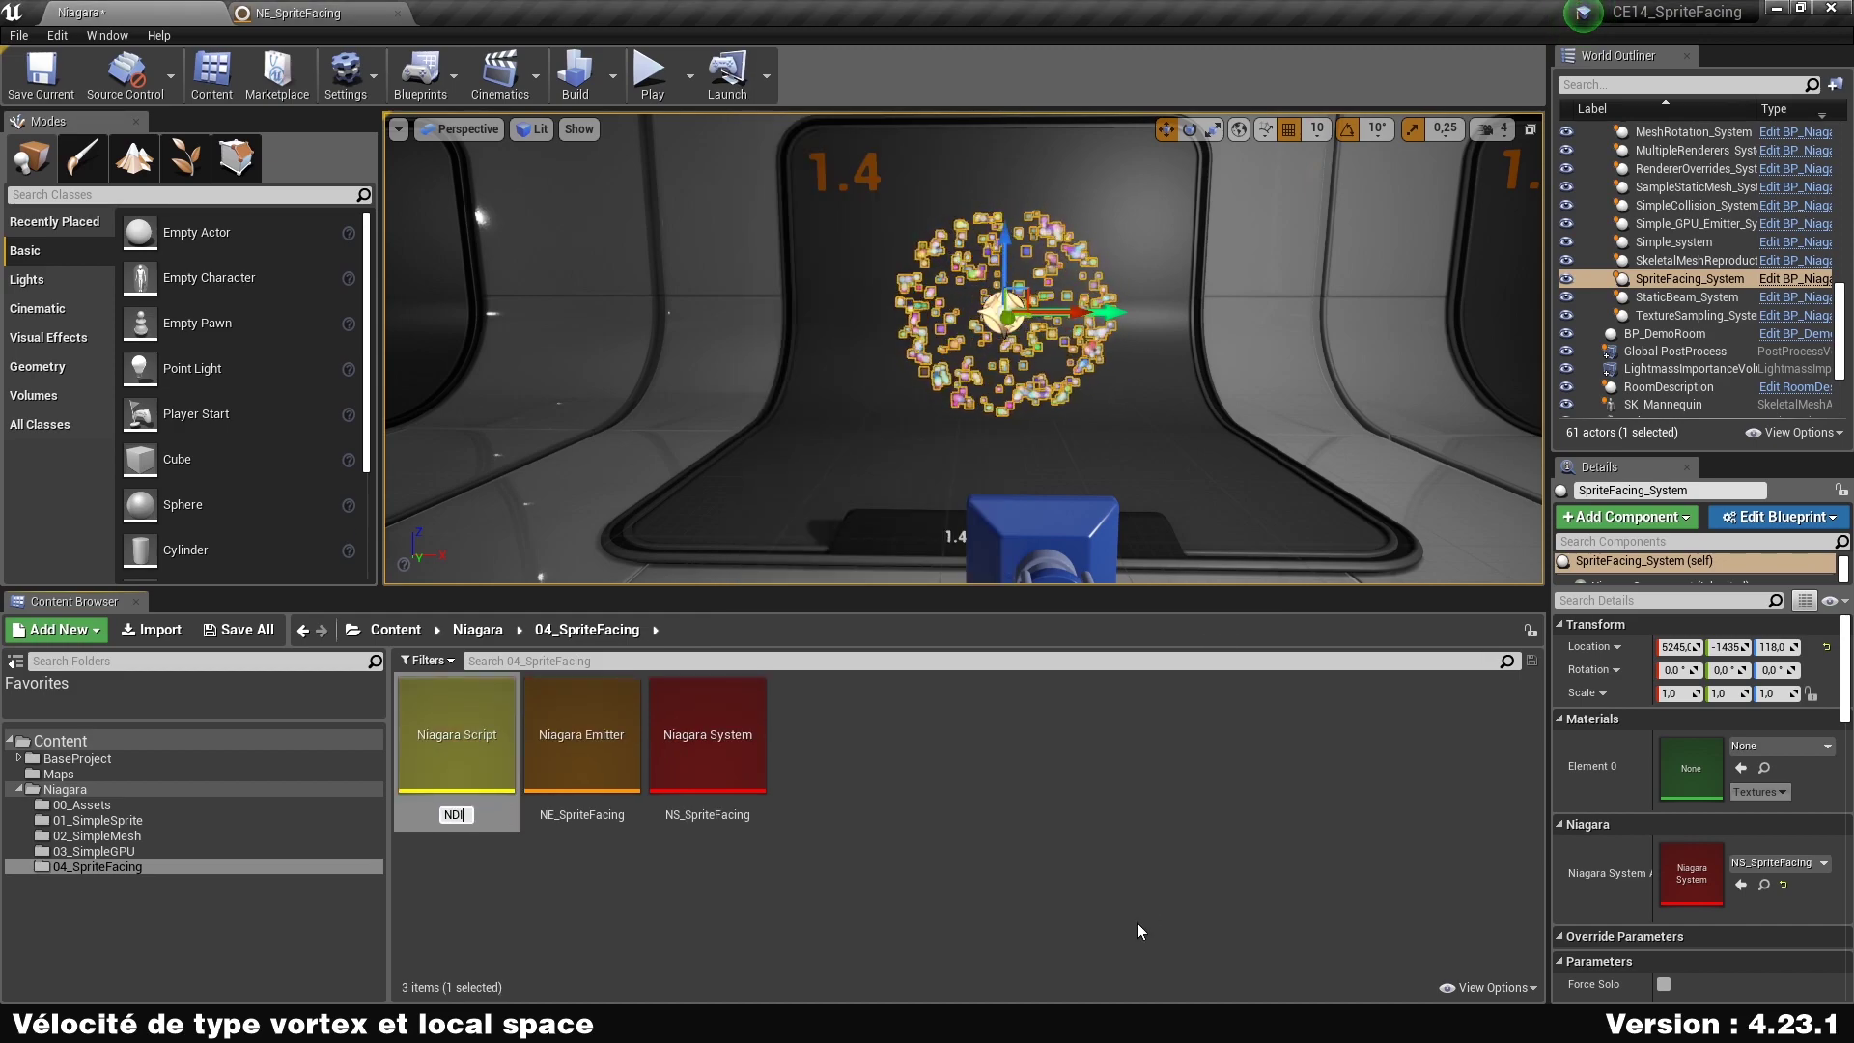
{"action": "type", "text": "NDL_GetEm"}
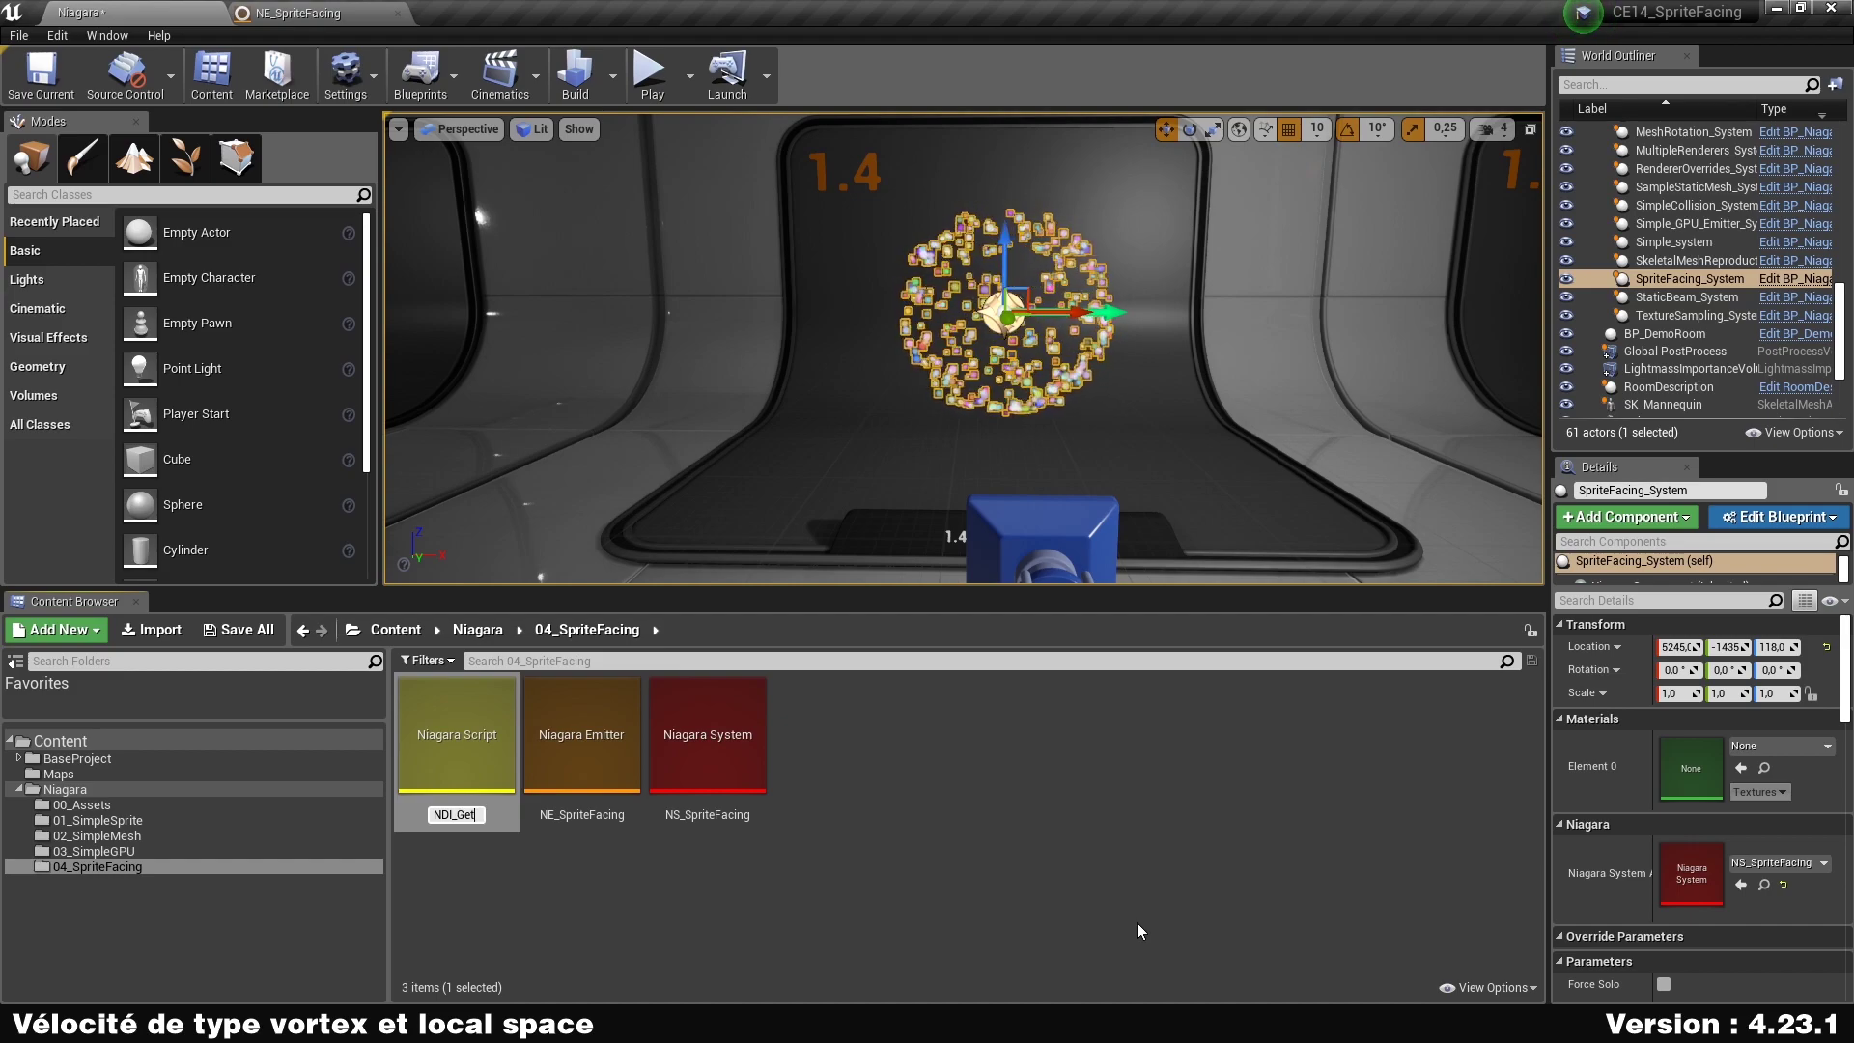
{"action": "type", "text": "itterLoc"}
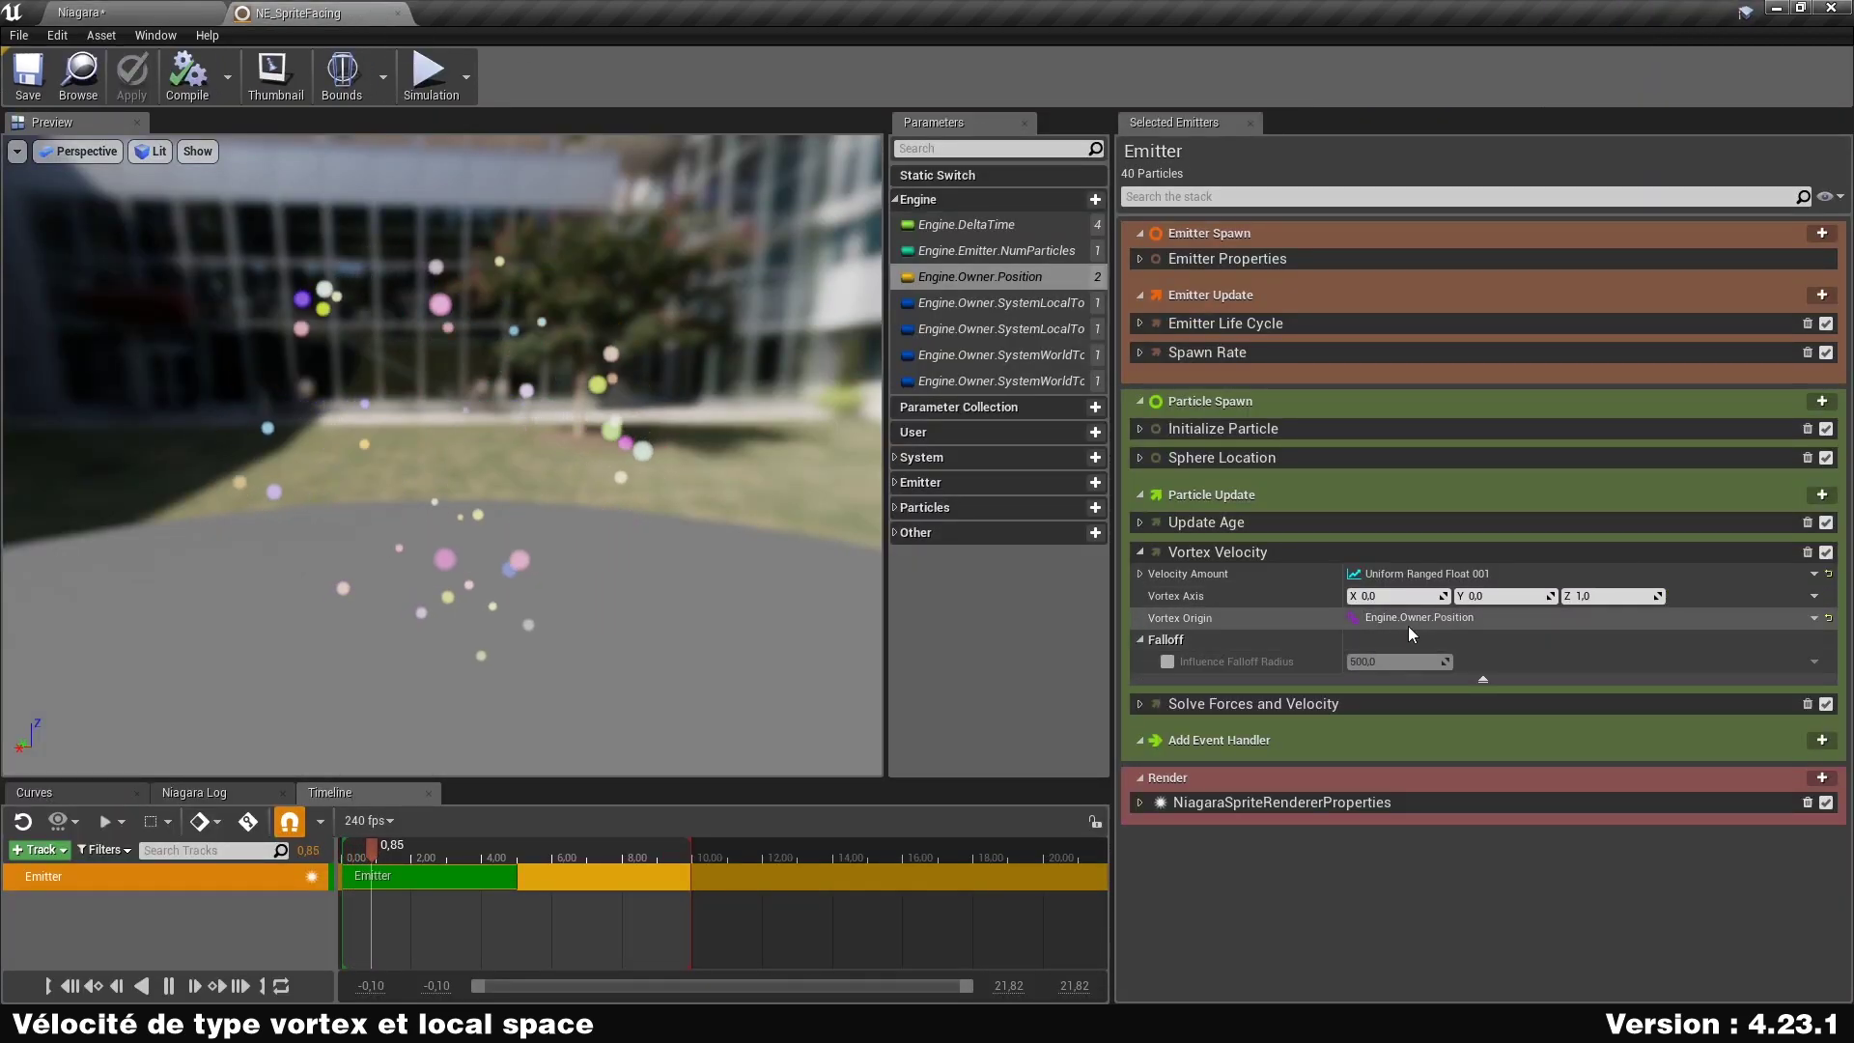
Reset Vortex Velocity's Vortex Origin to its default in NE_SpriteFacing and return to the Niagara level.
{"action": "left_click", "coordinate": [1827, 618]}
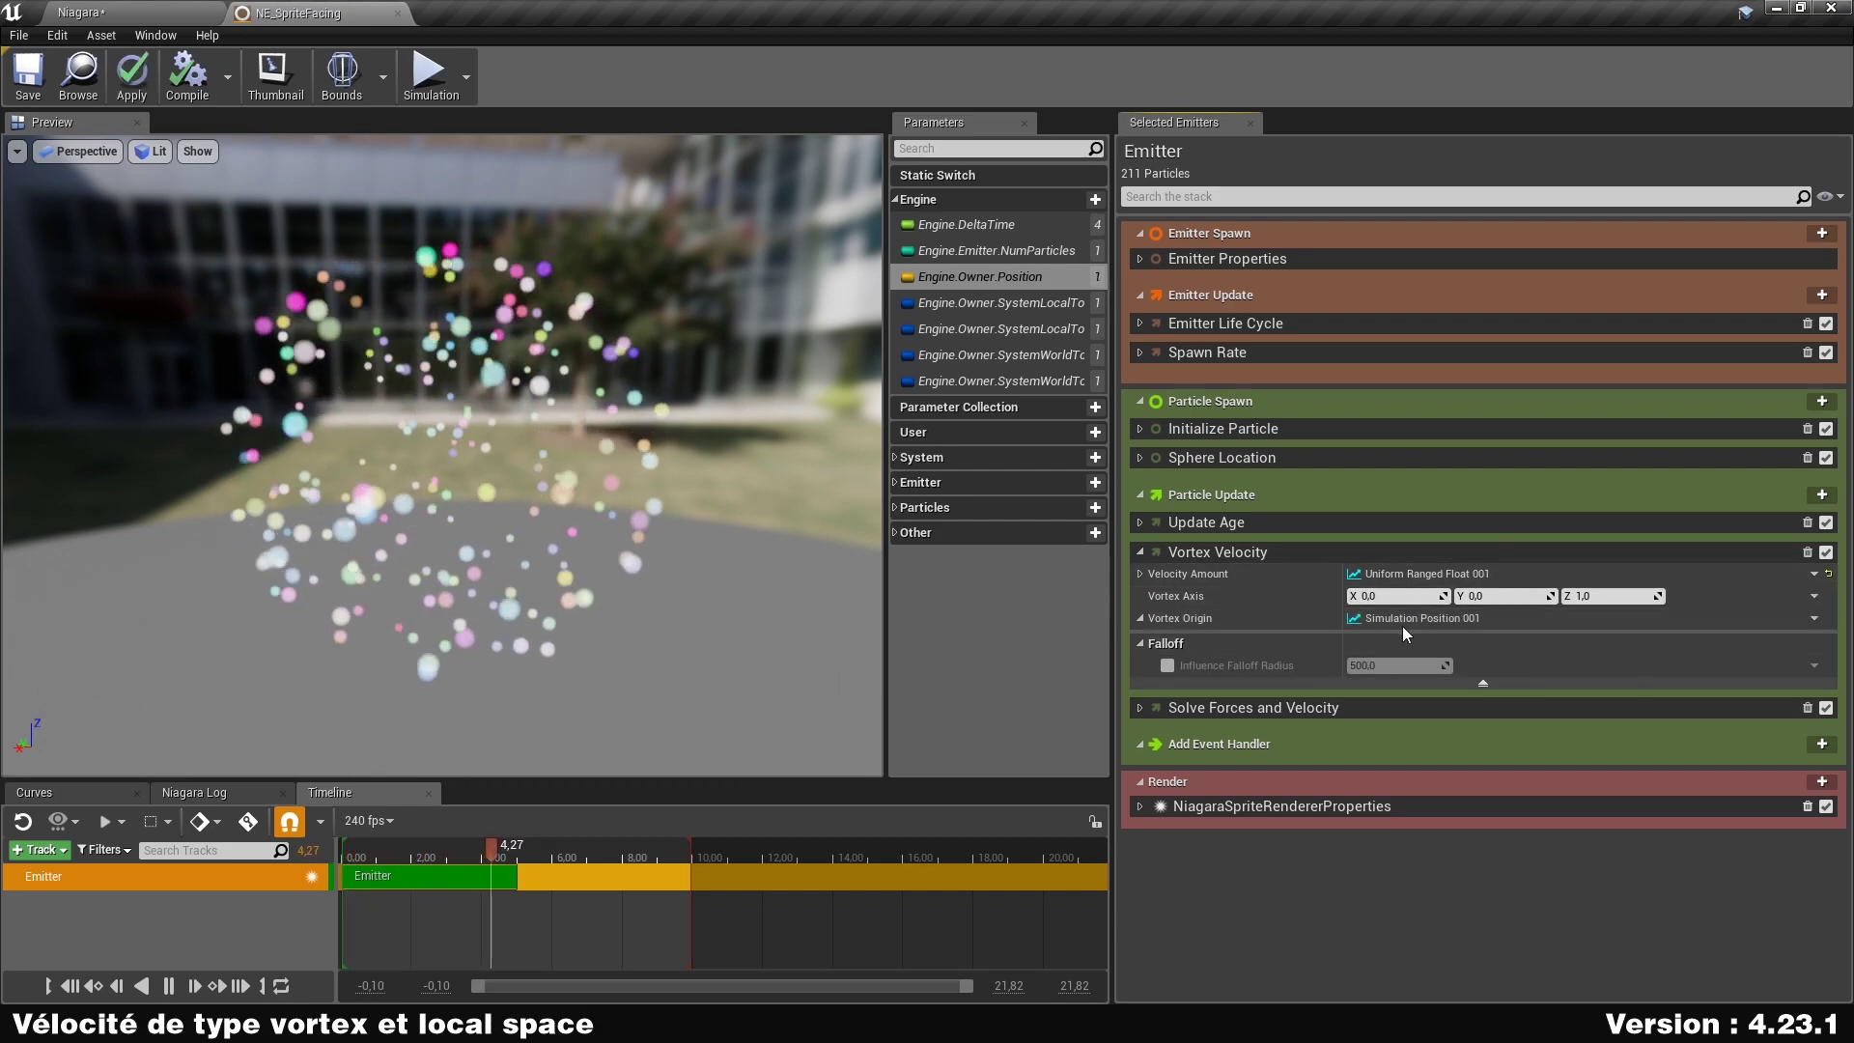
{"action": "left_click", "coordinate": [96, 12]}
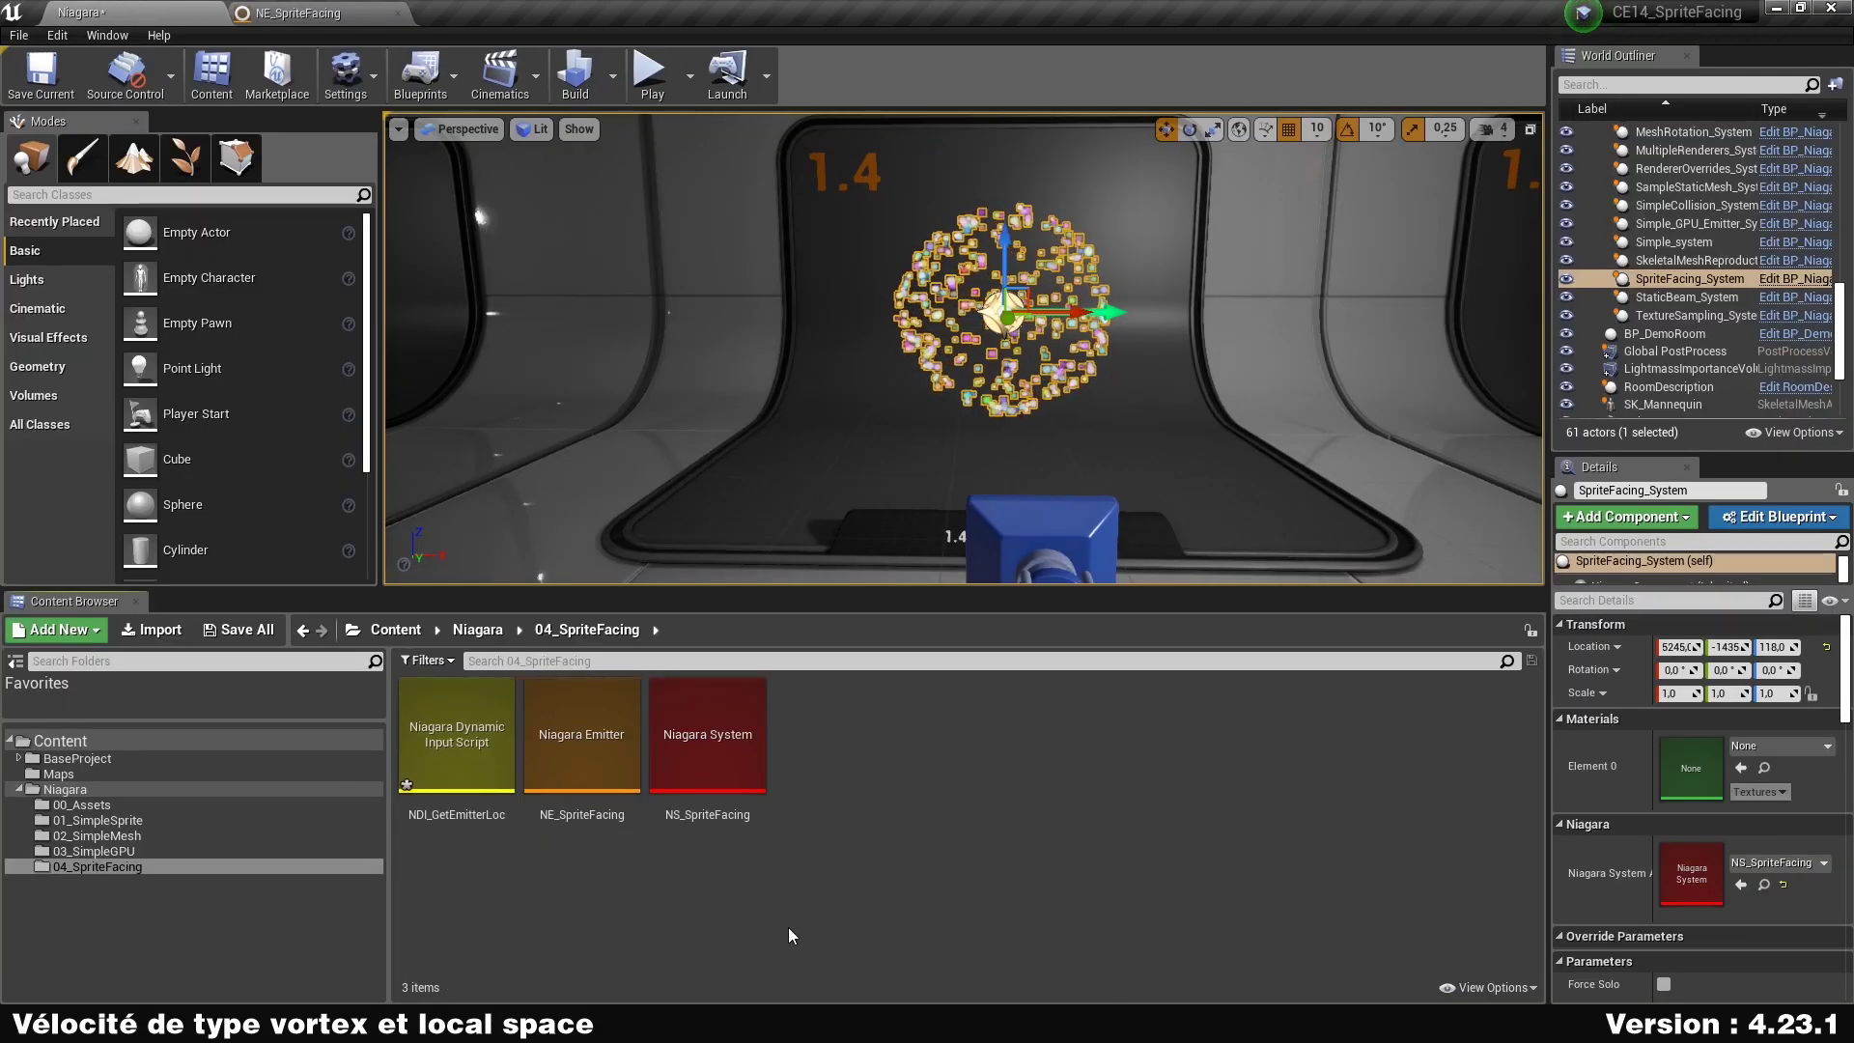
Open the NDI_GetEmitterLoc script and move the Output Dynamic Input node farther from Map Get.
{"action": "double_click", "coordinate": [461, 735]}
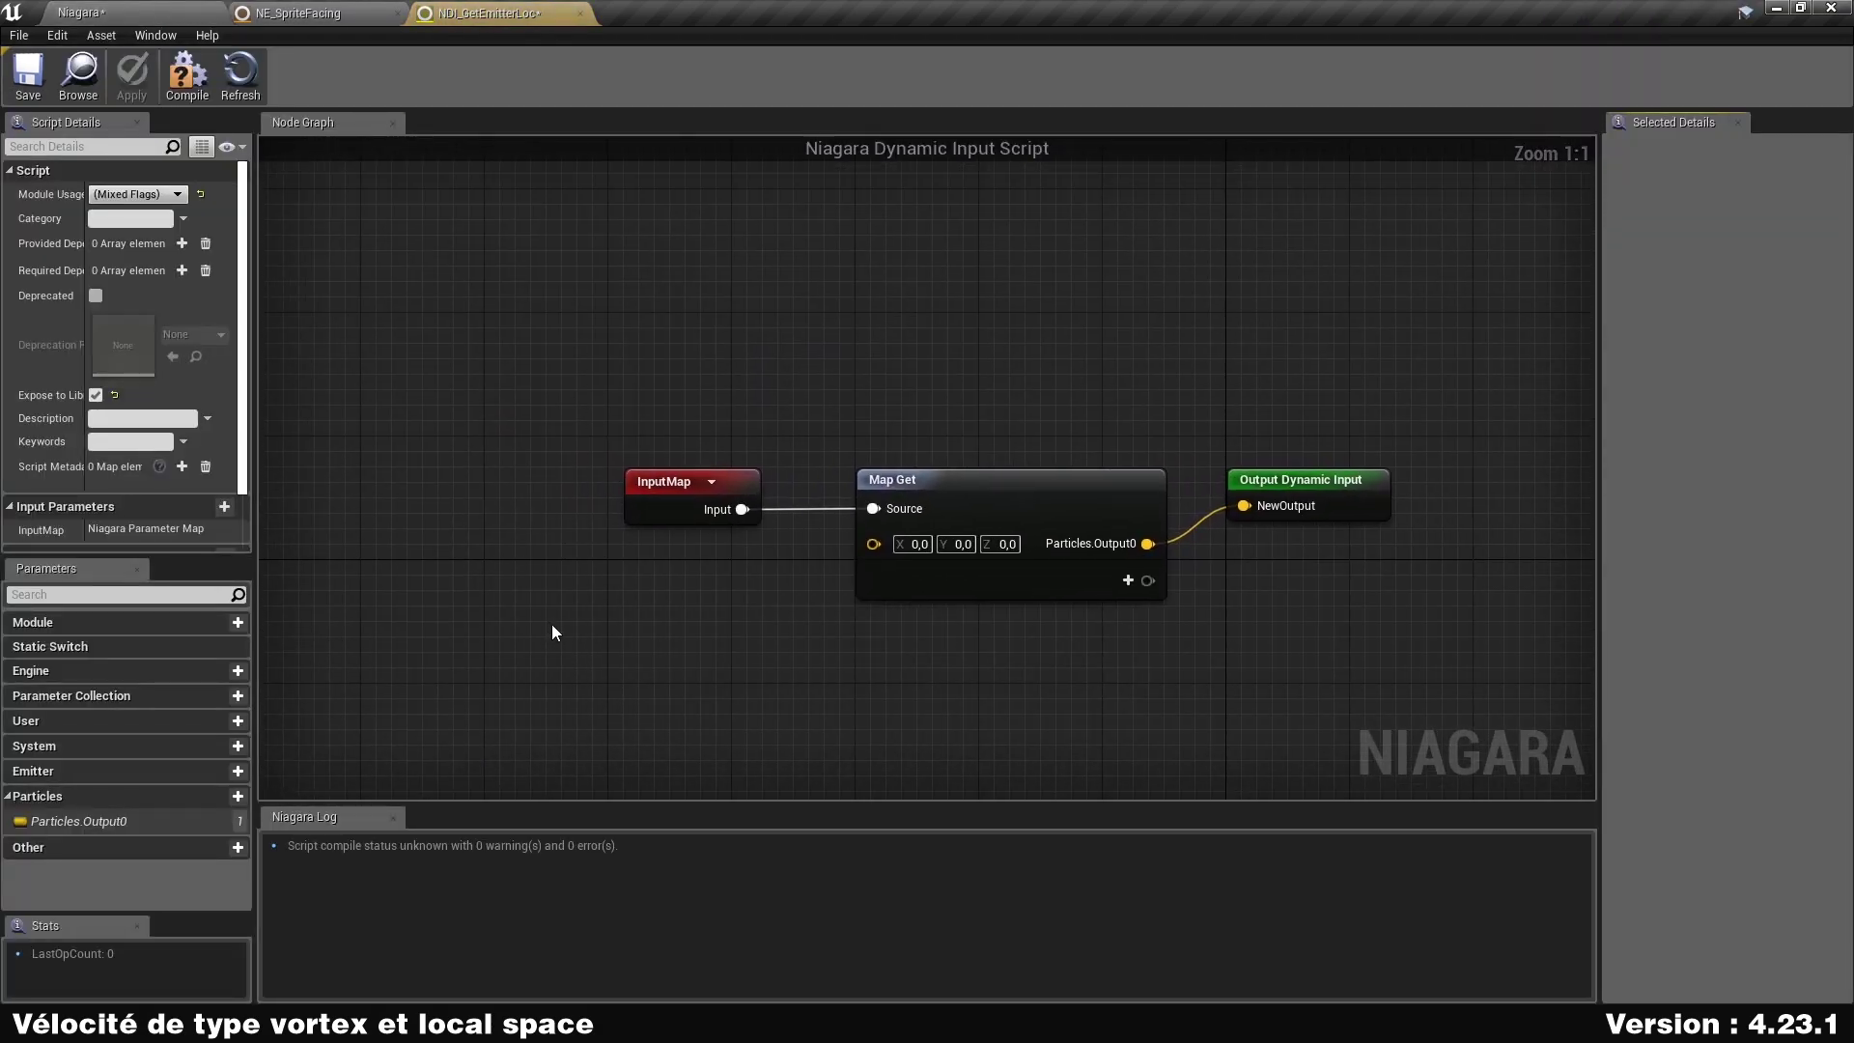
{"action": "left_click_drag", "start_coordinate": [1365, 346], "coordinate": [1425, 398]}
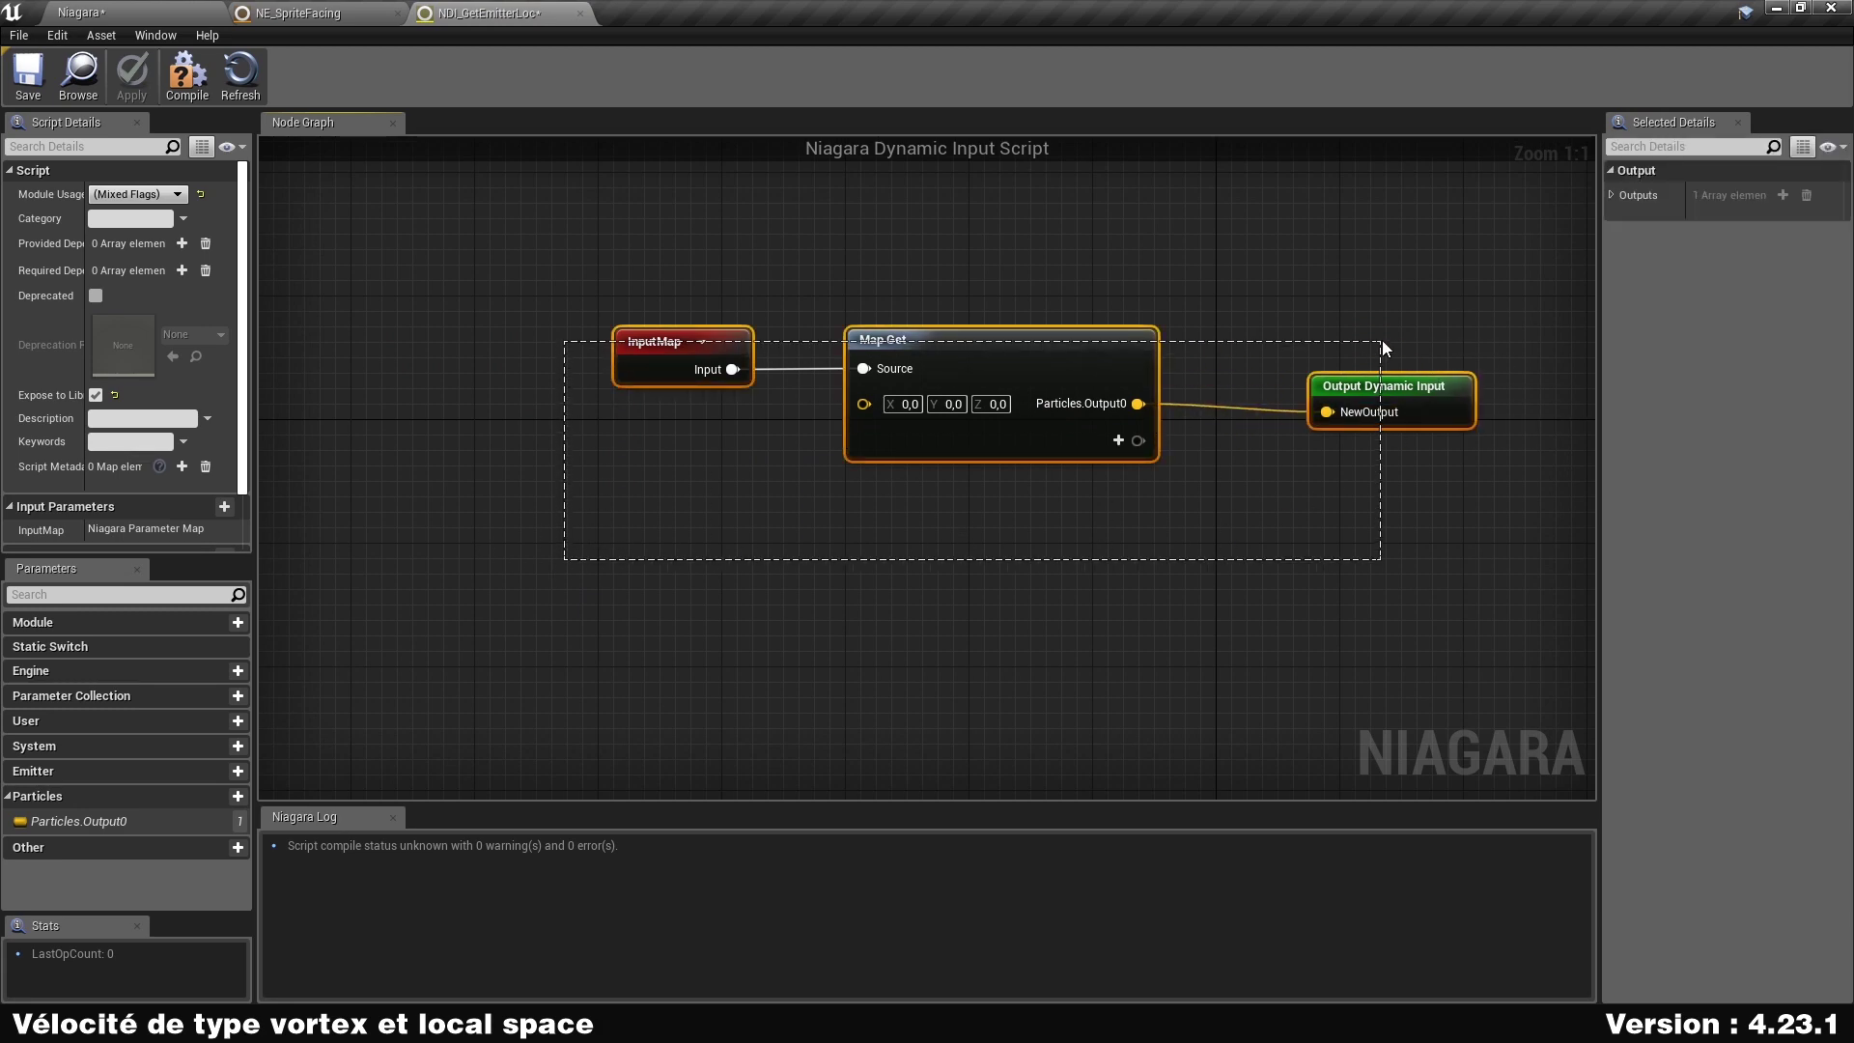
{"action": "left_click", "coordinate": [1372, 254]}
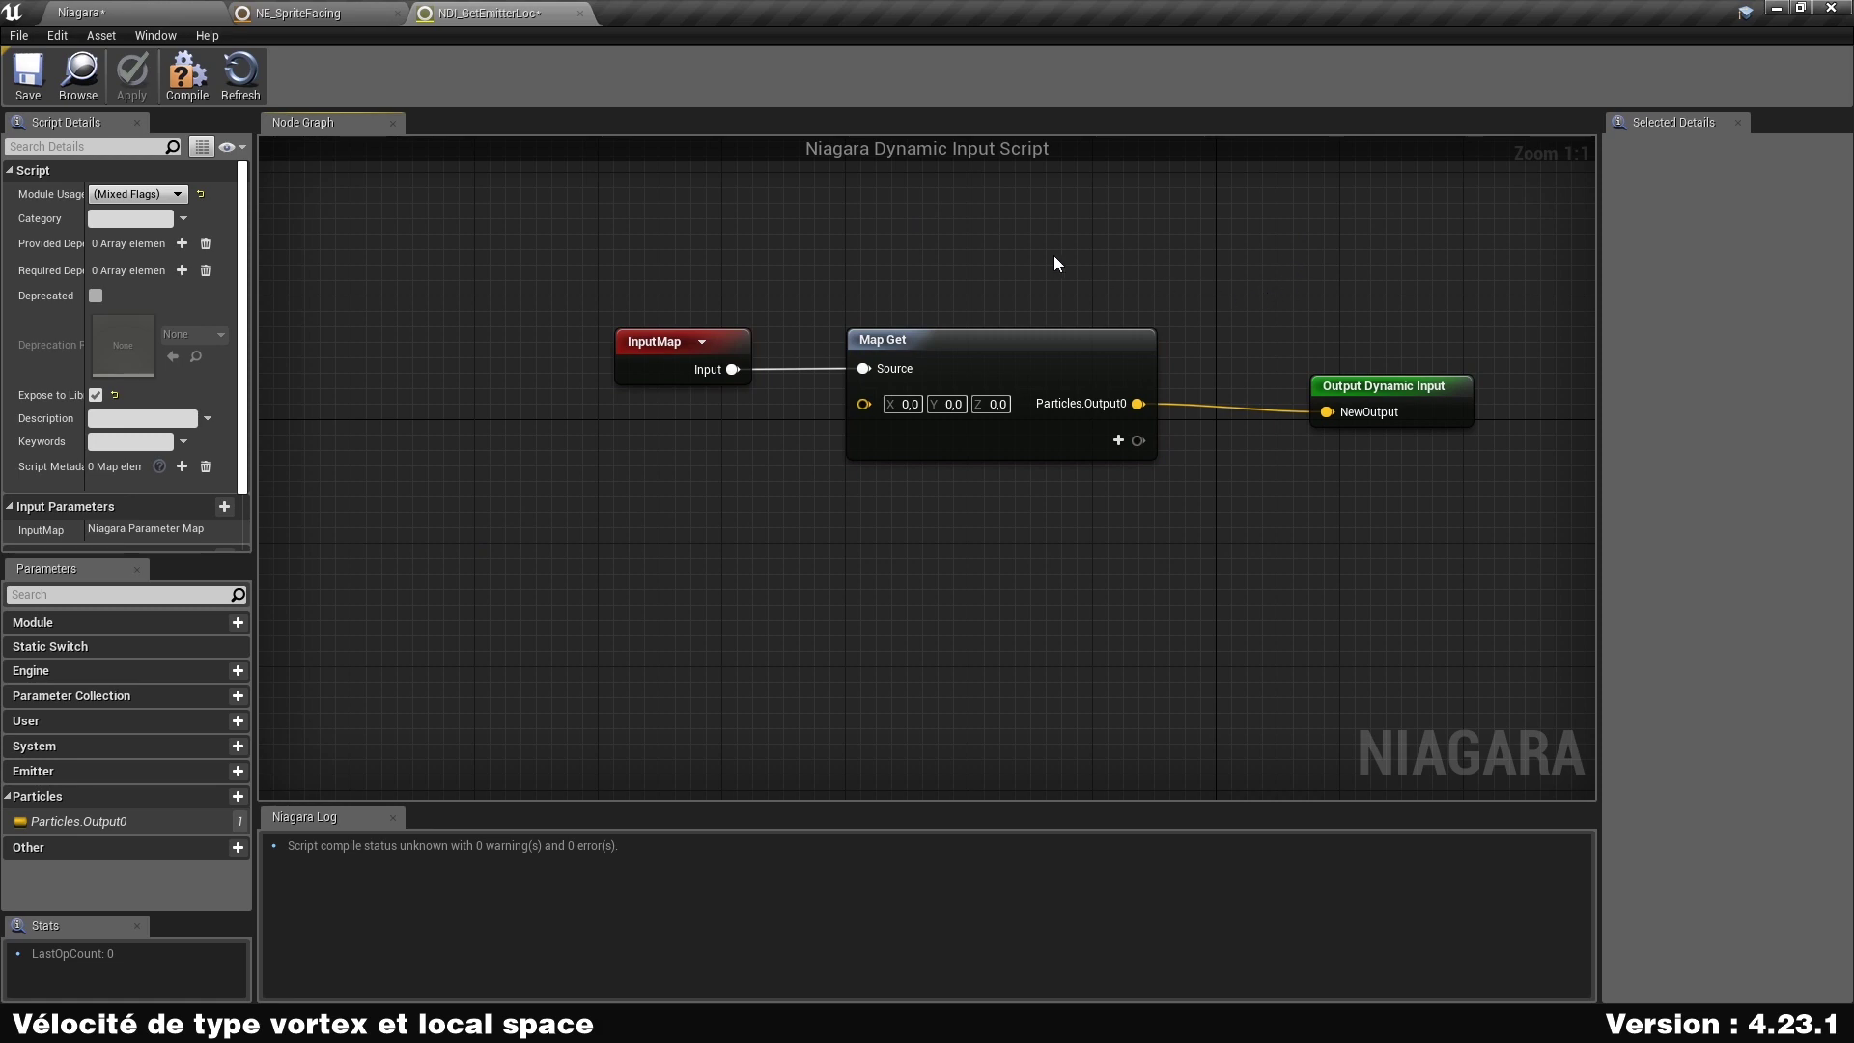
Expand the NE_SpriteFacing emitter's Sphere Location and Initialize Particle modules to look for inputs driven by dynamic input scripts.
{"action": "left_click", "coordinate": [287, 9]}
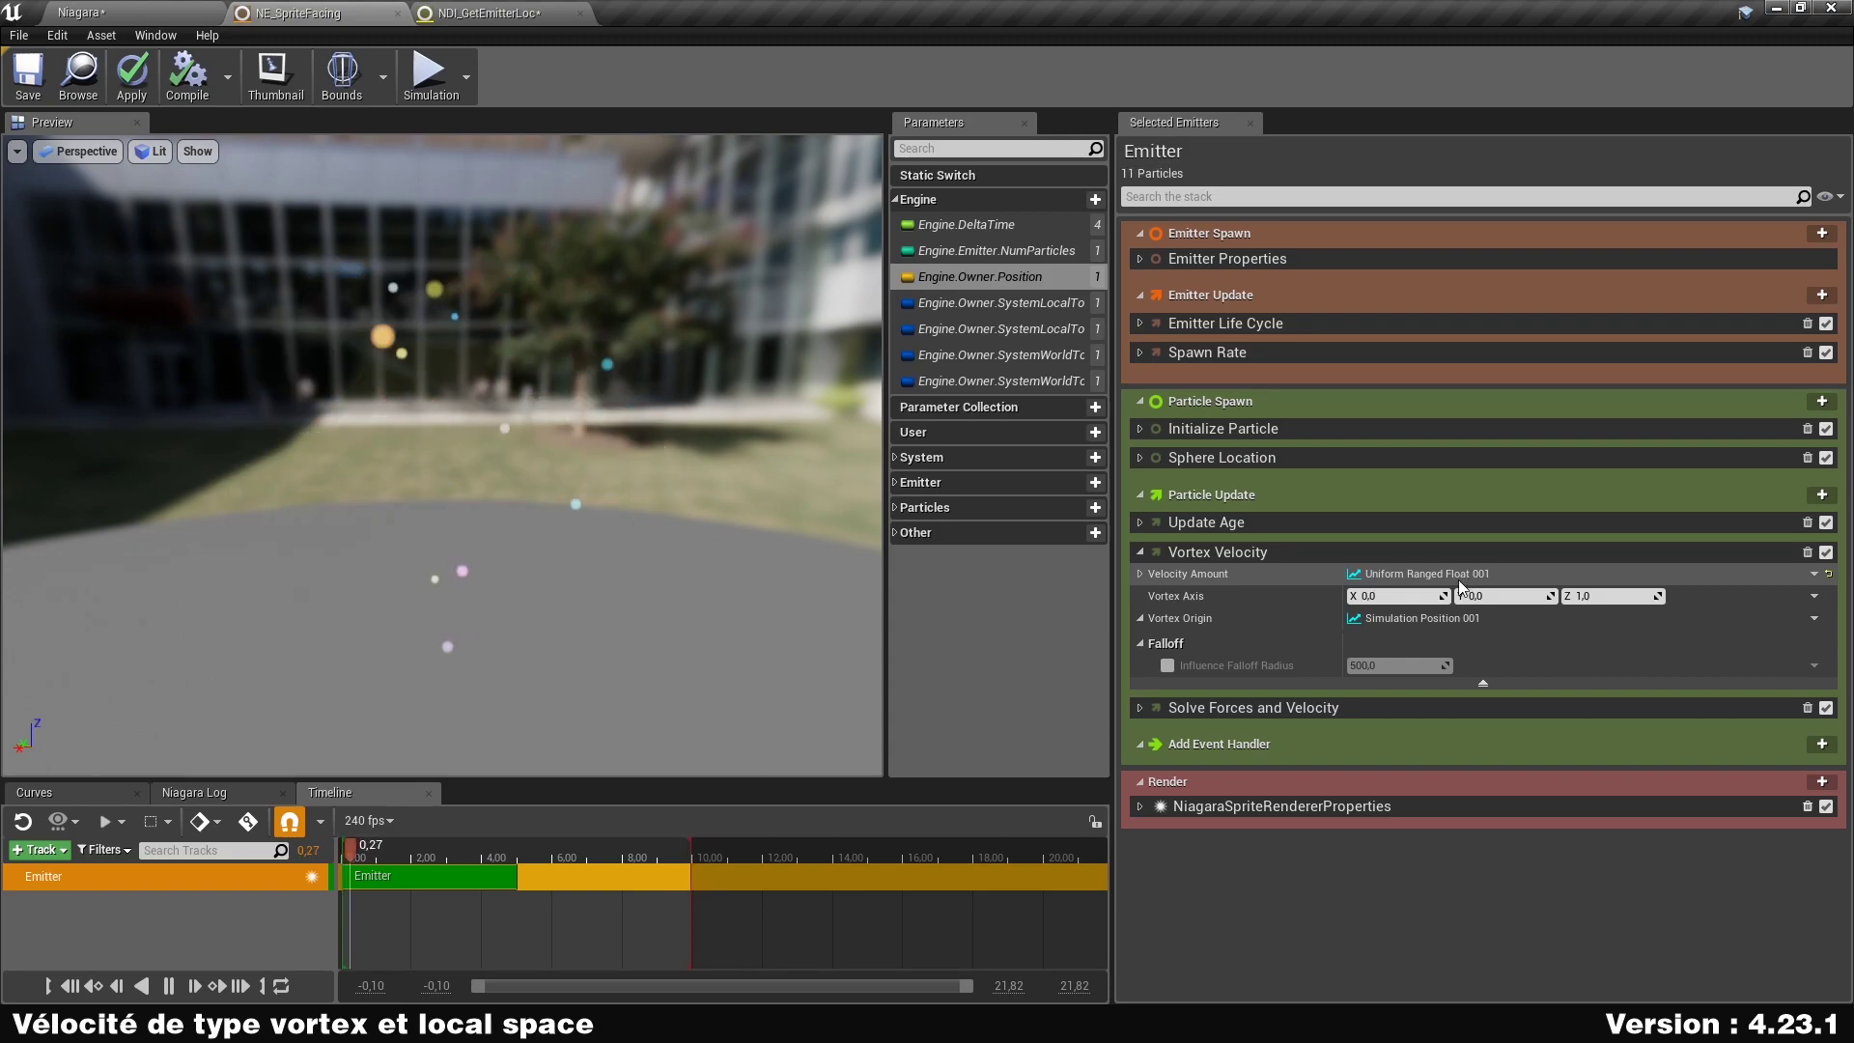
{"action": "left_click", "coordinate": [1142, 457]}
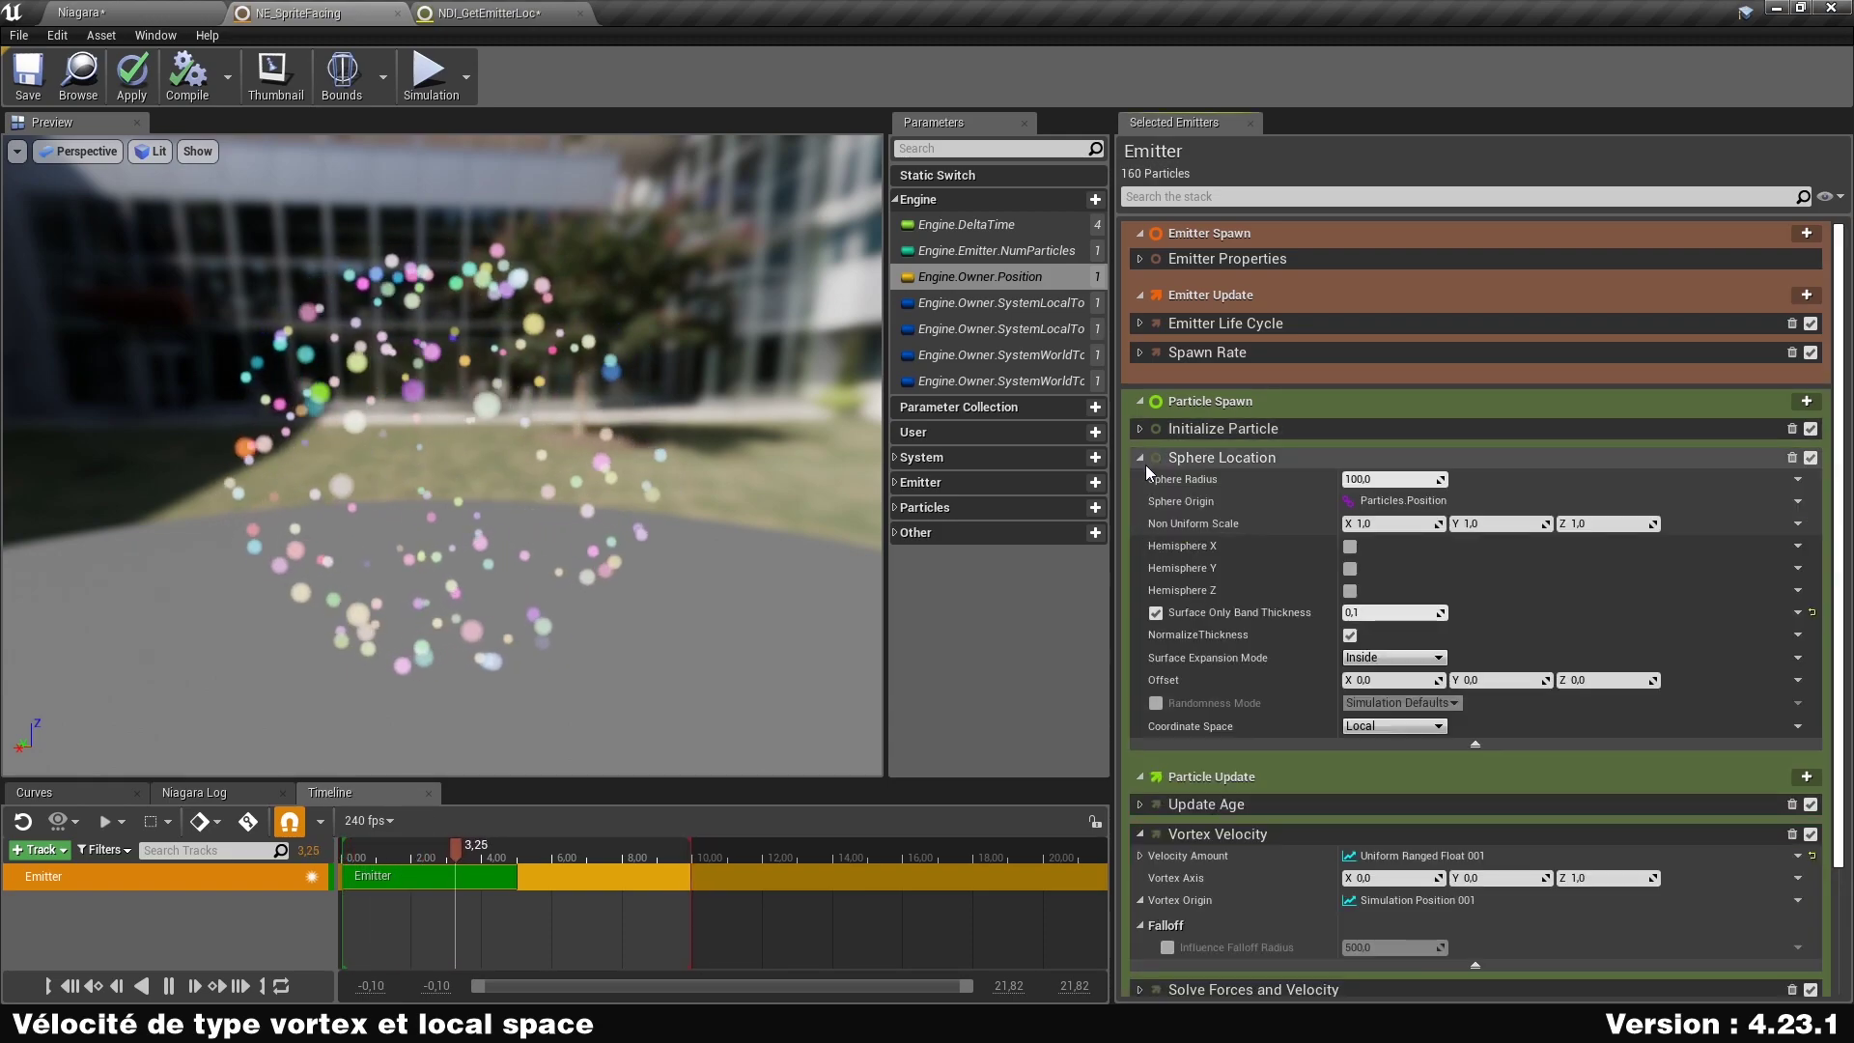
{"action": "left_click", "coordinate": [1140, 351]}
{"action": "left_click", "coordinate": [1140, 324]}
{"action": "left_click", "coordinate": [1140, 324]}
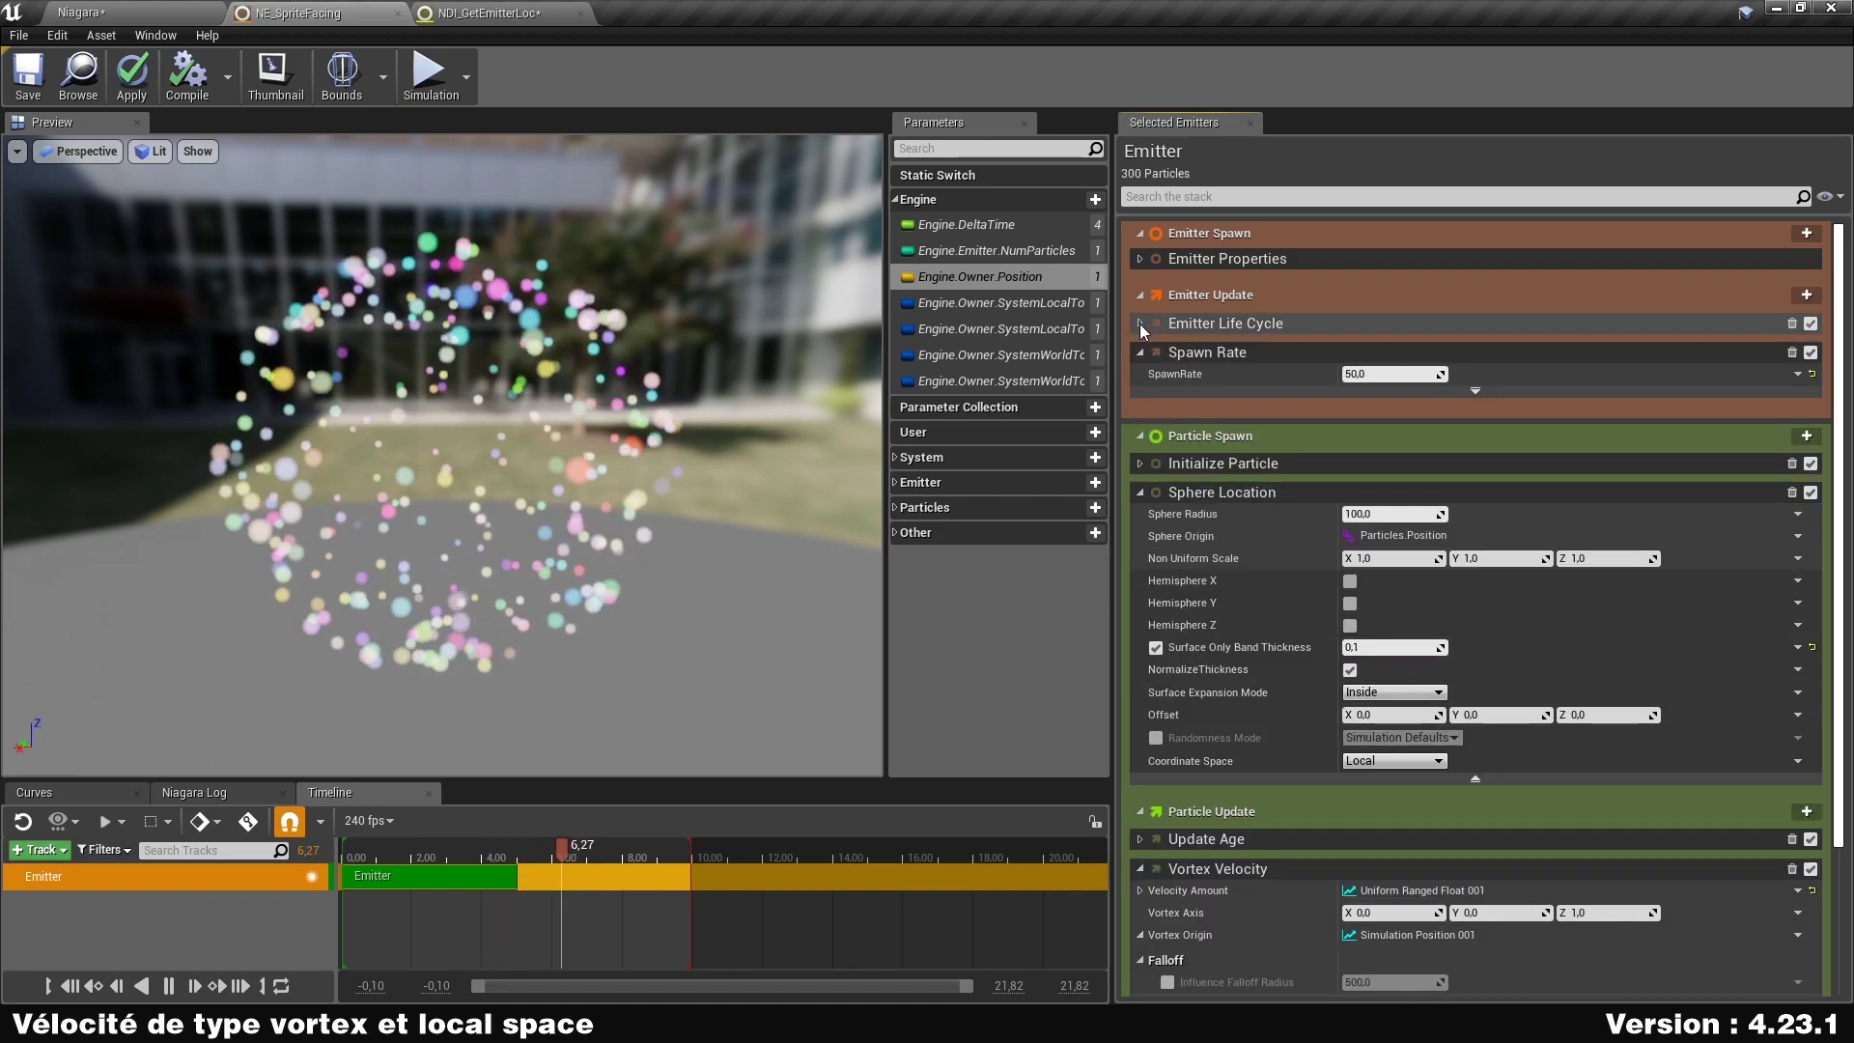
{"action": "left_click", "coordinate": [1140, 351]}
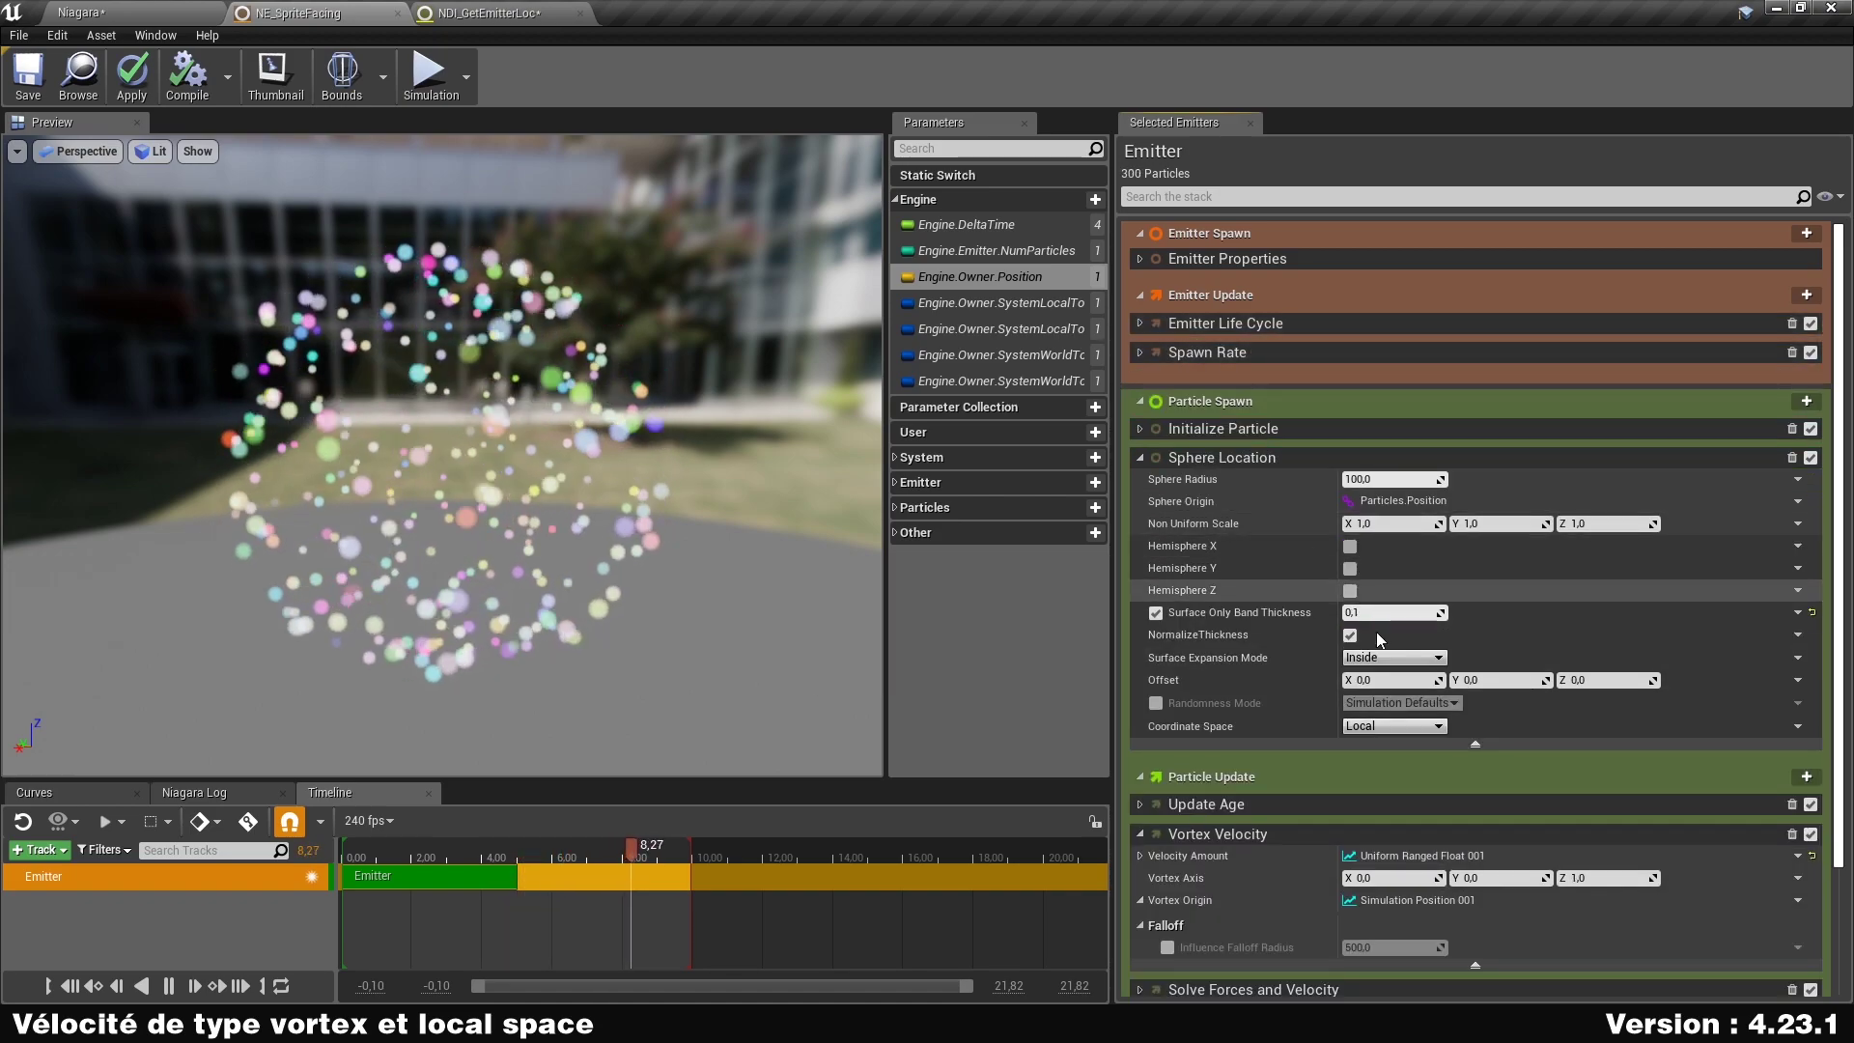
{"action": "scroll", "coordinate": [1382, 670], "scroll_direction": "down", "scroll_amount": 2}
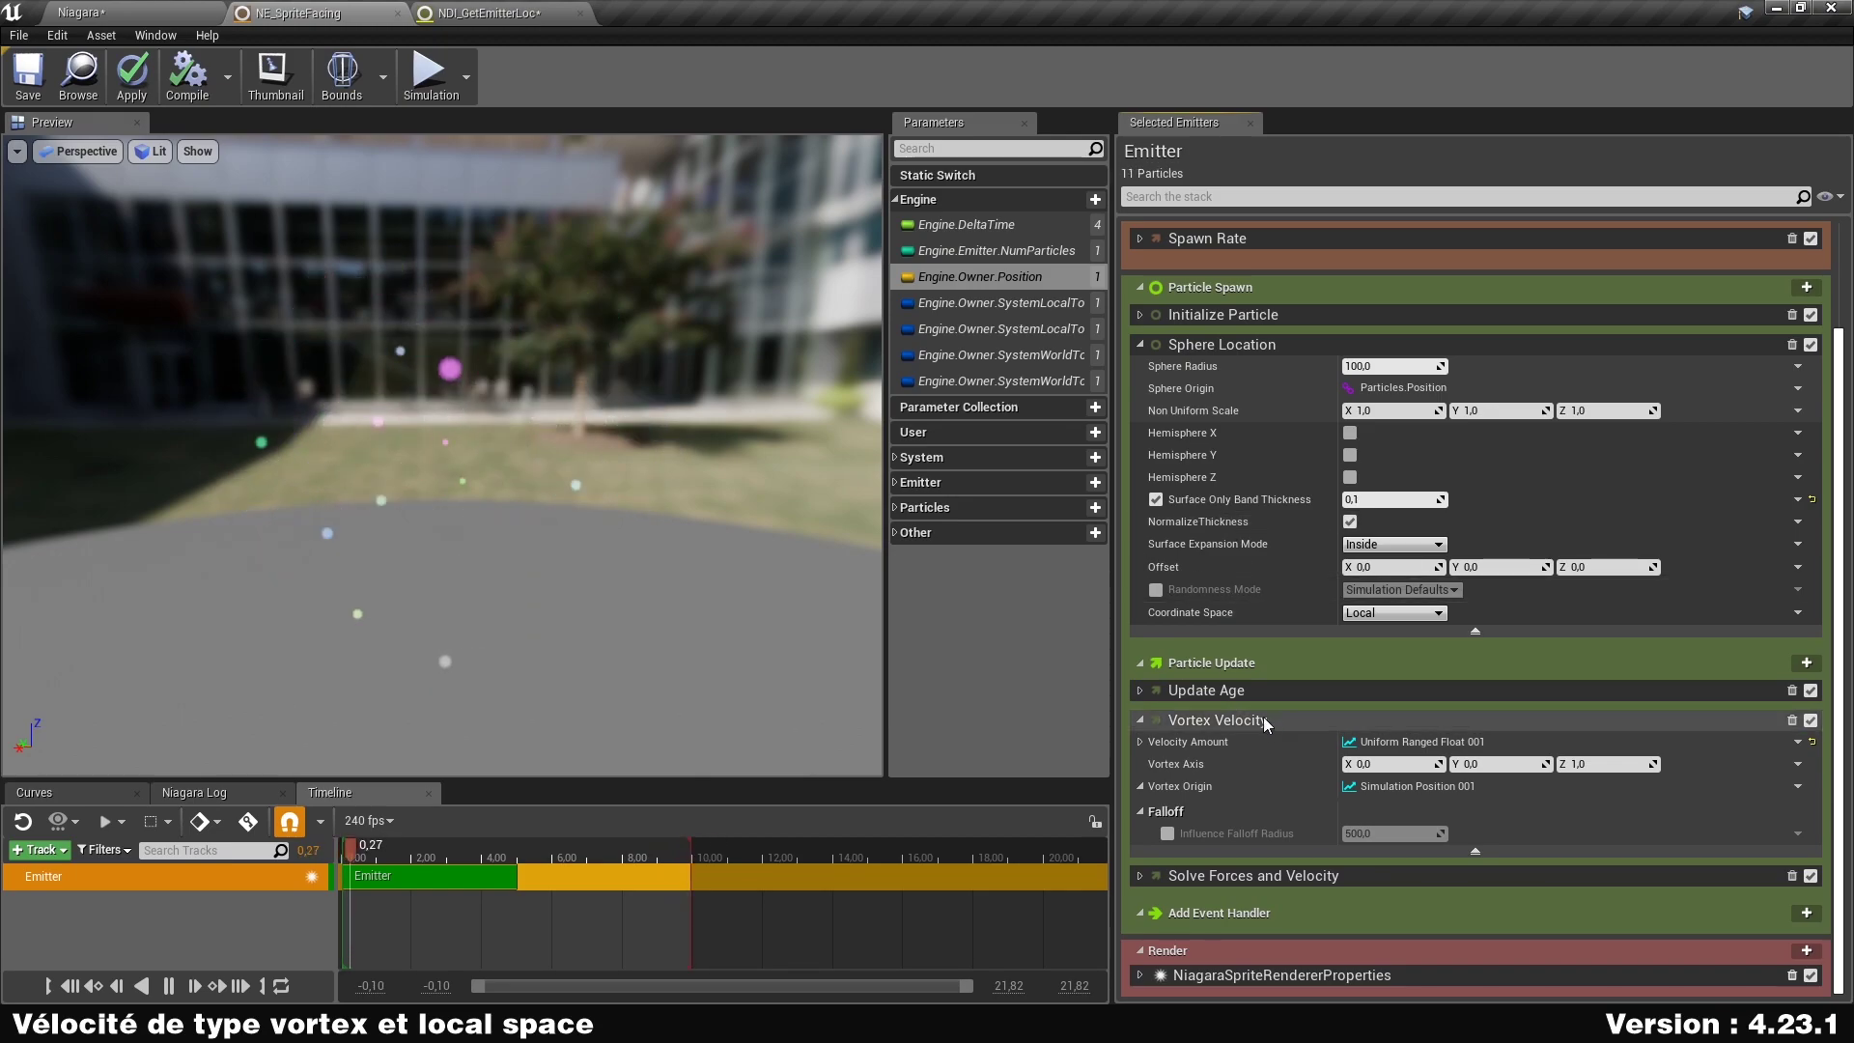
{"action": "left_click", "coordinate": [1140, 315]}
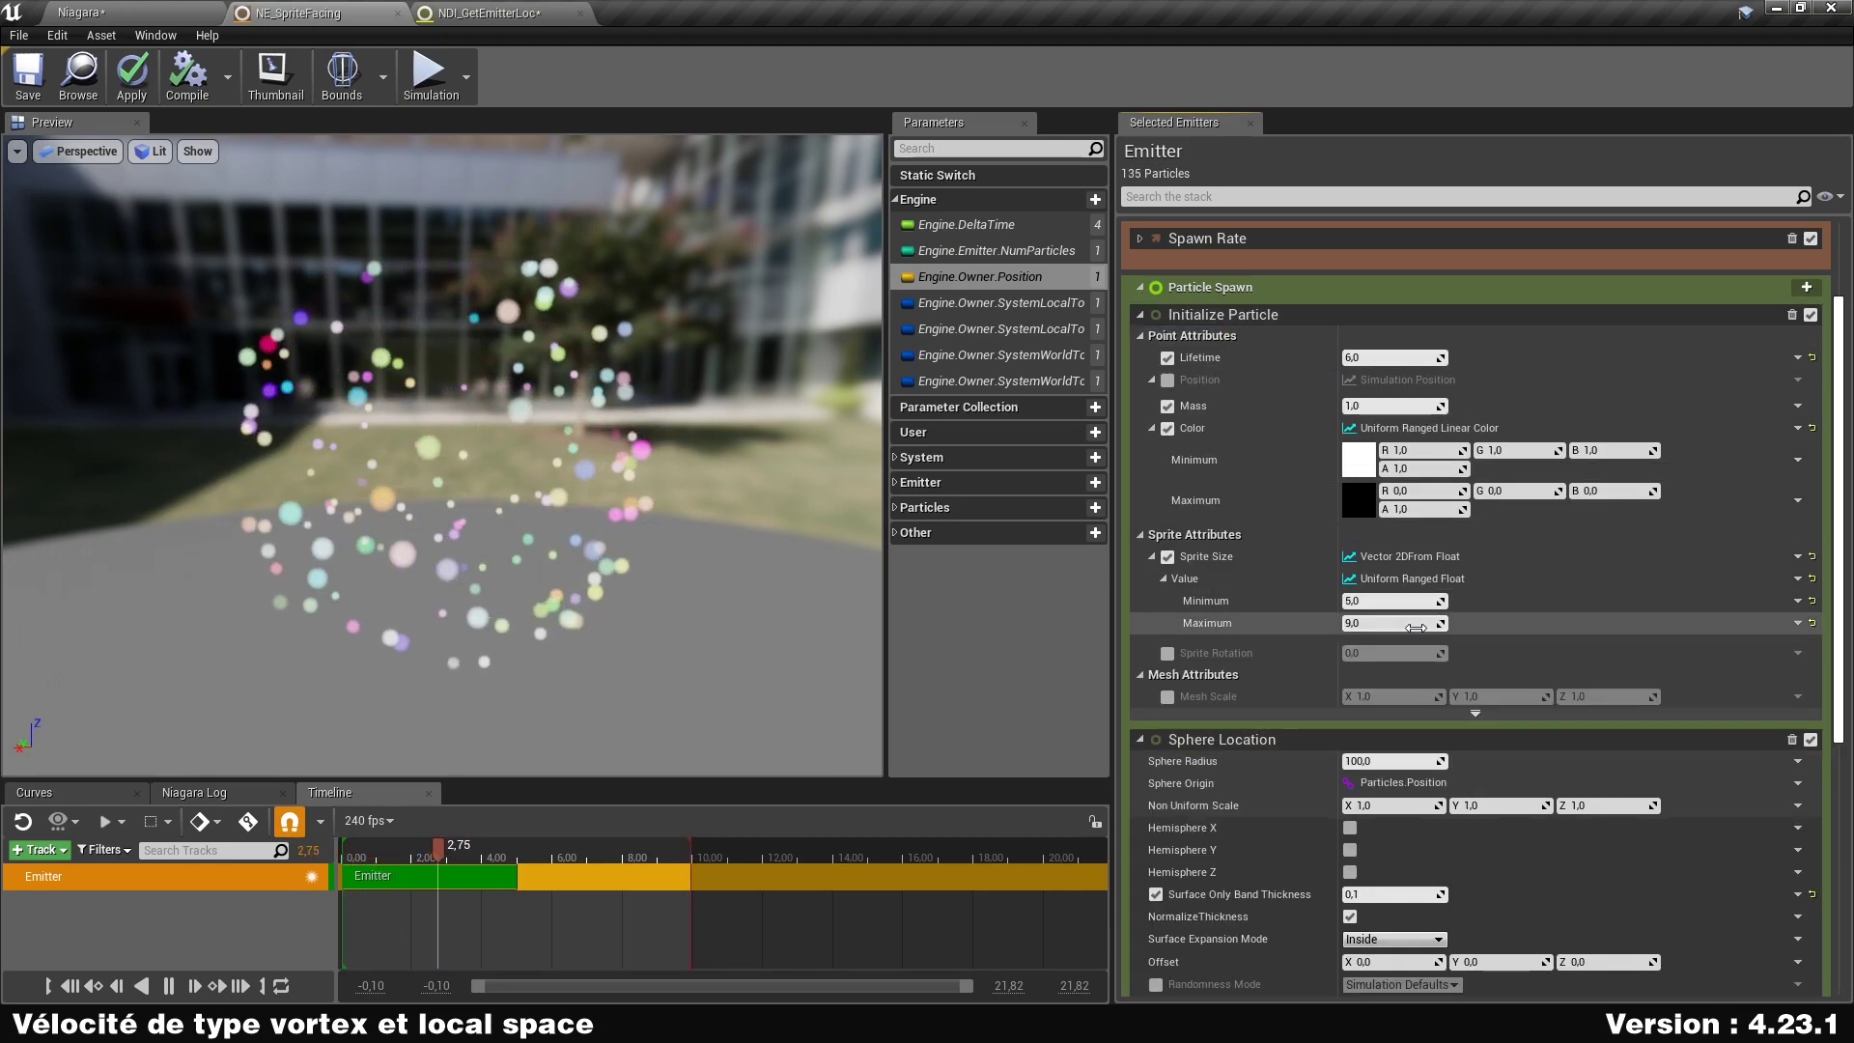
Examine the node graph of Sprite Size's Vector 2D From Float dynamic input, close it and return to NE_SpriteFacing.
{"action": "double_click", "coordinate": [1439, 558]}
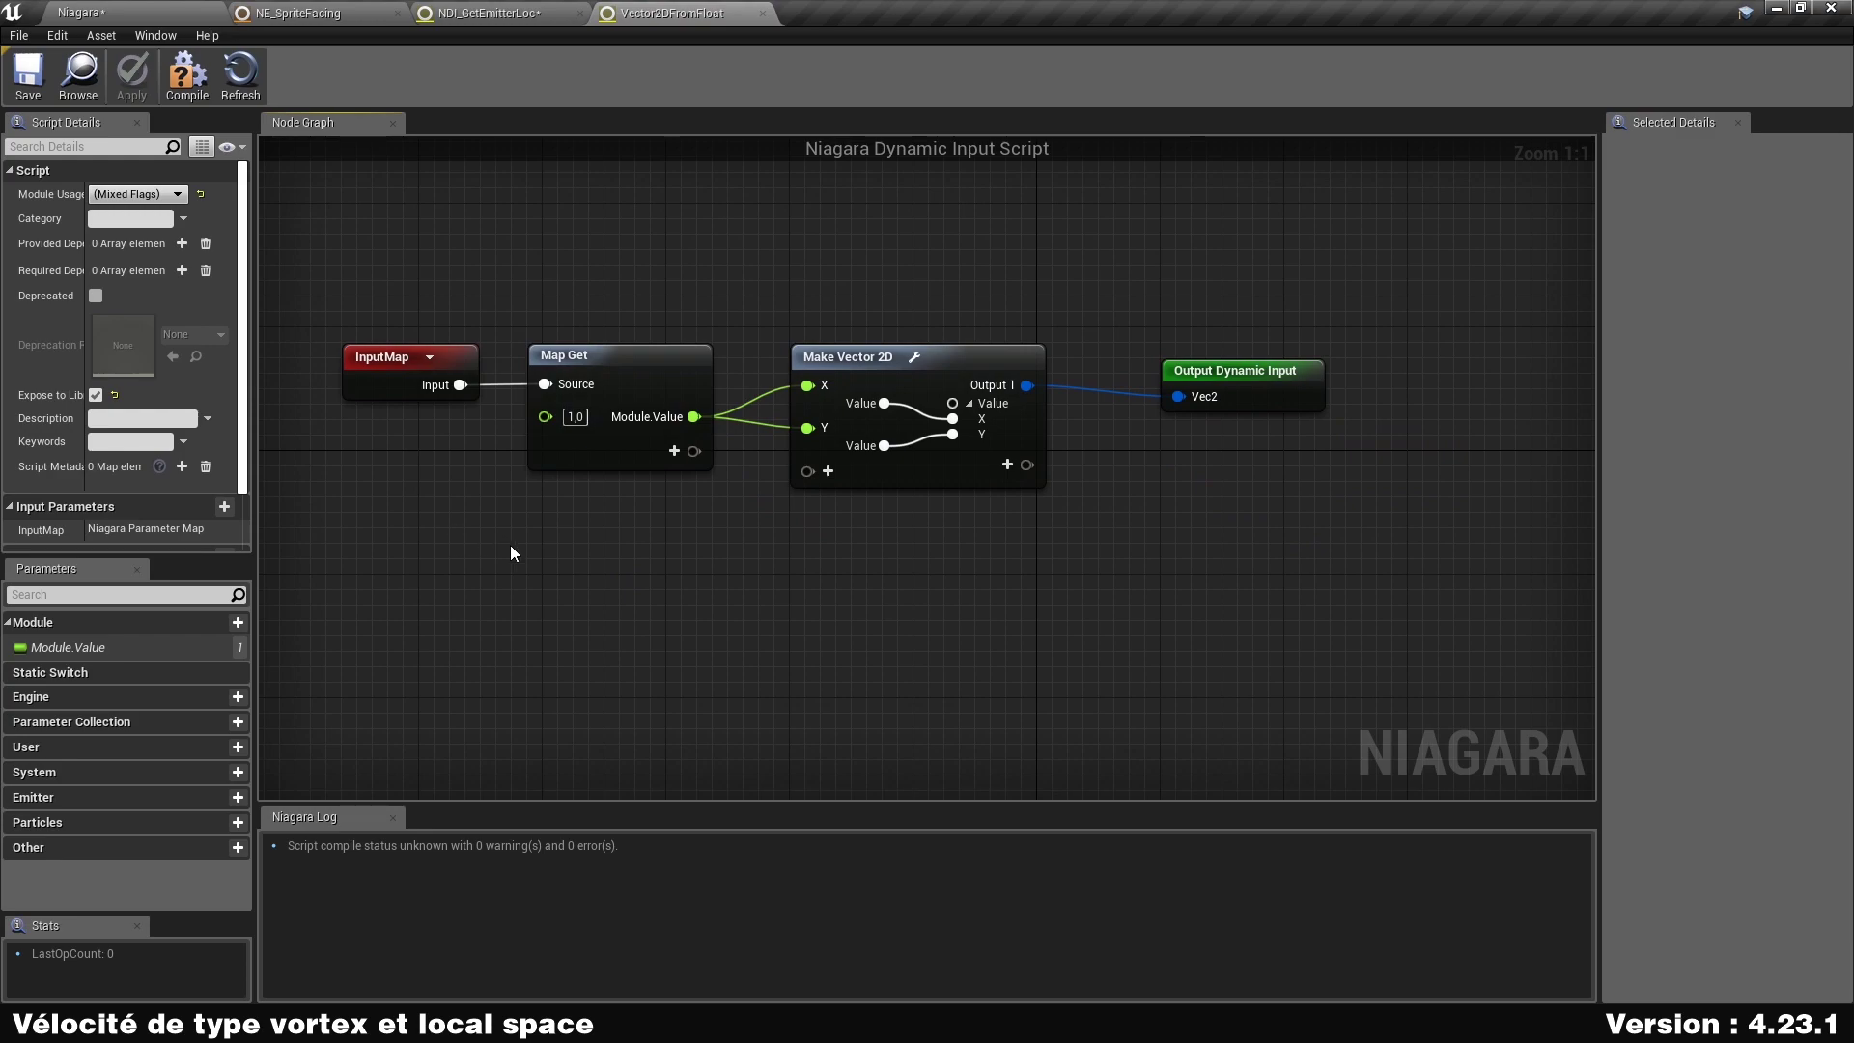
{"action": "left_click_drag", "start_coordinate": [542, 548], "coordinate": [682, 365]}
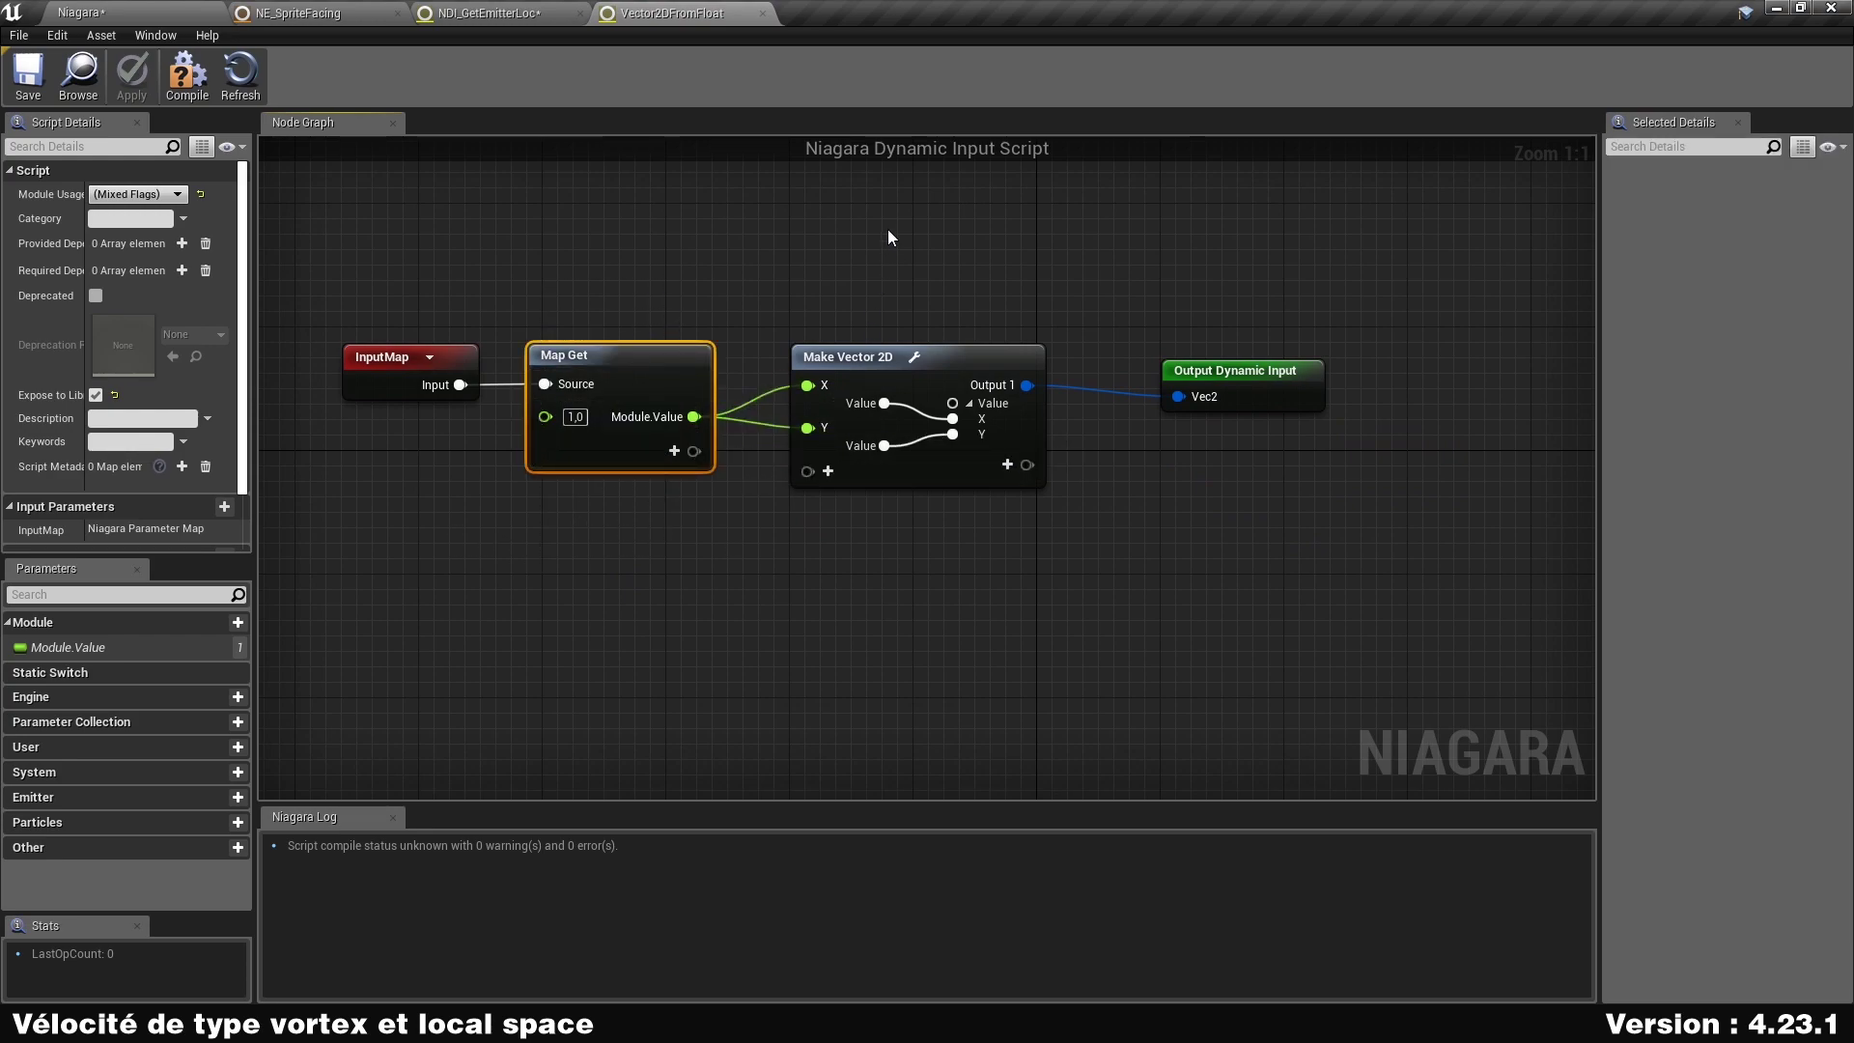
{"action": "left_click_drag", "start_coordinate": [987, 436], "coordinate": [988, 611]}
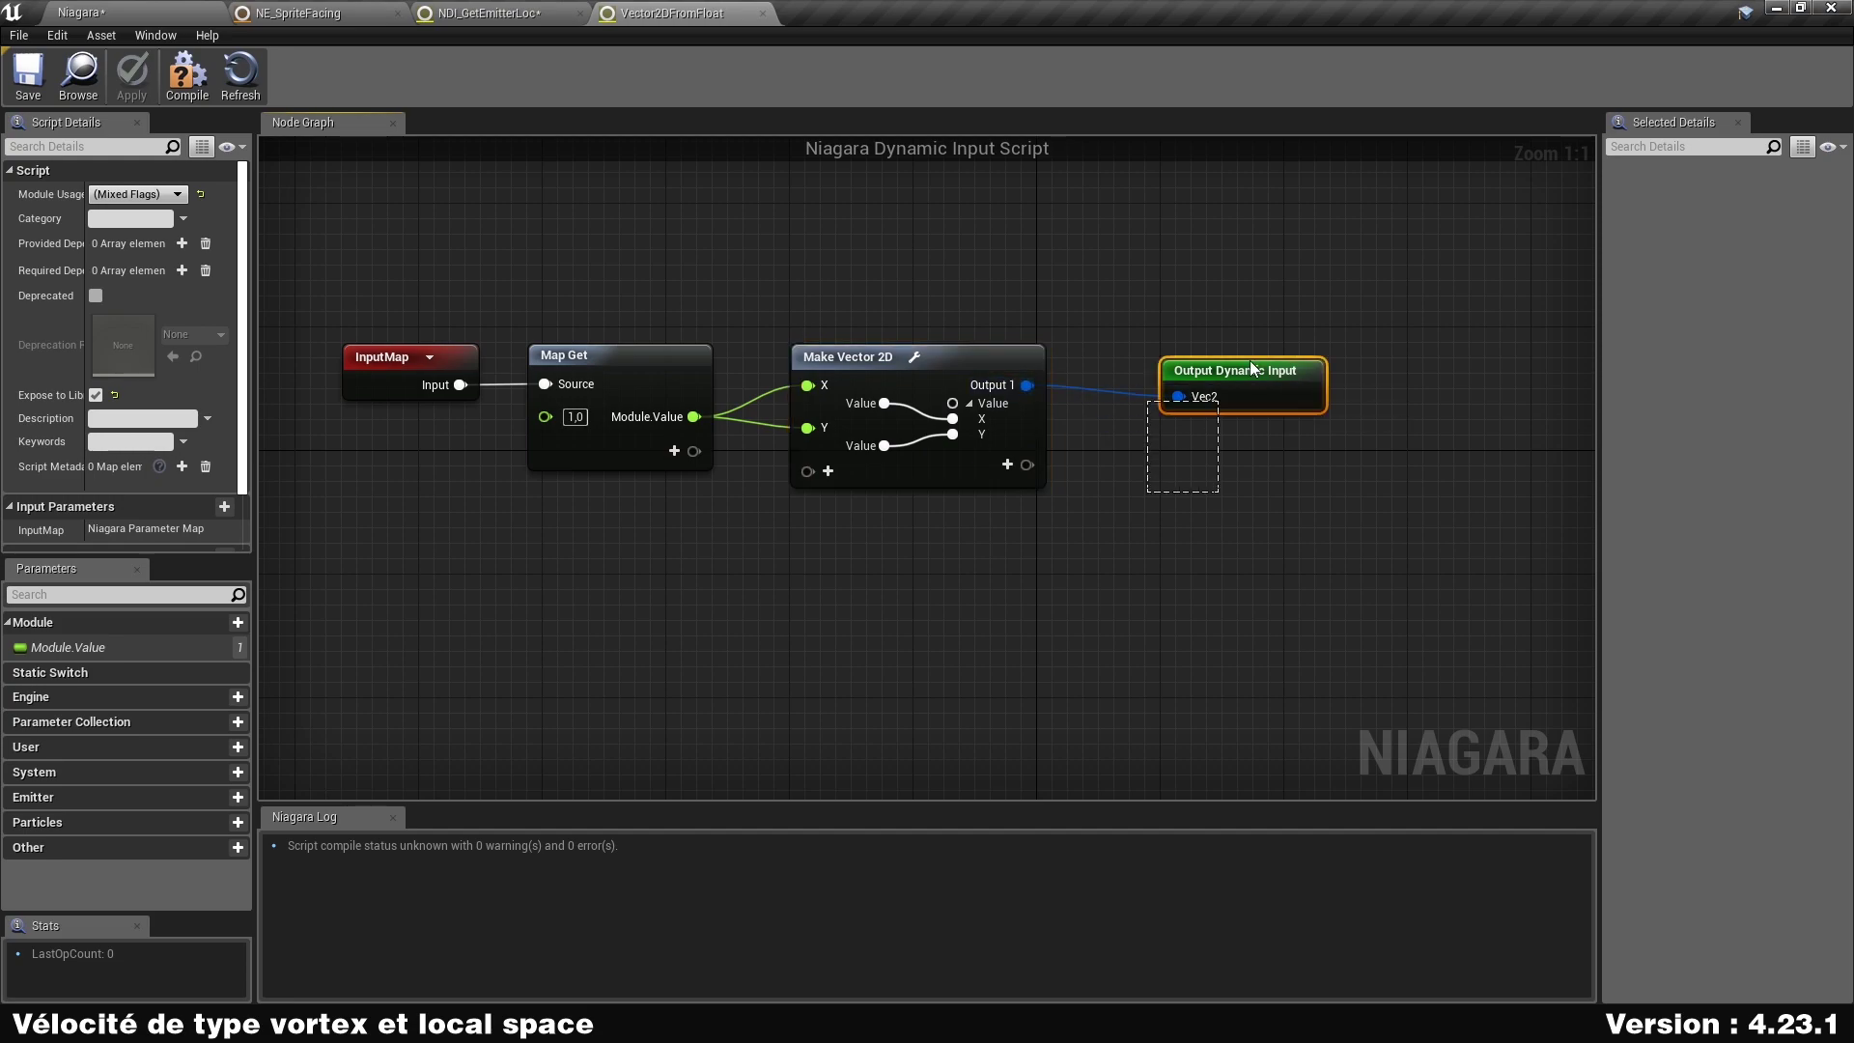
{"action": "left_click", "coordinate": [1209, 319]}
{"action": "left_click_drag", "start_coordinate": [1258, 384], "coordinate": [1254, 373]}
{"action": "left_click", "coordinate": [771, 216]}
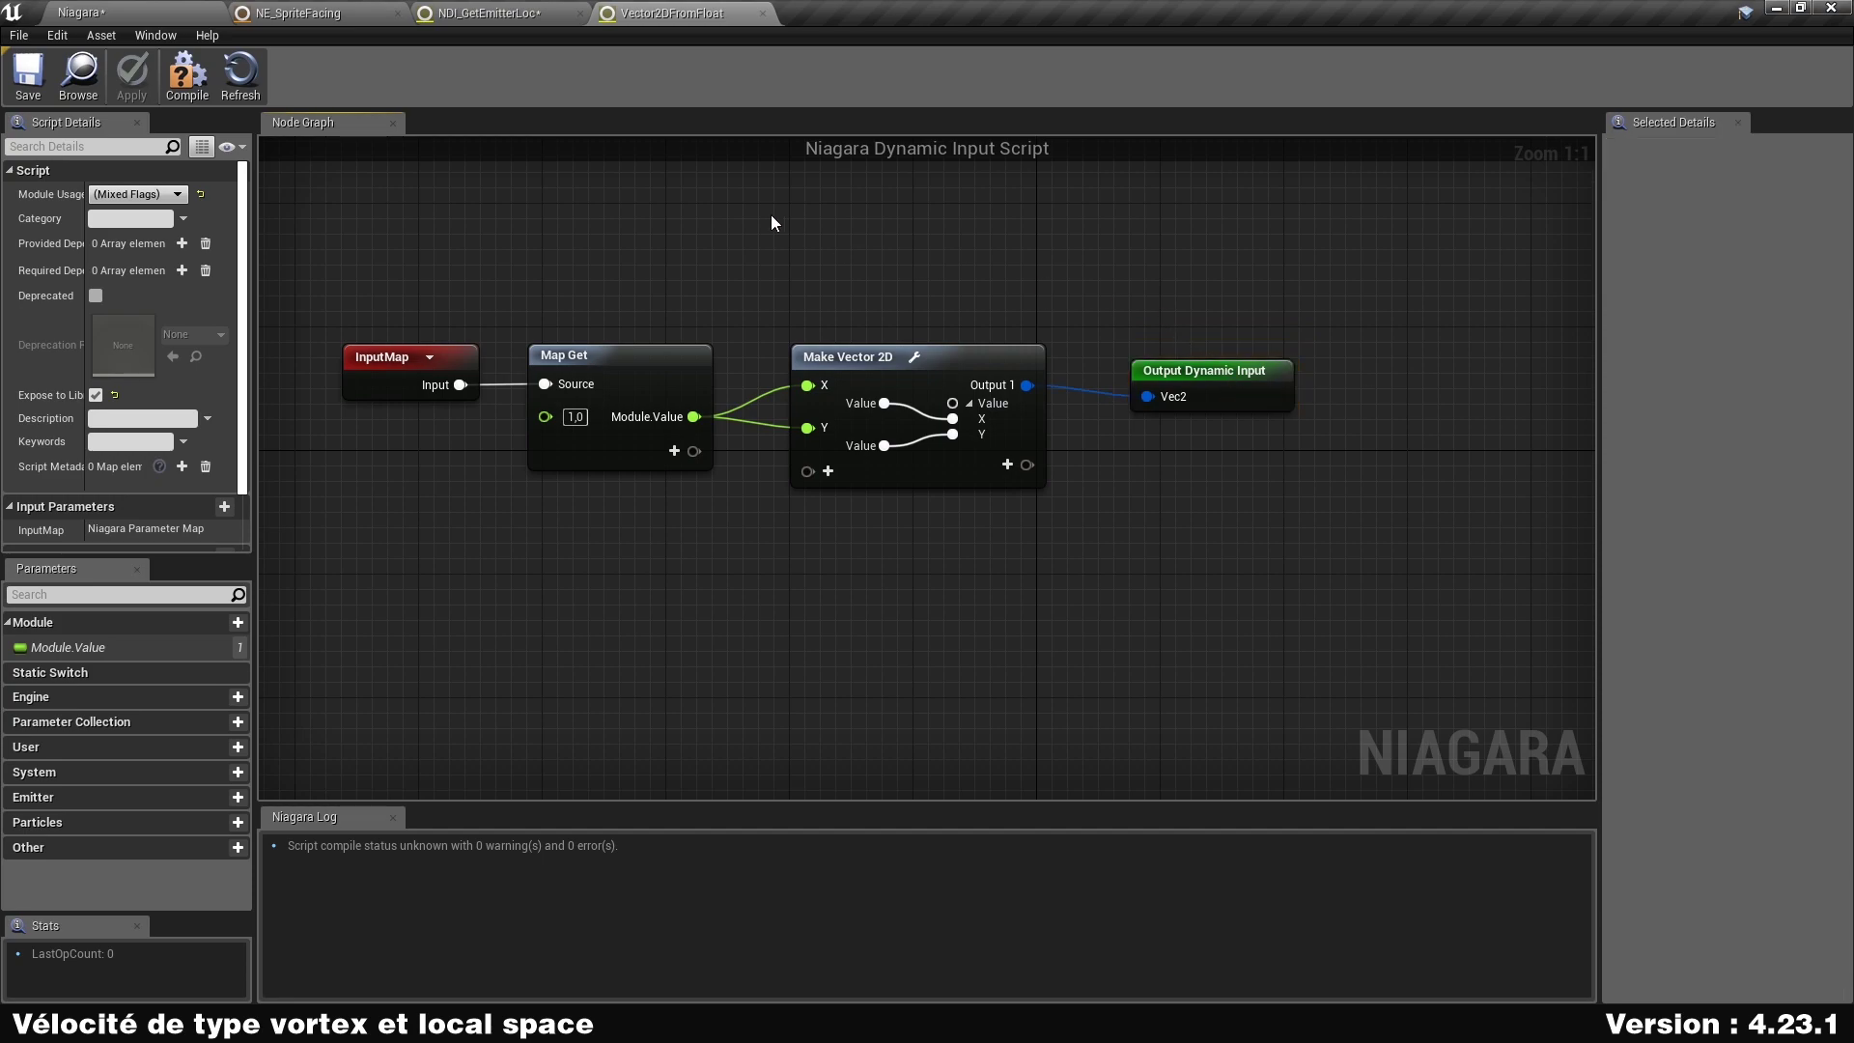
{"action": "left_click", "coordinate": [762, 12]}
{"action": "left_click", "coordinate": [299, 12]}
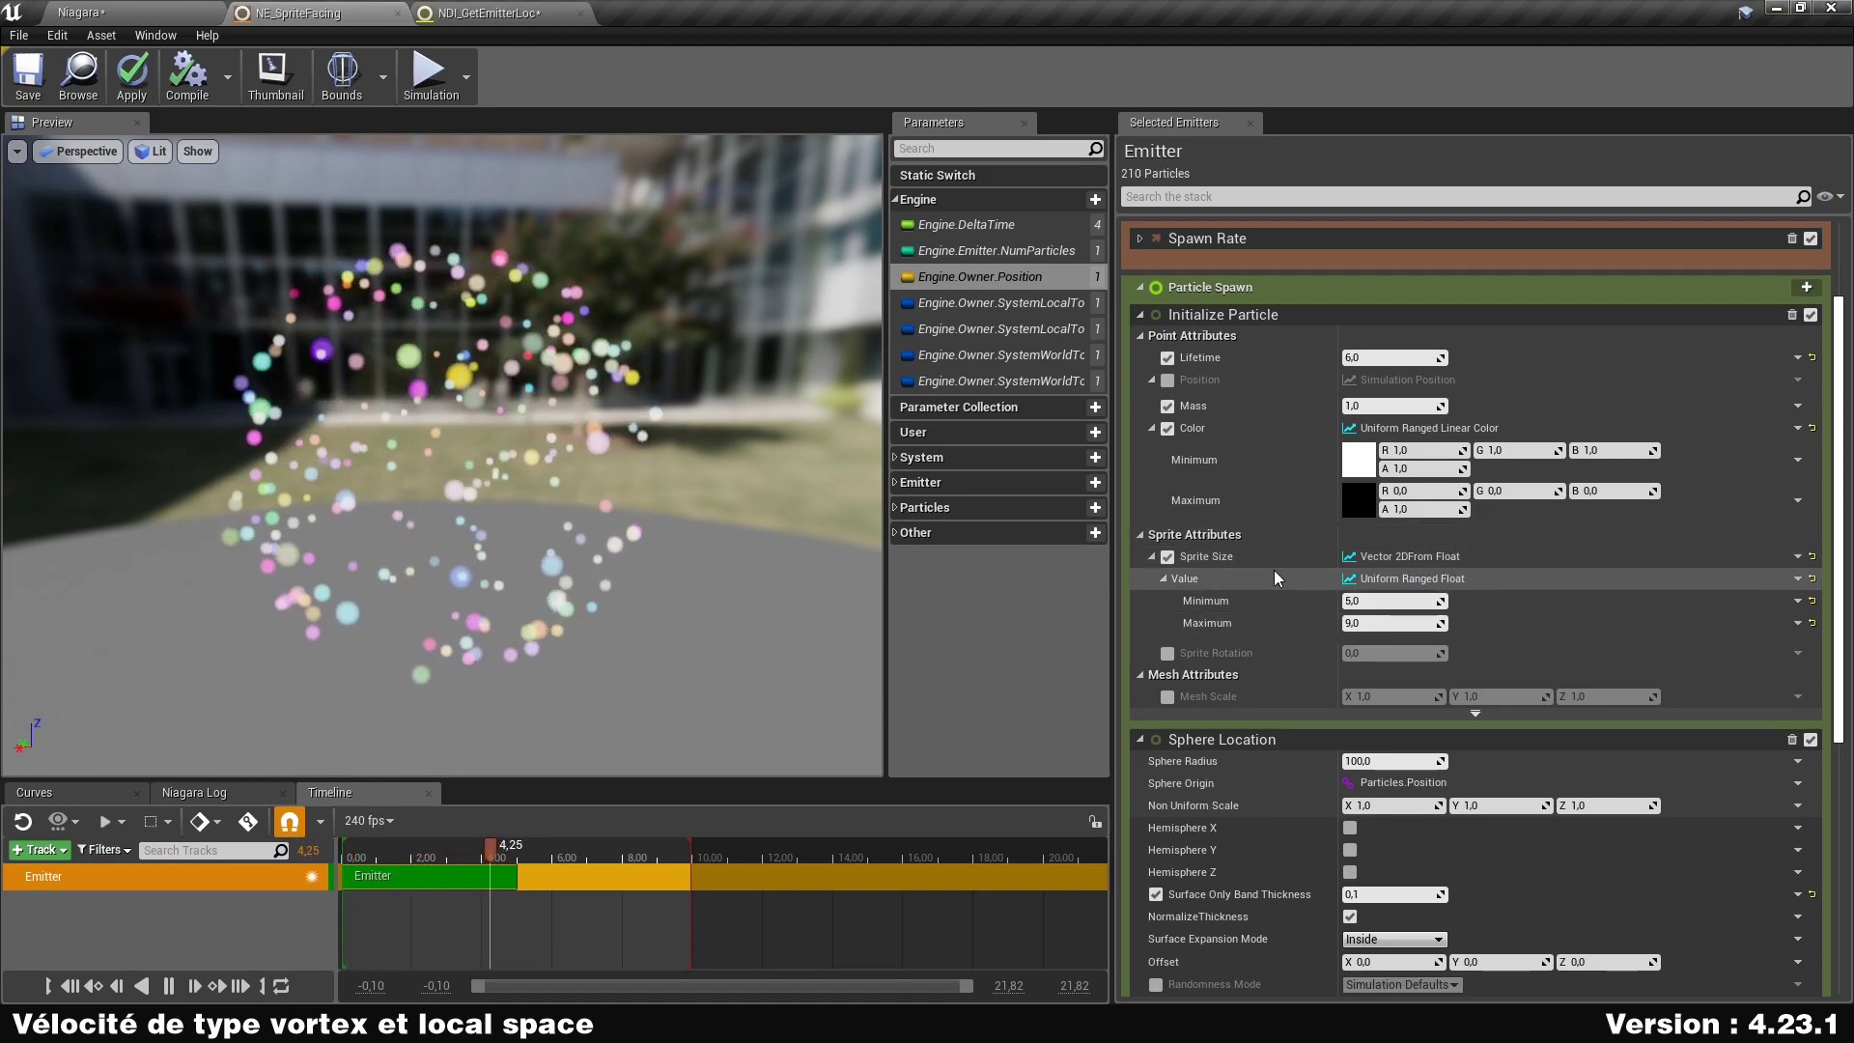
In NDI_GetEmitterLoc, move the Output Dynamic Input node farther from Map Get and add an Engine.Owner.Position output to Map Get.
{"action": "left_click", "coordinate": [488, 12]}
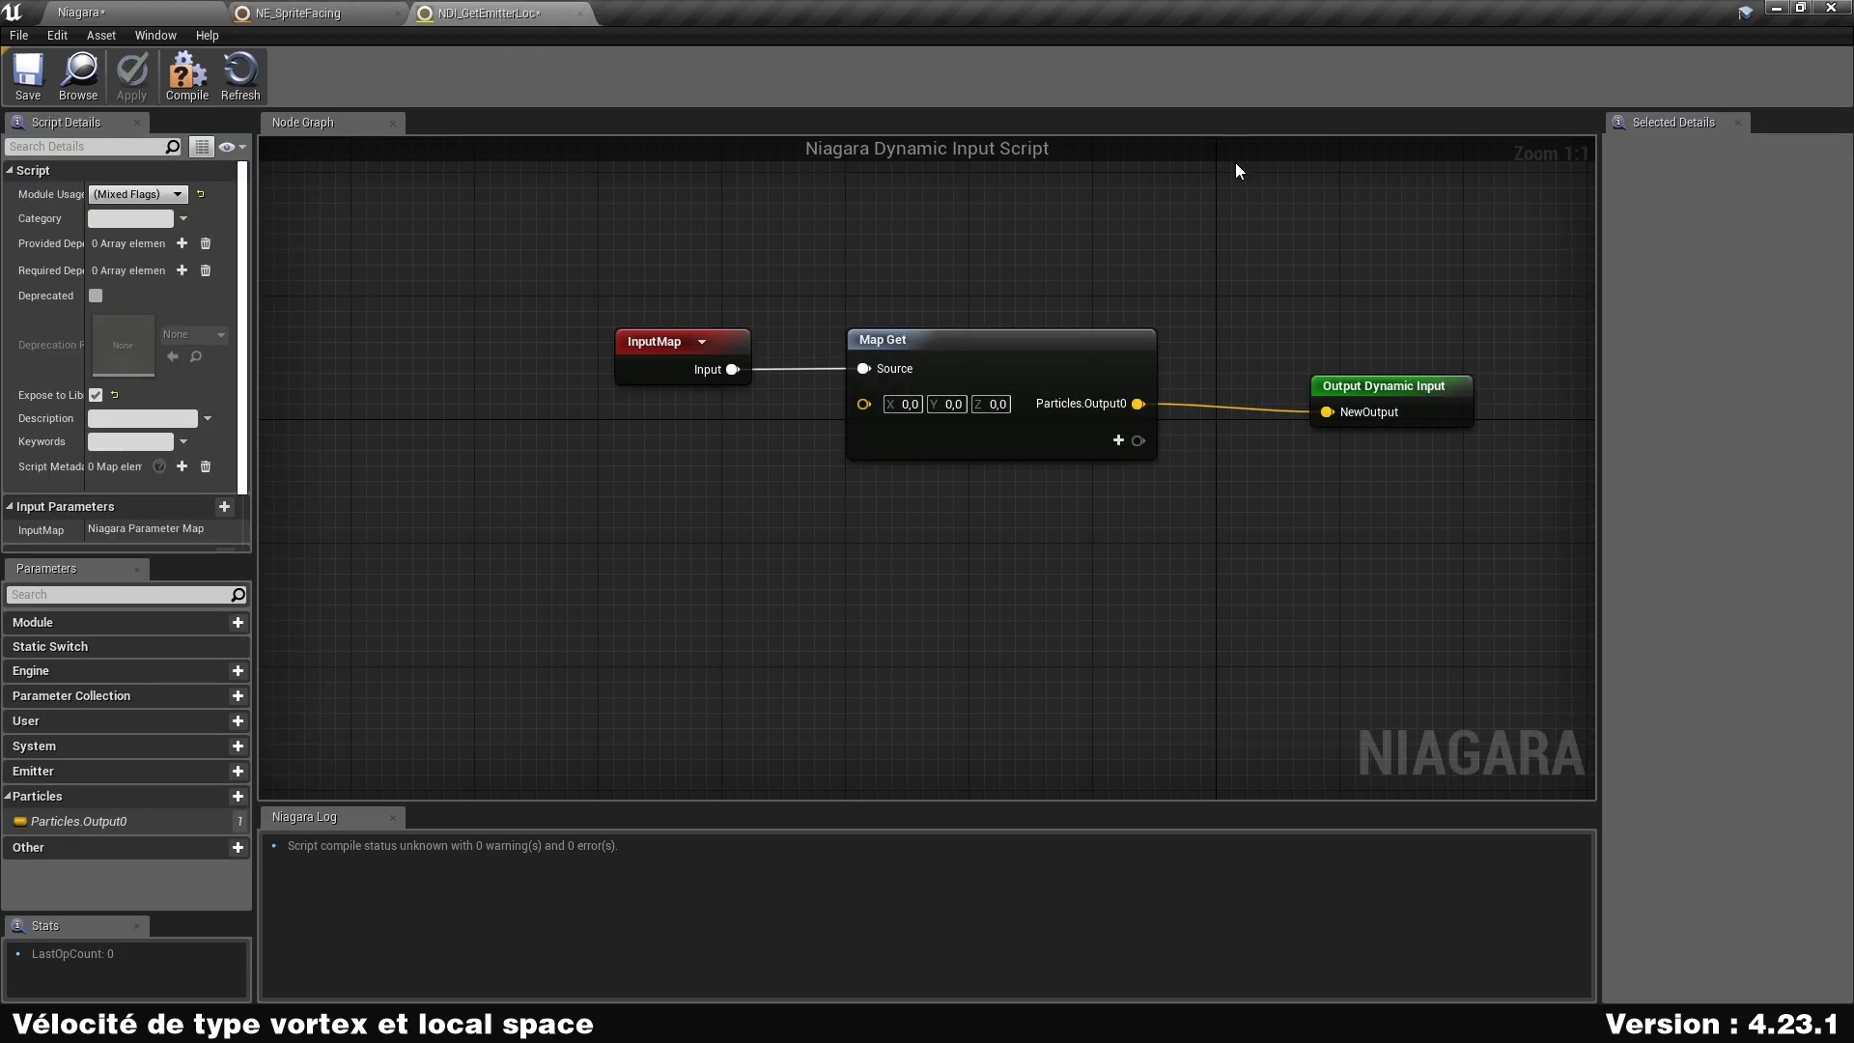
{"action": "right_click_drag", "start_coordinate": [1382, 311], "coordinate": [1127, 341]}
{"action": "left_click_drag", "start_coordinate": [1162, 441], "coordinate": [1463, 443]}
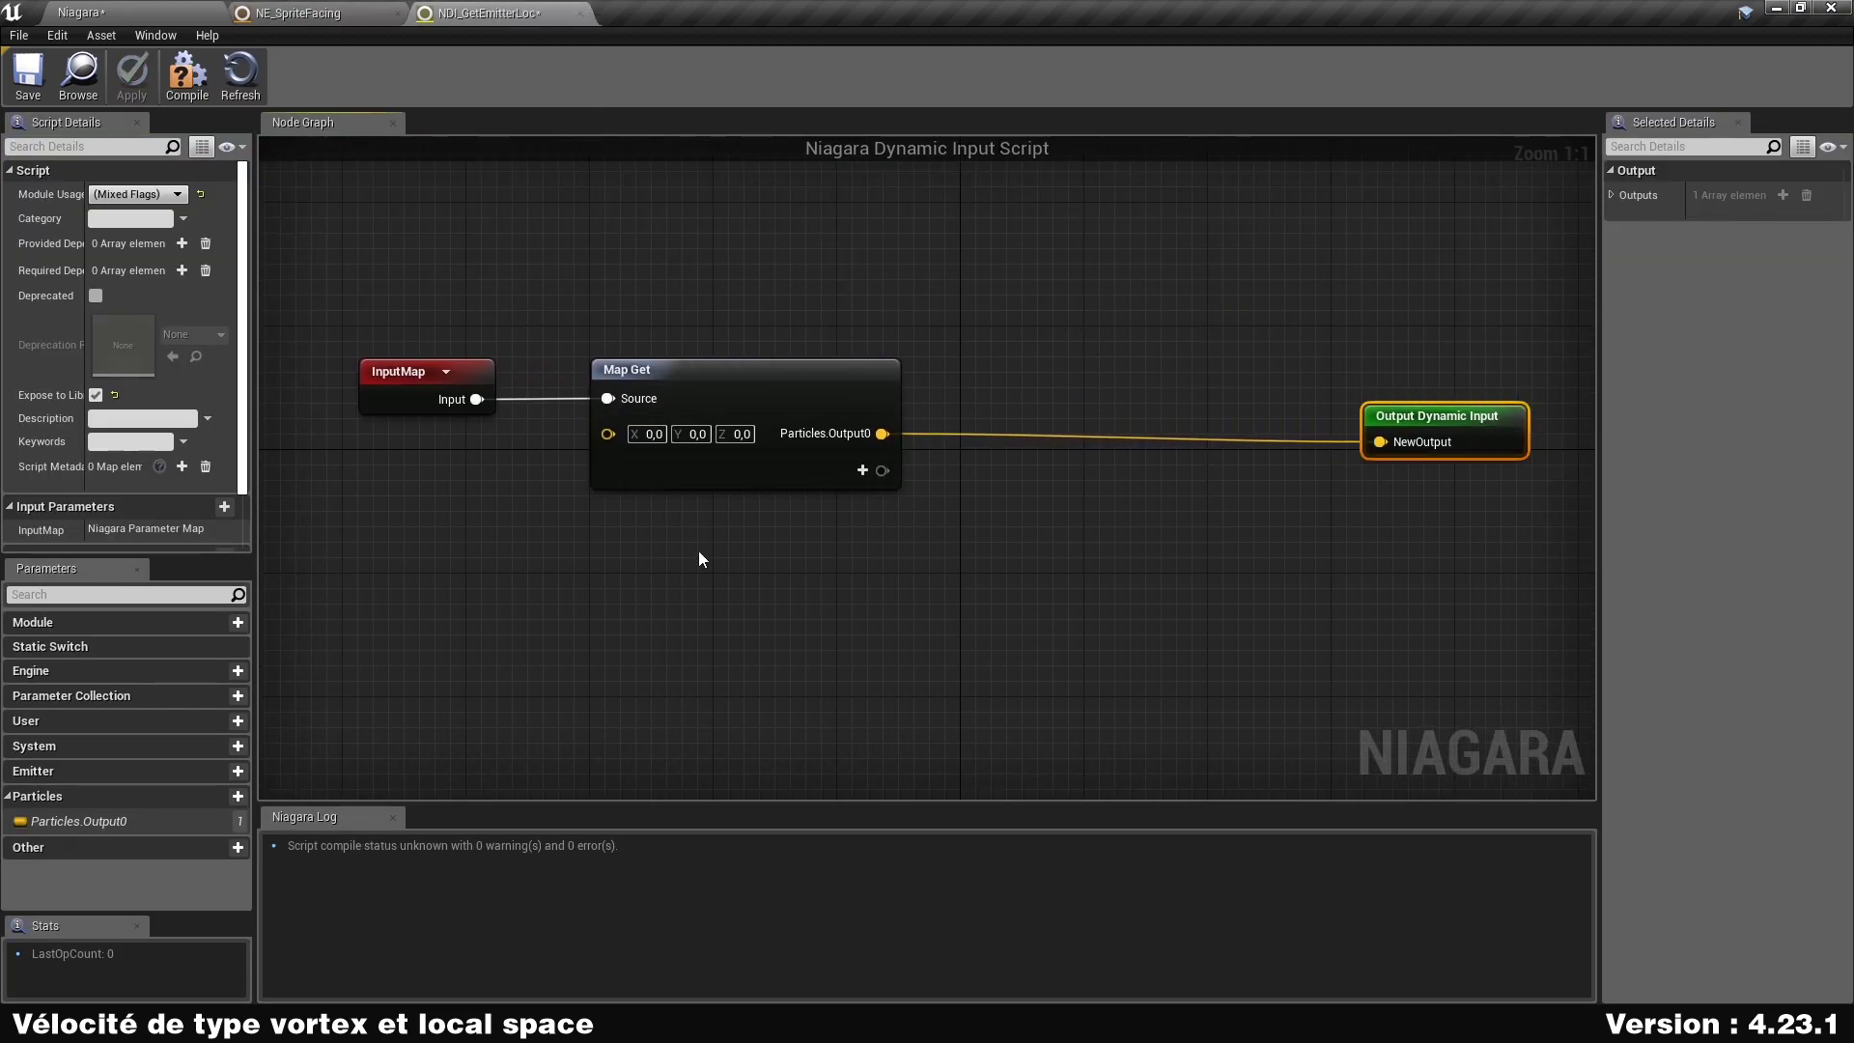
{"action": "left_click", "coordinate": [862, 470]}
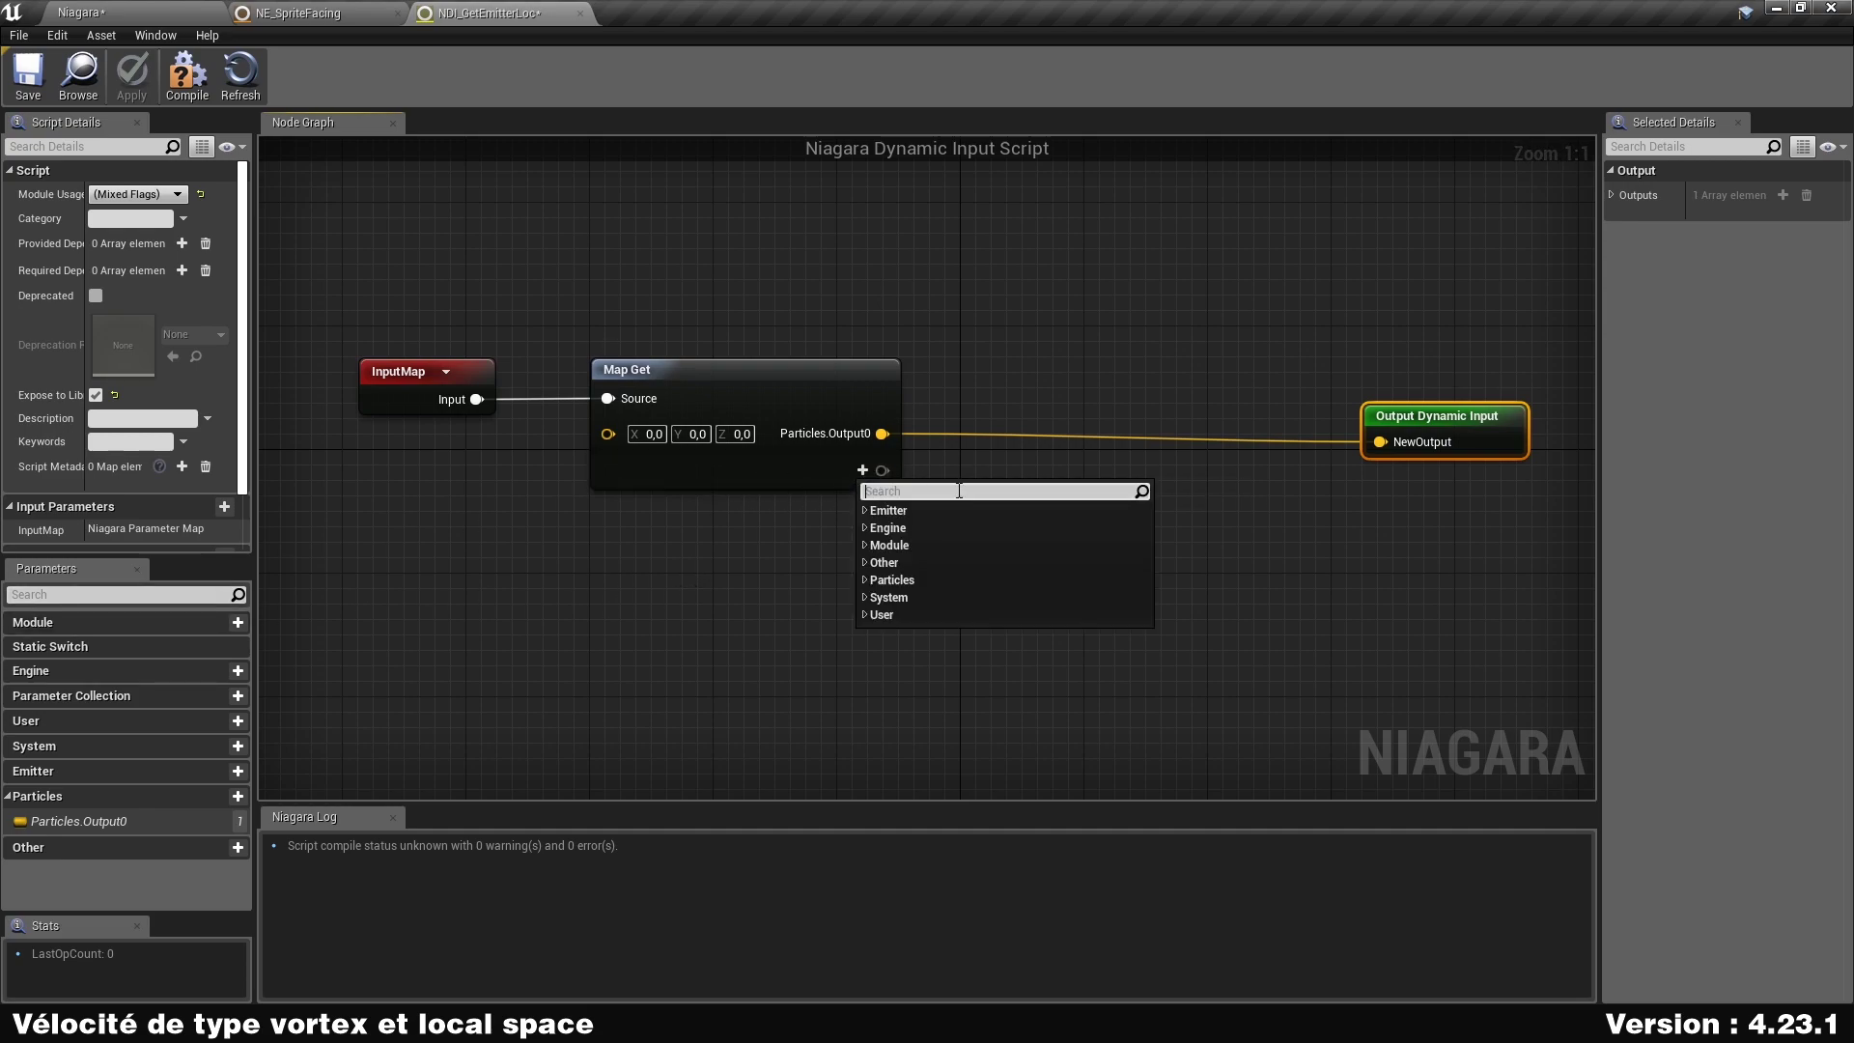
{"action": "left_click", "coordinate": [901, 525]}
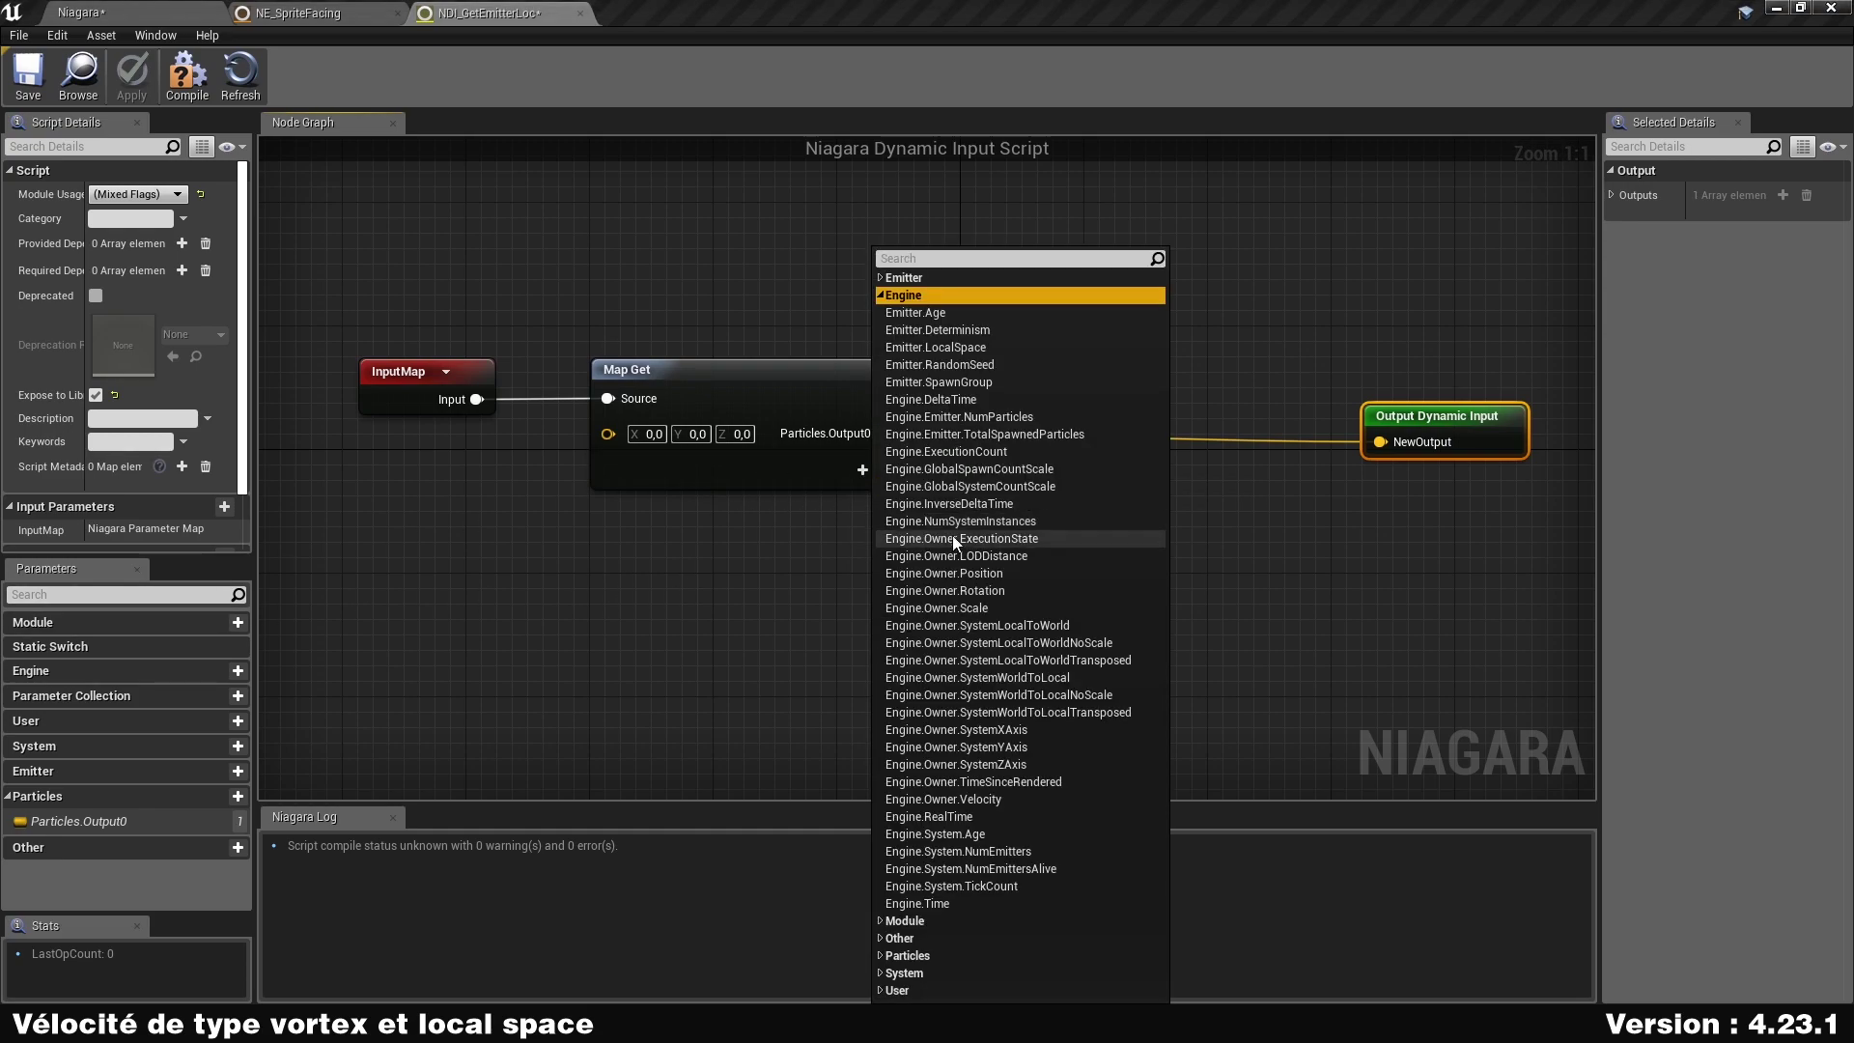
{"action": "left_click", "coordinate": [1033, 576]}
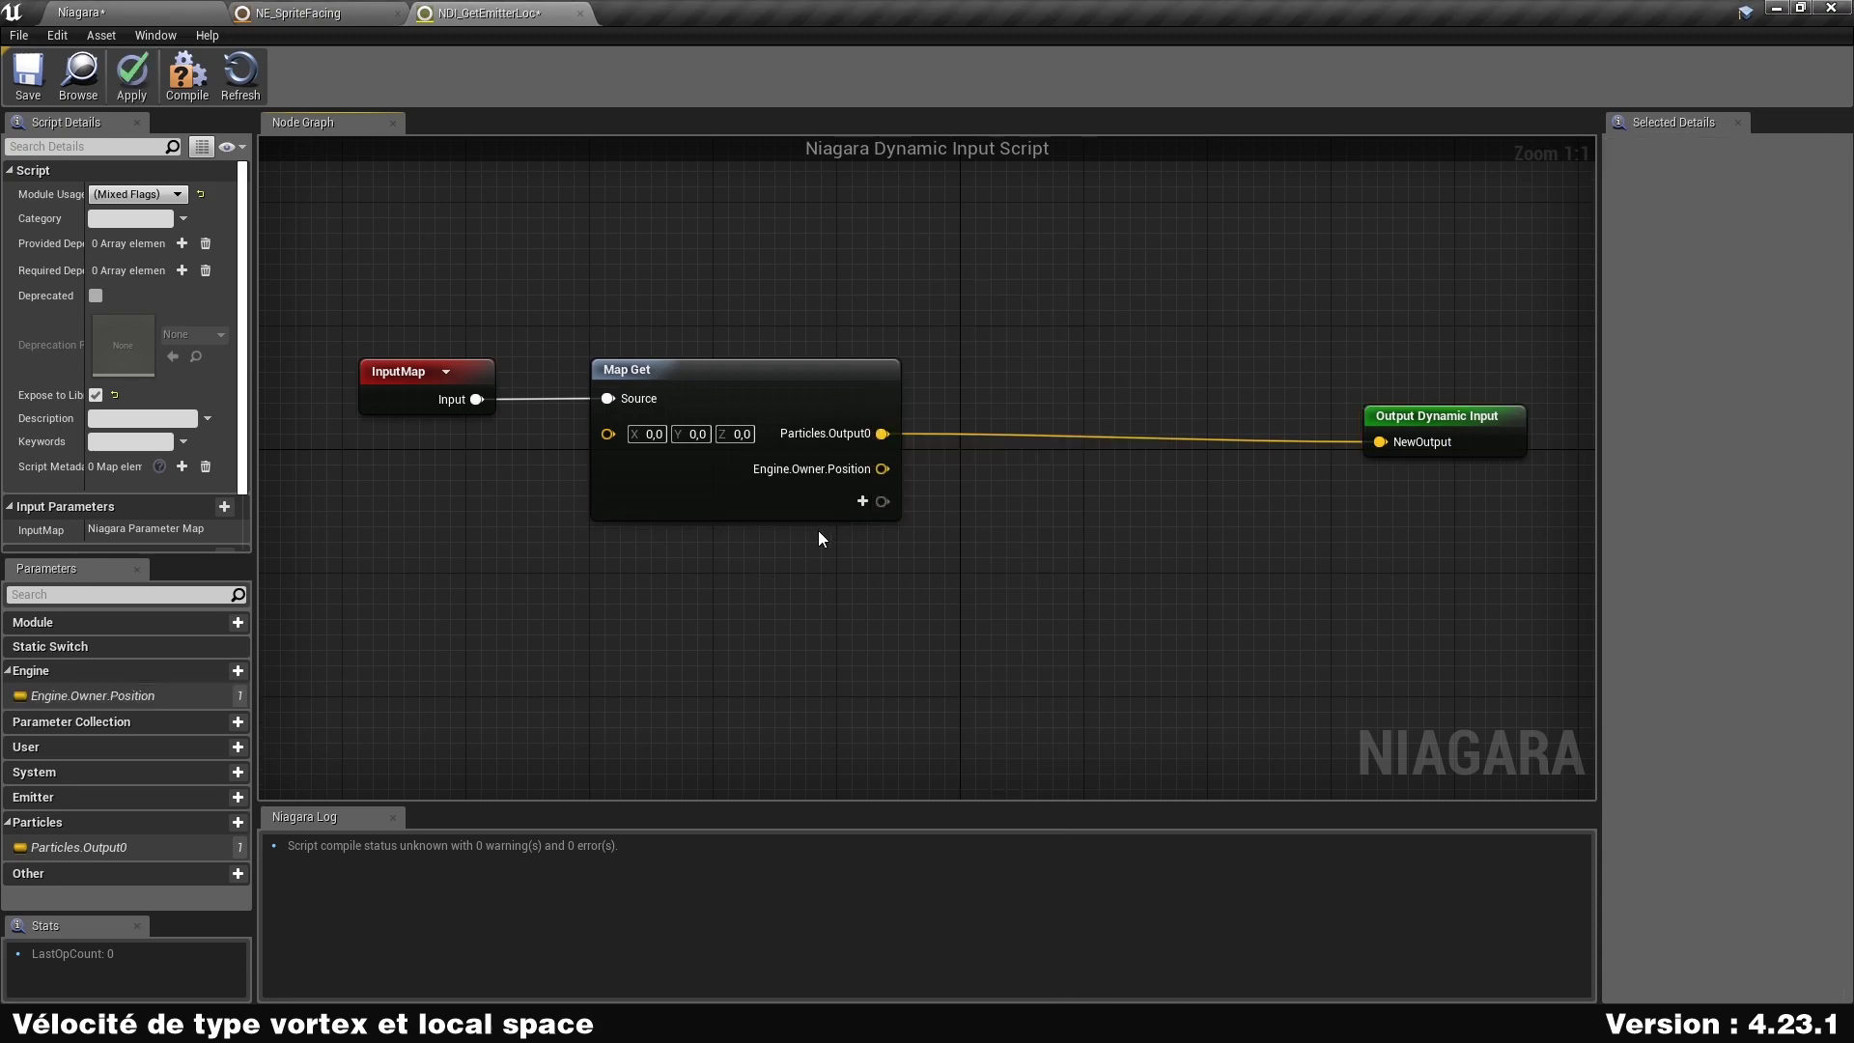
Search for "local" and add Emitter.LocalSpace as an output of the Map Get node.
{"action": "left_click", "coordinate": [867, 502]}
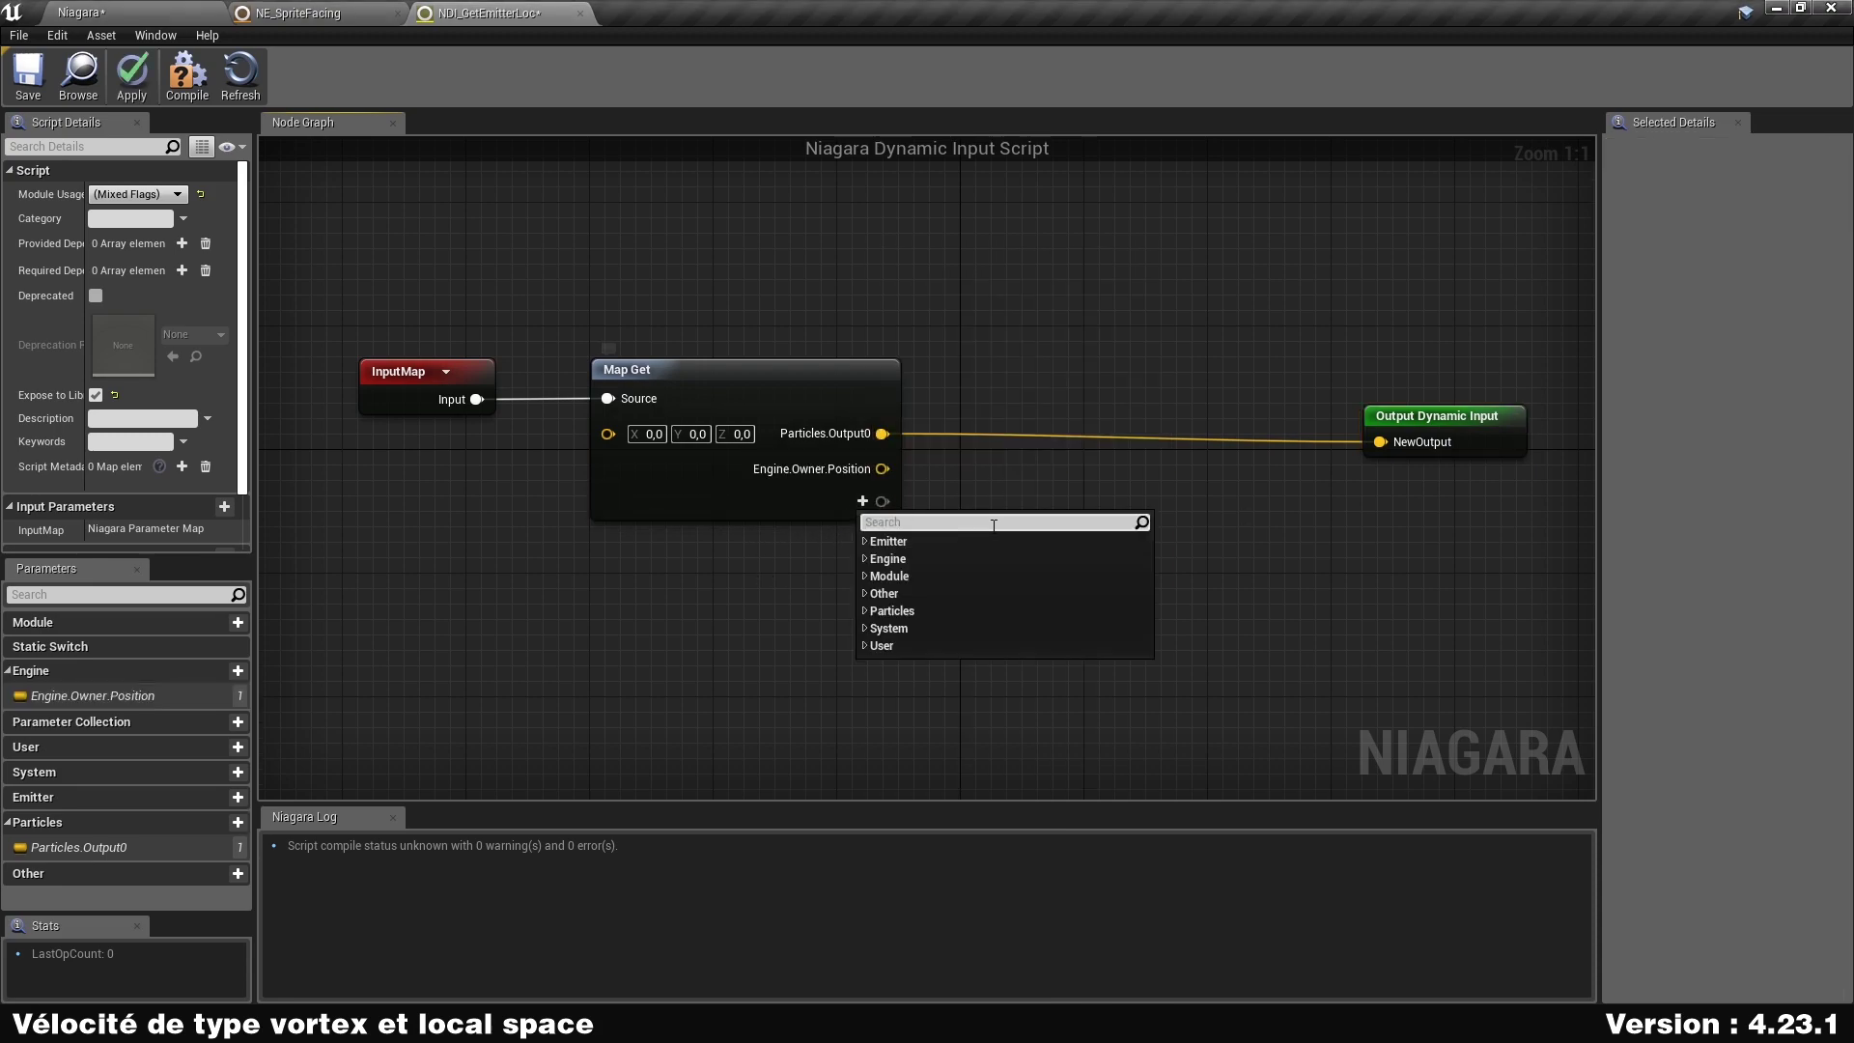
{"action": "left_click", "coordinate": [951, 545]}
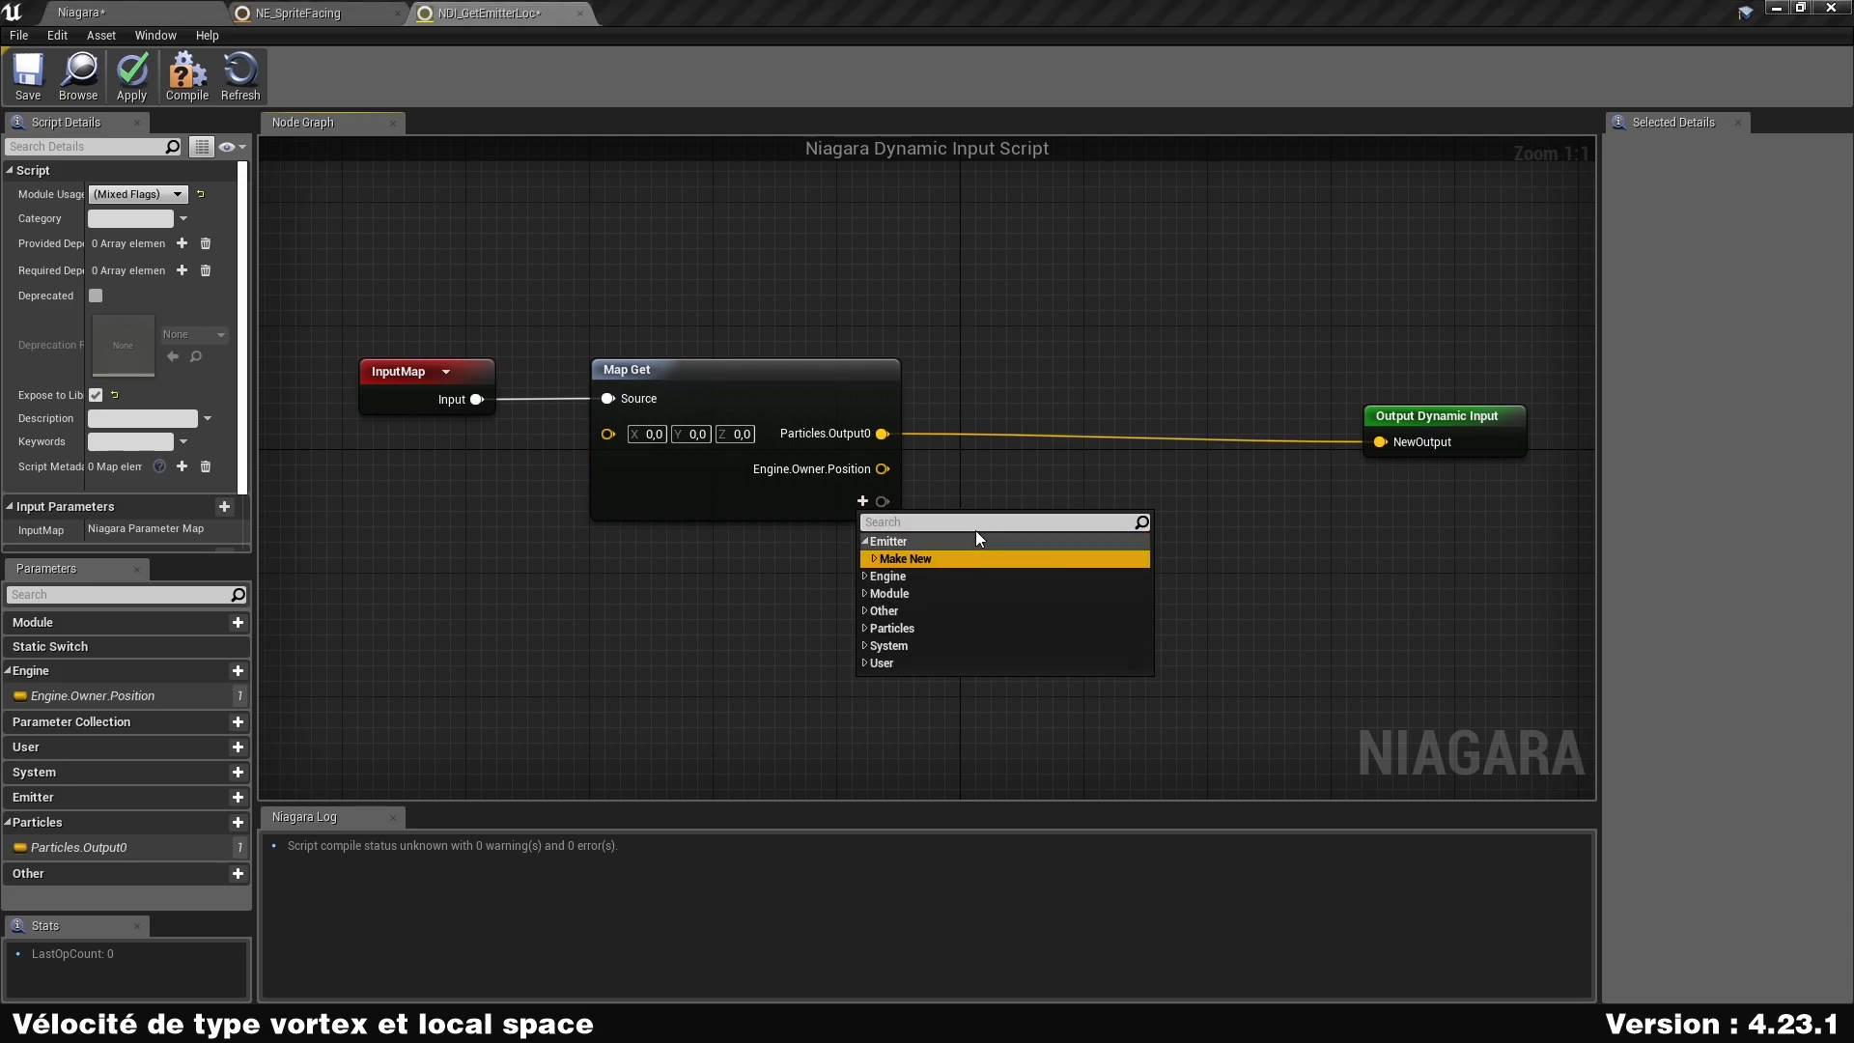
{"action": "type", "text": "k"}
{"action": "key", "text": "BackSpace"}
{"action": "type", "text": "local"}
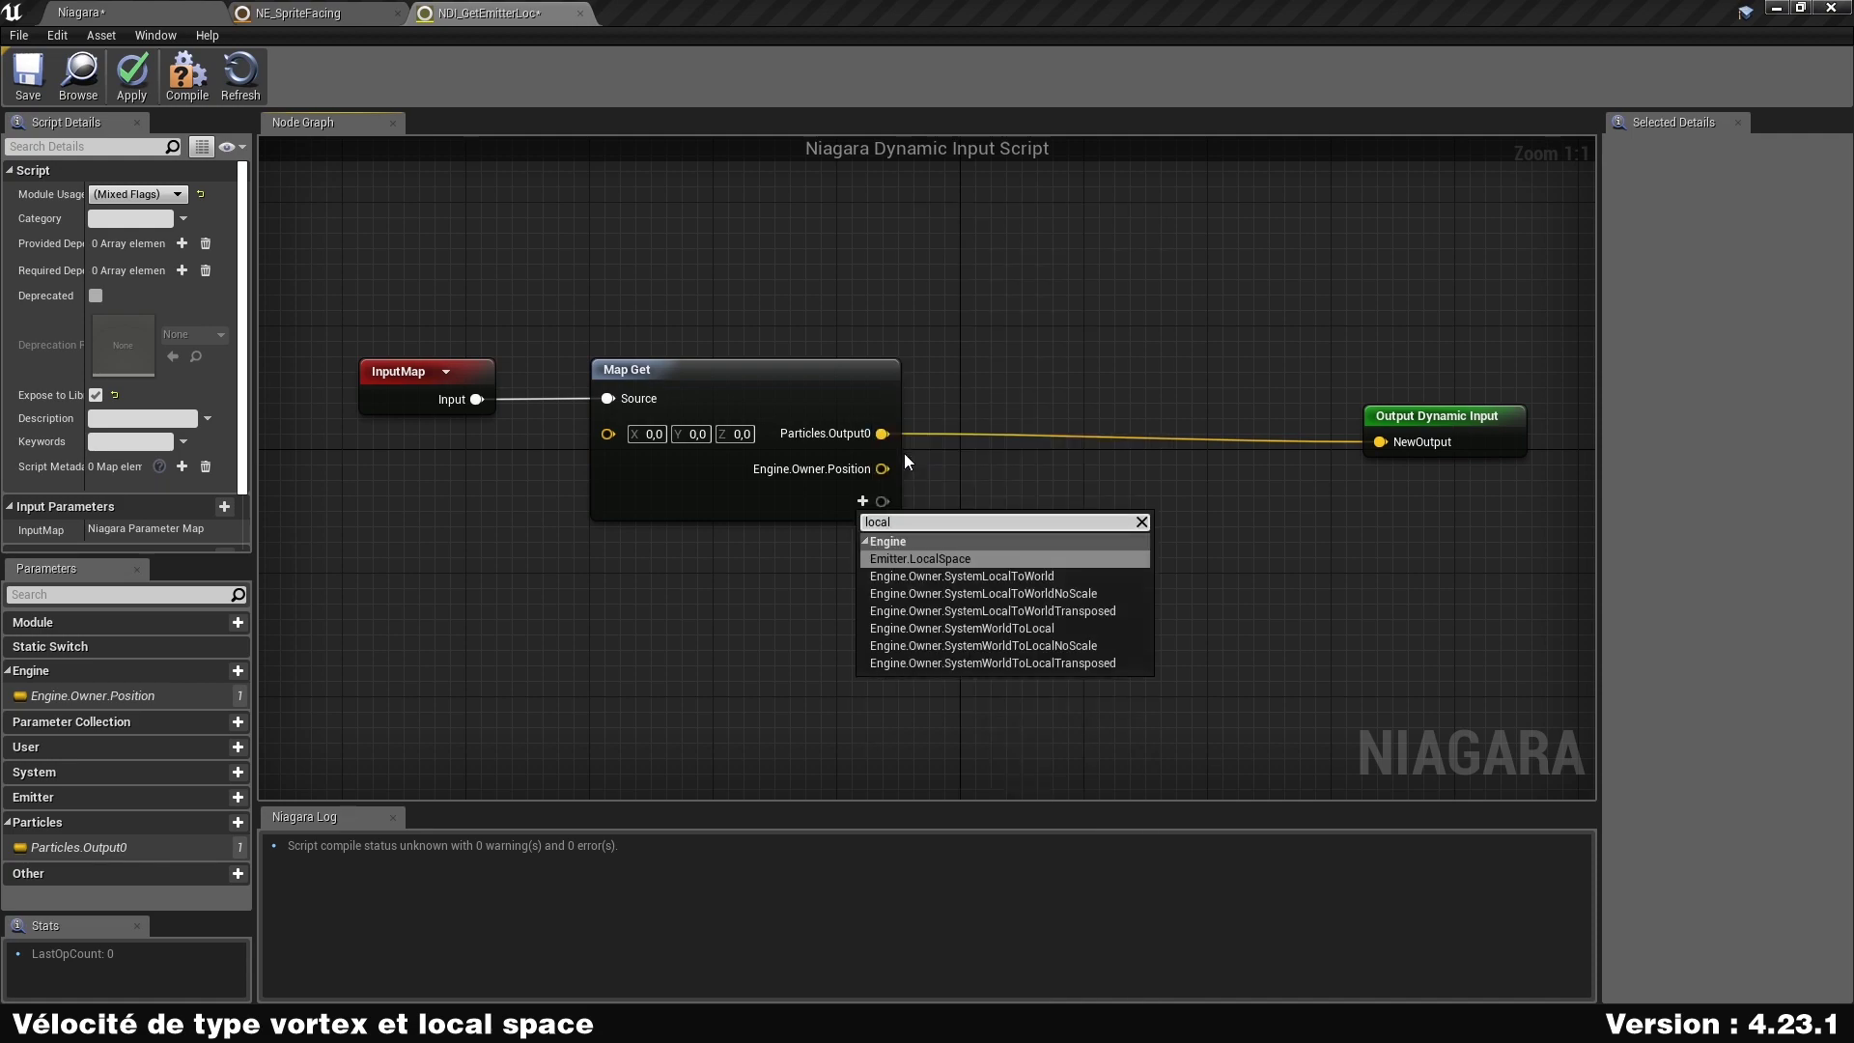
{"action": "left_click", "coordinate": [976, 558]}
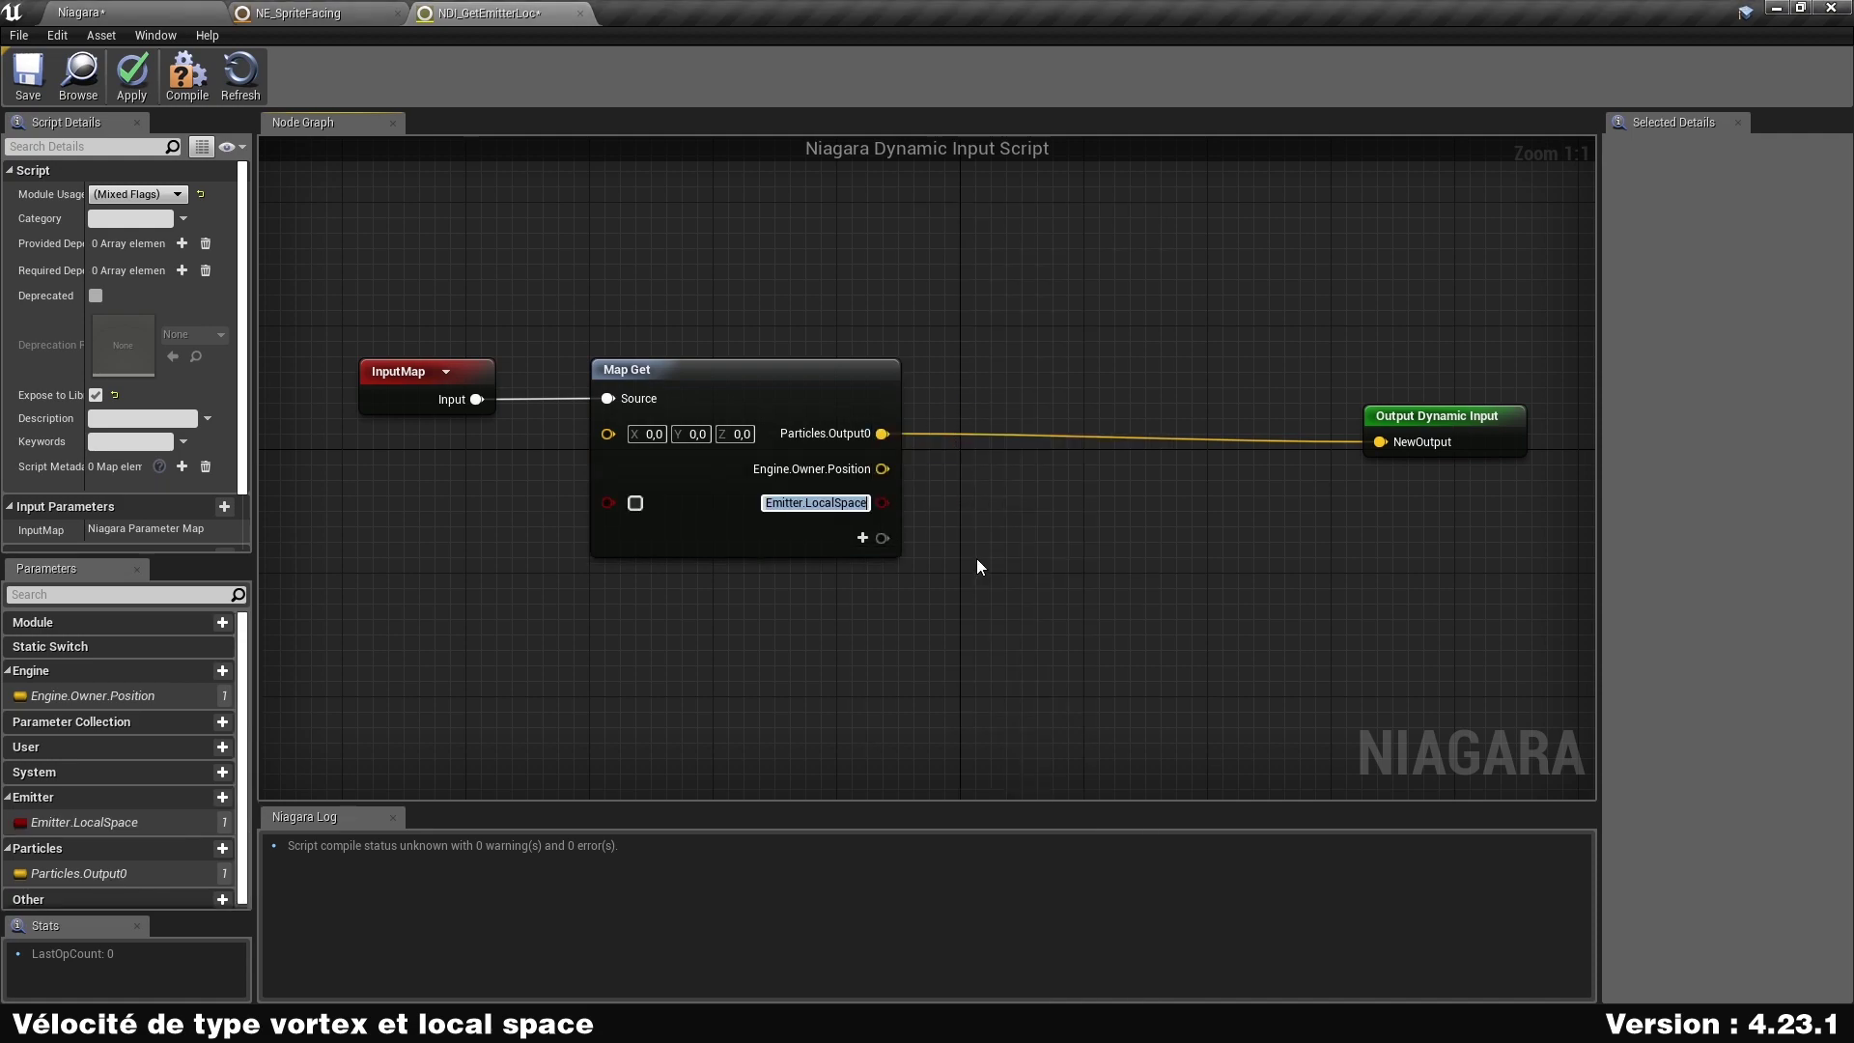
Move the Emitter.LocalSpace pin up so that it sits above Engine.Owner.Position on Map Get.
{"action": "right_click", "coordinate": [747, 502]}
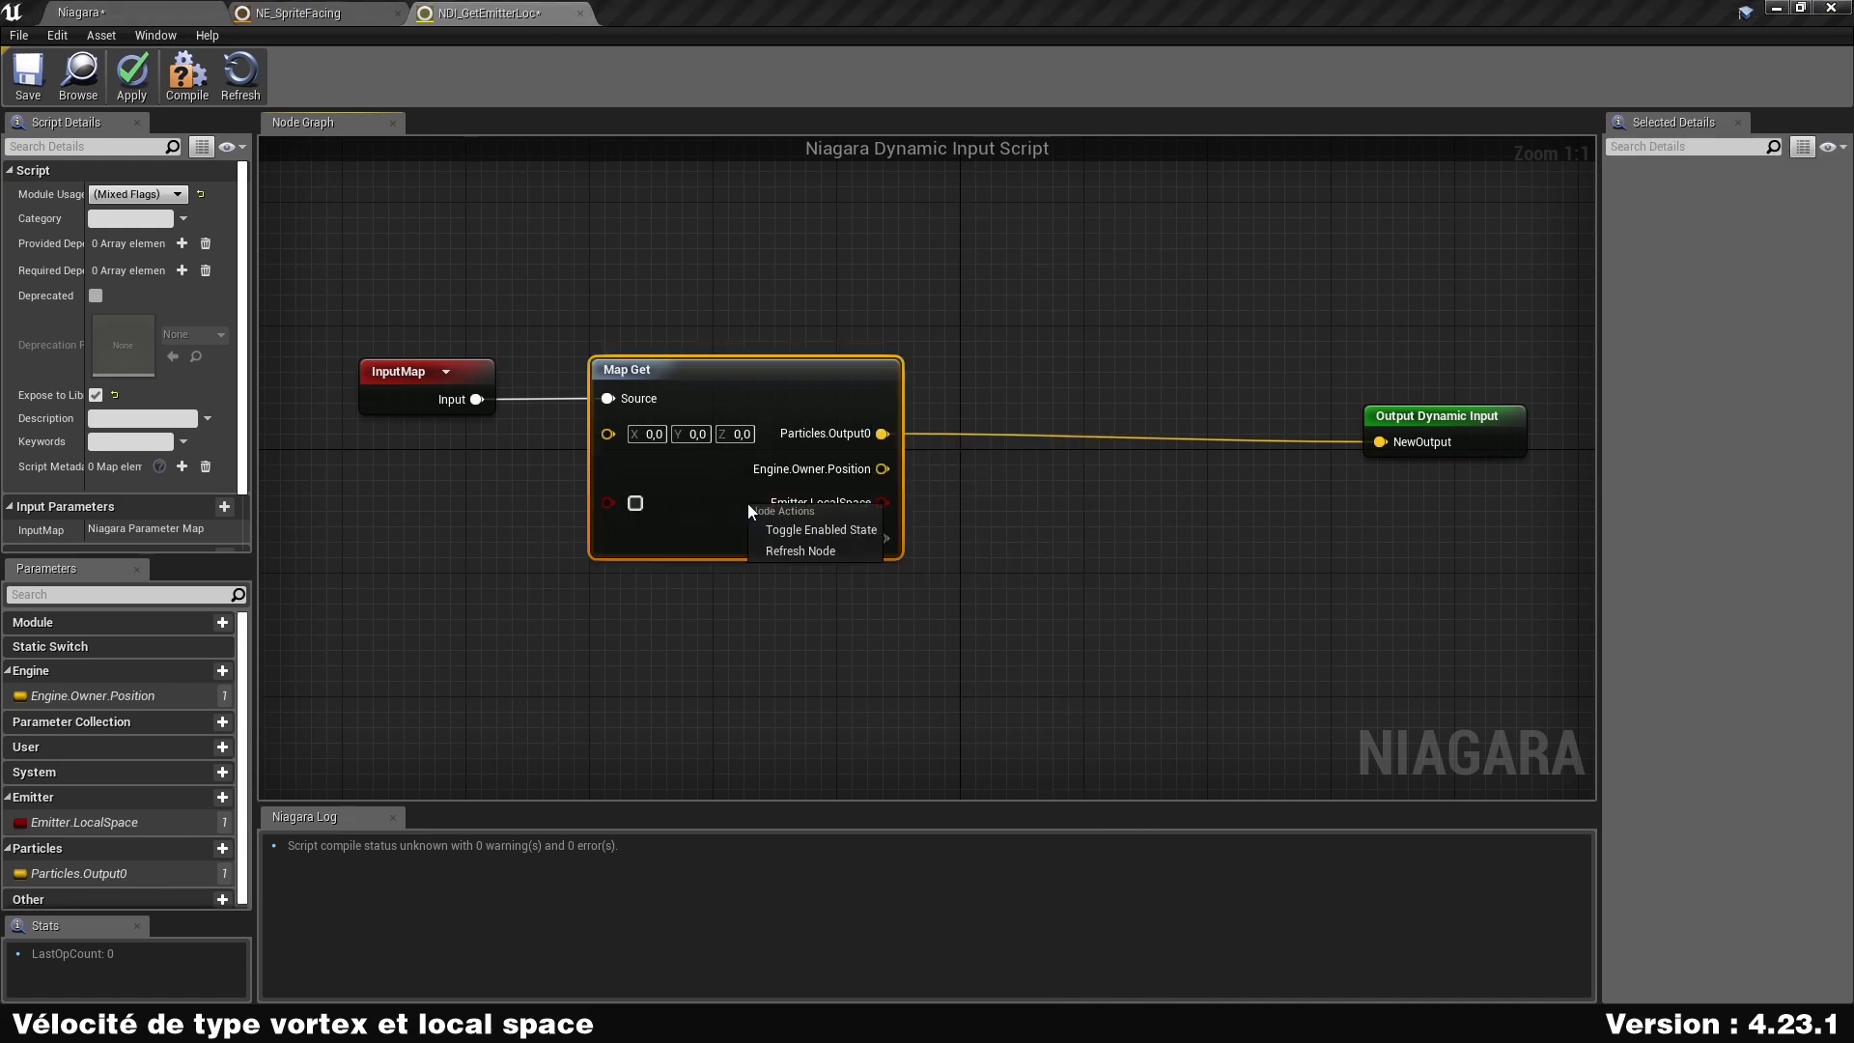
{"action": "left_click", "coordinate": [761, 632]}
{"action": "right_click", "coordinate": [828, 502]}
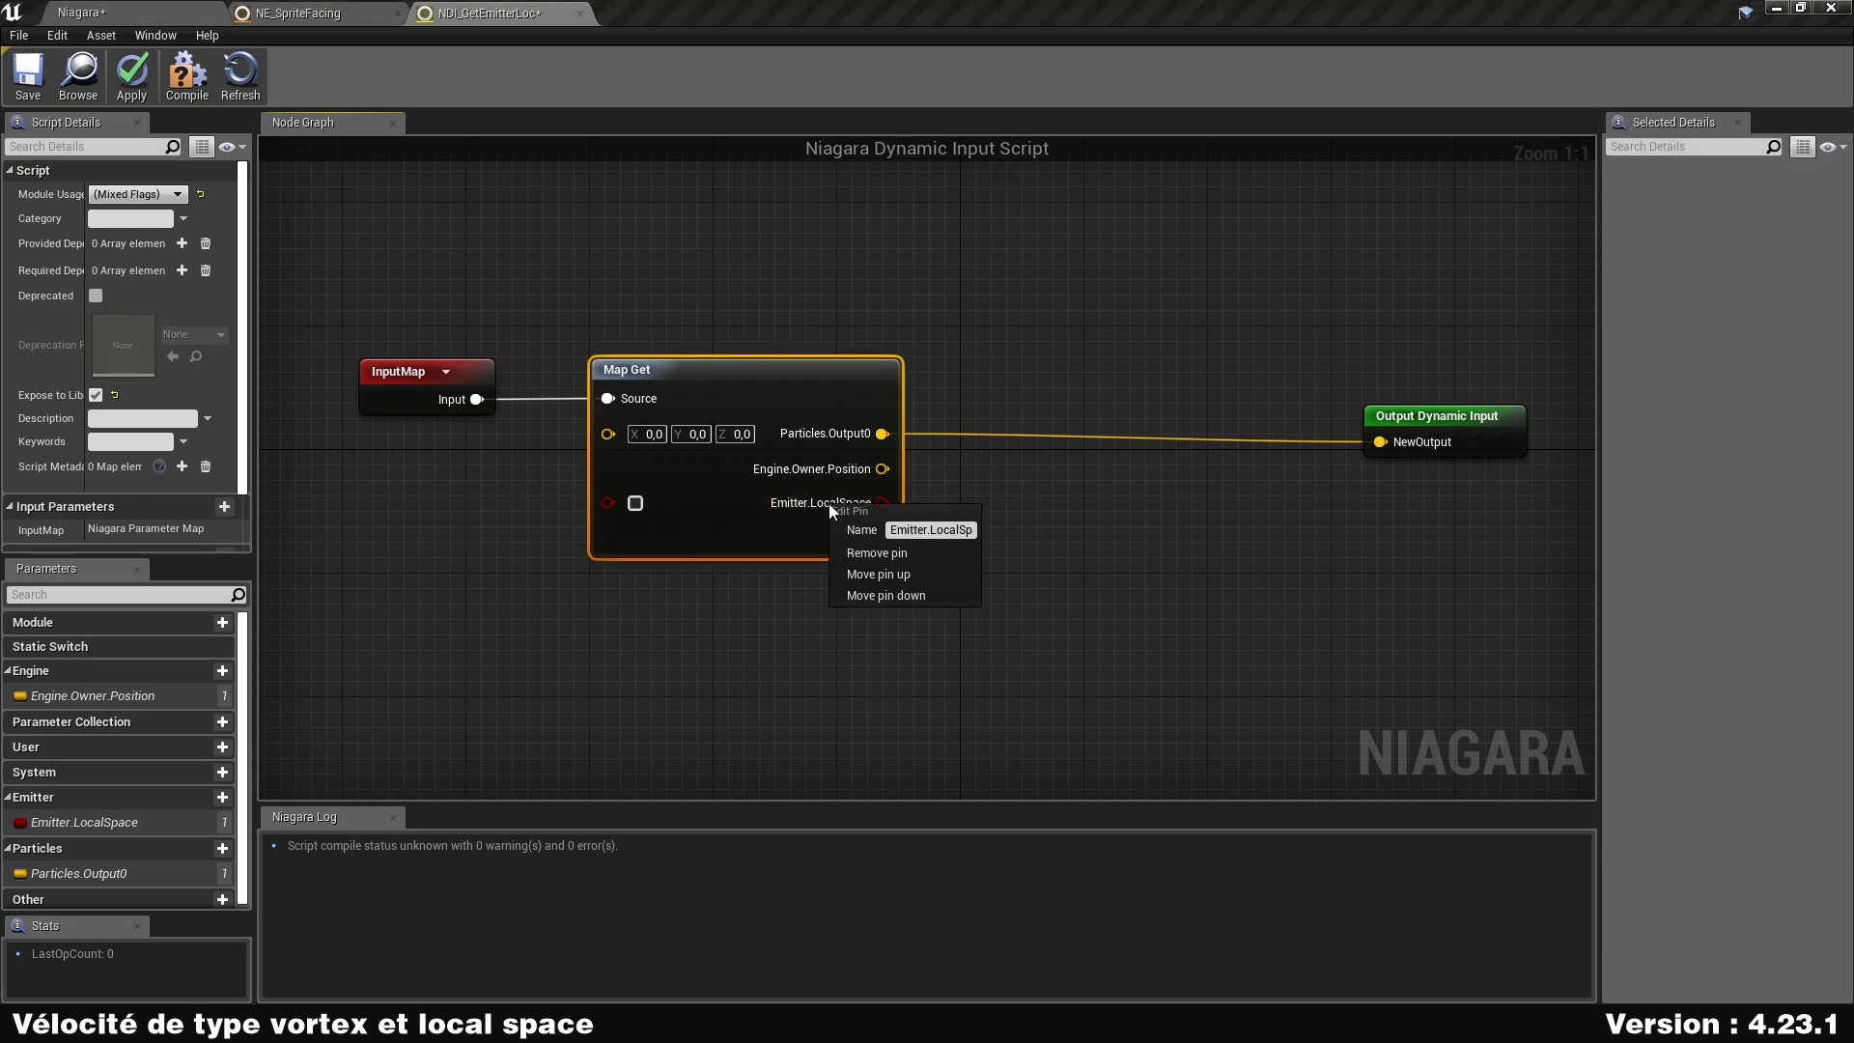
{"action": "left_click", "coordinate": [923, 576]}
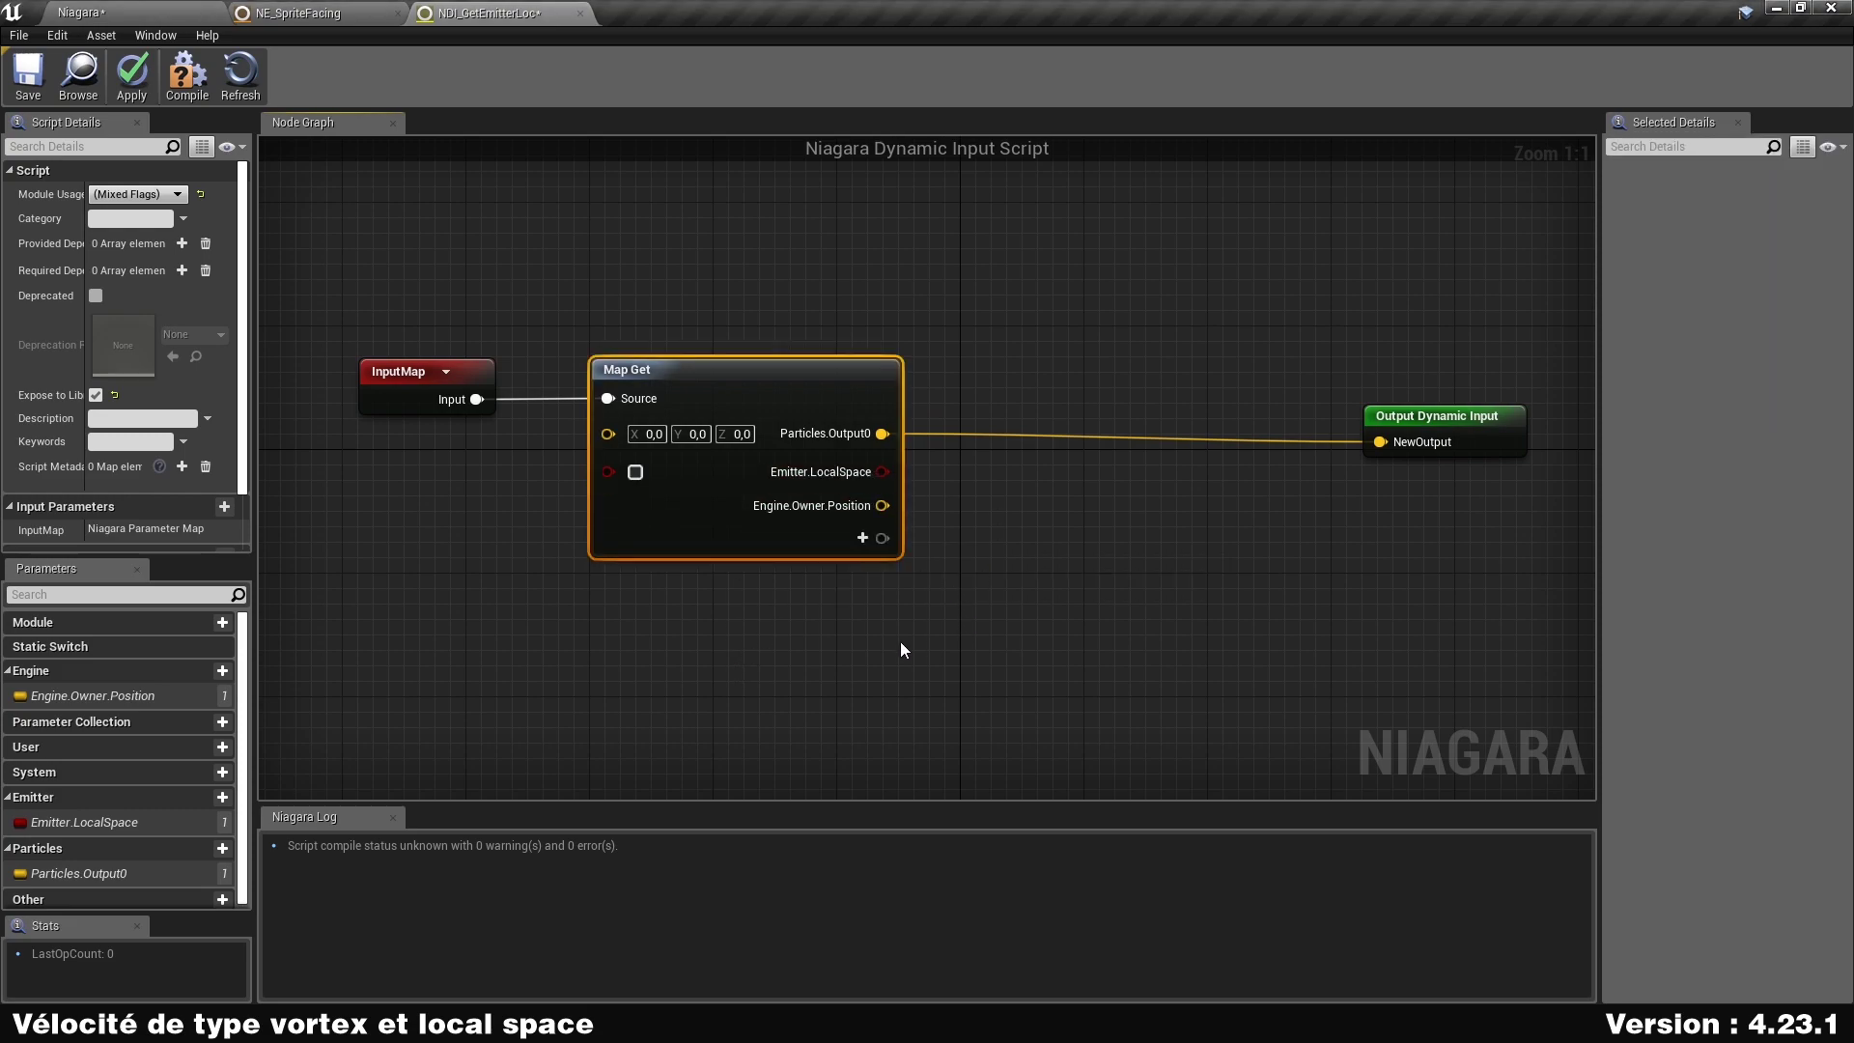
{"action": "left_click", "coordinate": [1201, 551]}
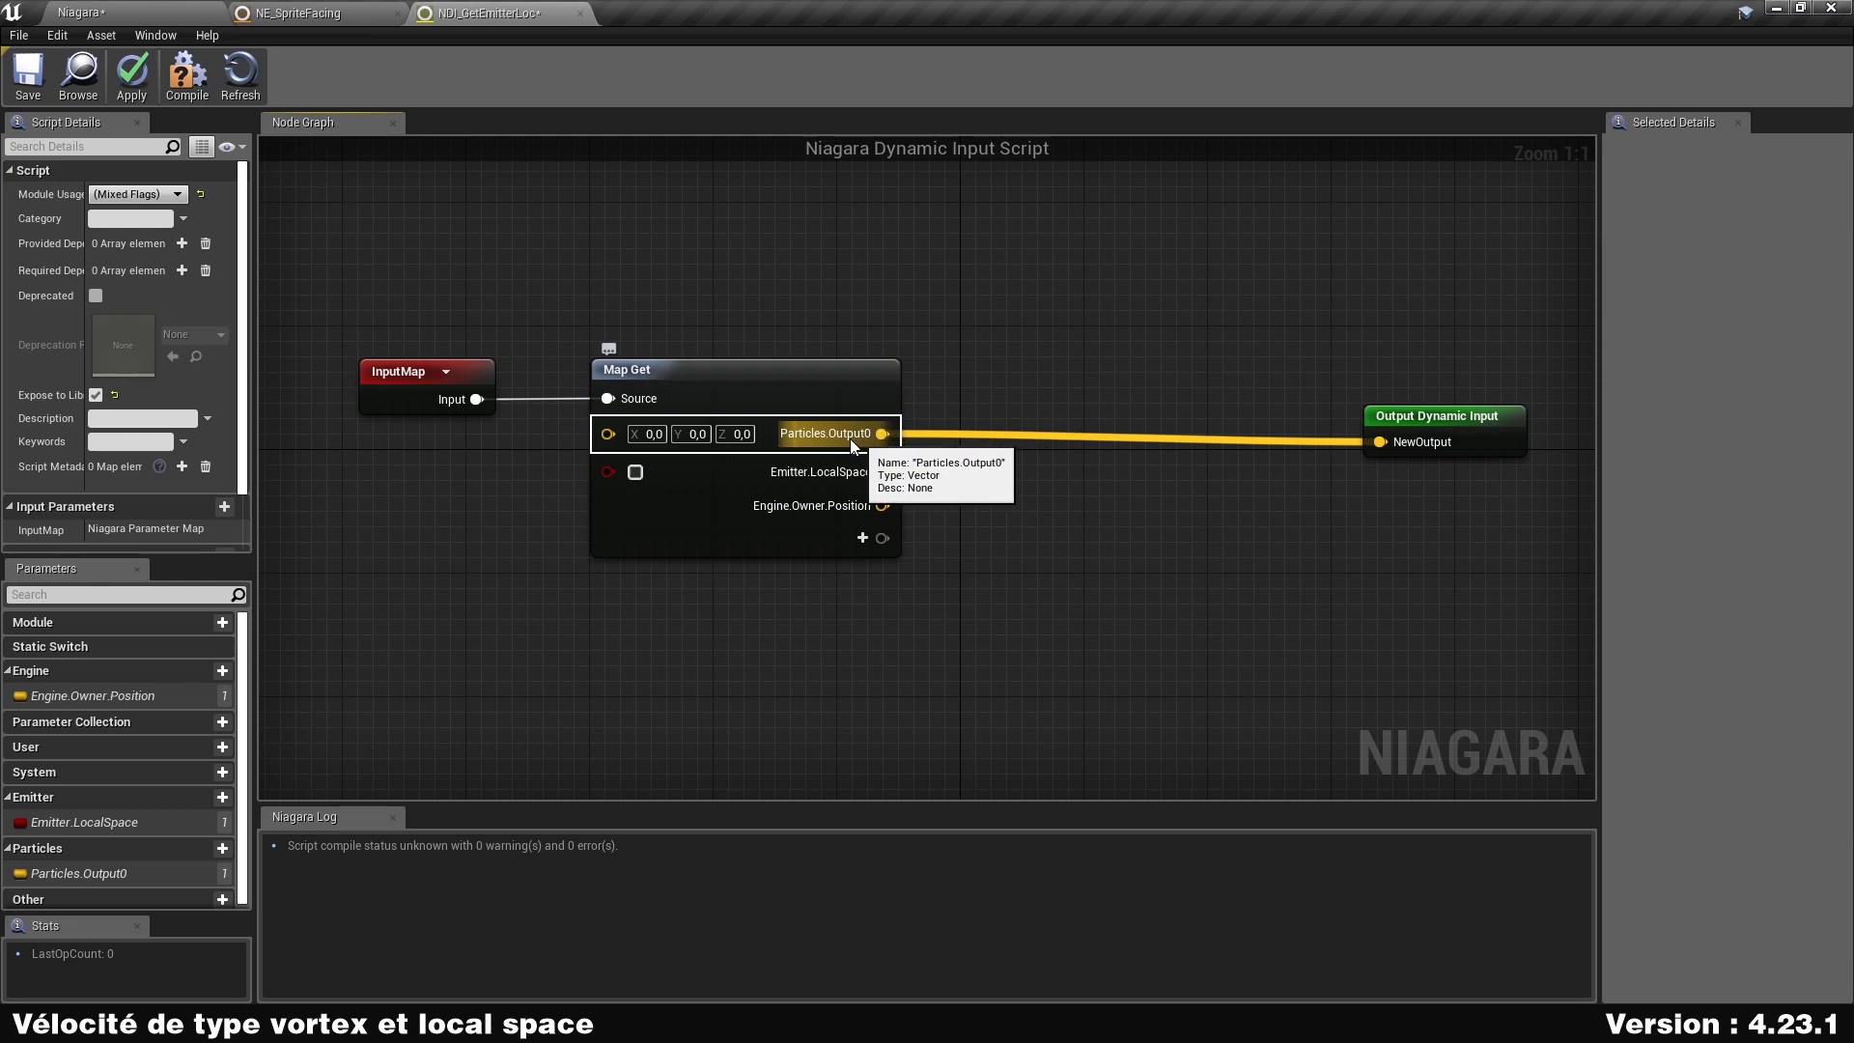
Remove the Particles.Output0 pin from Map Get and shift the node slightly toward the output.
{"action": "right_click", "coordinate": [865, 428]}
{"action": "right_click", "coordinate": [845, 442]}
{"action": "left_click", "coordinate": [879, 436]}
{"action": "right_click", "coordinate": [880, 436]}
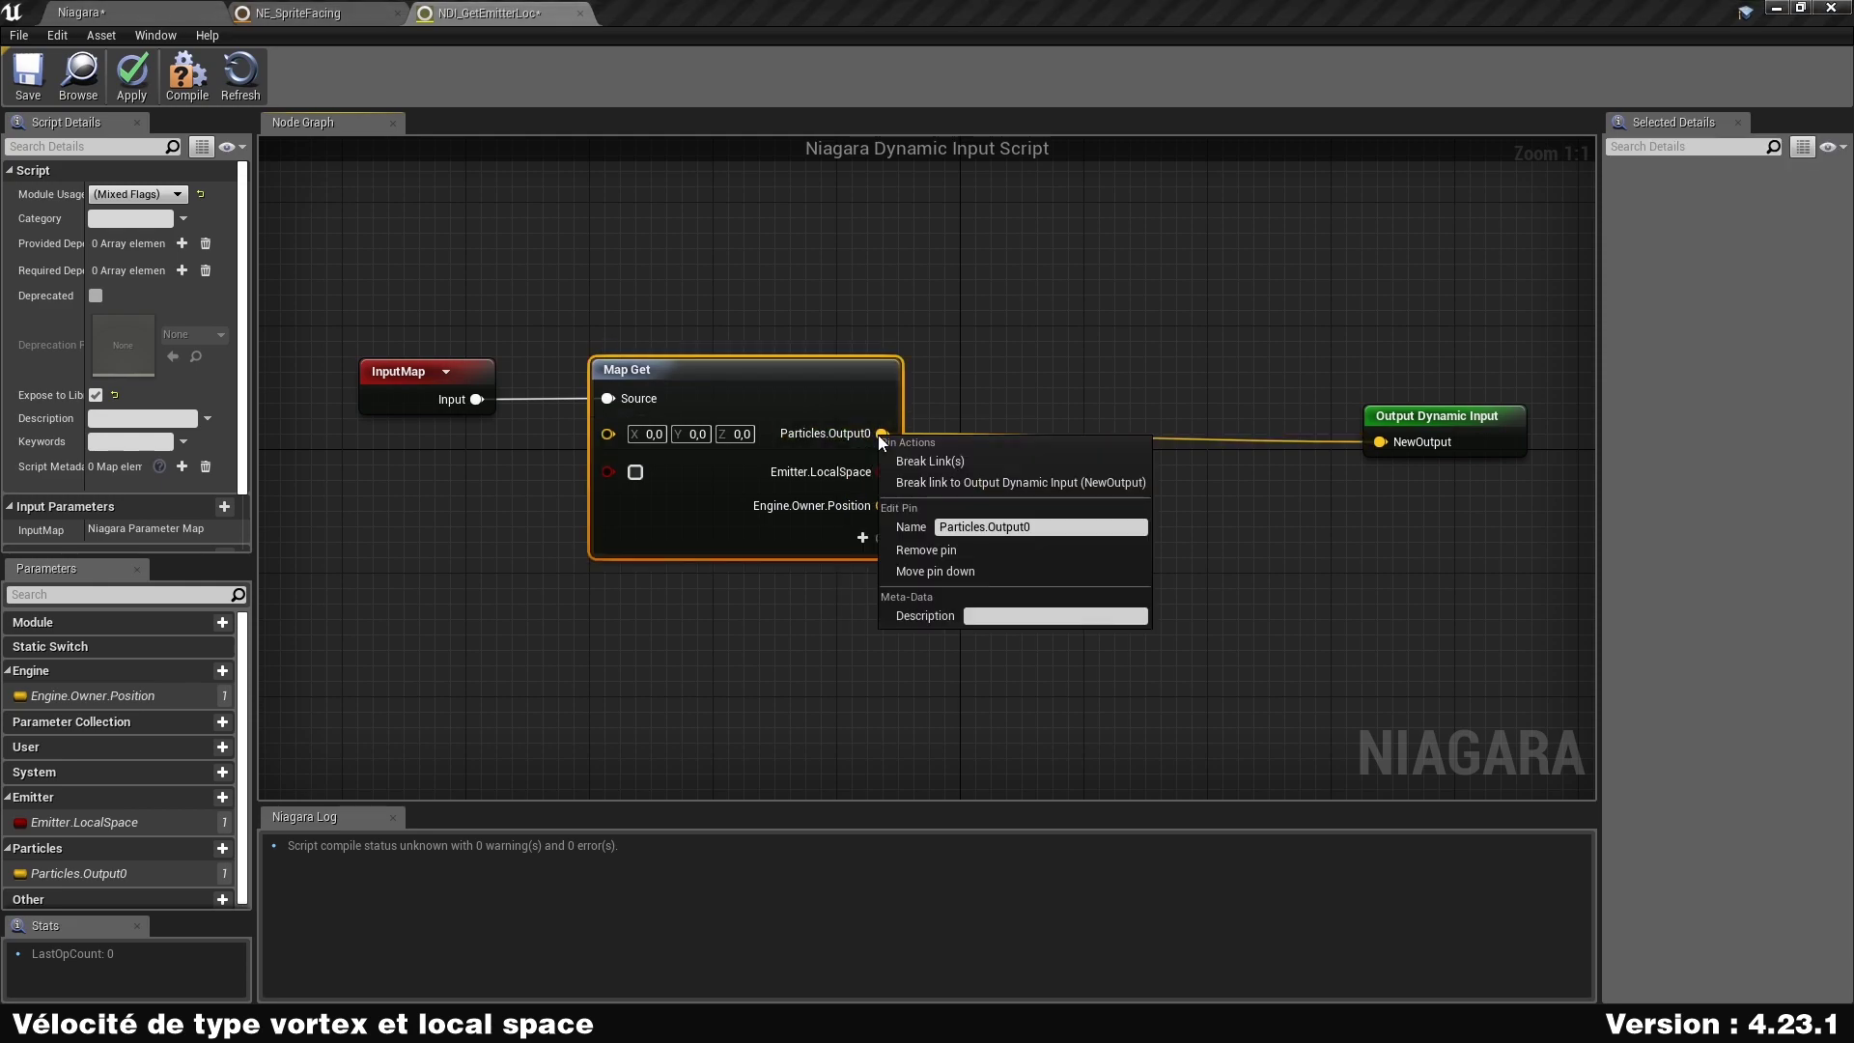
{"action": "left_click", "coordinate": [958, 558]}
{"action": "left_click", "coordinate": [1160, 535]}
{"action": "mouse_move", "coordinate": [753, 378]}
{"action": "left_mouse_down"}
{"action": "mouse_move", "coordinate": [799, 379]}
{"action": "mouse_move", "coordinate": [770, 378]}
{"action": "left_mouse_up"}
{"action": "left_click", "coordinate": [954, 443]}
Add an If node, connect its Vector output to Output Dynamic Input's NewOutput and place the two nodes side by side.
{"action": "right_click_drag", "start_coordinate": [860, 440], "coordinate": [770, 432]}
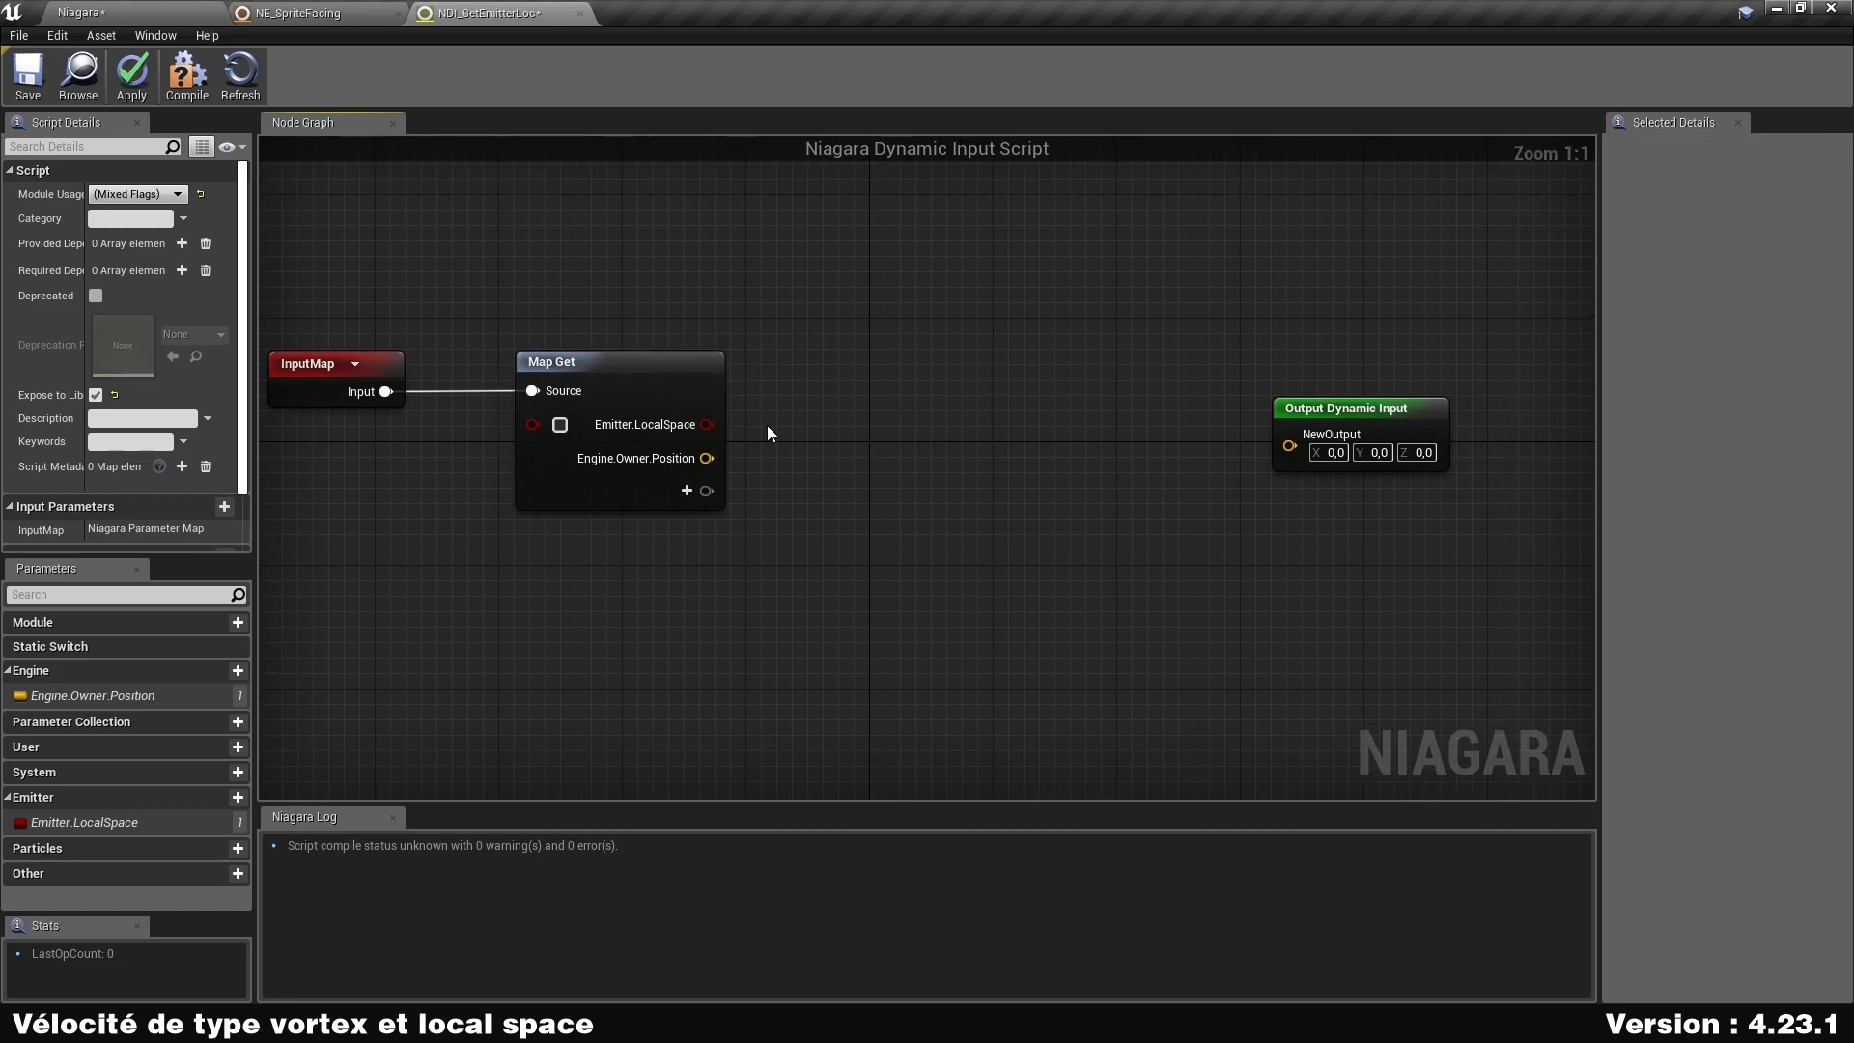
{"action": "right_click", "coordinate": [823, 402]}
{"action": "type", "text": "if"}
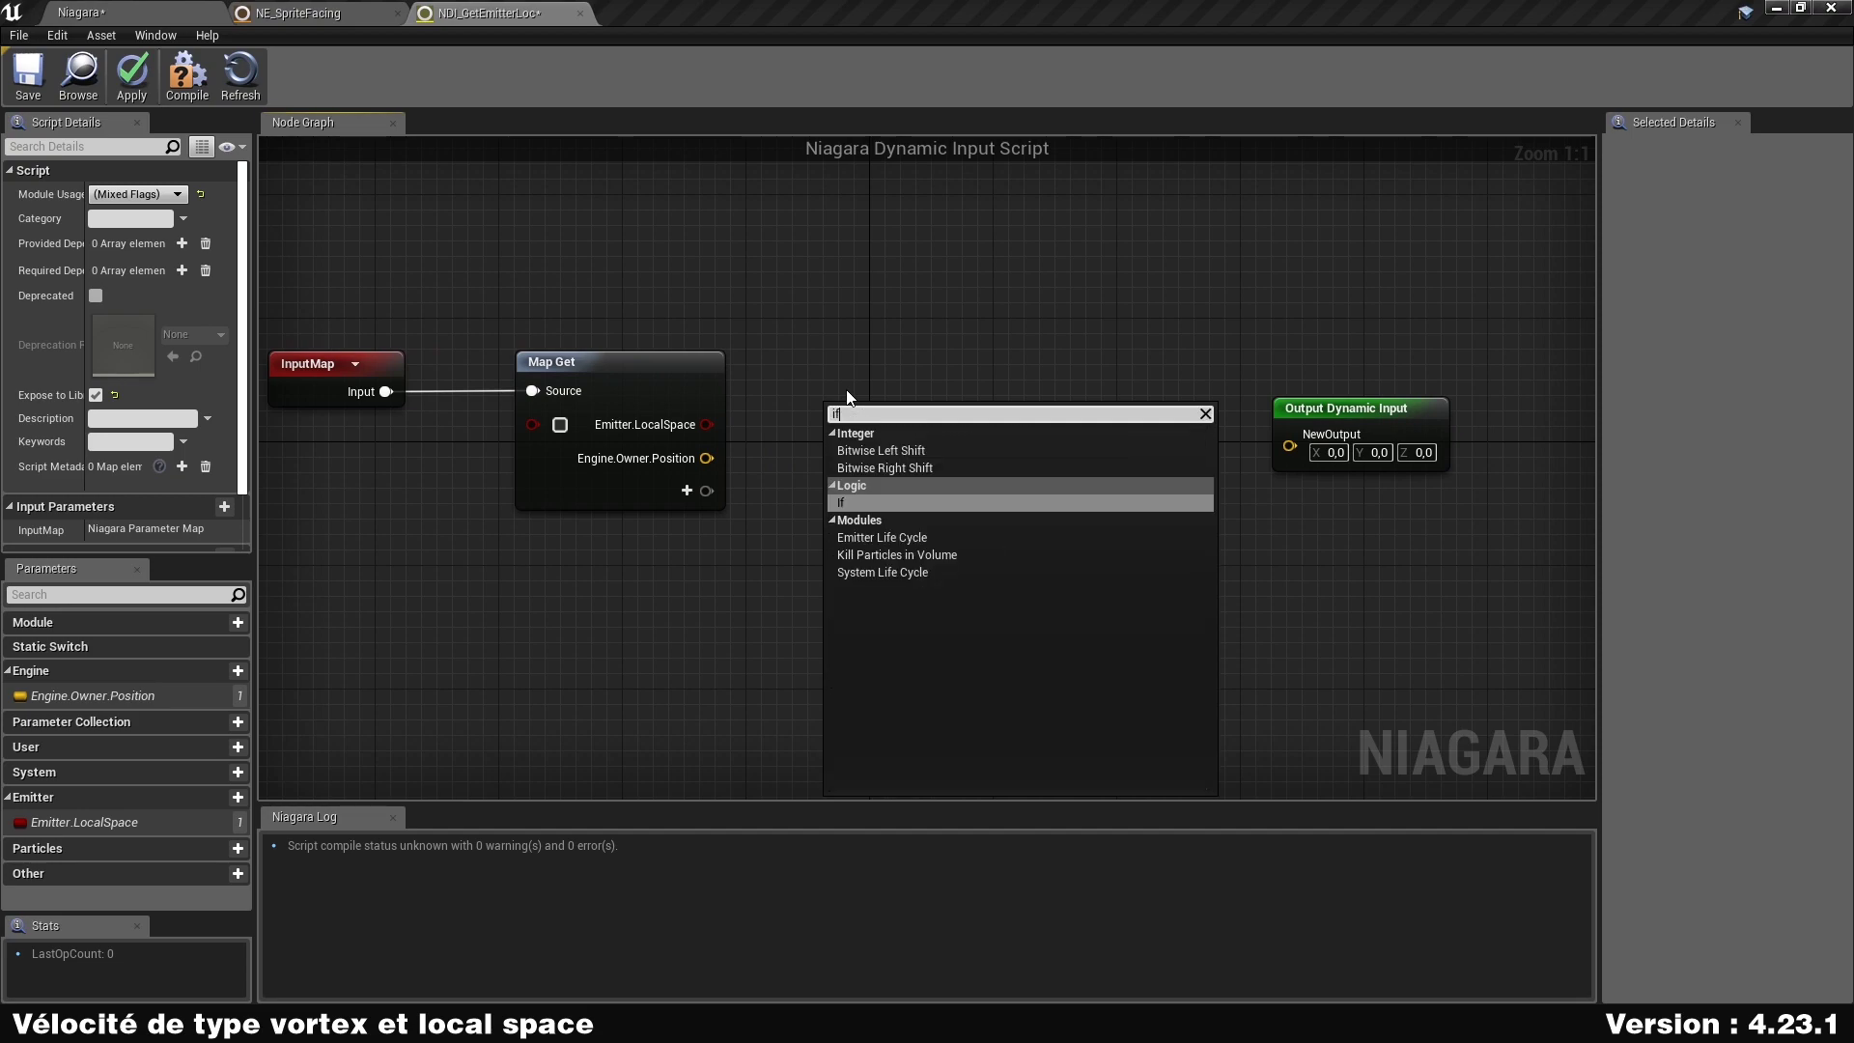
{"action": "key", "text": "Return"}
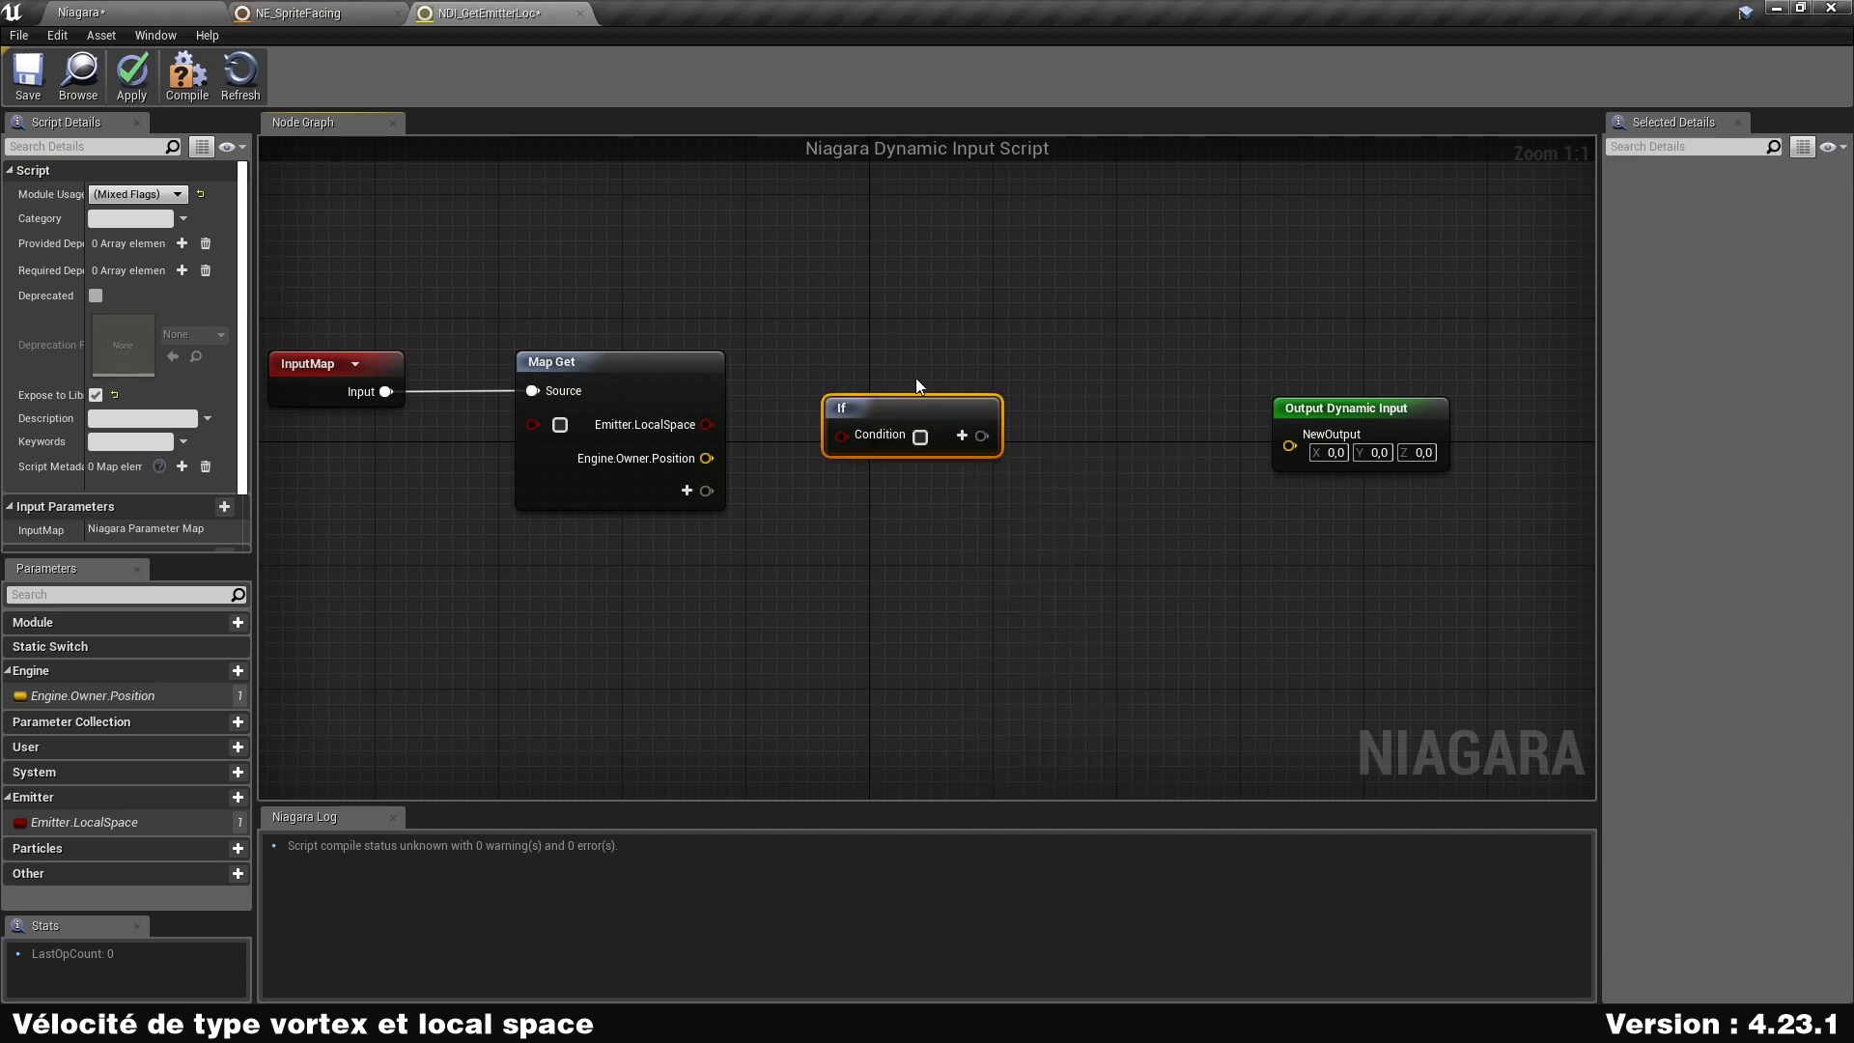
{"action": "left_click_drag", "start_coordinate": [943, 415], "coordinate": [1271, 412]}
{"action": "left_click_drag", "start_coordinate": [1025, 448], "coordinate": [1072, 446]}
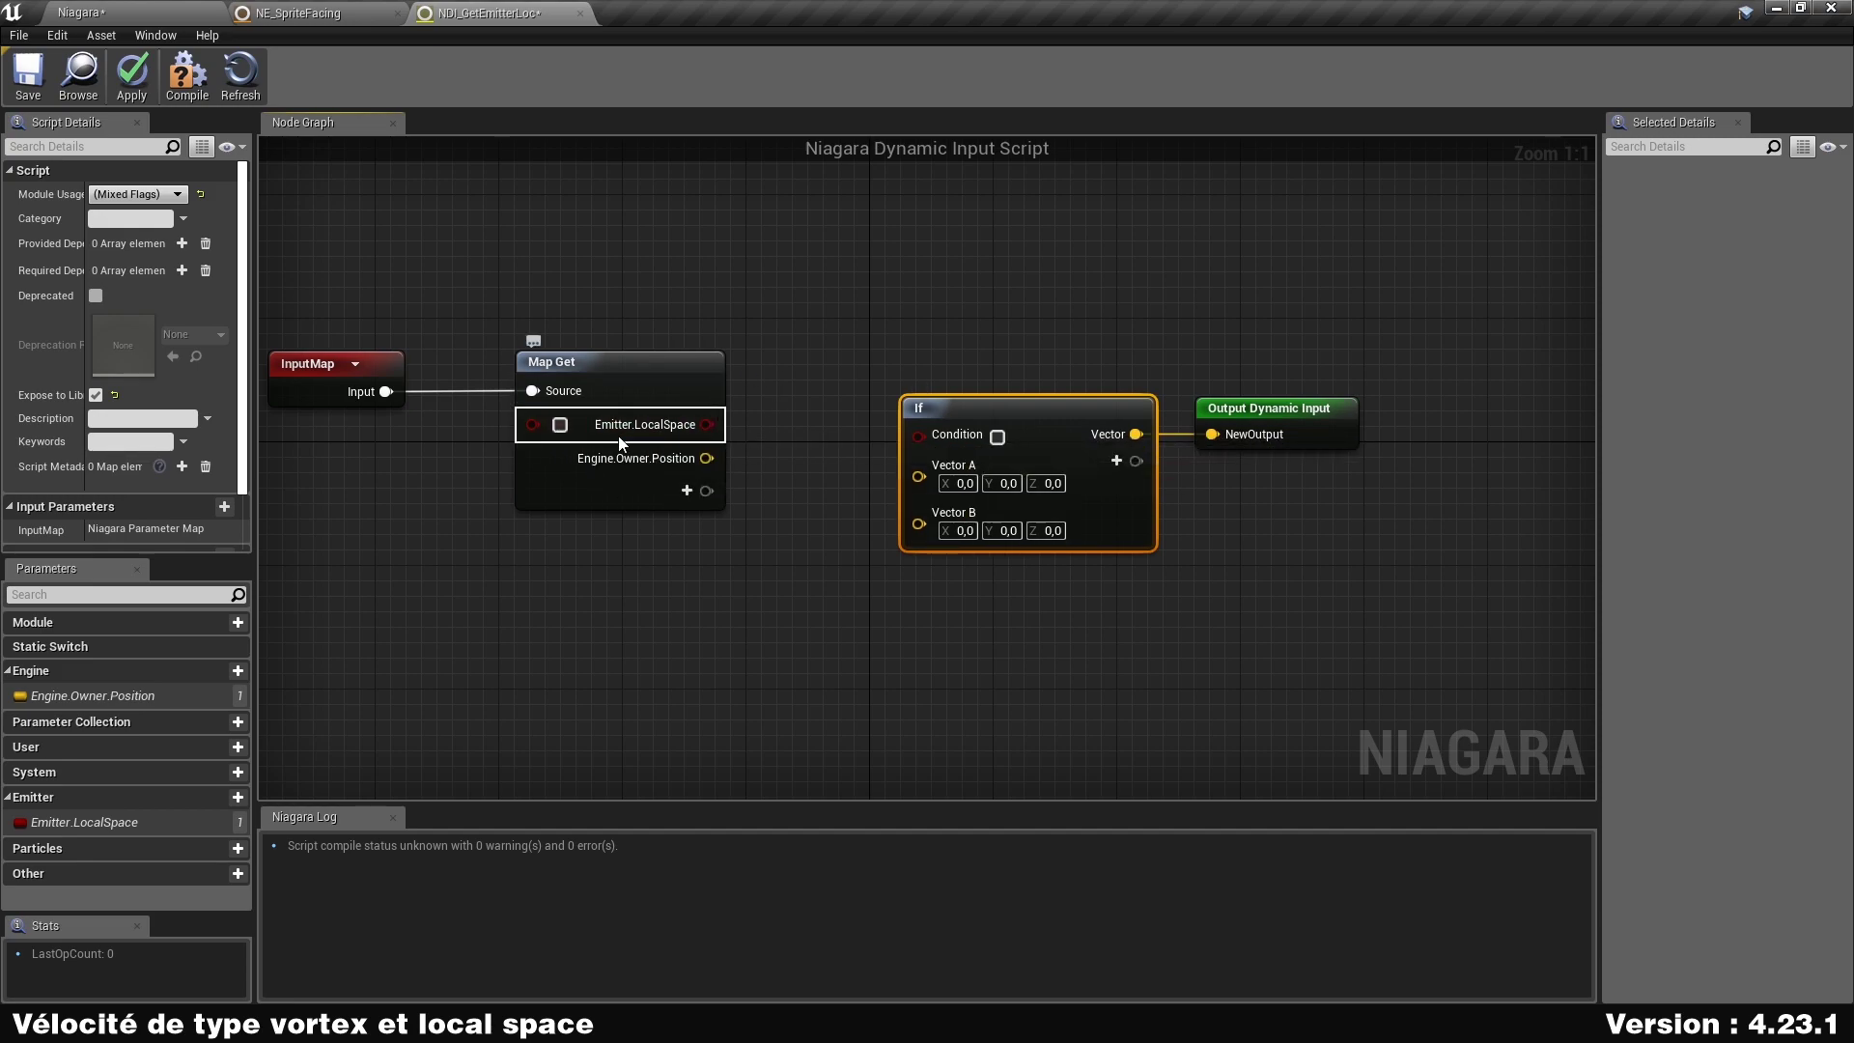
Connect Emitter.LocalSpace to If's Condition and Engine.Owner.Position to Vector B, and move InputMap and Map Get closer to the If node.
{"action": "left_click_drag", "start_coordinate": [720, 423], "coordinate": [939, 438]}
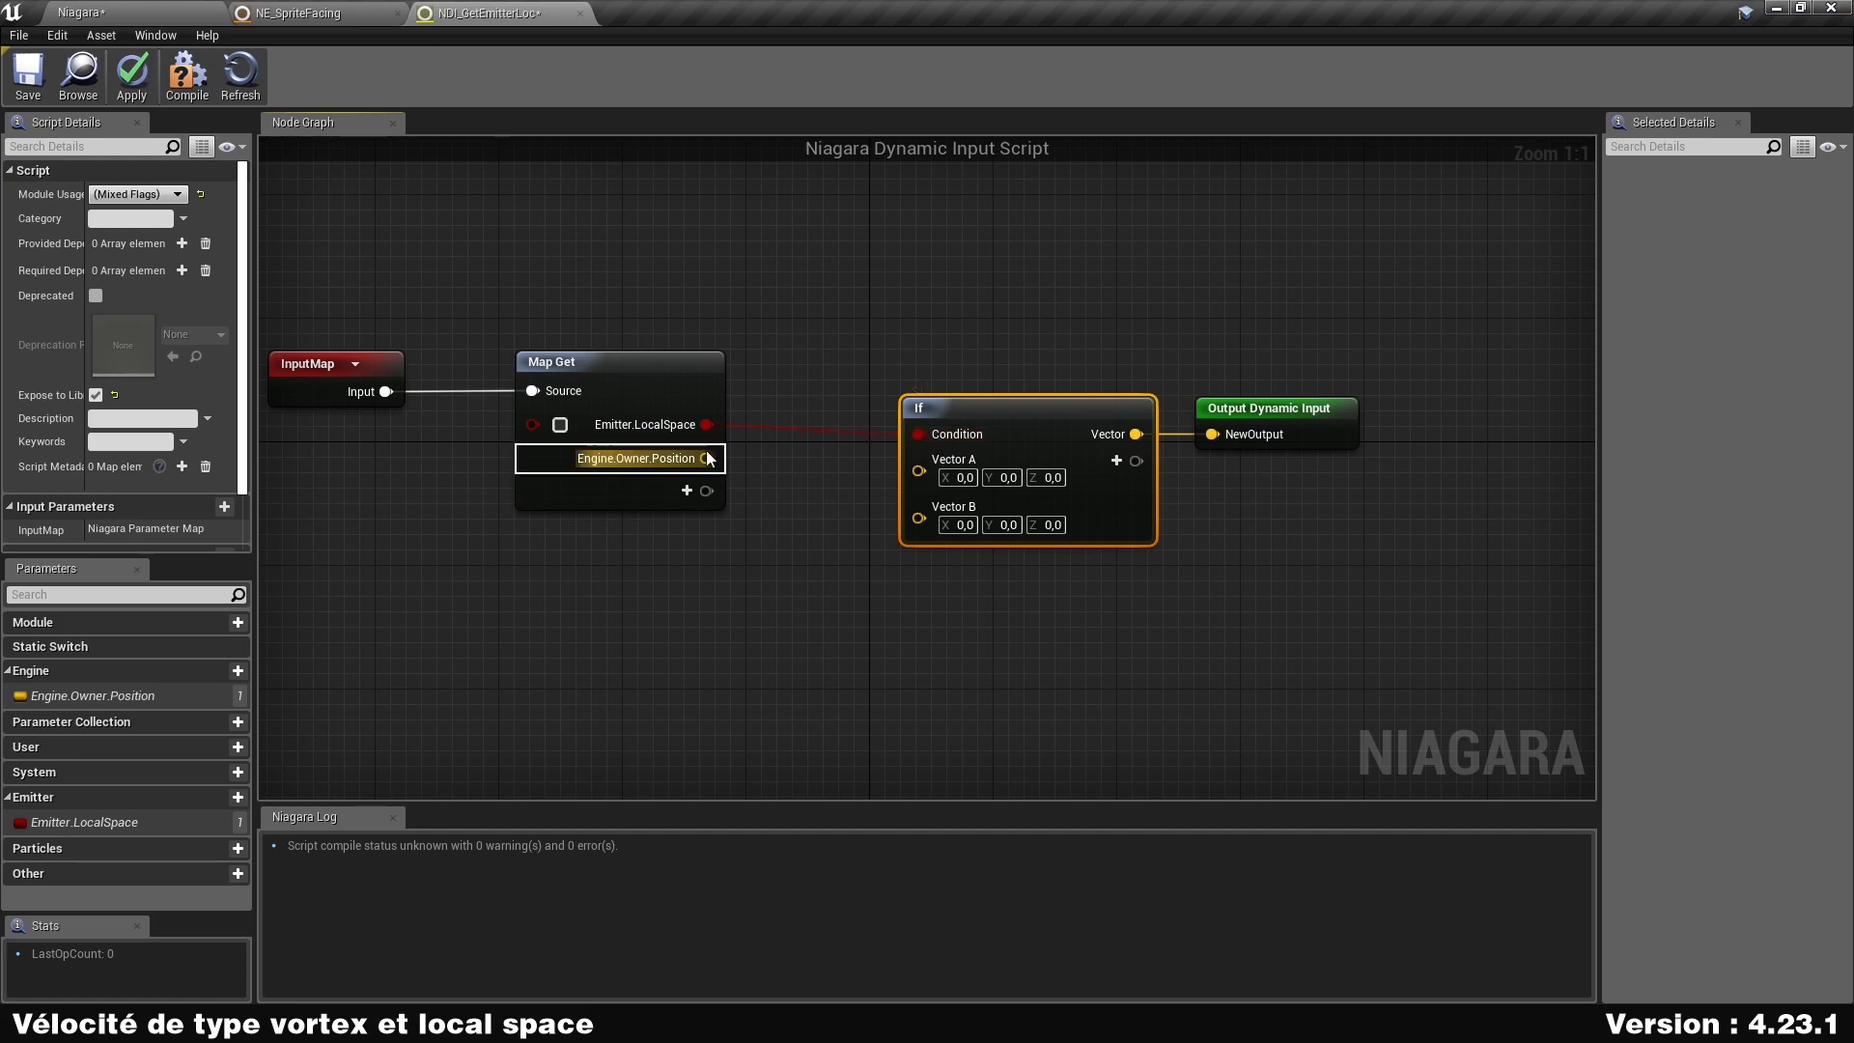
{"action": "left_click_drag", "start_coordinate": [706, 459], "coordinate": [959, 534]}
{"action": "left_click_drag", "start_coordinate": [340, 450], "coordinate": [593, 334]}
{"action": "left_click_drag", "start_coordinate": [701, 398], "coordinate": [776, 396]}
{"action": "left_click", "coordinate": [802, 597]}
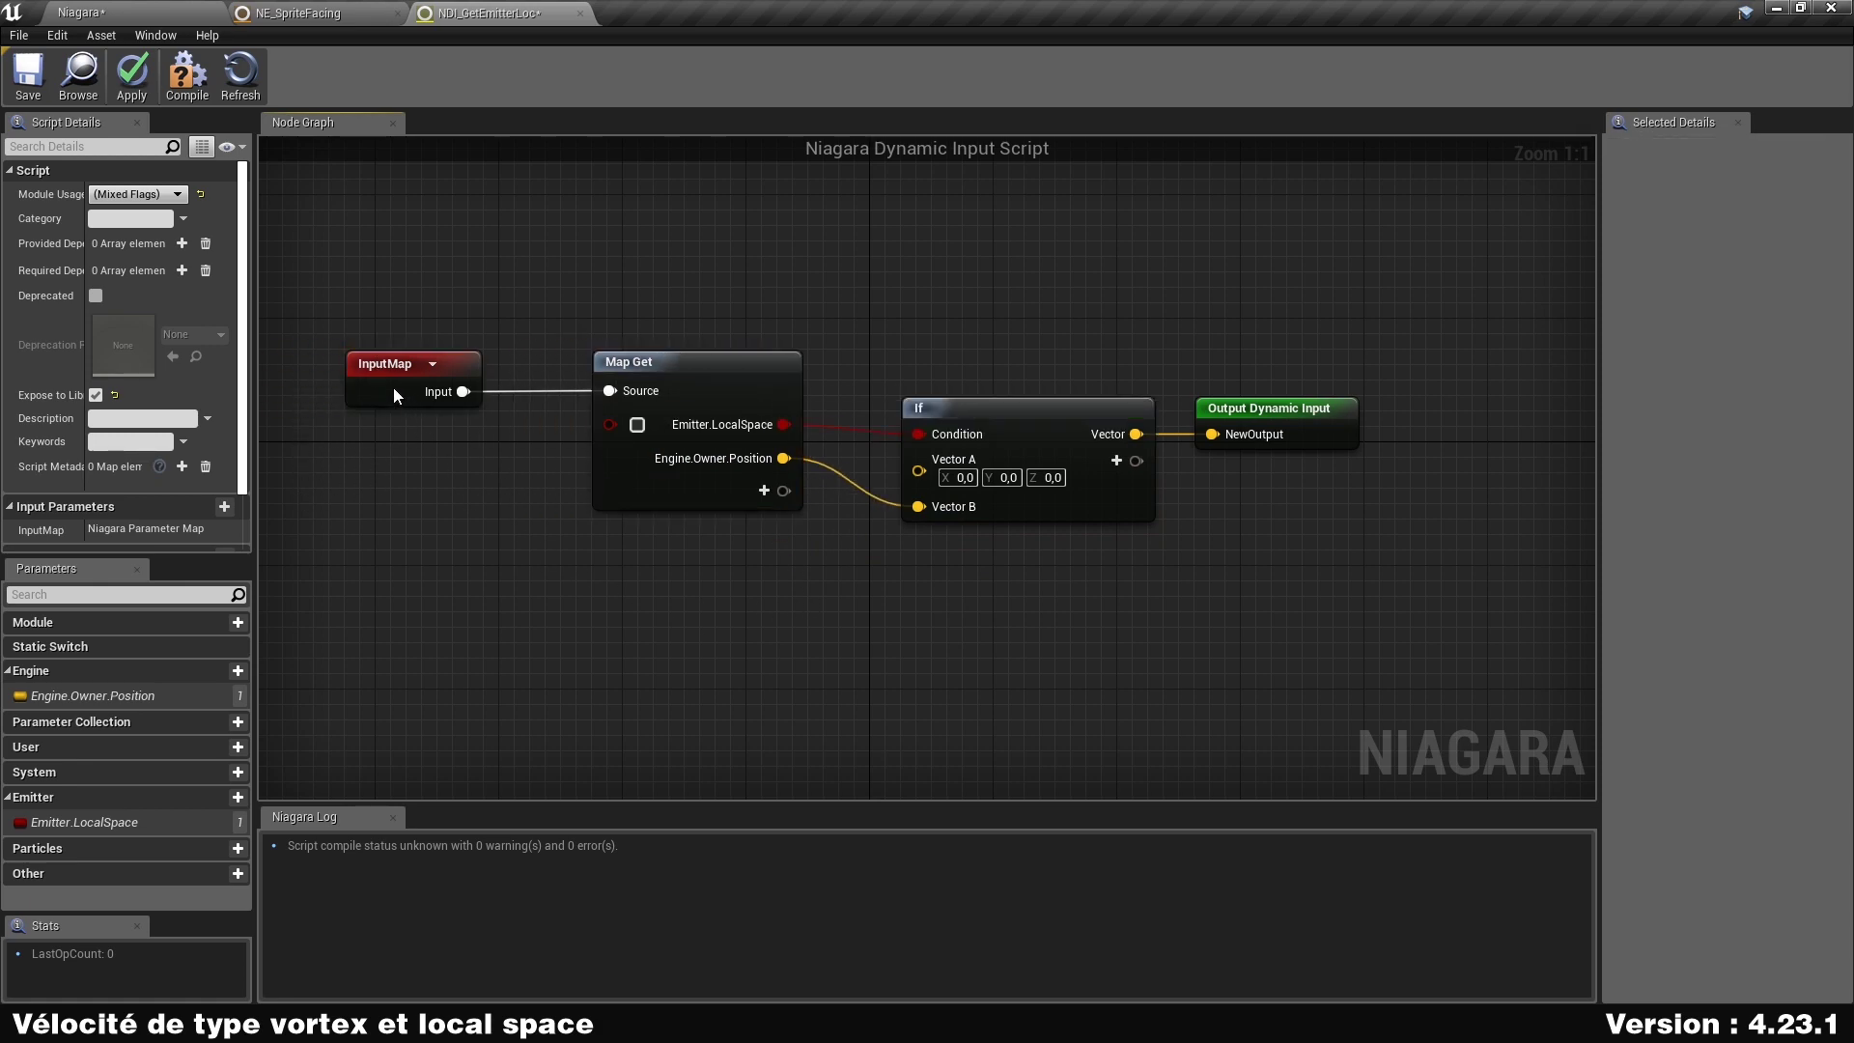
{"action": "left_click_drag", "start_coordinate": [395, 388], "coordinate": [444, 394]}
{"action": "left_click", "coordinate": [448, 561]}
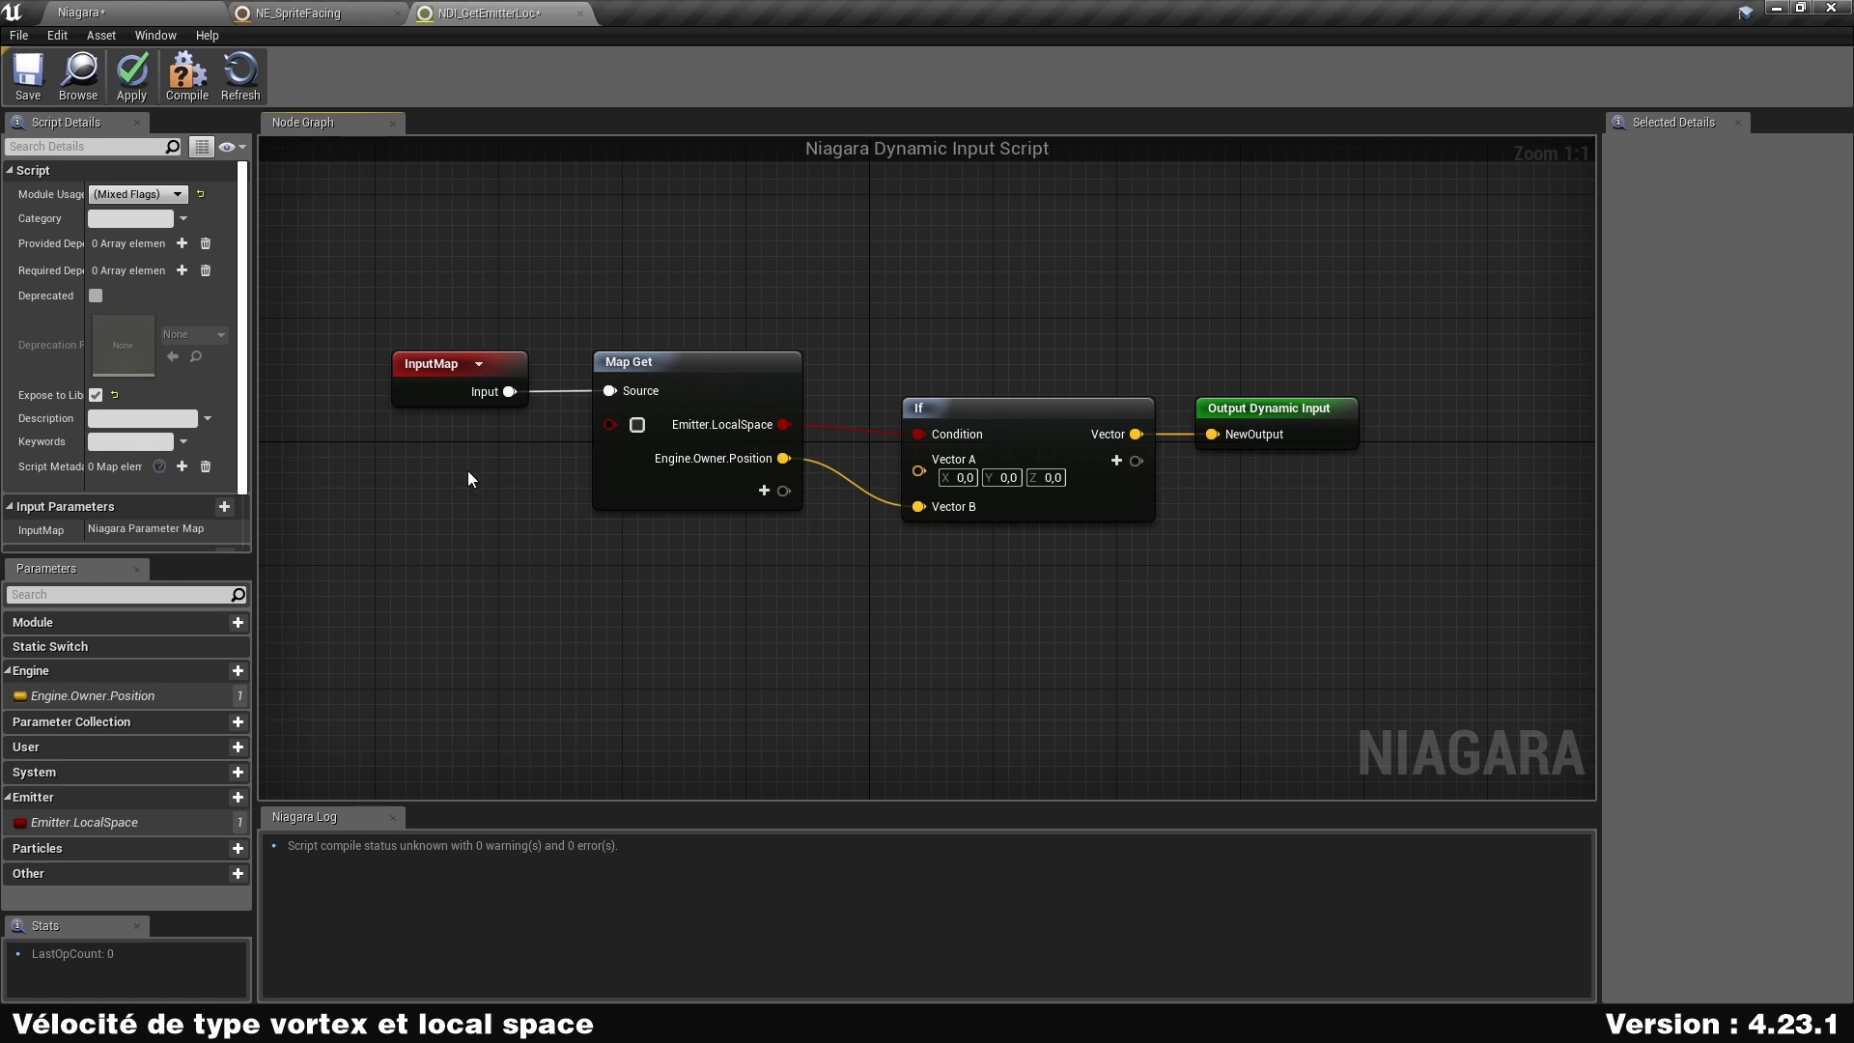
Compile, apply and save the NDI_GetEmitterLoc script.
{"action": "left_click", "coordinate": [187, 75]}
{"action": "left_click", "coordinate": [132, 76]}
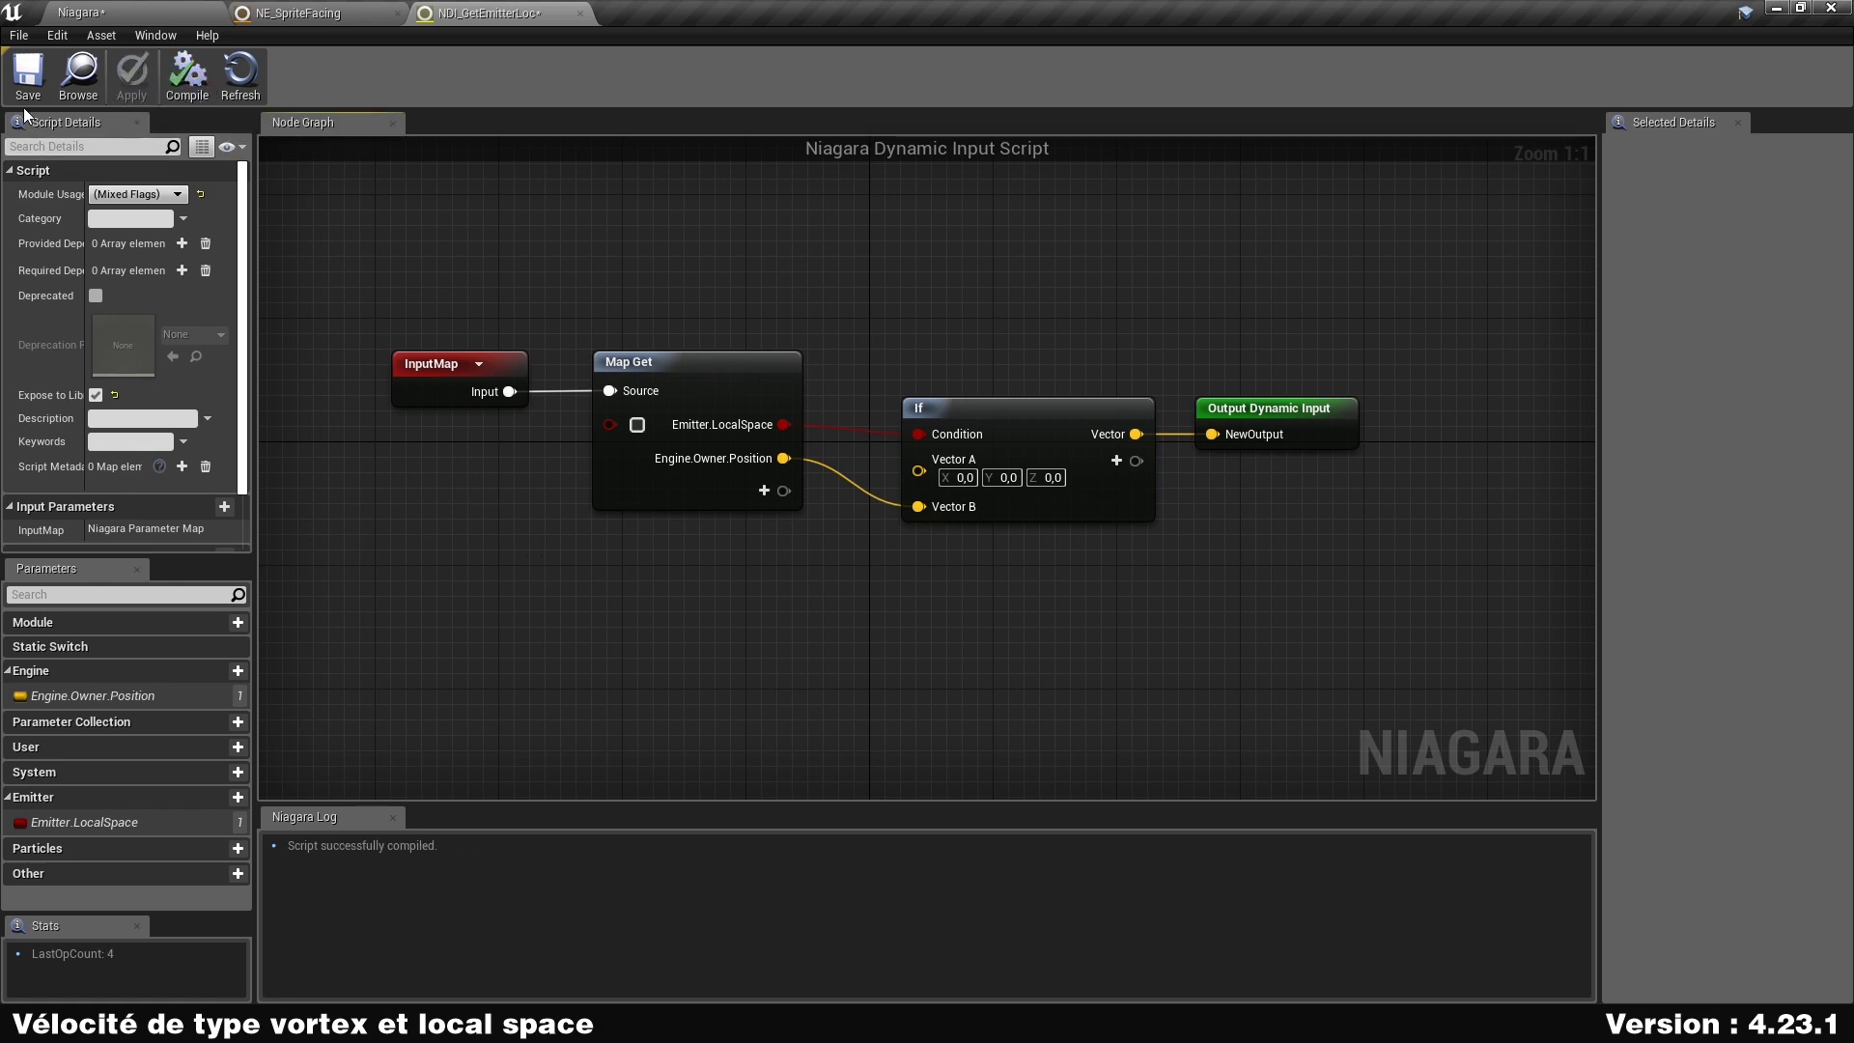
{"action": "left_click", "coordinate": [36, 92]}
Return to the Niagara level and move SpriteFacing_System vertically in the full-screen viewport to examine how its particles behave.
{"action": "left_click", "coordinate": [117, 11]}
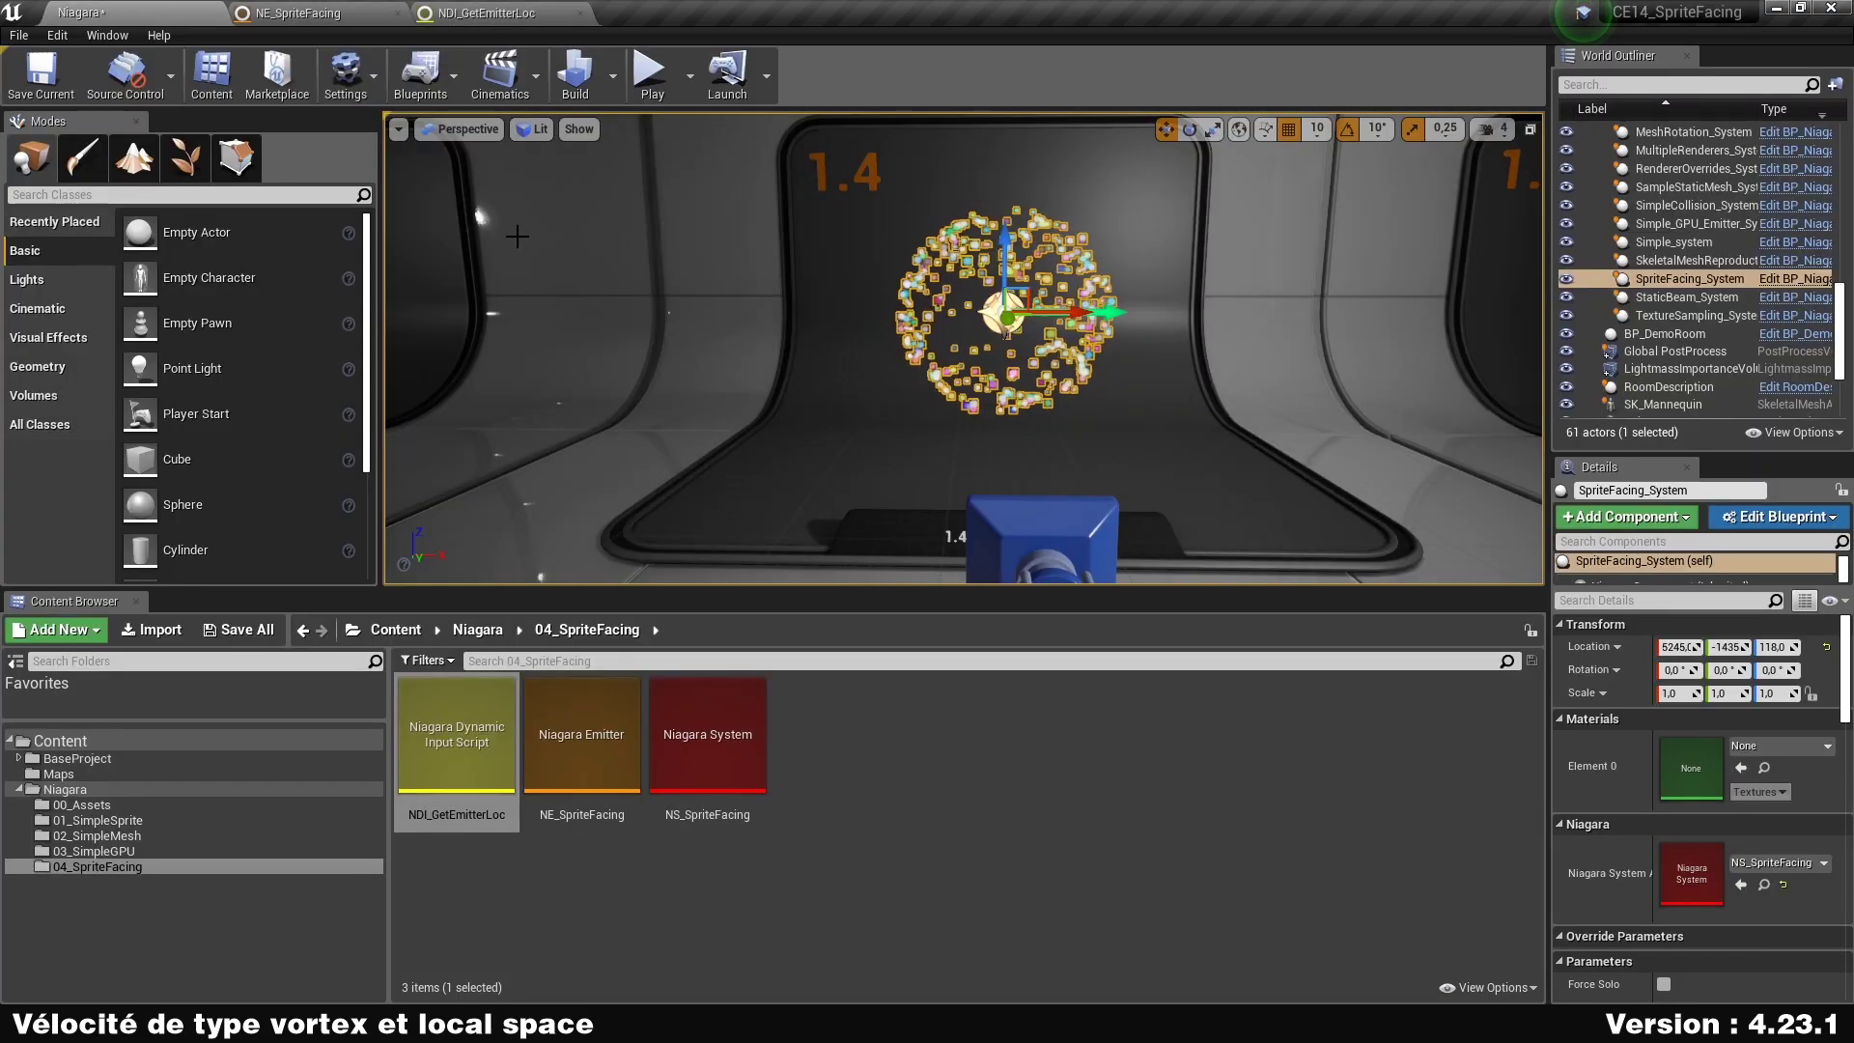
{"action": "left_click", "coordinate": [1062, 285]}
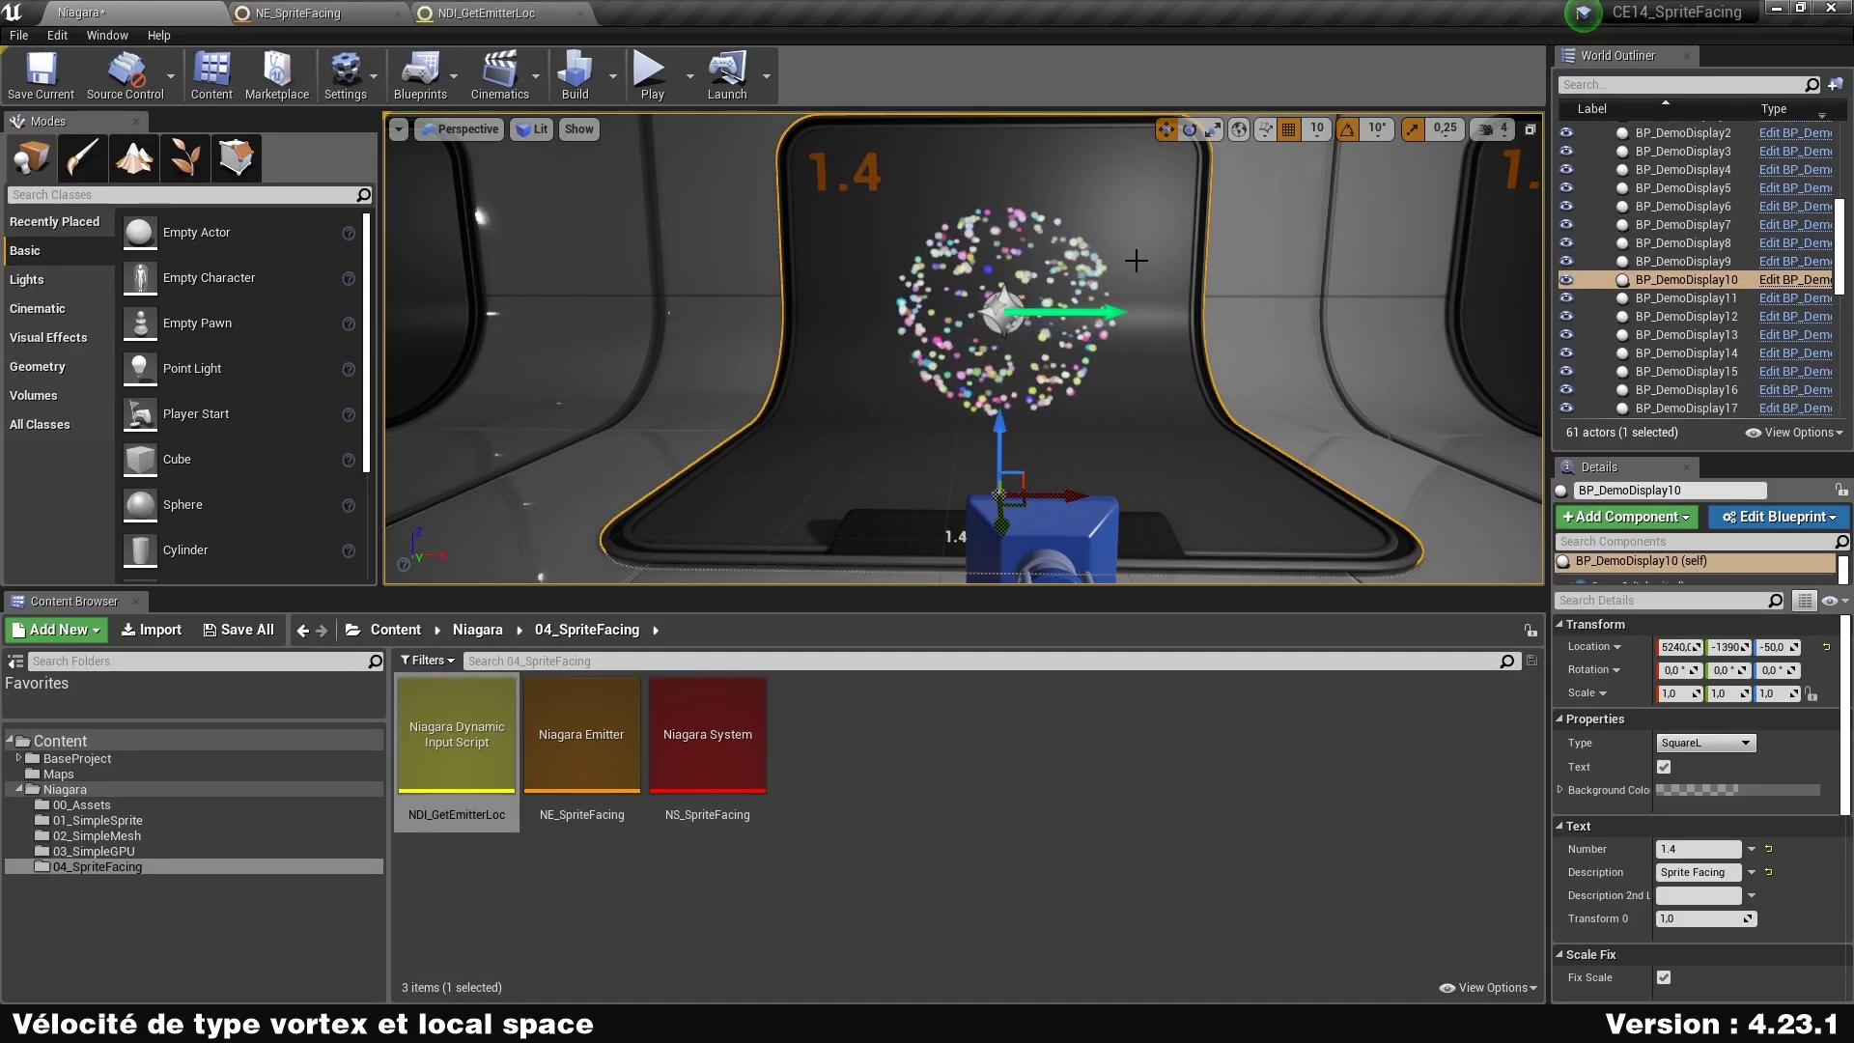
{"action": "key", "text": "F11"}
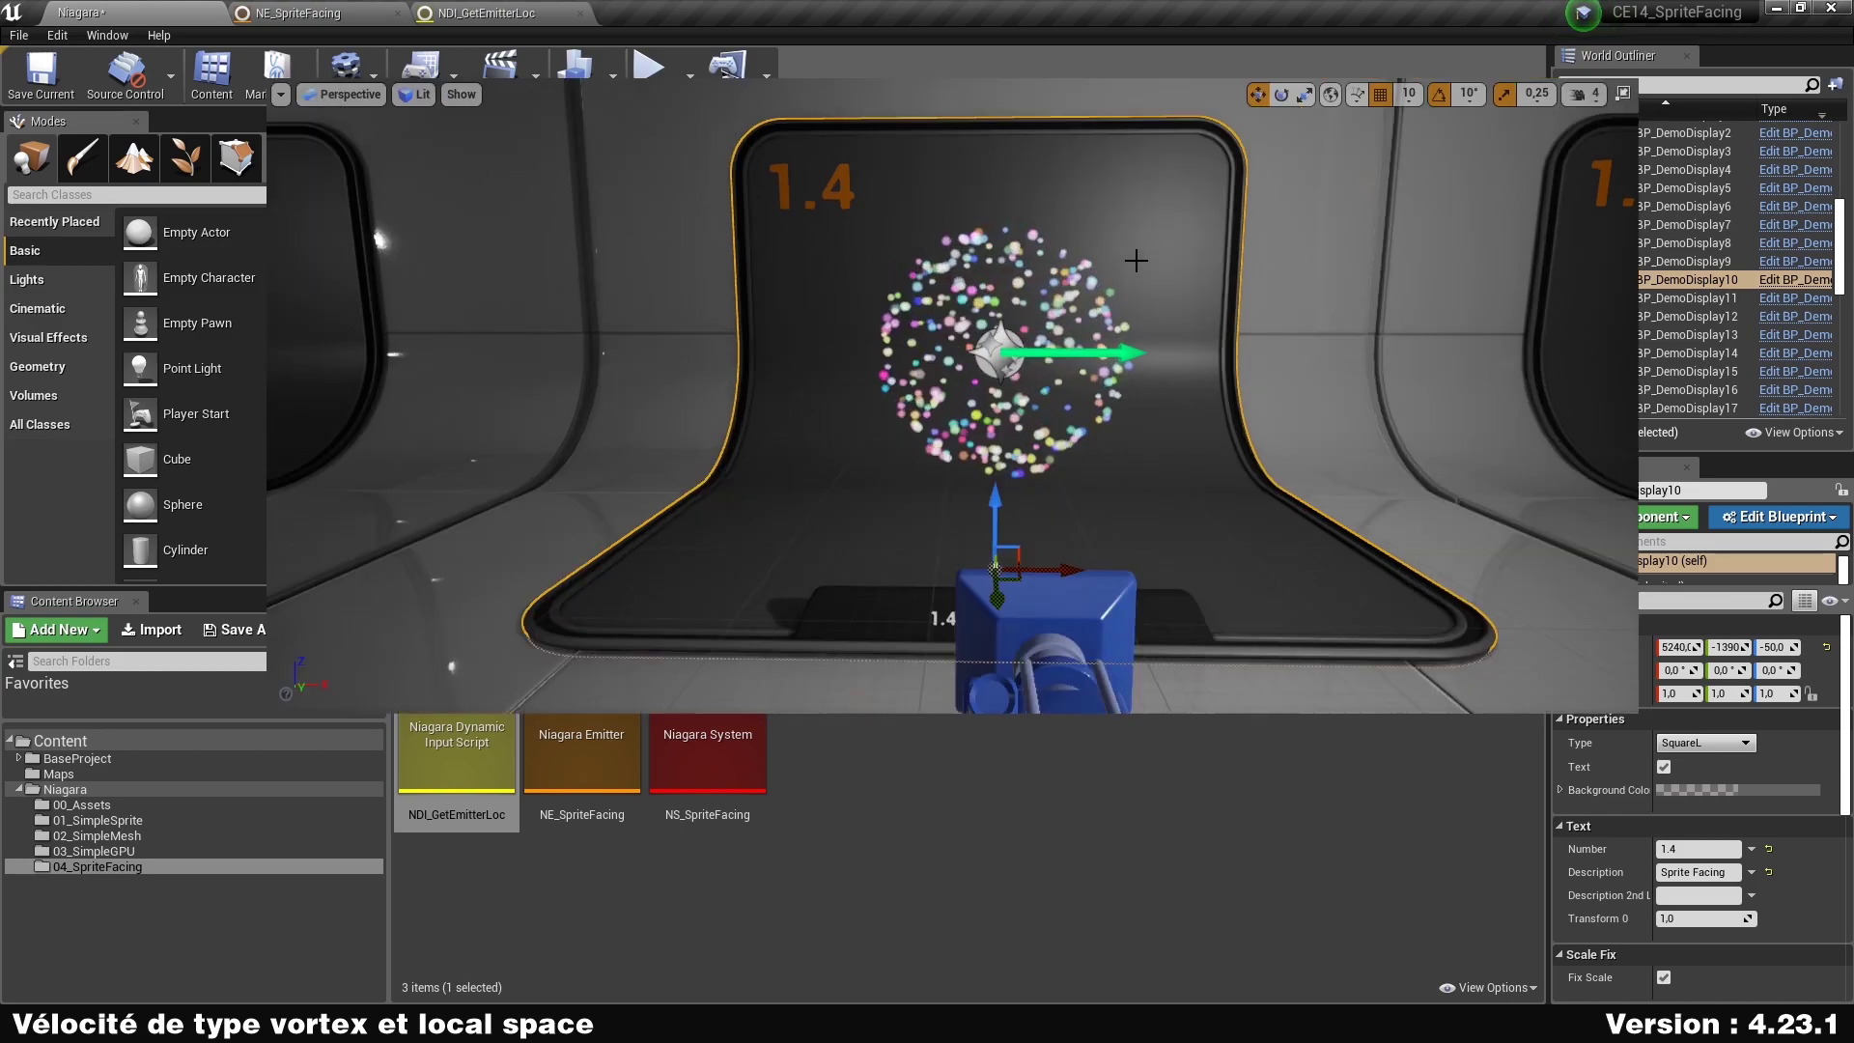
{"action": "left_click", "coordinate": [1005, 437]}
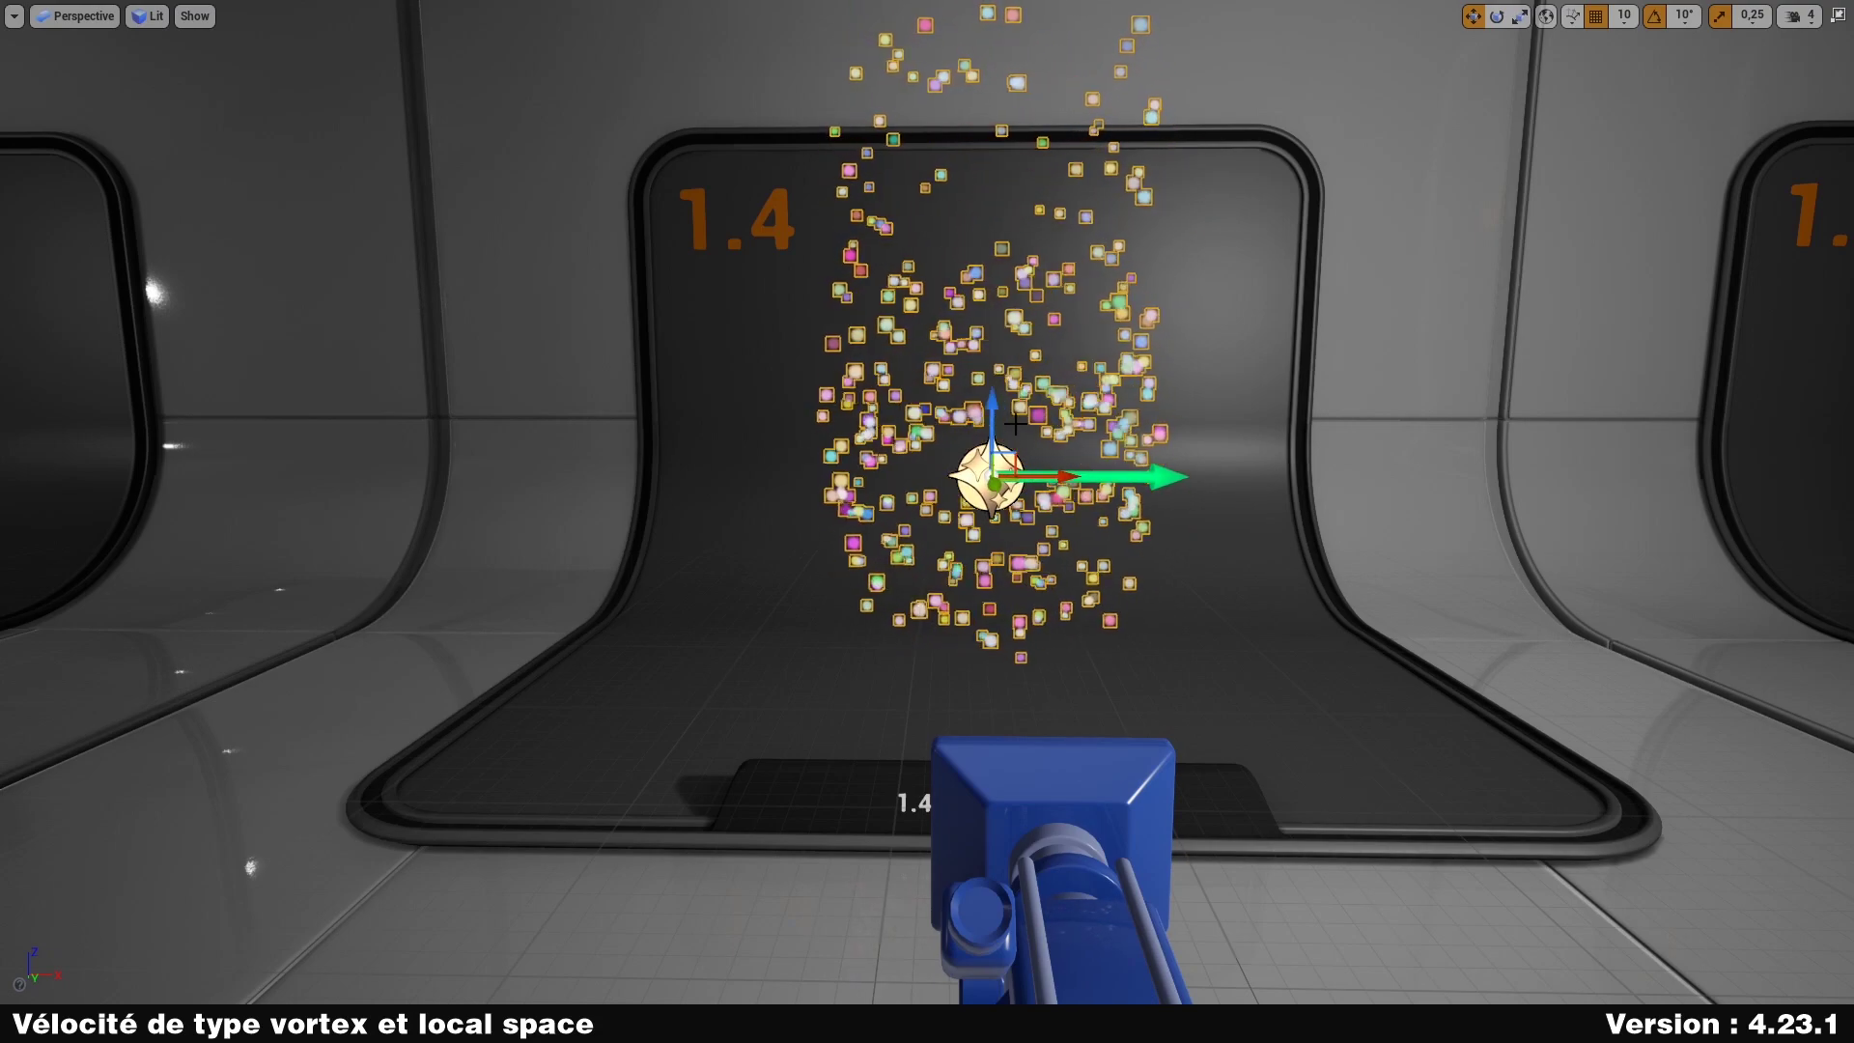
{"action": "left_click", "coordinate": [745, 575]}
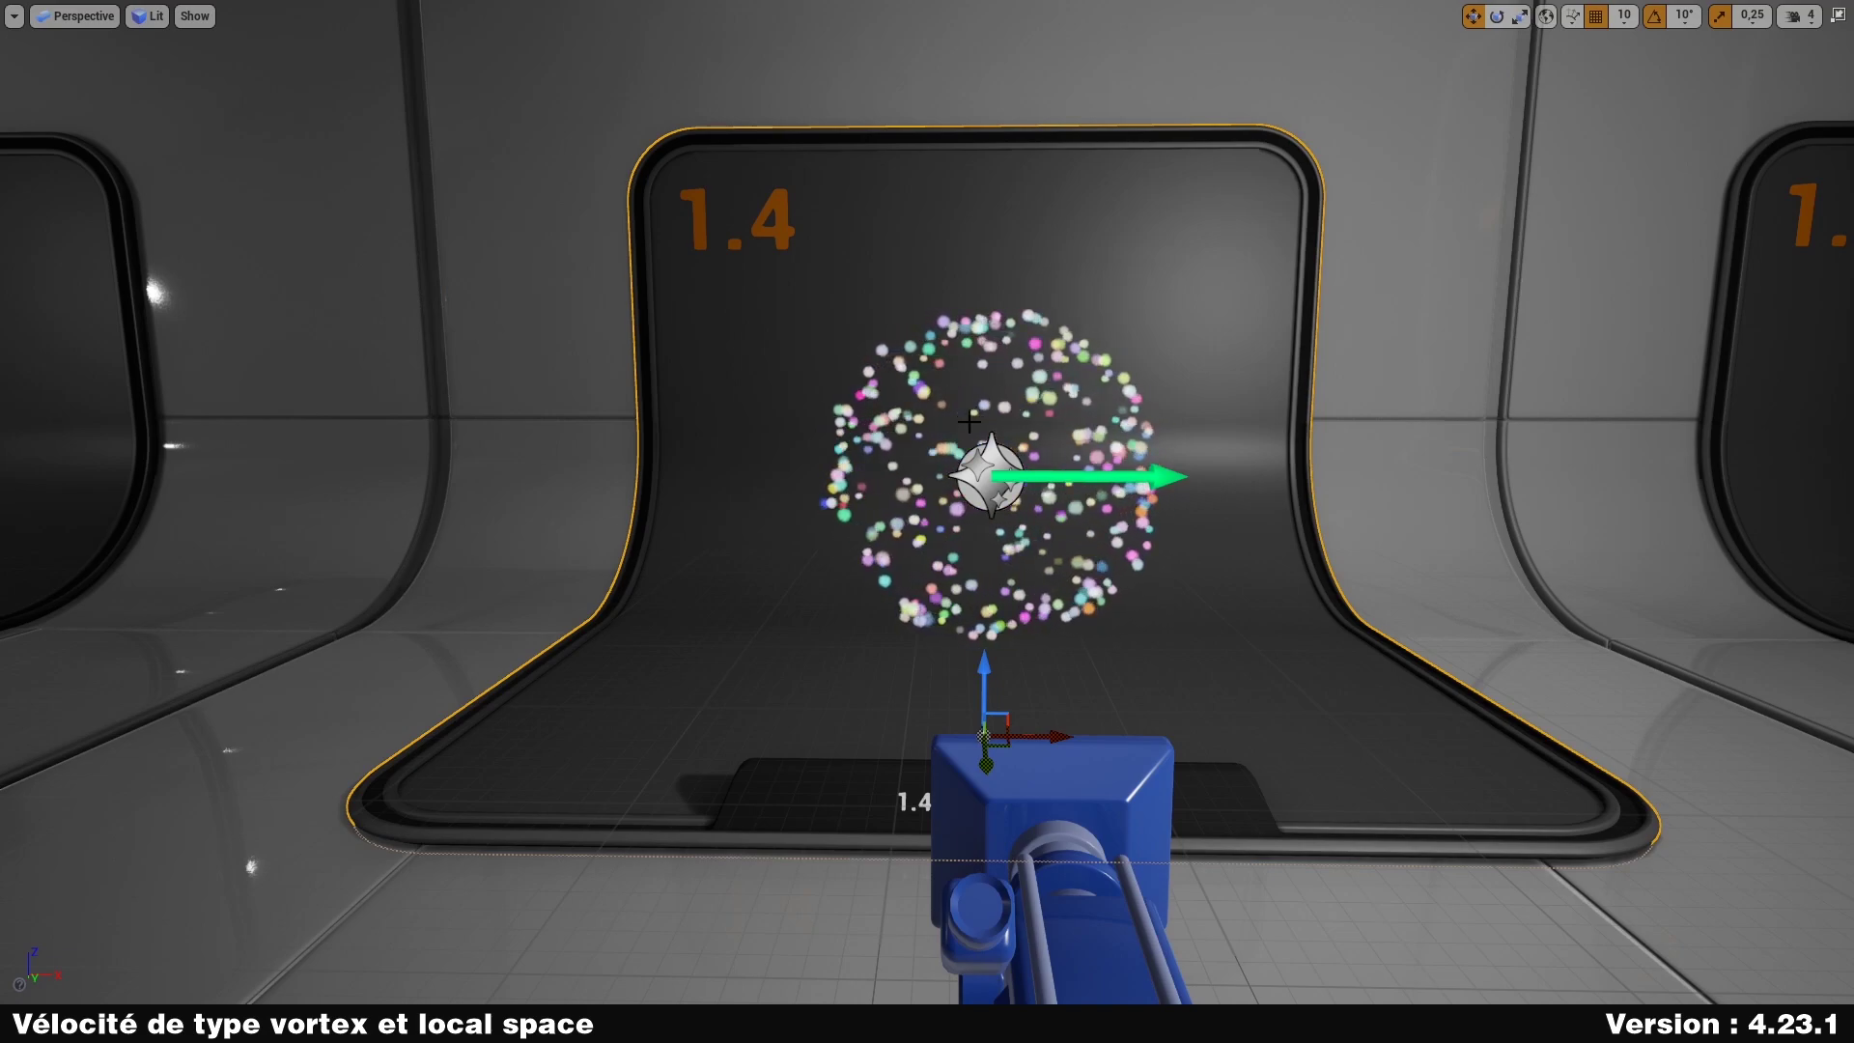
{"action": "left_click", "coordinate": [989, 479]}
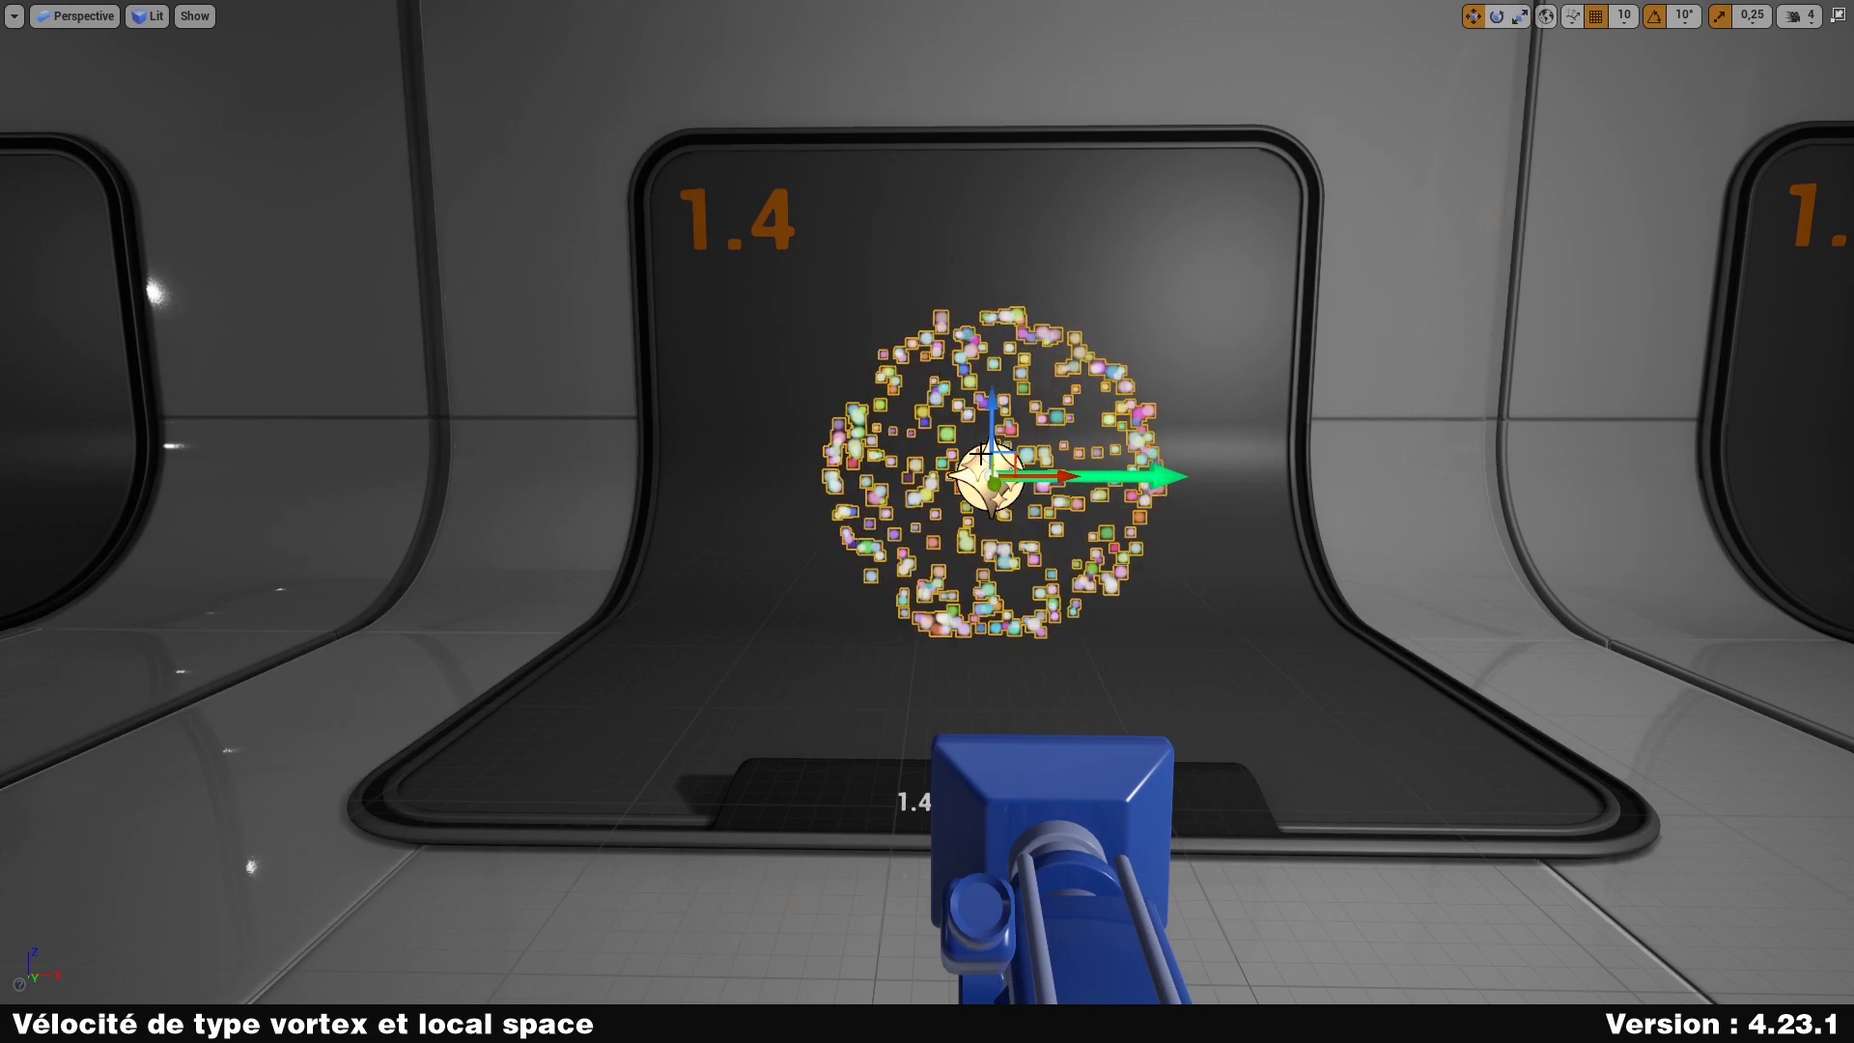
{"action": "key", "text": "F11"}
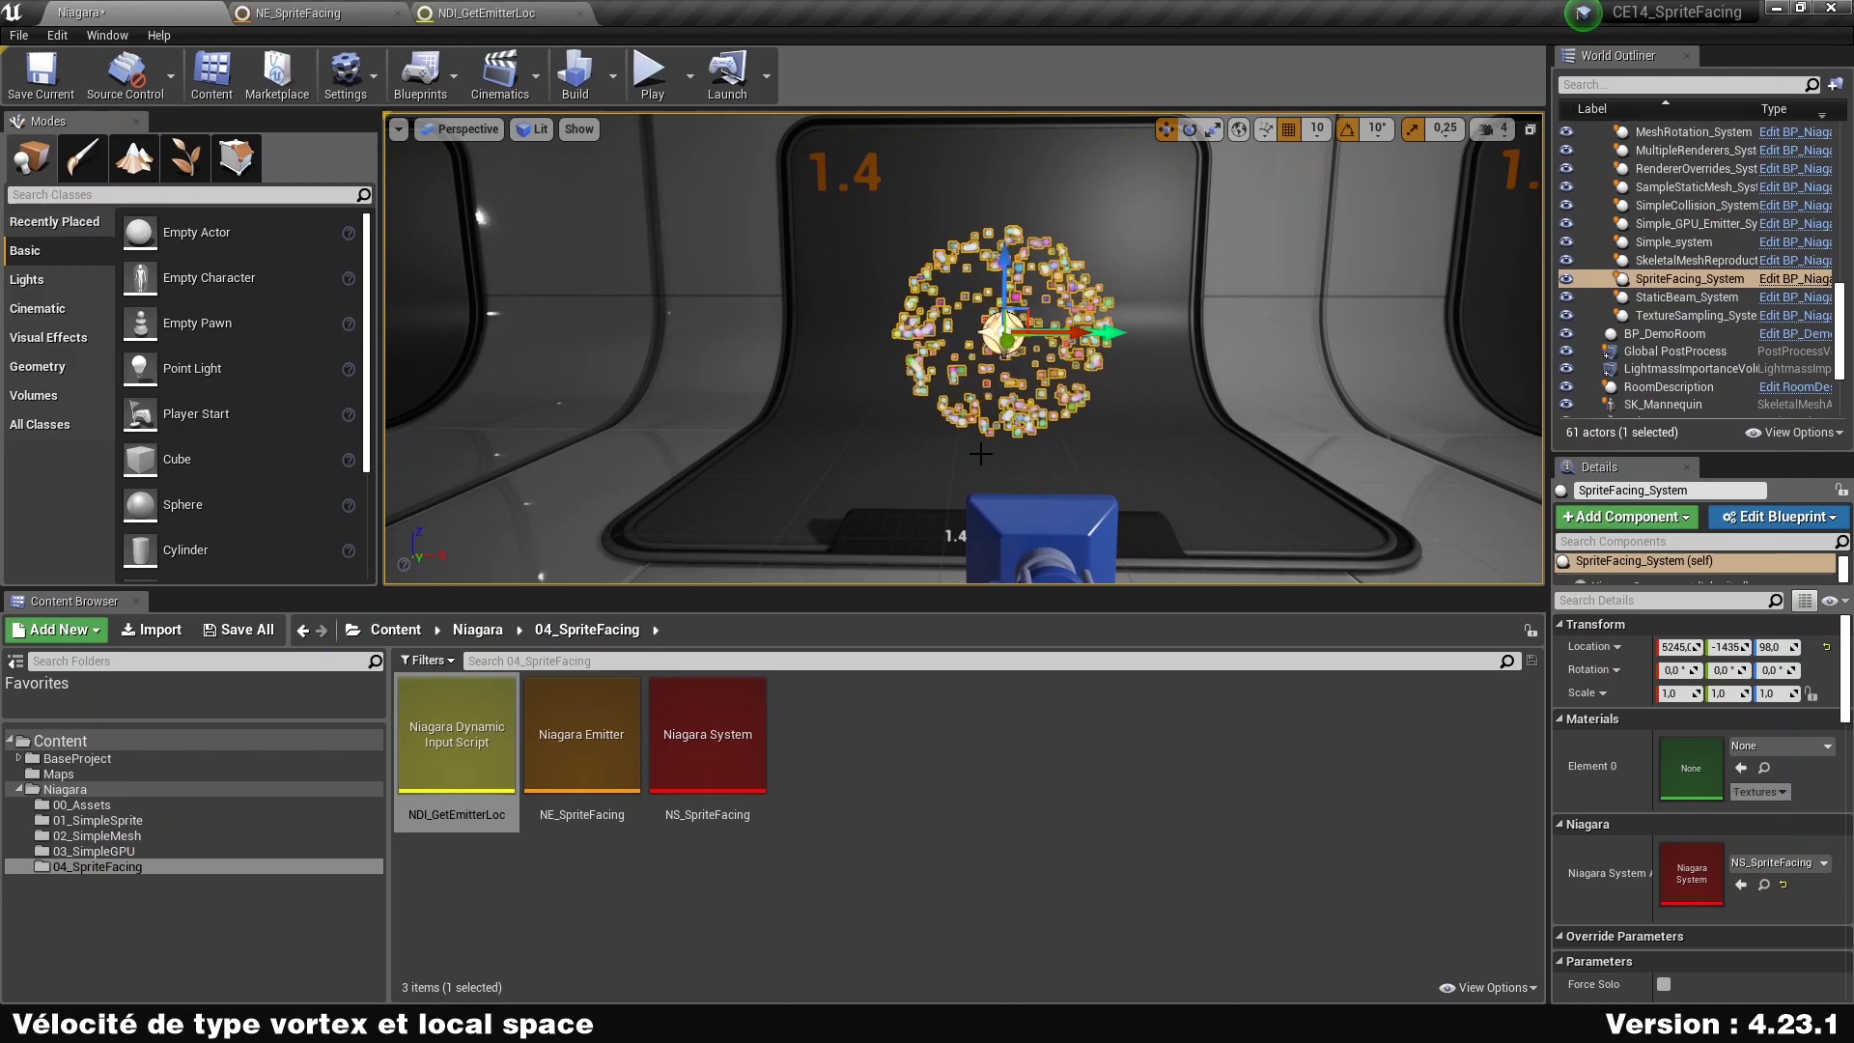
In NE_SpriteFacing, set Vortex Velocity's Vortex Origin to the NDI Get Emitter Loc dynamic input.
{"action": "left_click", "coordinate": [299, 12]}
{"action": "left_click", "coordinate": [497, 12]}
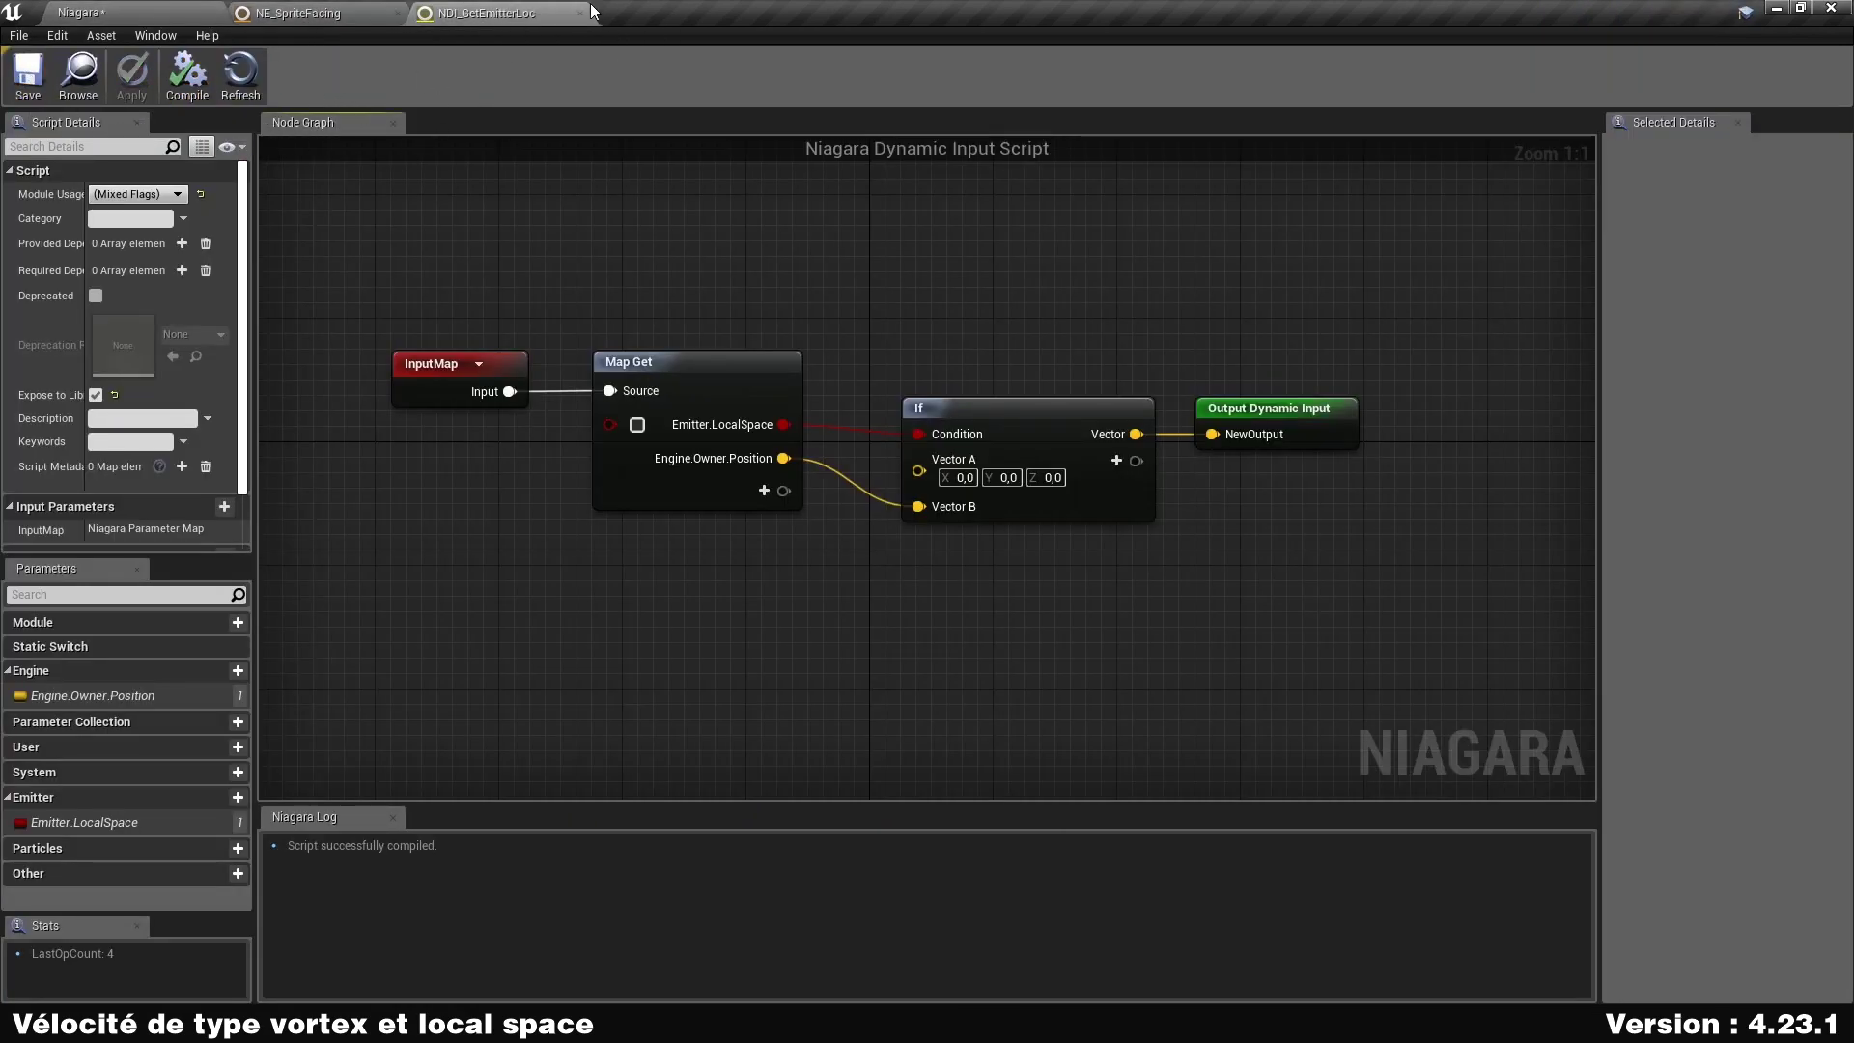
{"action": "left_click", "coordinate": [319, 13]}
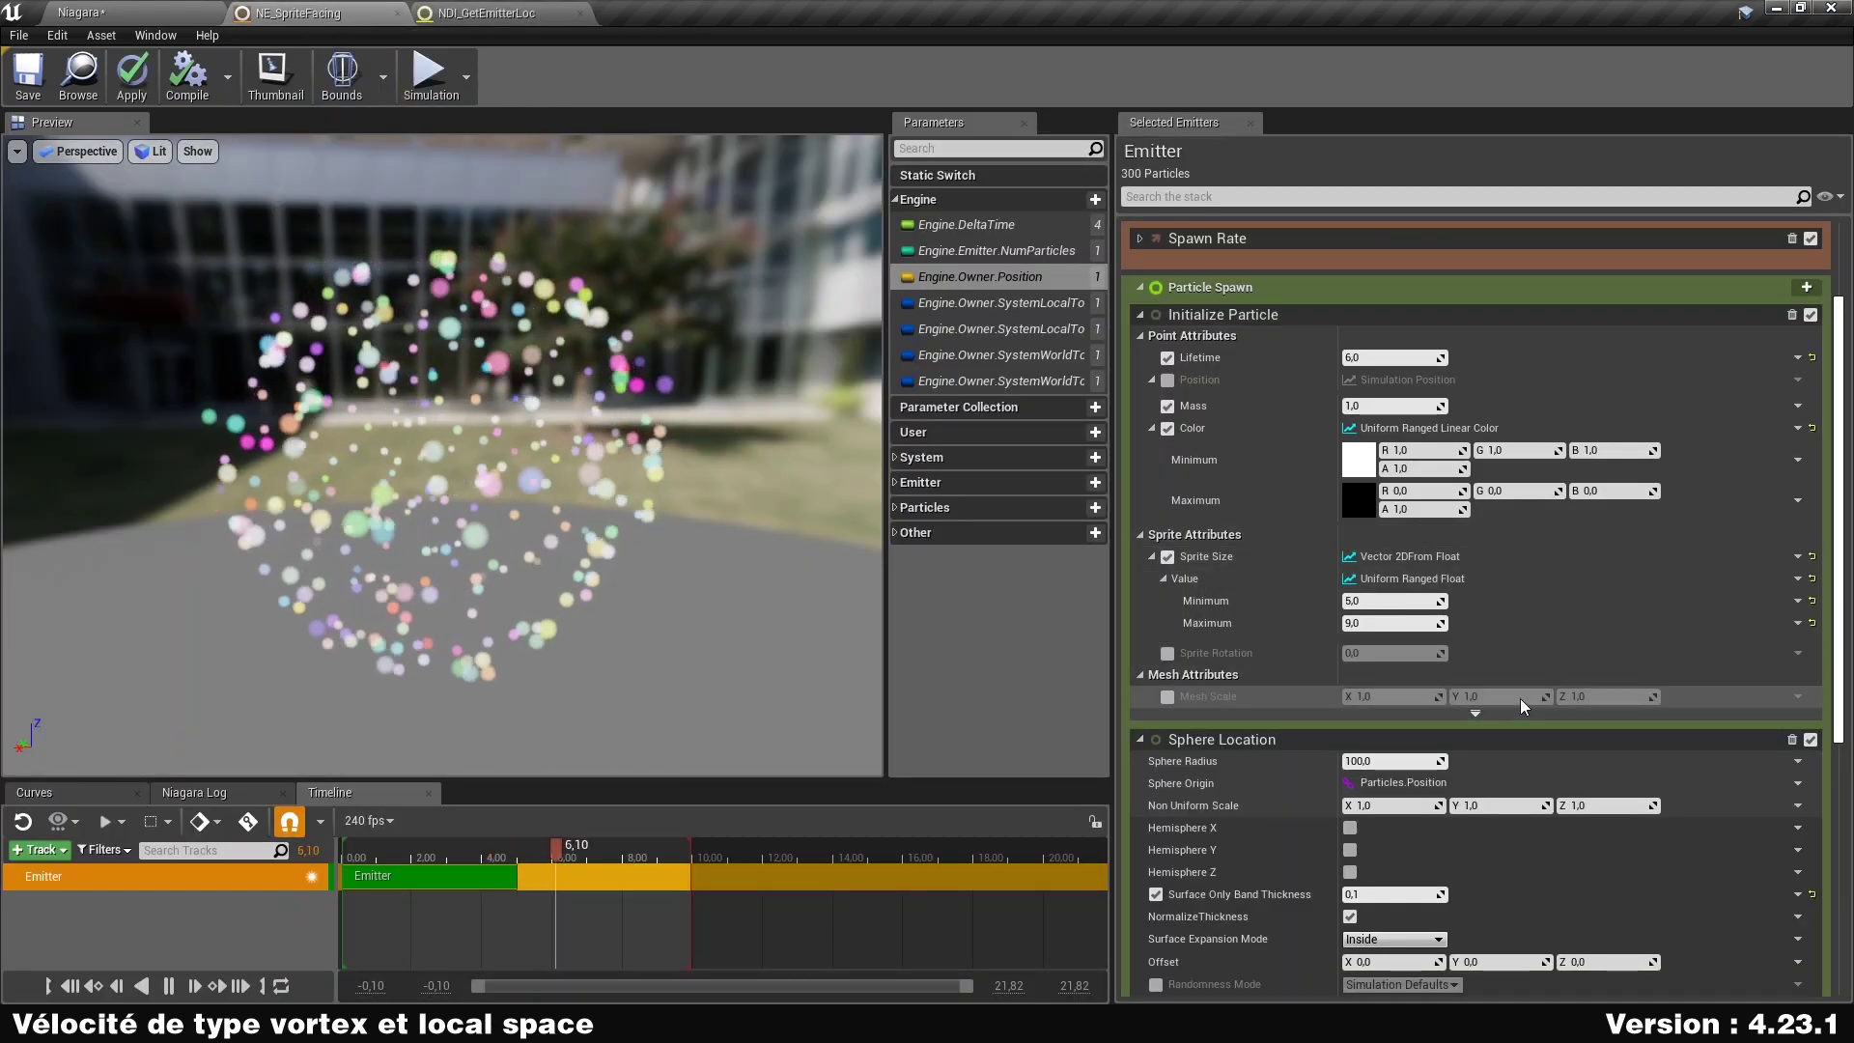
{"action": "scroll", "coordinate": [1206, 629], "scroll_direction": "down", "scroll_amount": 4}
{"action": "scroll", "coordinate": [1207, 628], "scroll_direction": "down", "scroll_amount": 5}
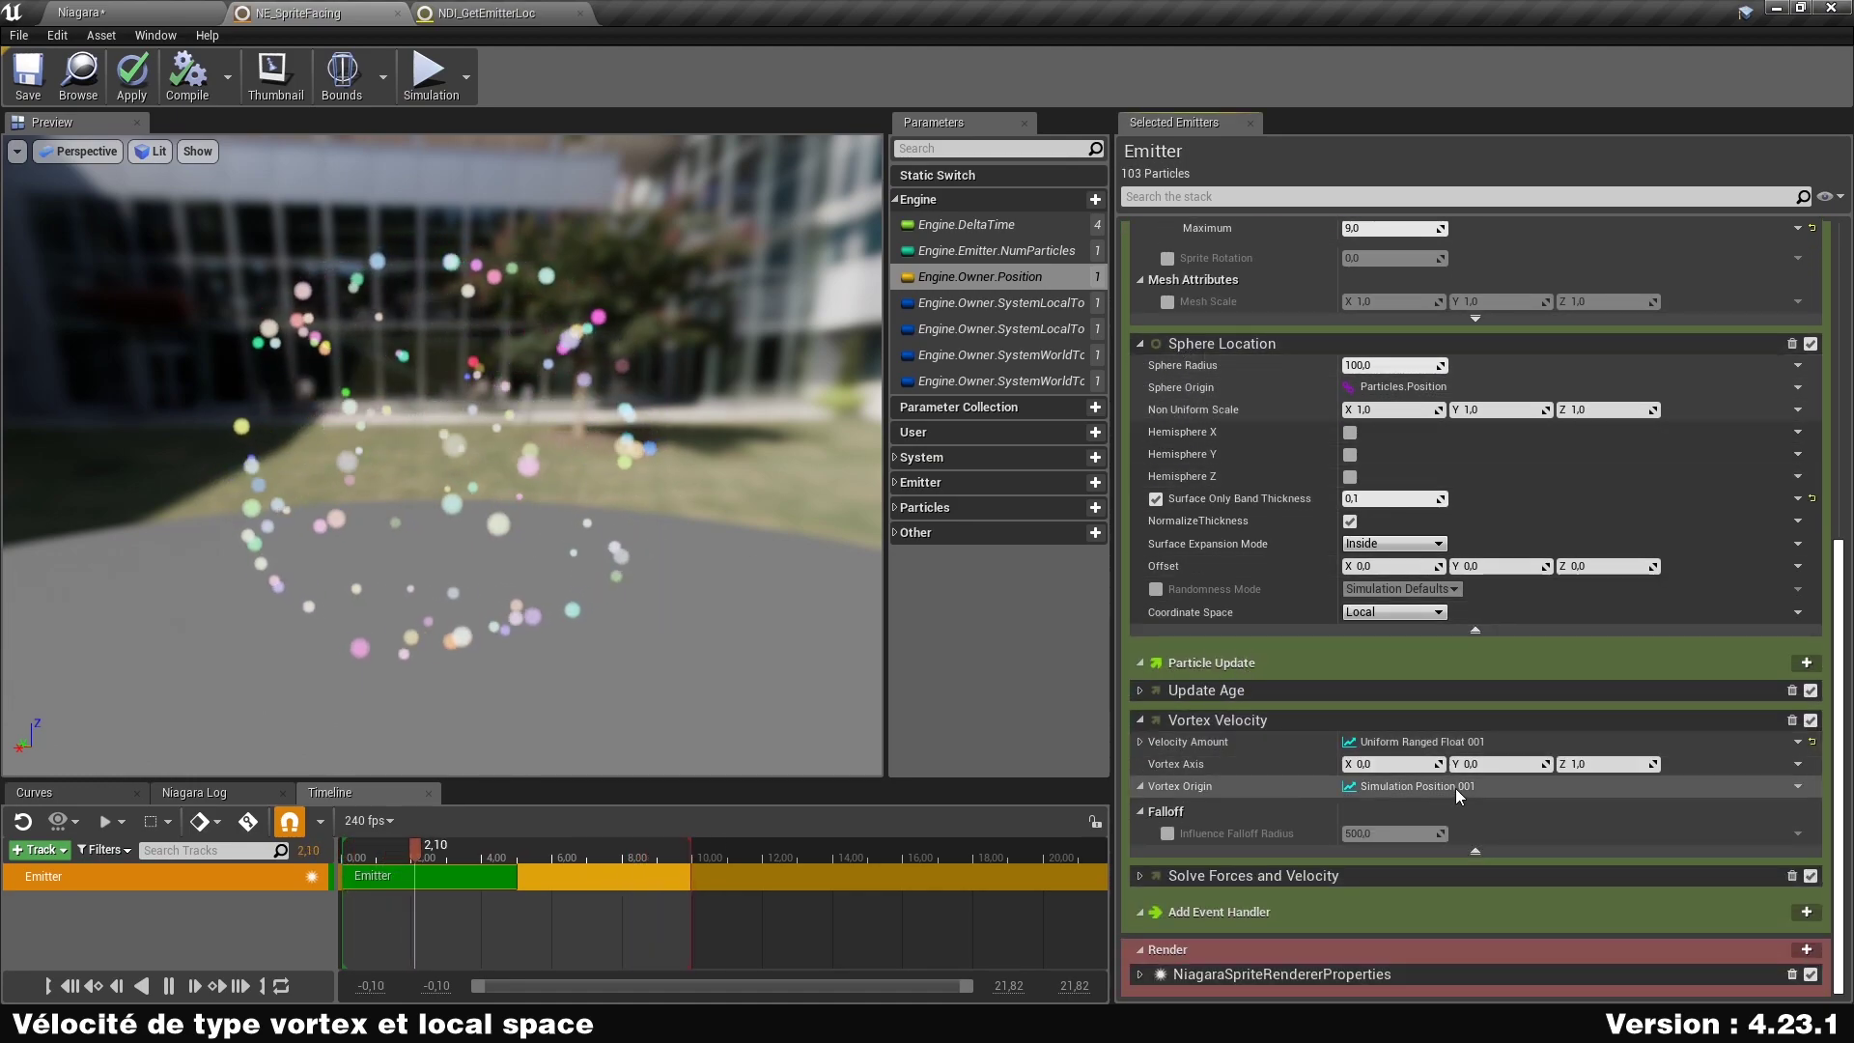
{"action": "left_click", "coordinate": [1797, 786]}
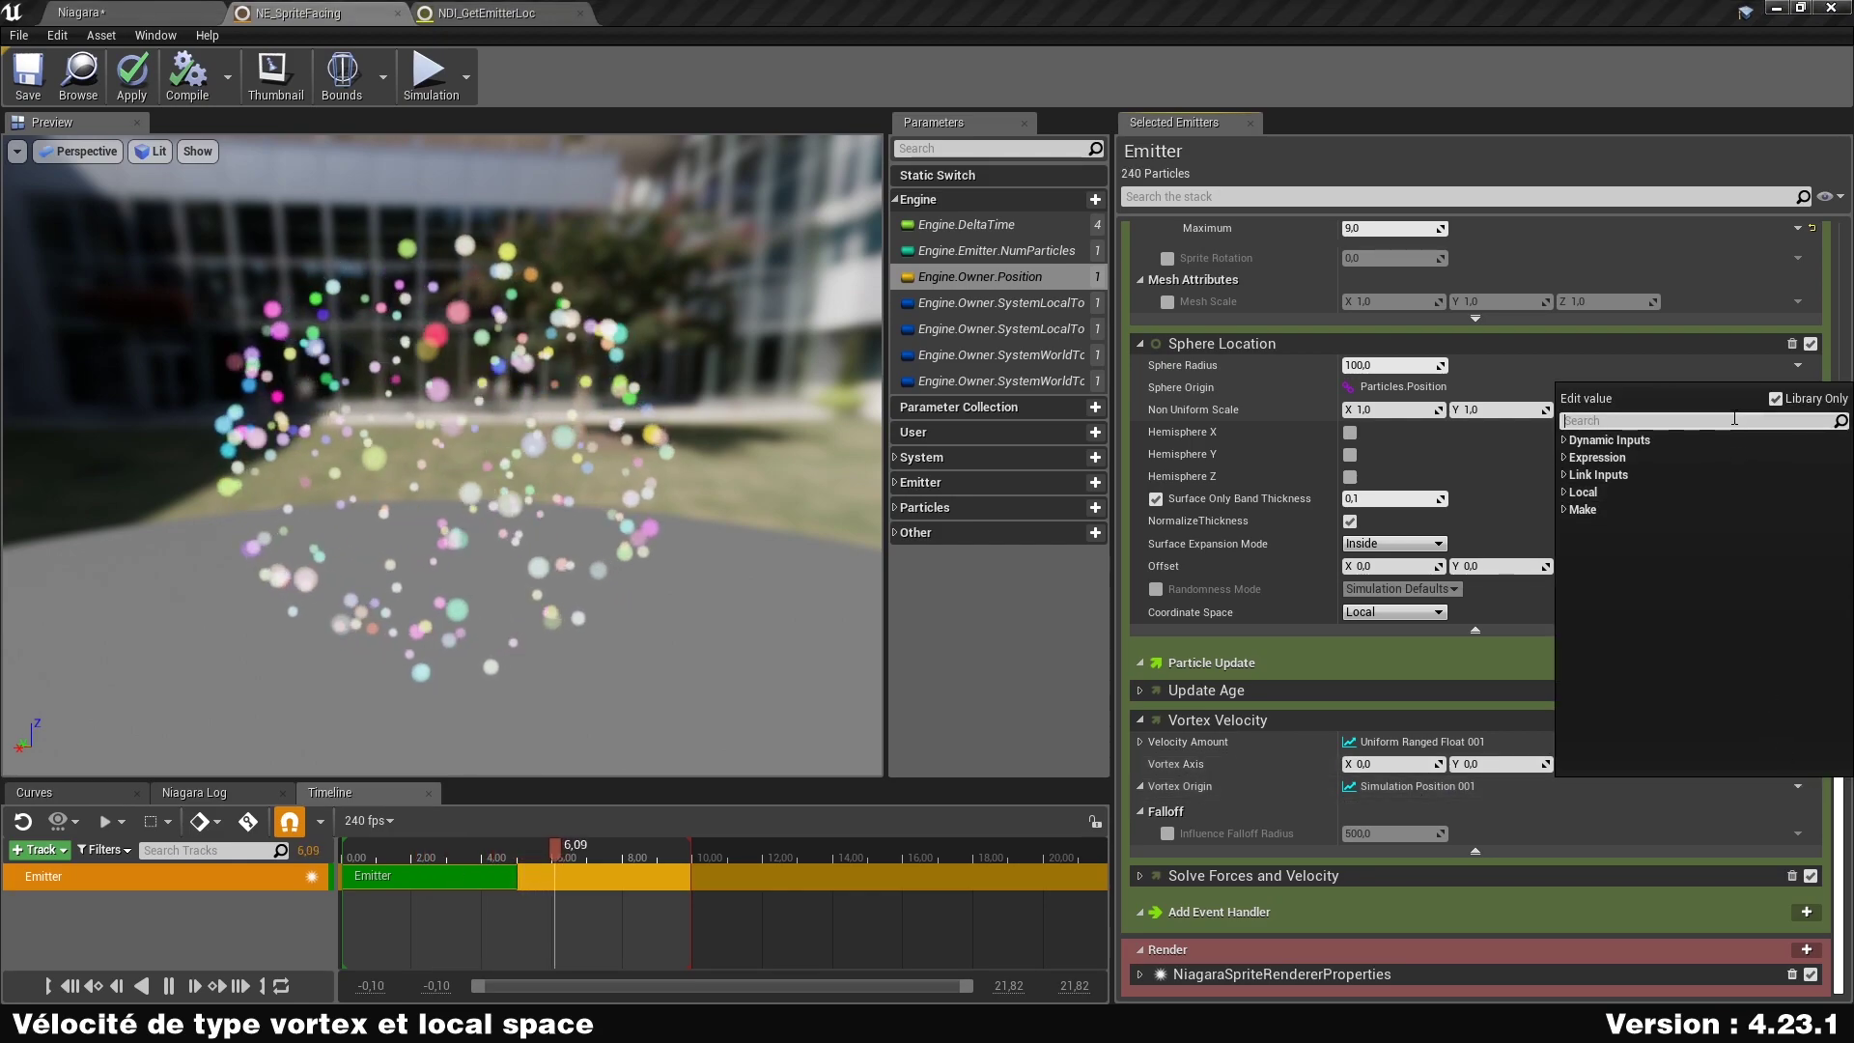
{"action": "type", "text": "gete"}
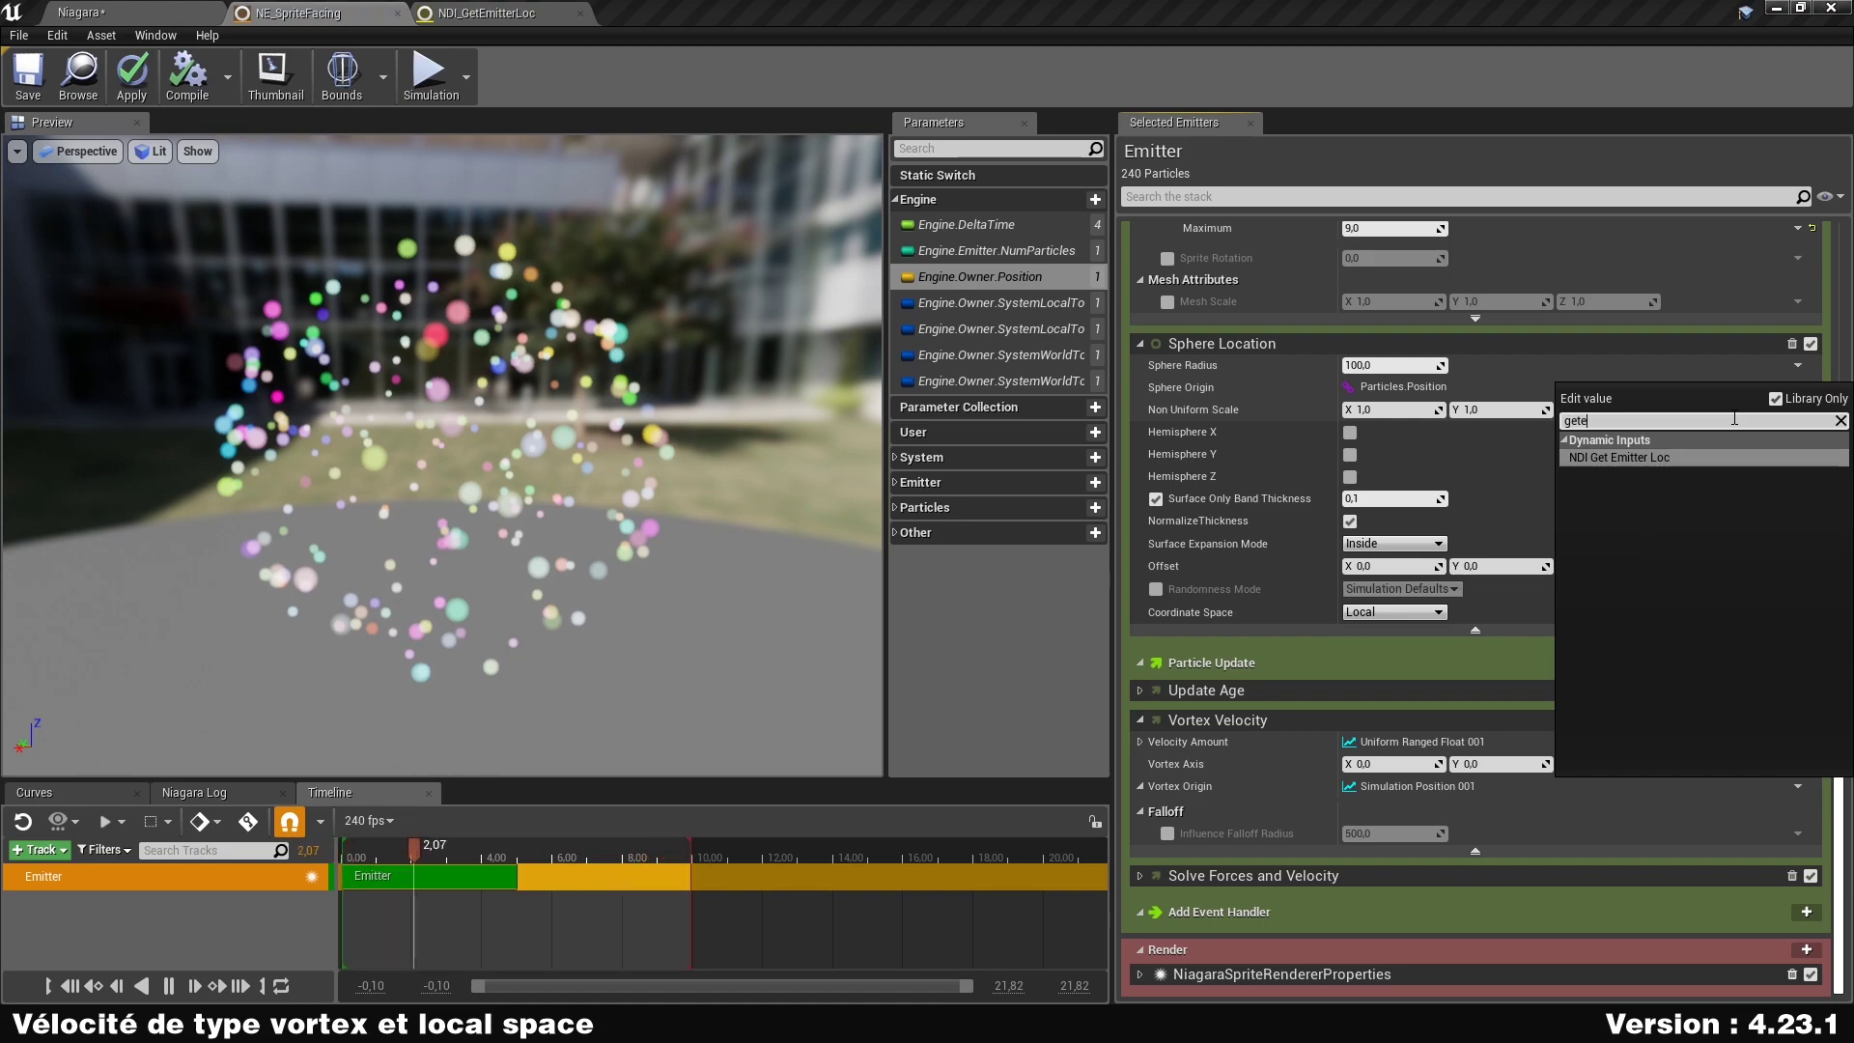
{"action": "left_click", "coordinate": [1626, 464]}
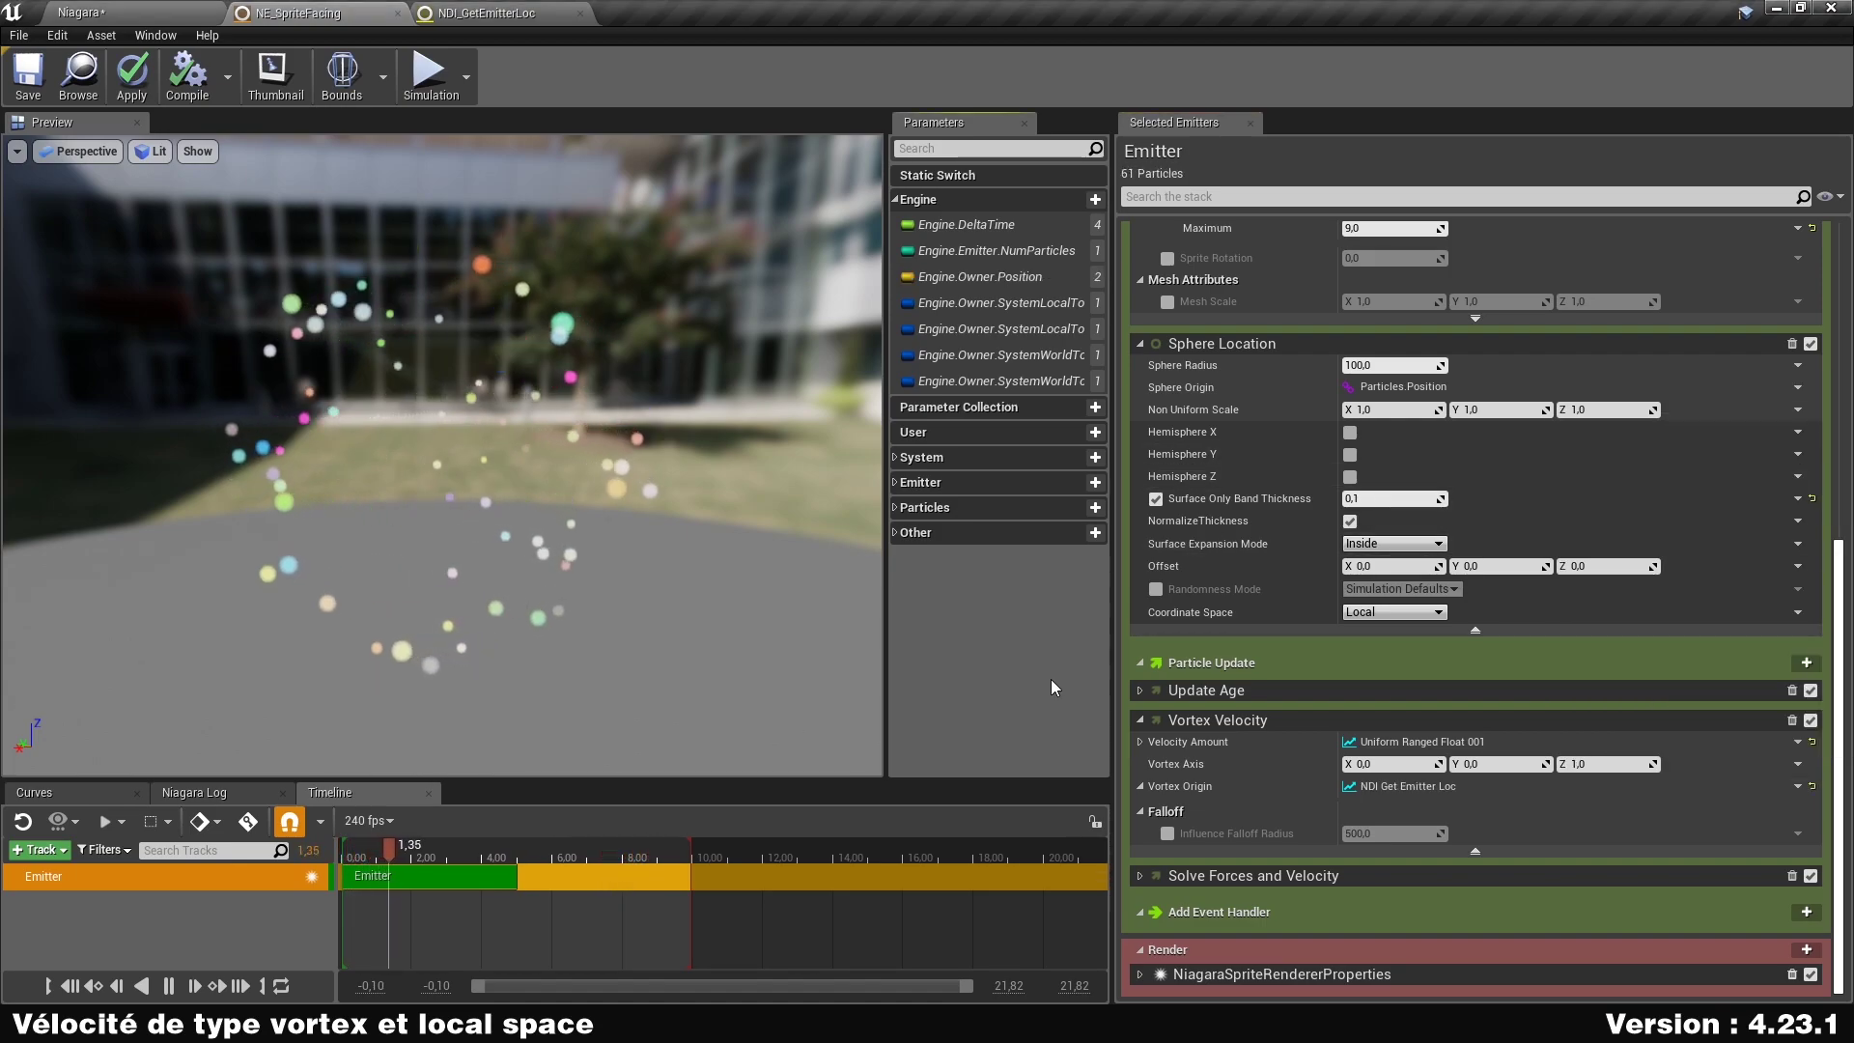
Apply and save the NE_SpriteFacing changes, and return to the Niagara level to test the particles by moving SpriteFacing_System vertically.
{"action": "left_click", "coordinate": [150, 95]}
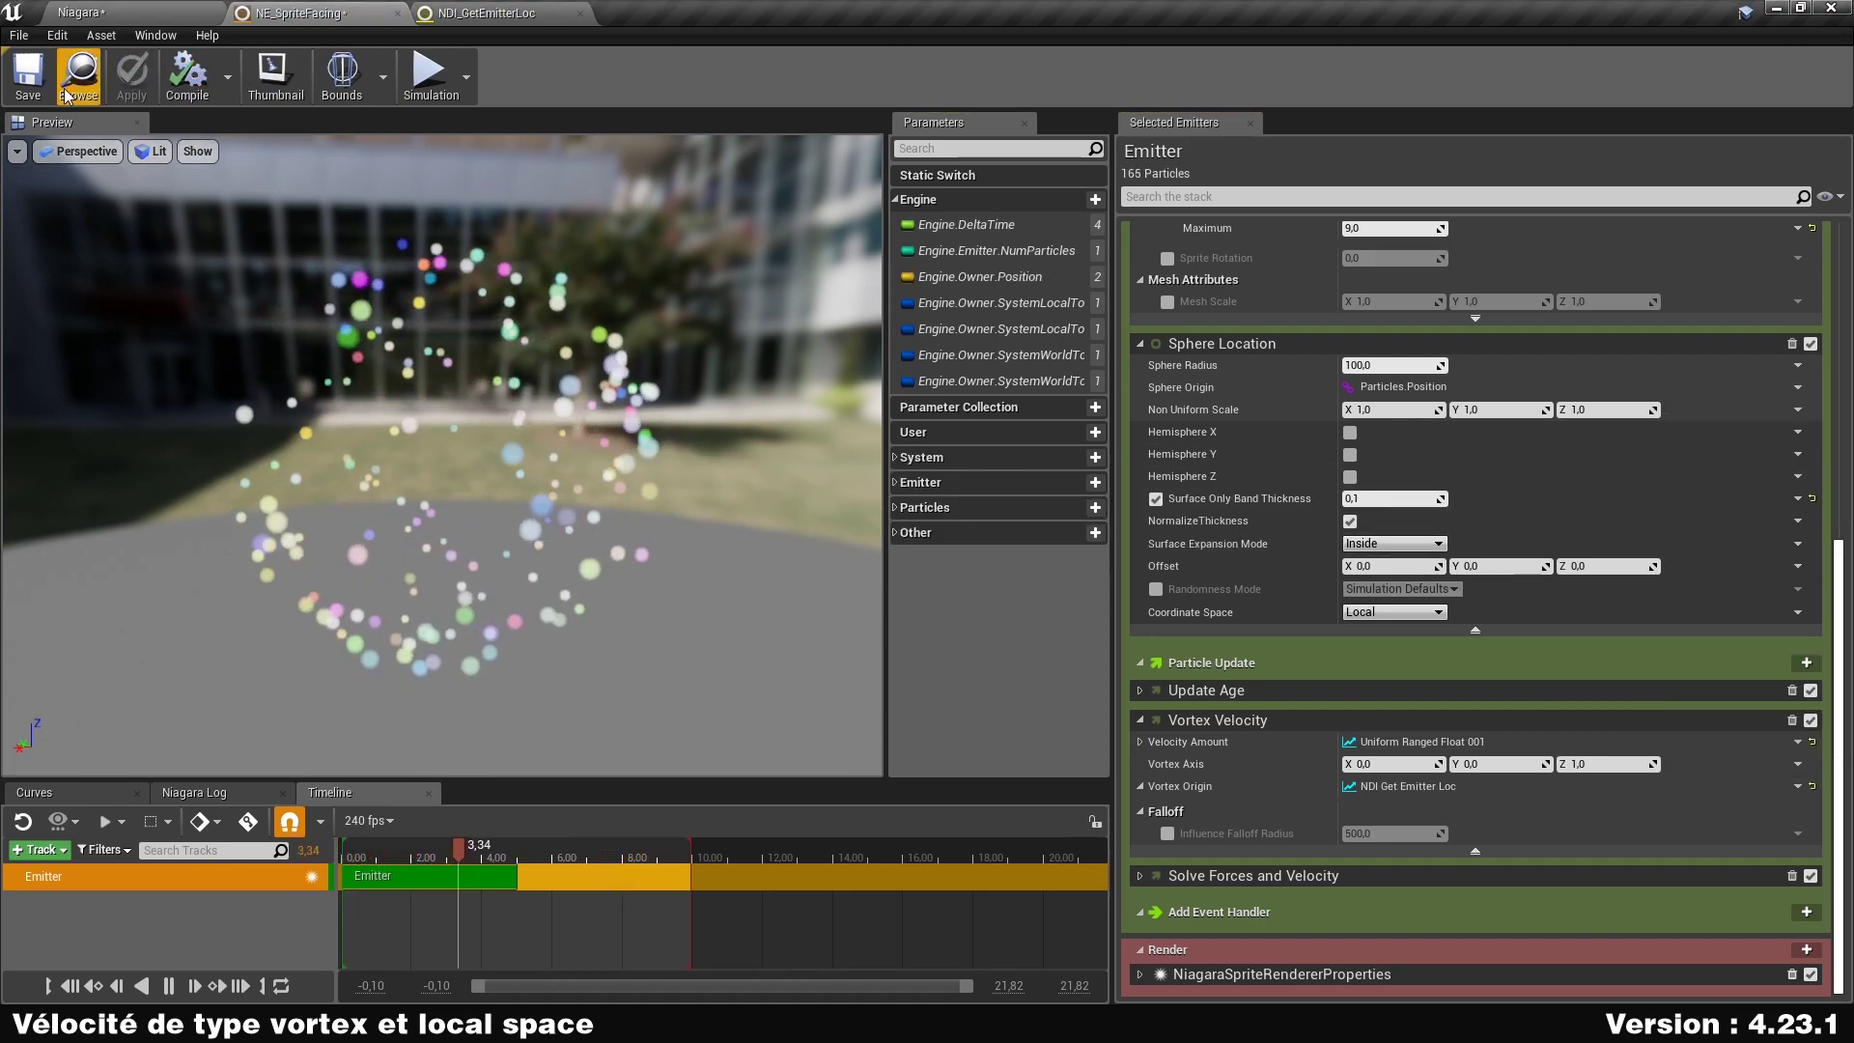
{"action": "left_click", "coordinate": [29, 79]}
{"action": "left_click", "coordinate": [120, 13]}
{"action": "mouse_move", "coordinate": [1009, 266]}
{"action": "left_mouse_down"}
{"action": "mouse_move", "coordinate": [1019, 111]}
{"action": "mouse_move", "coordinate": [1022, 299]}
{"action": "mouse_move", "coordinate": [1025, 191]}
{"action": "mouse_move", "coordinate": [1019, 268]}
{"action": "mouse_move", "coordinate": [999, 241]}
{"action": "left_mouse_up"}
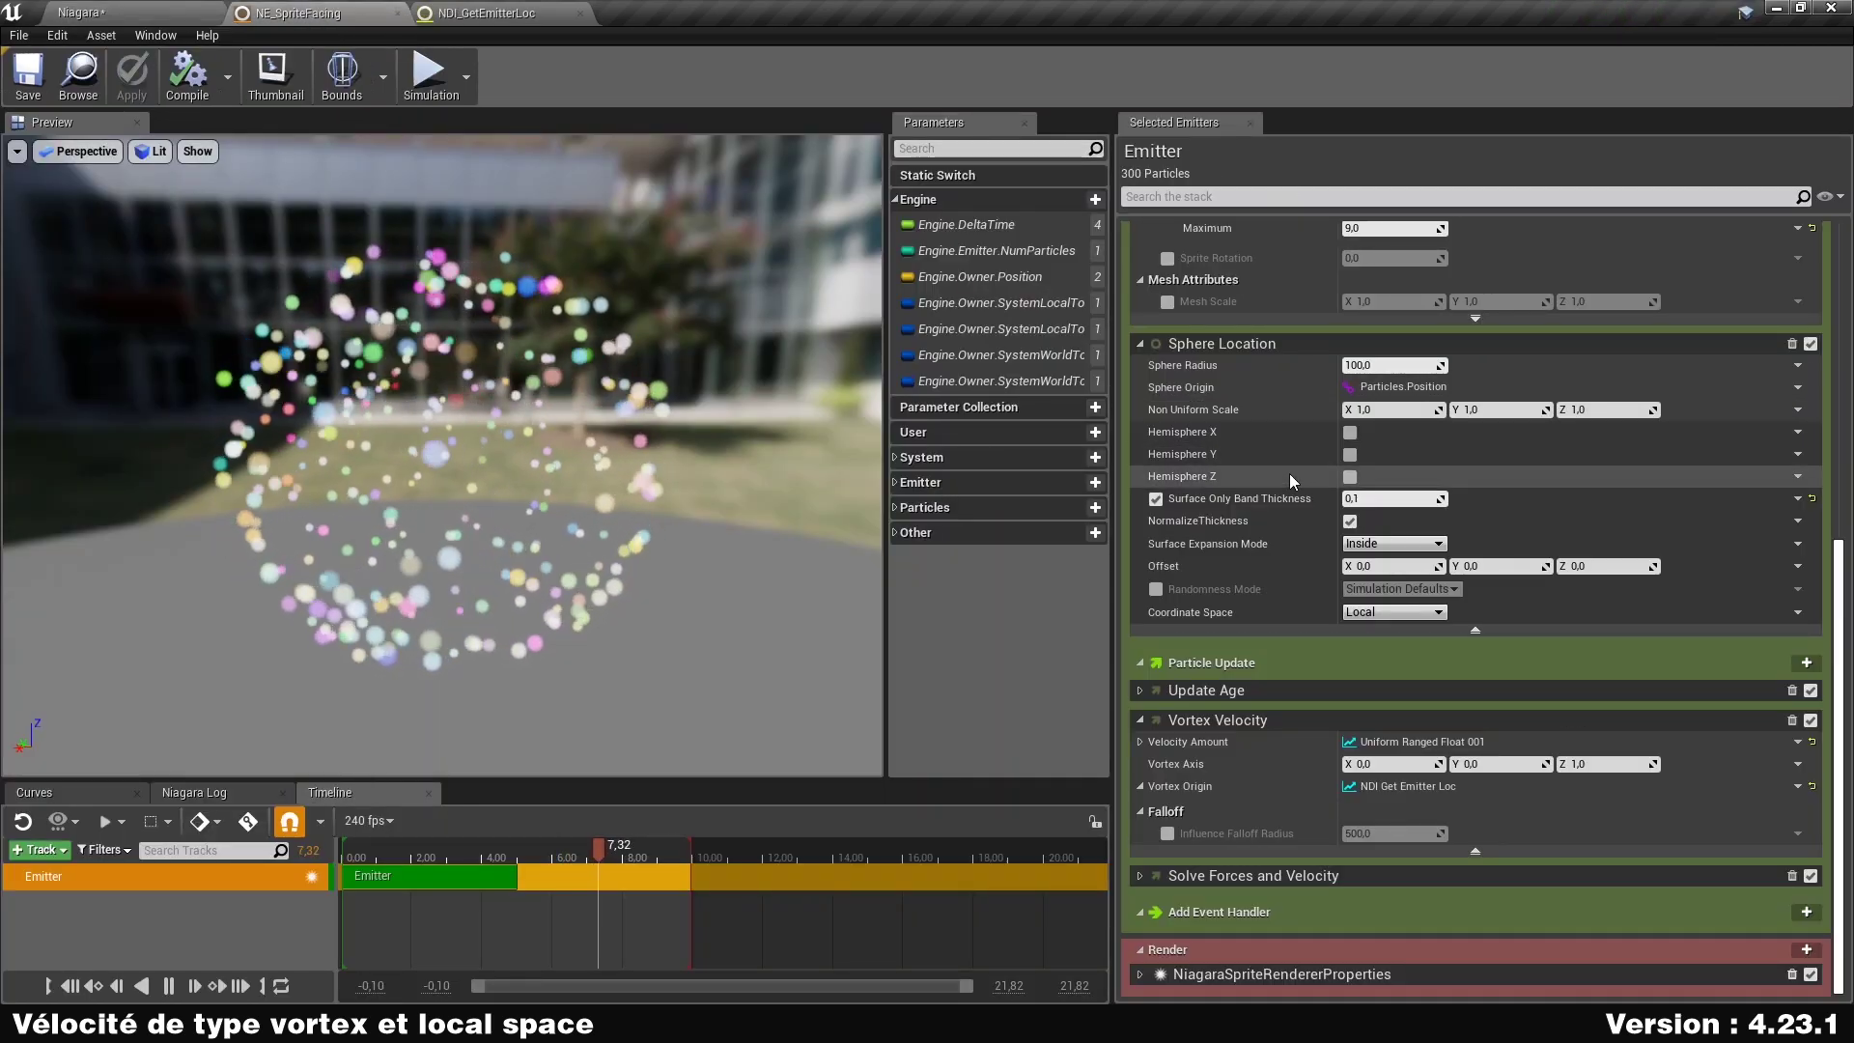
Enable Local Space in NE_SpriteFacing's Emitter Properties, and apply and save the emitter.
{"action": "scroll", "coordinate": [1288, 477], "scroll_direction": "up", "scroll_amount": 5}
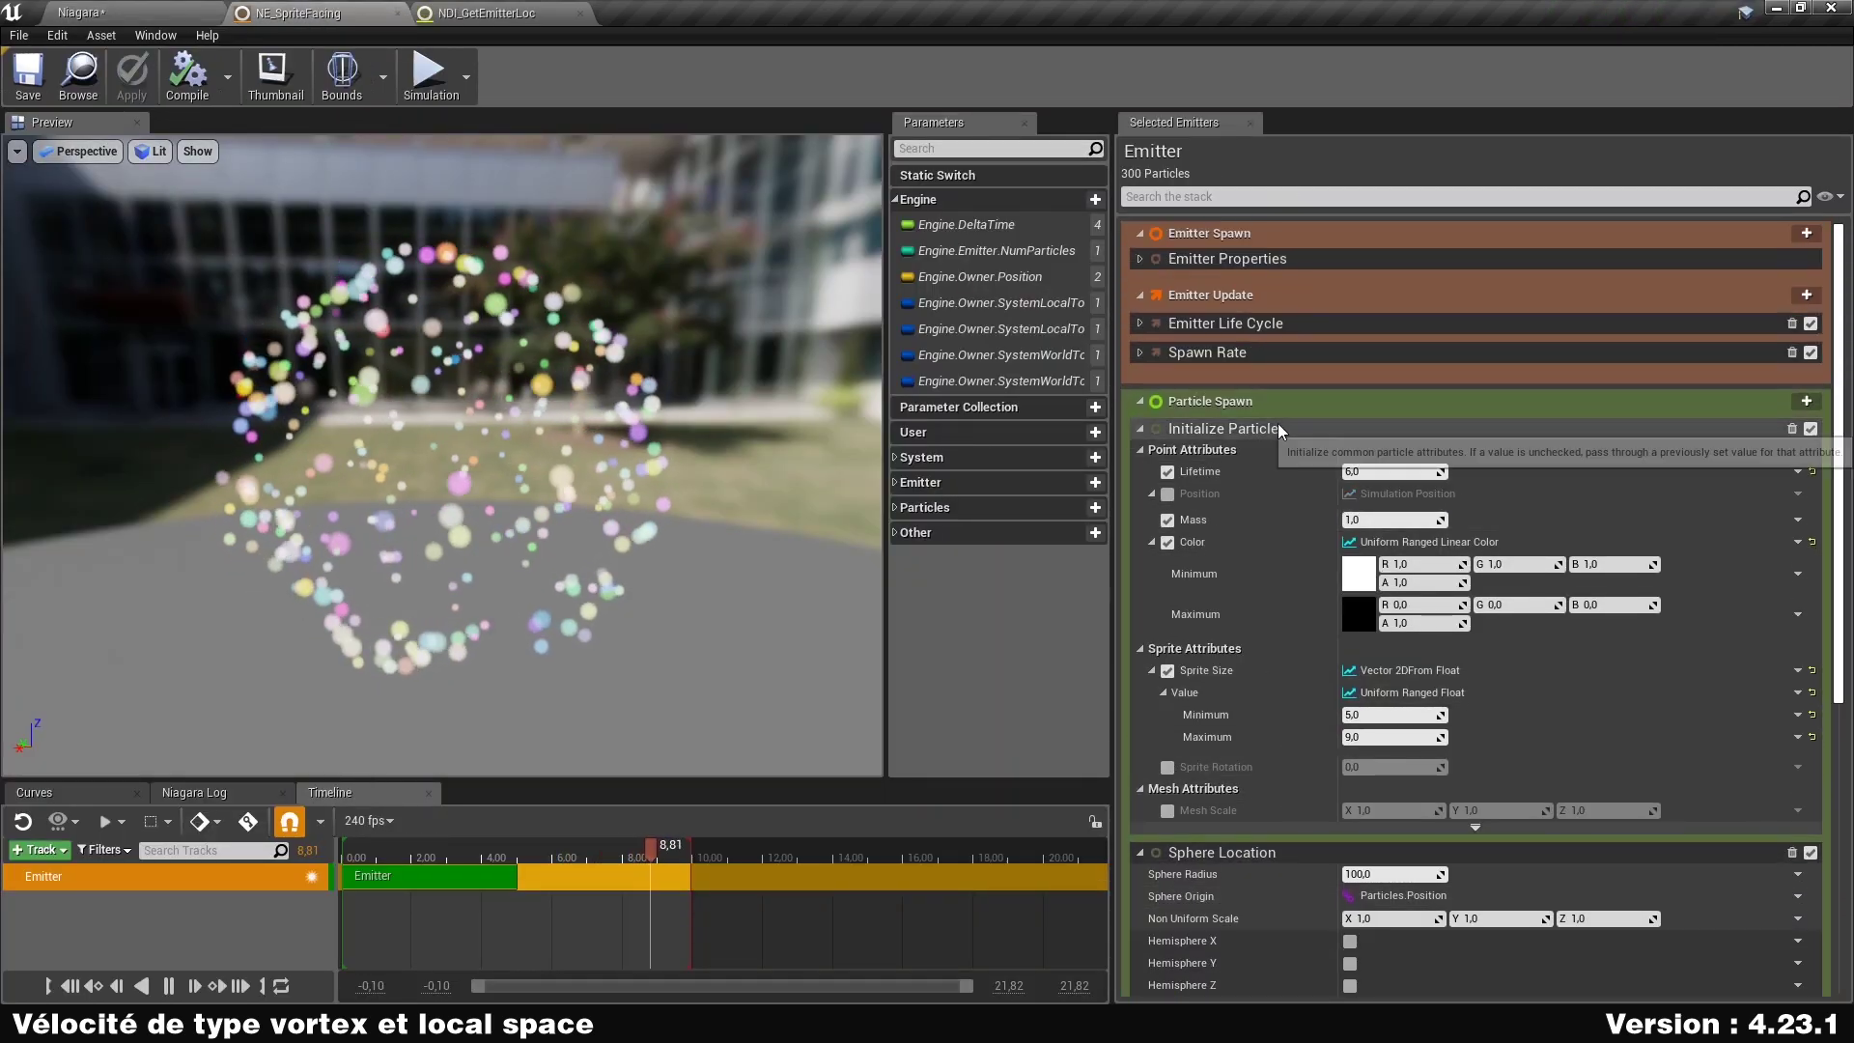
{"action": "left_click", "coordinate": [1139, 258]}
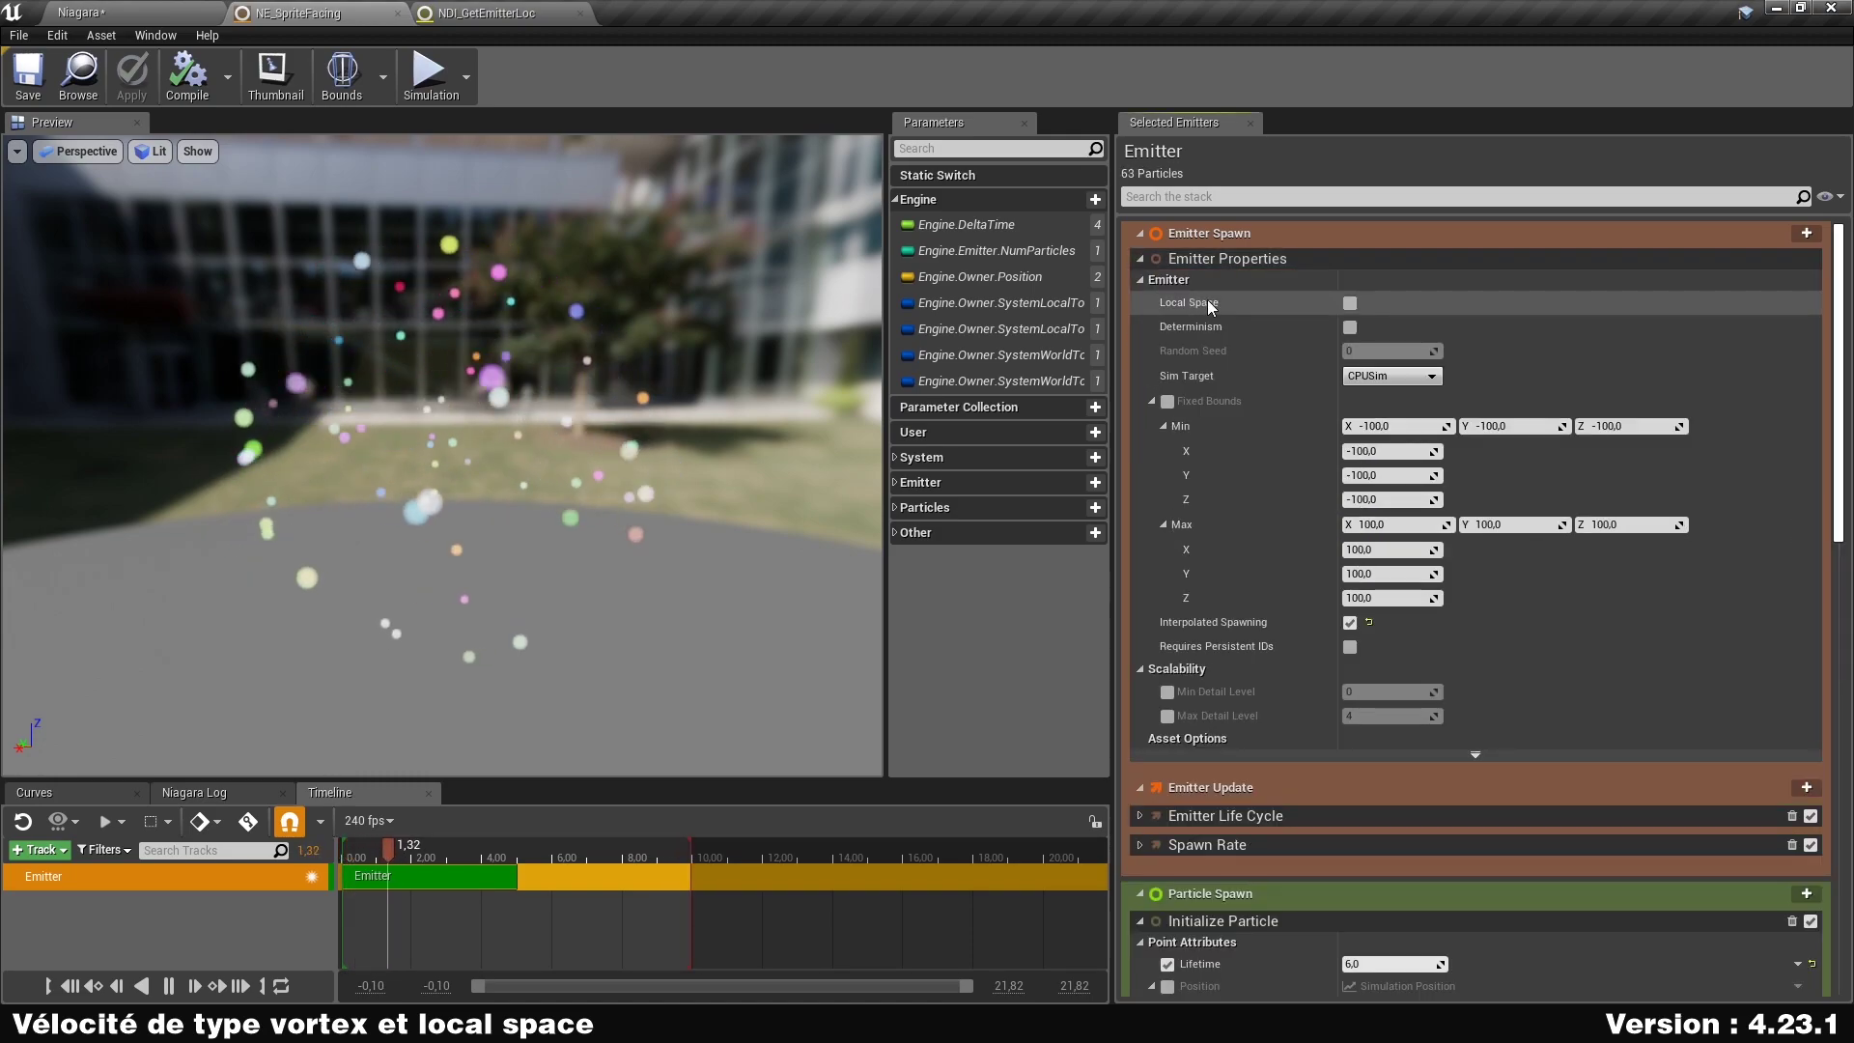
{"action": "left_click", "coordinate": [1352, 300]}
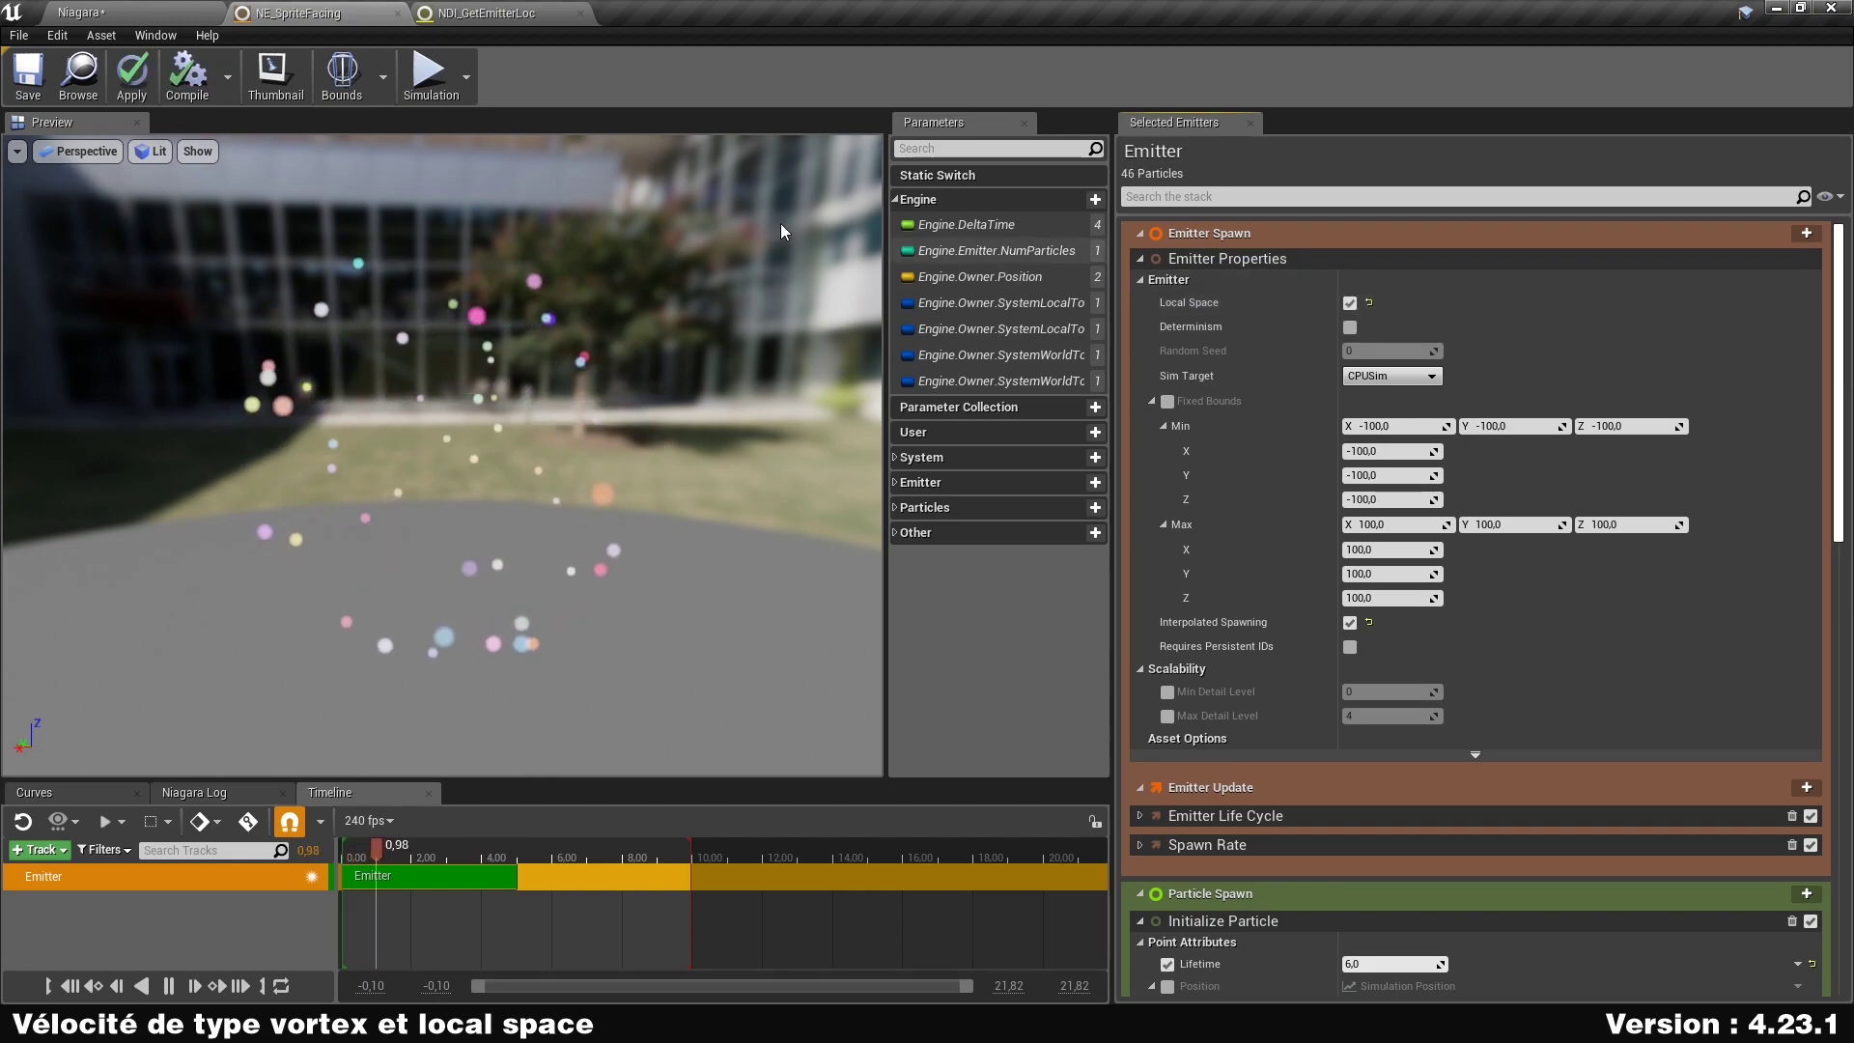
{"action": "left_click", "coordinate": [131, 76]}
{"action": "left_click", "coordinate": [28, 75]}
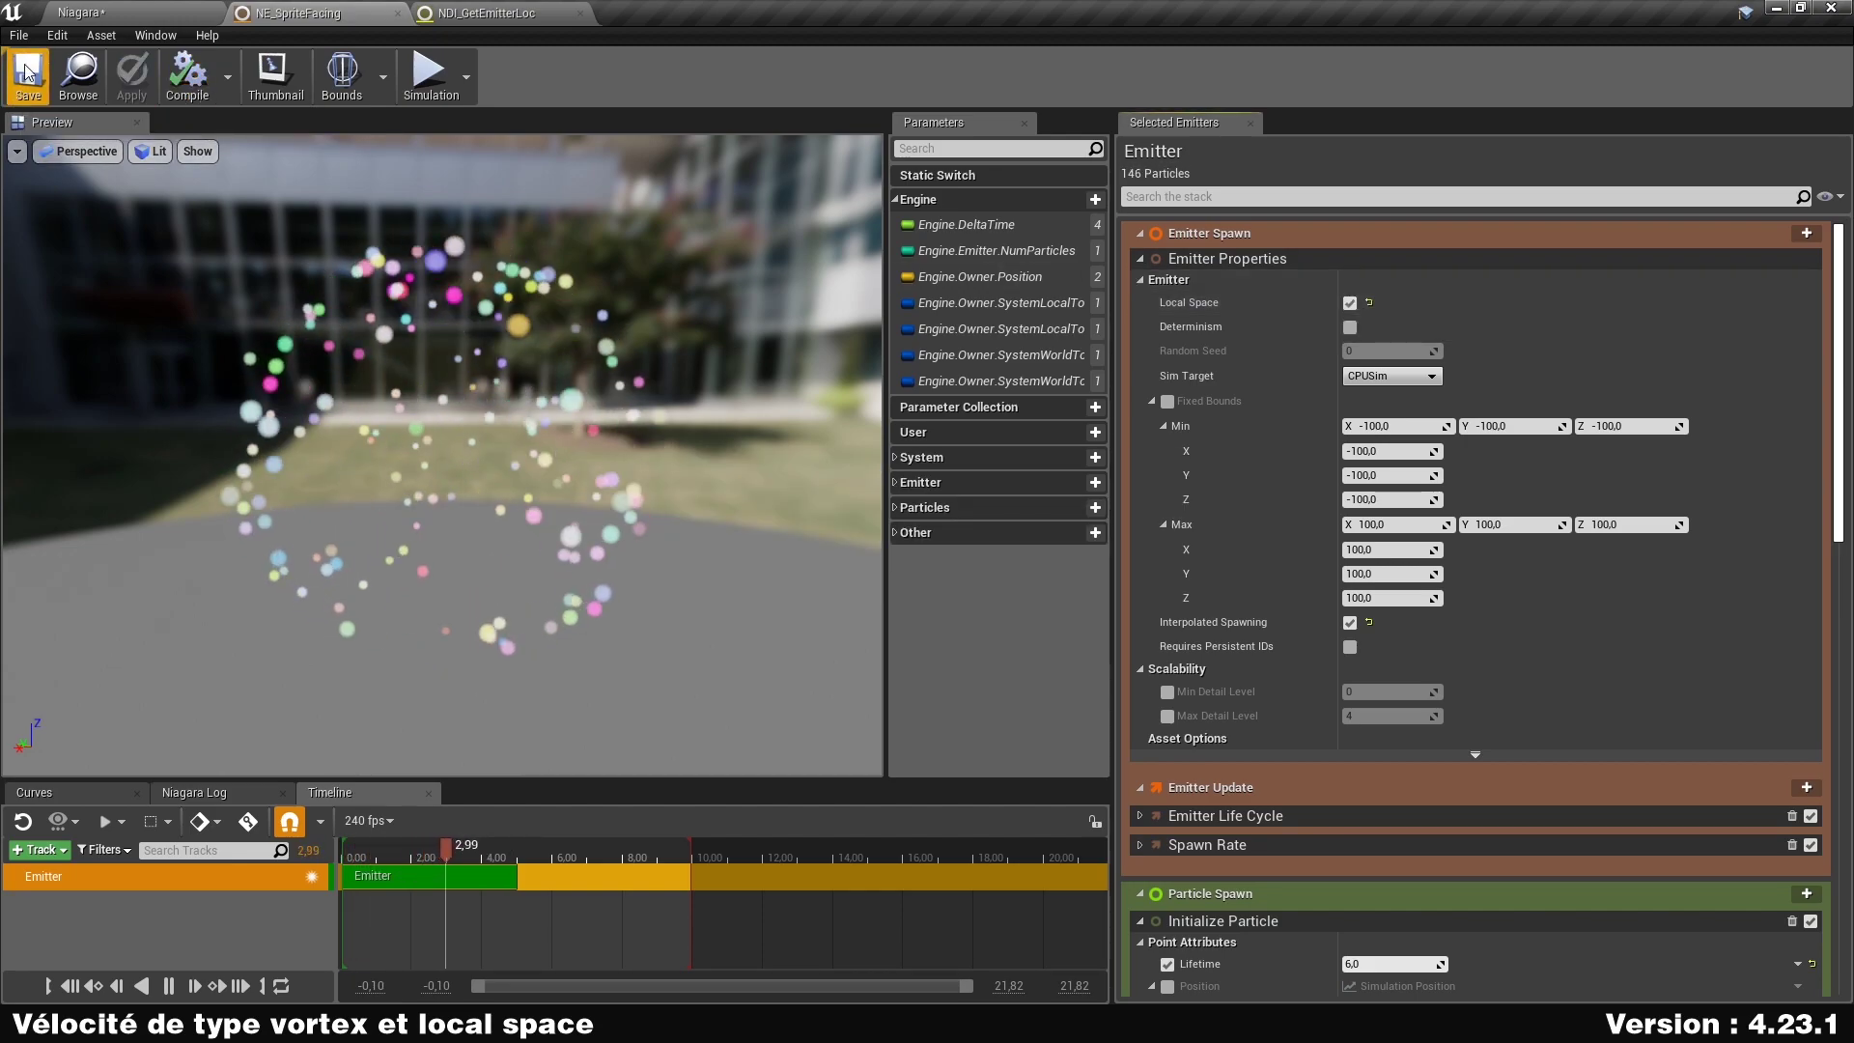
In the Niagara level's full-screen viewport, move the sprite facing system to examine its particles with Local Space enabled.
{"action": "left_click", "coordinate": [82, 12]}
{"action": "left_click", "coordinate": [1193, 373]}
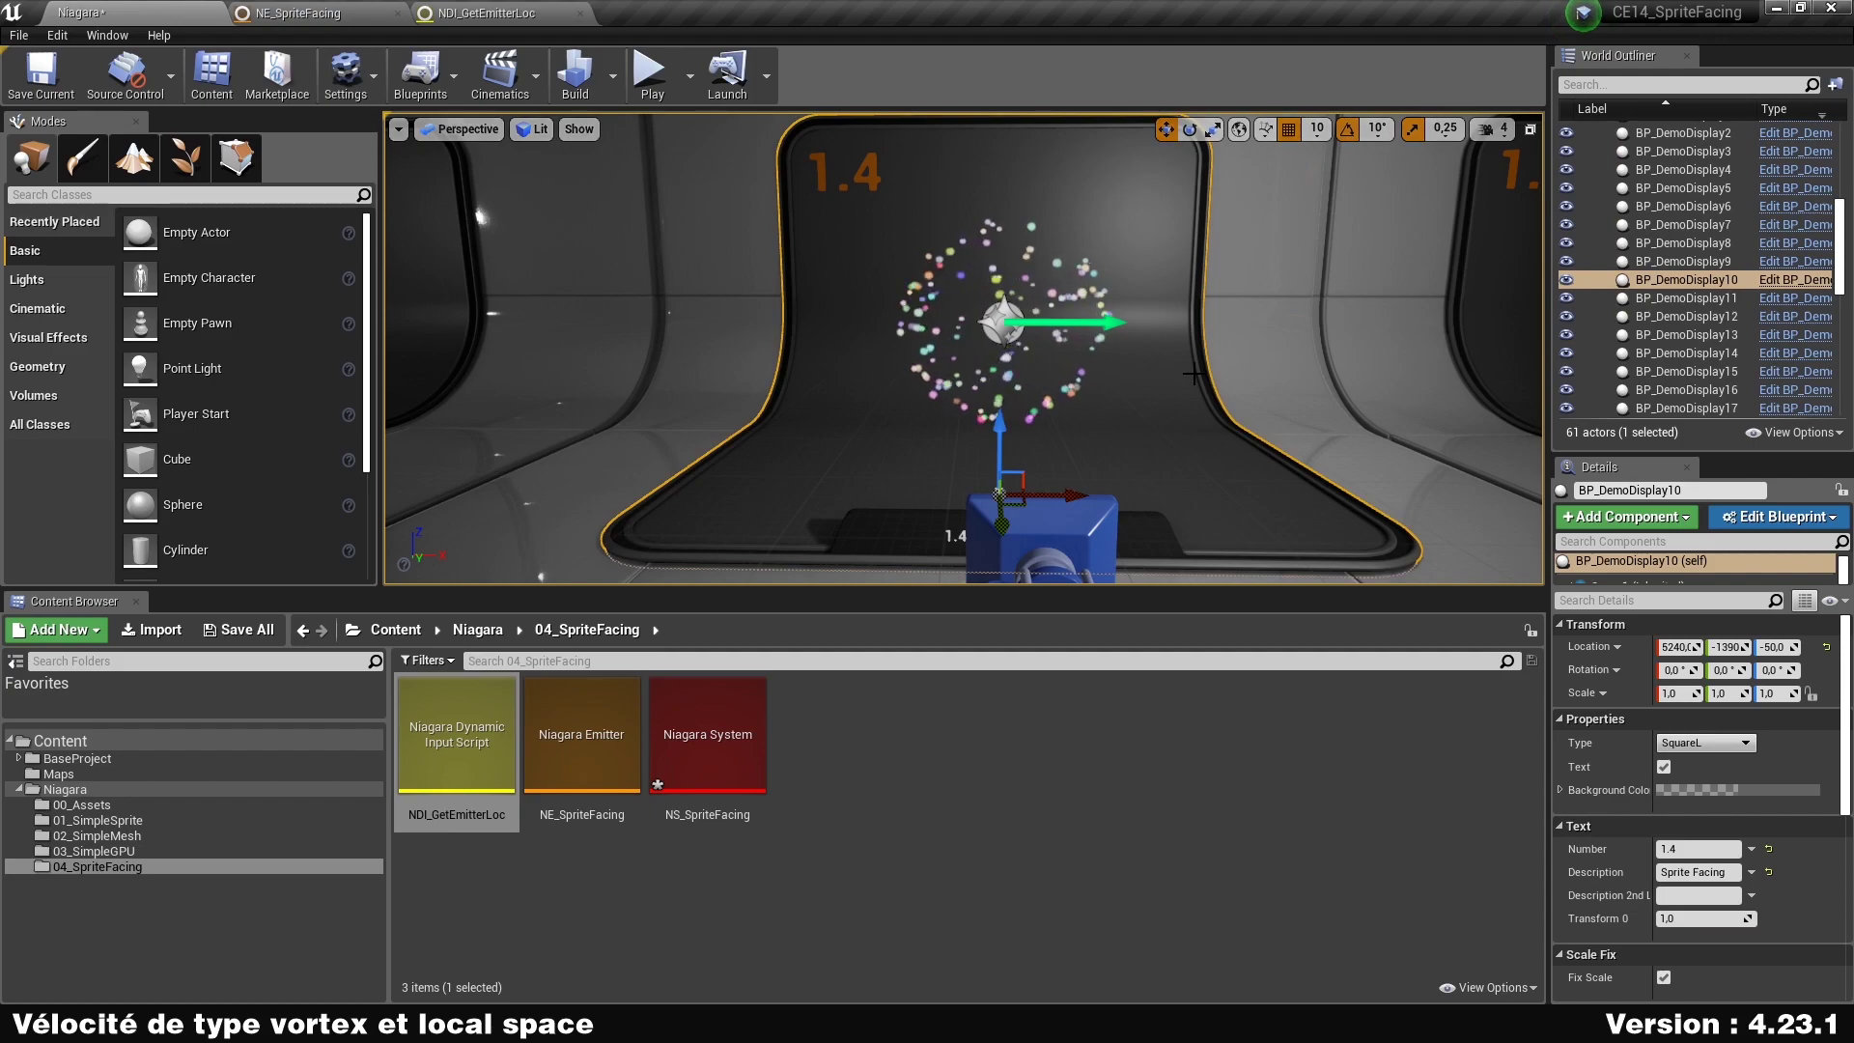
{"action": "key", "text": "F11"}
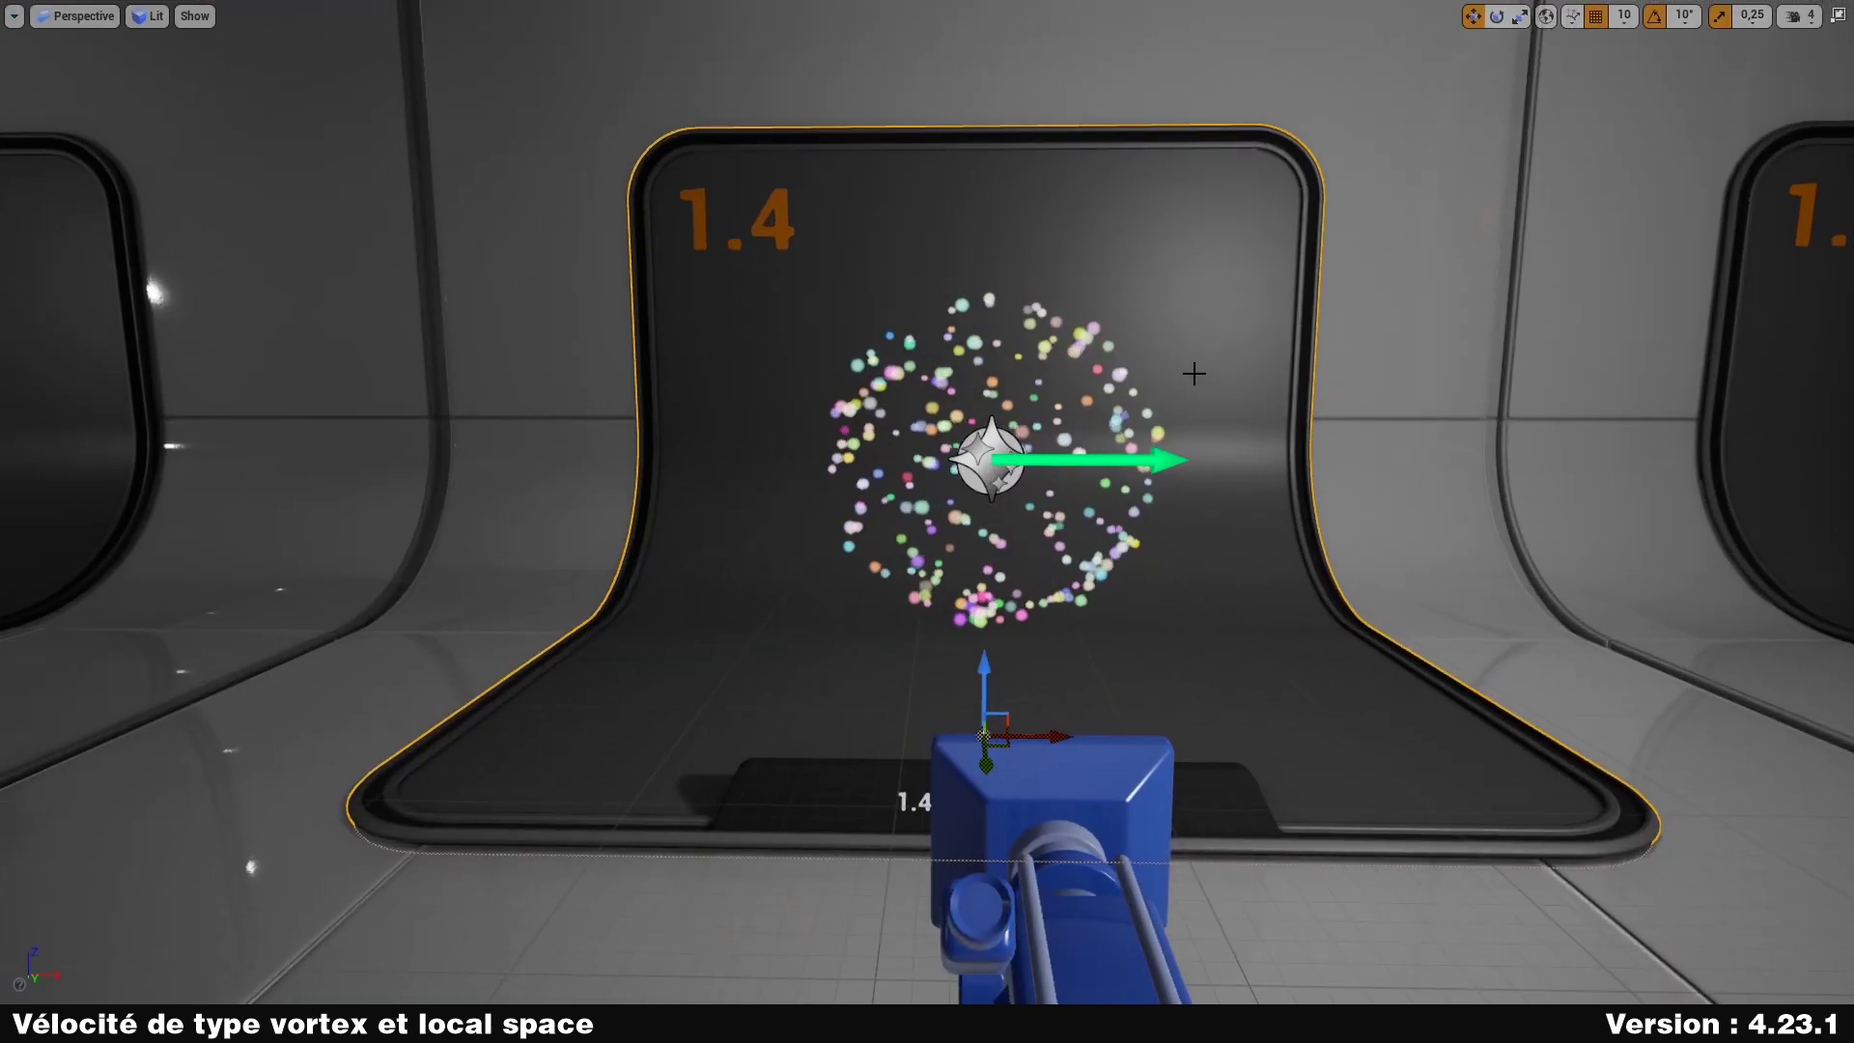
{"action": "left_click", "coordinate": [1004, 414]}
{"action": "left_click_drag", "start_coordinate": [990, 411], "coordinate": [1033, 396]}
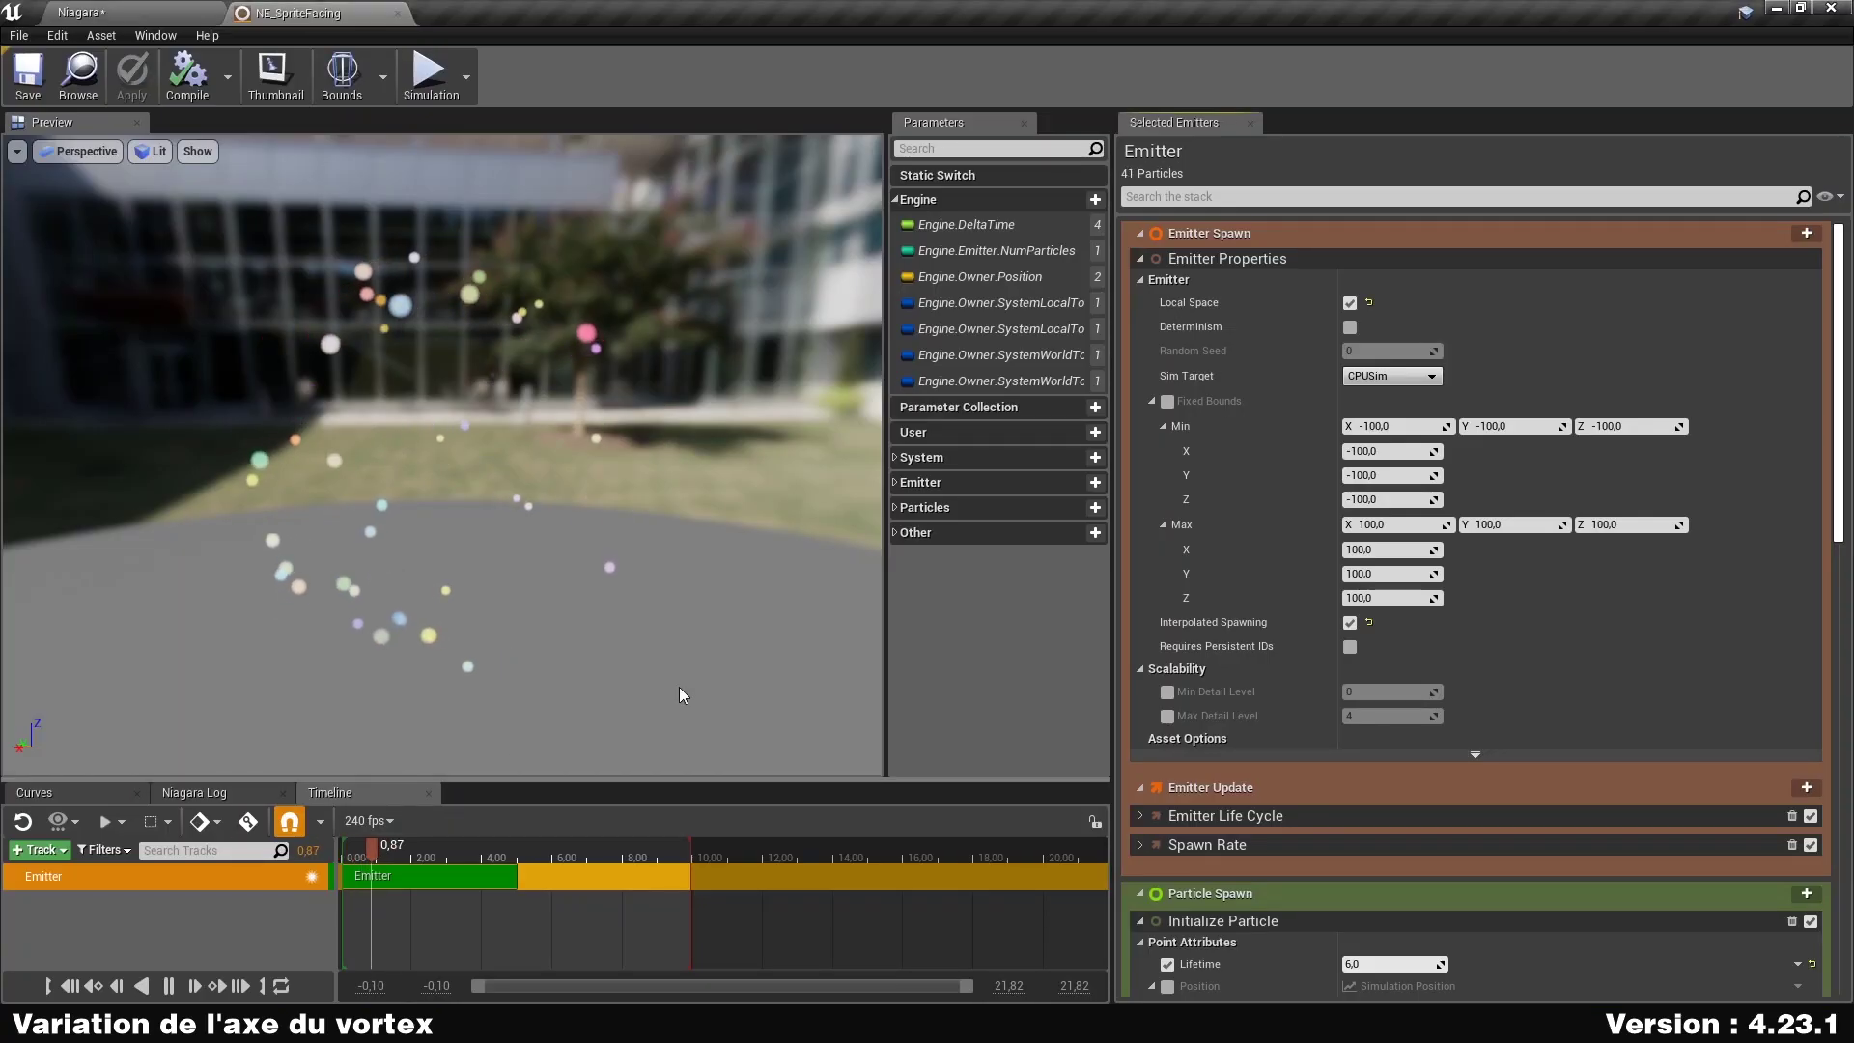
Collapse the NE_SpriteFacing emitter stack to its headers and expand only the Vortex Velocity module.
{"action": "right_click", "coordinate": [1351, 151]}
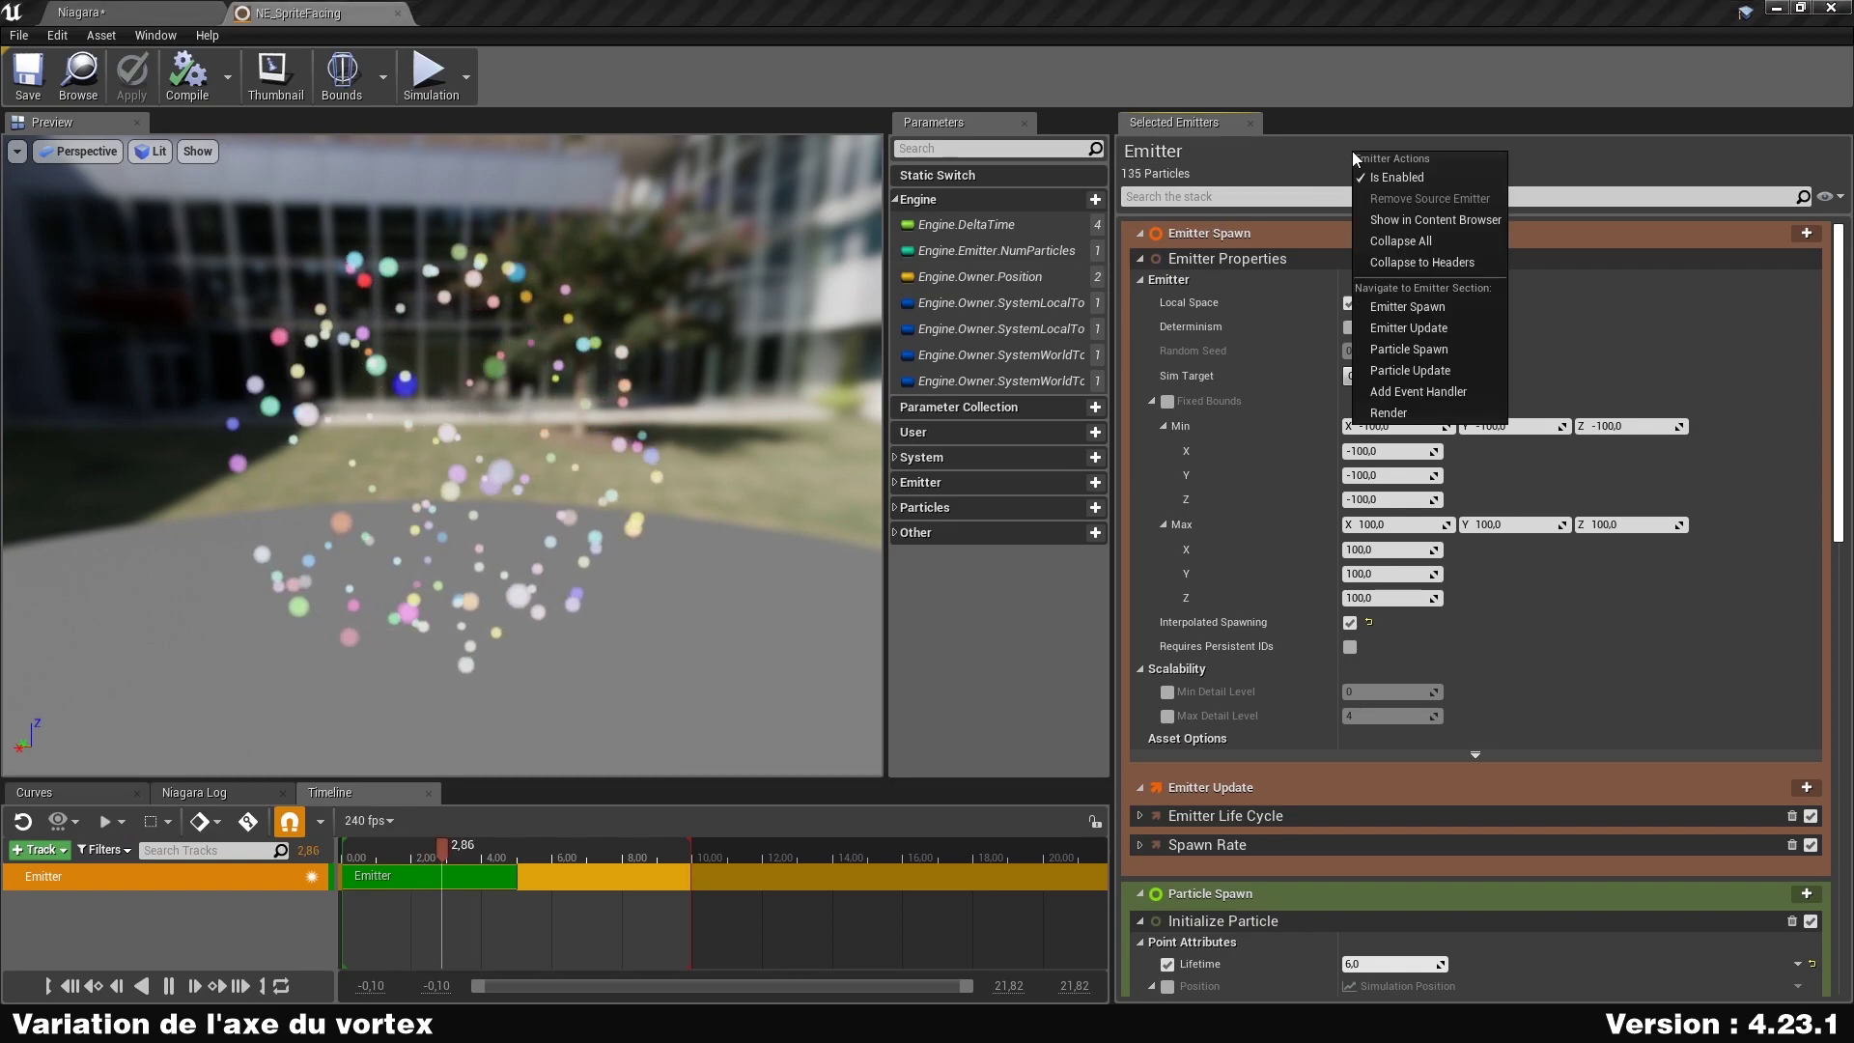
{"action": "left_click", "coordinate": [1468, 262]}
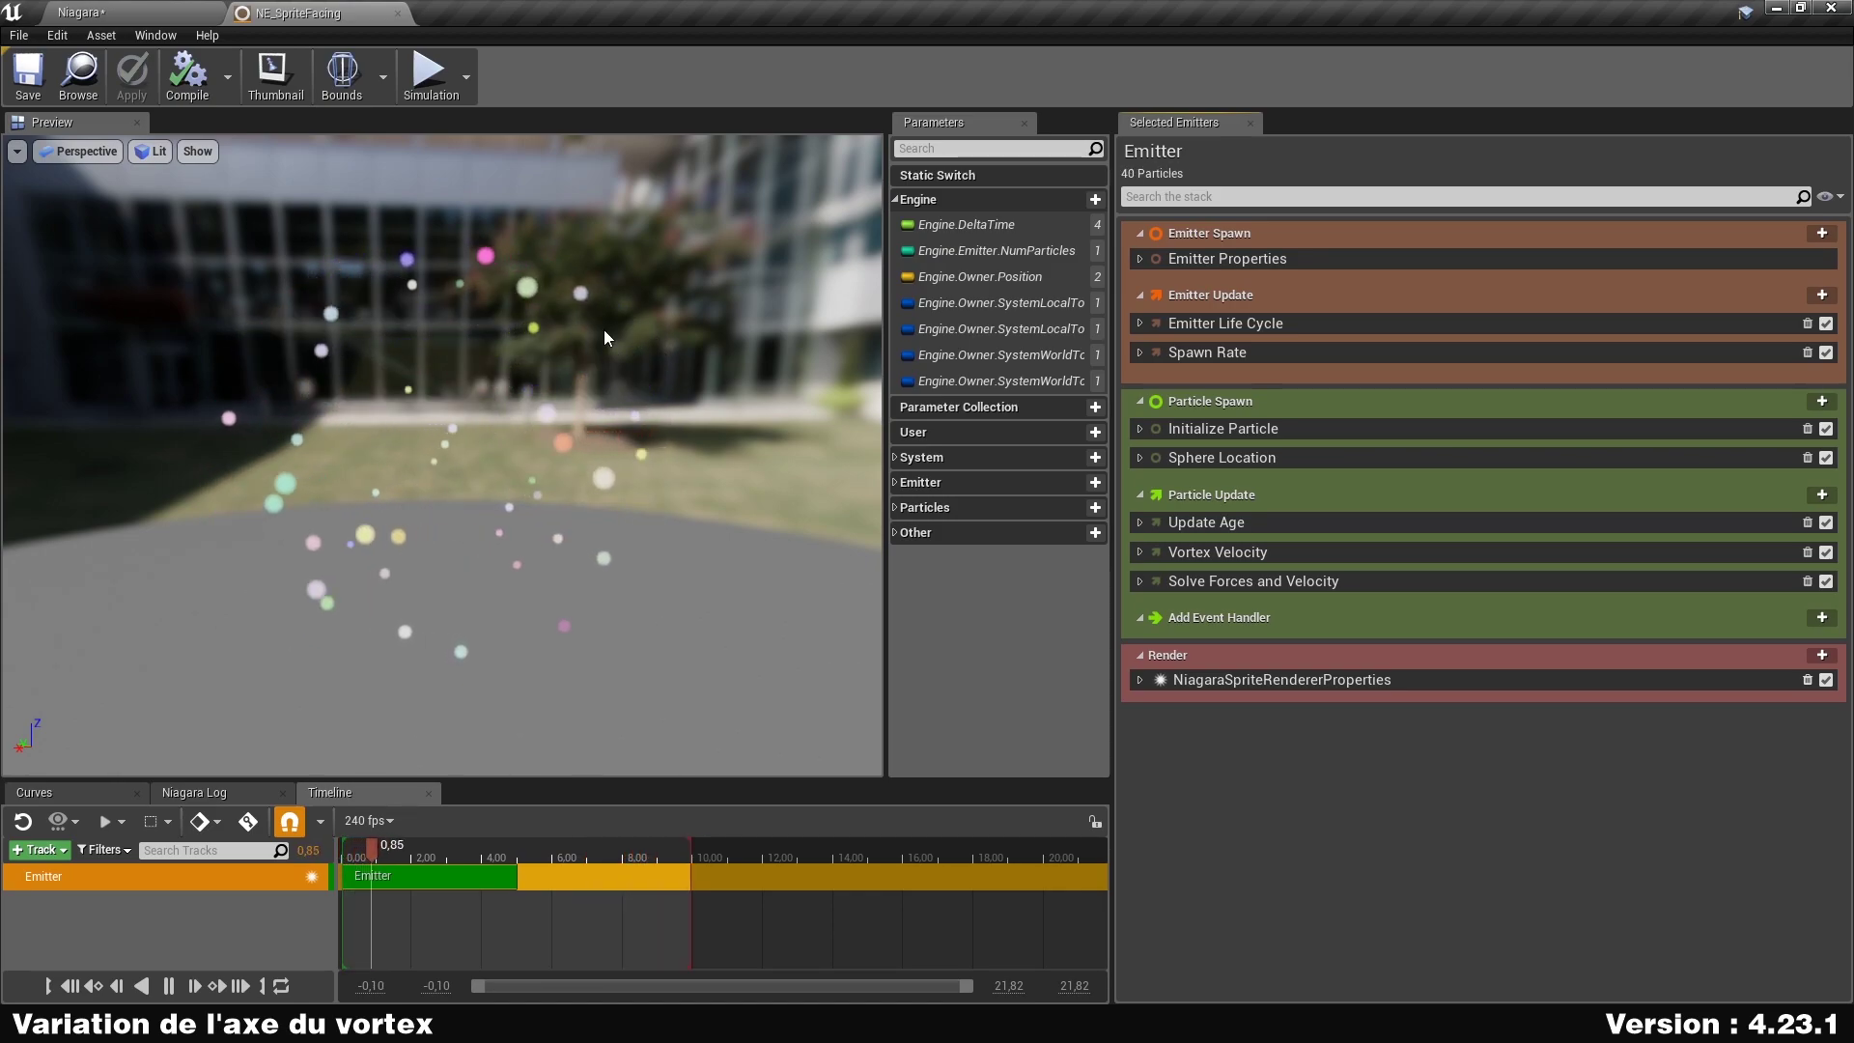
{"action": "left_click", "coordinate": [1138, 552]}
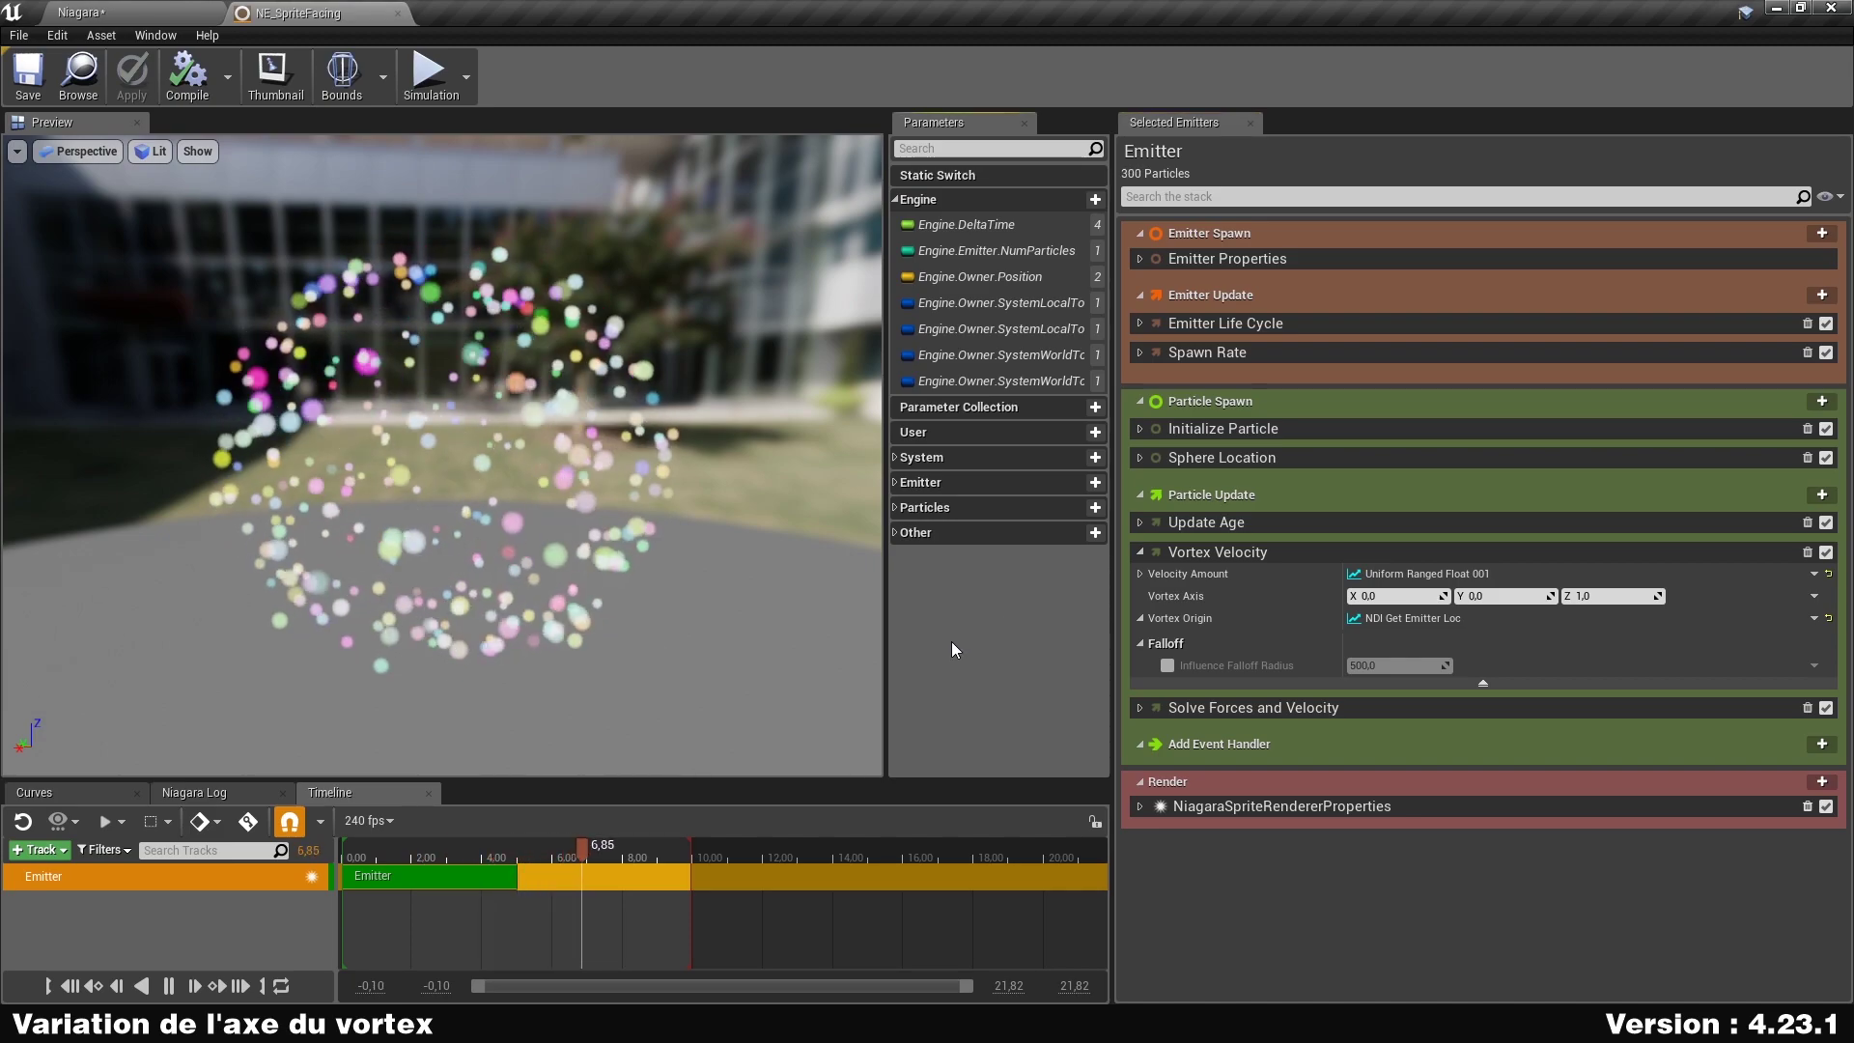
Create a Vector particle parameter named Particles.RandomVectorA.
{"action": "left_click", "coordinate": [896, 508]}
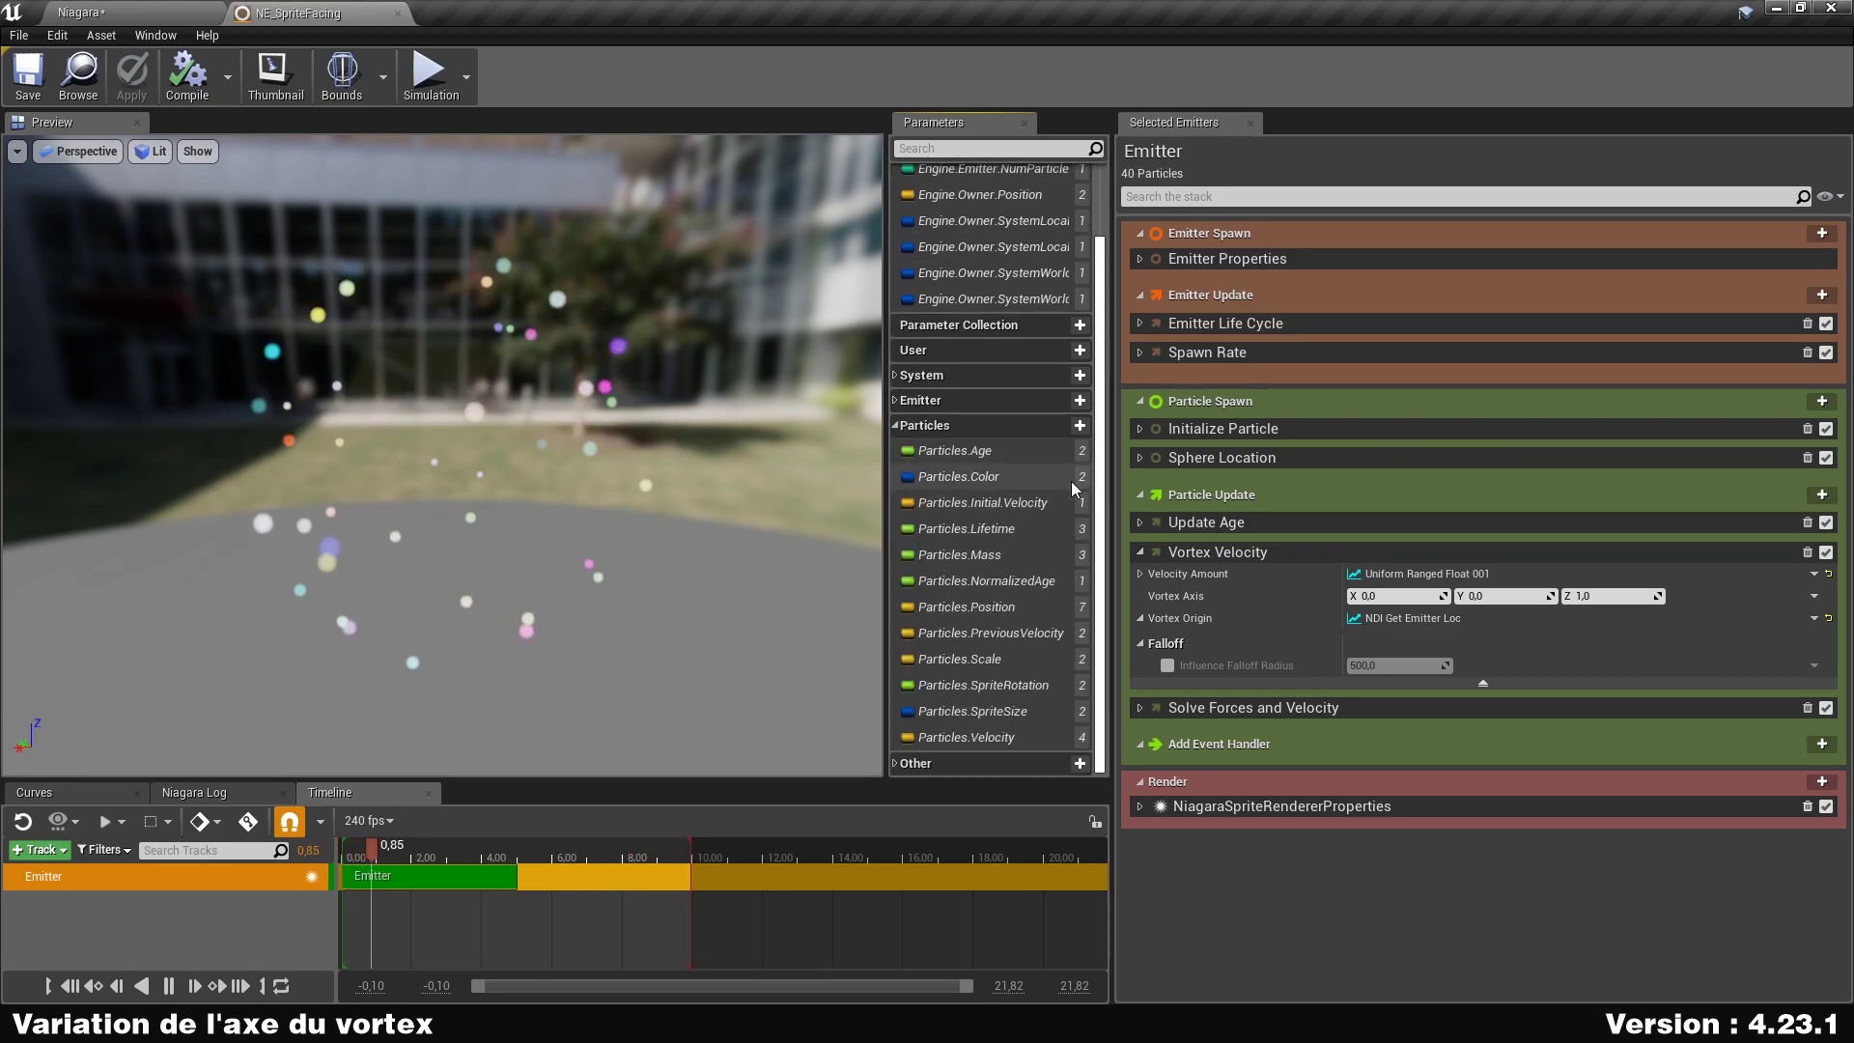
{"action": "left_click", "coordinate": [1080, 427]}
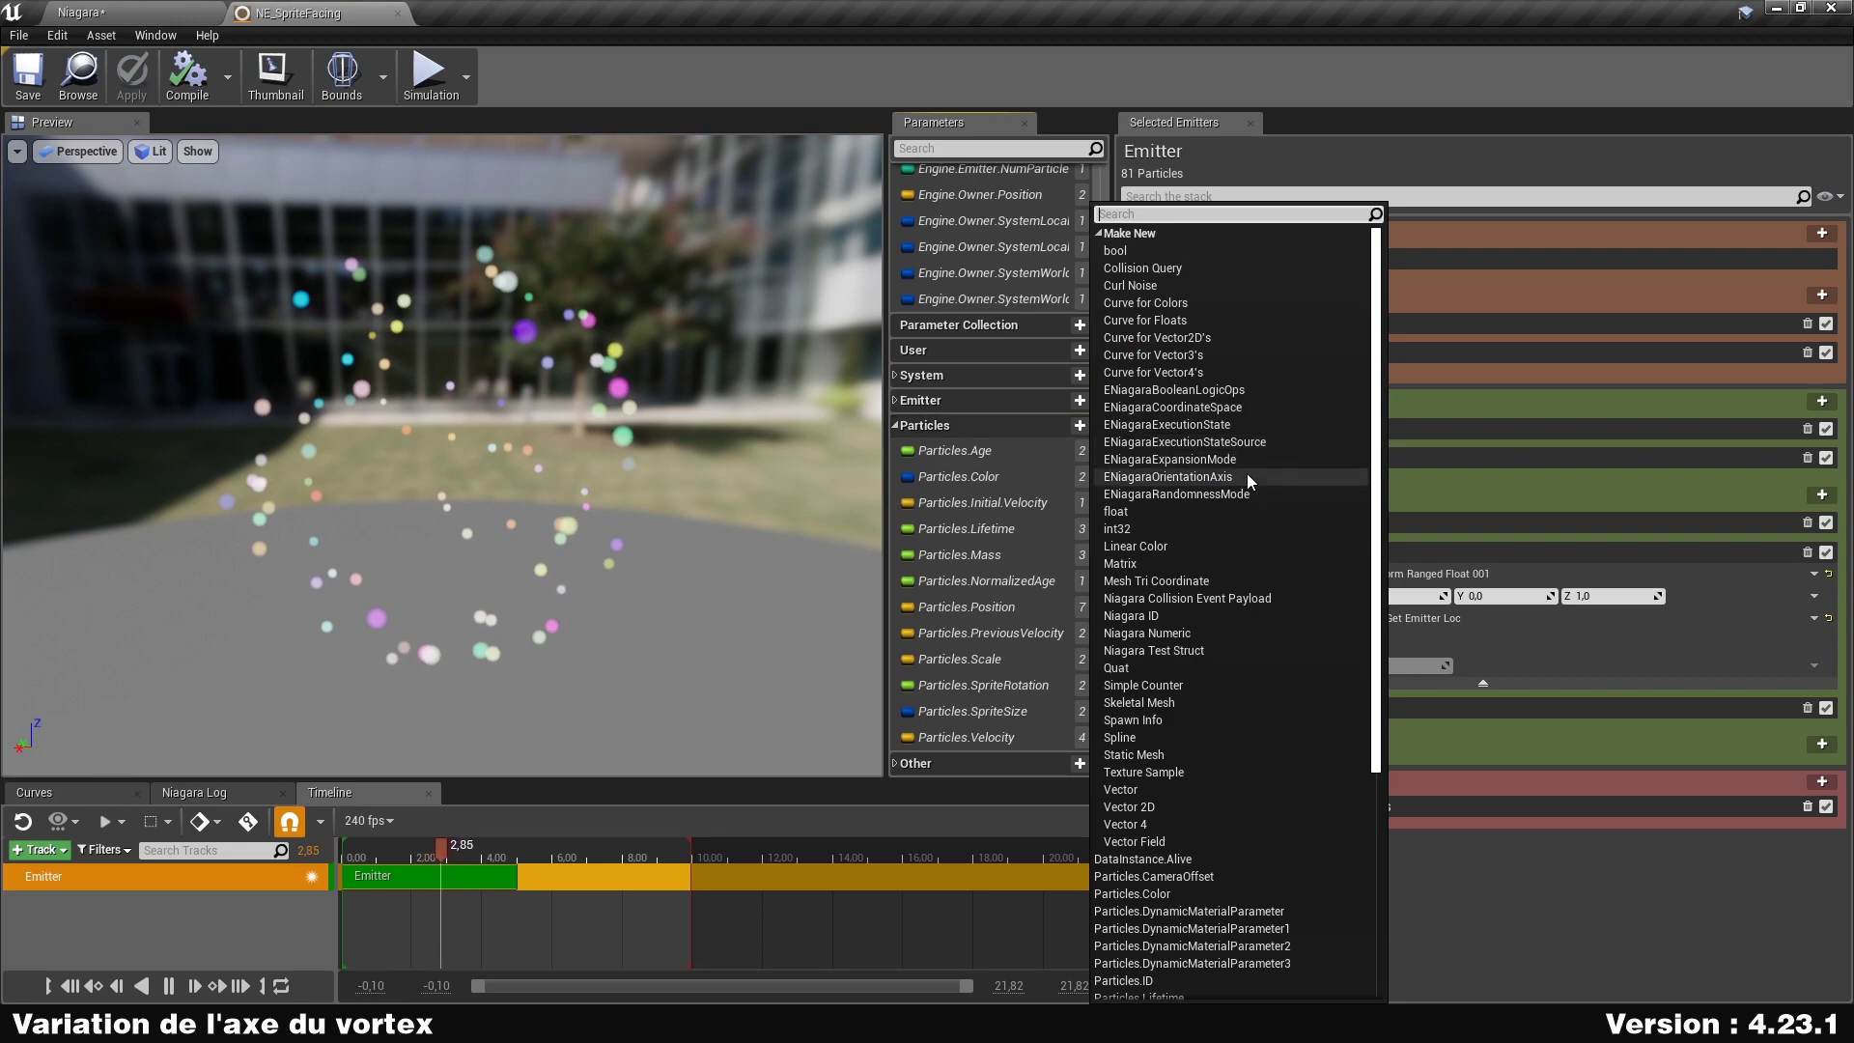
{"action": "left_click", "coordinate": [1189, 789]}
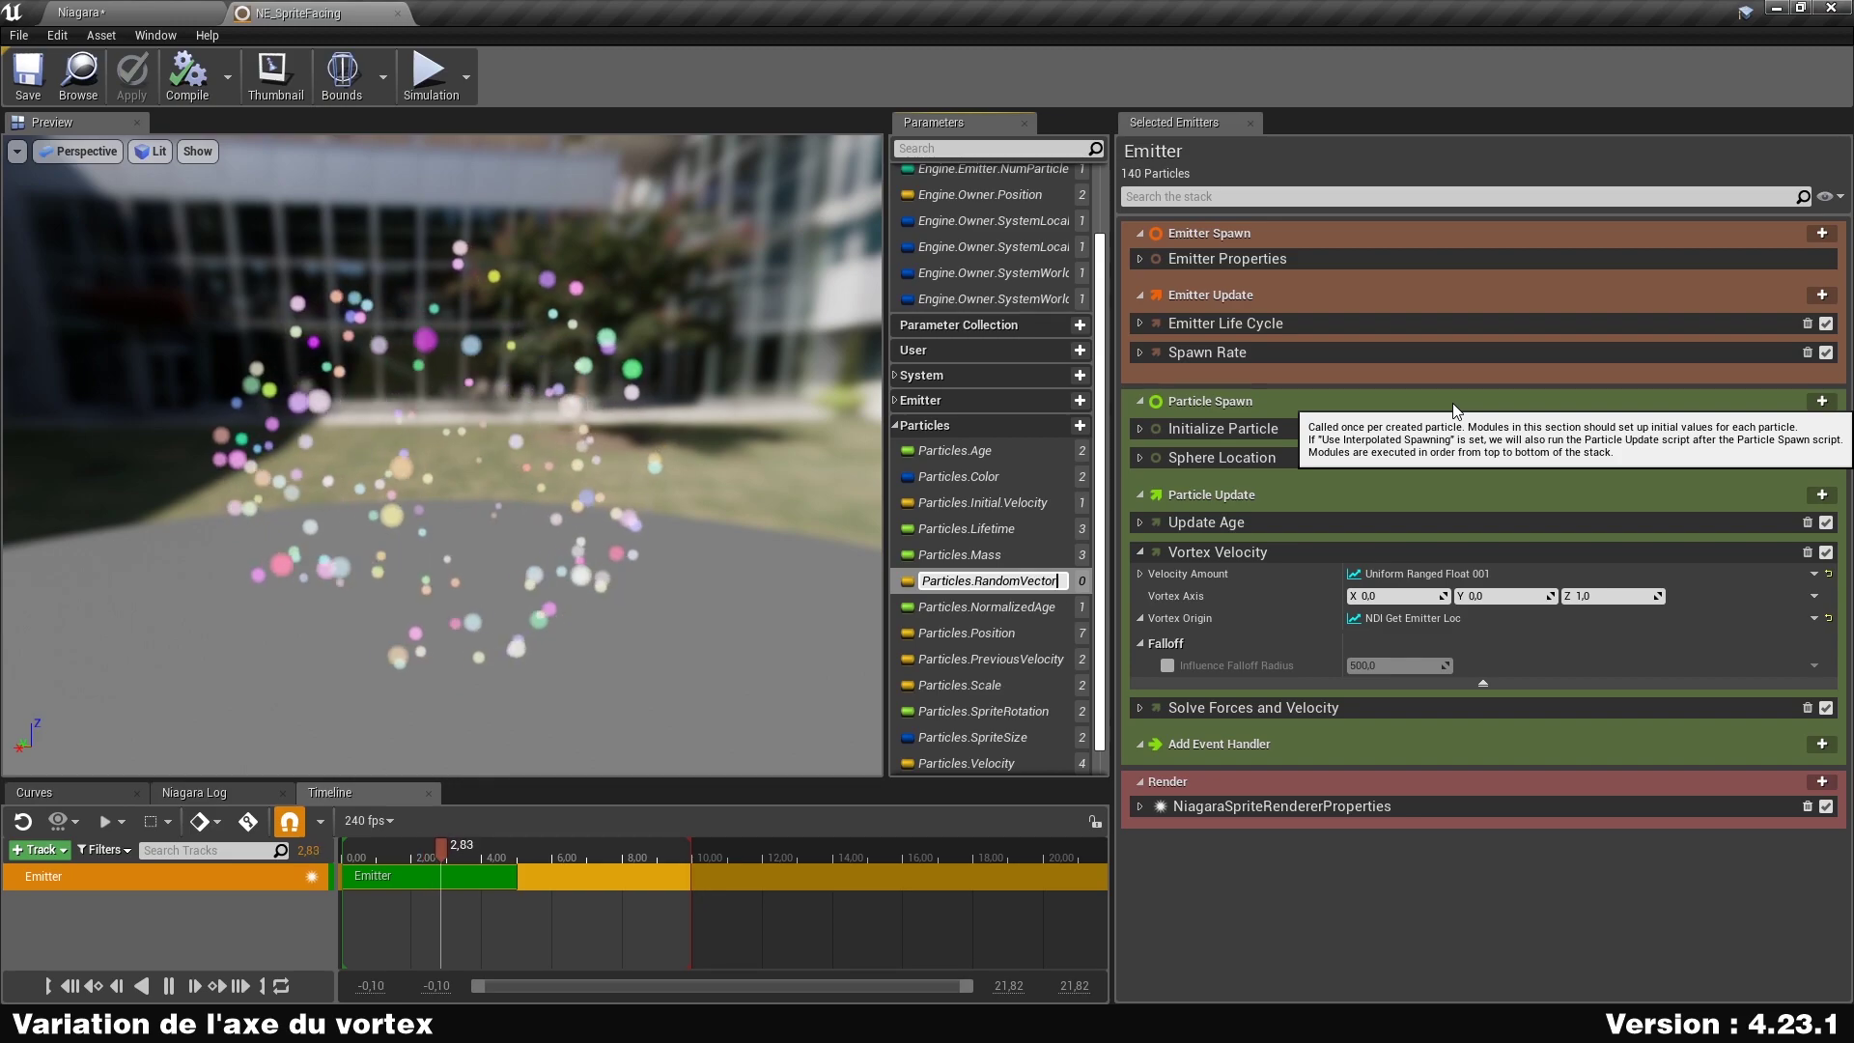
{"action": "key", "text": "Return"}
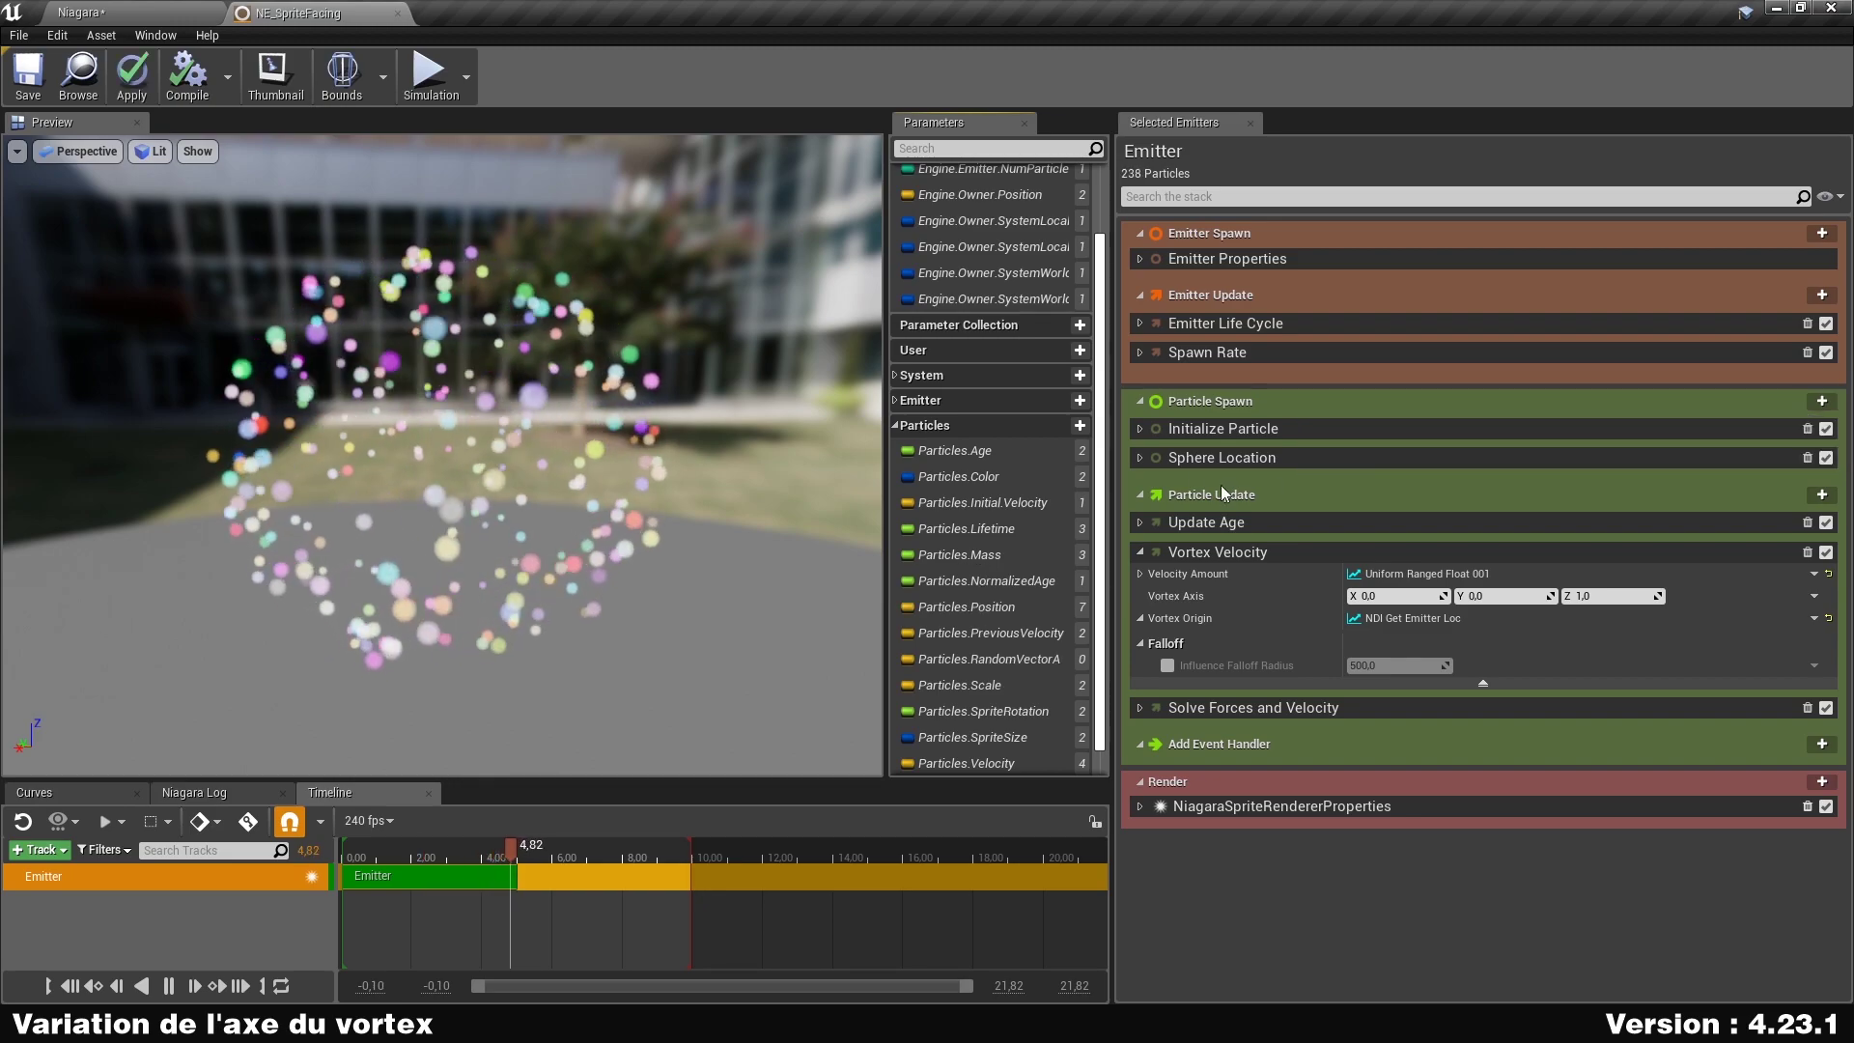
Create a second Vector particle parameter named Particles.RandomVectorB.
{"action": "left_click", "coordinate": [1075, 426]}
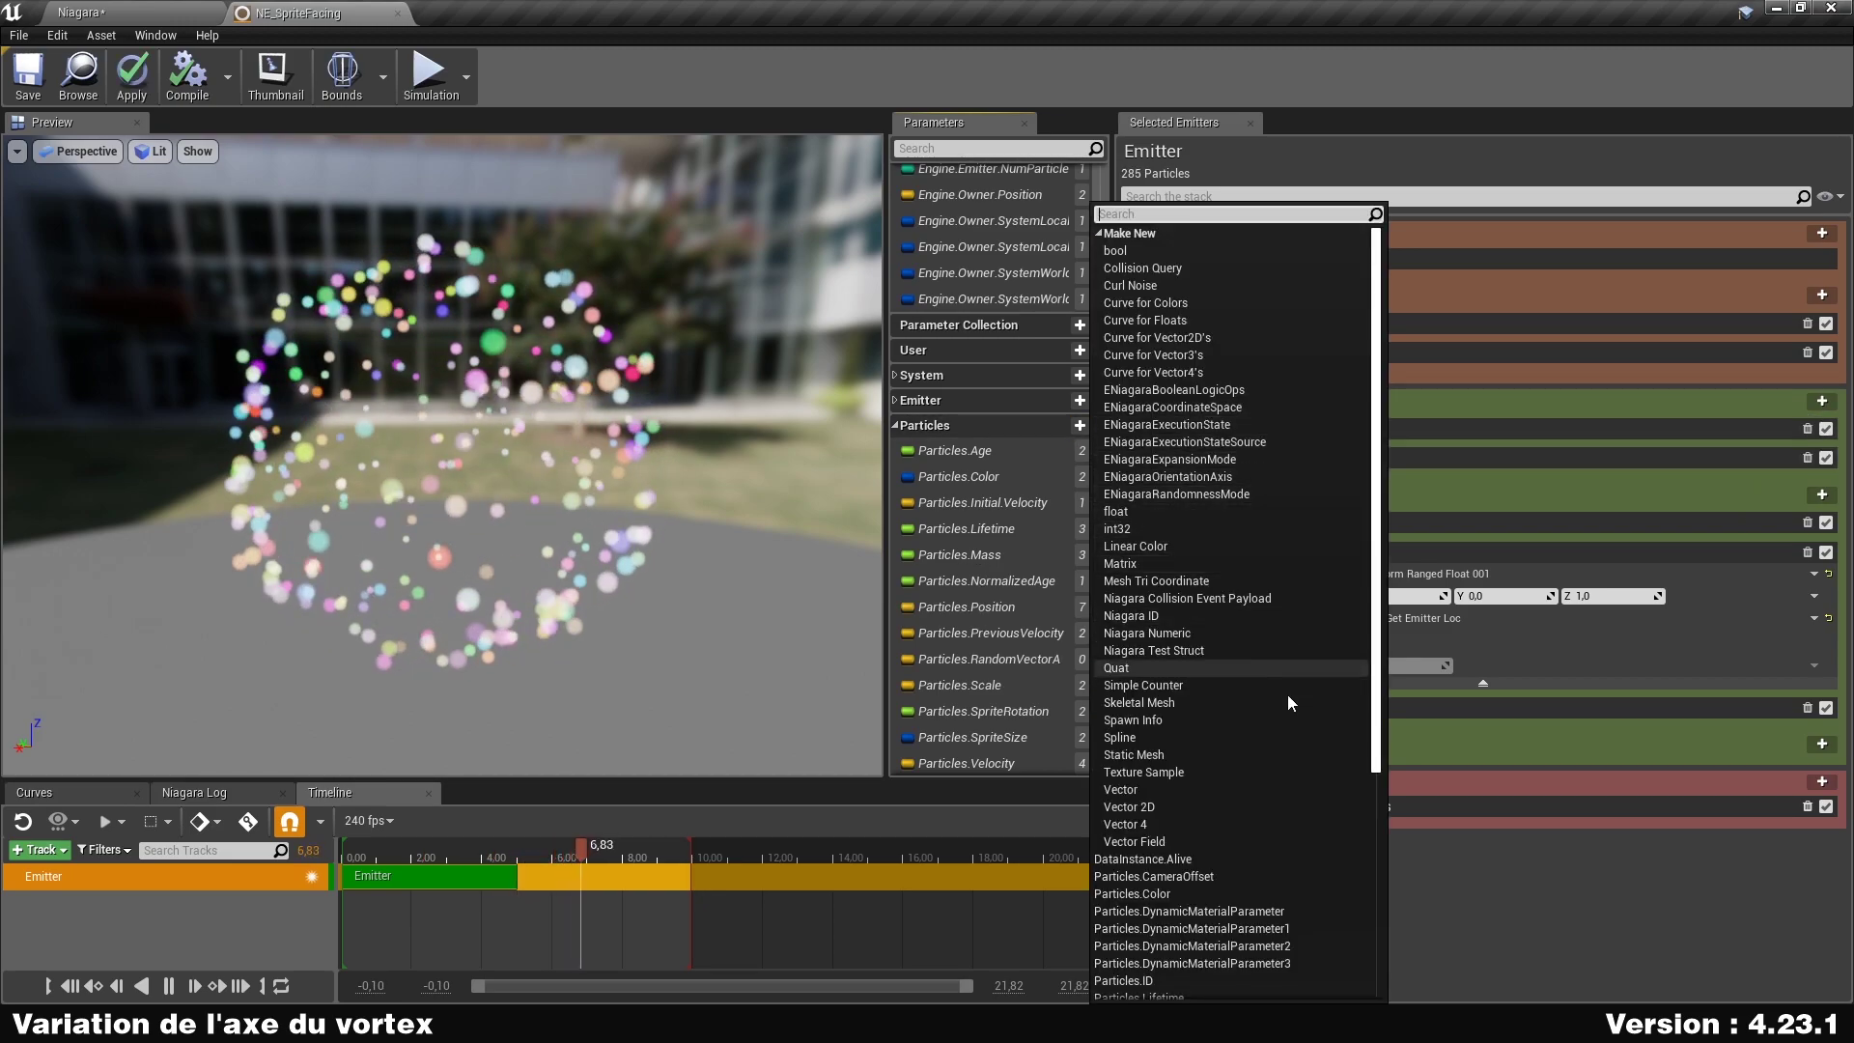
{"action": "left_click", "coordinate": [1210, 790]}
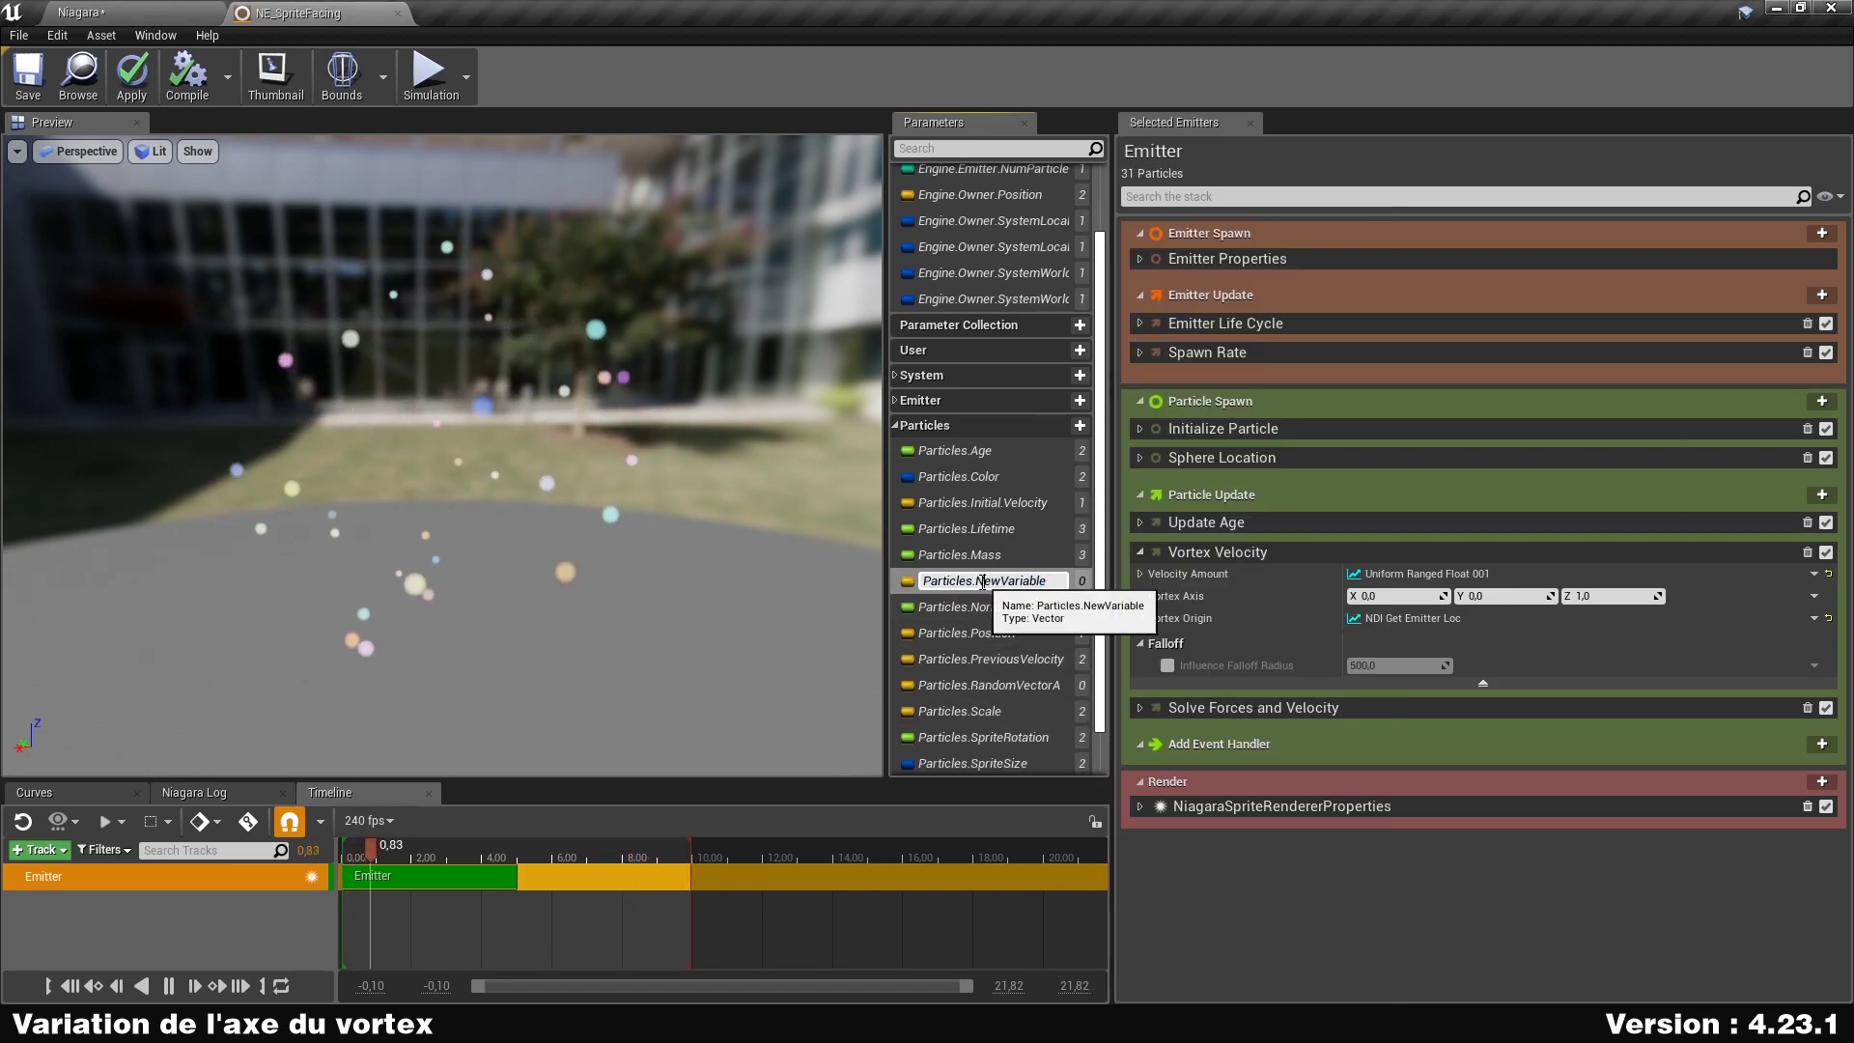
{"action": "type", "text": "Ran"}
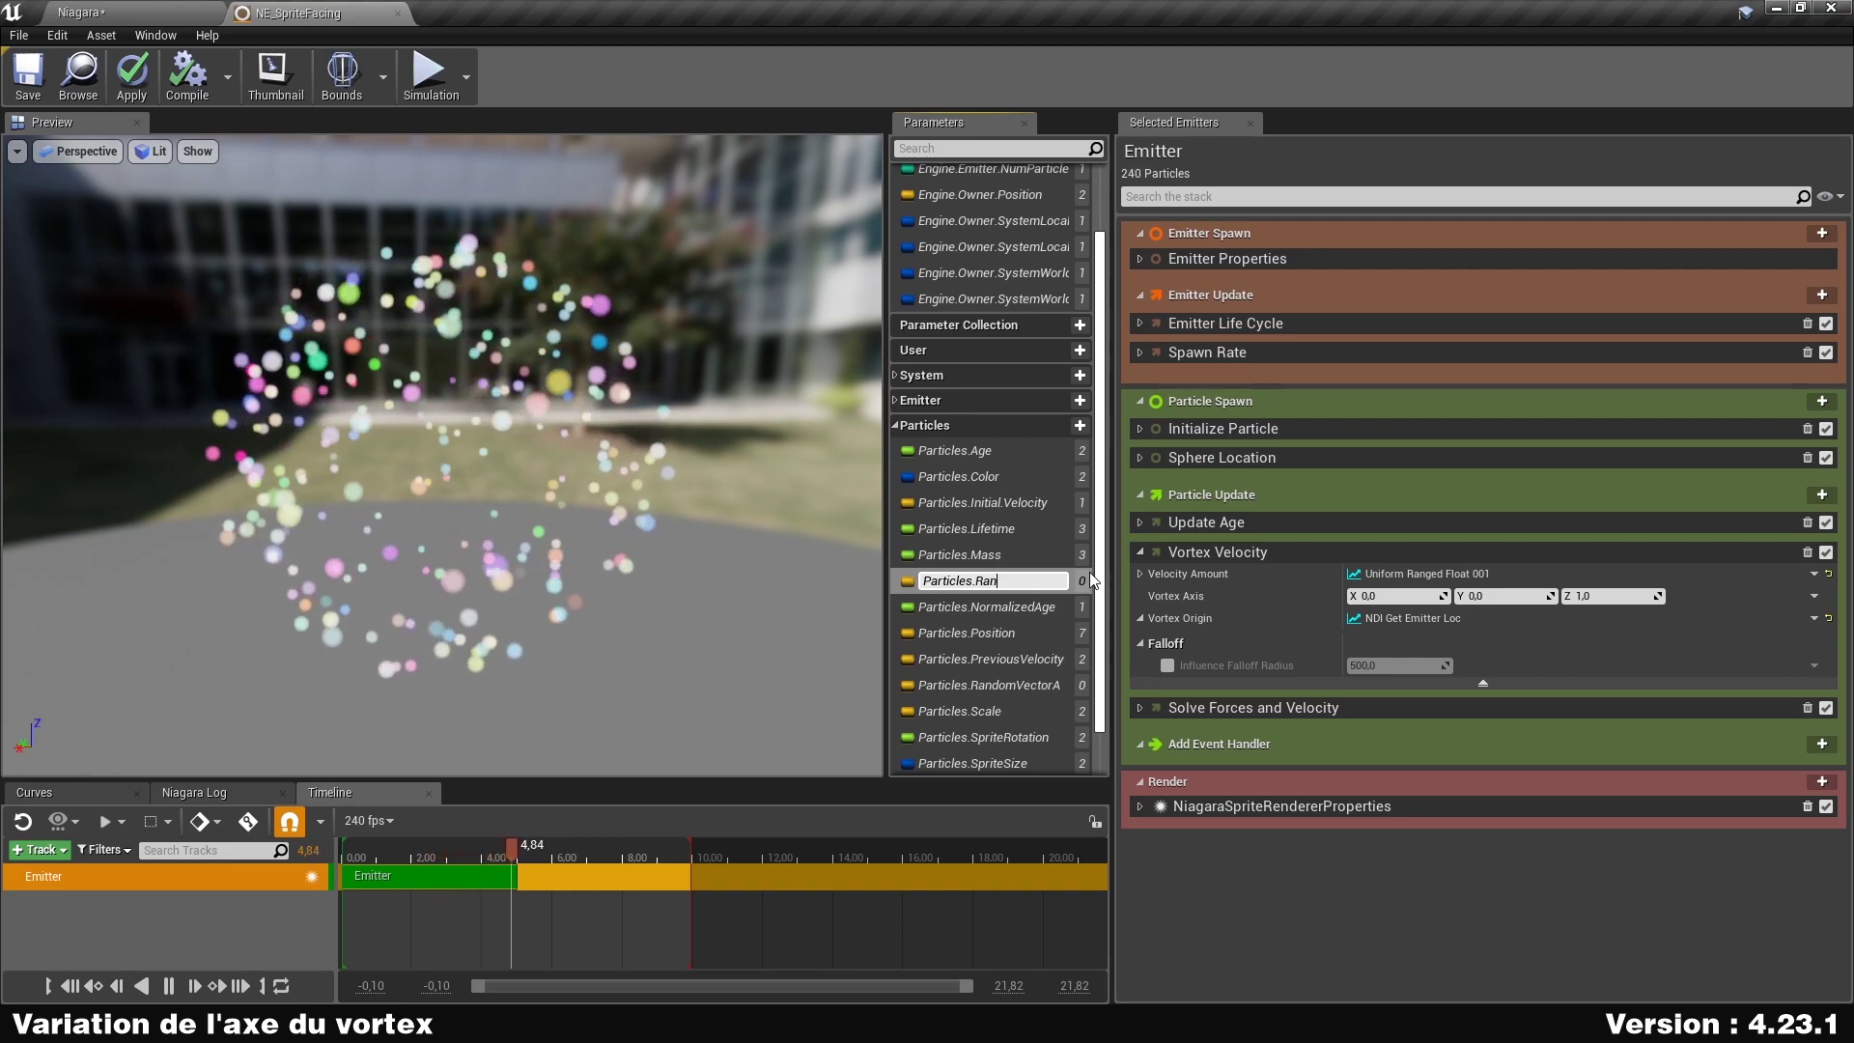
{"action": "type", "text": "domVectorB"}
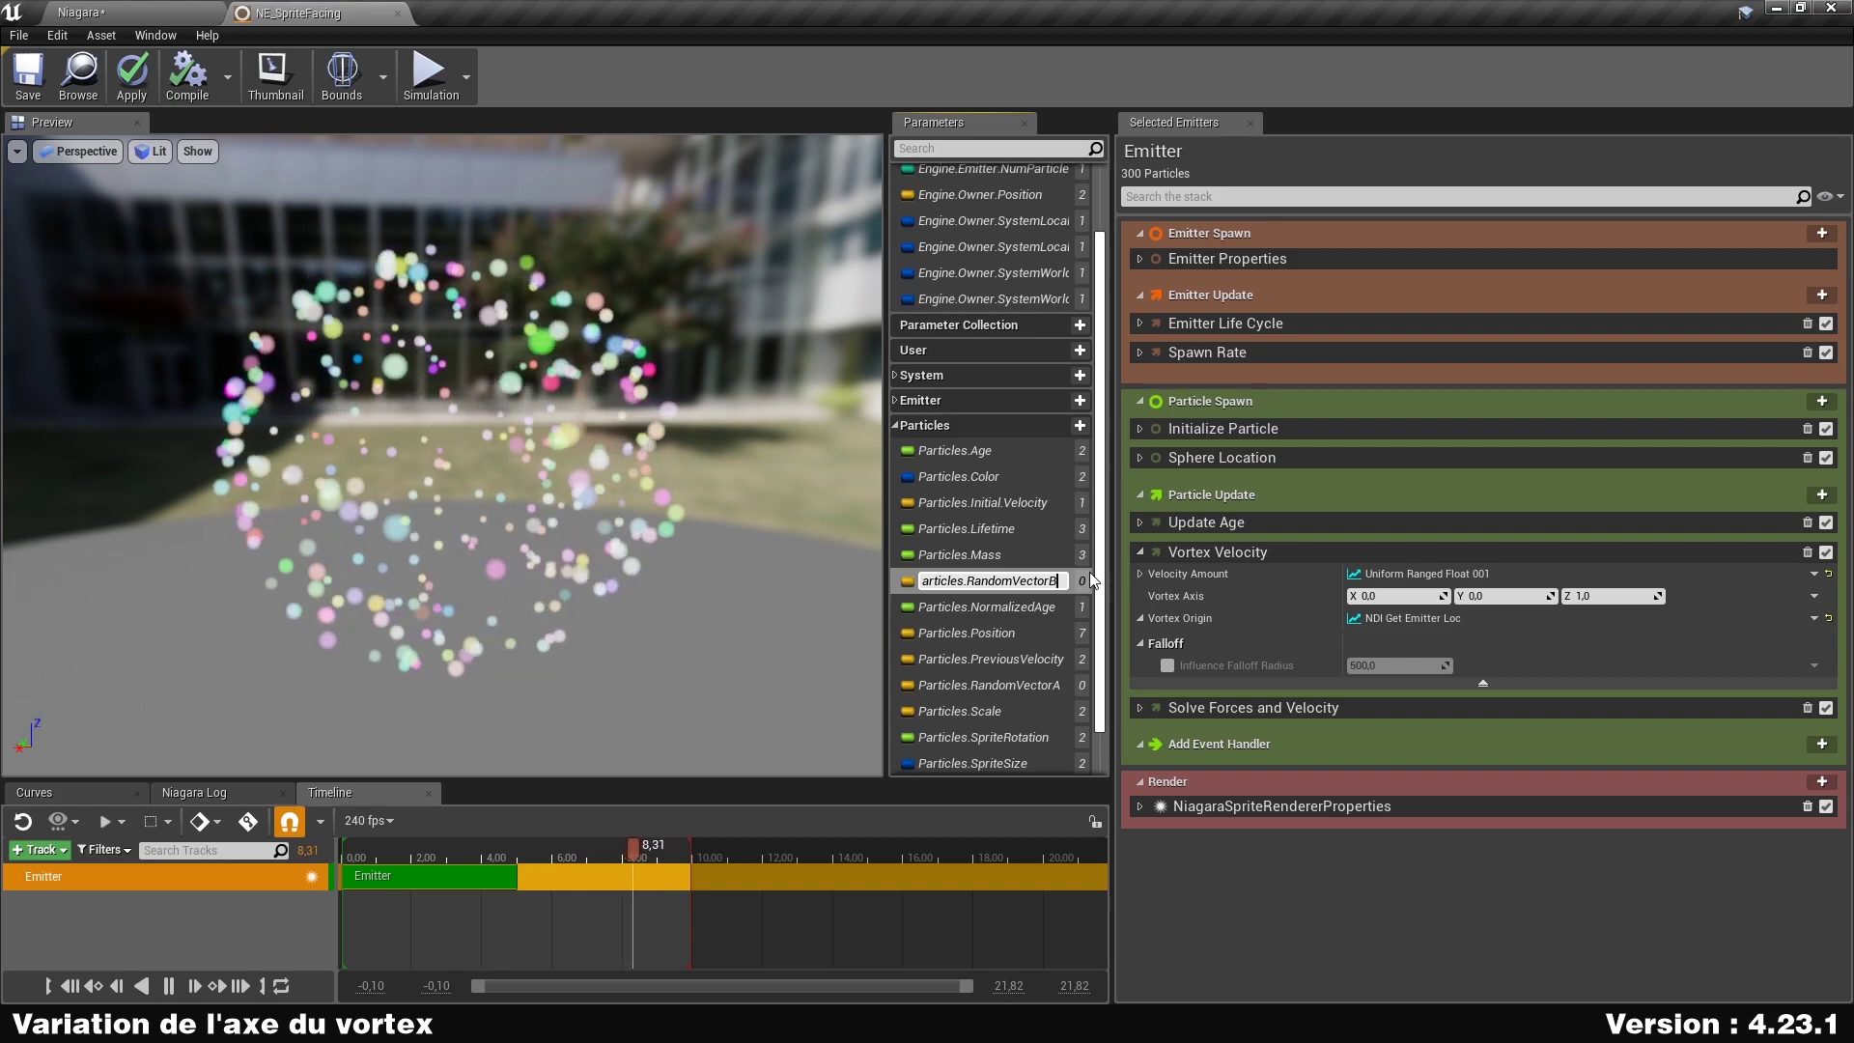
{"action": "key", "text": "Return"}
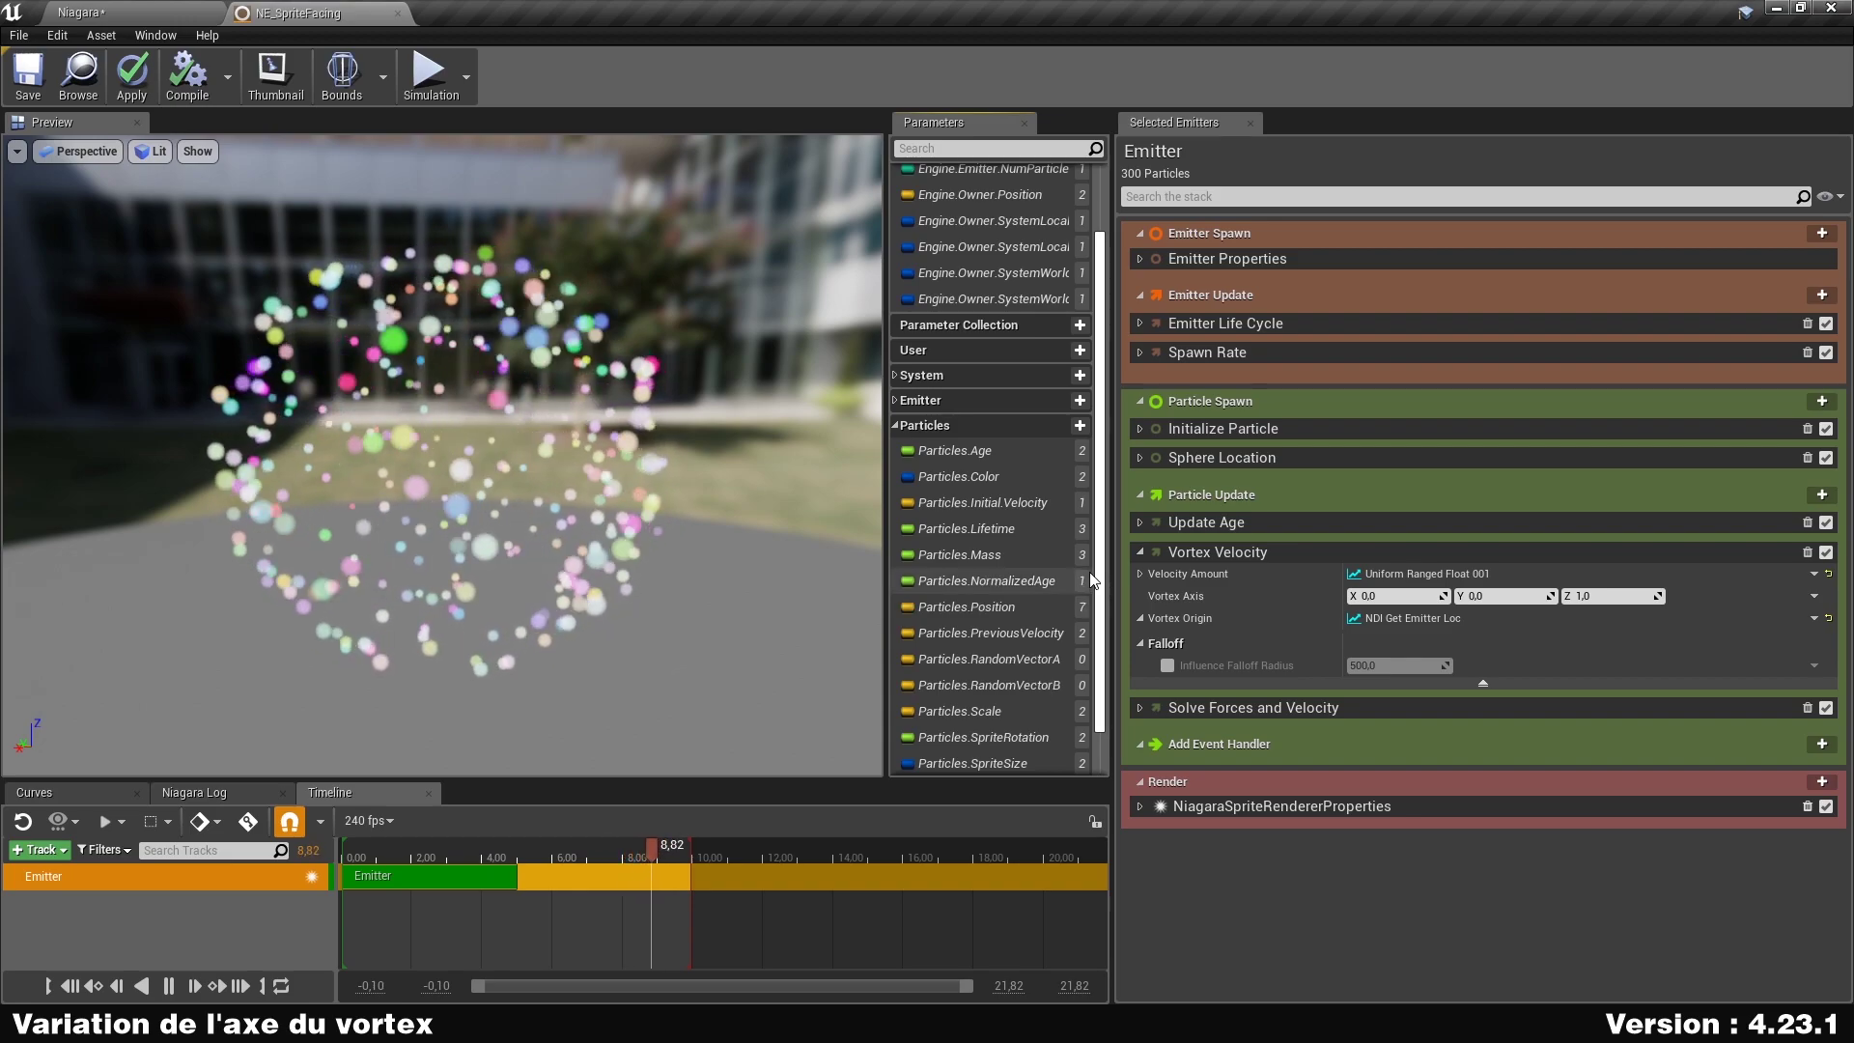
Add a Set Variables module at the start of Particle Spawn containing Particles.RandomVectorA and Particles.RandomVectorB.
{"action": "scroll", "coordinate": [958, 593], "scroll_direction": "down", "scroll_amount": 1}
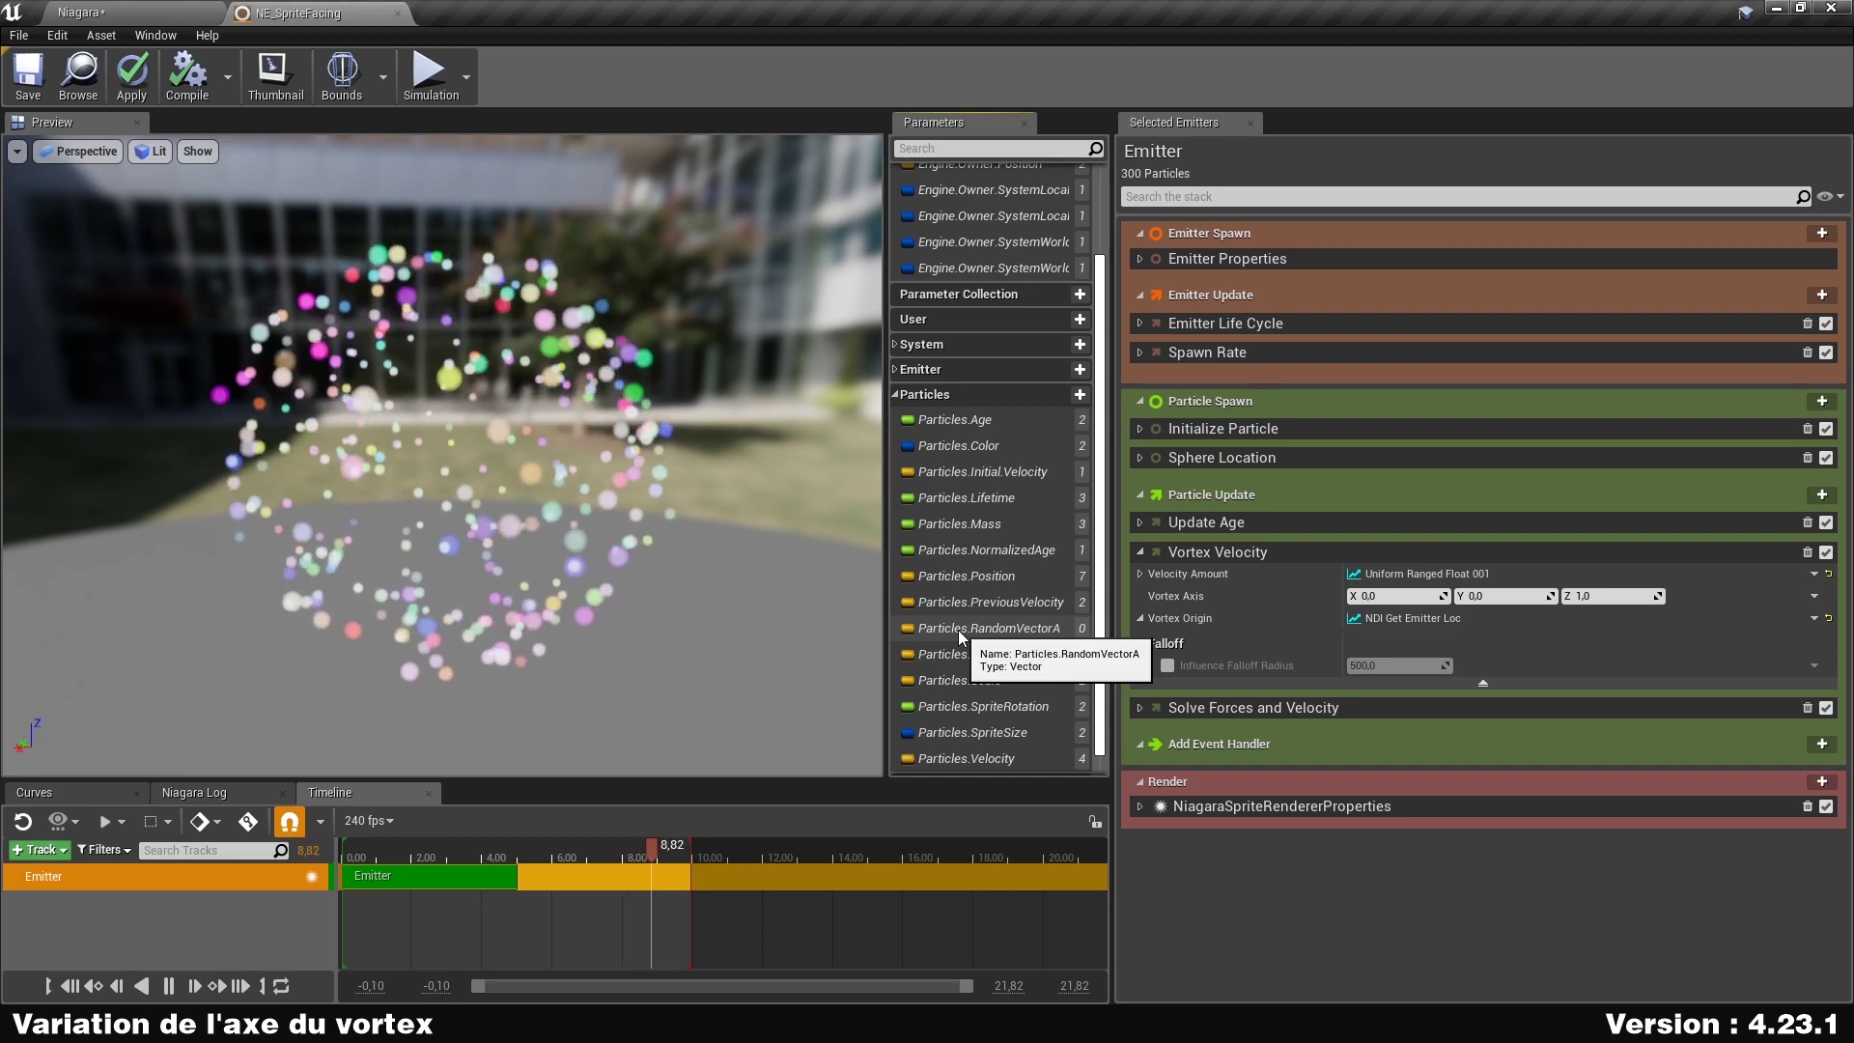
{"action": "left_click_drag", "start_coordinate": [961, 629], "coordinate": [1221, 415]}
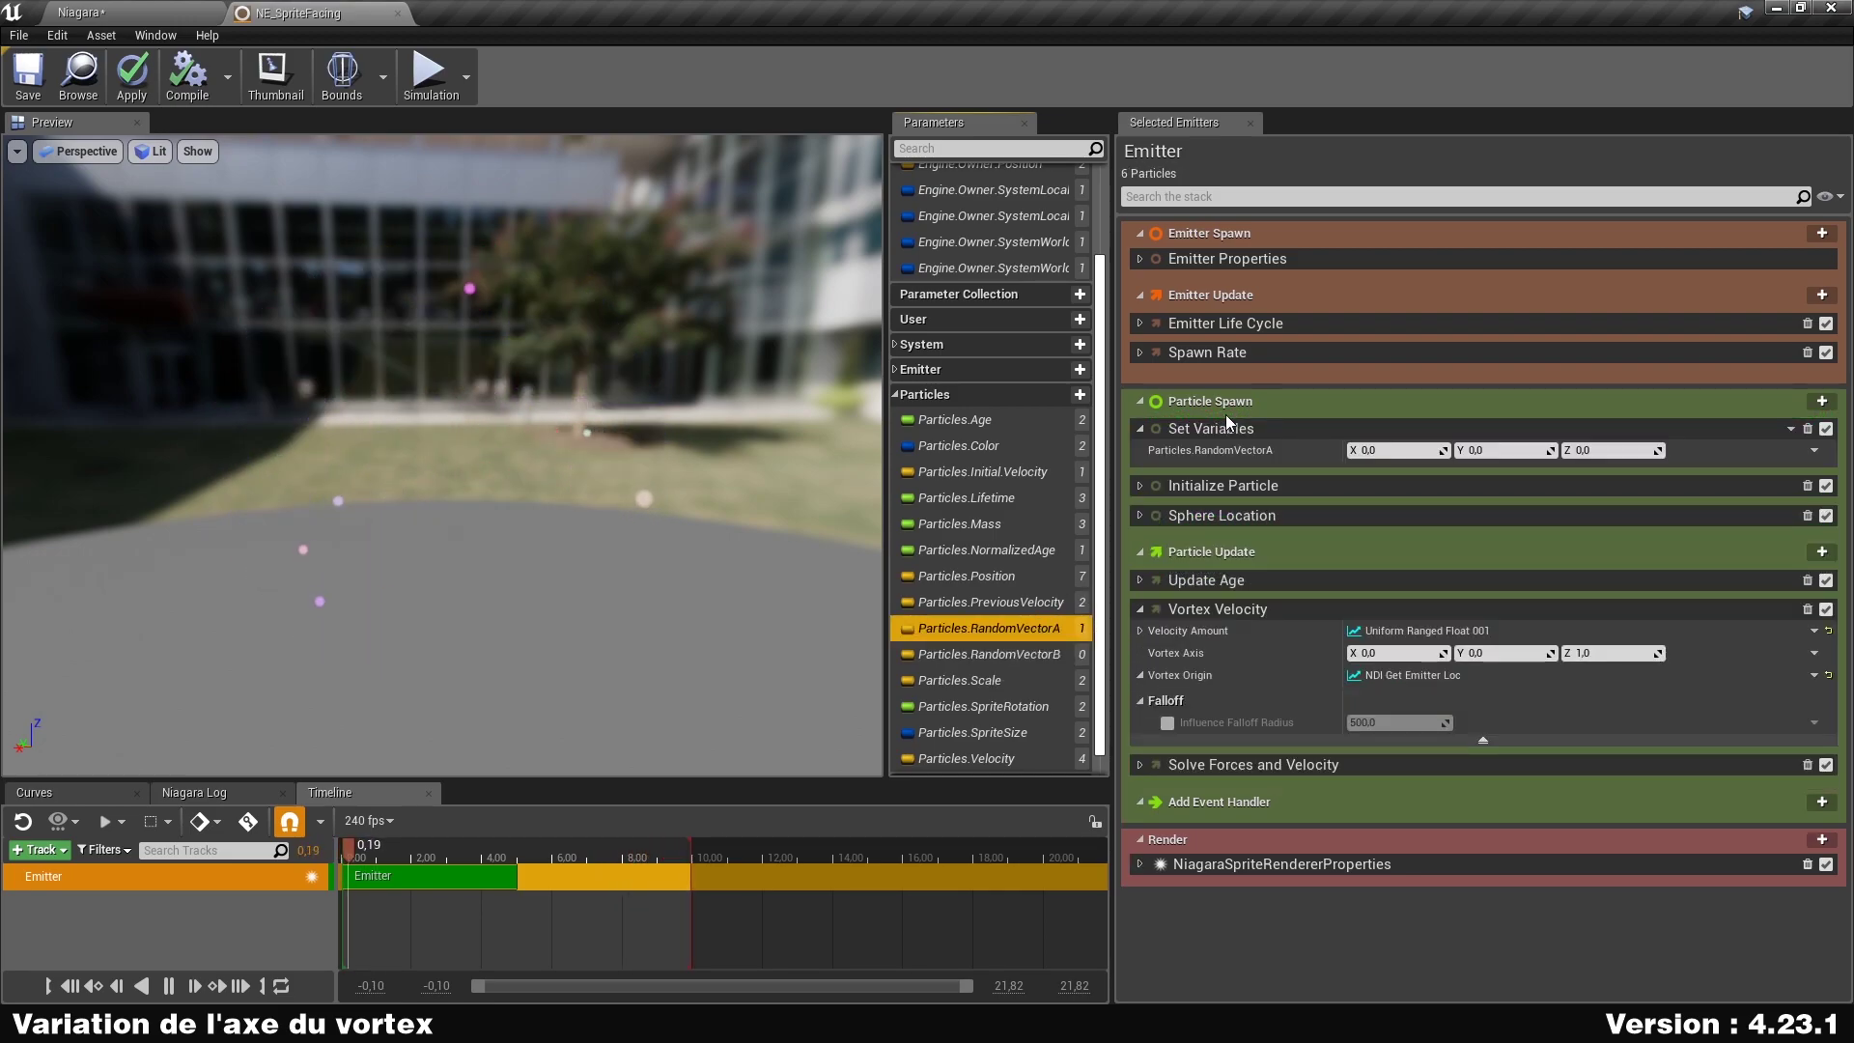
{"action": "left_click", "coordinate": [1791, 429]}
{"action": "mouse_move", "coordinate": [1779, 449]}
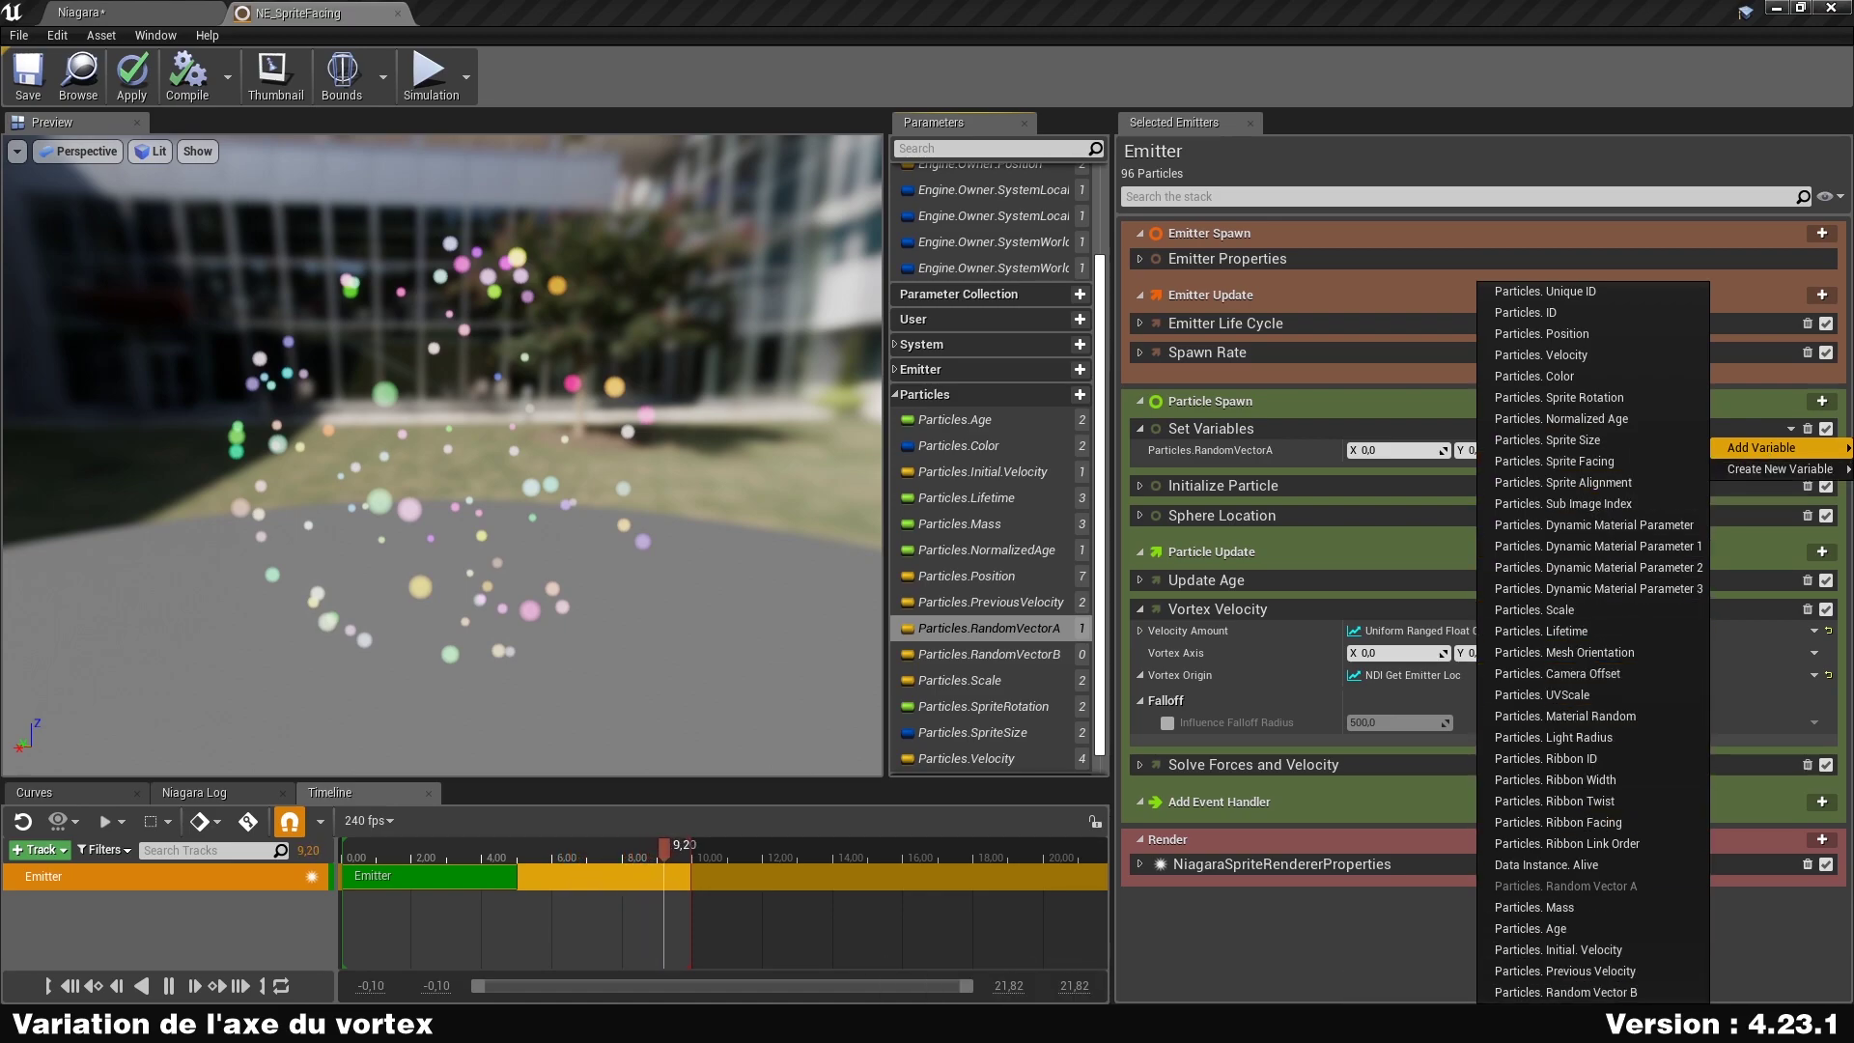
{"action": "left_click", "coordinate": [1628, 996]}
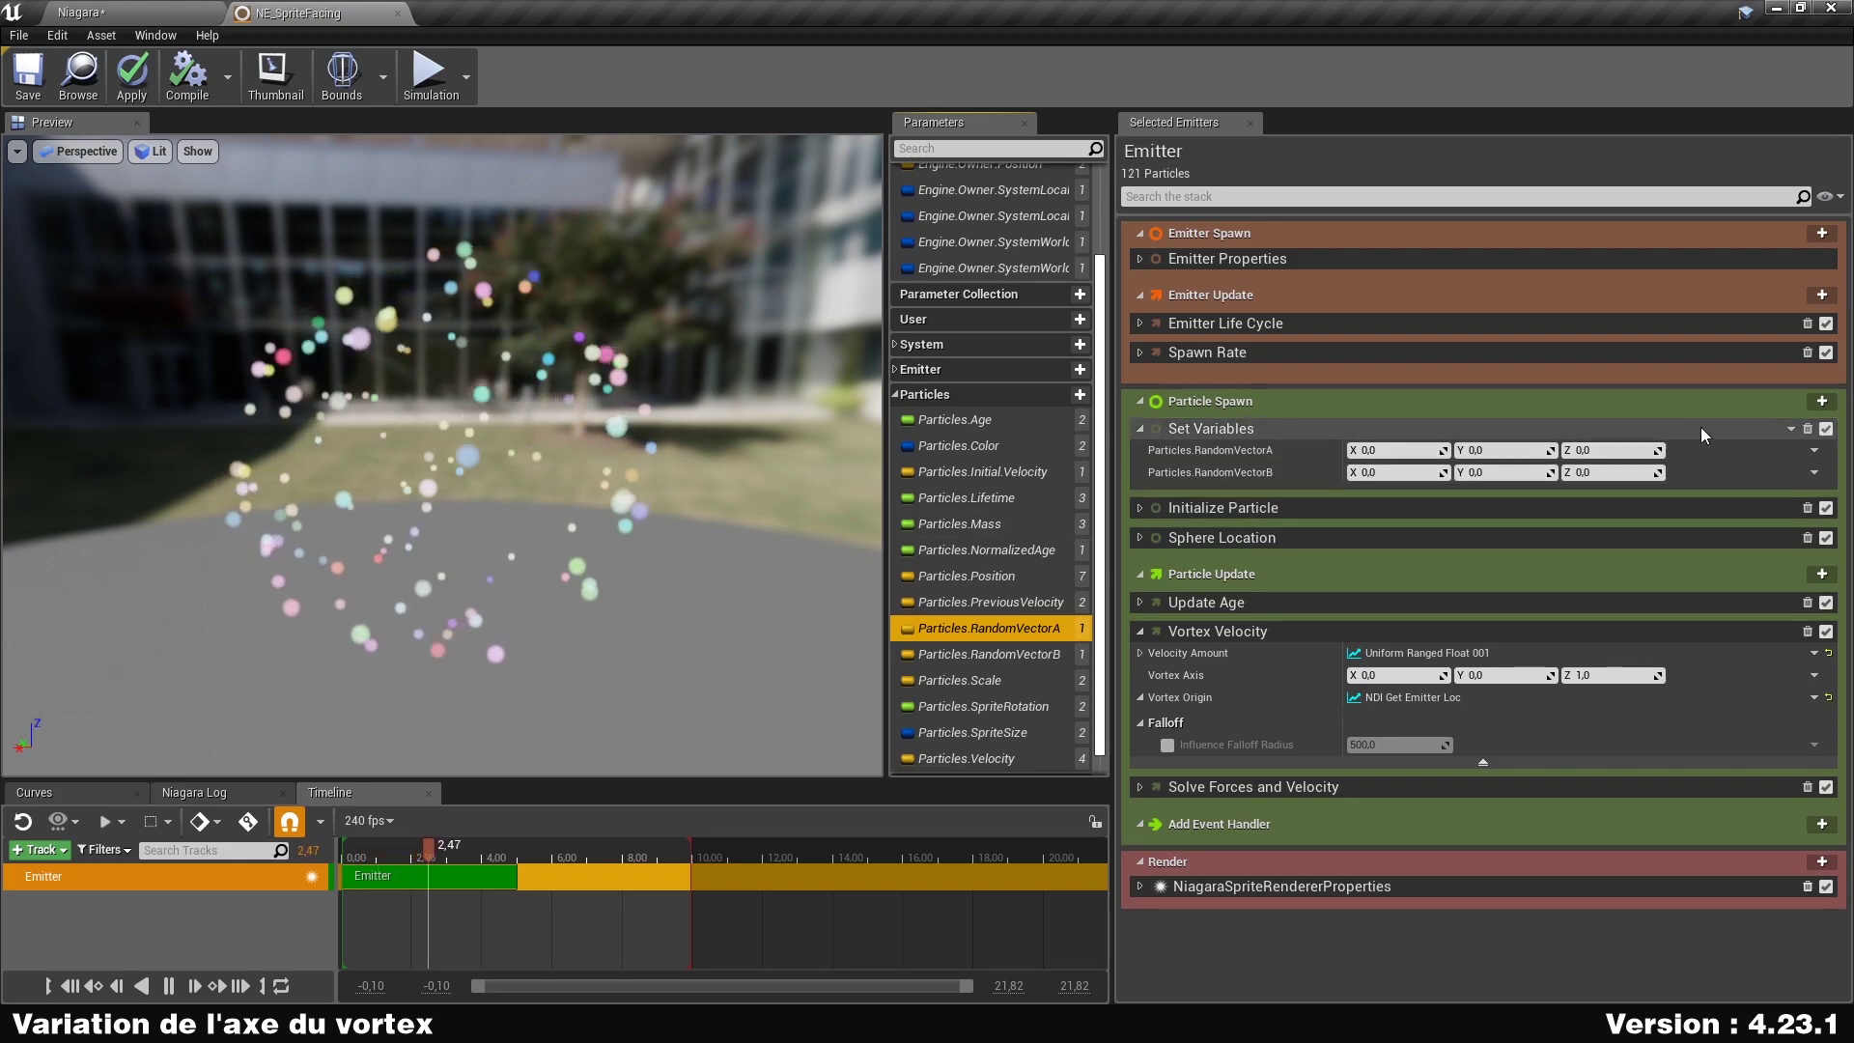
Set both RandomVectorA and RandomVectorB to the Random Vector dynamic input in Set Variables, and collapse their sub-inputs.
{"action": "left_click", "coordinate": [1812, 450]}
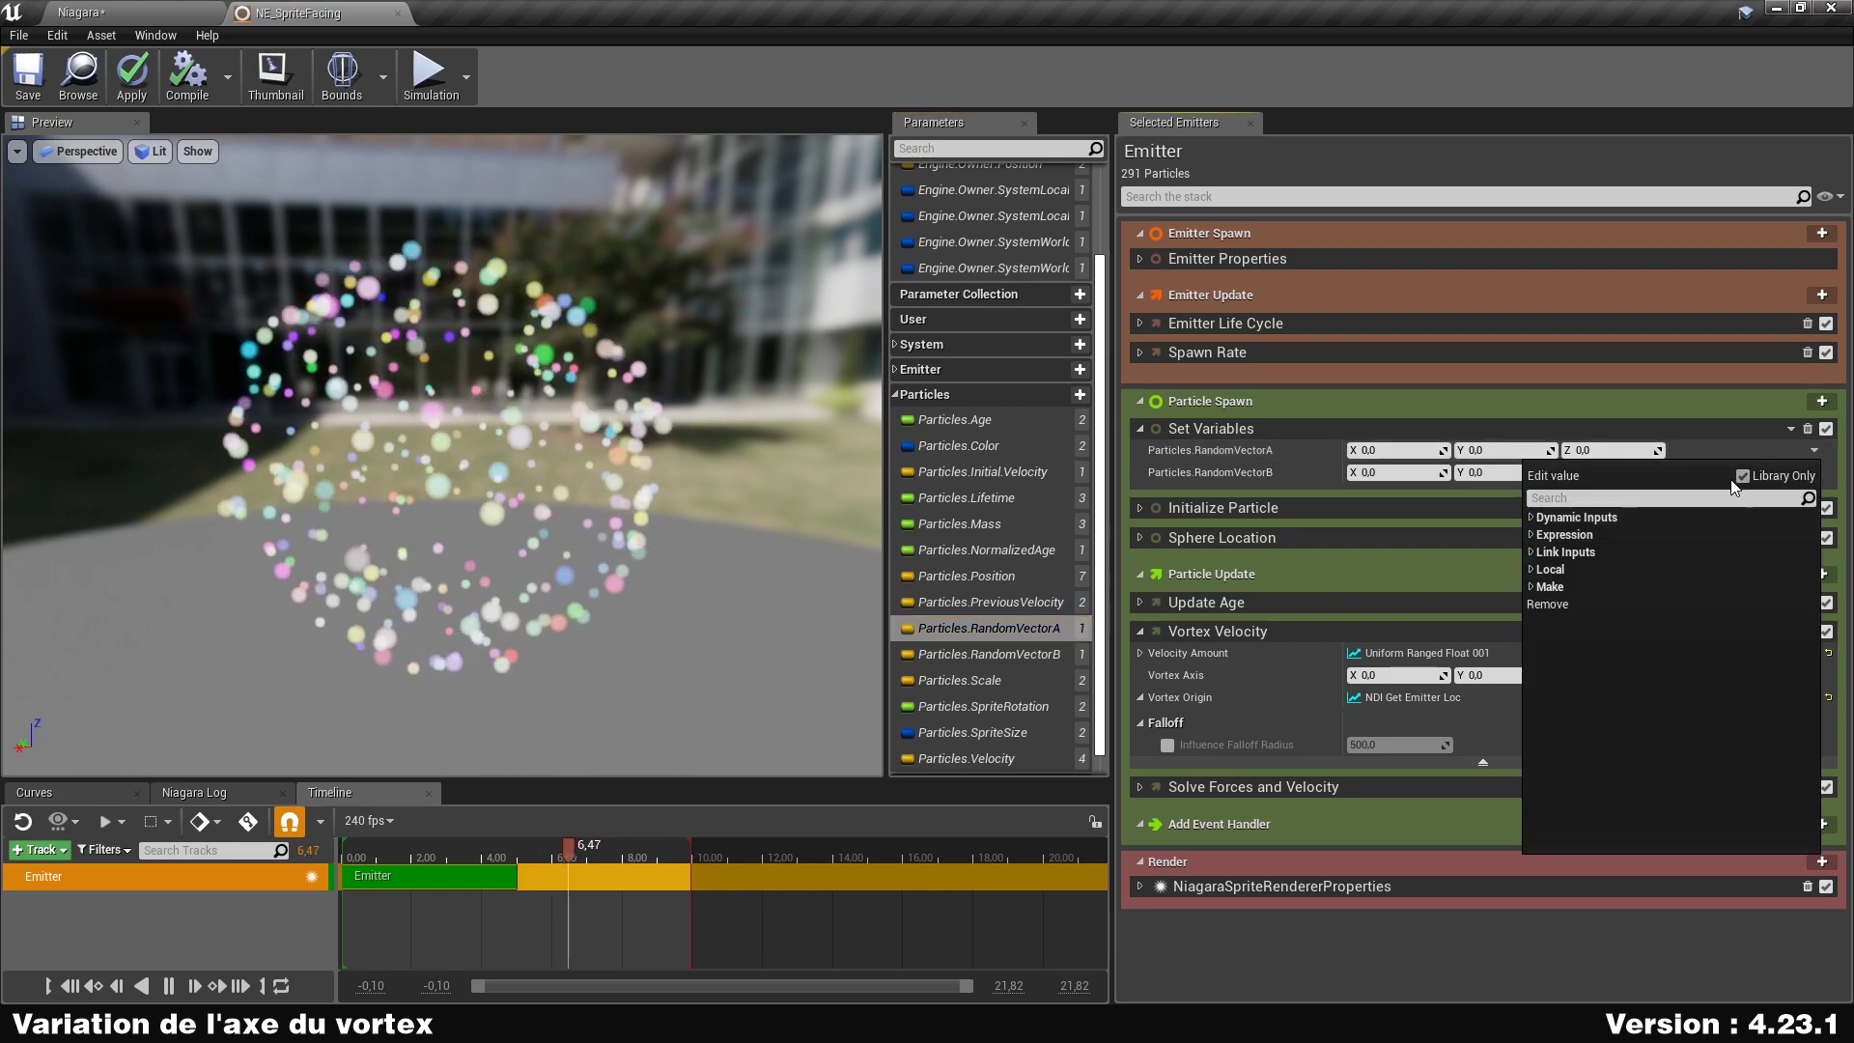
{"action": "type", "text": "random"}
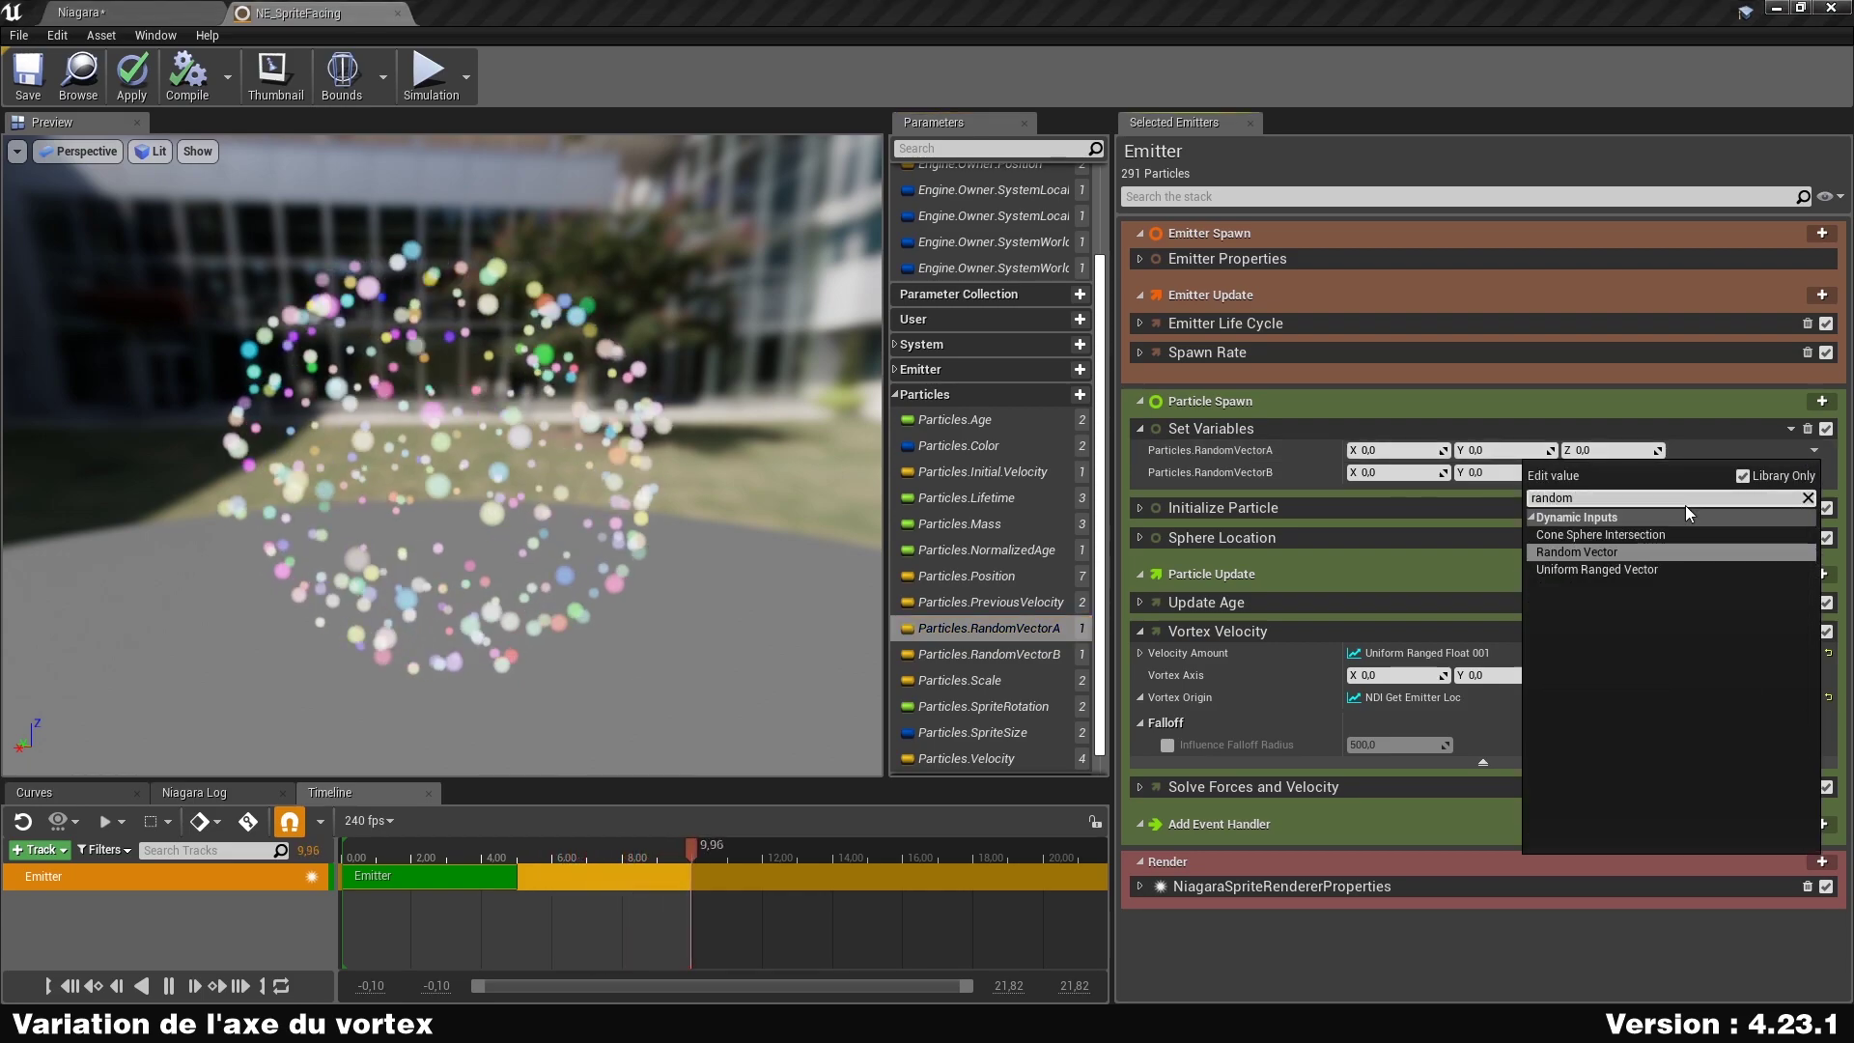
{"action": "key", "text": "Return"}
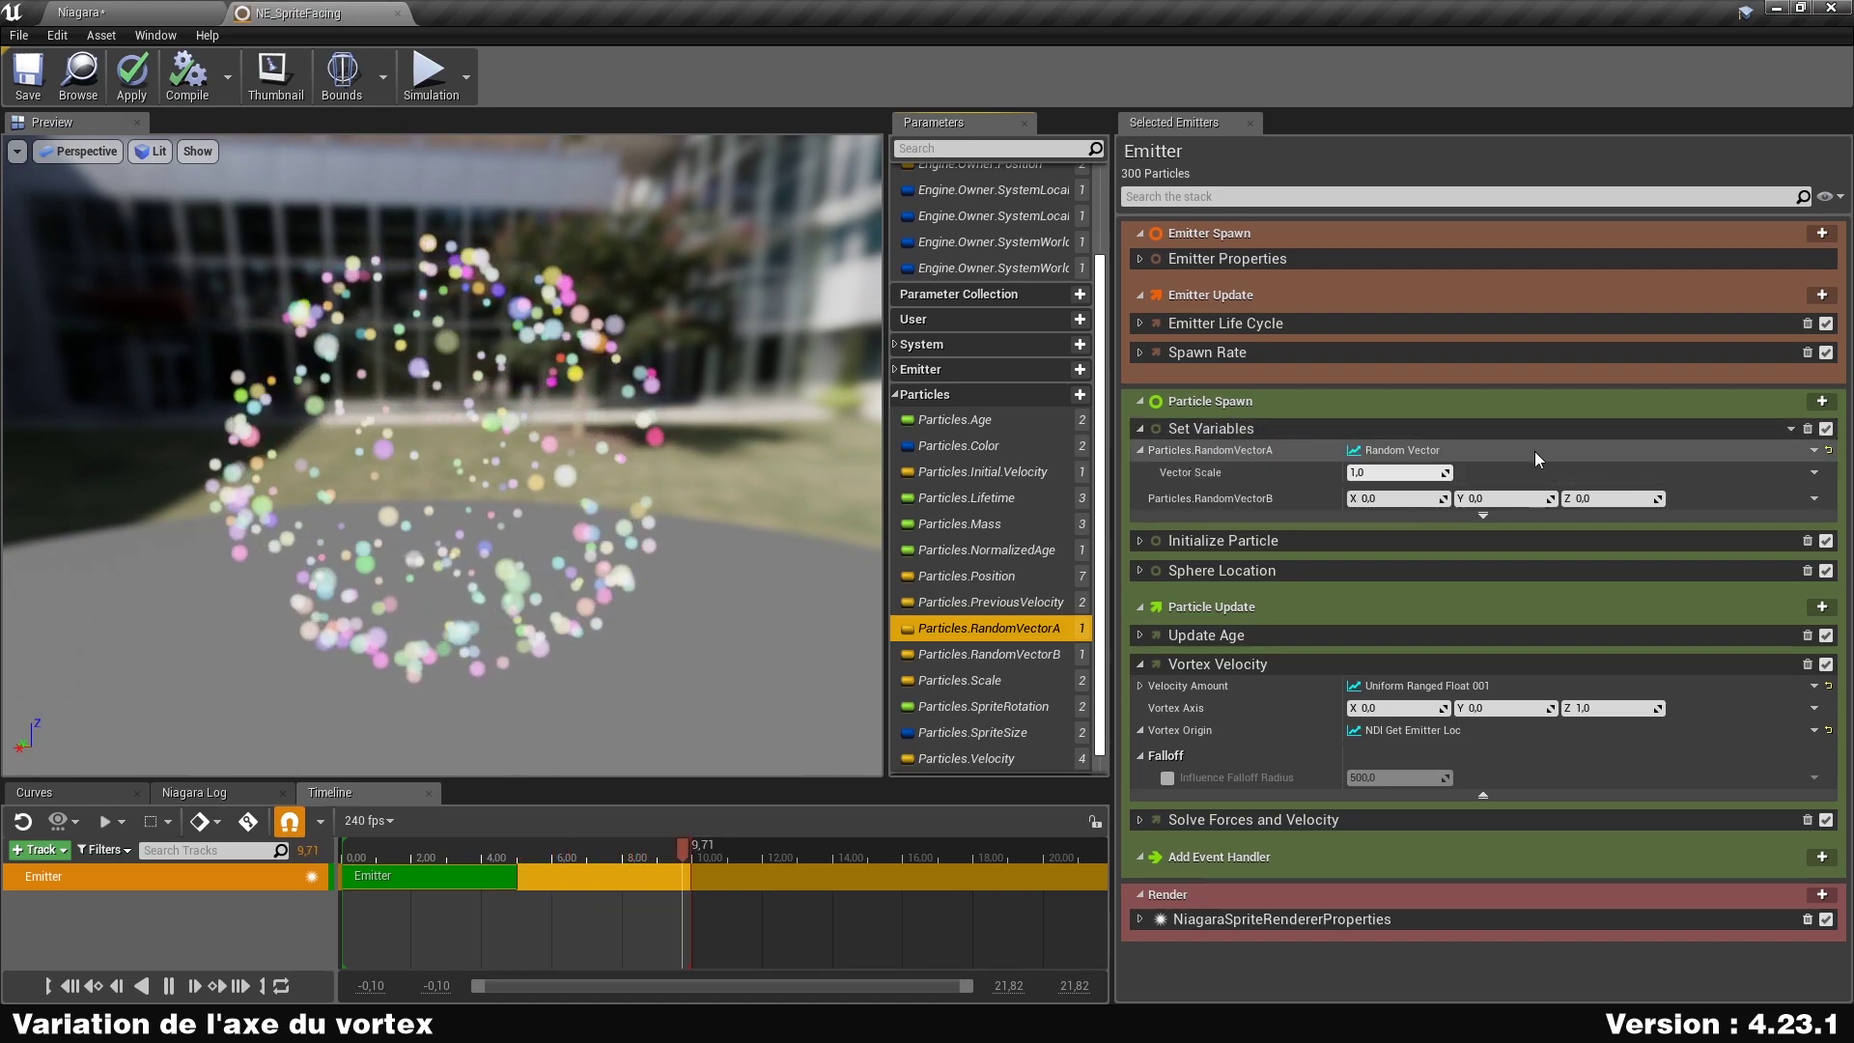
{"action": "left_click", "coordinate": [1814, 498]}
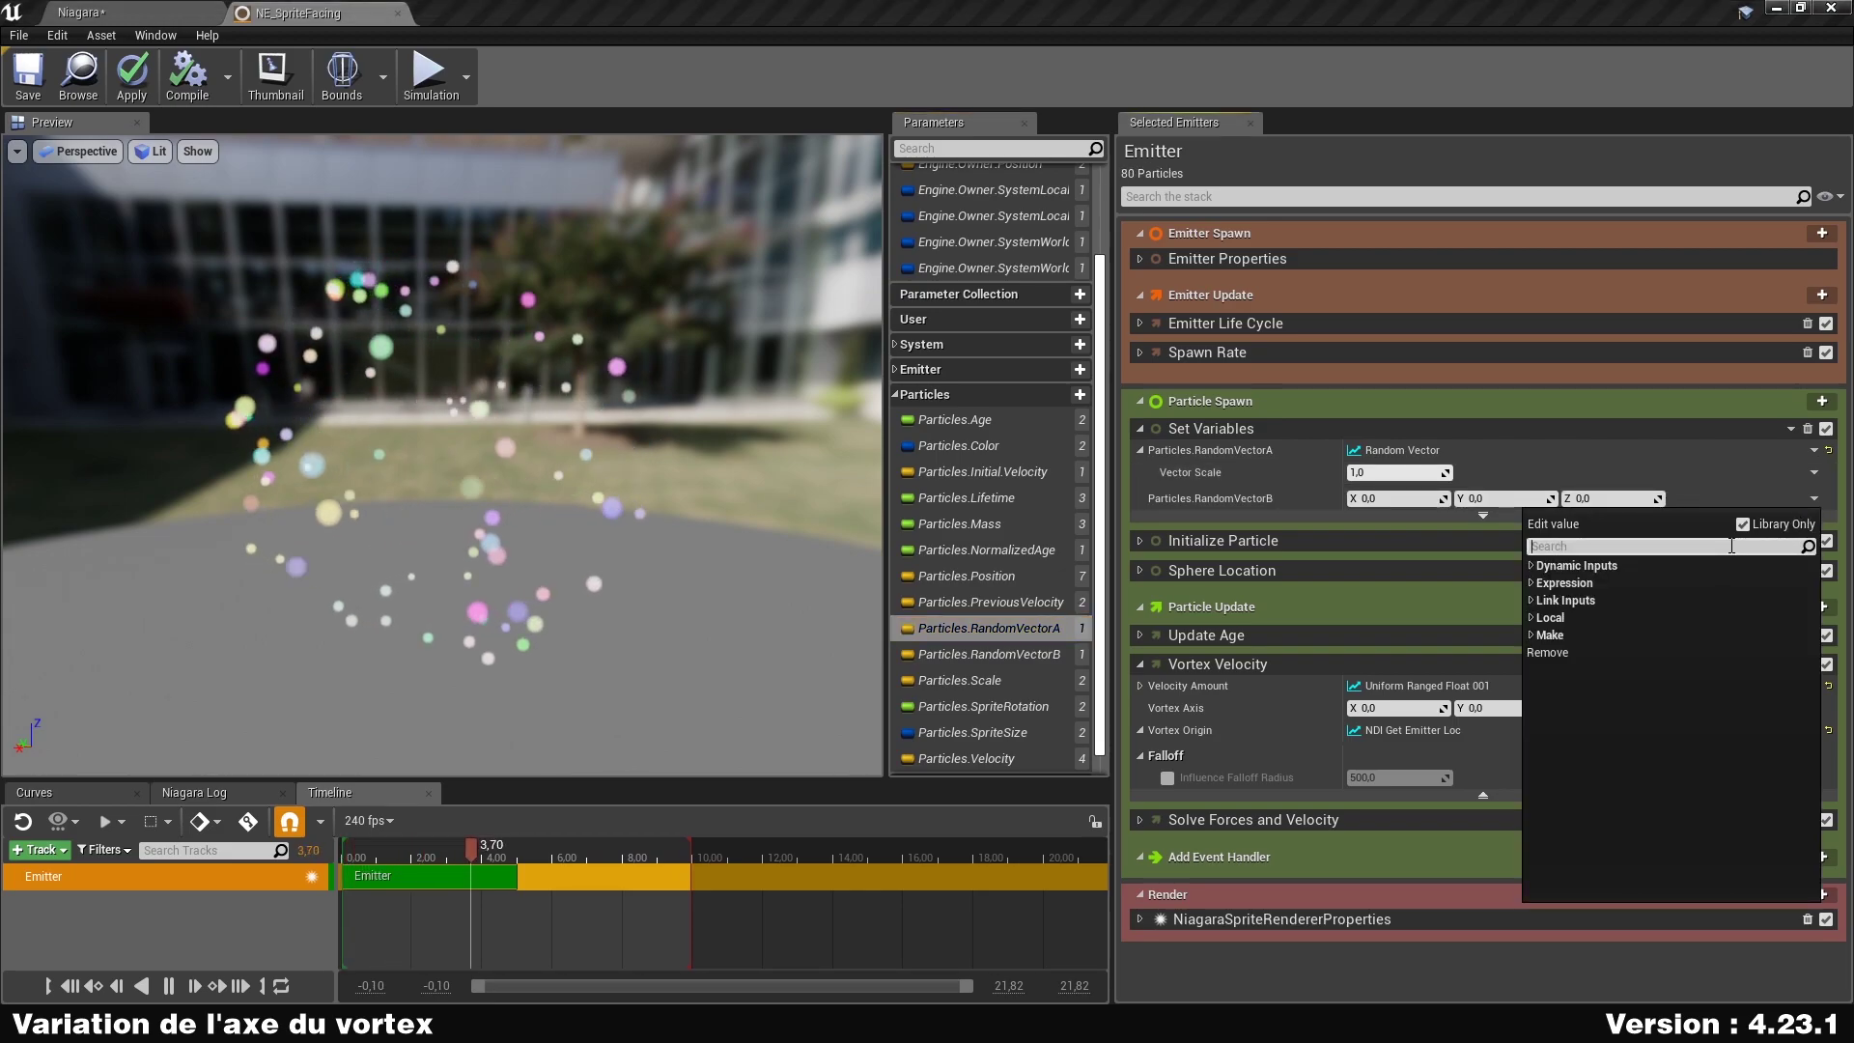
{"action": "type", "text": "randomvec"}
{"action": "key", "text": "Return"}
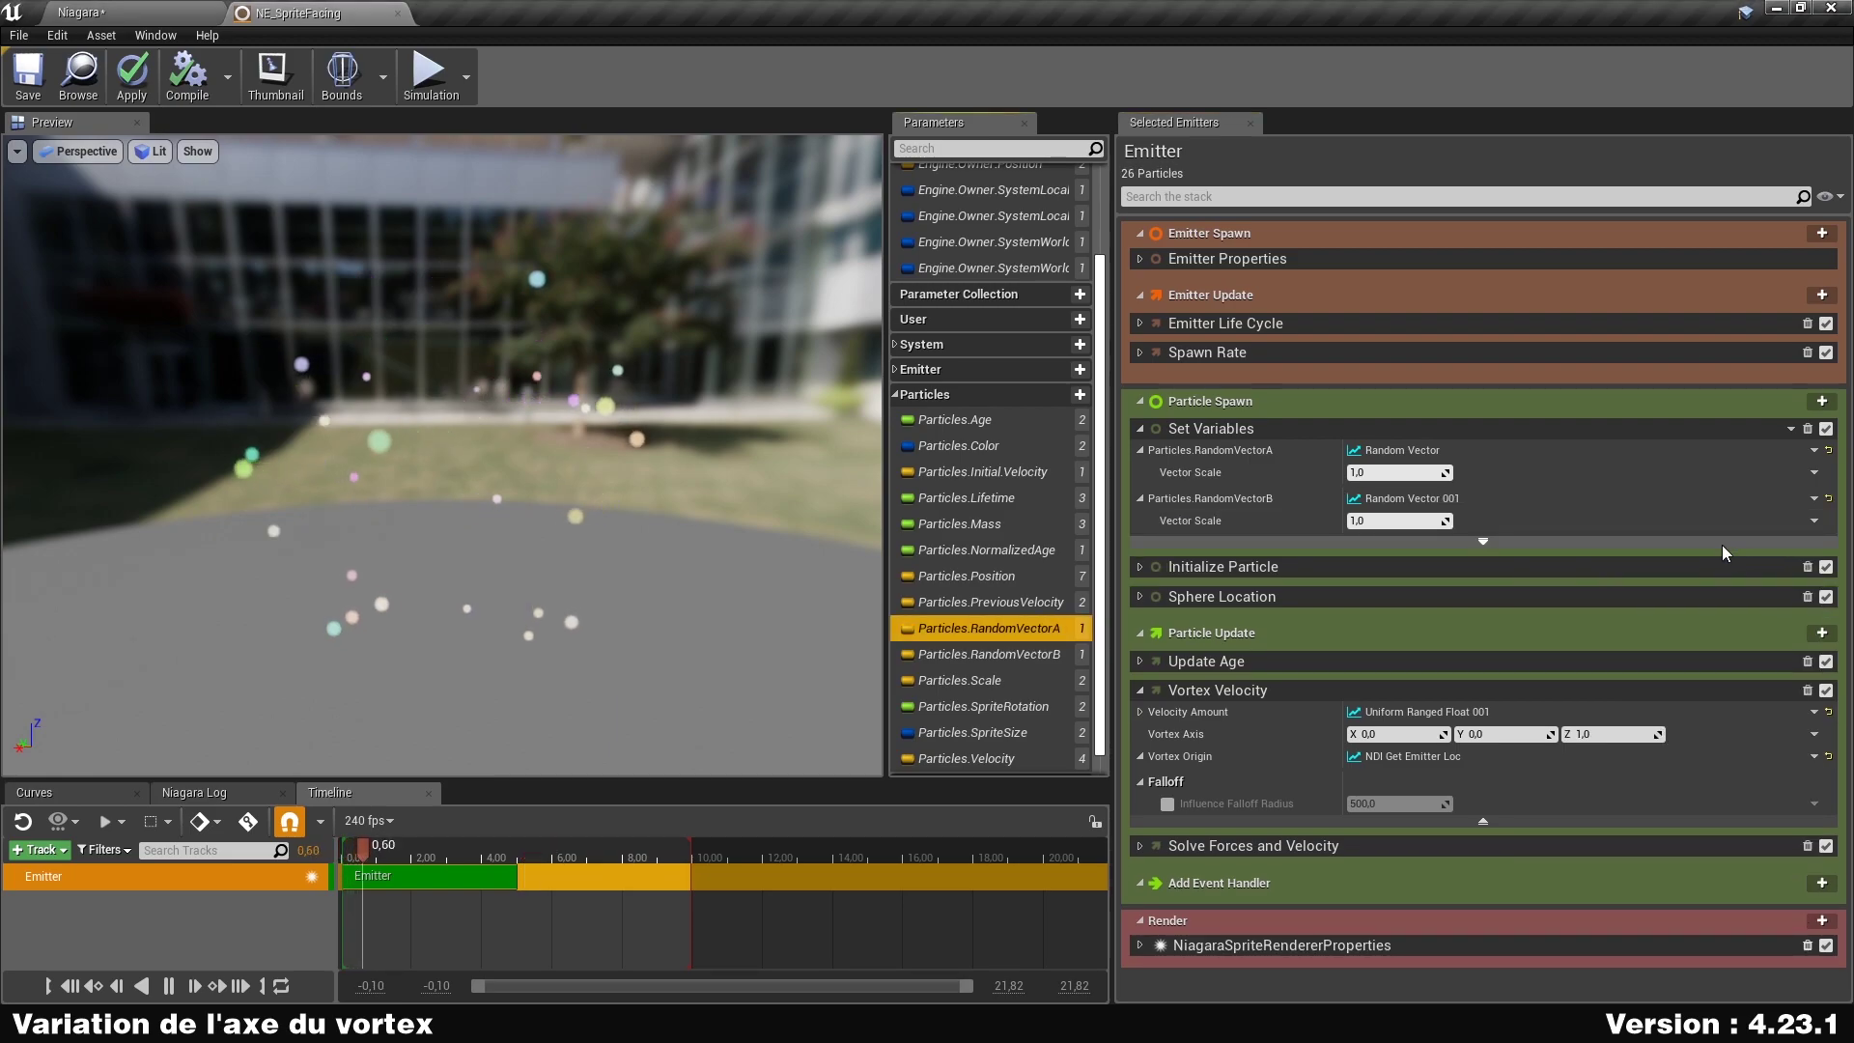
{"action": "left_click", "coordinate": [1140, 499]}
{"action": "left_click", "coordinate": [1144, 454]}
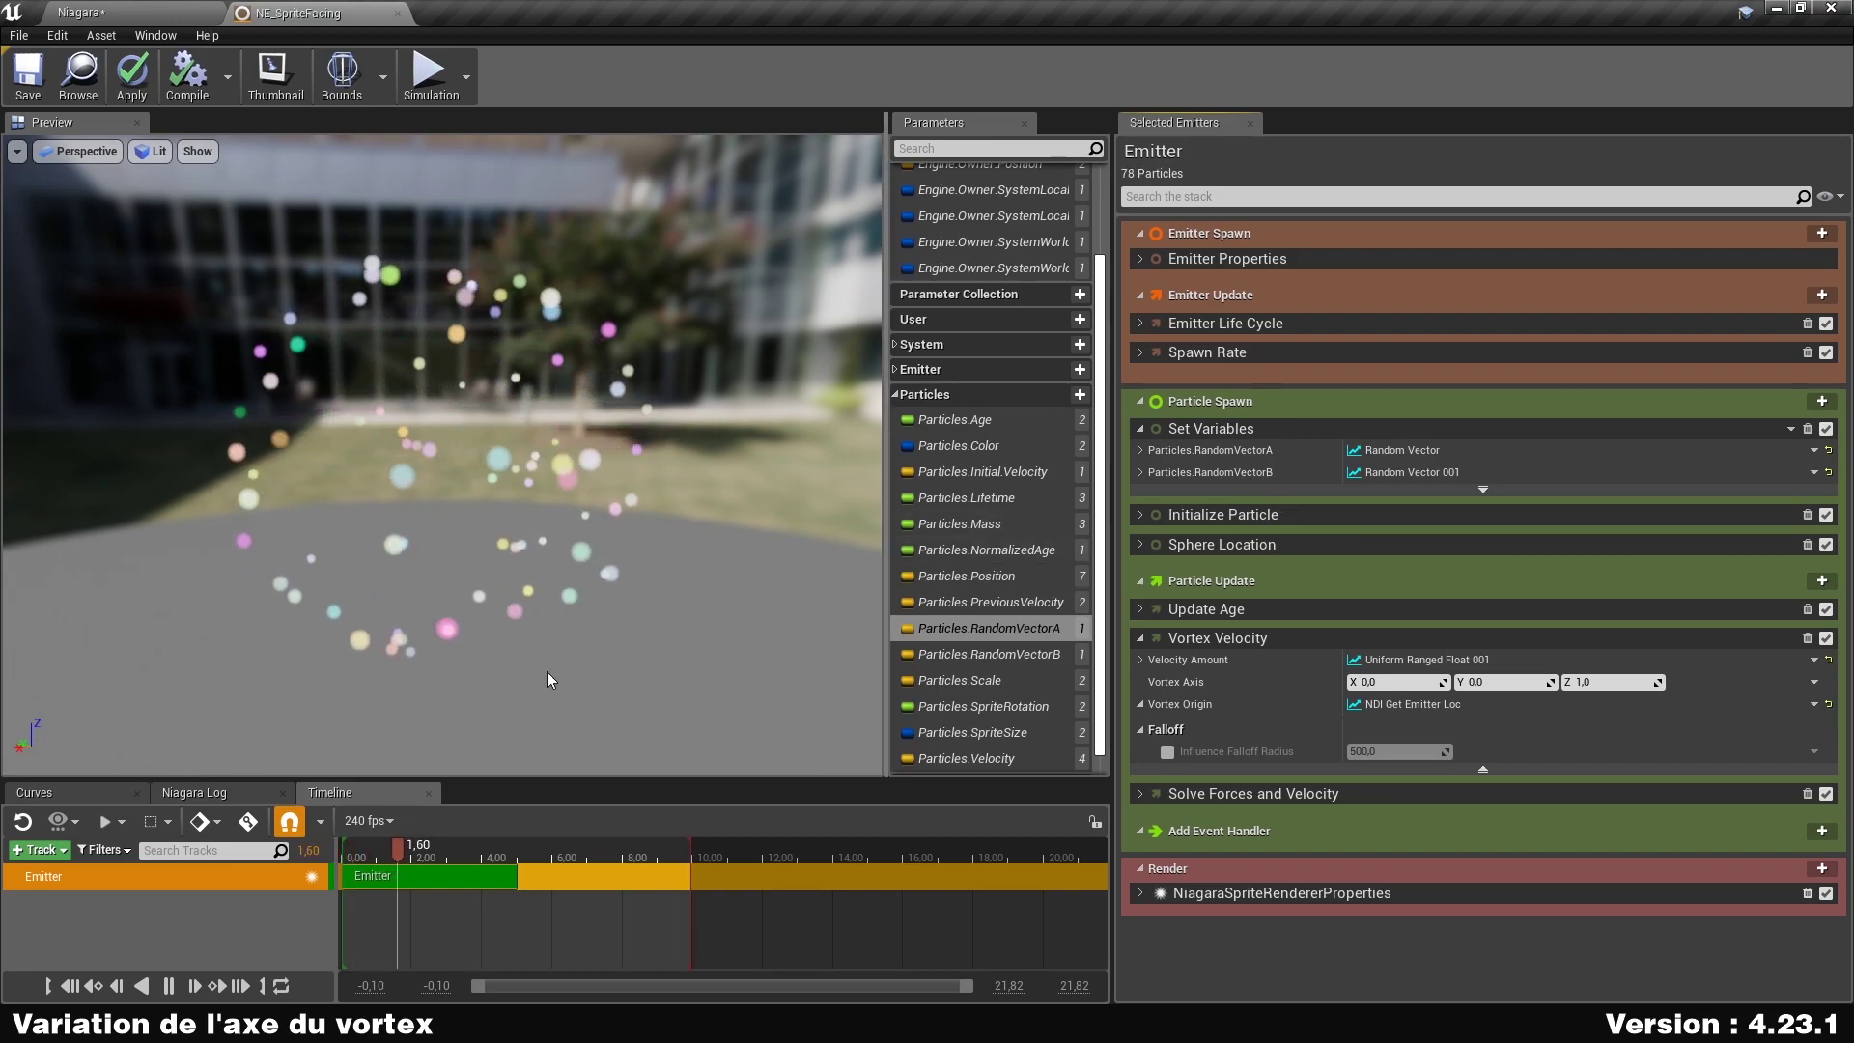
Create a Vector particle parameter named Particles.VortexMovingAxis.
{"action": "scroll", "coordinate": [1050, 439], "scroll_direction": "down", "scroll_amount": 1}
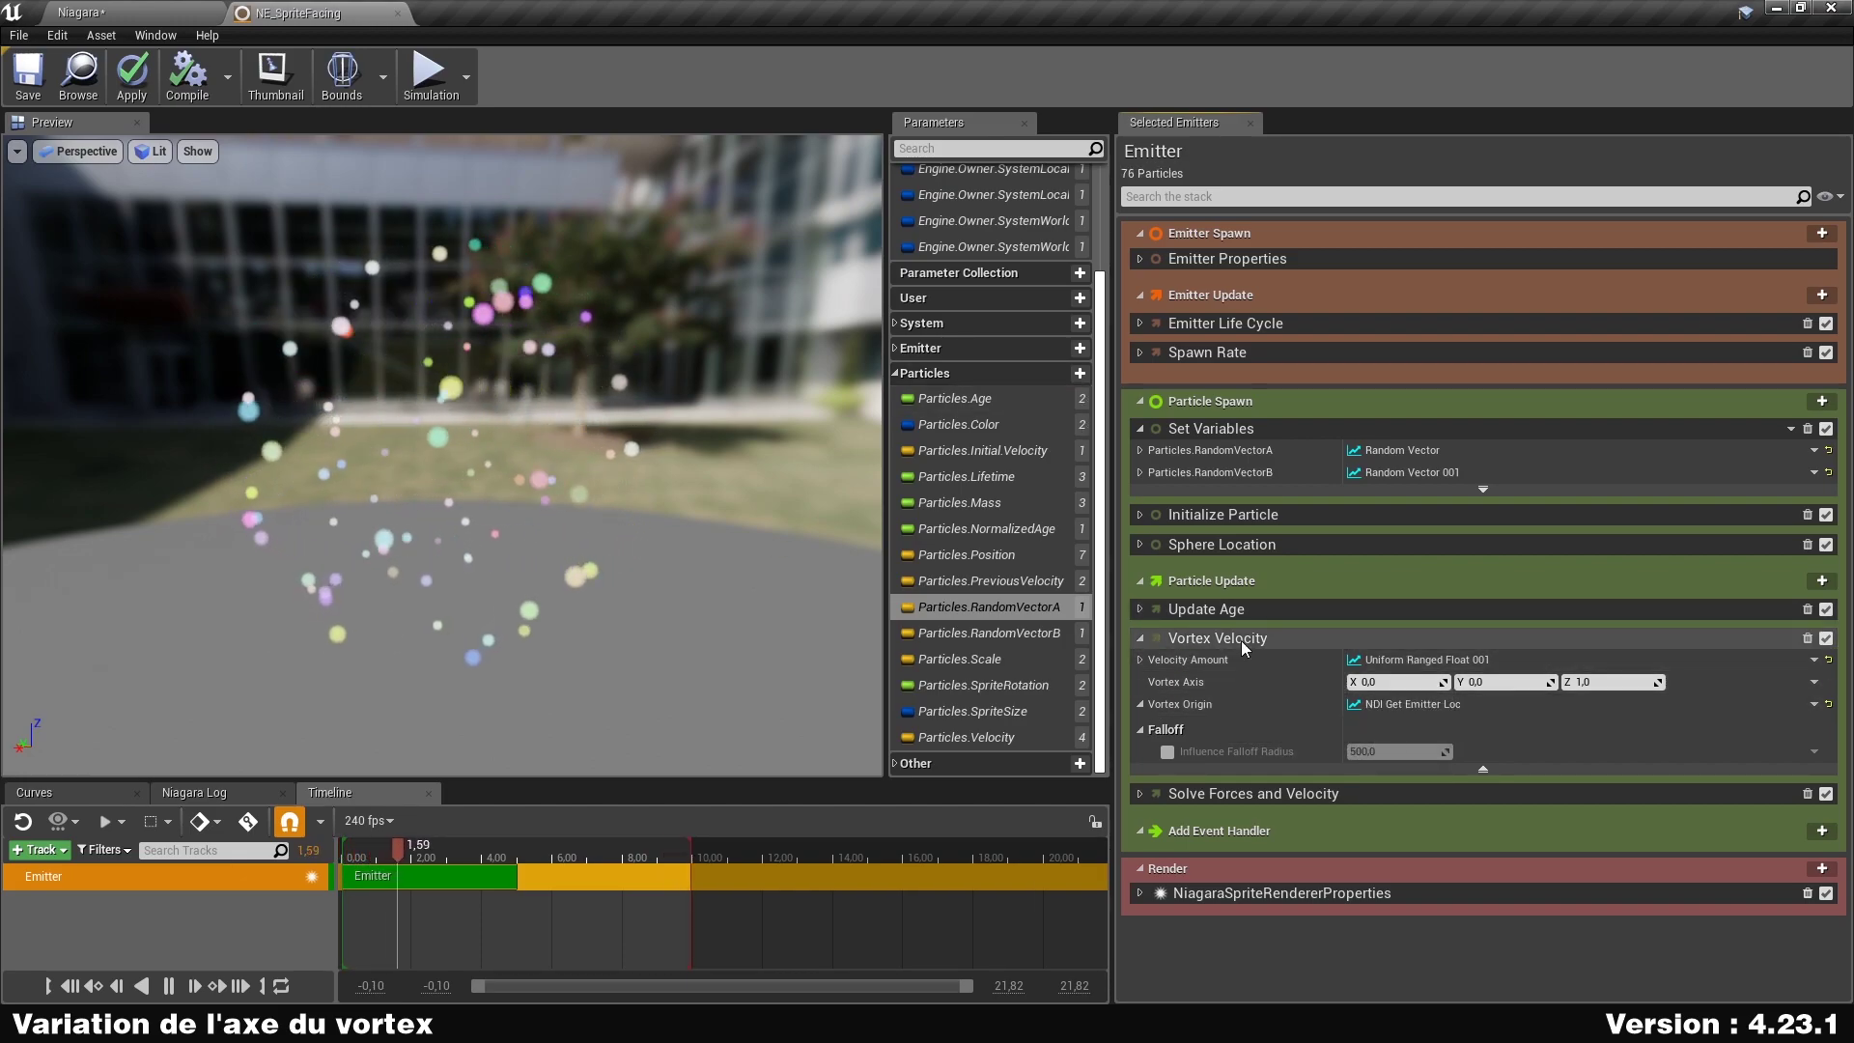
{"action": "left_click", "coordinate": [1081, 374]}
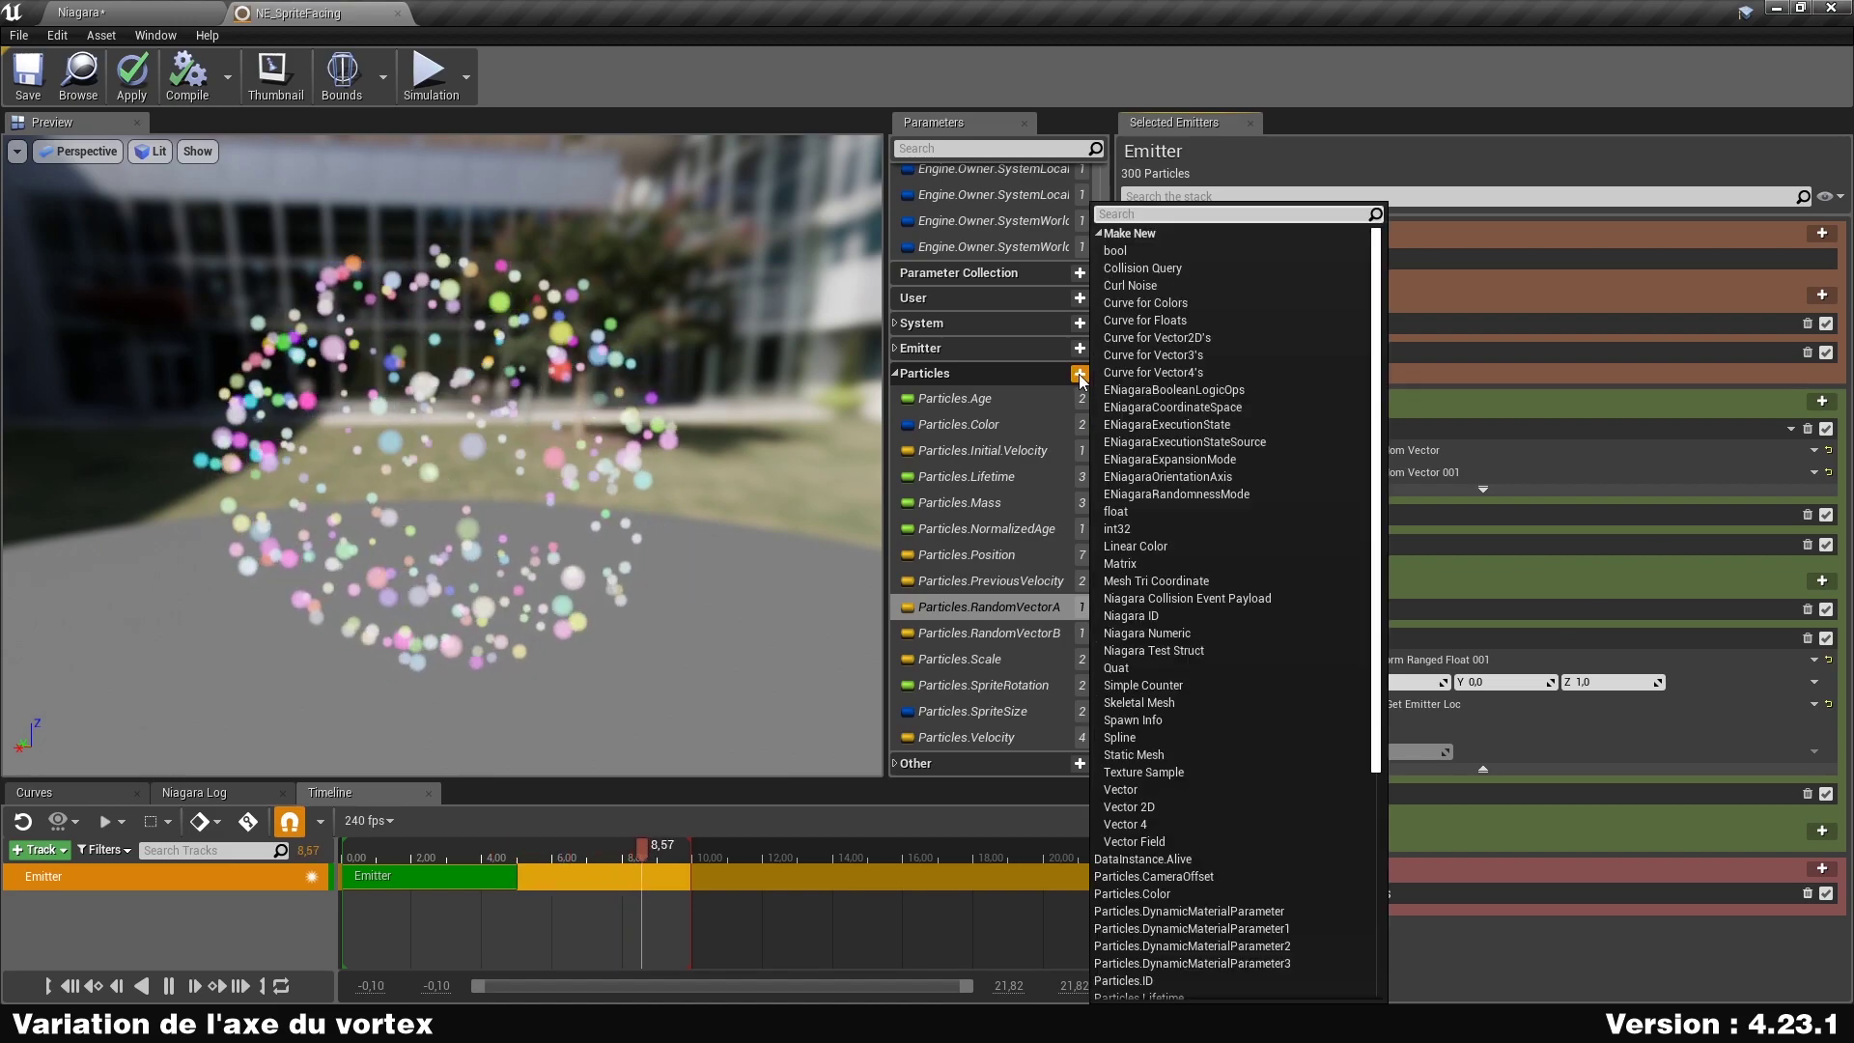
{"action": "left_click", "coordinate": [1191, 797]}
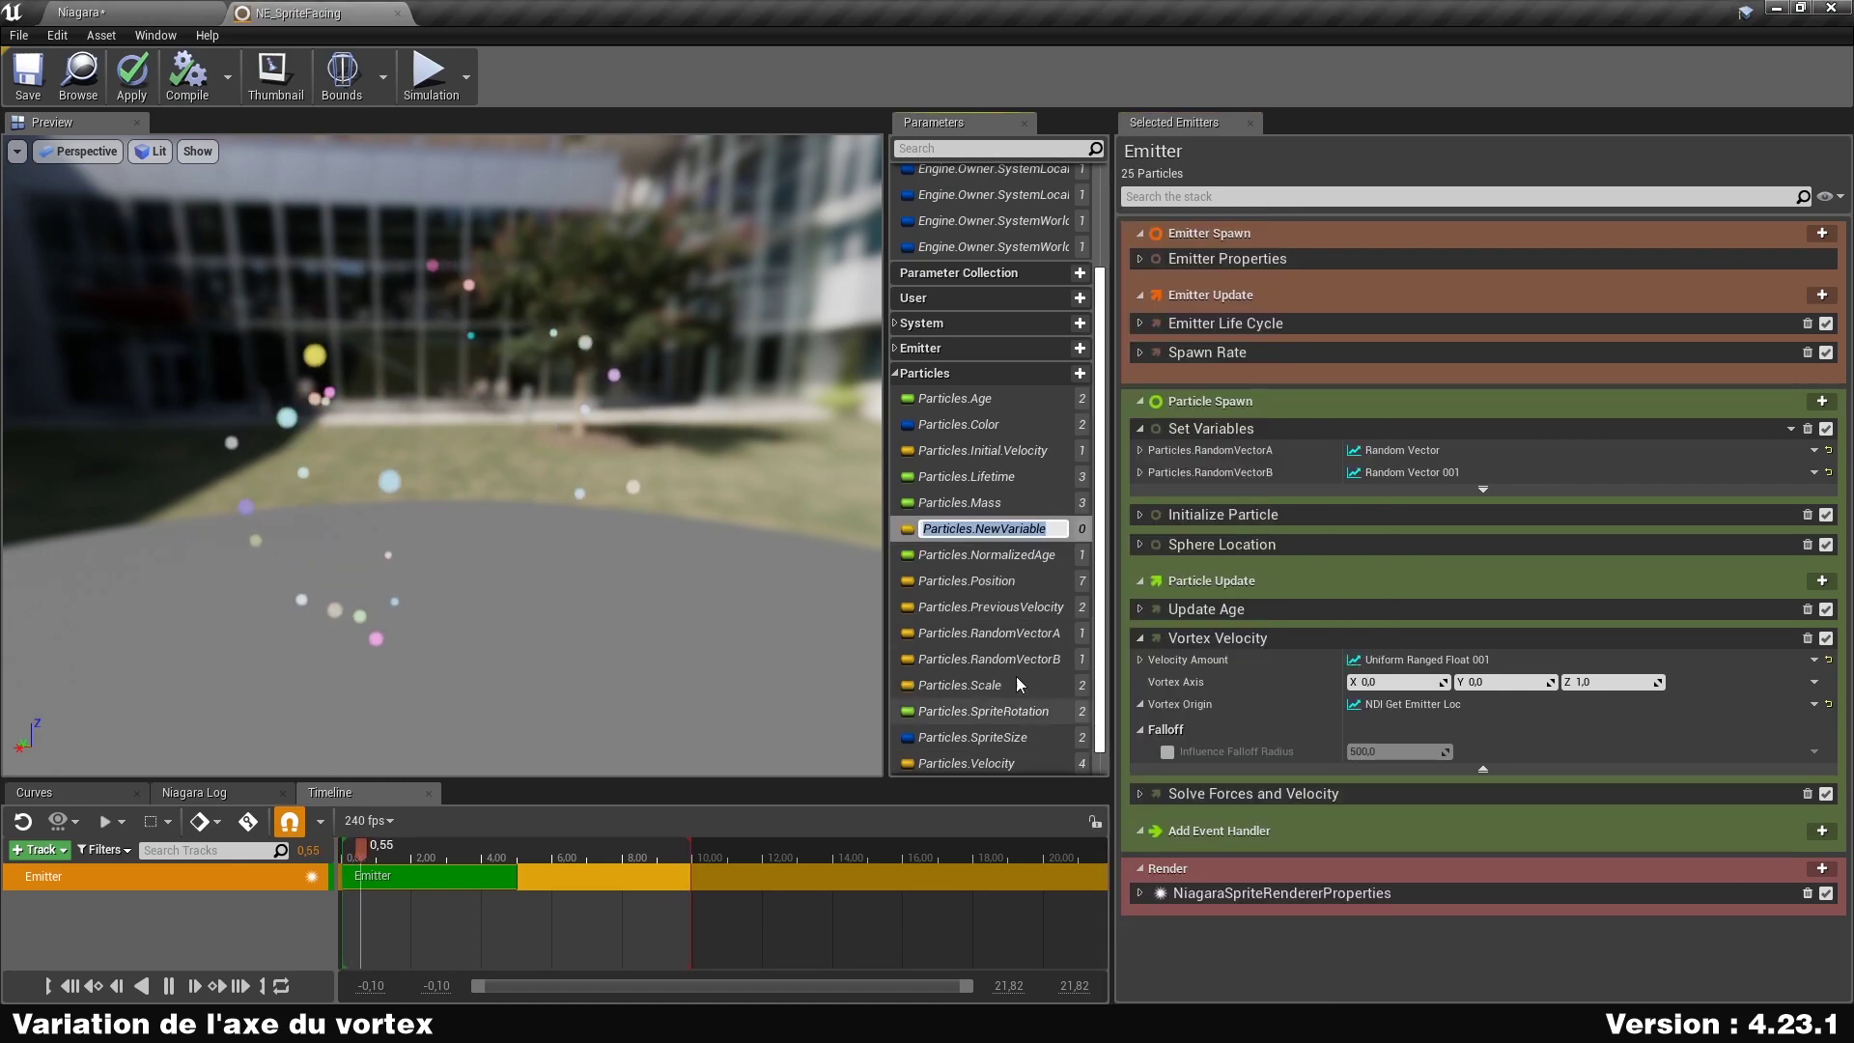
{"action": "left_click", "coordinate": [978, 530]}
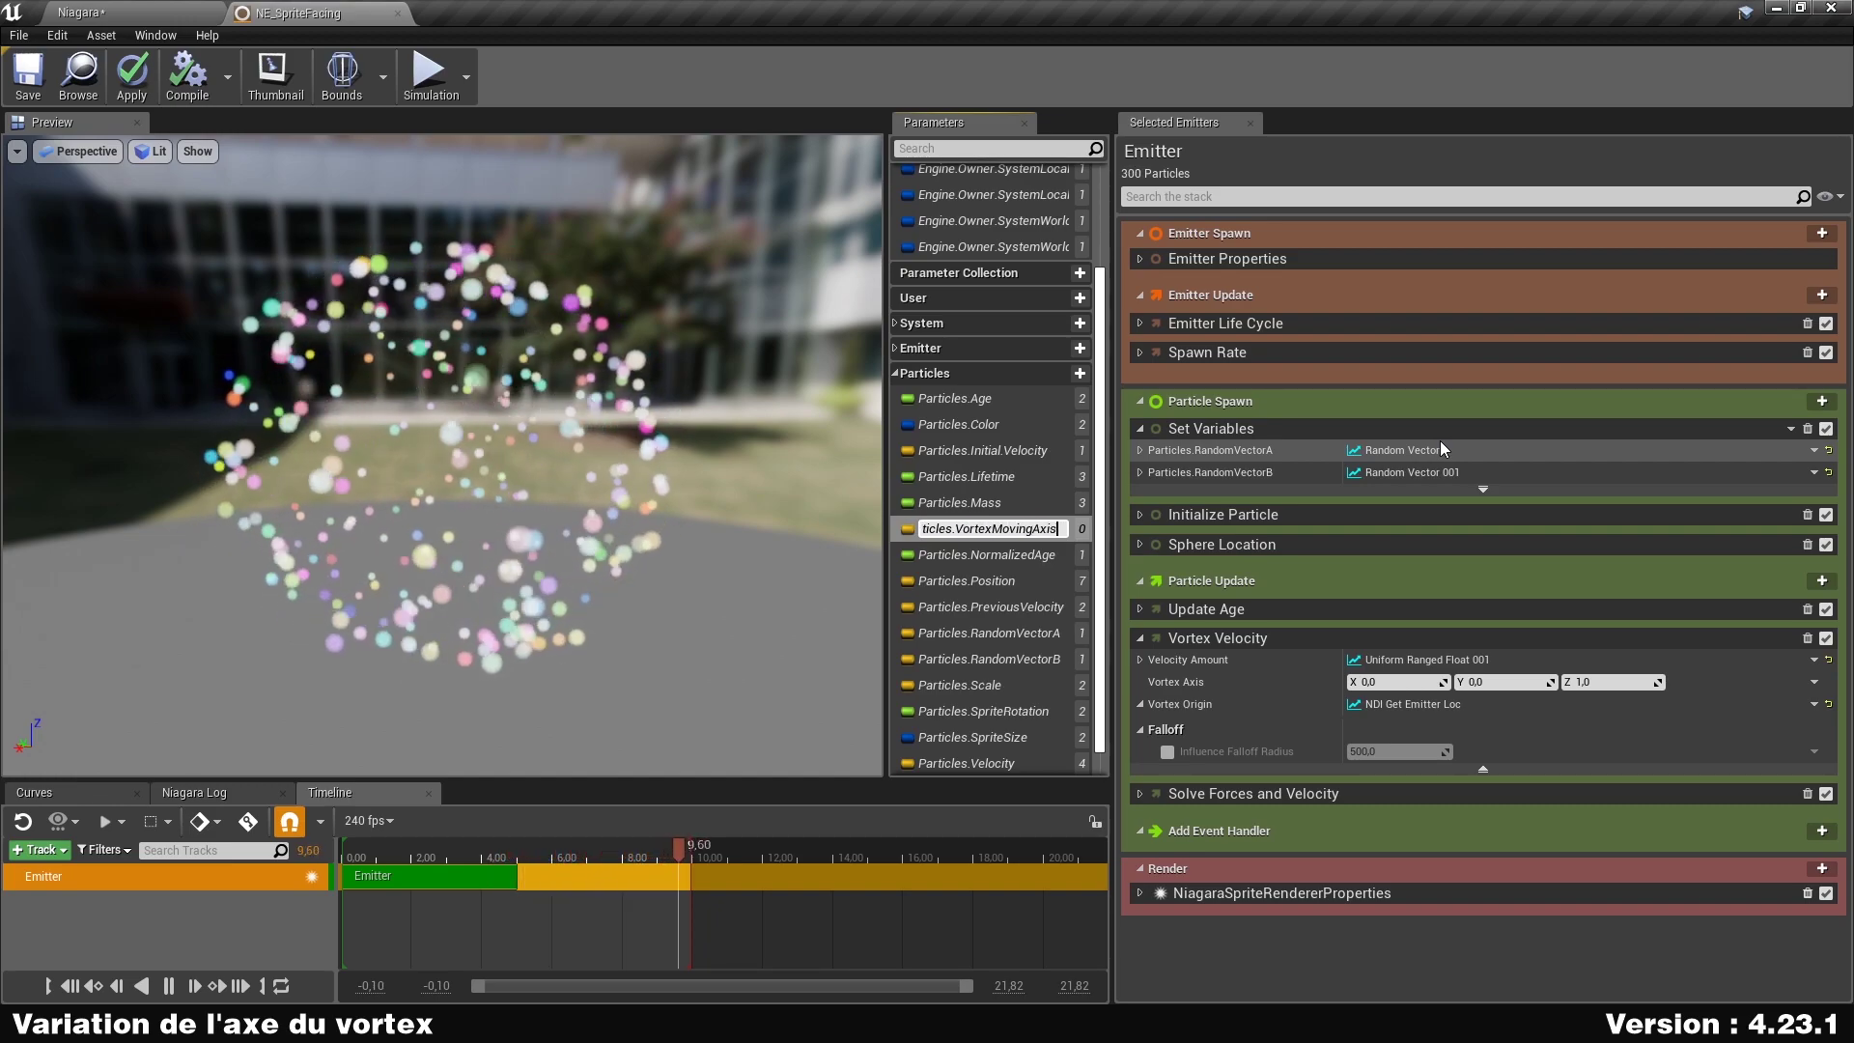
{"action": "key", "text": "Return"}
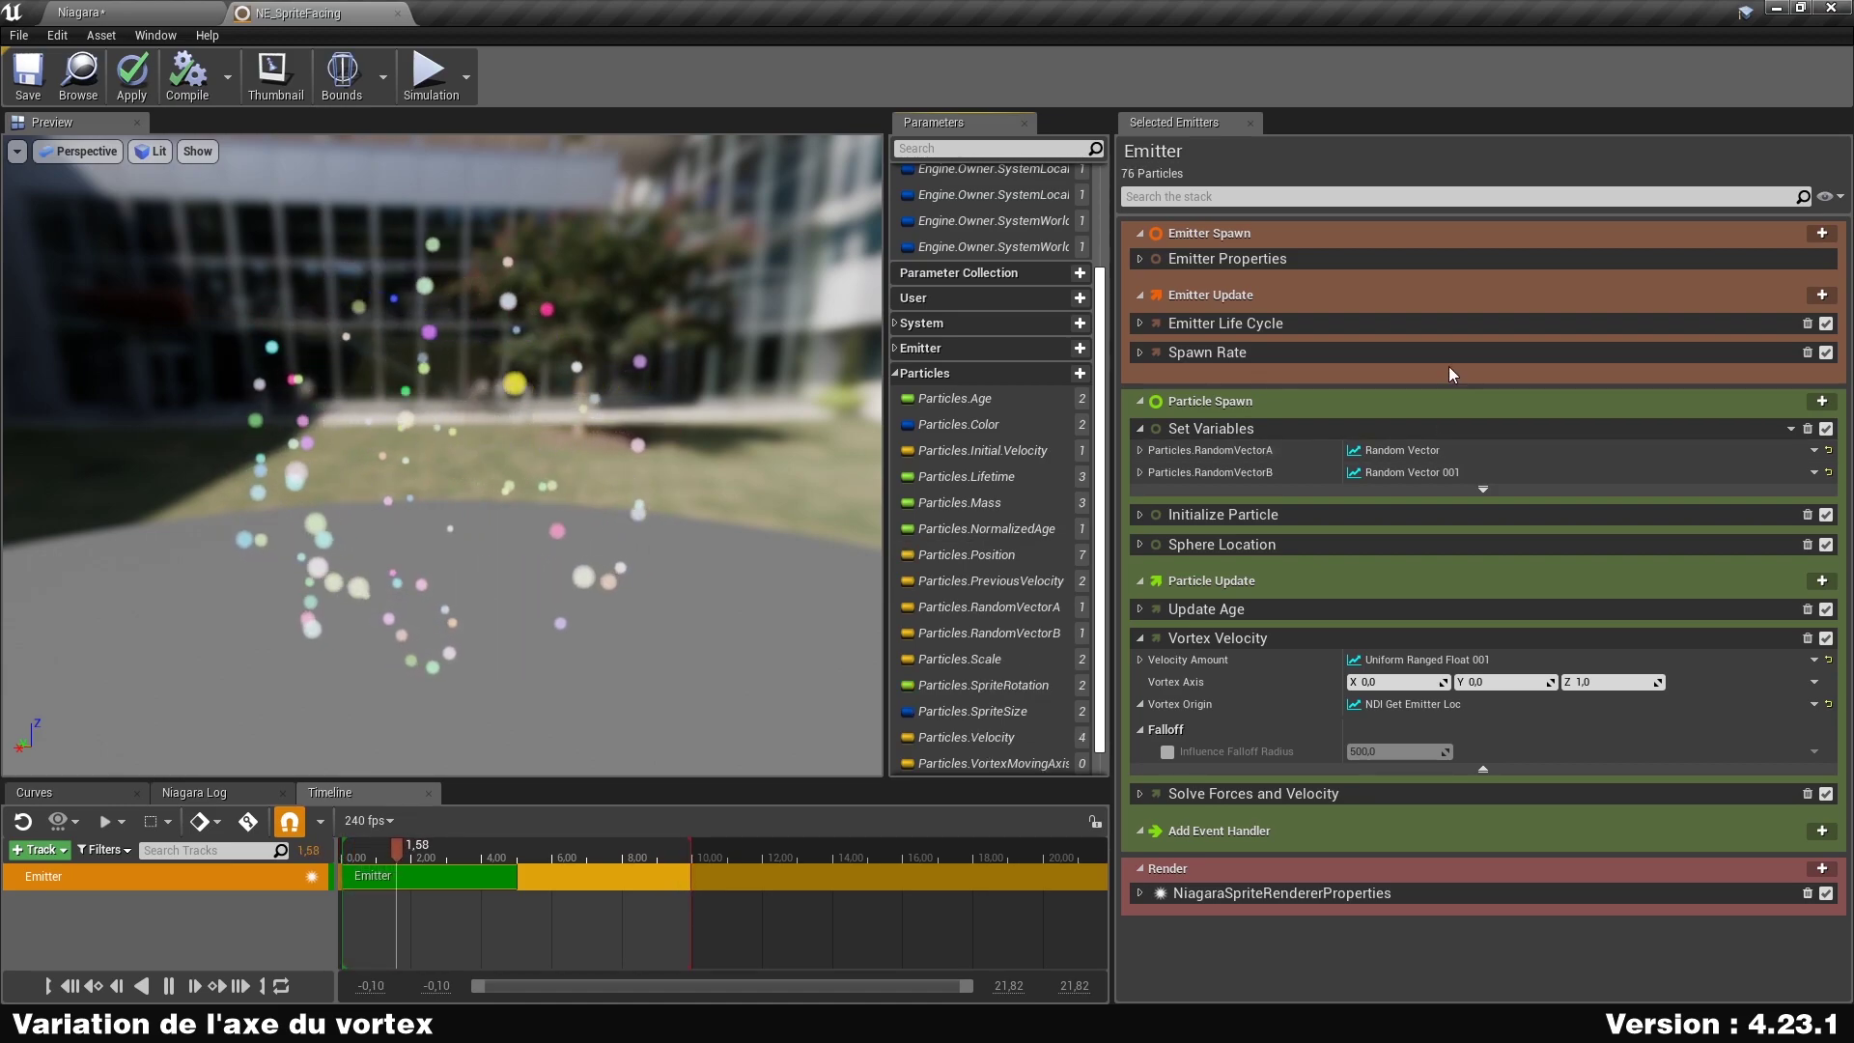
Add a Set Variables module for Particles.VortexMovingAxis before Vortex Velocity in Particle Update, and set its value to the Lerp Vector dynamic input.
{"action": "scroll", "coordinate": [956, 579], "scroll_direction": "down", "scroll_amount": 1}
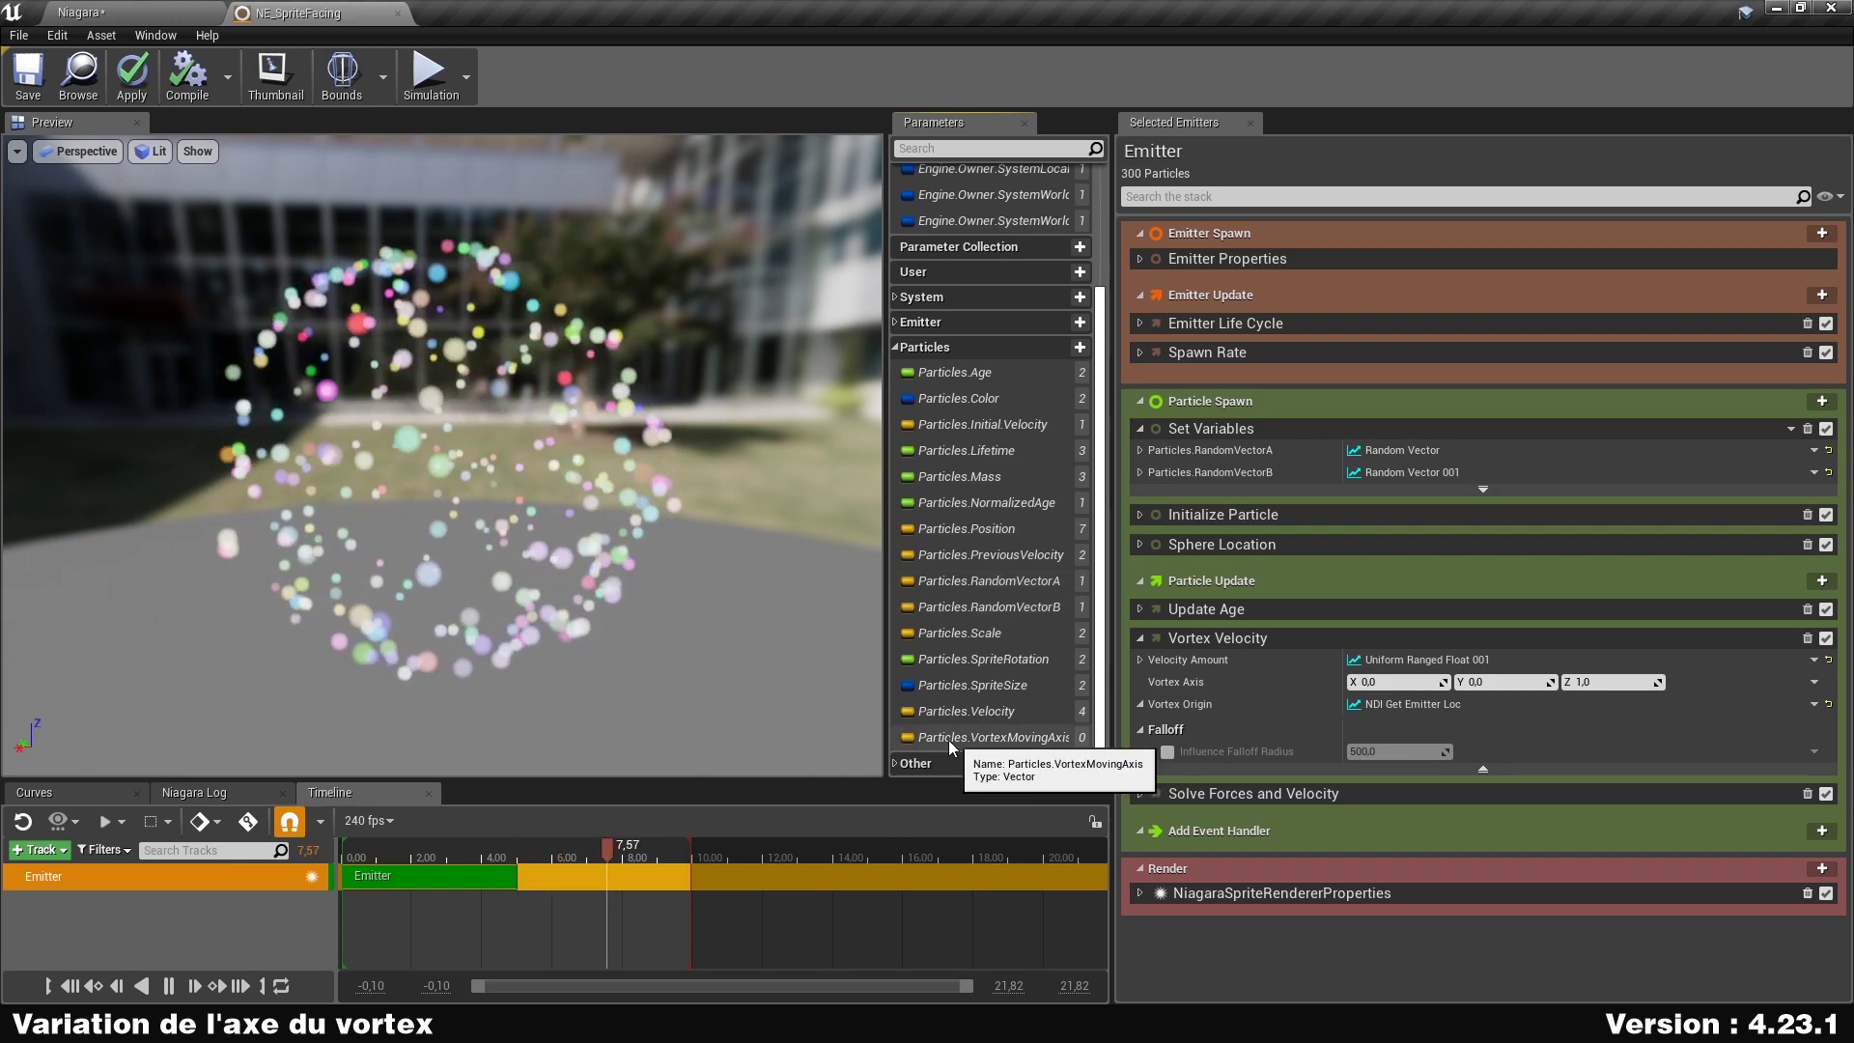
{"action": "left_click_drag", "start_coordinate": [948, 739], "coordinate": [1212, 623]}
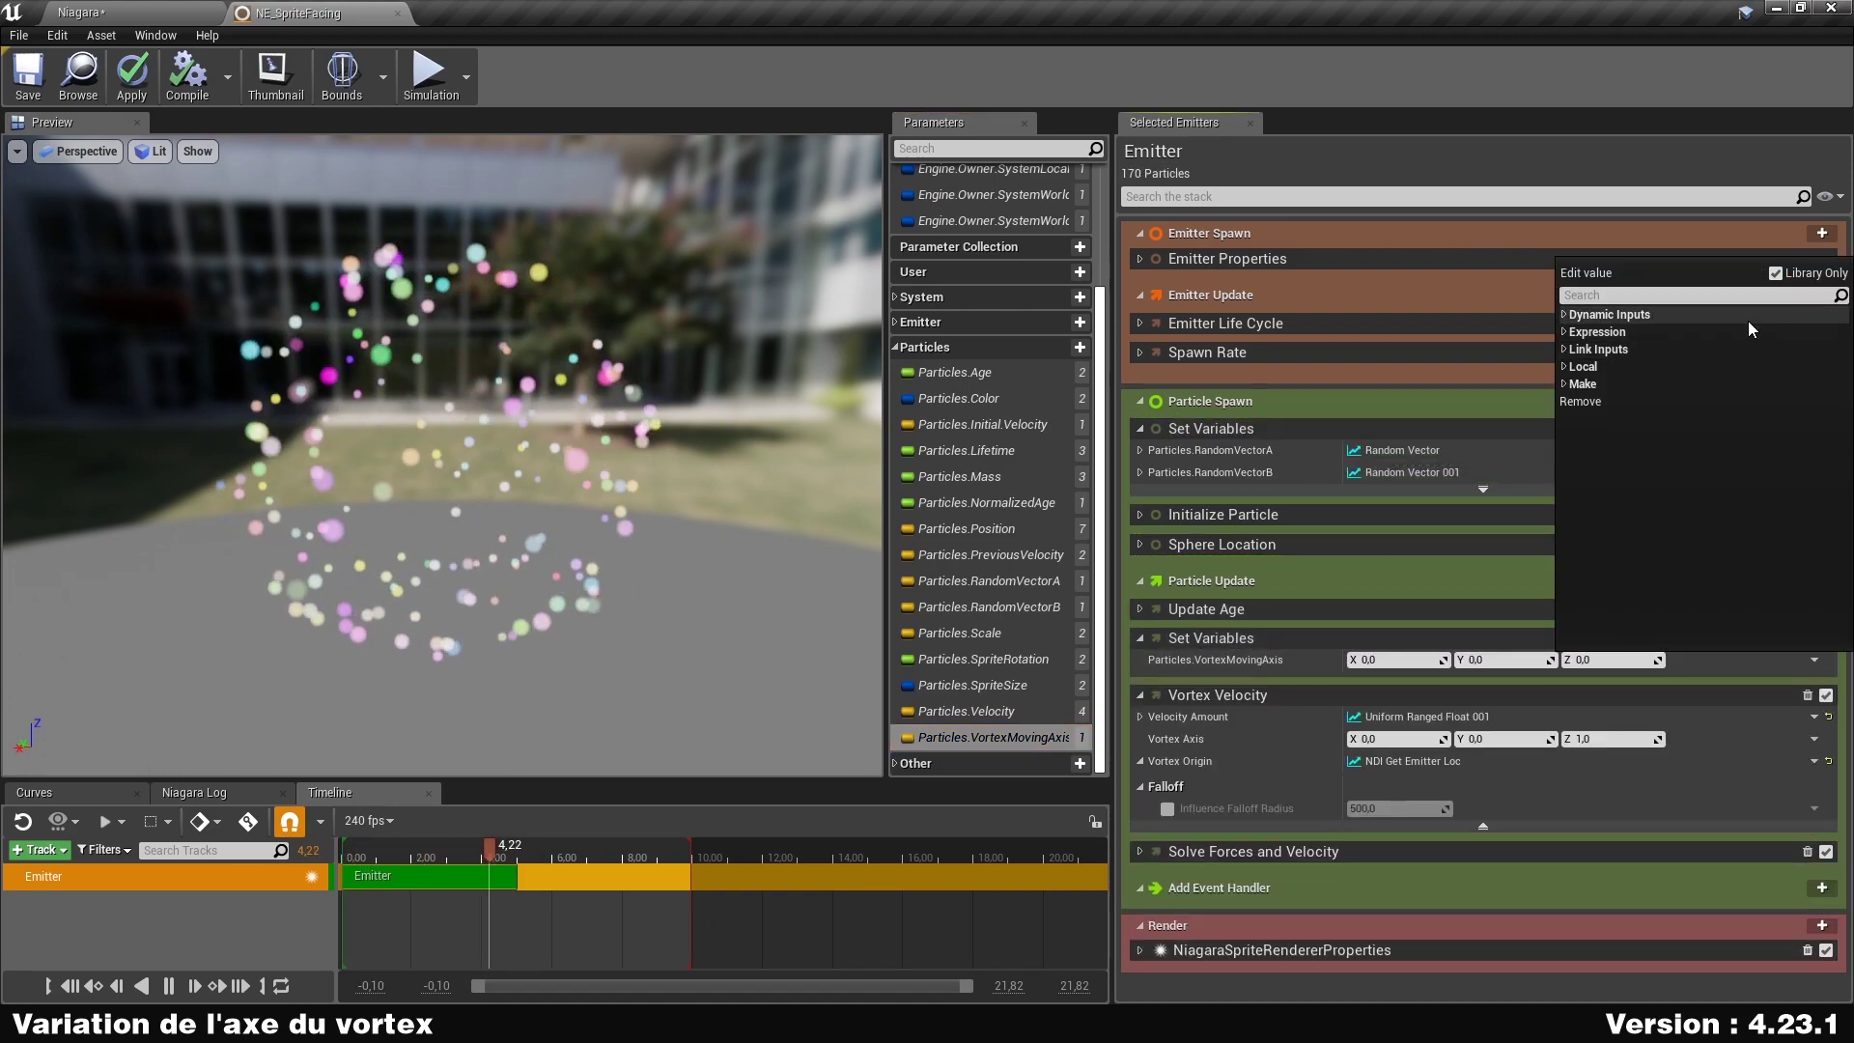
{"action": "left_click", "coordinate": [1747, 296]}
{"action": "type", "text": "lerp"}
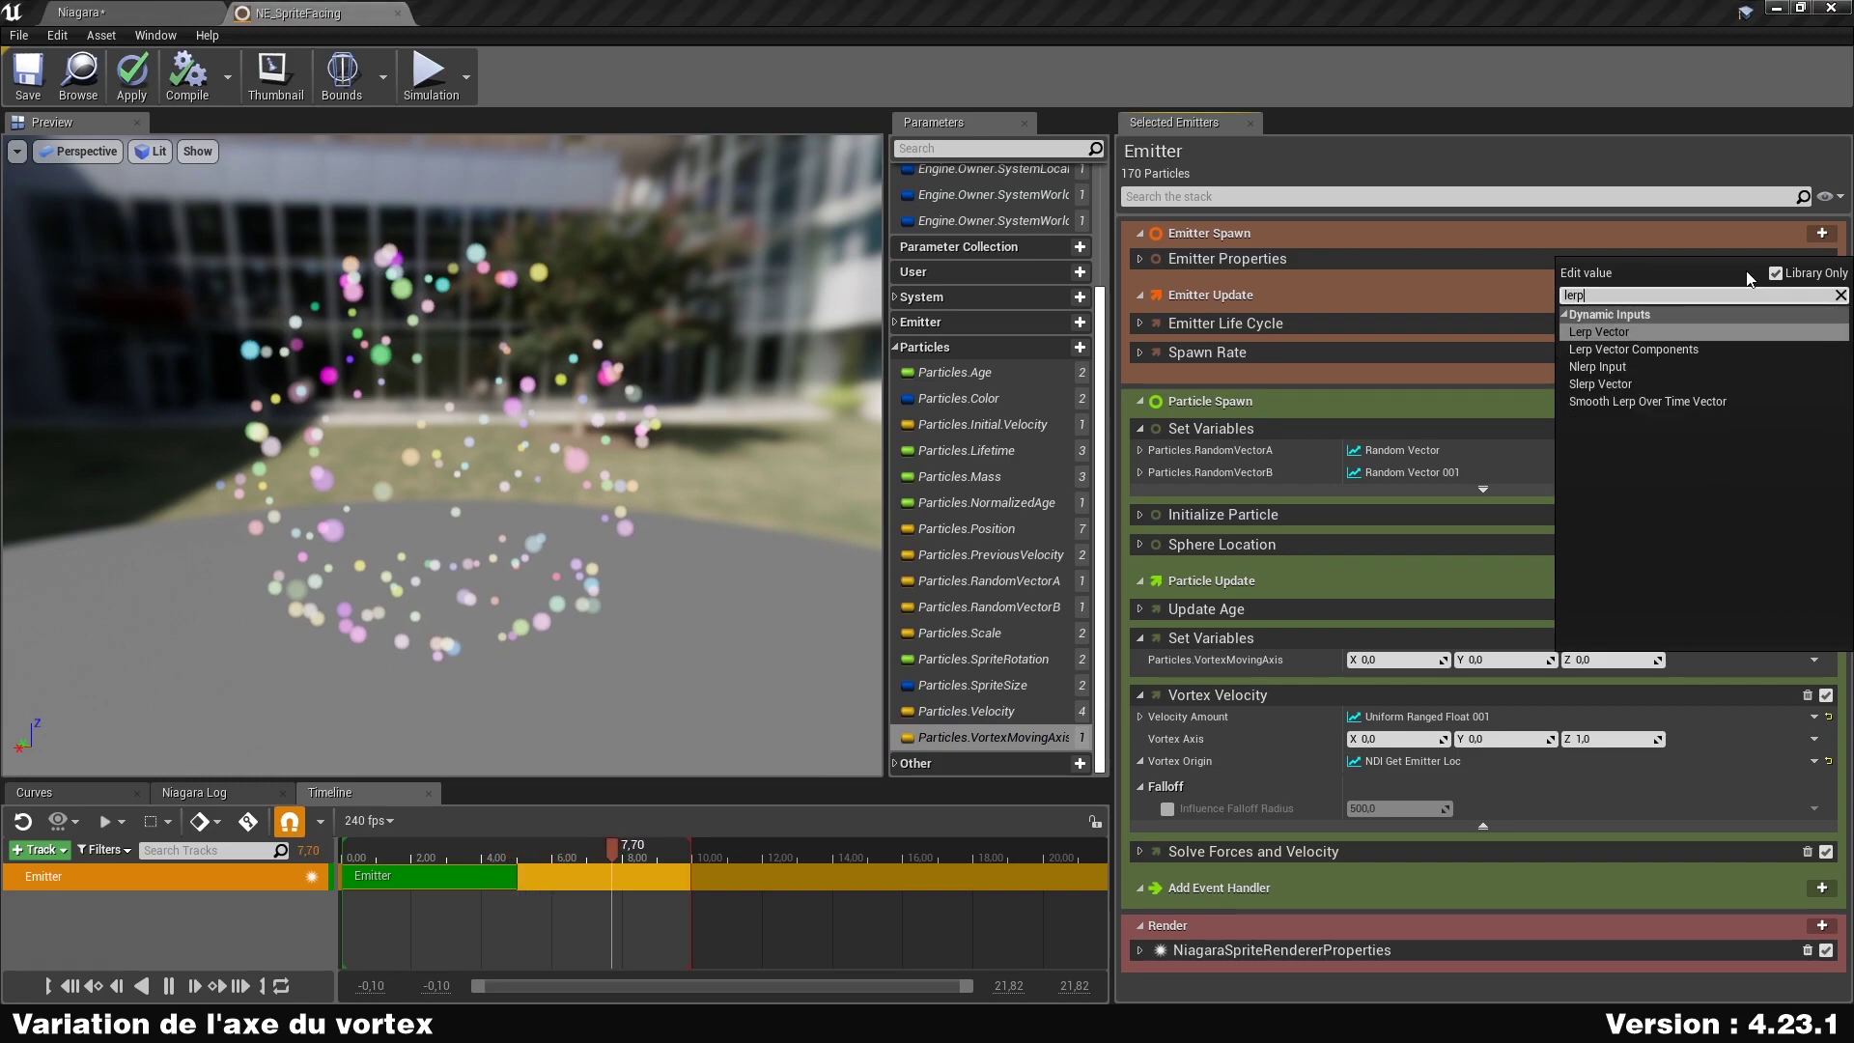
{"action": "key", "text": "Return"}
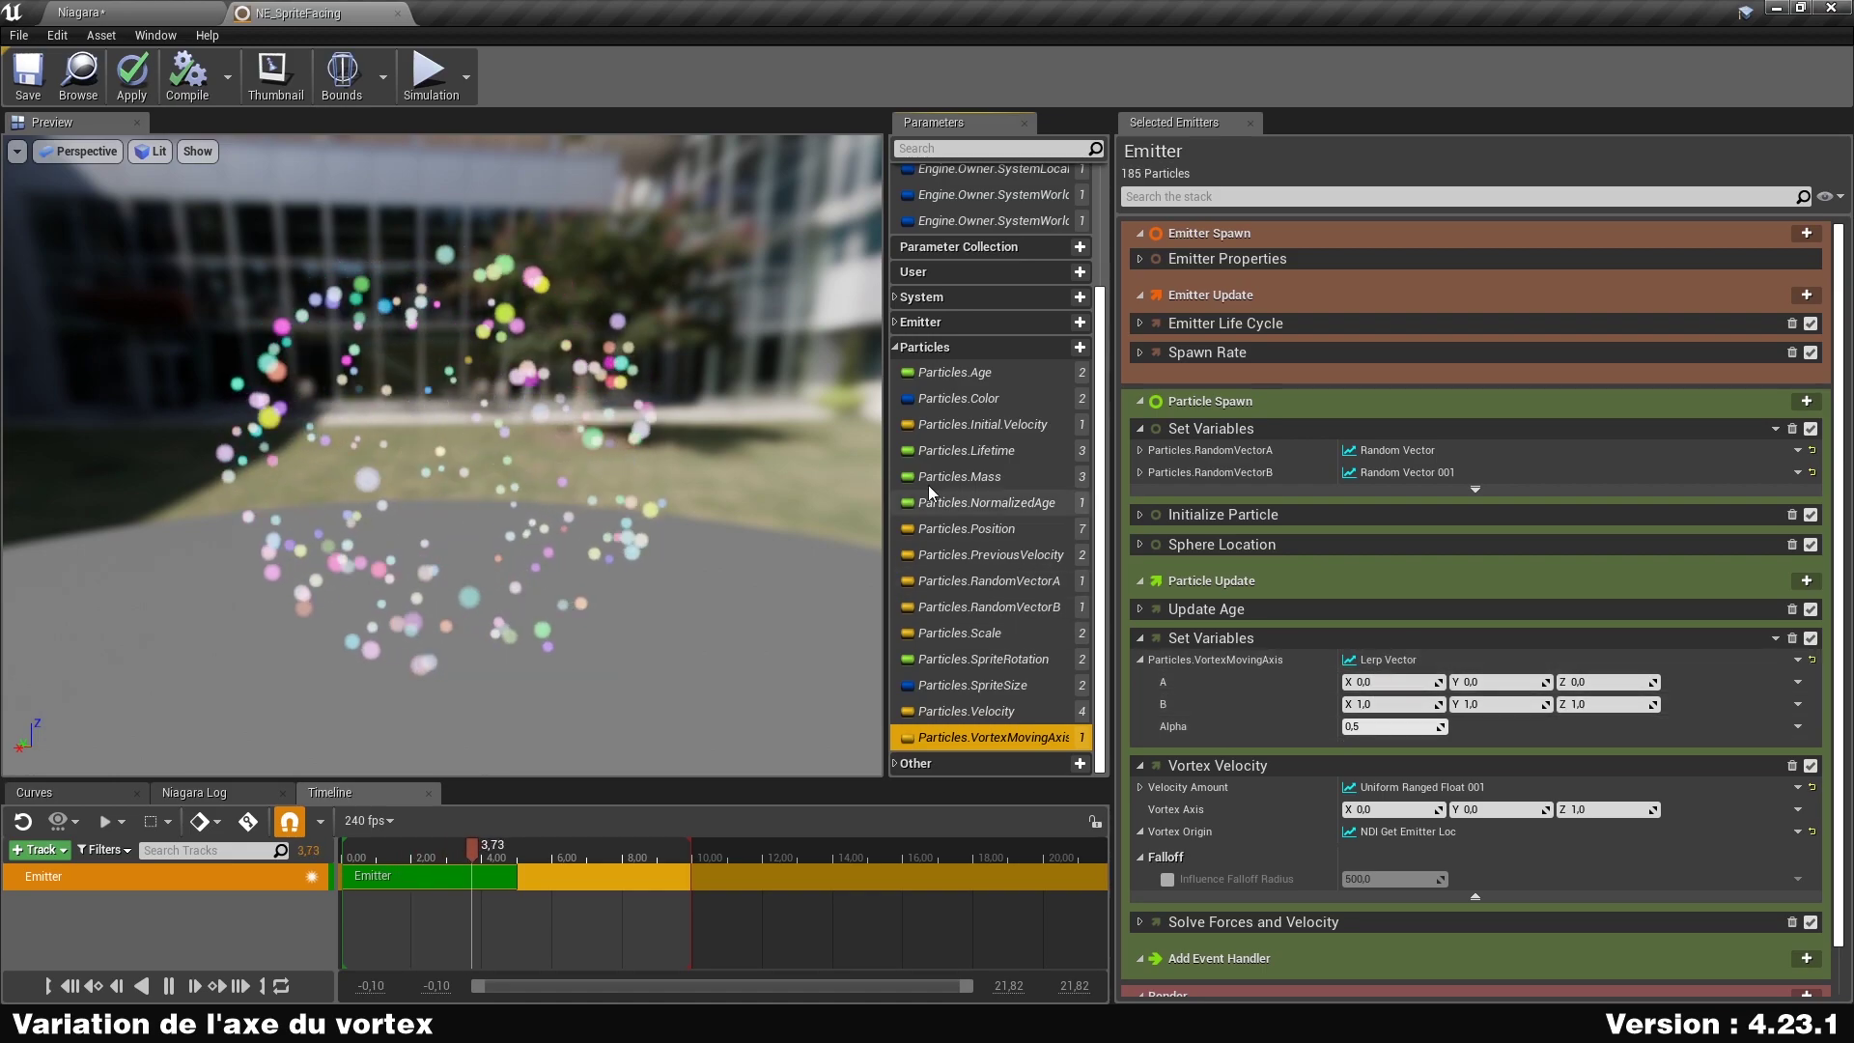
Link the Lerp Vector's A input to Particles.RandomVectorA and its B input to Particles.RandomVectorB.
{"action": "left_click", "coordinate": [982, 580]}
{"action": "left_click_drag", "start_coordinate": [982, 581], "coordinate": [1502, 686]}
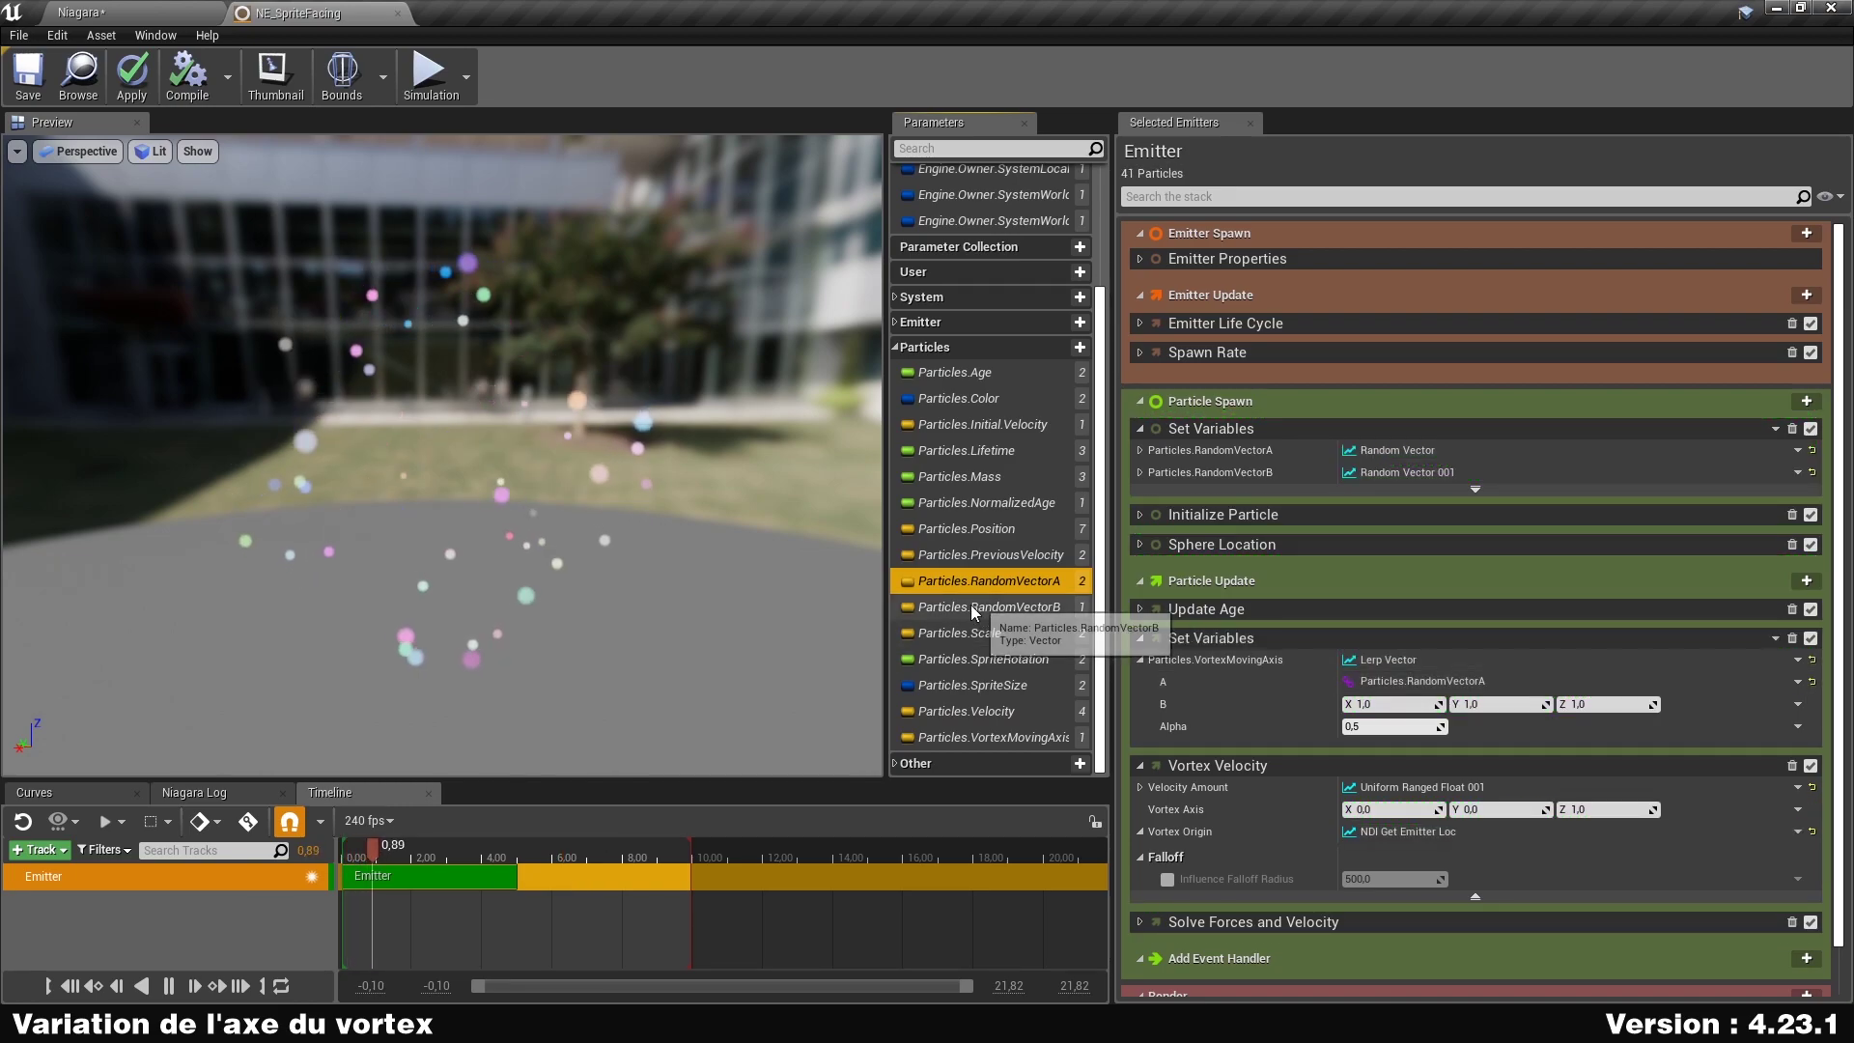
{"action": "left_click_drag", "start_coordinate": [977, 612], "coordinate": [1086, 608]}
{"action": "left_click_drag", "start_coordinate": [1567, 701], "coordinate": [1590, 708]}
Try the Lerp Vector's Alpha at 0 and at 1.
{"action": "left_click", "coordinate": [1390, 727]}
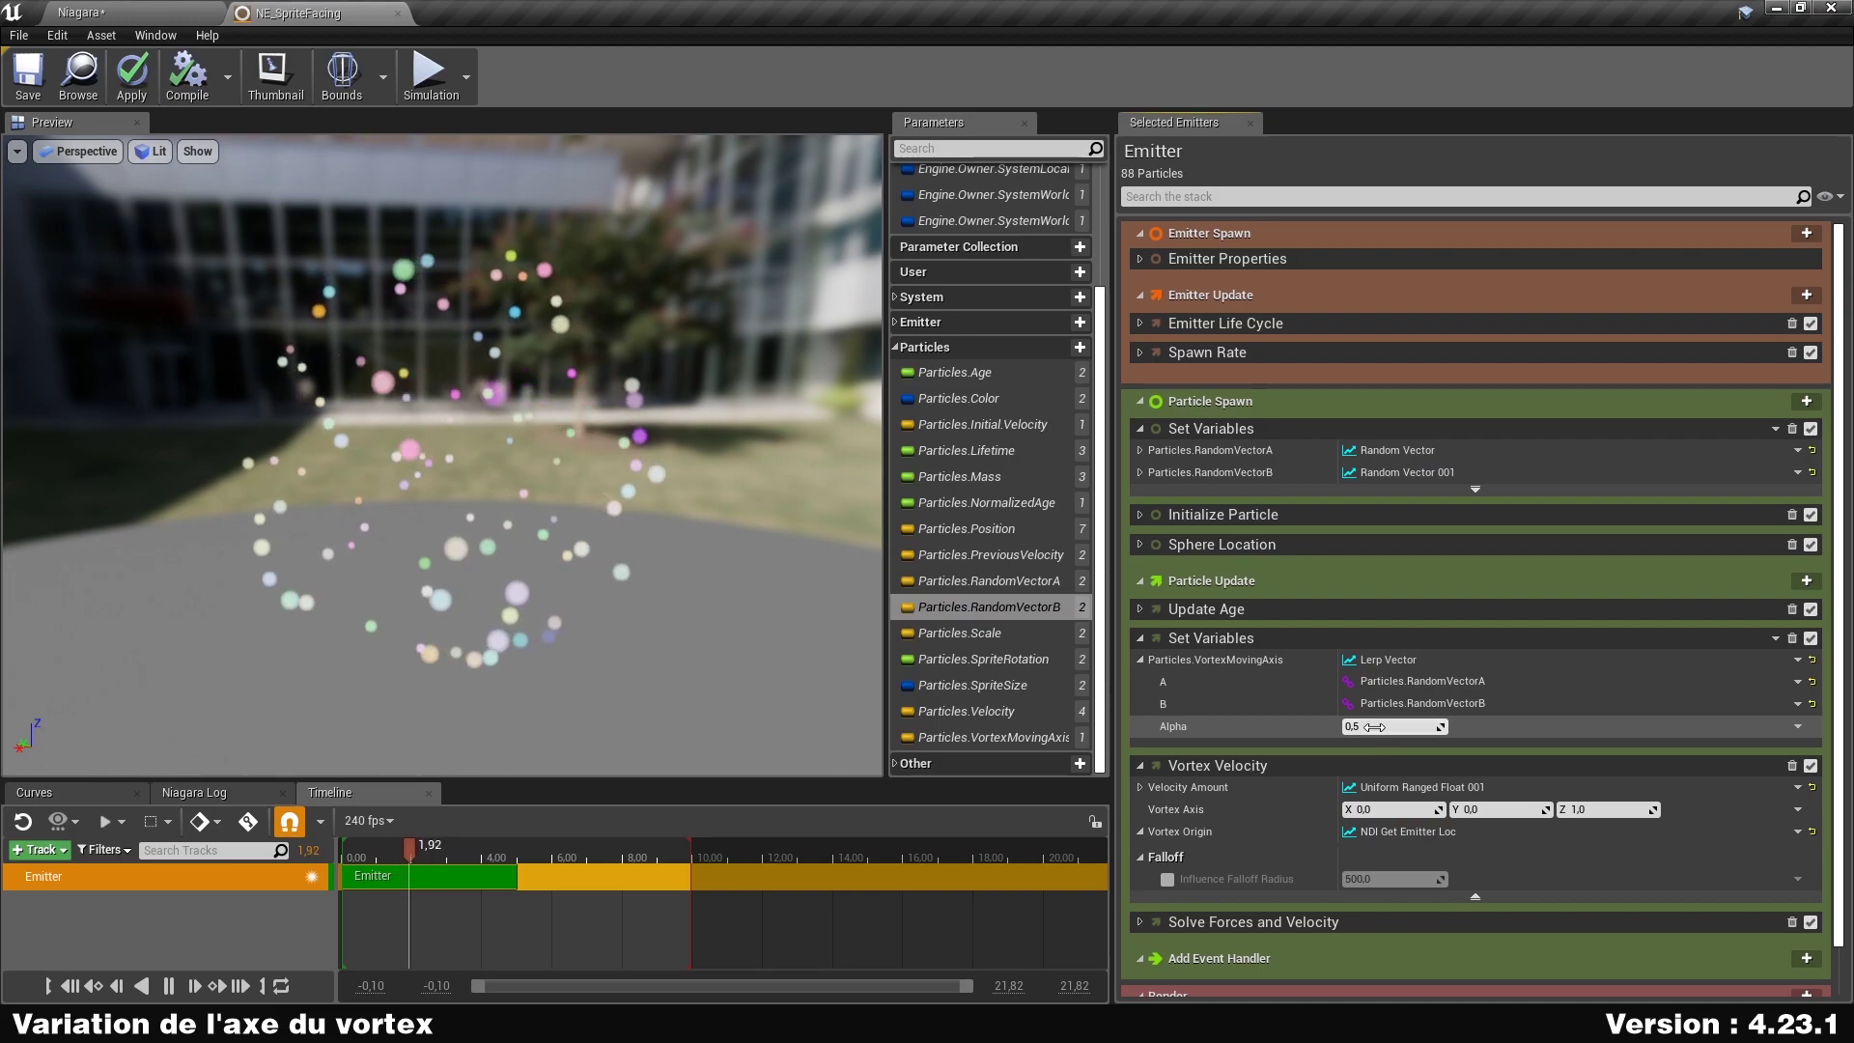
{"action": "type", "text": "0"}
{"action": "key", "text": "Return"}
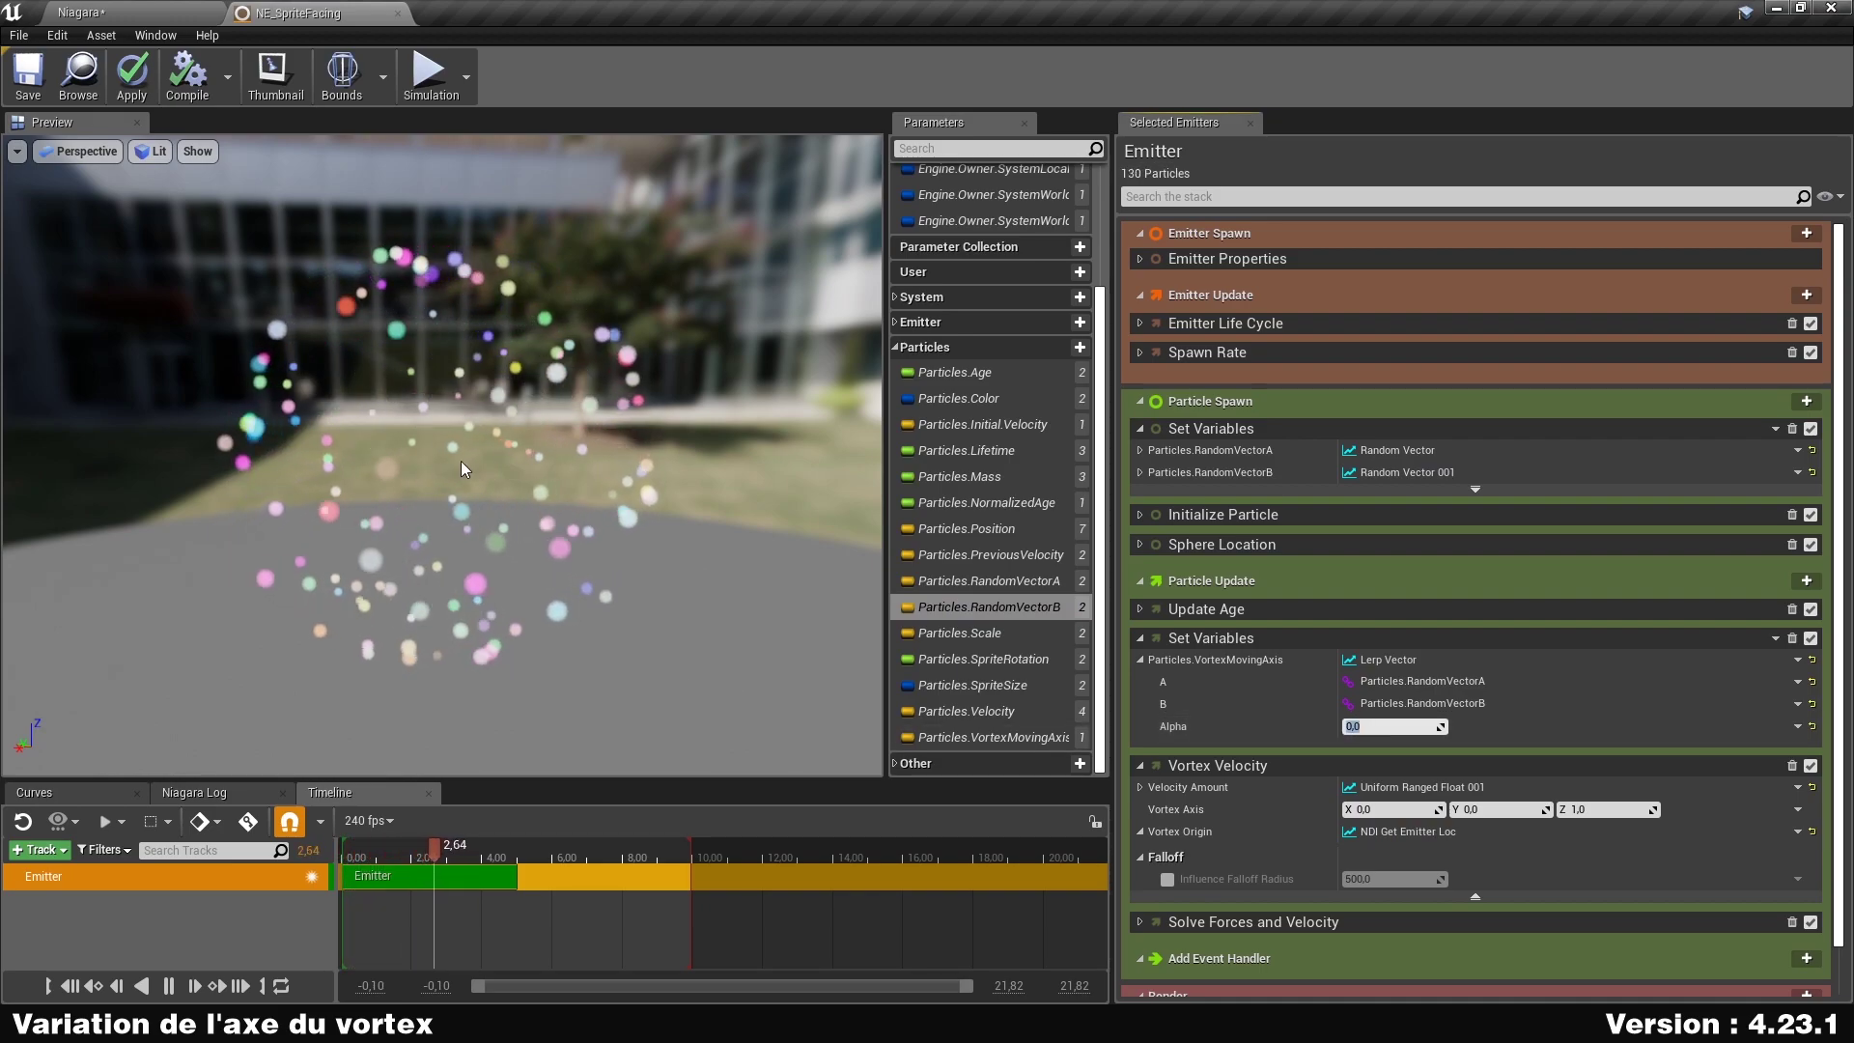
{"action": "type", "text": "1"}
{"action": "key", "text": "Return"}
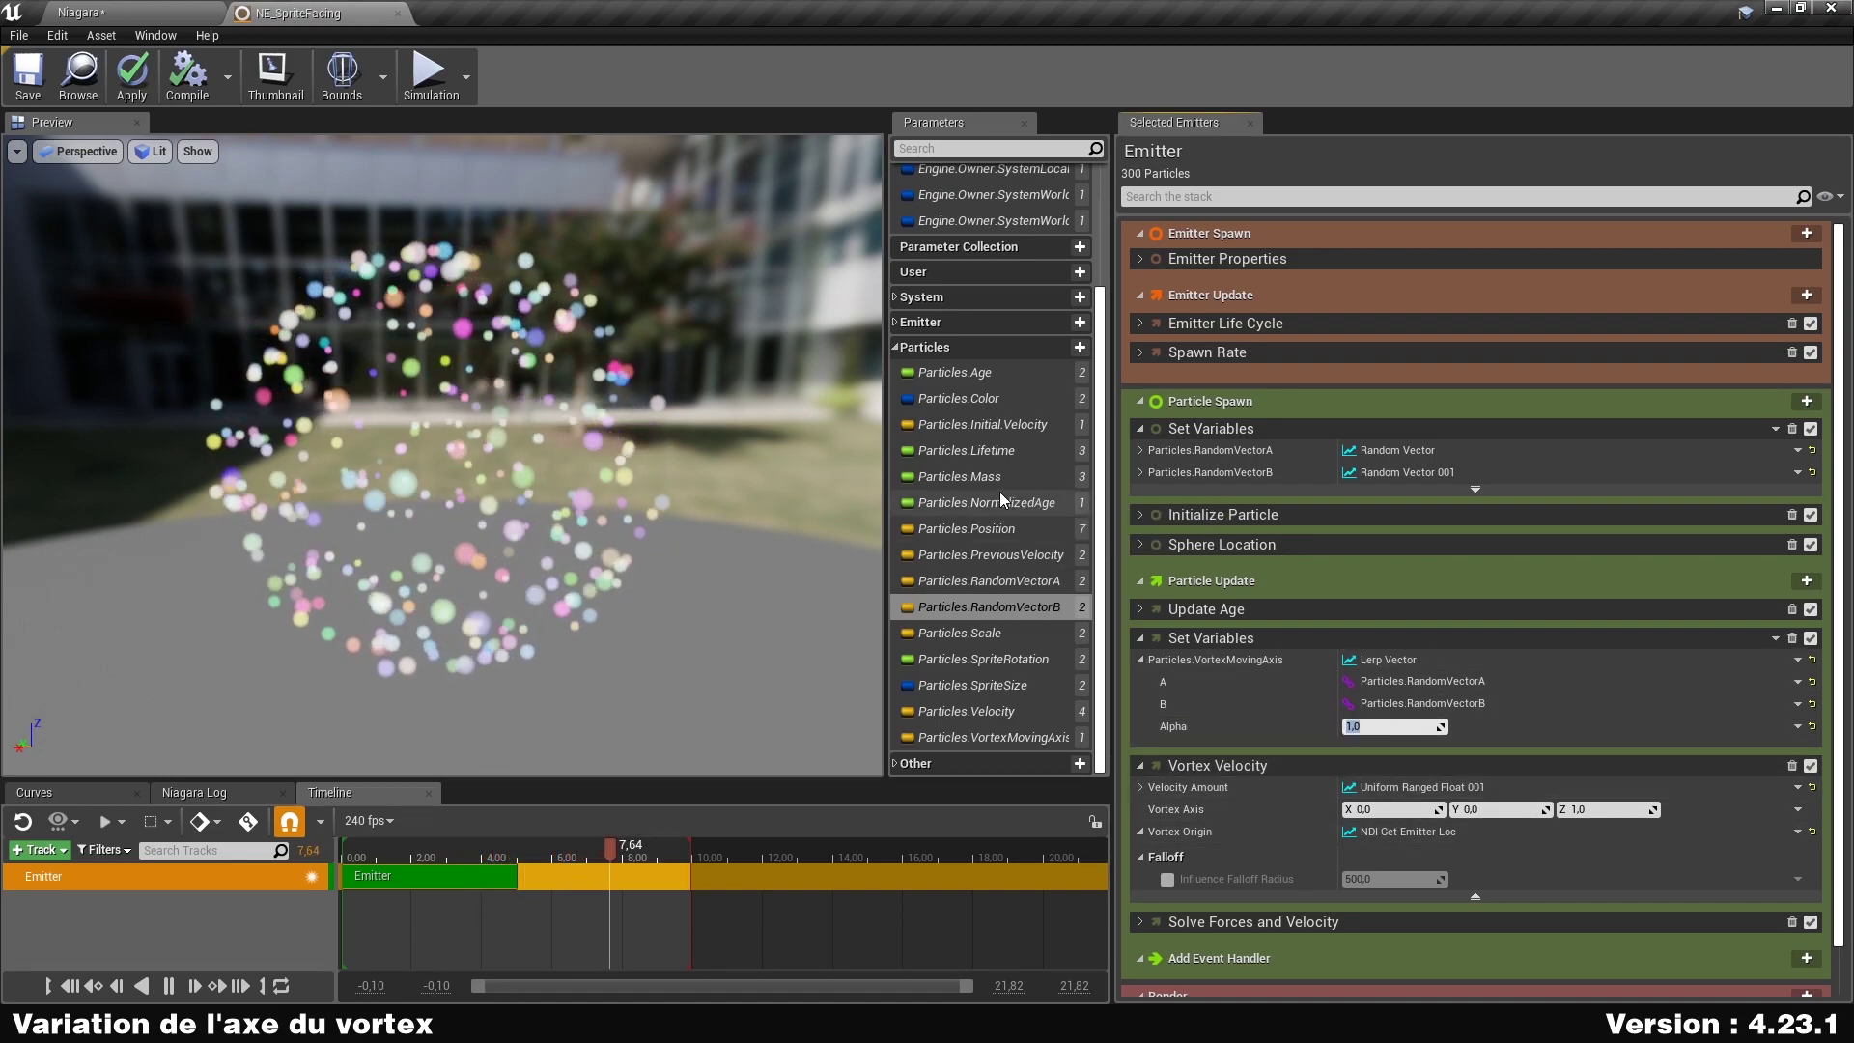
Link the Lerp Vector's Alpha to Particles.NormalizedAge and Vortex Velocity's Vortex Axis to Particles.VortexMovingAxis.
{"action": "left_click_drag", "start_coordinate": [1001, 502], "coordinate": [1392, 654]}
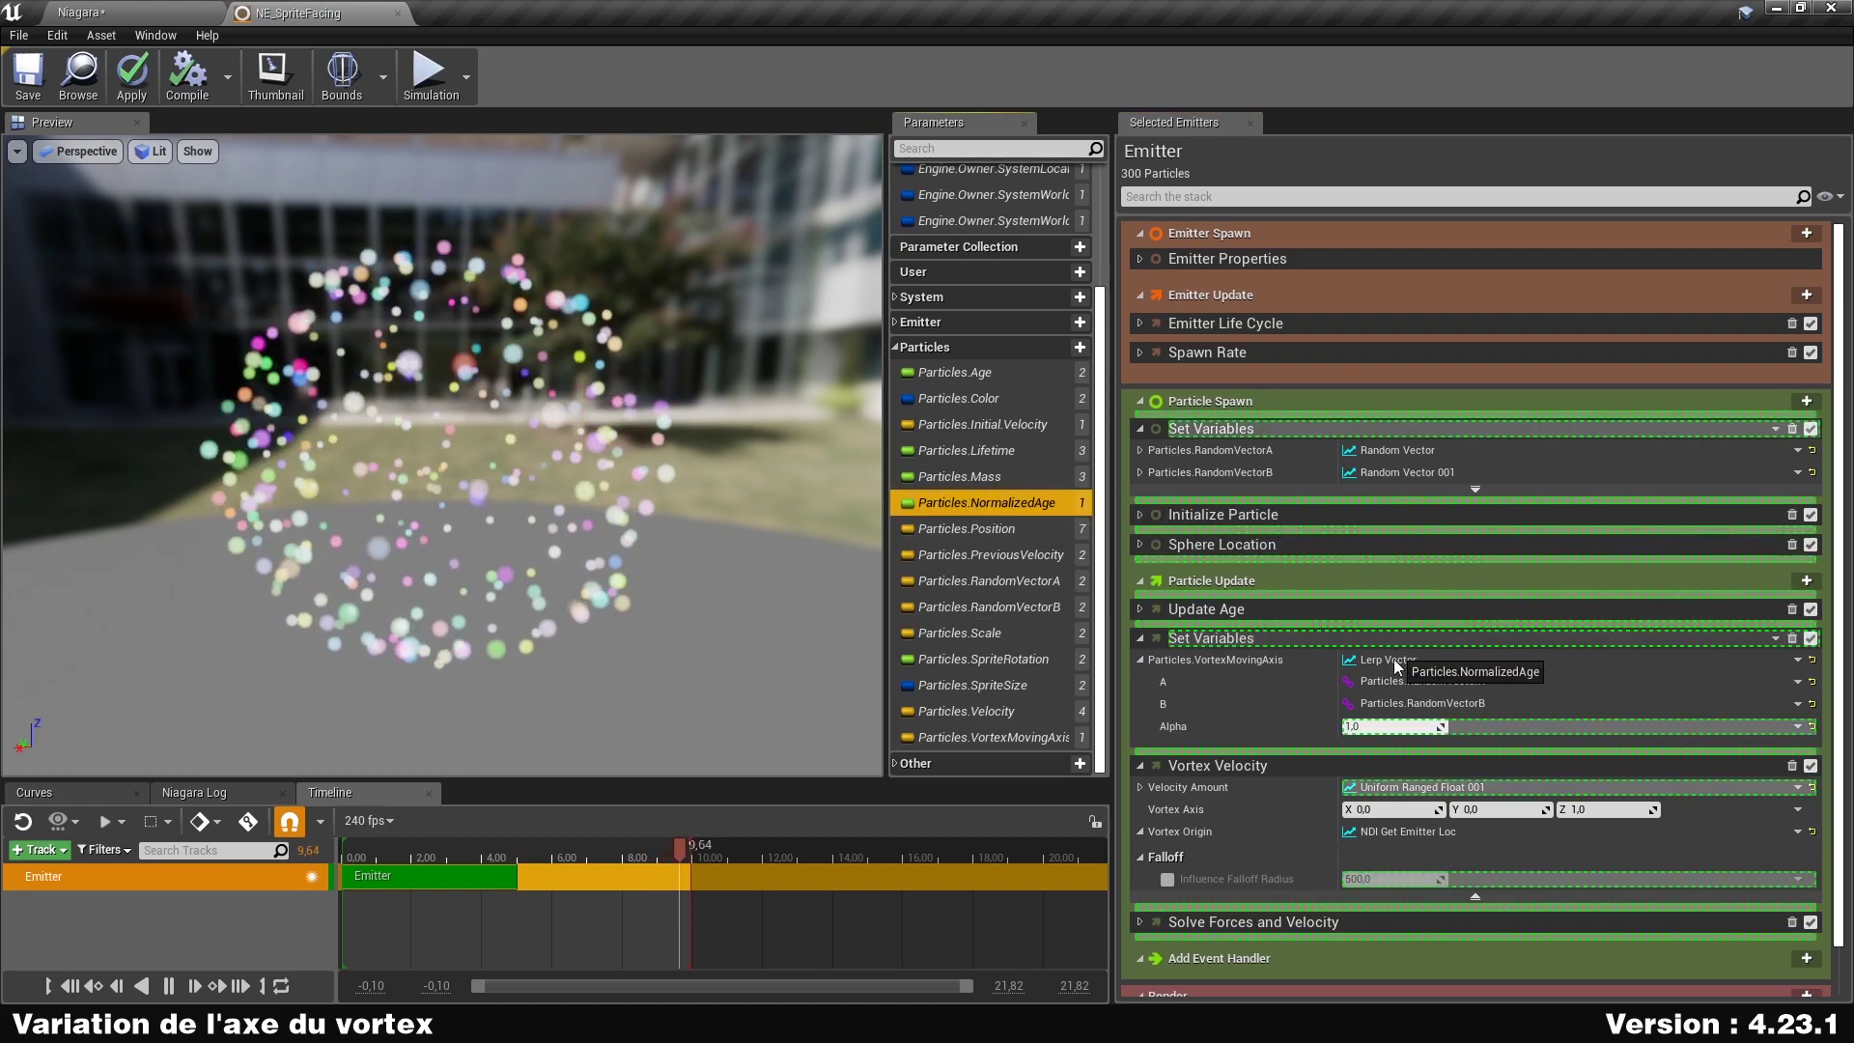
{"action": "left_click_drag", "start_coordinate": [1480, 726], "coordinate": [1481, 726]}
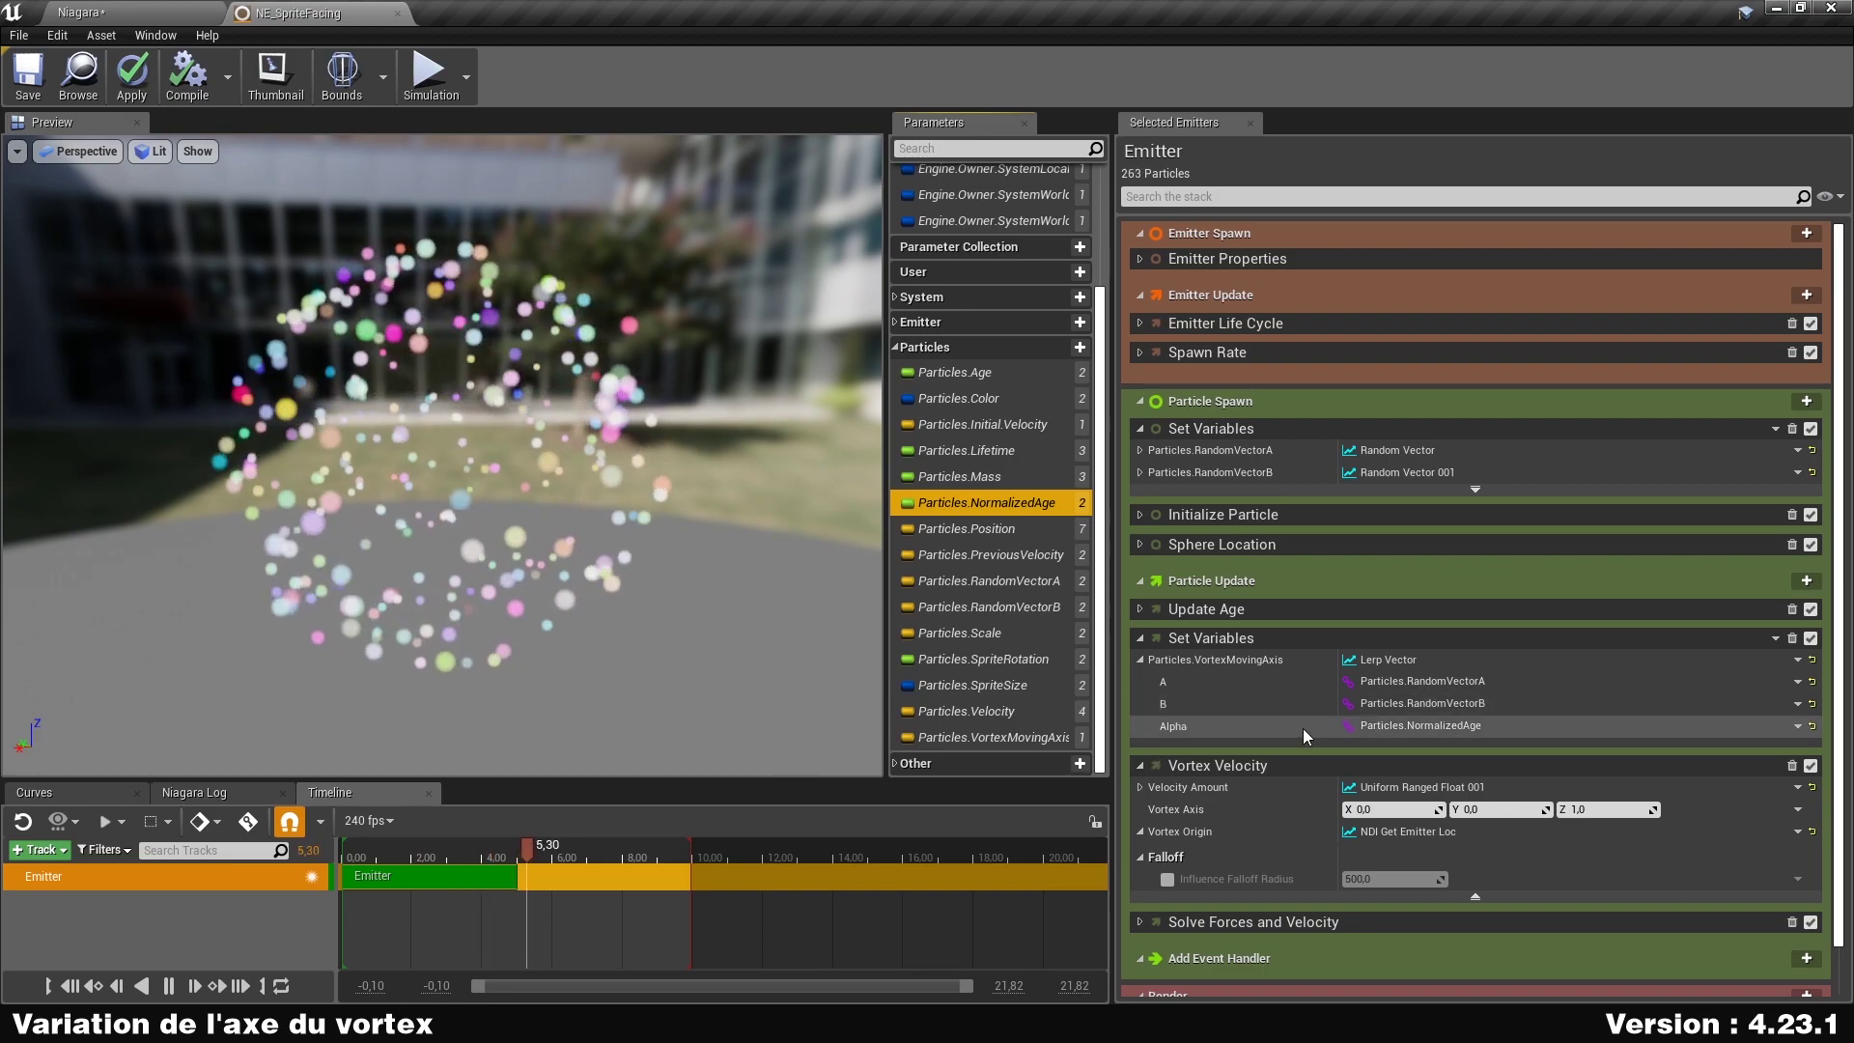
{"action": "scroll", "coordinate": [1269, 801], "scroll_direction": "down", "scroll_amount": 1}
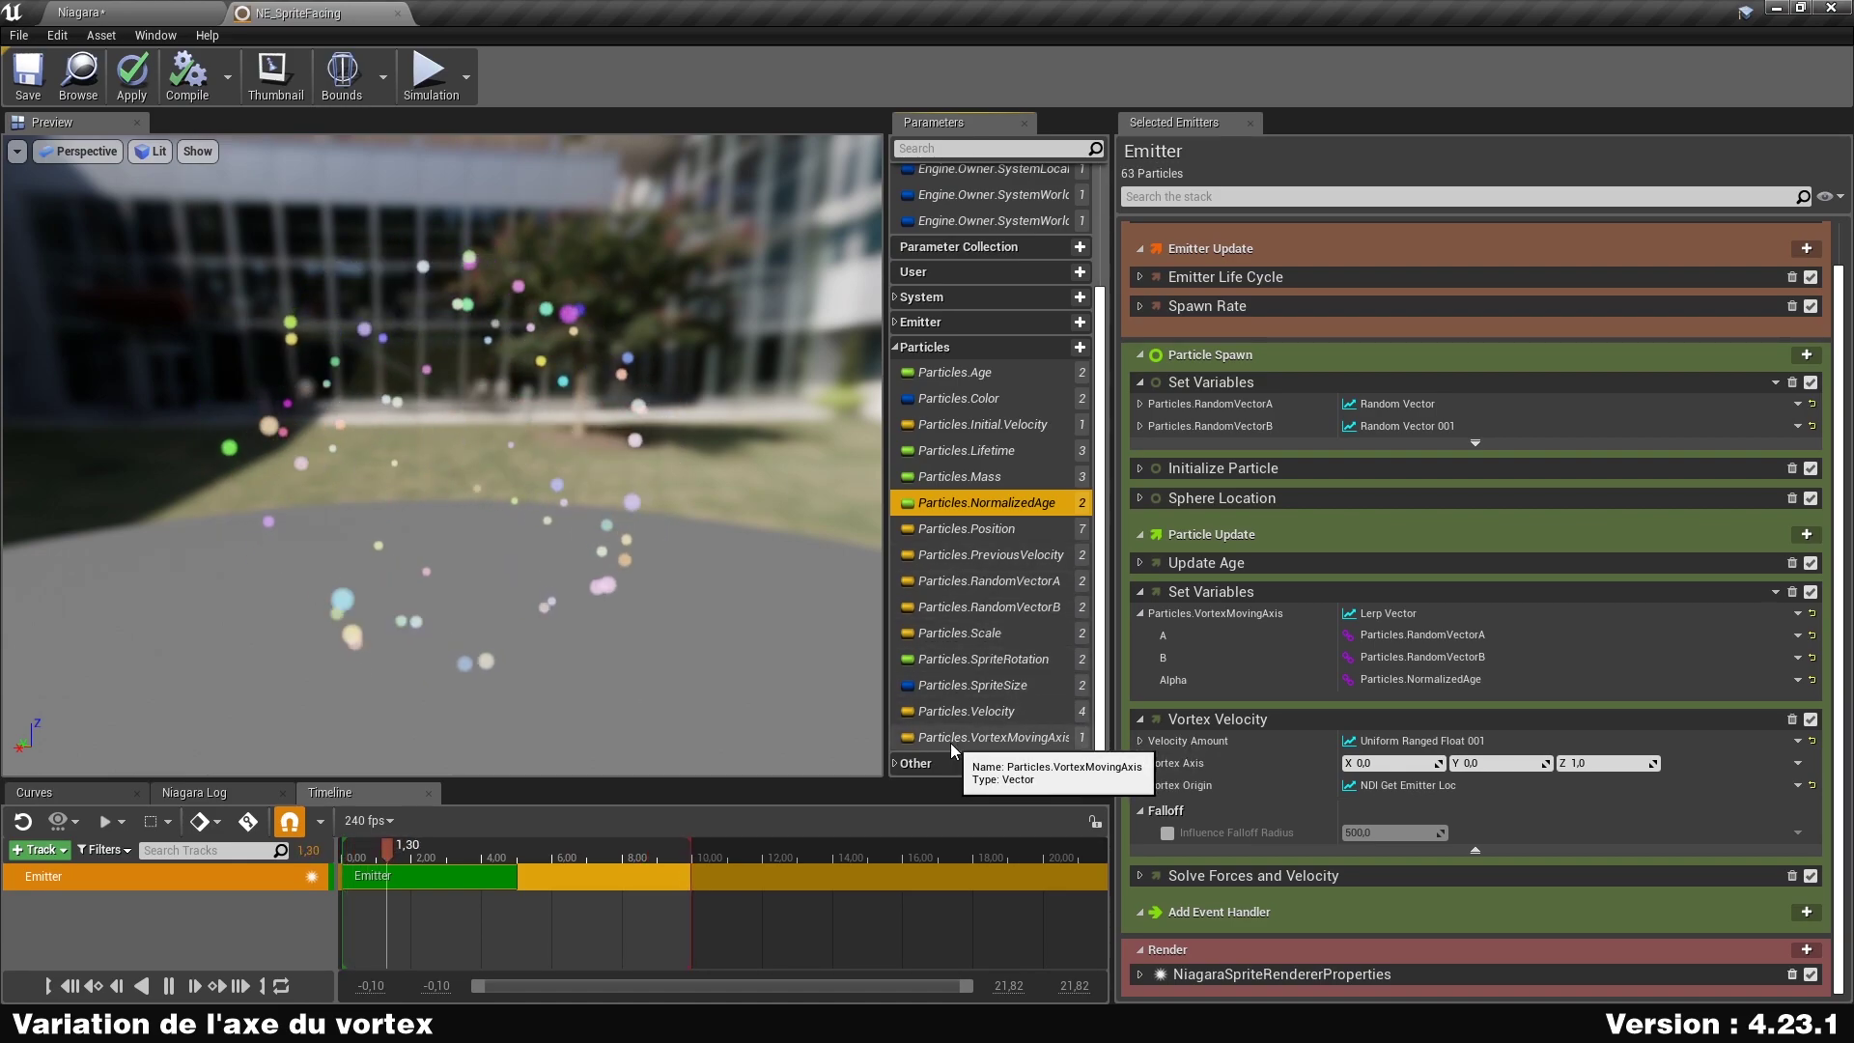
{"action": "left_click_drag", "start_coordinate": [1005, 738], "coordinate": [1241, 743]}
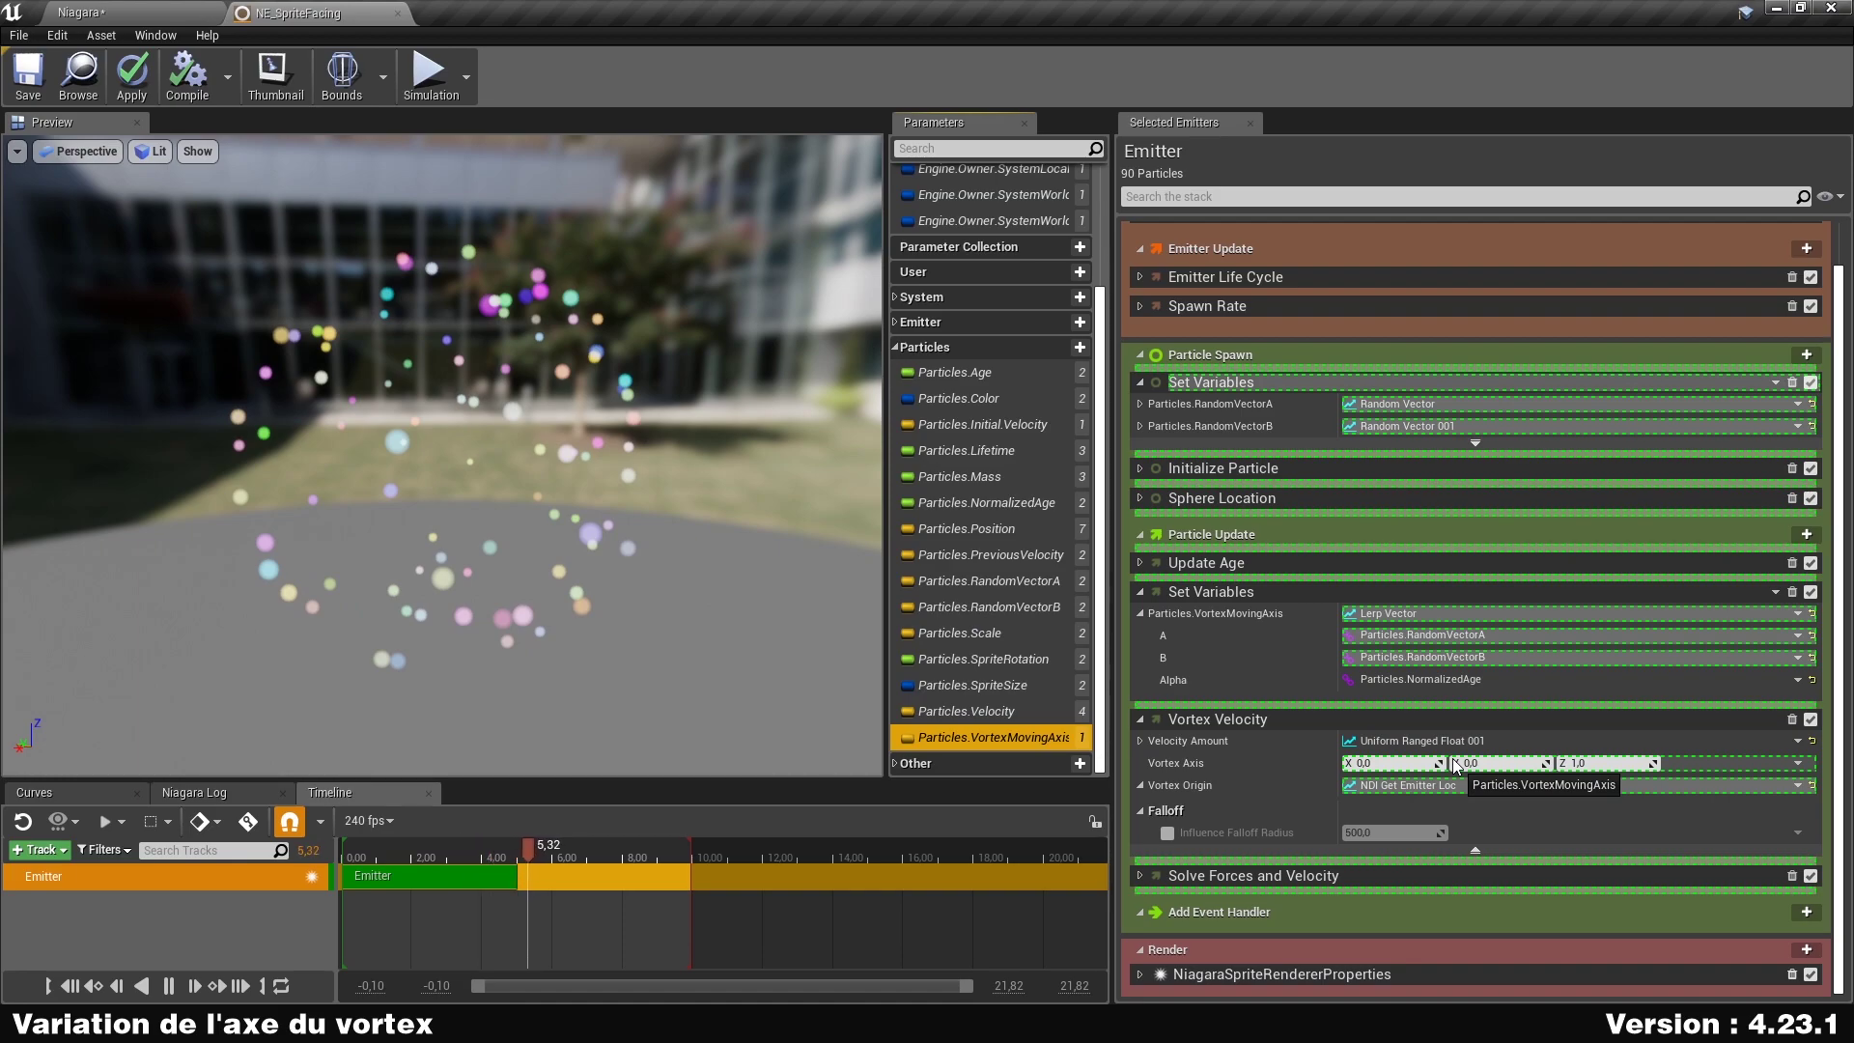
{"action": "left_click_drag", "start_coordinate": [1454, 764], "coordinate": [1452, 759]}
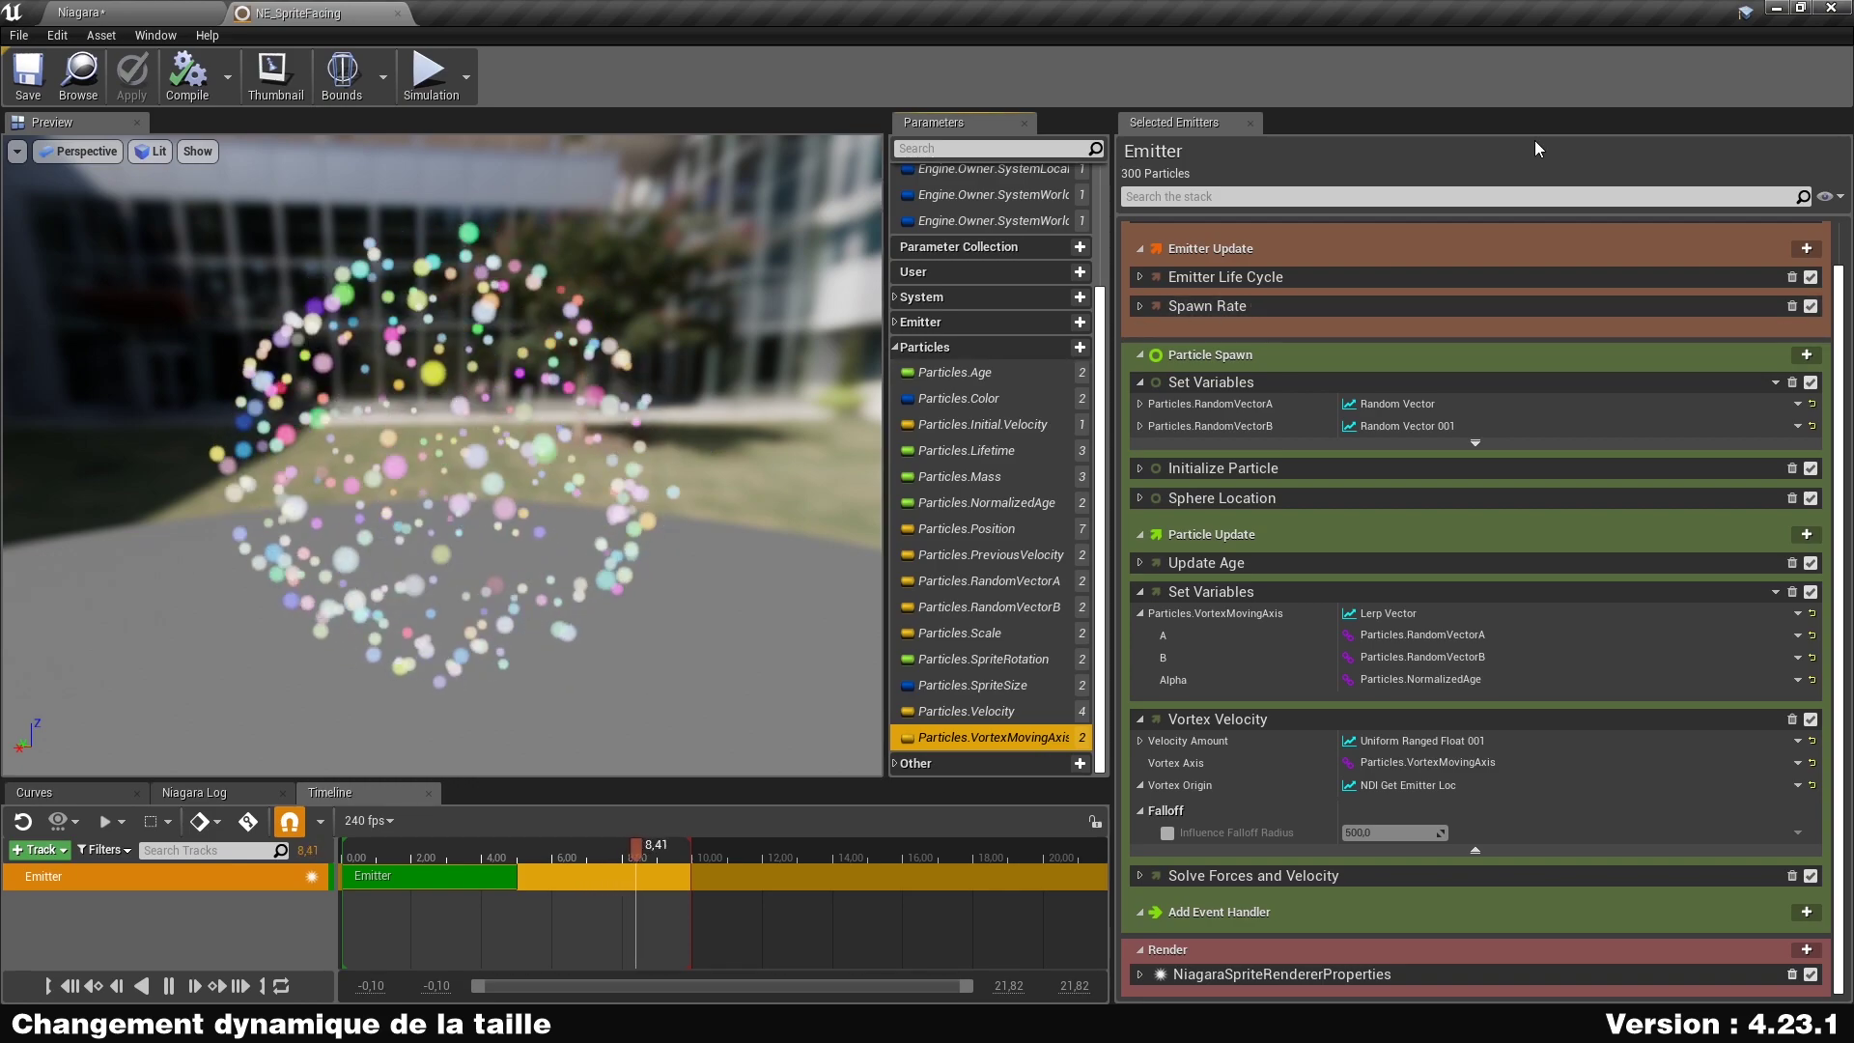
Collapse the emitter stack to headers and add a Sprite Size Scale module to Particle Update, placed before Solve Forces and Velocity.
{"action": "right_click", "coordinate": [1329, 161]}
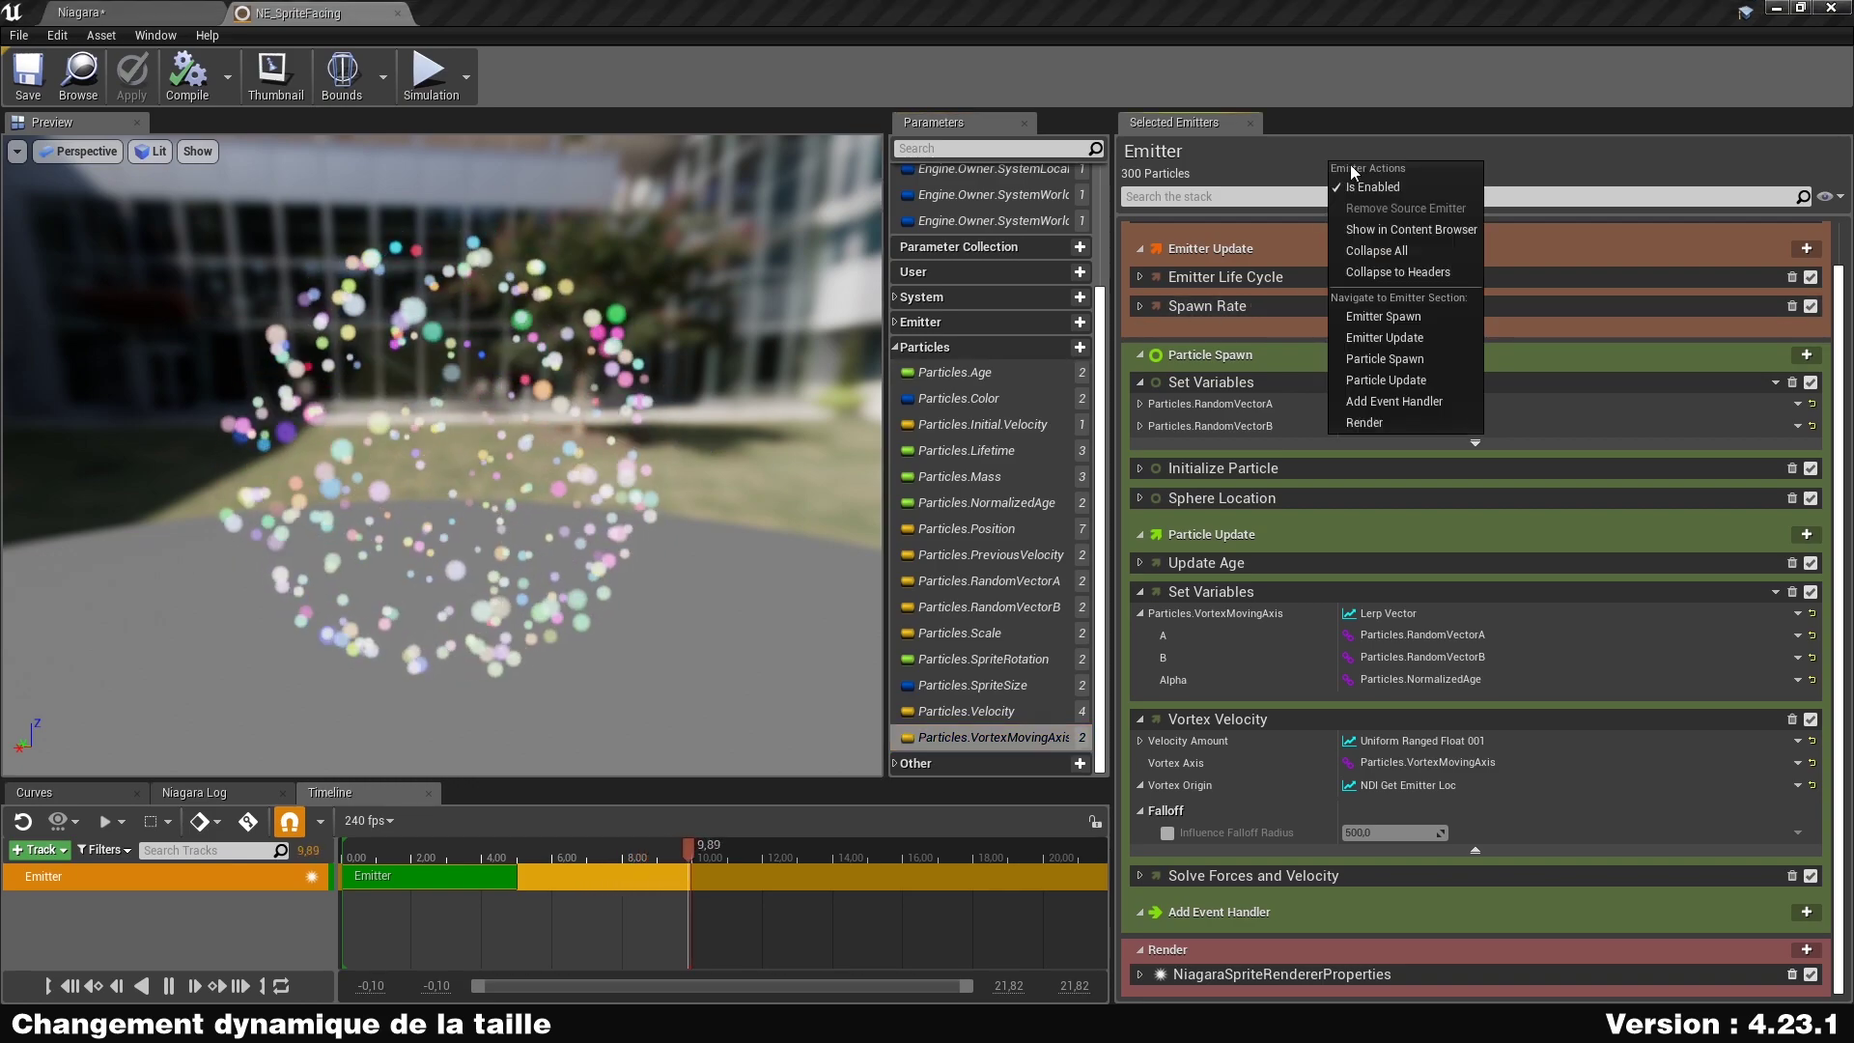
{"action": "left_click", "coordinate": [1436, 274]}
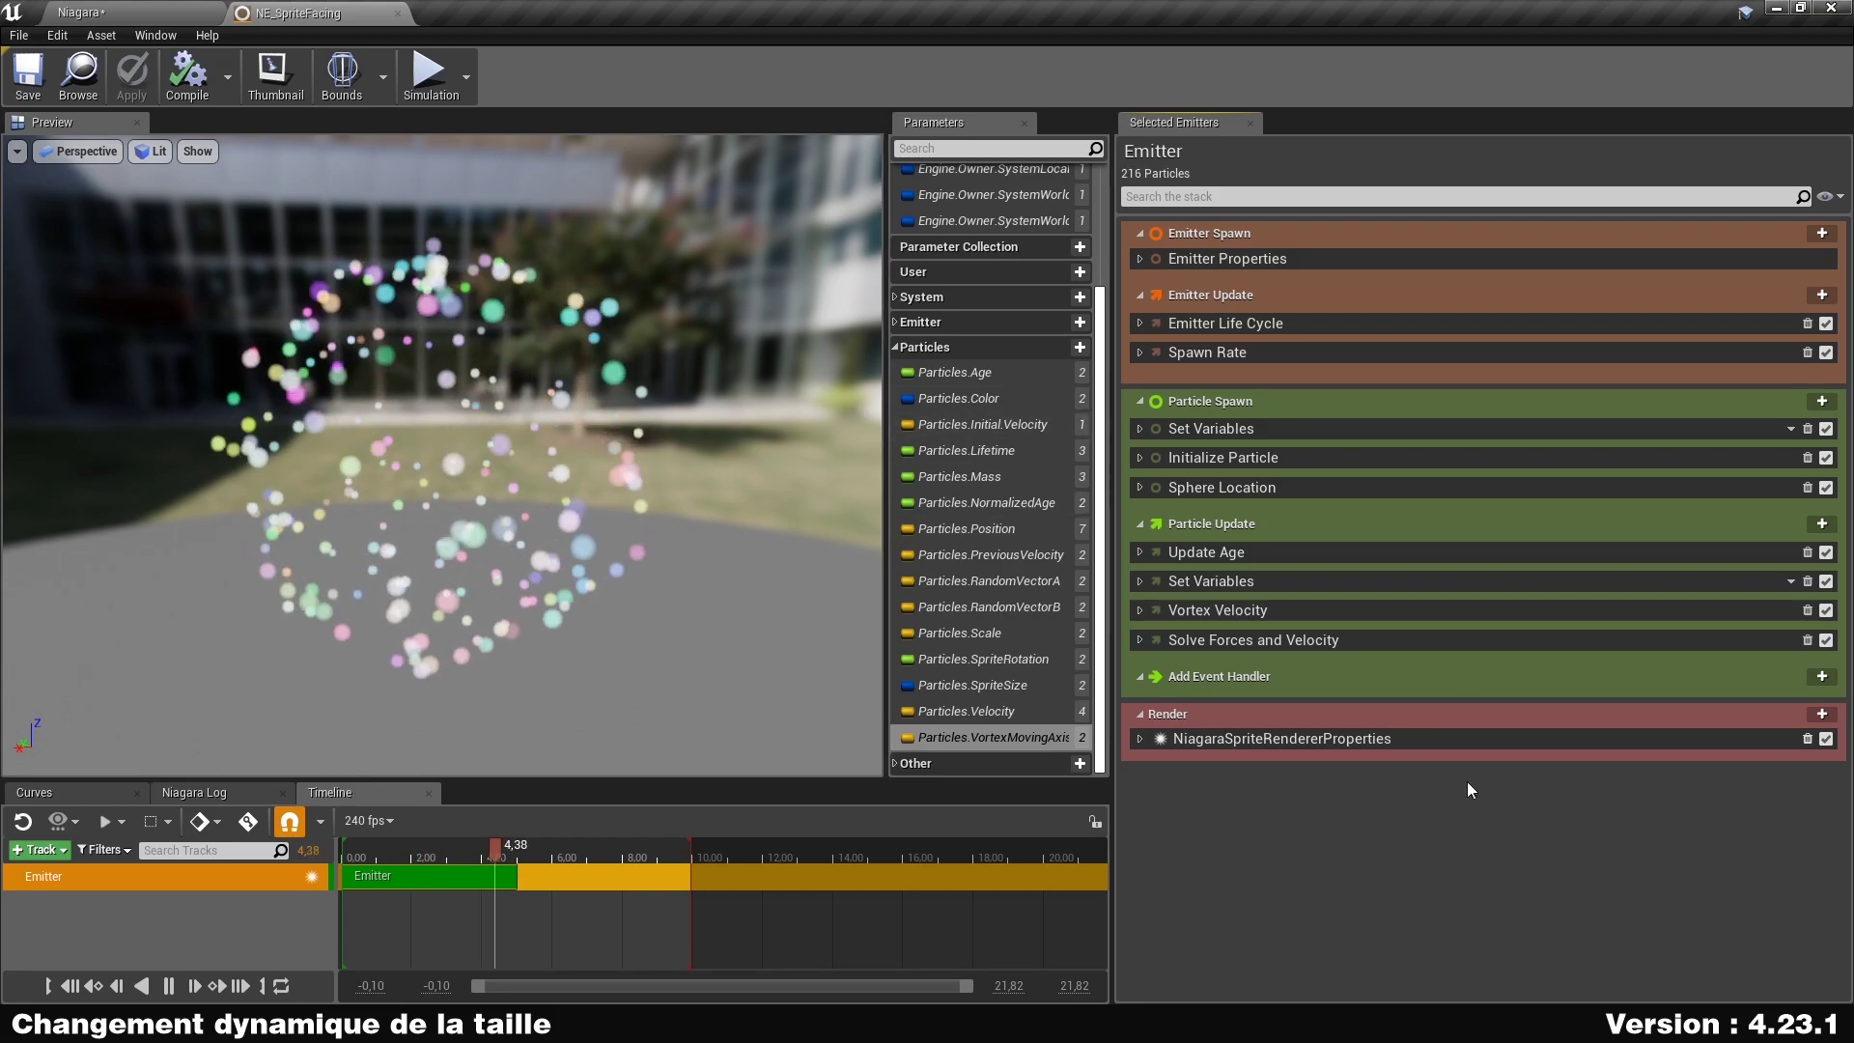
{"action": "left_click", "coordinate": [1821, 523]}
{"action": "type", "text": "spritesi"}
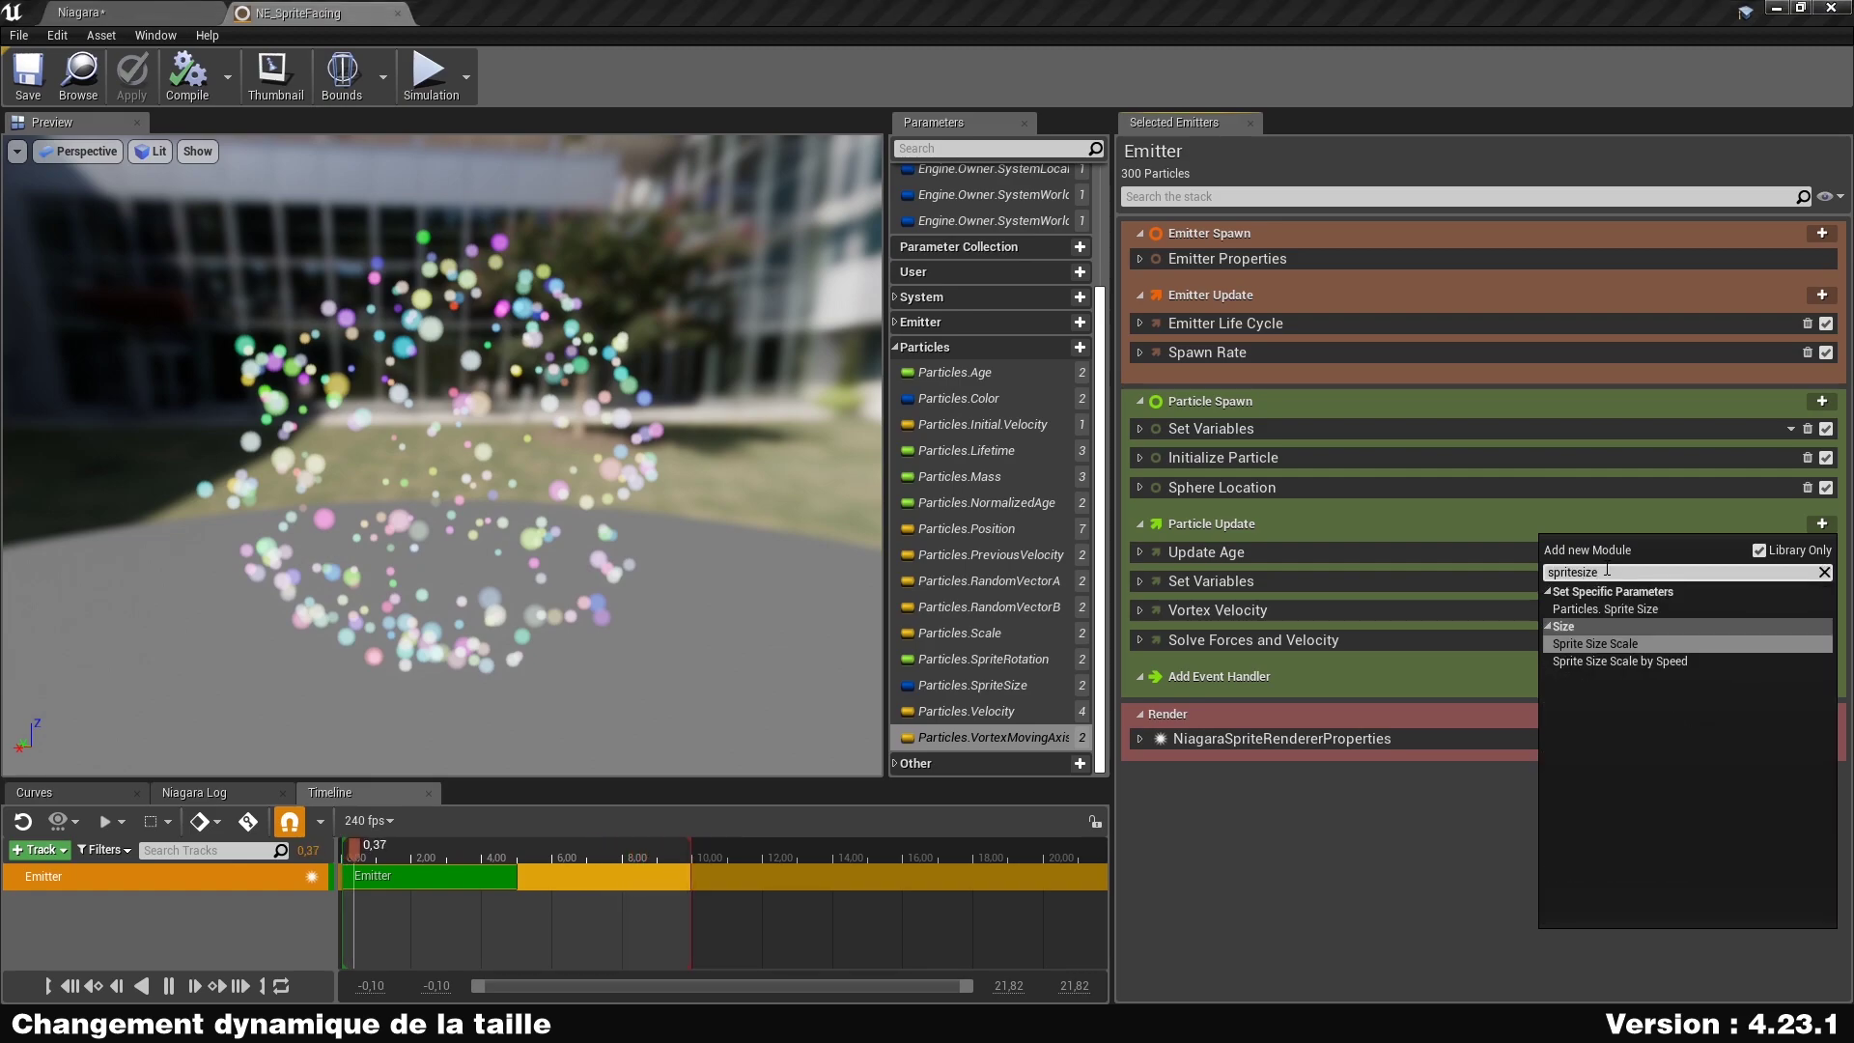
{"action": "type", "text": "ze"}
{"action": "key", "text": "Return"}
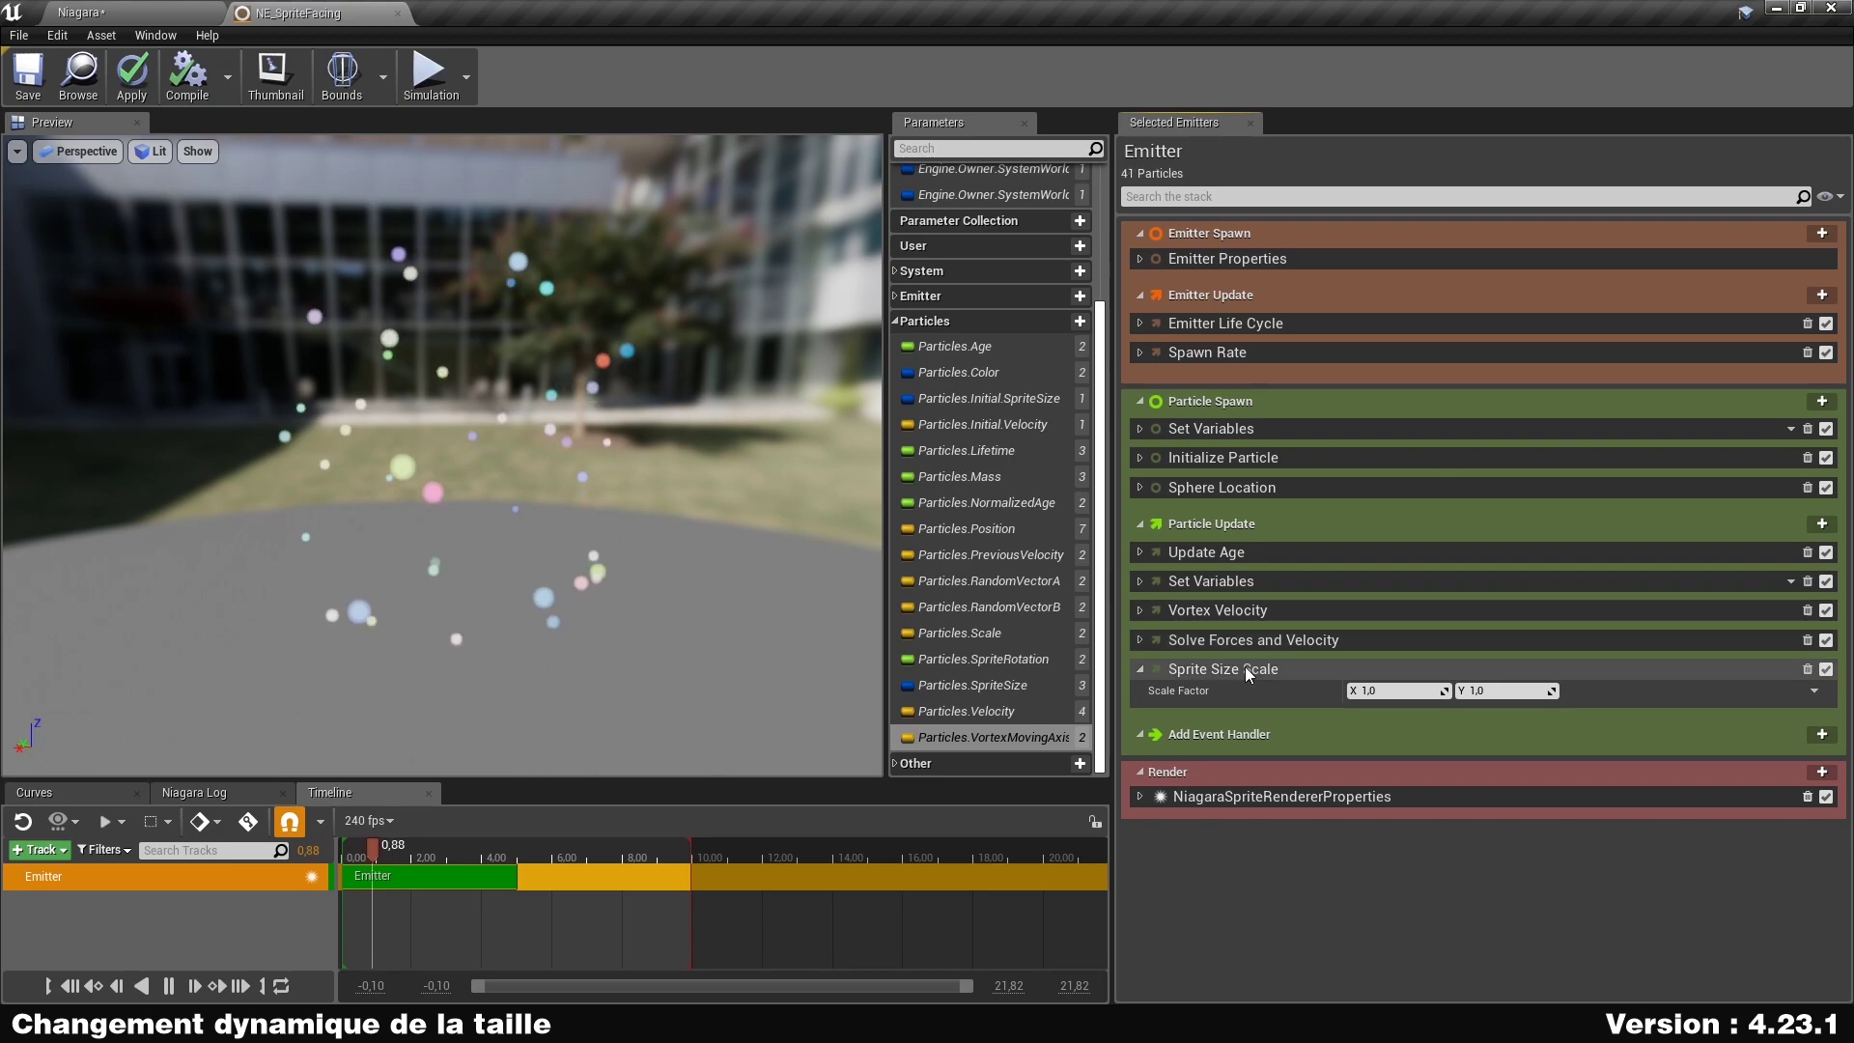
{"action": "left_click_drag", "start_coordinate": [1222, 668], "coordinate": [1225, 628]}
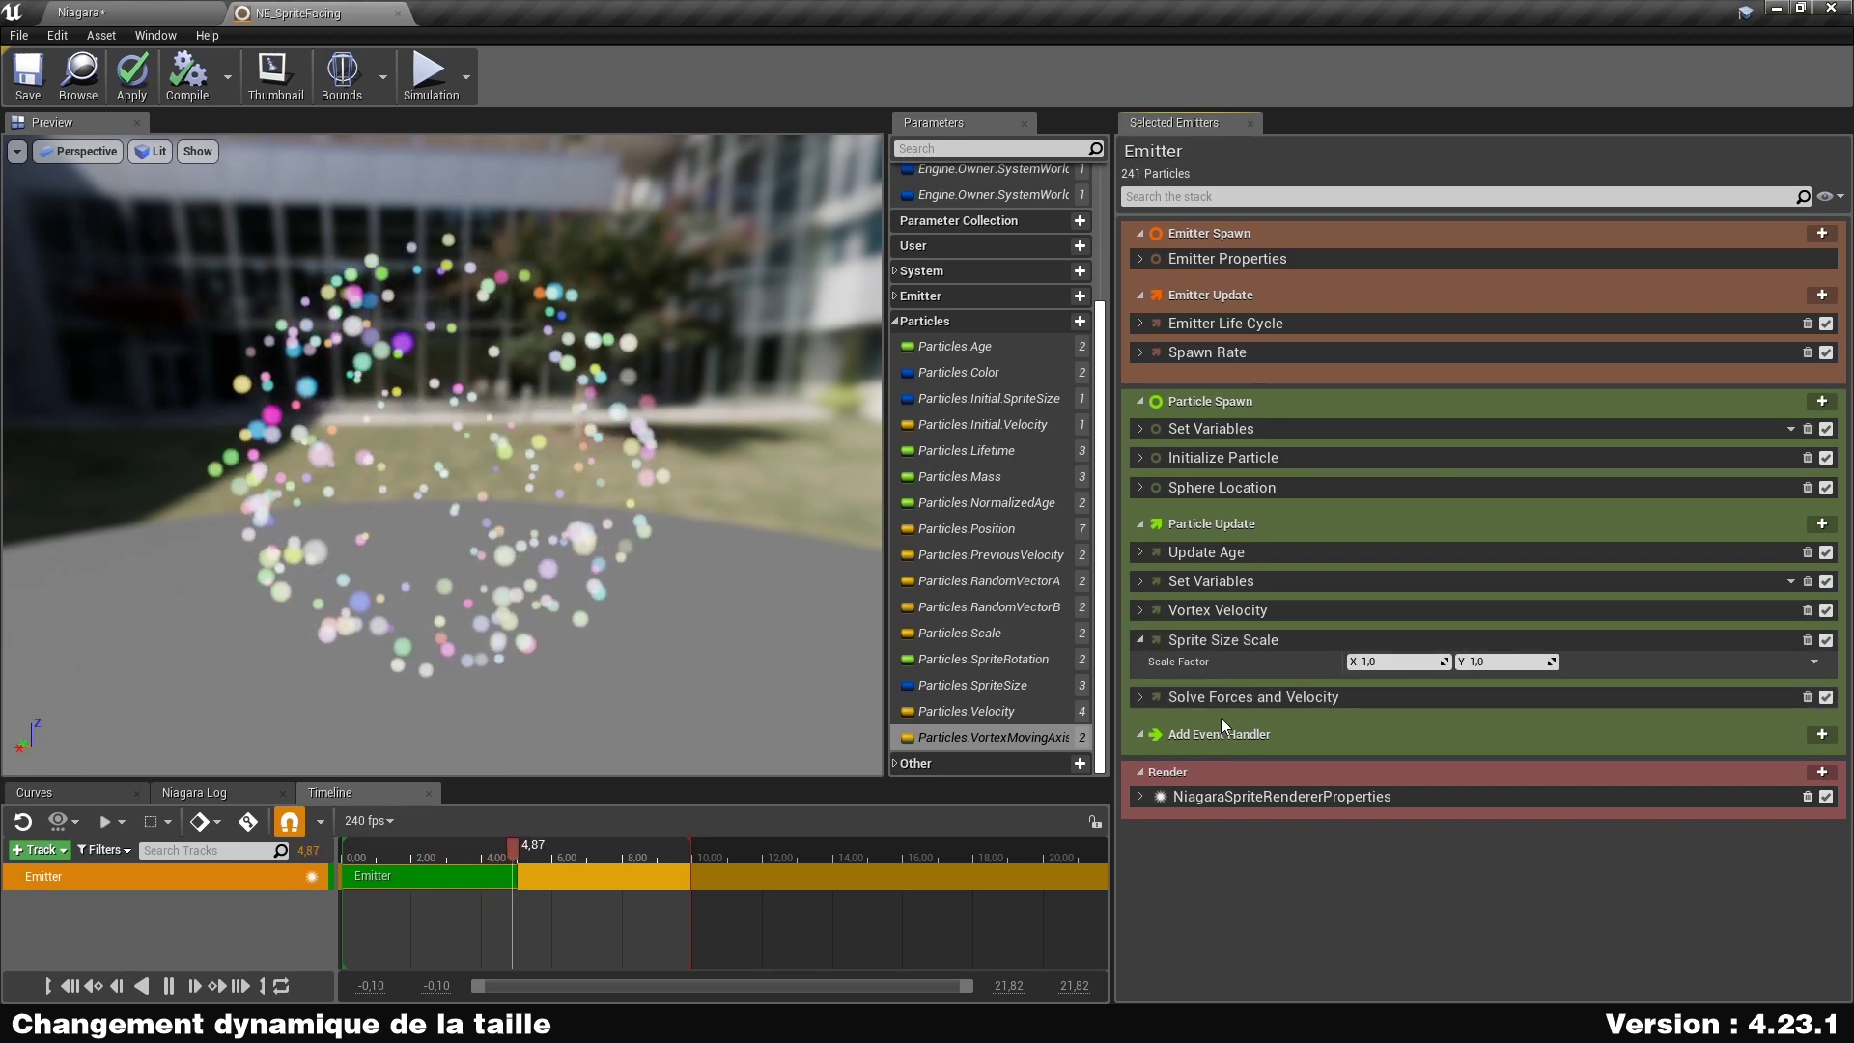
Set Sprite Size Scale's Scale Factor to Vector 2DFrom Float, with its Value driven by Float from Curve.
{"action": "left_click", "coordinate": [1814, 663]}
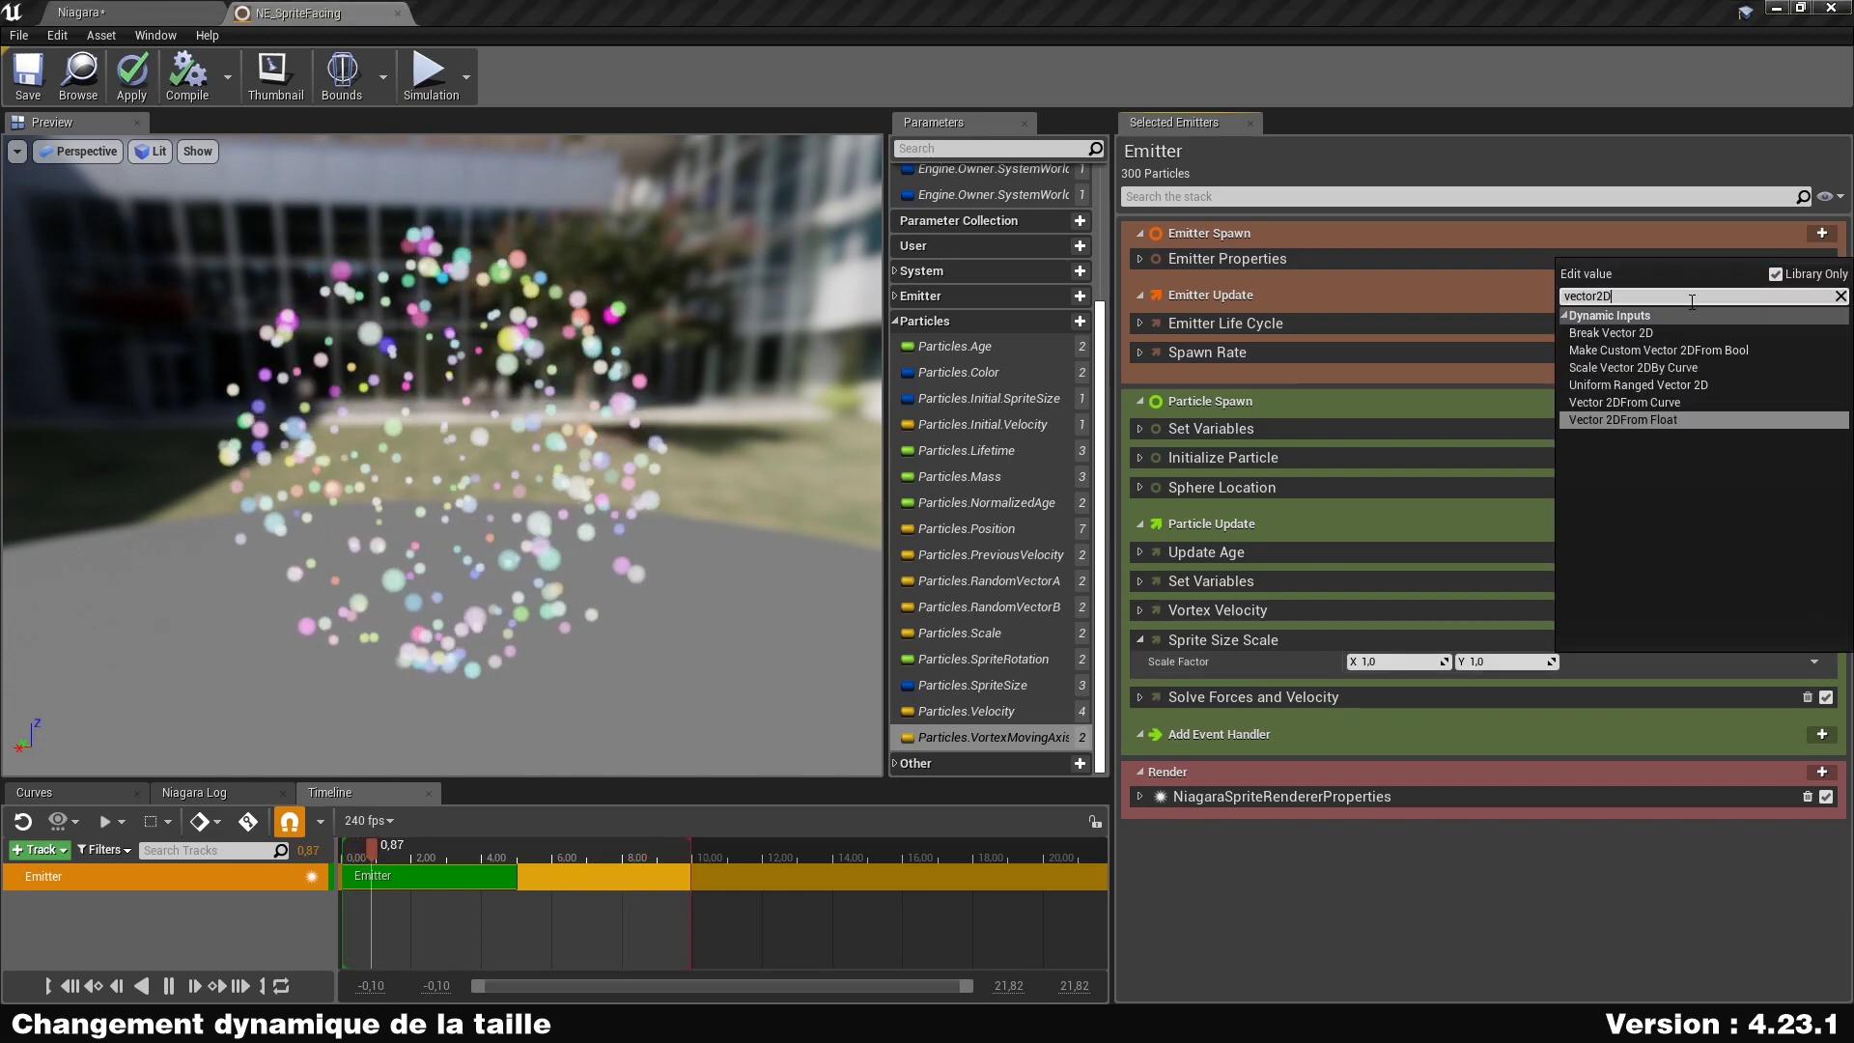
{"action": "key", "text": "Return"}
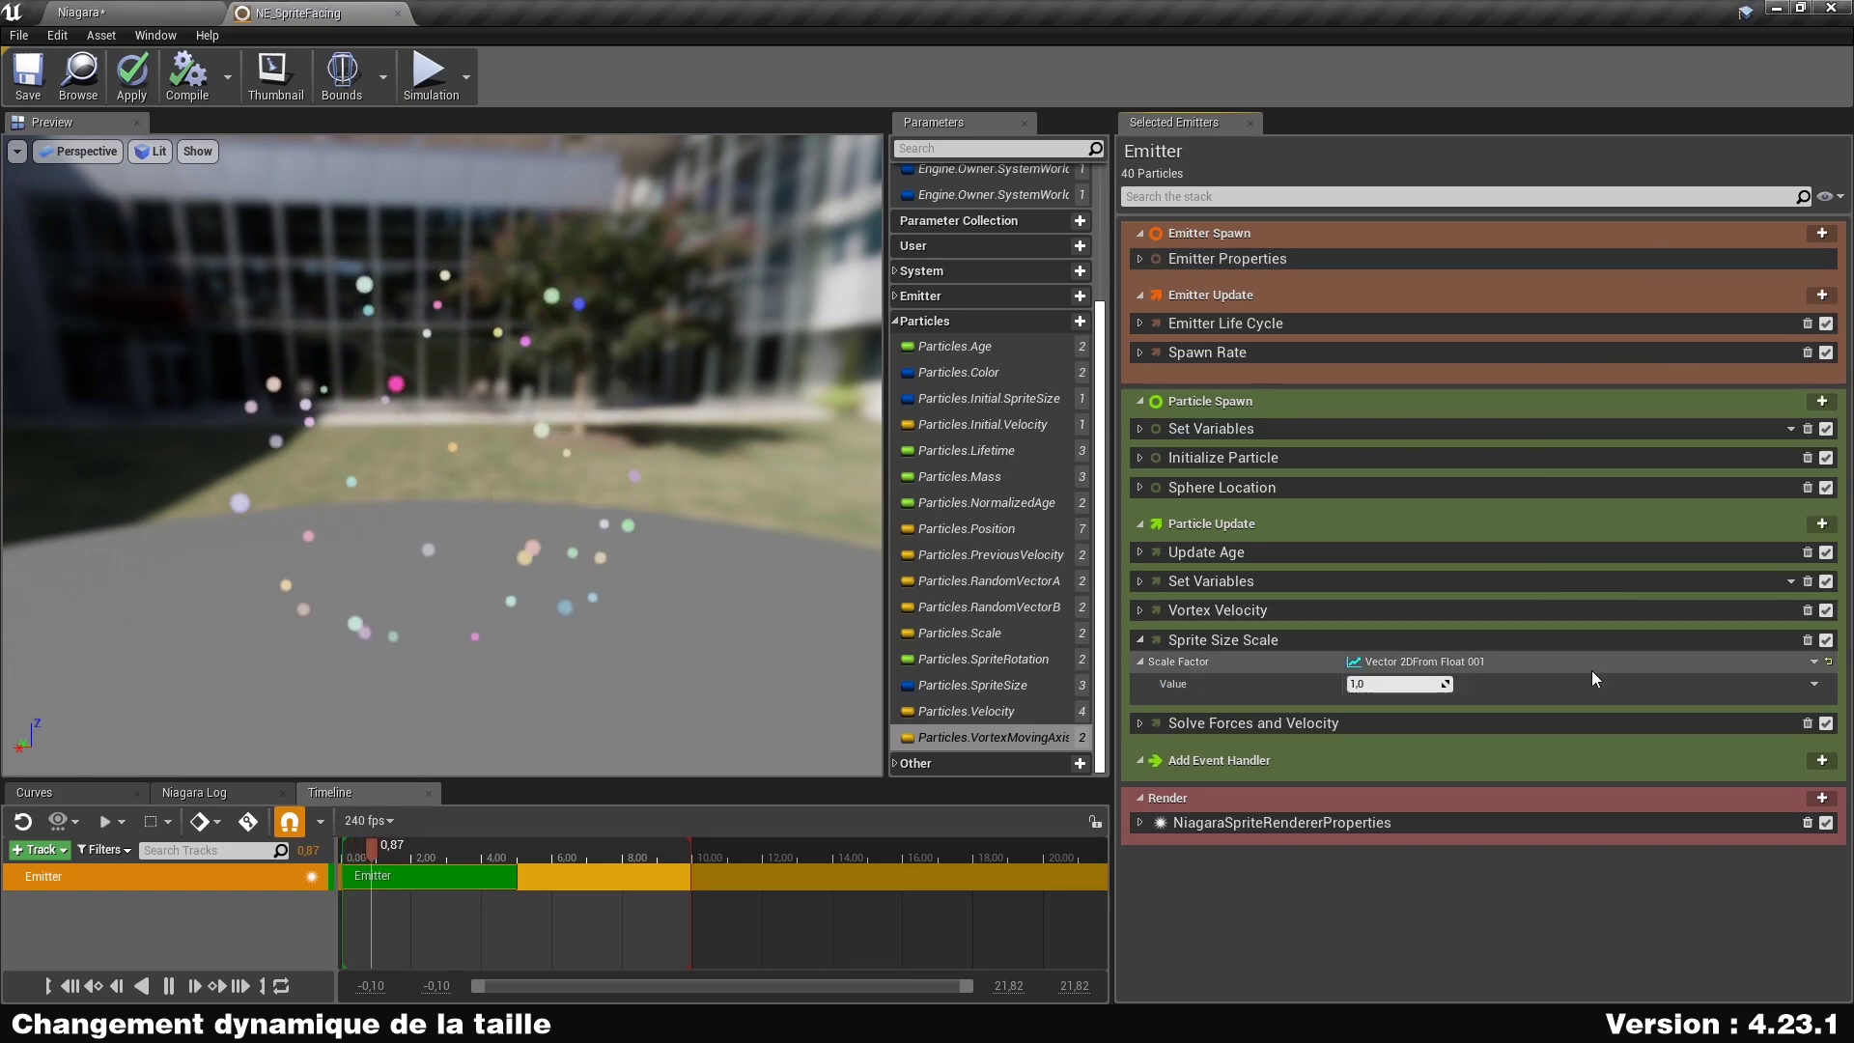
{"action": "left_click", "coordinate": [1814, 683]}
{"action": "type", "text": "c"}
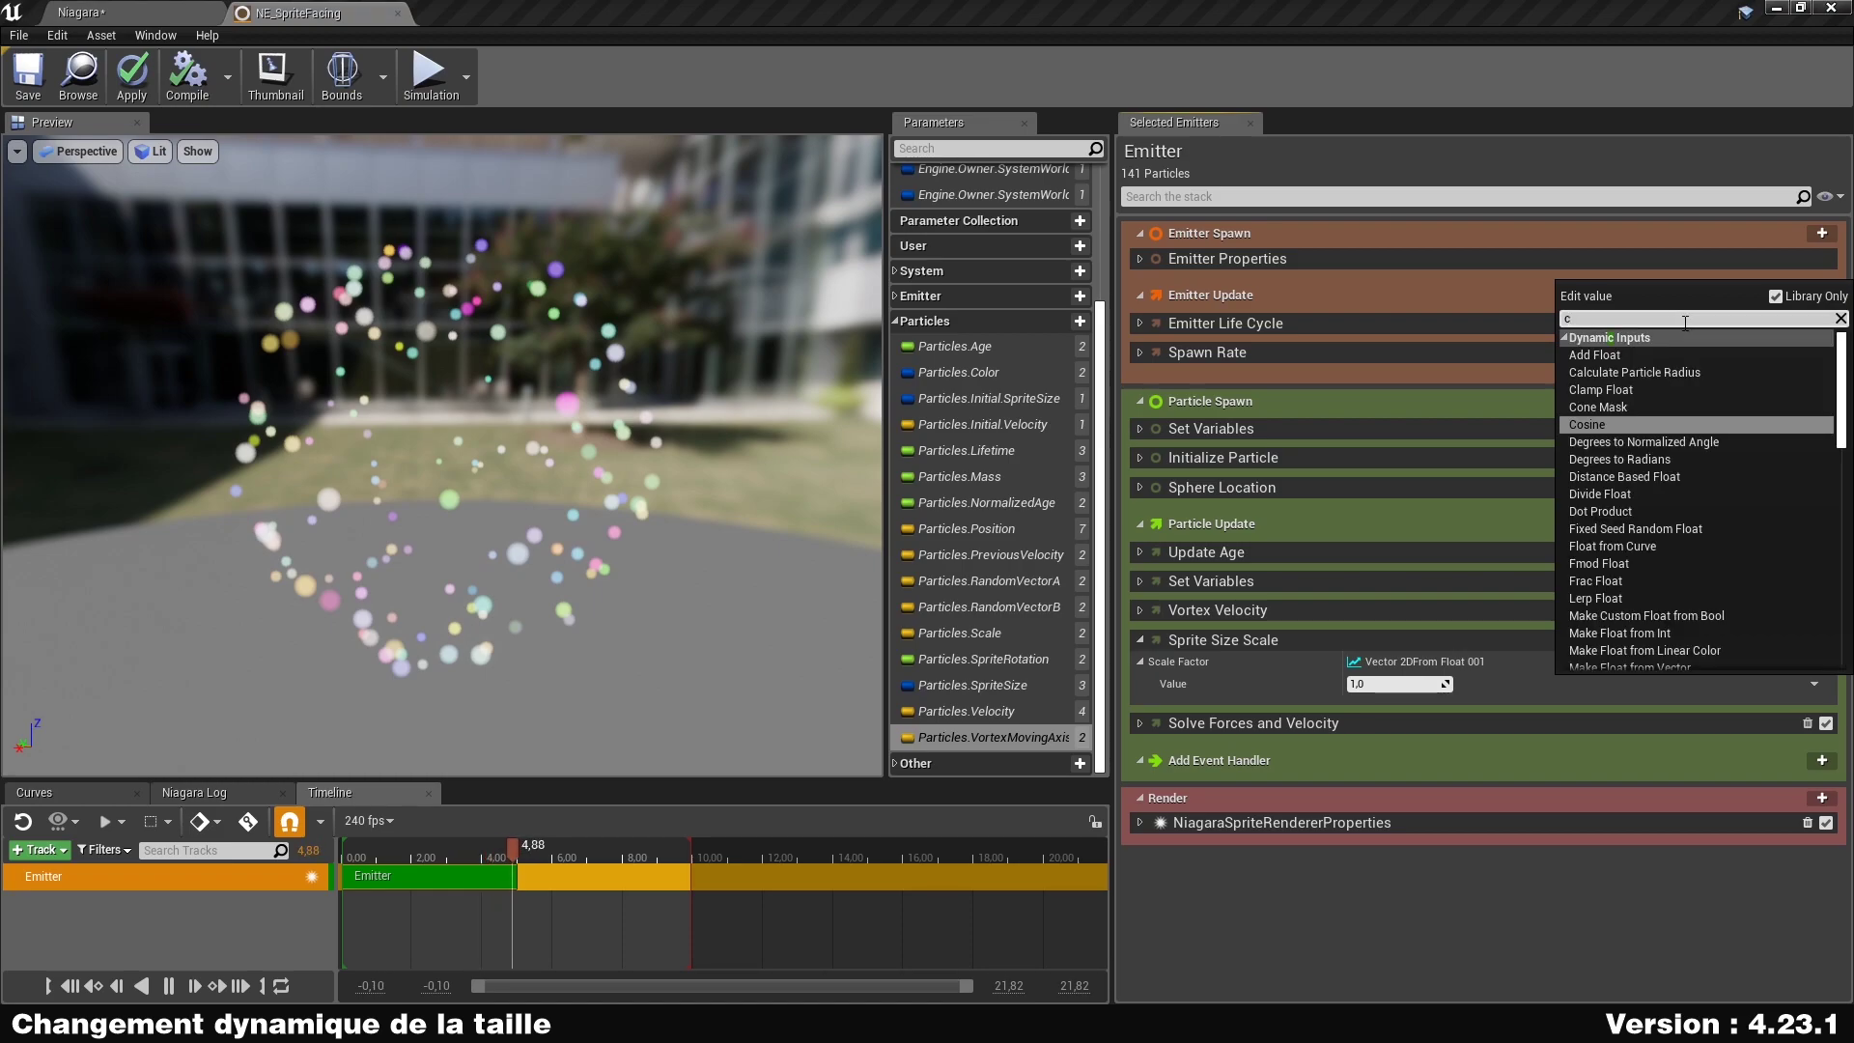
{"action": "type", "text": "ur"}
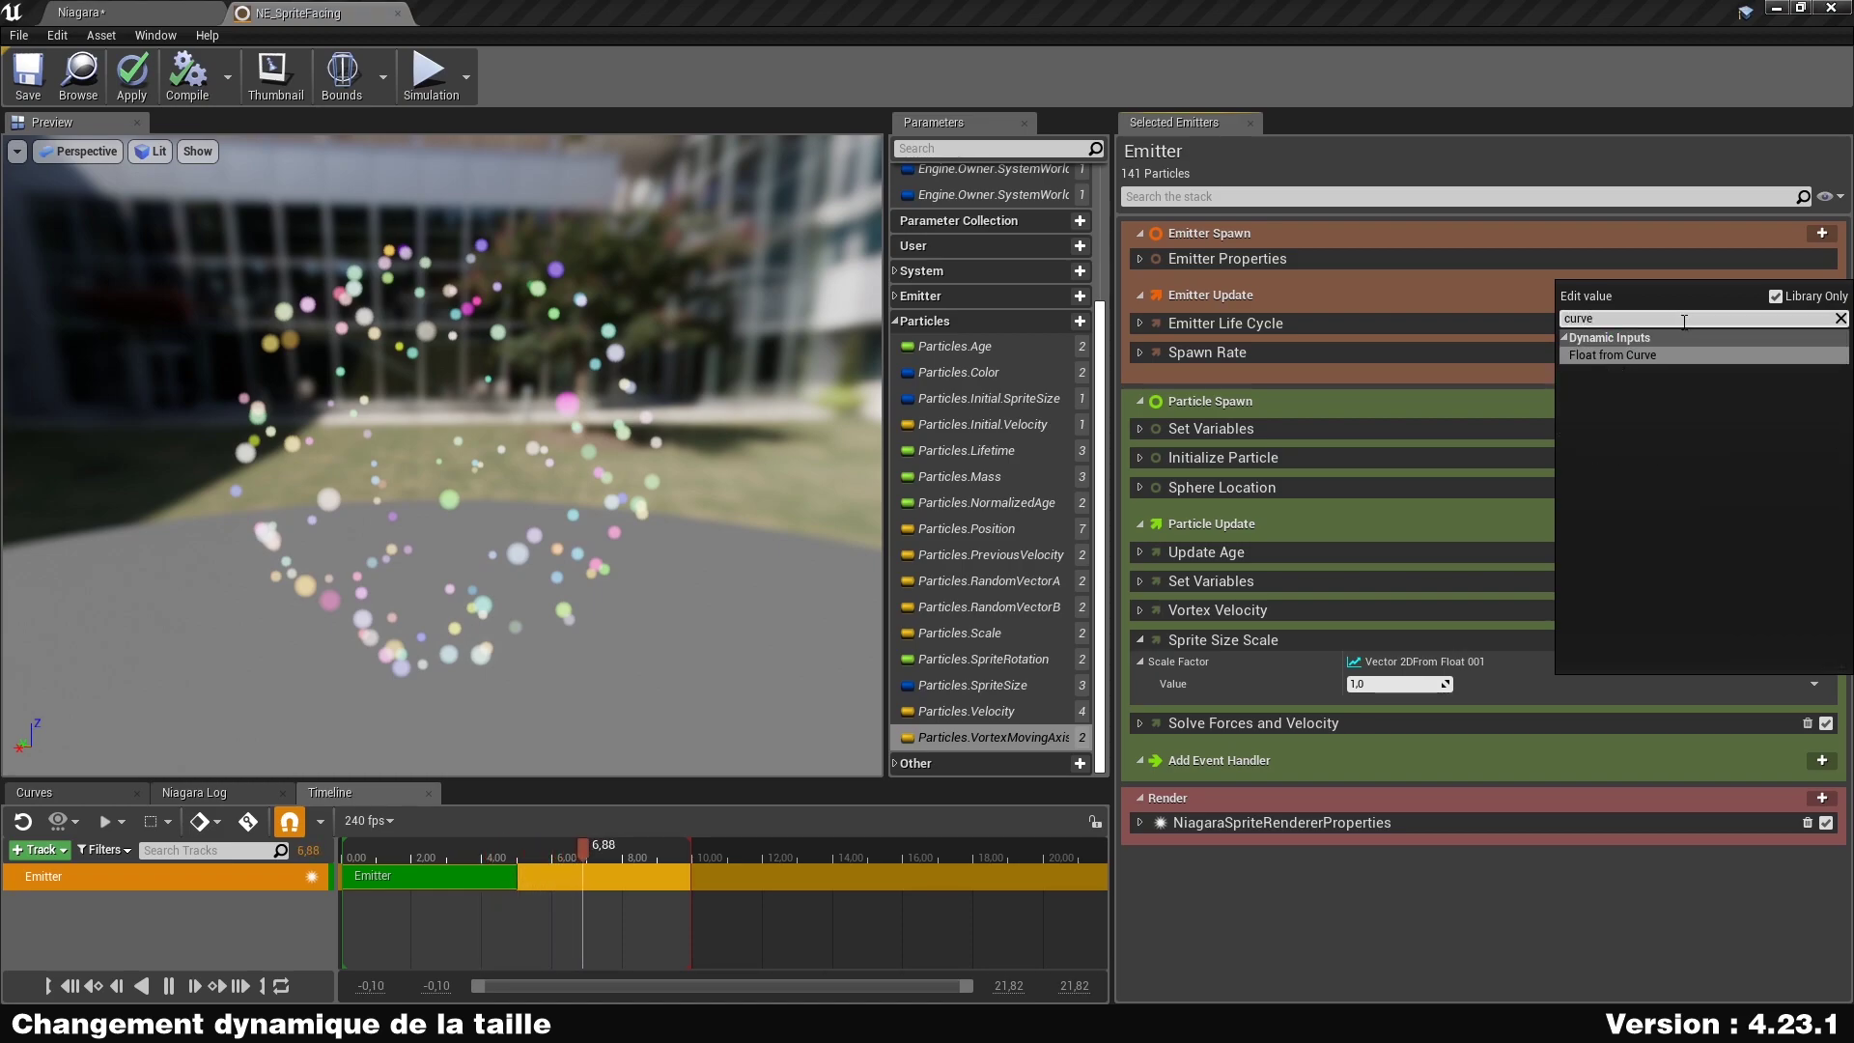
{"action": "type", "text": "ve"}
{"action": "left_click", "coordinate": [1629, 359]}
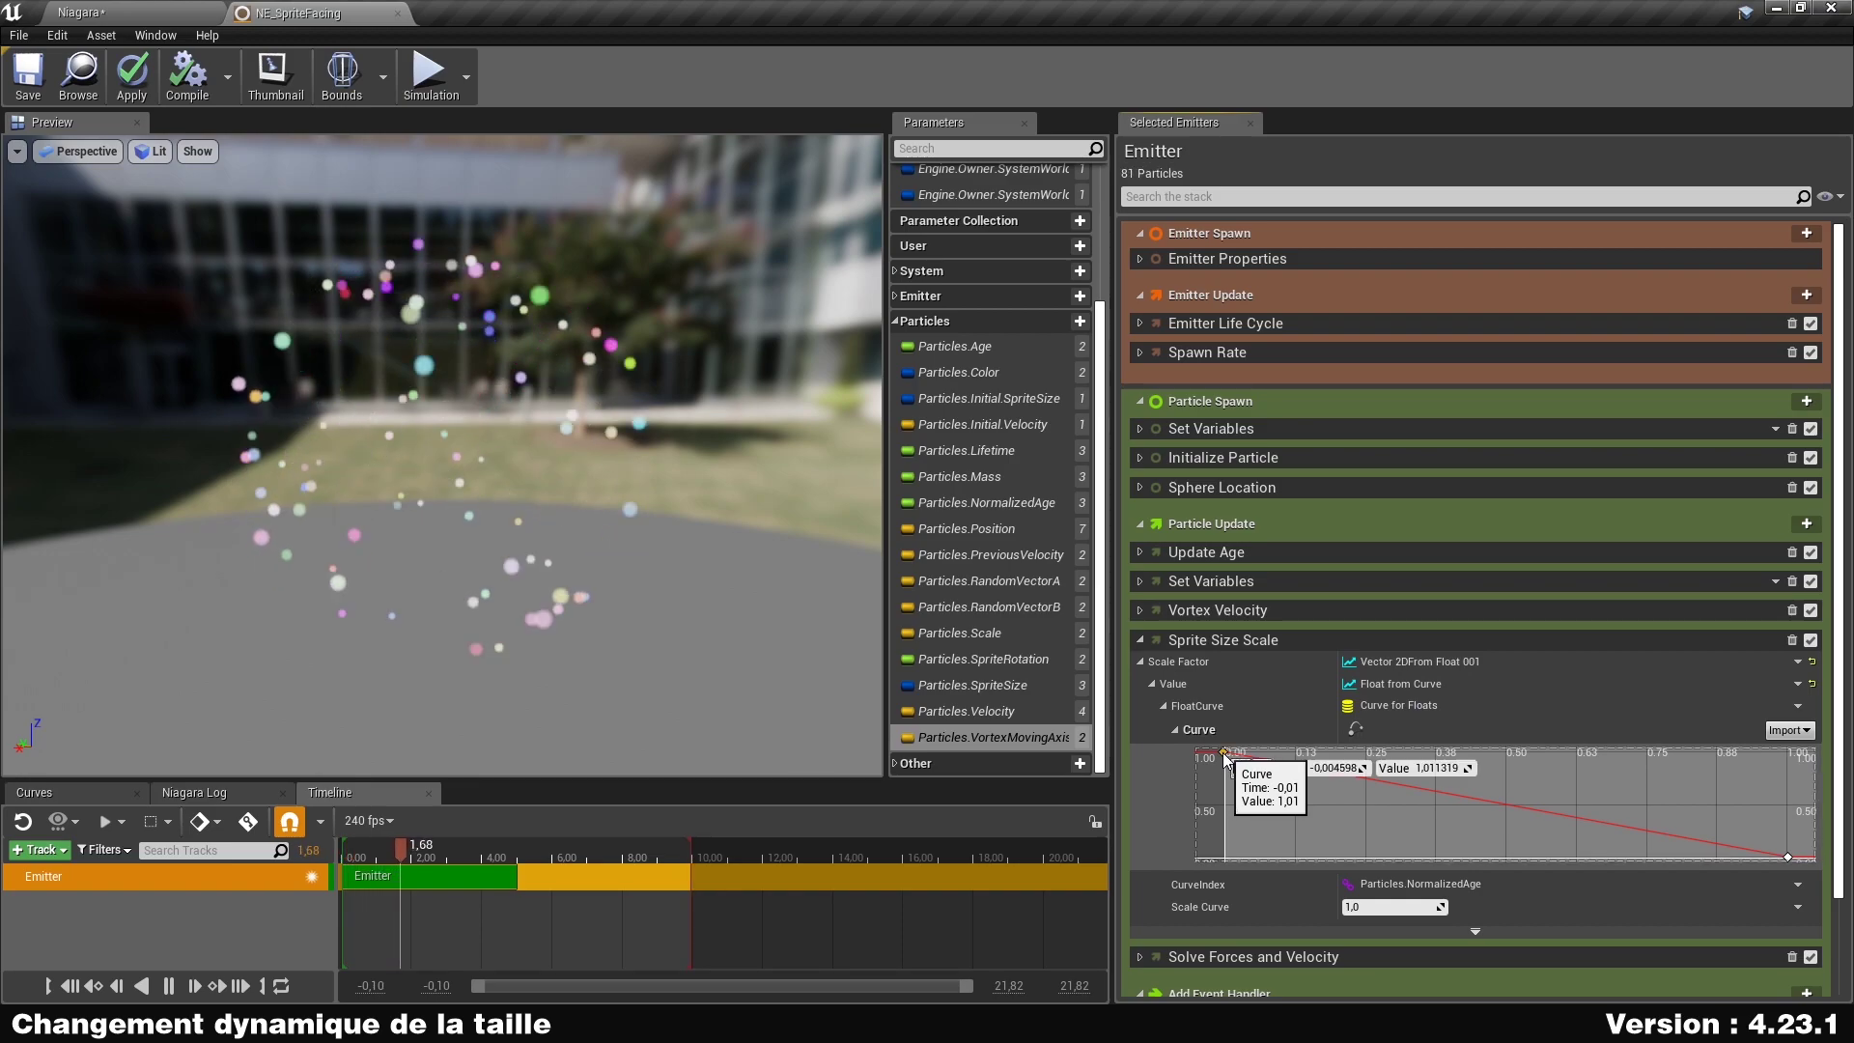
Set the first key of the Sprite Size Scale curve to time 0 and value 0.
{"action": "left_click", "coordinate": [1788, 858]}
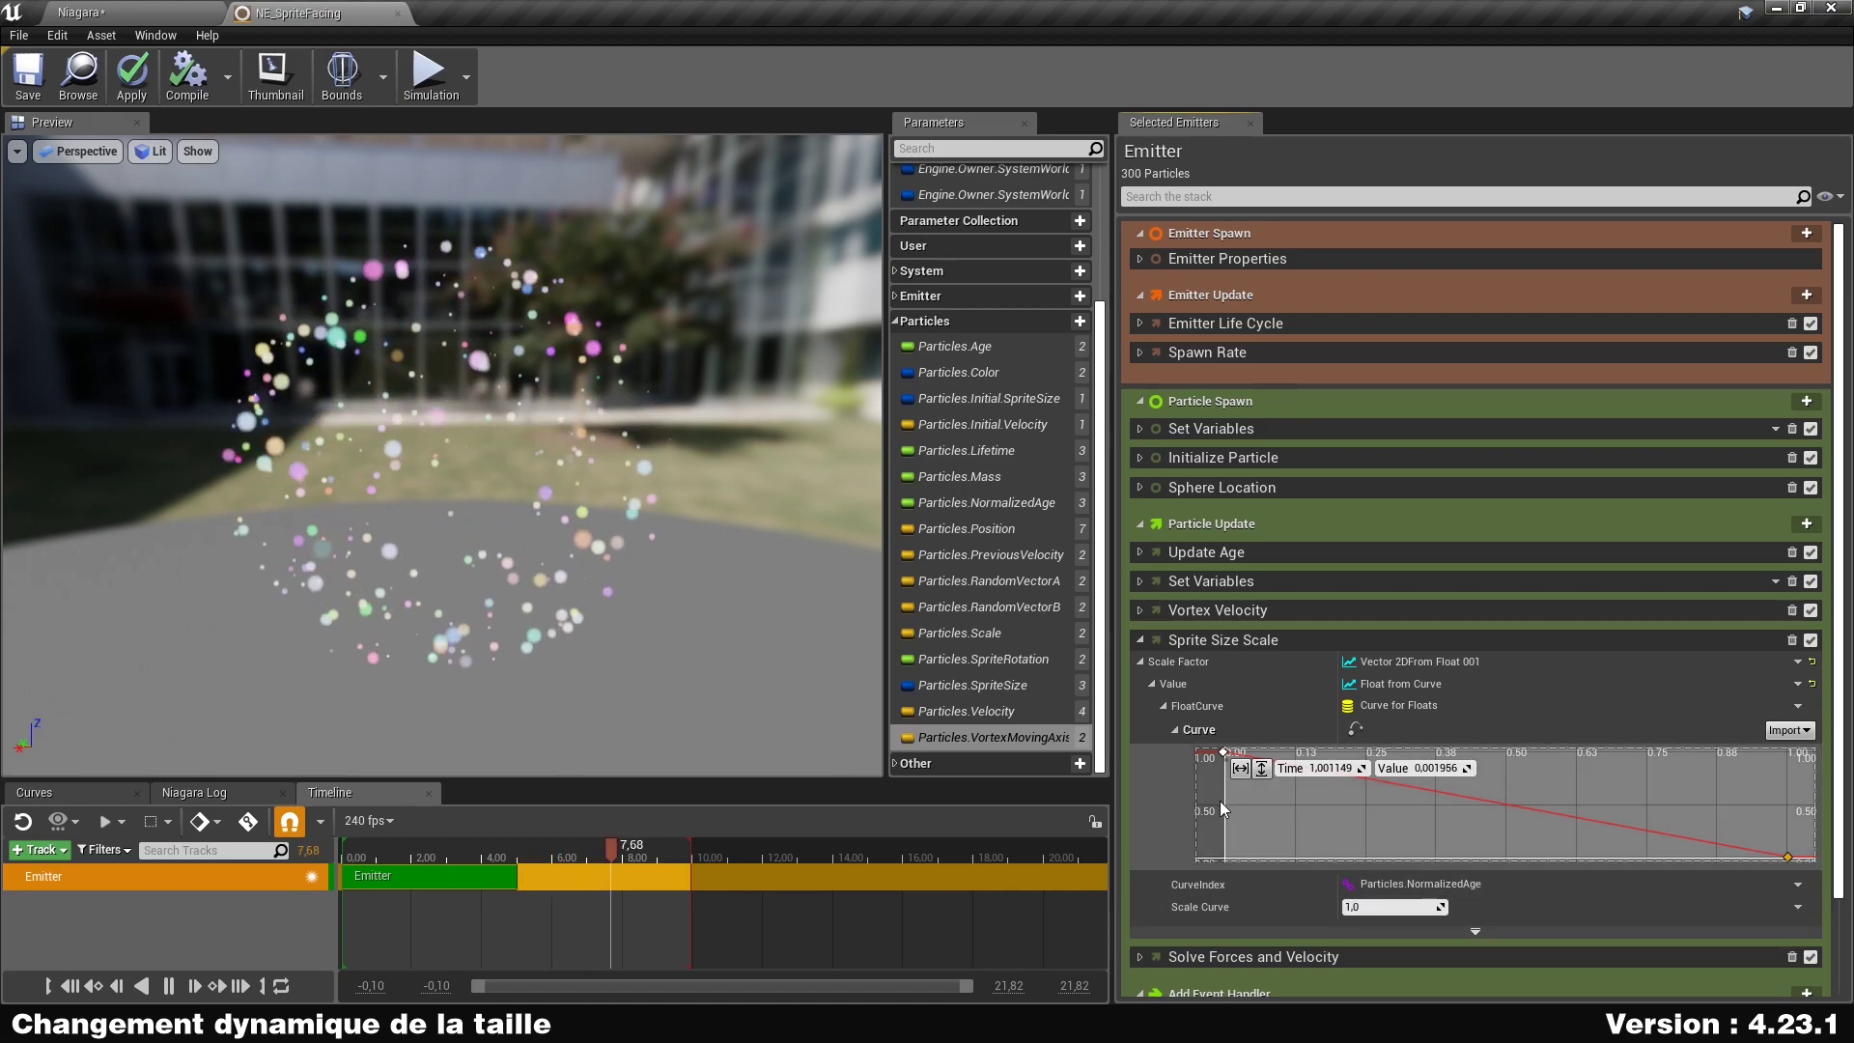
{"action": "mouse_move", "coordinate": [1224, 753]}
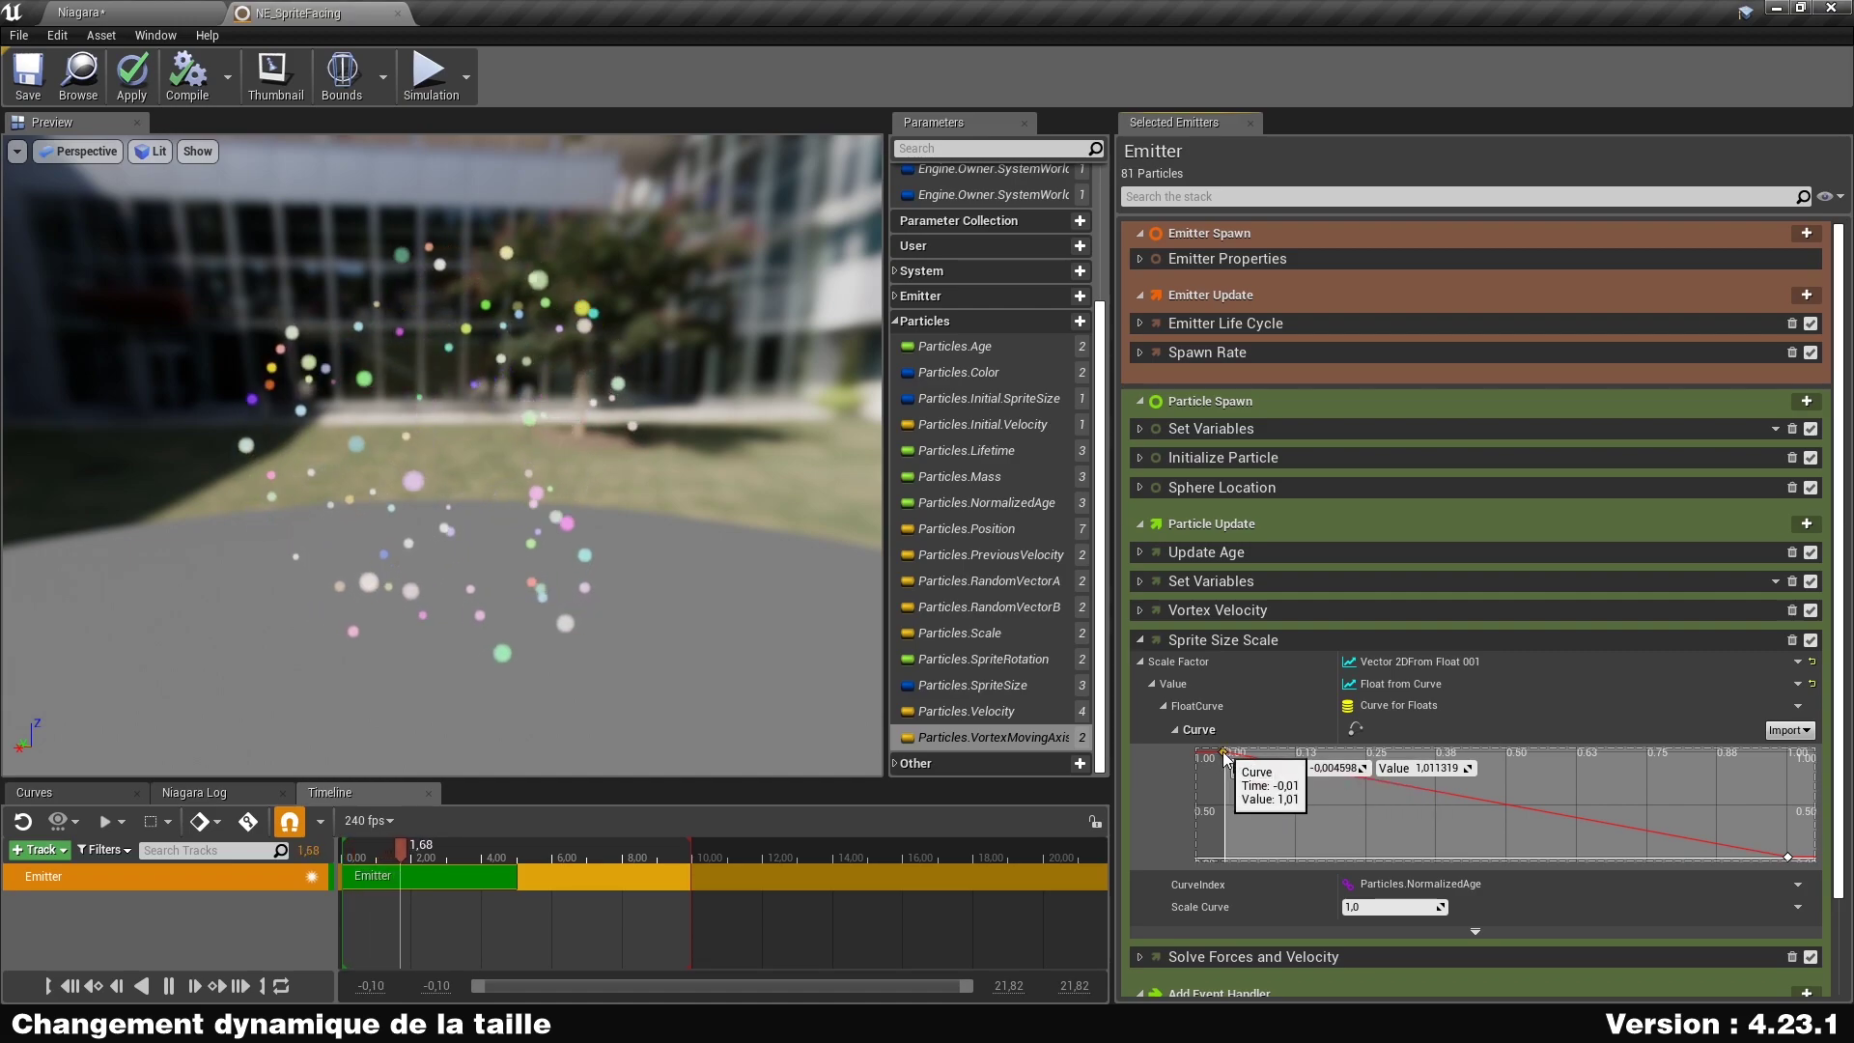
{"action": "left_click", "coordinate": [1333, 769]}
{"action": "type", "text": "0"}
{"action": "key", "text": "Tab"}
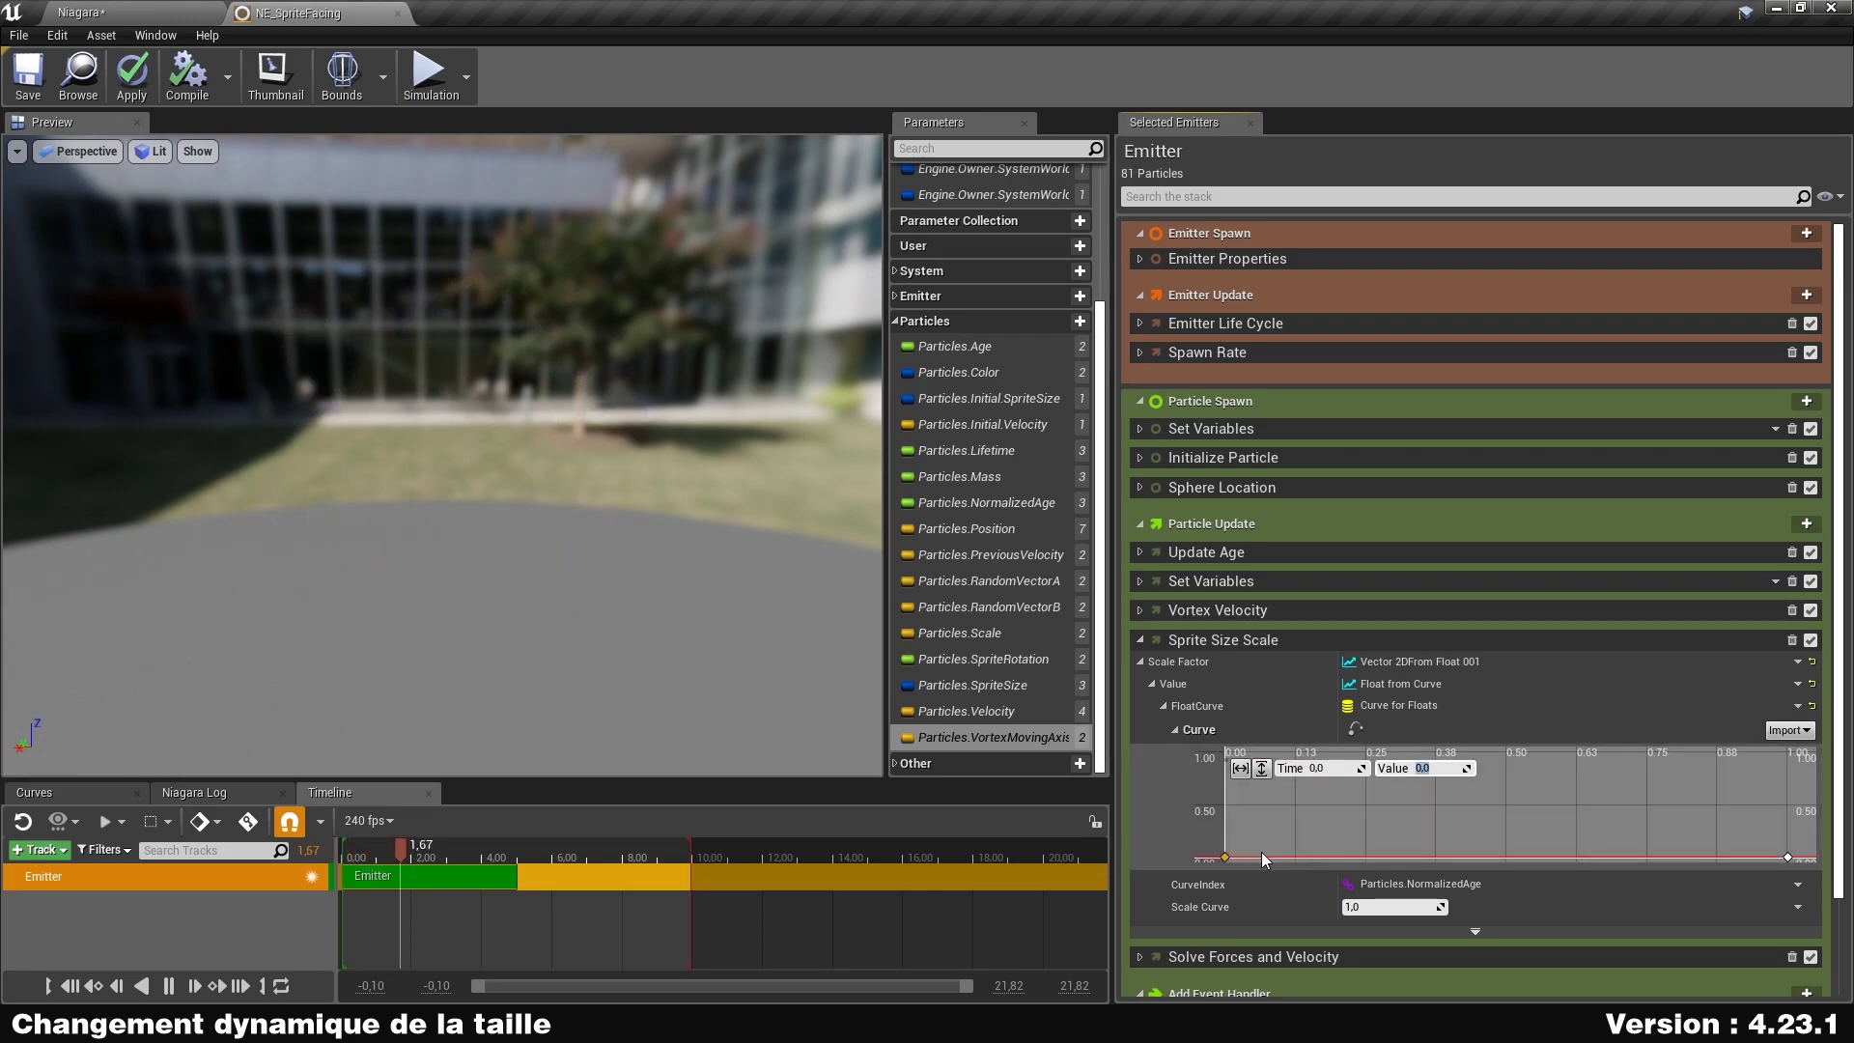
Add two keys to the Sprite Size Scale curve: time 0.1 with value 1, and time 0.5 with value 2.
{"action": "middle_click", "coordinate": [1261, 857]}
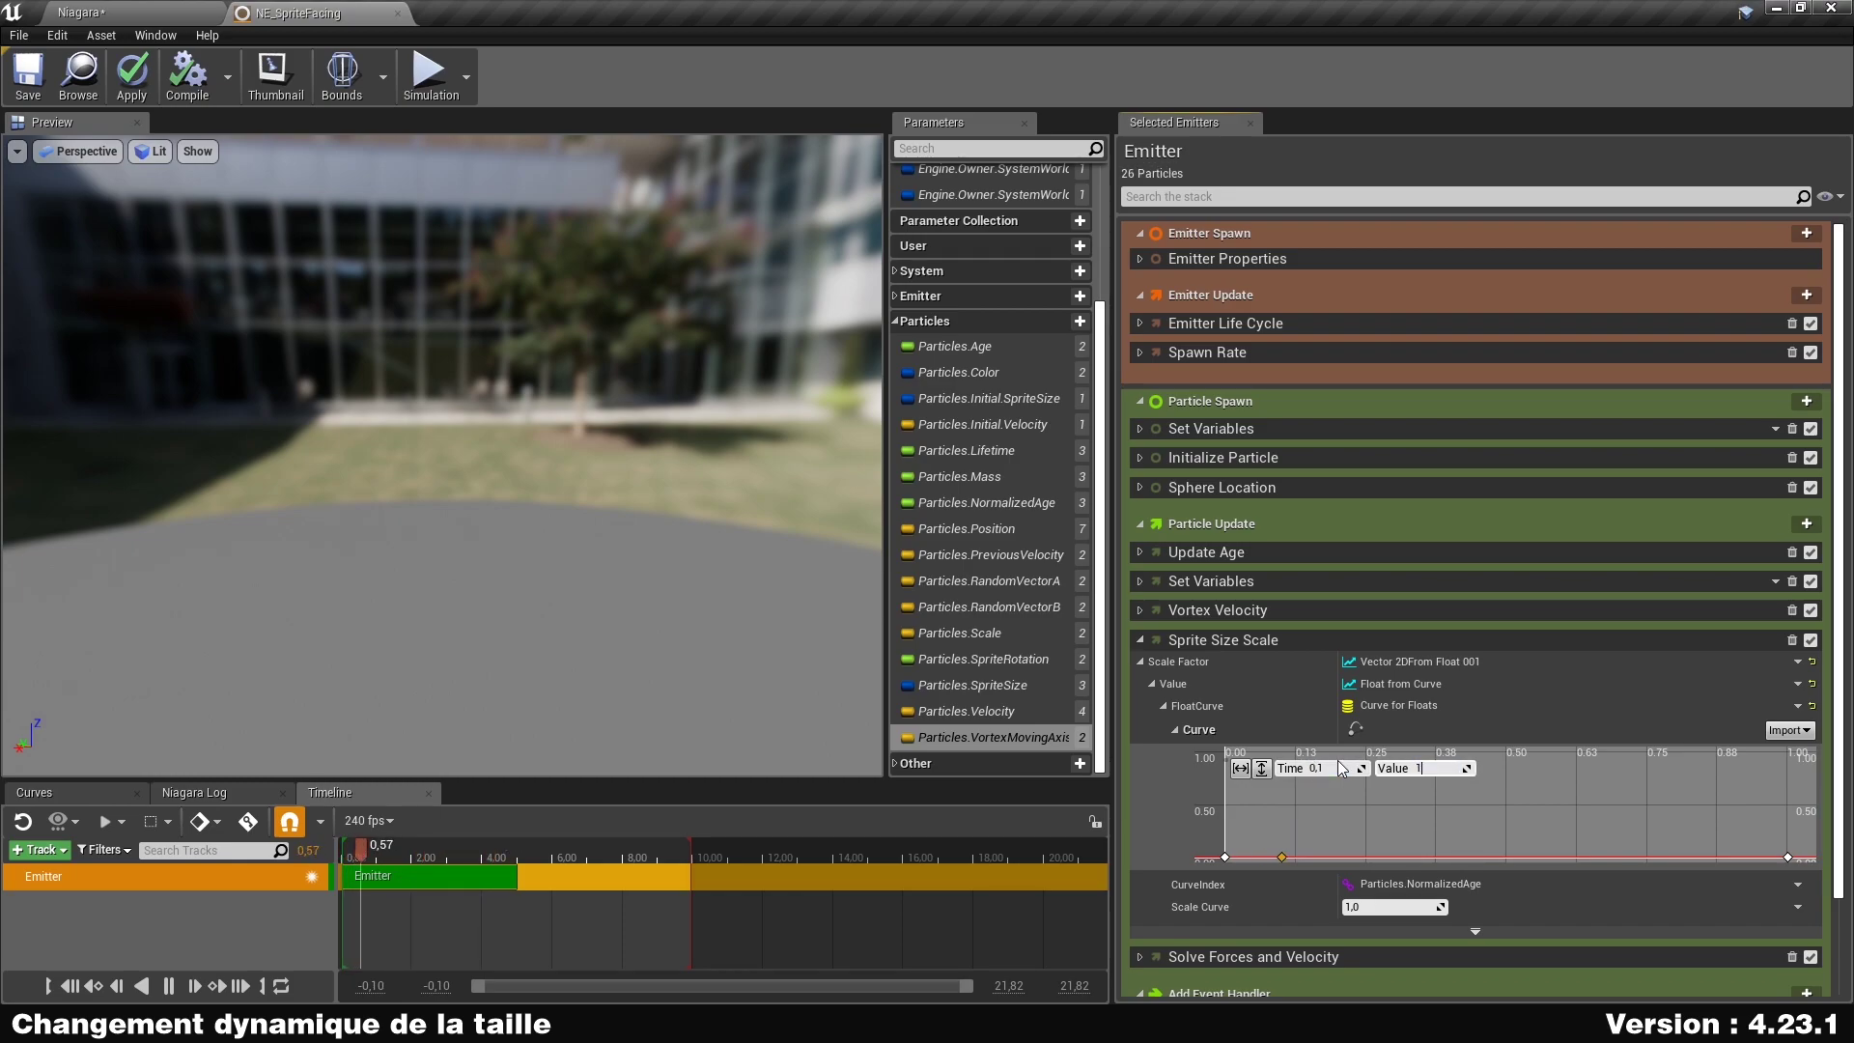
{"action": "right_click", "coordinate": [1498, 804]}
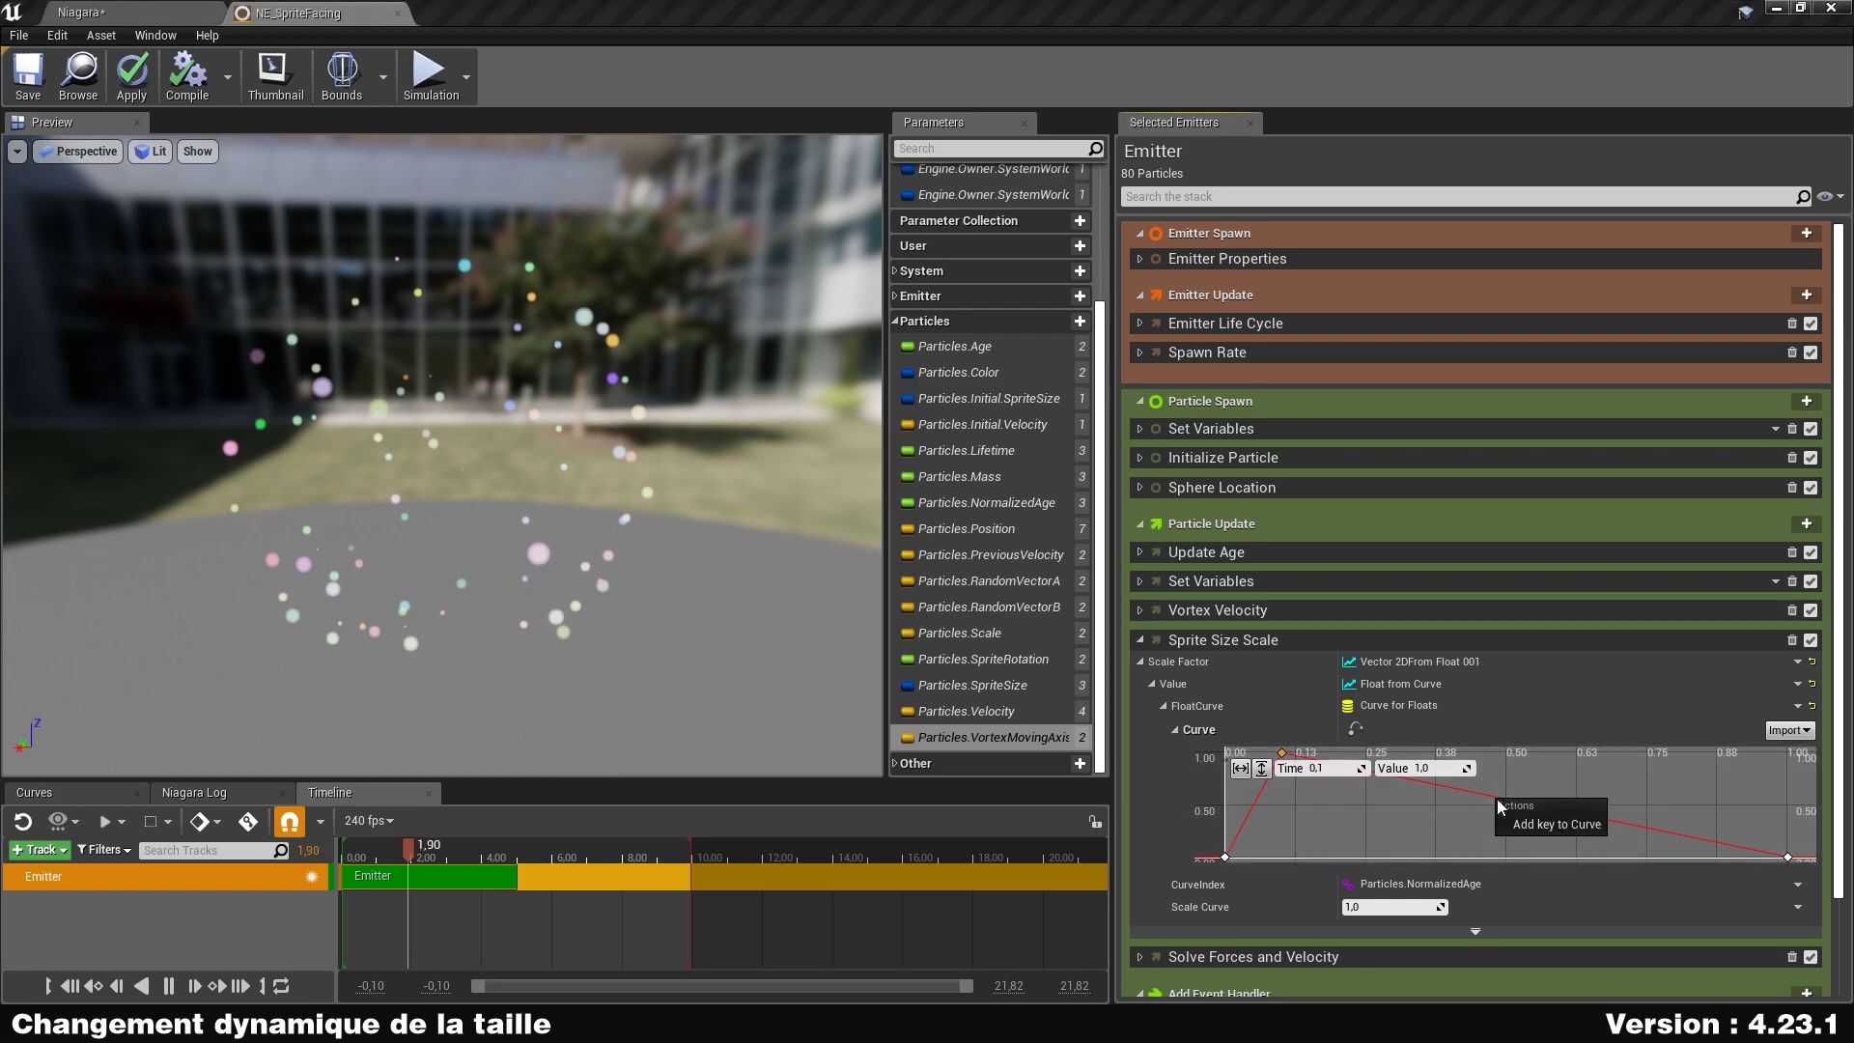
{"action": "left_click", "coordinate": [1549, 827]}
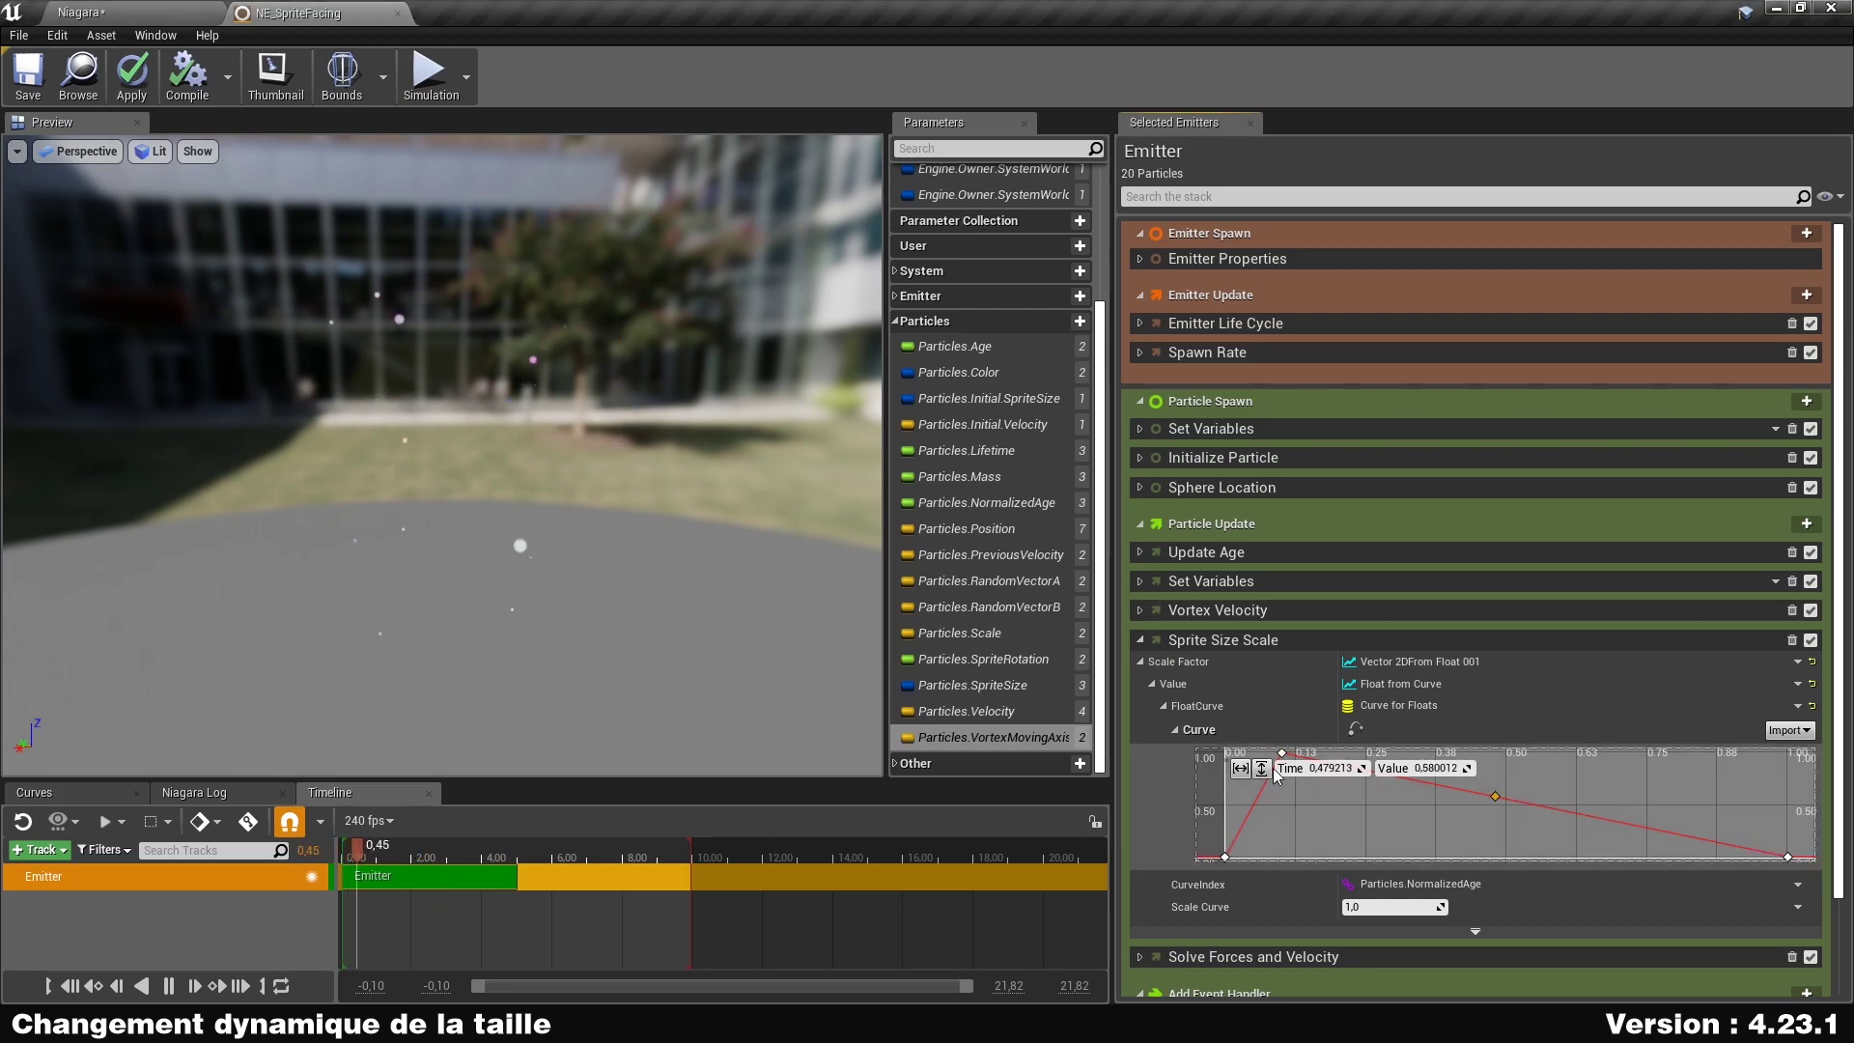
{"action": "left_click", "coordinate": [1342, 768]}
{"action": "type", "text": ".5"}
{"action": "key", "text": "Tab"}
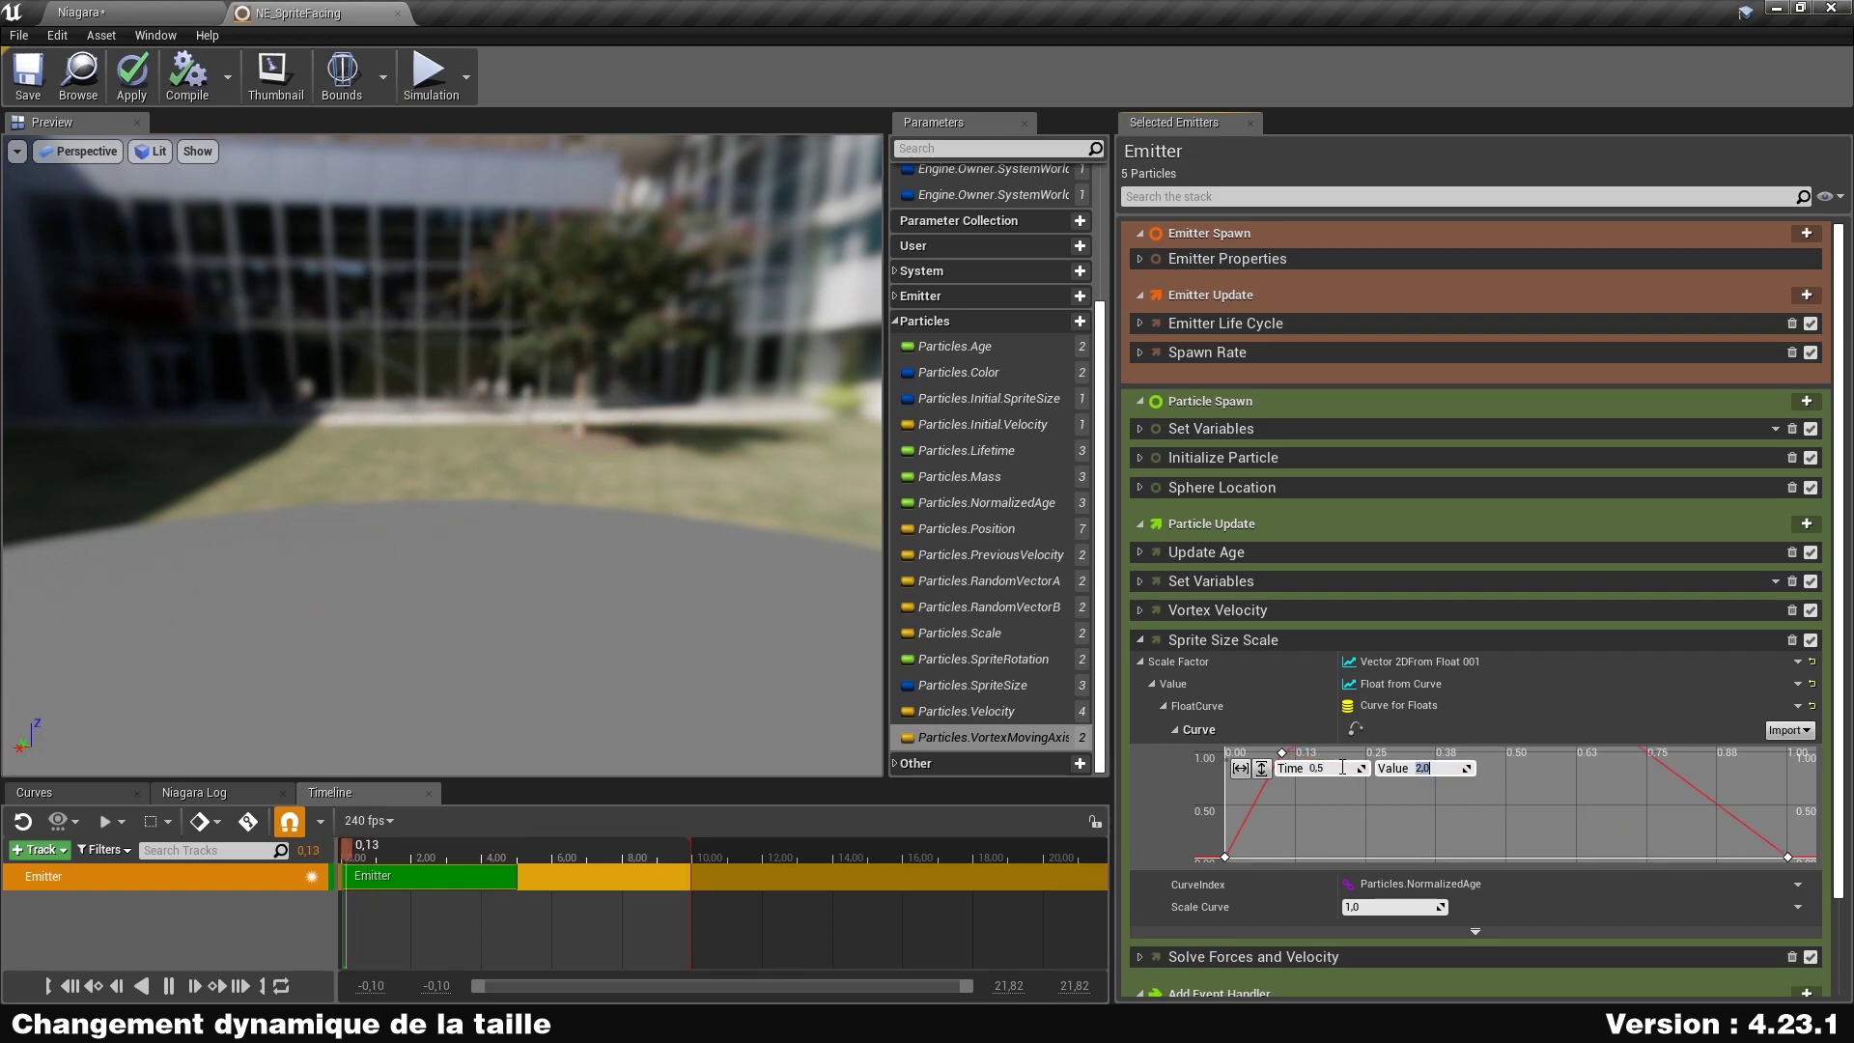
Add a key to the Sprite Size Scale curve at time 0.9 with value 1.
{"action": "right_click", "coordinate": [1711, 799]}
{"action": "left_click", "coordinate": [1753, 827]}
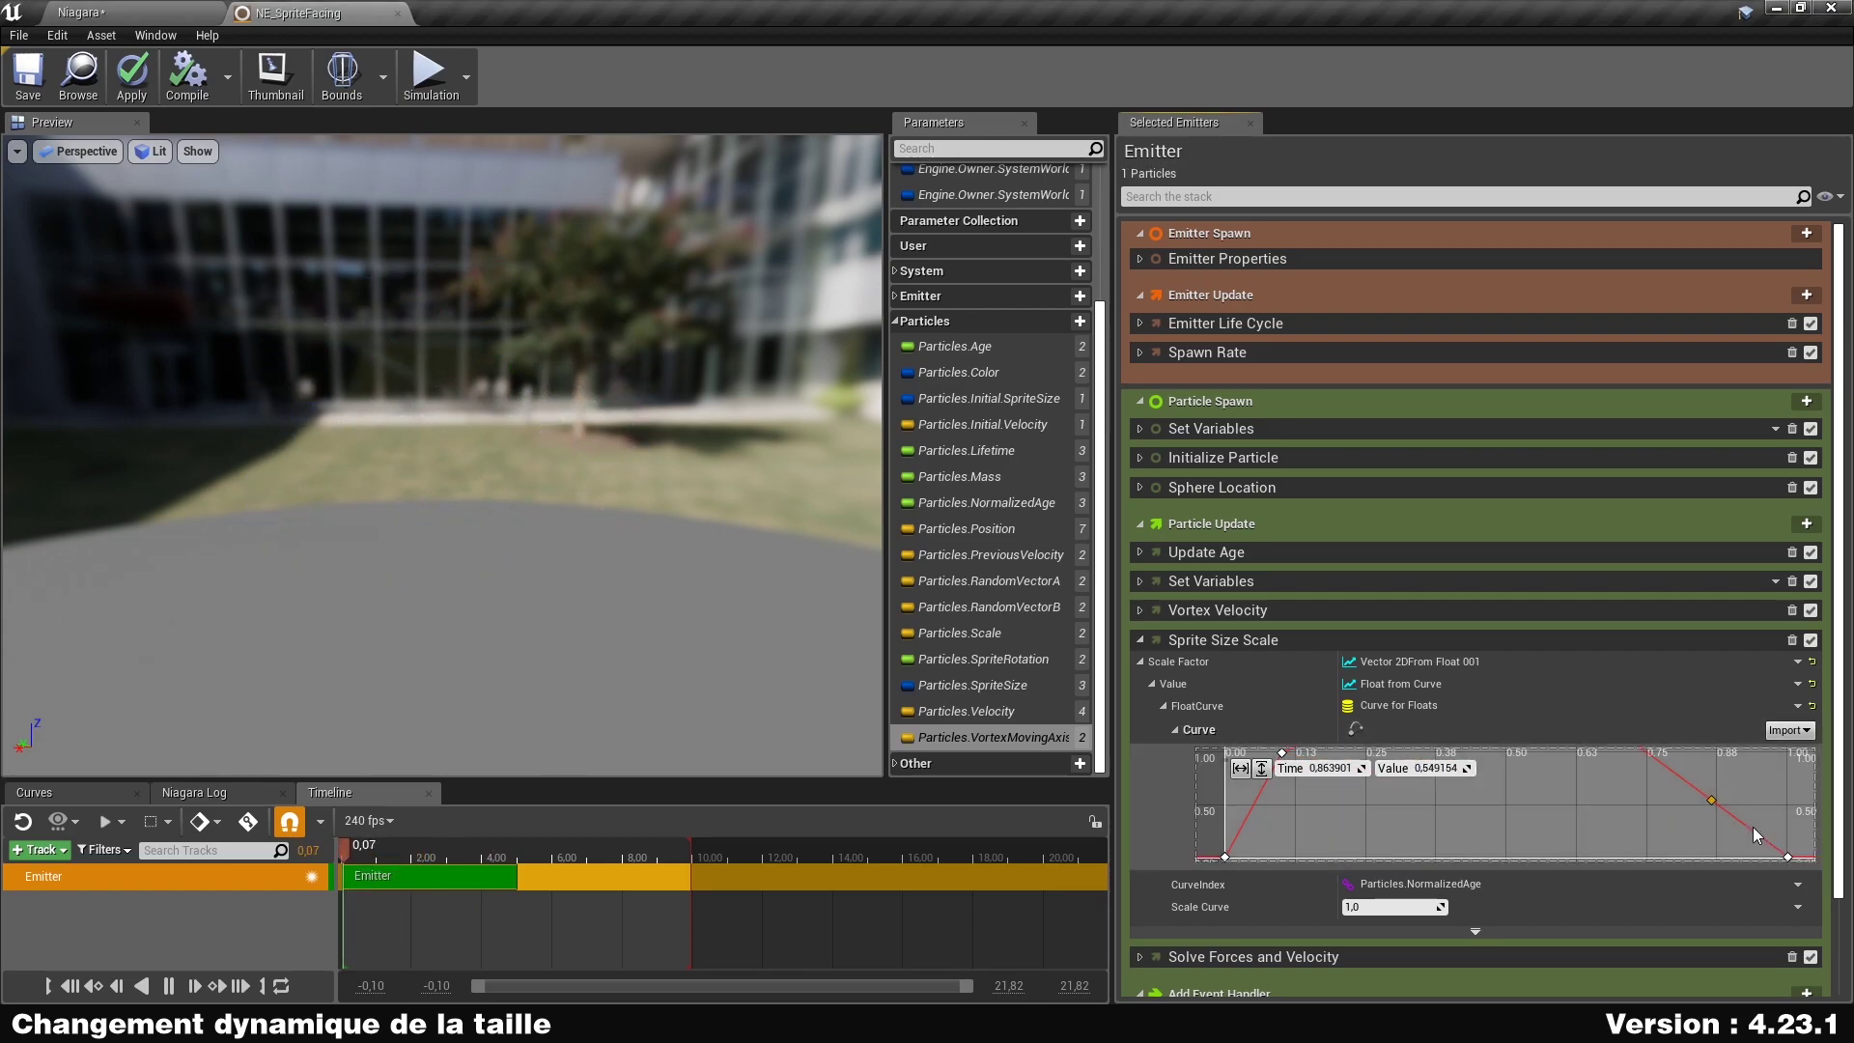
{"action": "type", "text": ".9"}
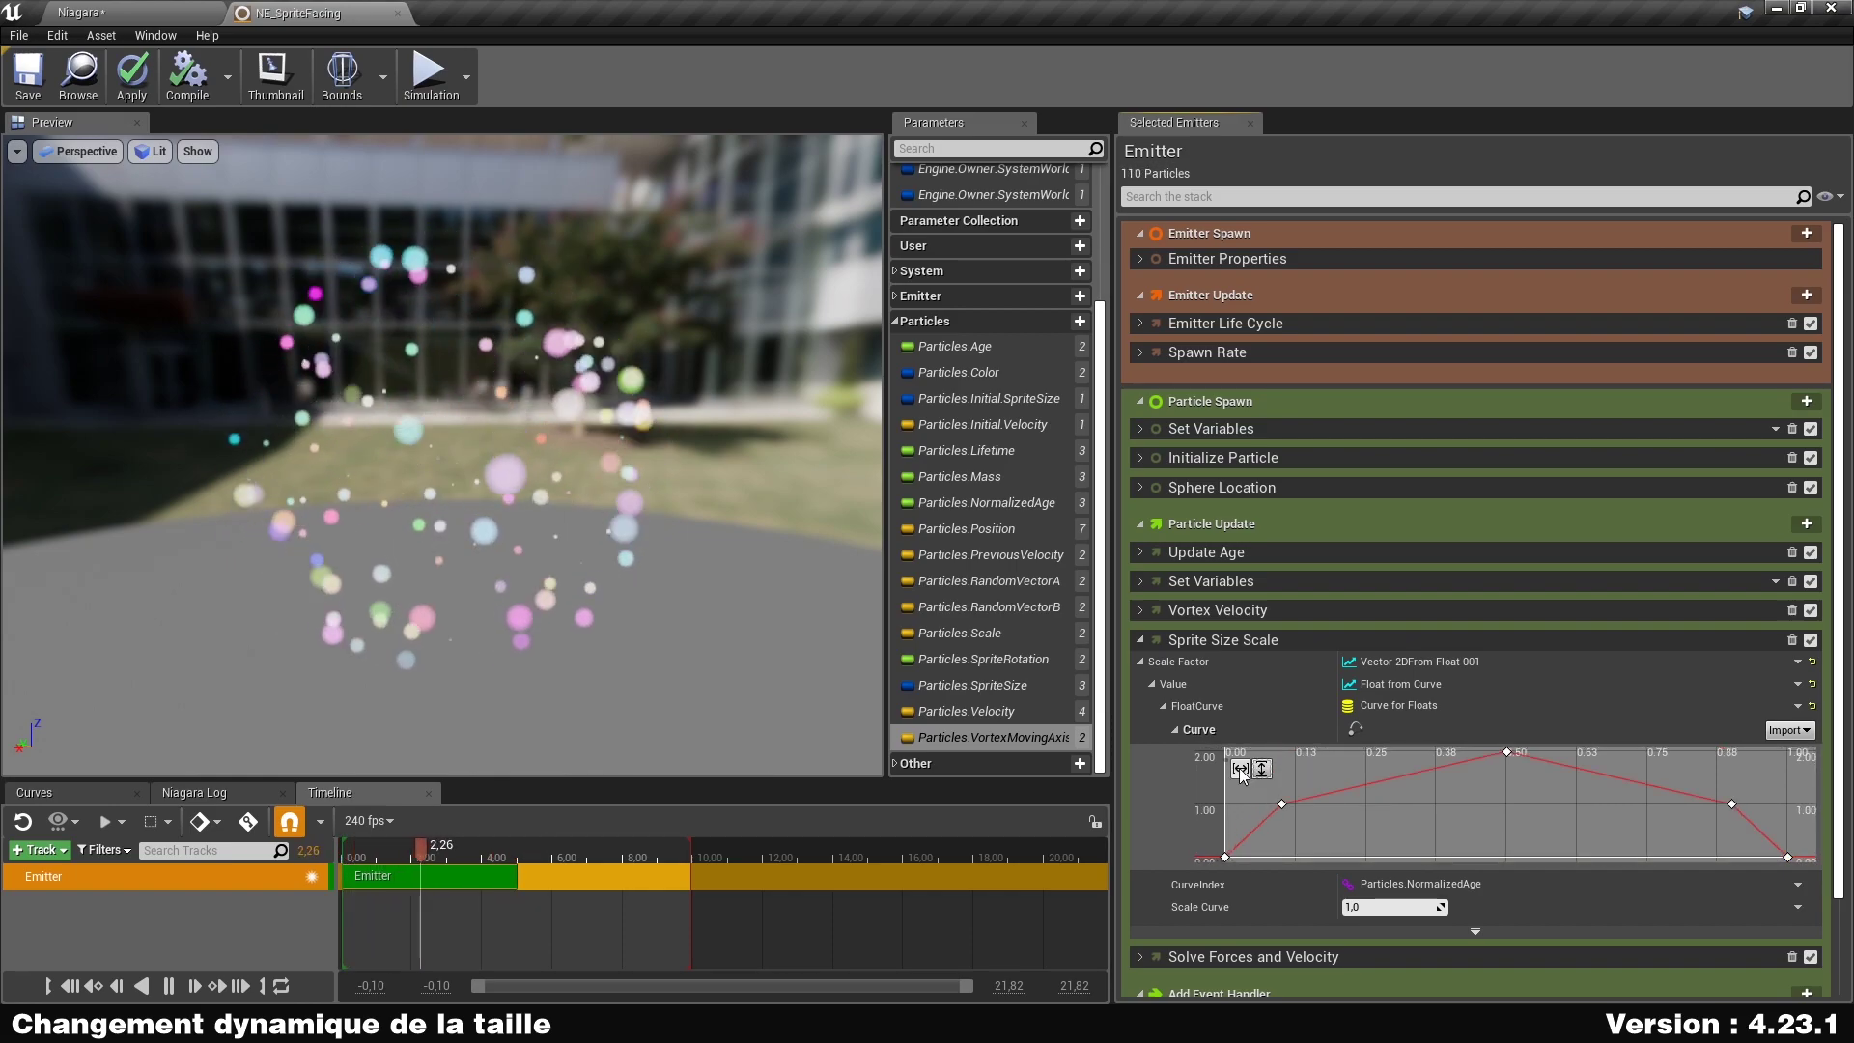
Inspect the sprite size curve and its interpolation options in an enlarged curve editor, and return to the timeline at its smaller height.
{"action": "left_click", "coordinate": [1354, 729]}
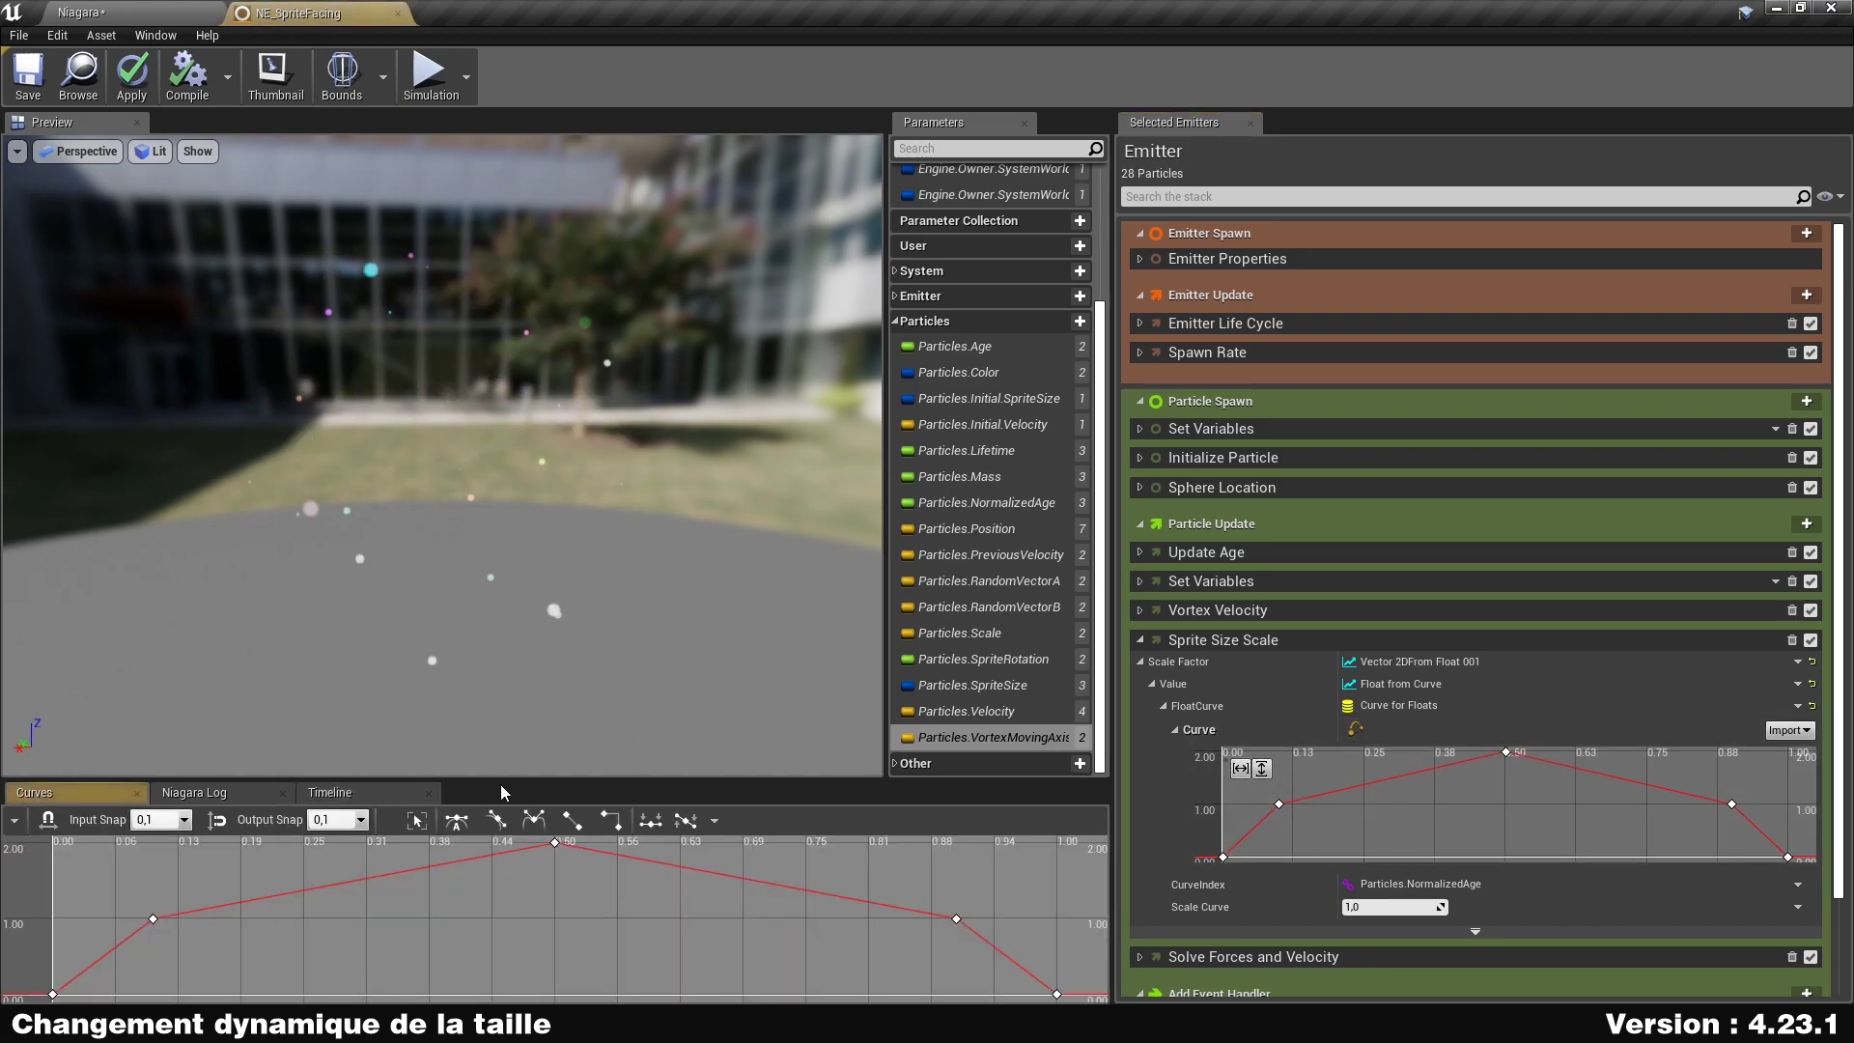
{"action": "left_click_drag", "start_coordinate": [542, 777], "coordinate": [541, 557]}
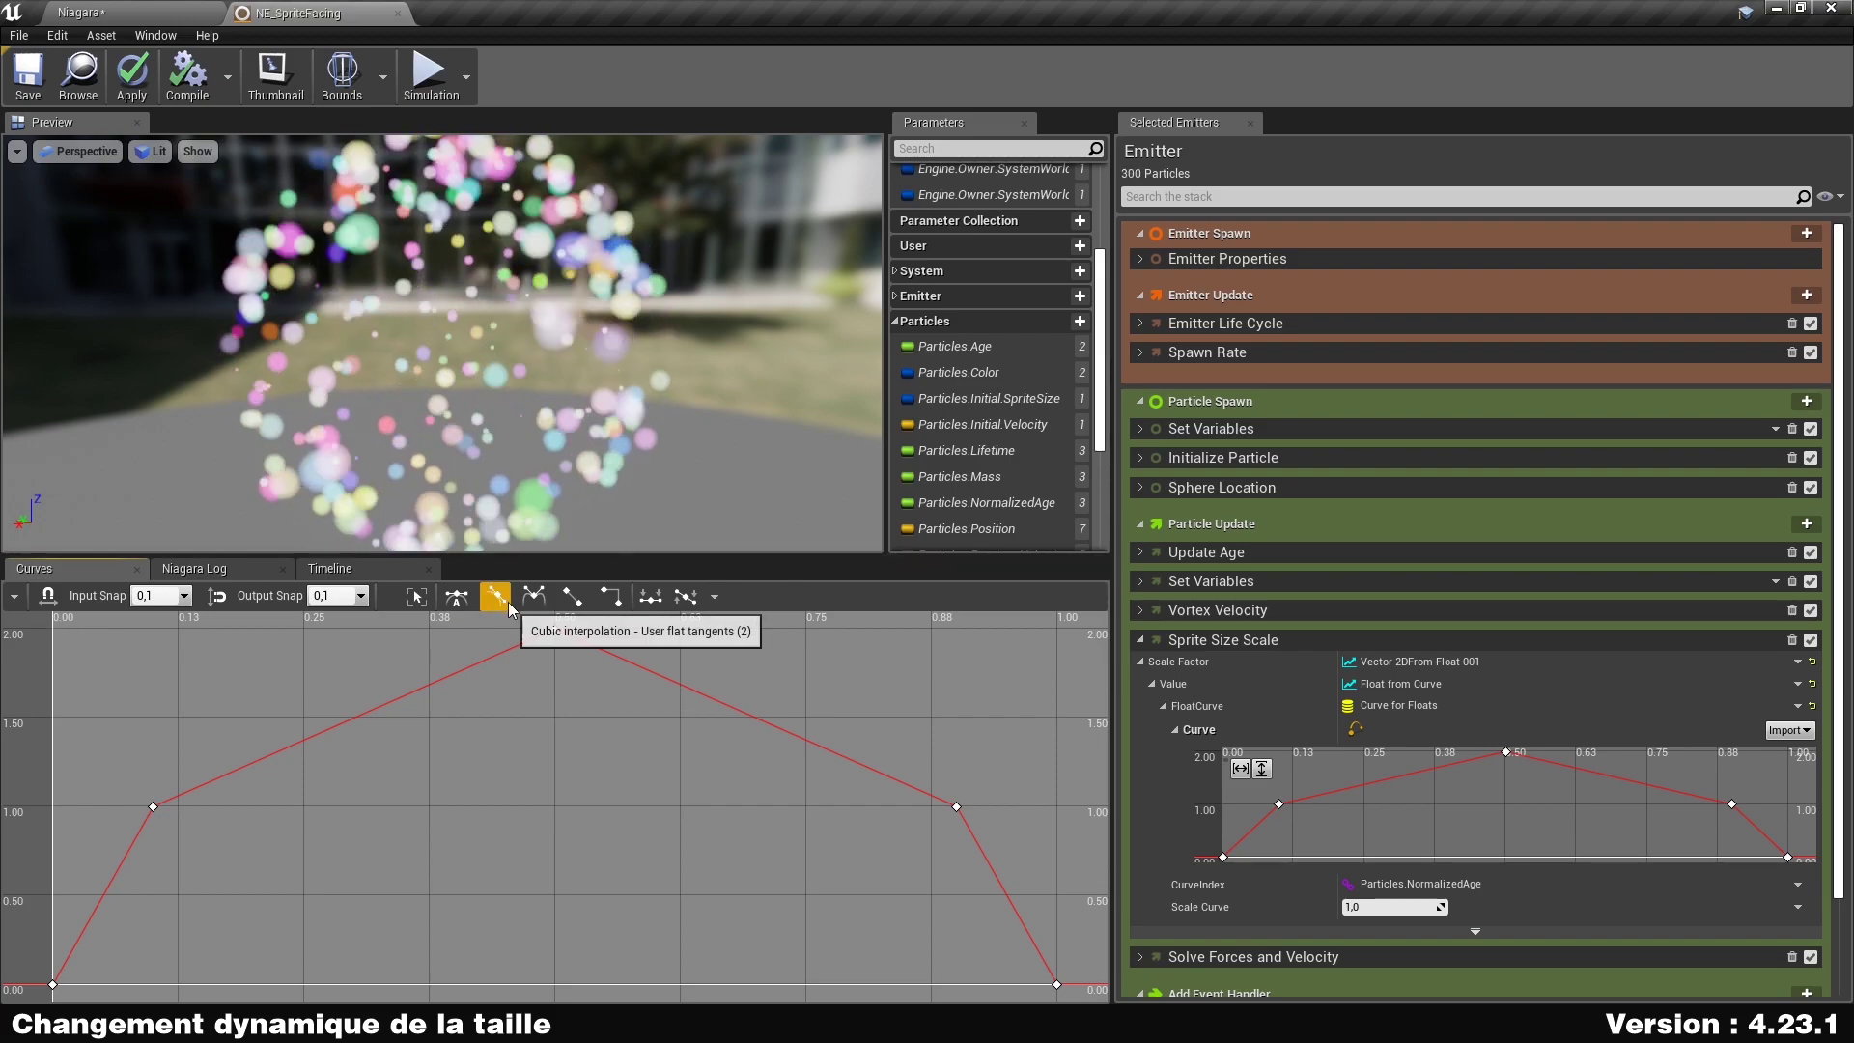
{"action": "left_click", "coordinate": [1353, 730]}
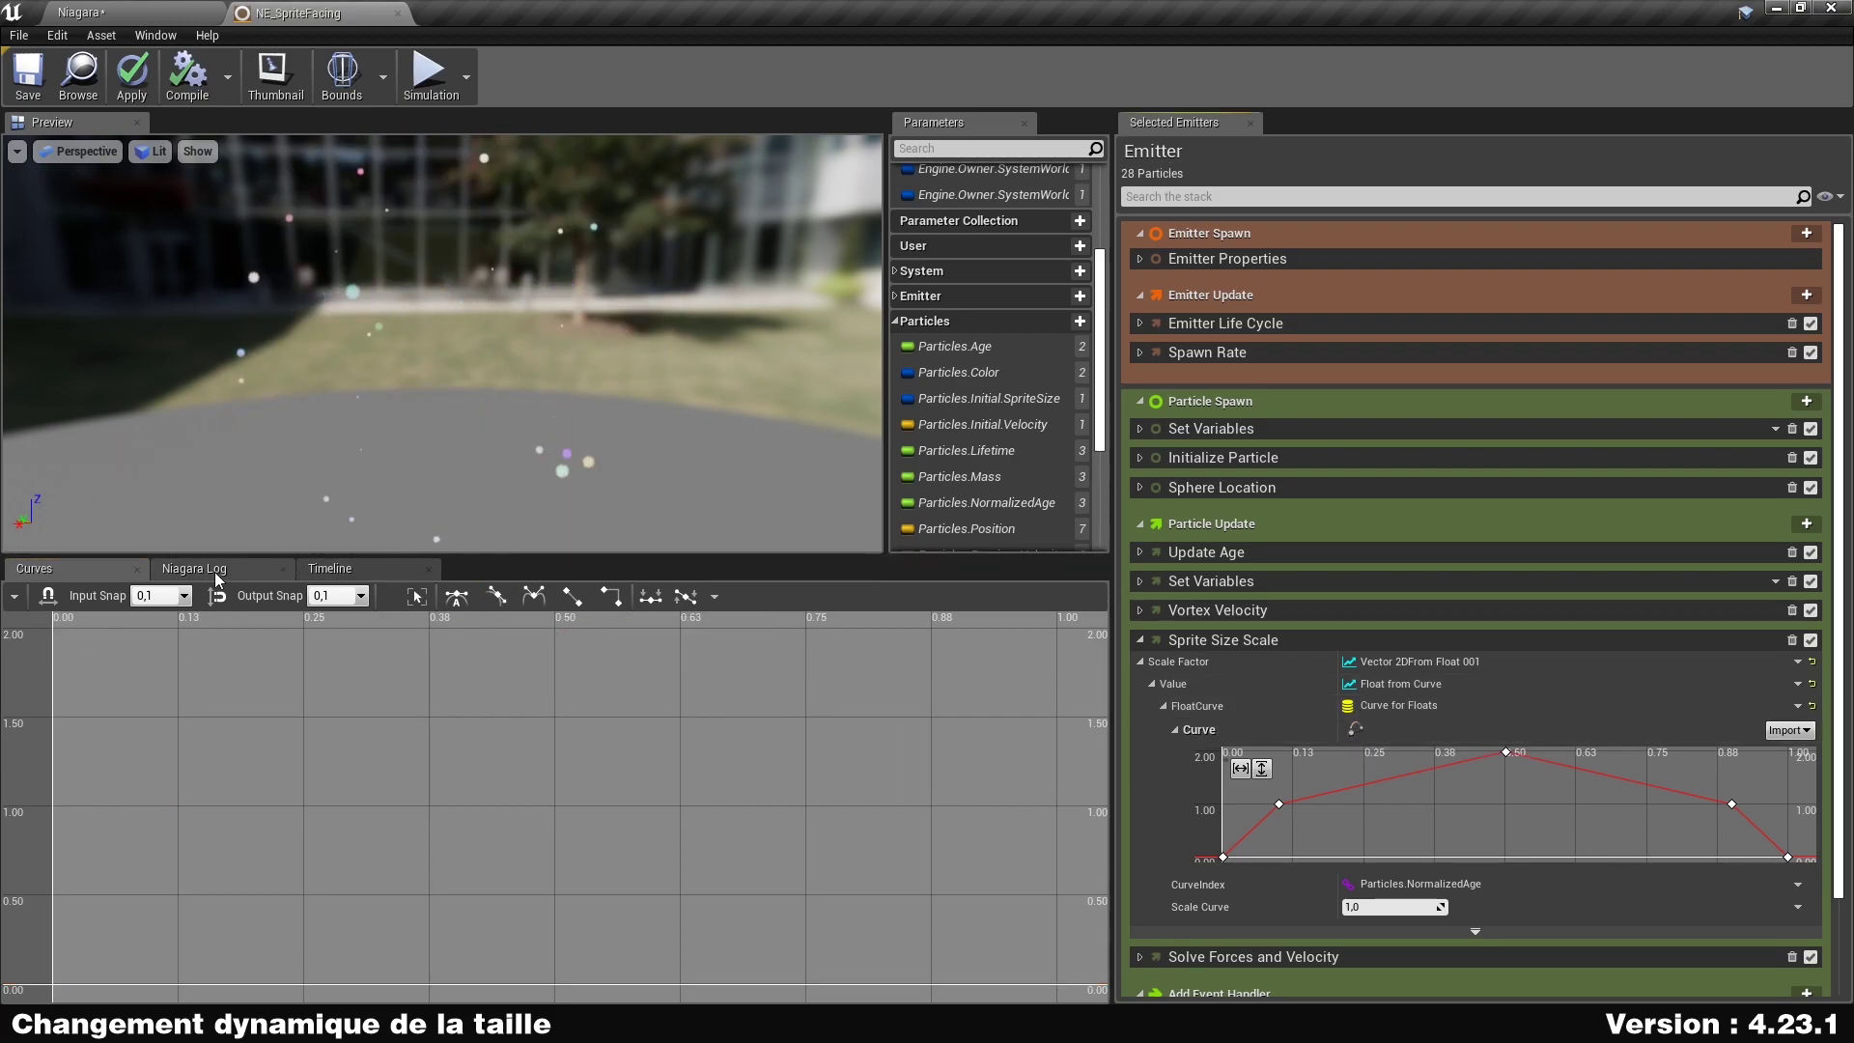
{"action": "left_click", "coordinate": [329, 570]}
{"action": "left_click_drag", "start_coordinate": [623, 558], "coordinate": [644, 810]}
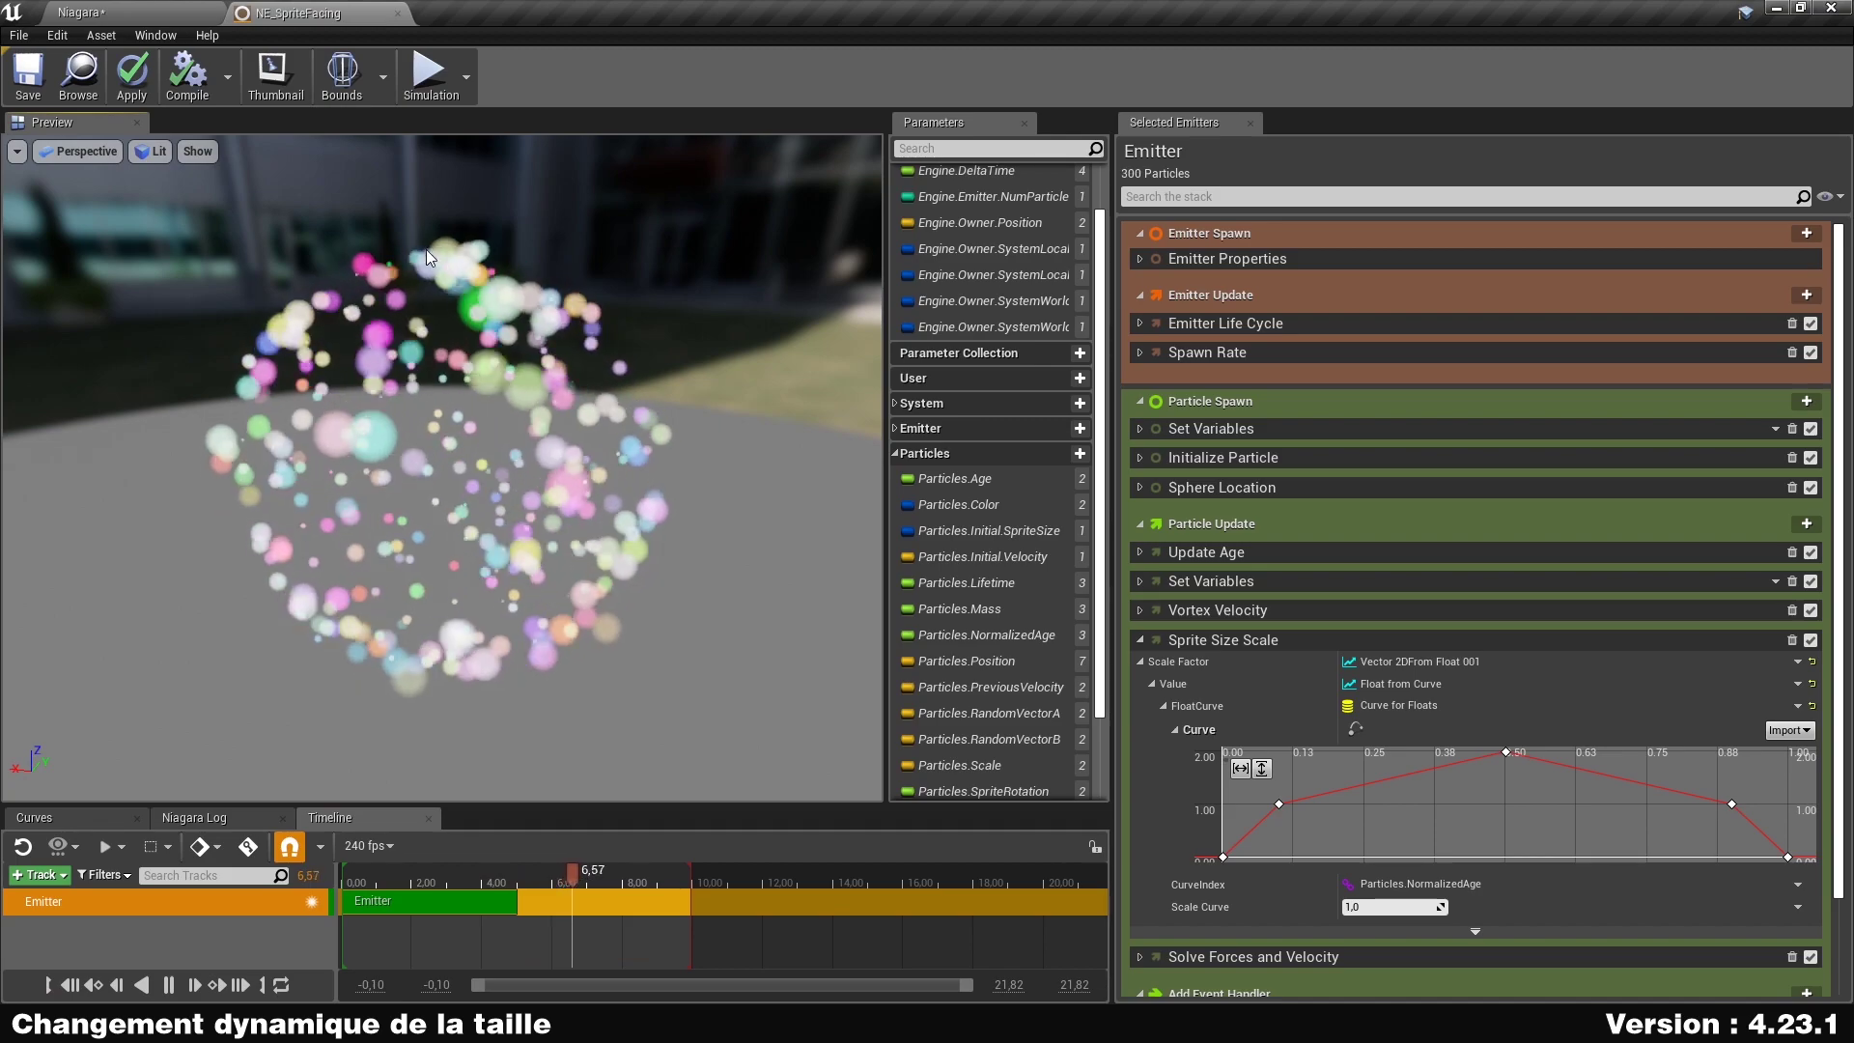
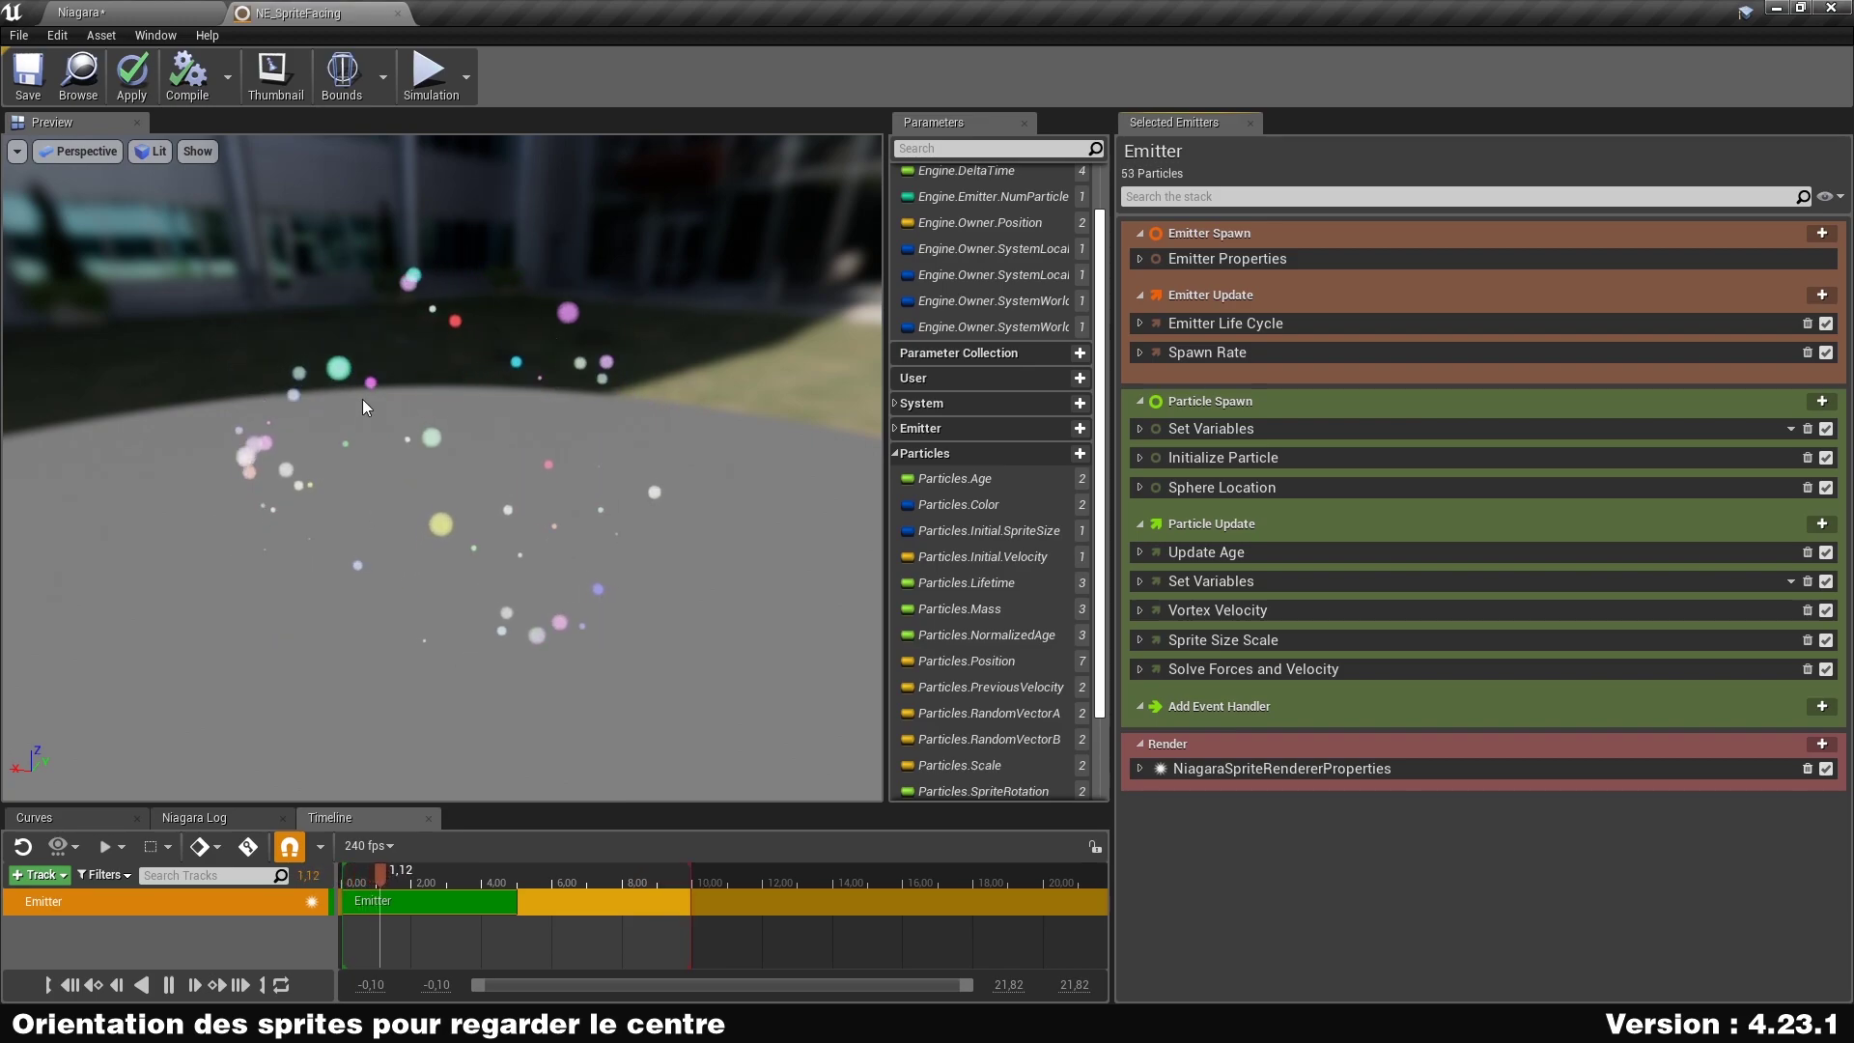
Examine the sprites from another viewing angle and review the sprite renderer's facing settings and attribute bindings.
{"action": "left_click_drag", "start_coordinate": [773, 442], "coordinate": [68, 348]}
{"action": "left_click_drag", "start_coordinate": [838, 469], "coordinate": [703, 473]}
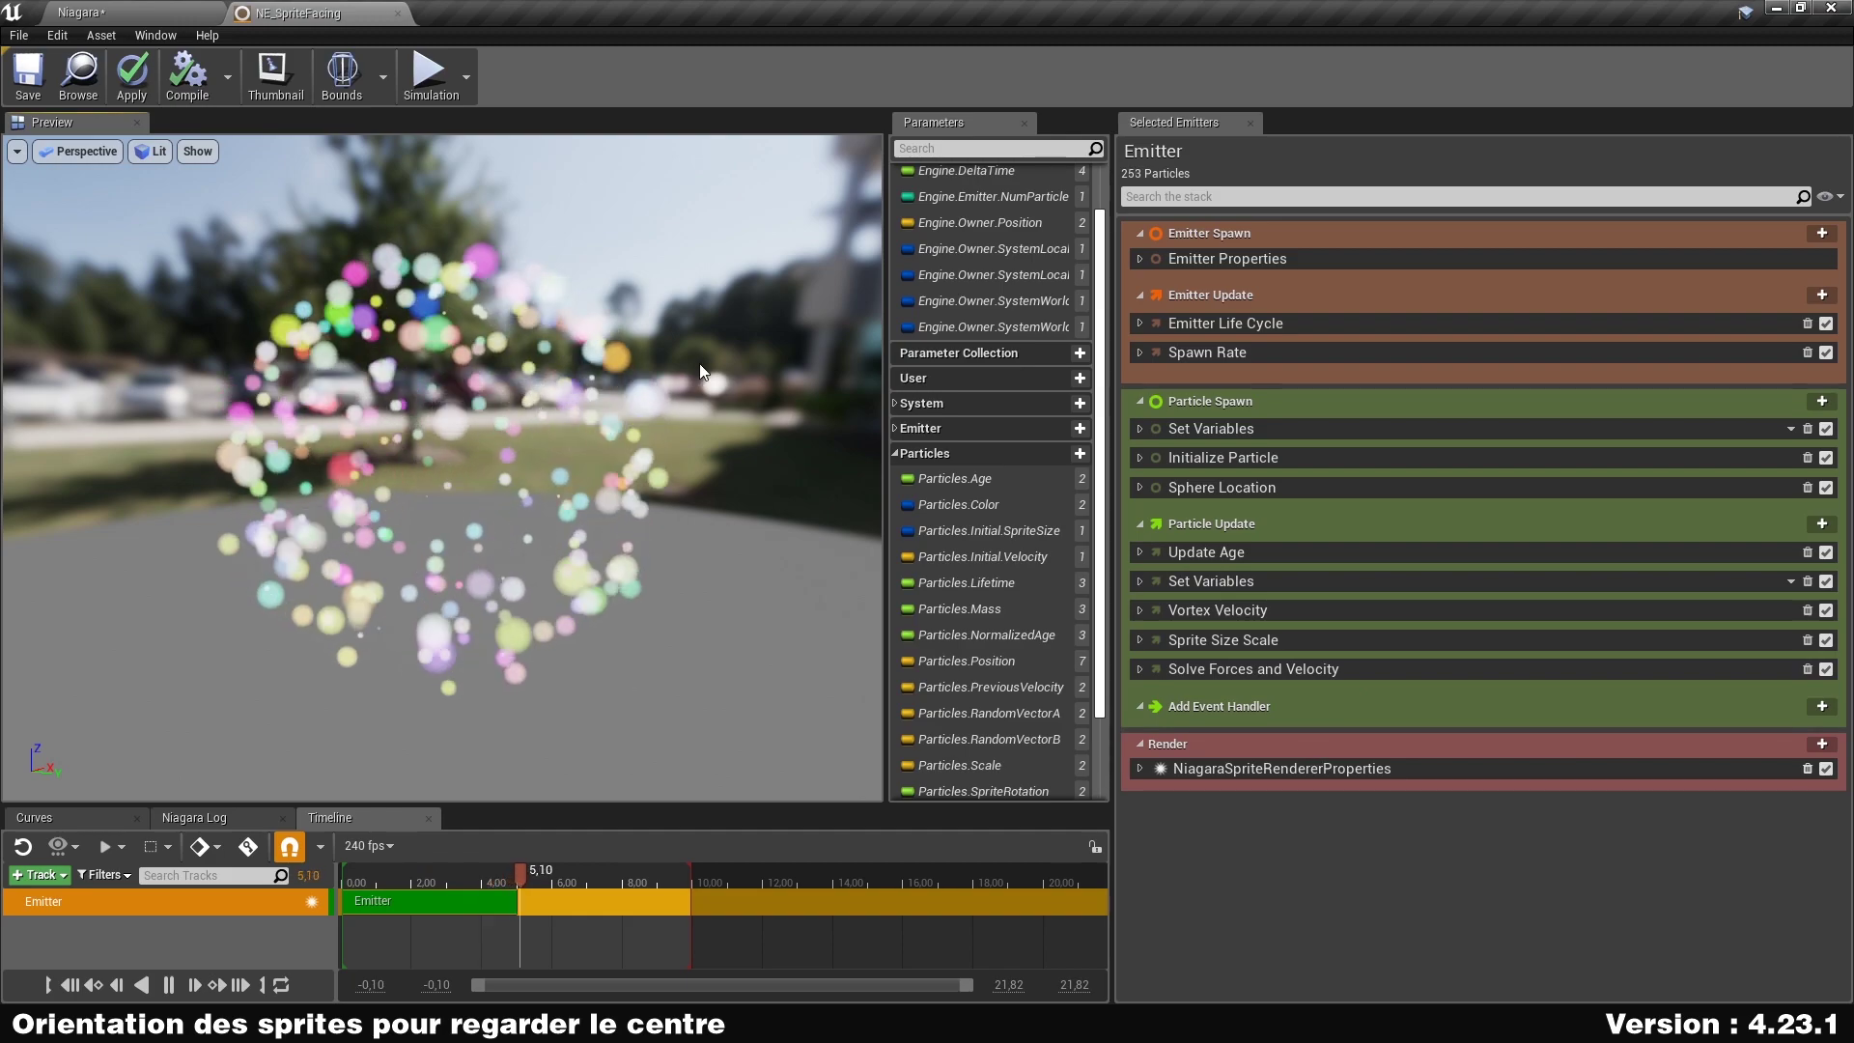
{"action": "left_click", "coordinate": [1137, 769]}
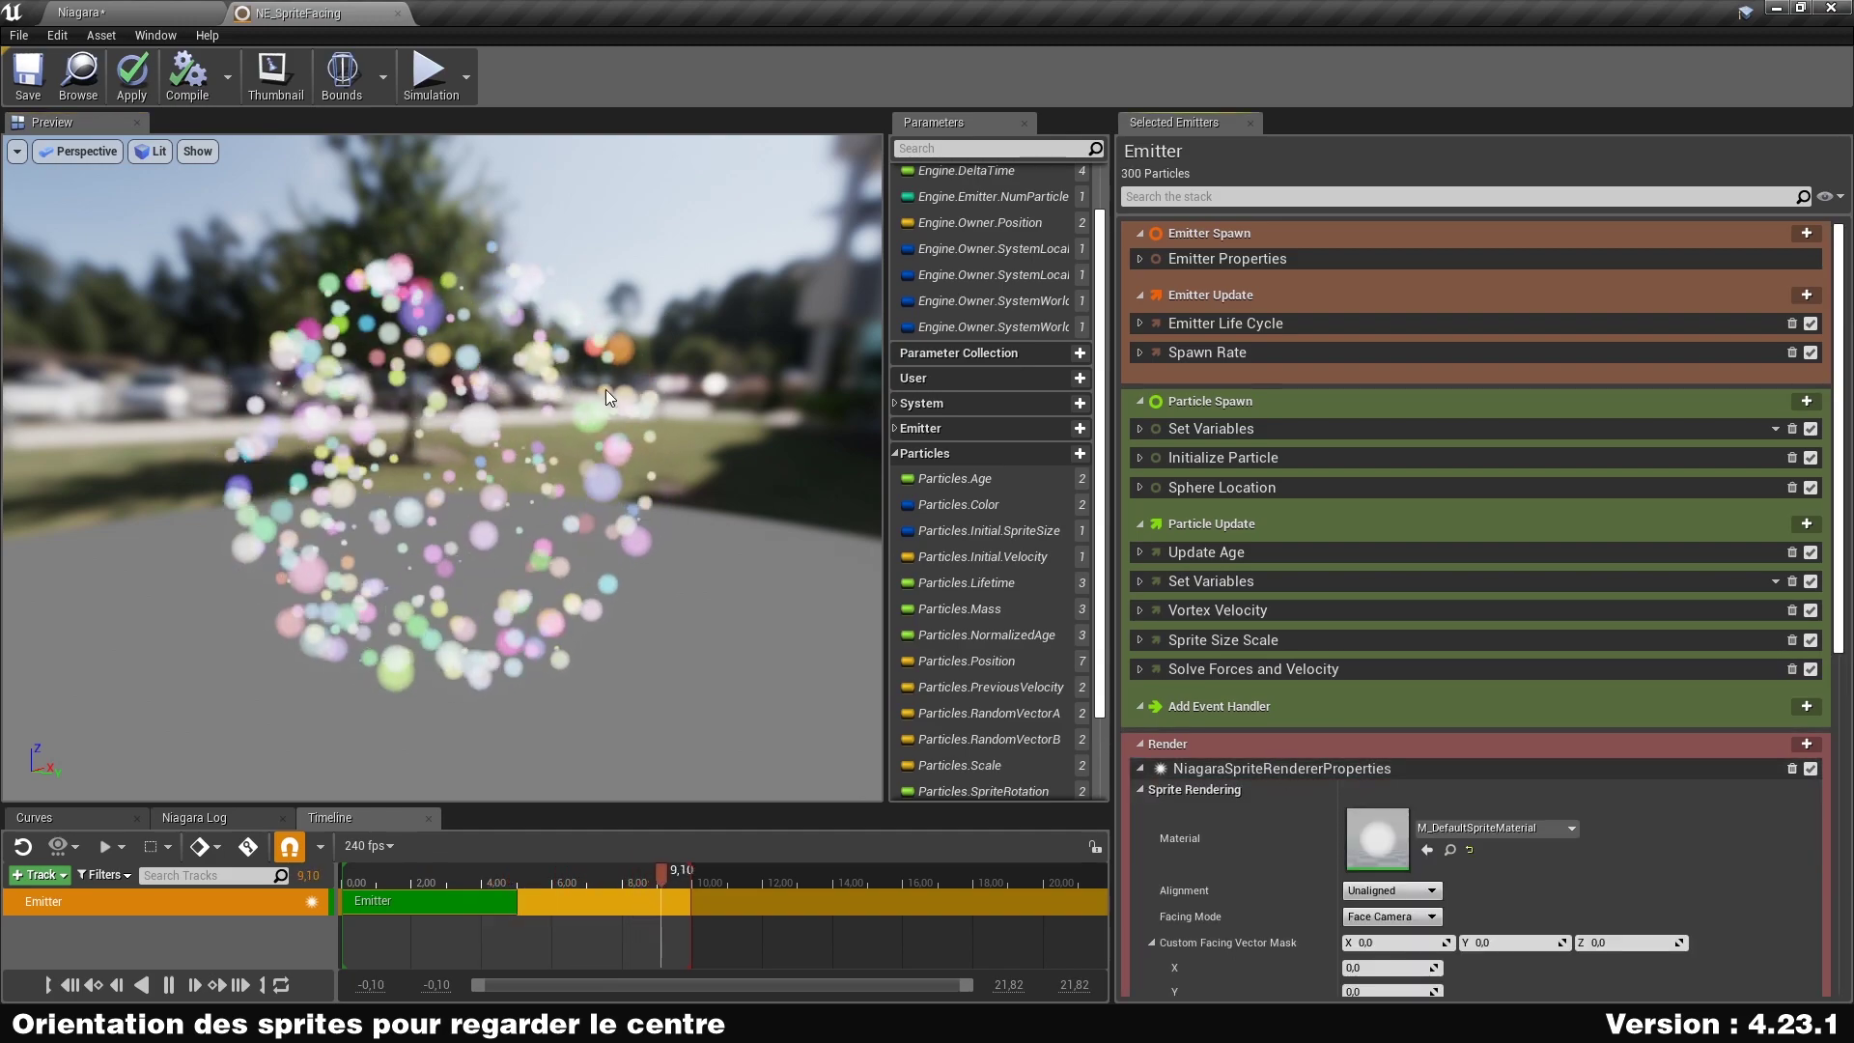
{"action": "scroll", "coordinate": [1219, 770], "scroll_direction": "down", "scroll_amount": 2}
{"action": "scroll", "coordinate": [1220, 743], "scroll_direction": "down", "scroll_amount": 6}
{"action": "left_click", "coordinate": [1137, 520]}
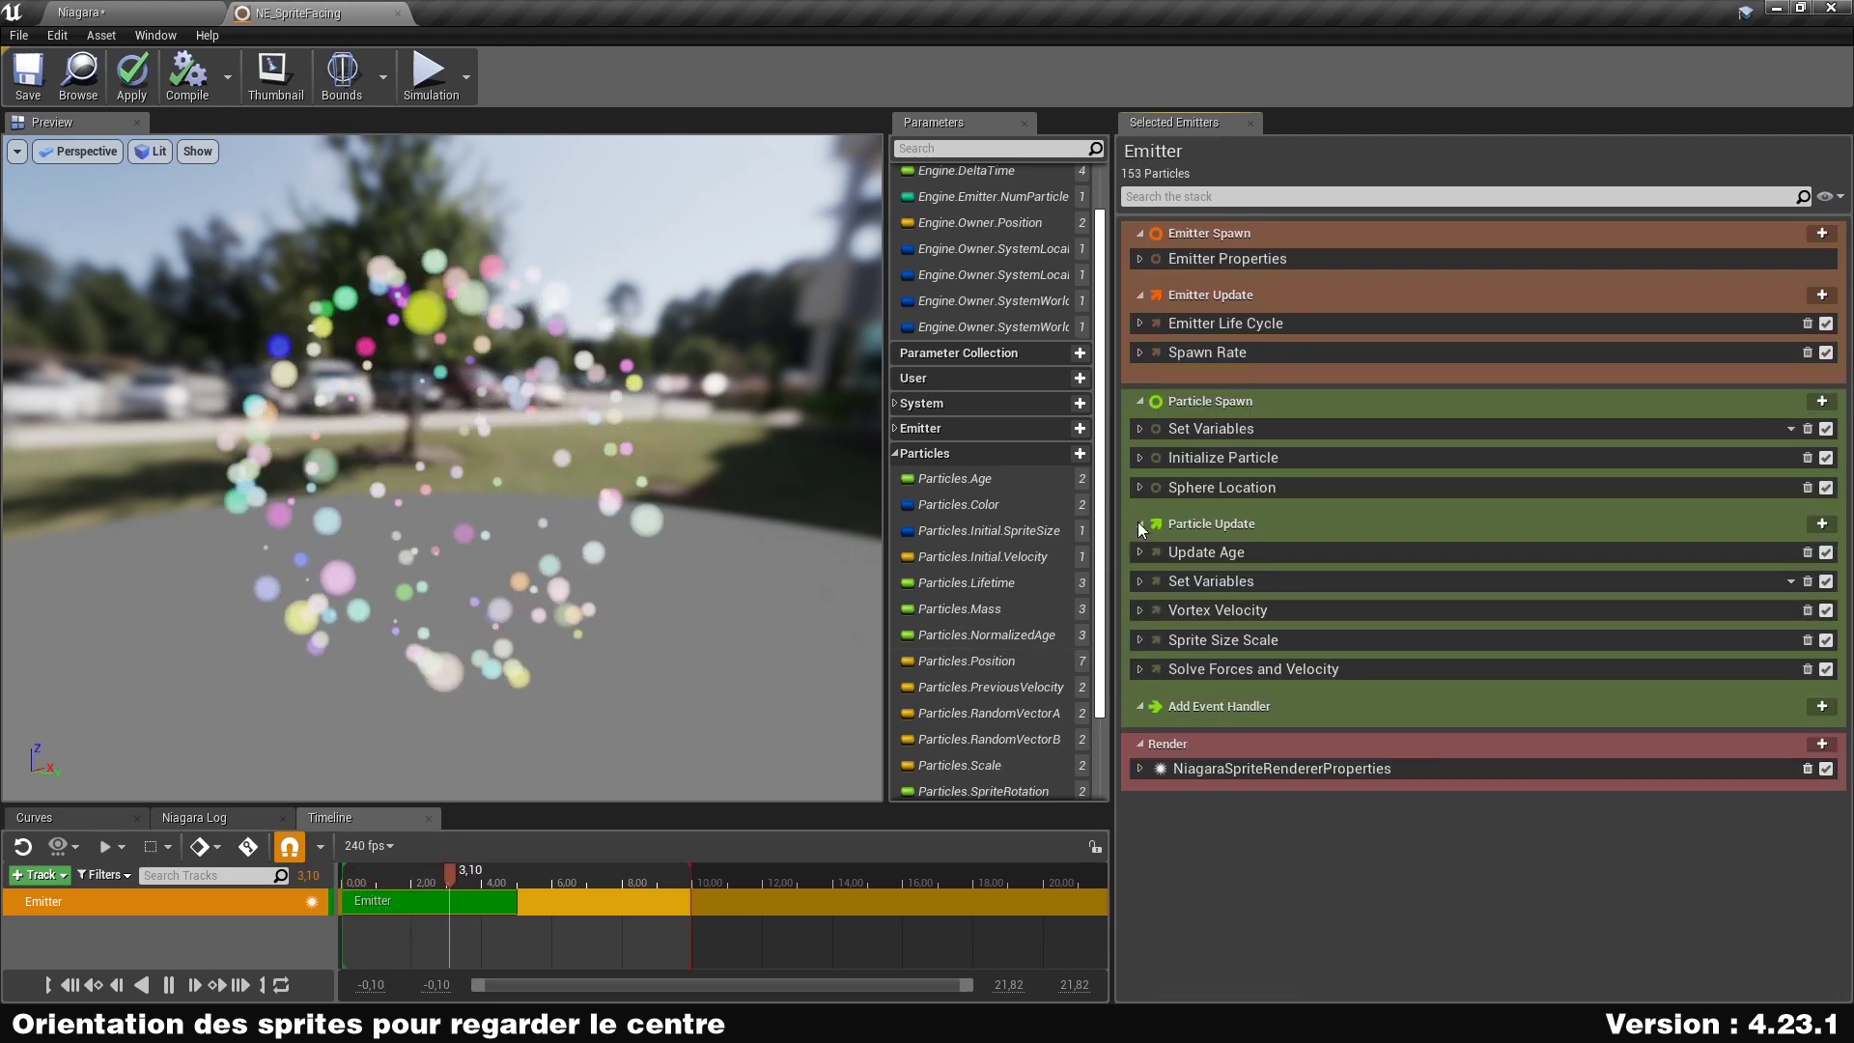
{"action": "left_click", "coordinate": [1139, 769]}
{"action": "scroll", "coordinate": [1246, 719], "scroll_direction": "down", "scroll_amount": 9}
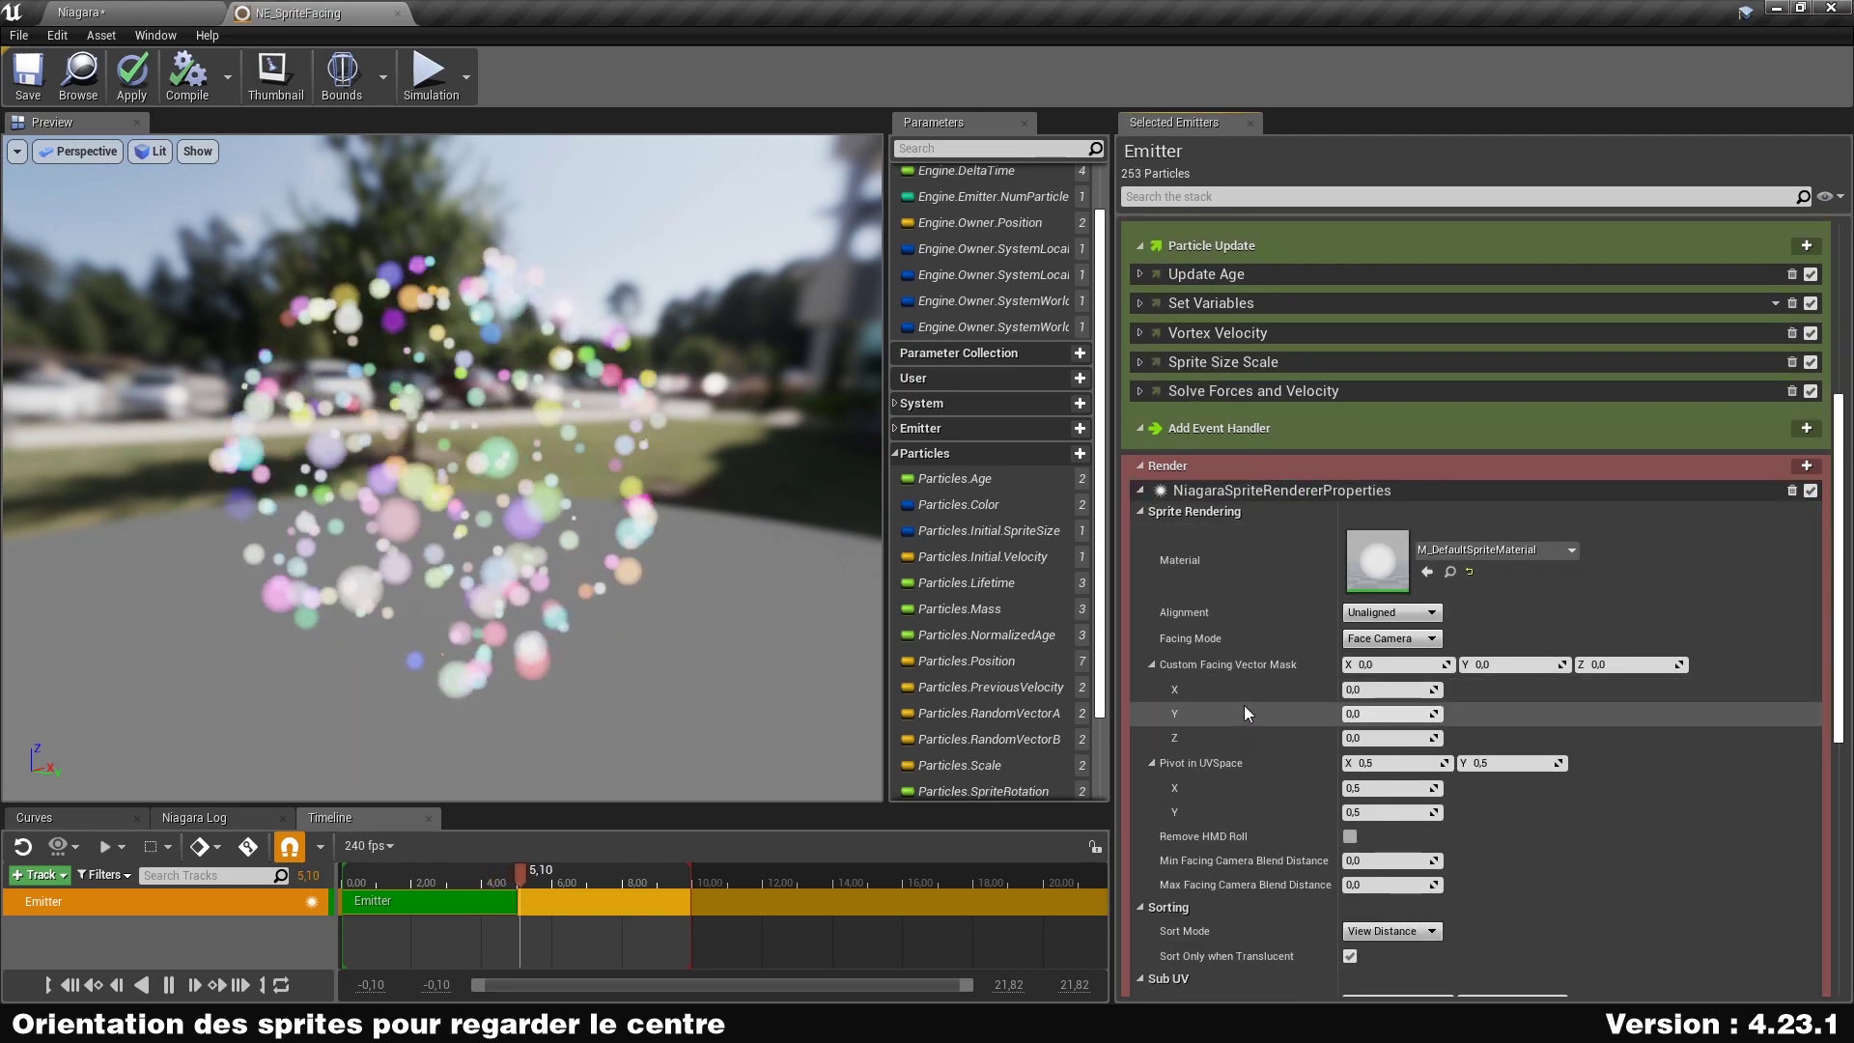
{"action": "scroll", "coordinate": [1243, 705], "scroll_direction": "down", "scroll_amount": 12}
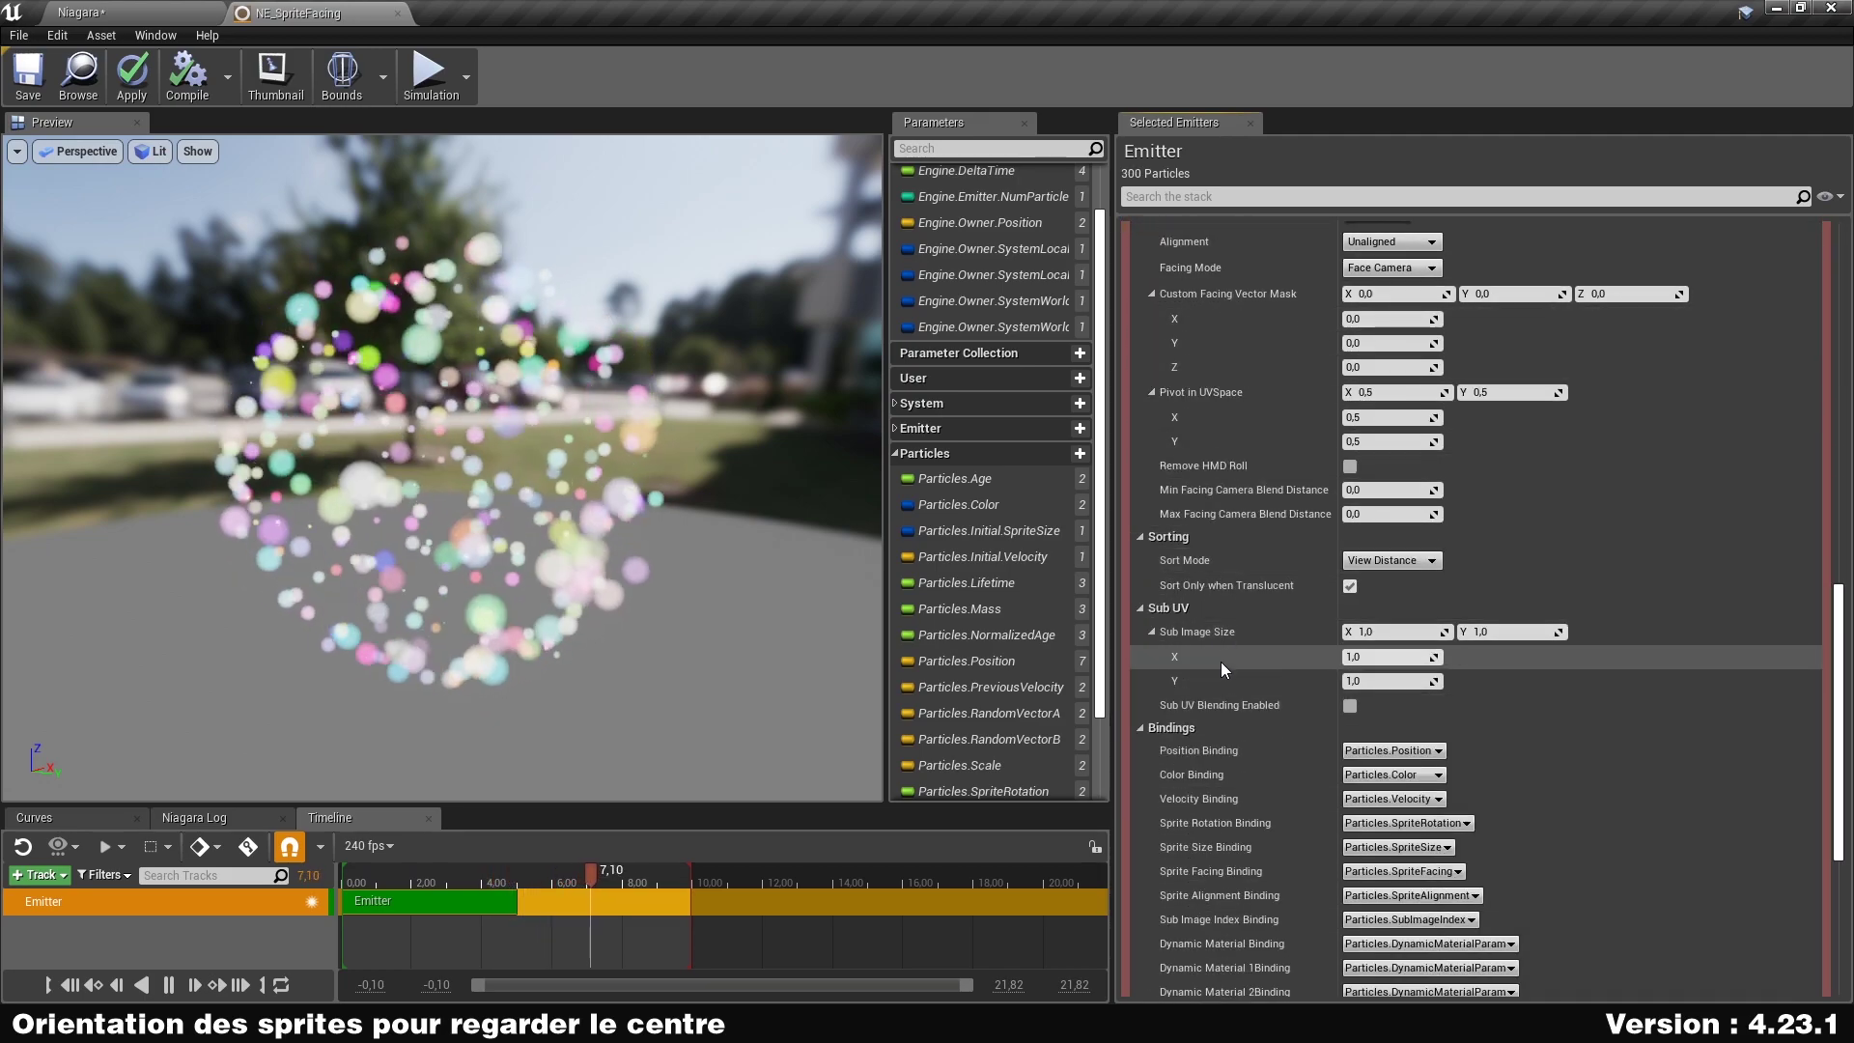
{"action": "scroll", "coordinate": [1221, 540], "scroll_direction": "down", "scroll_amount": 9}
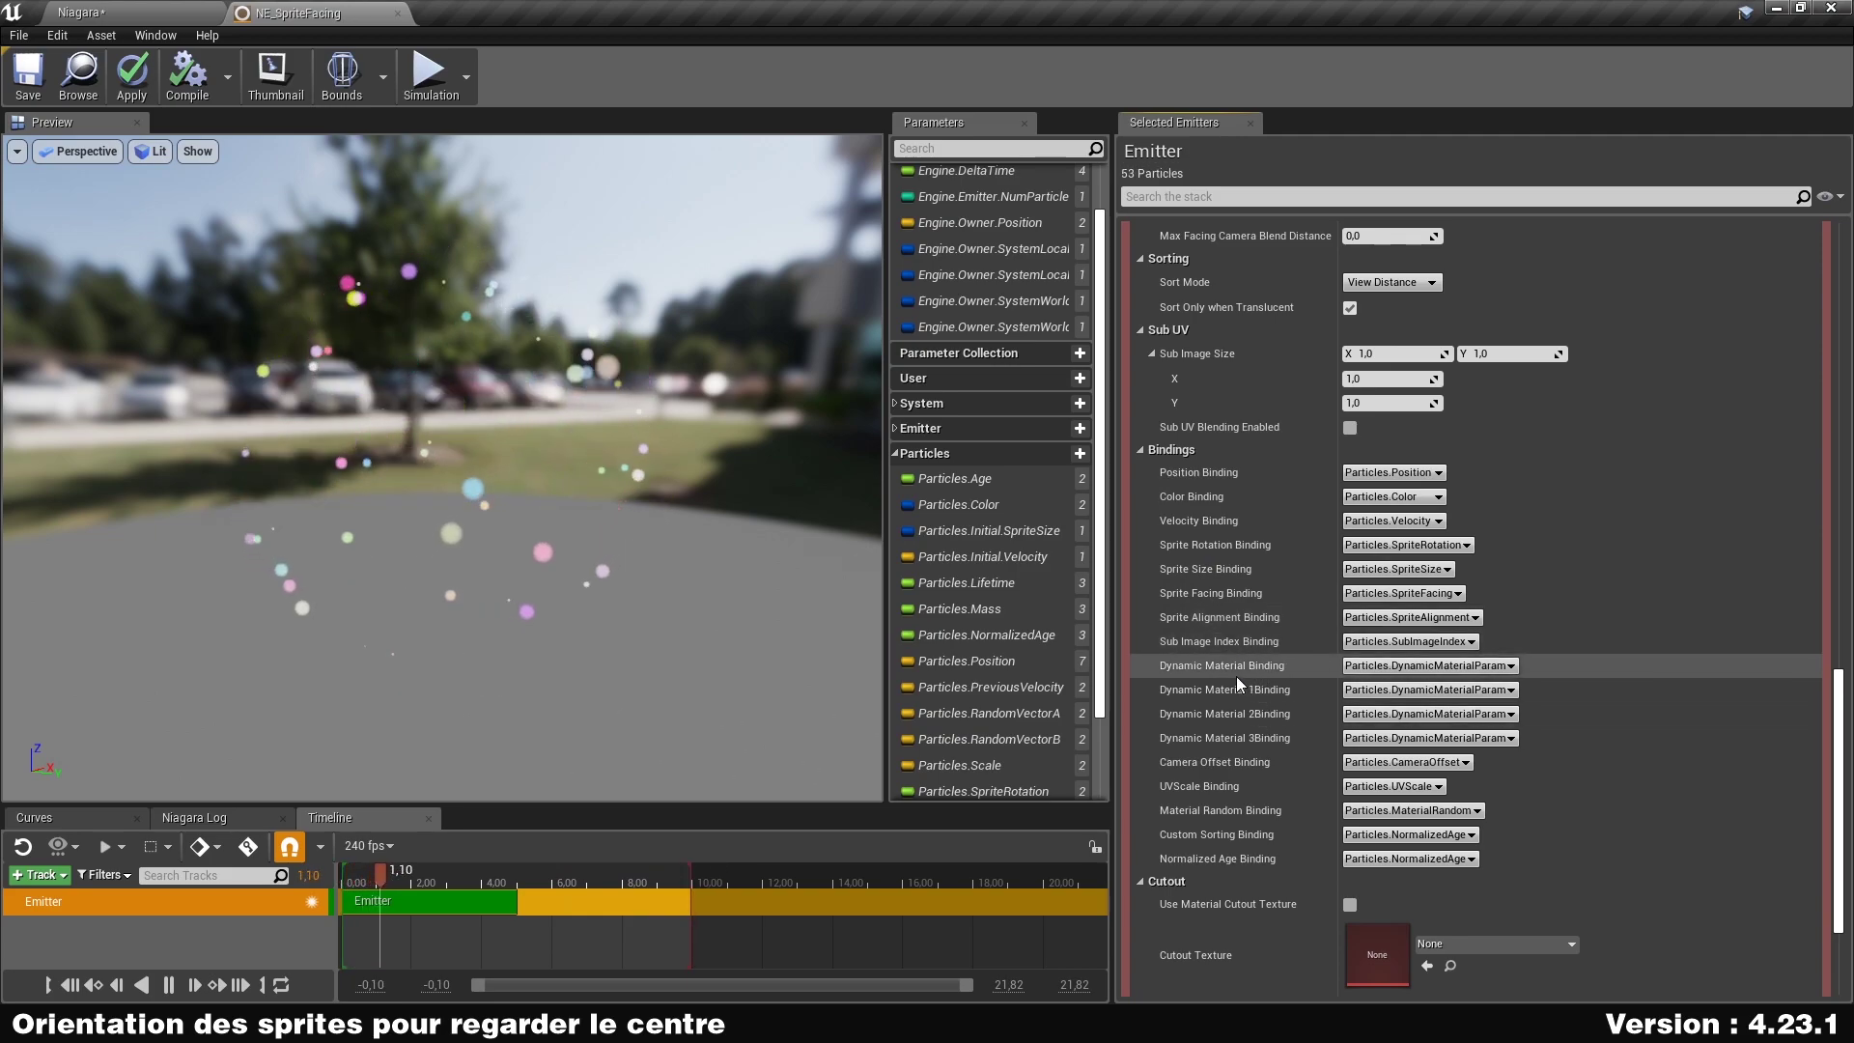
{"action": "scroll", "coordinate": [1229, 570], "scroll_direction": "up", "scroll_amount": 2}
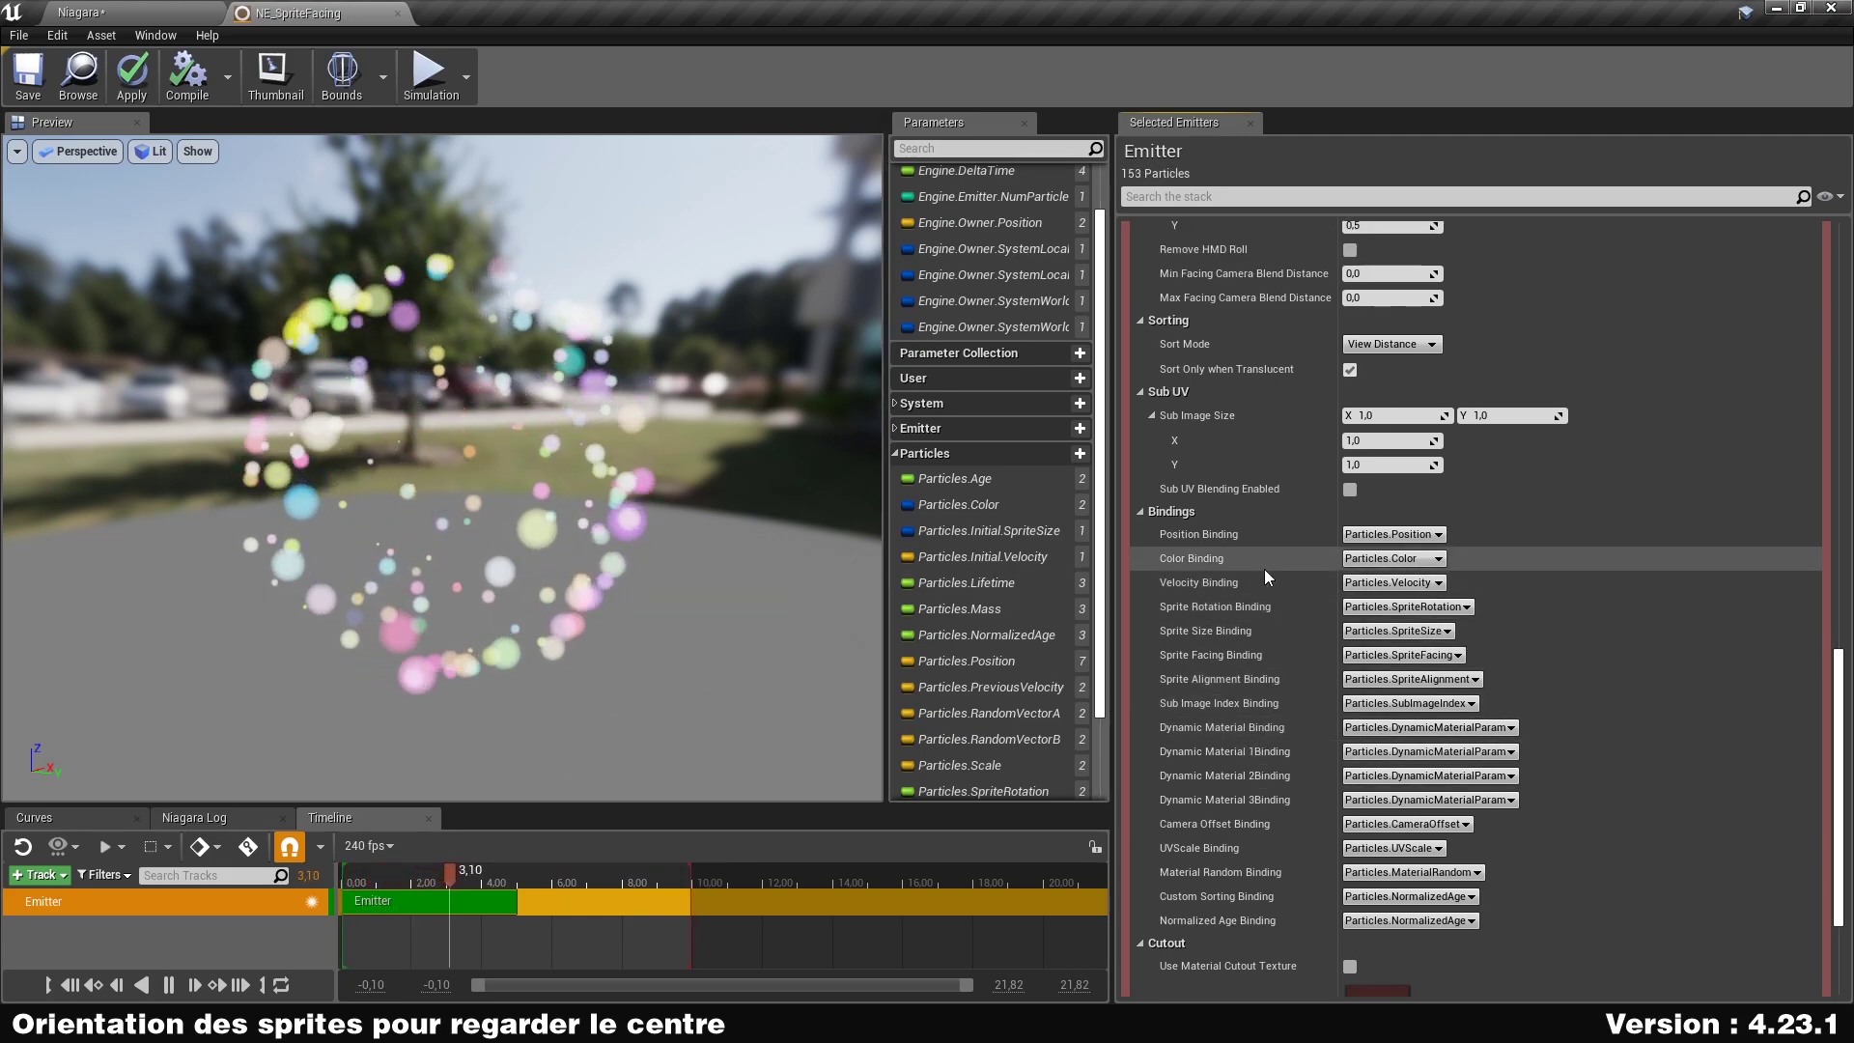
{"action": "scroll", "coordinate": [1286, 565], "scroll_direction": "up", "scroll_amount": 5}
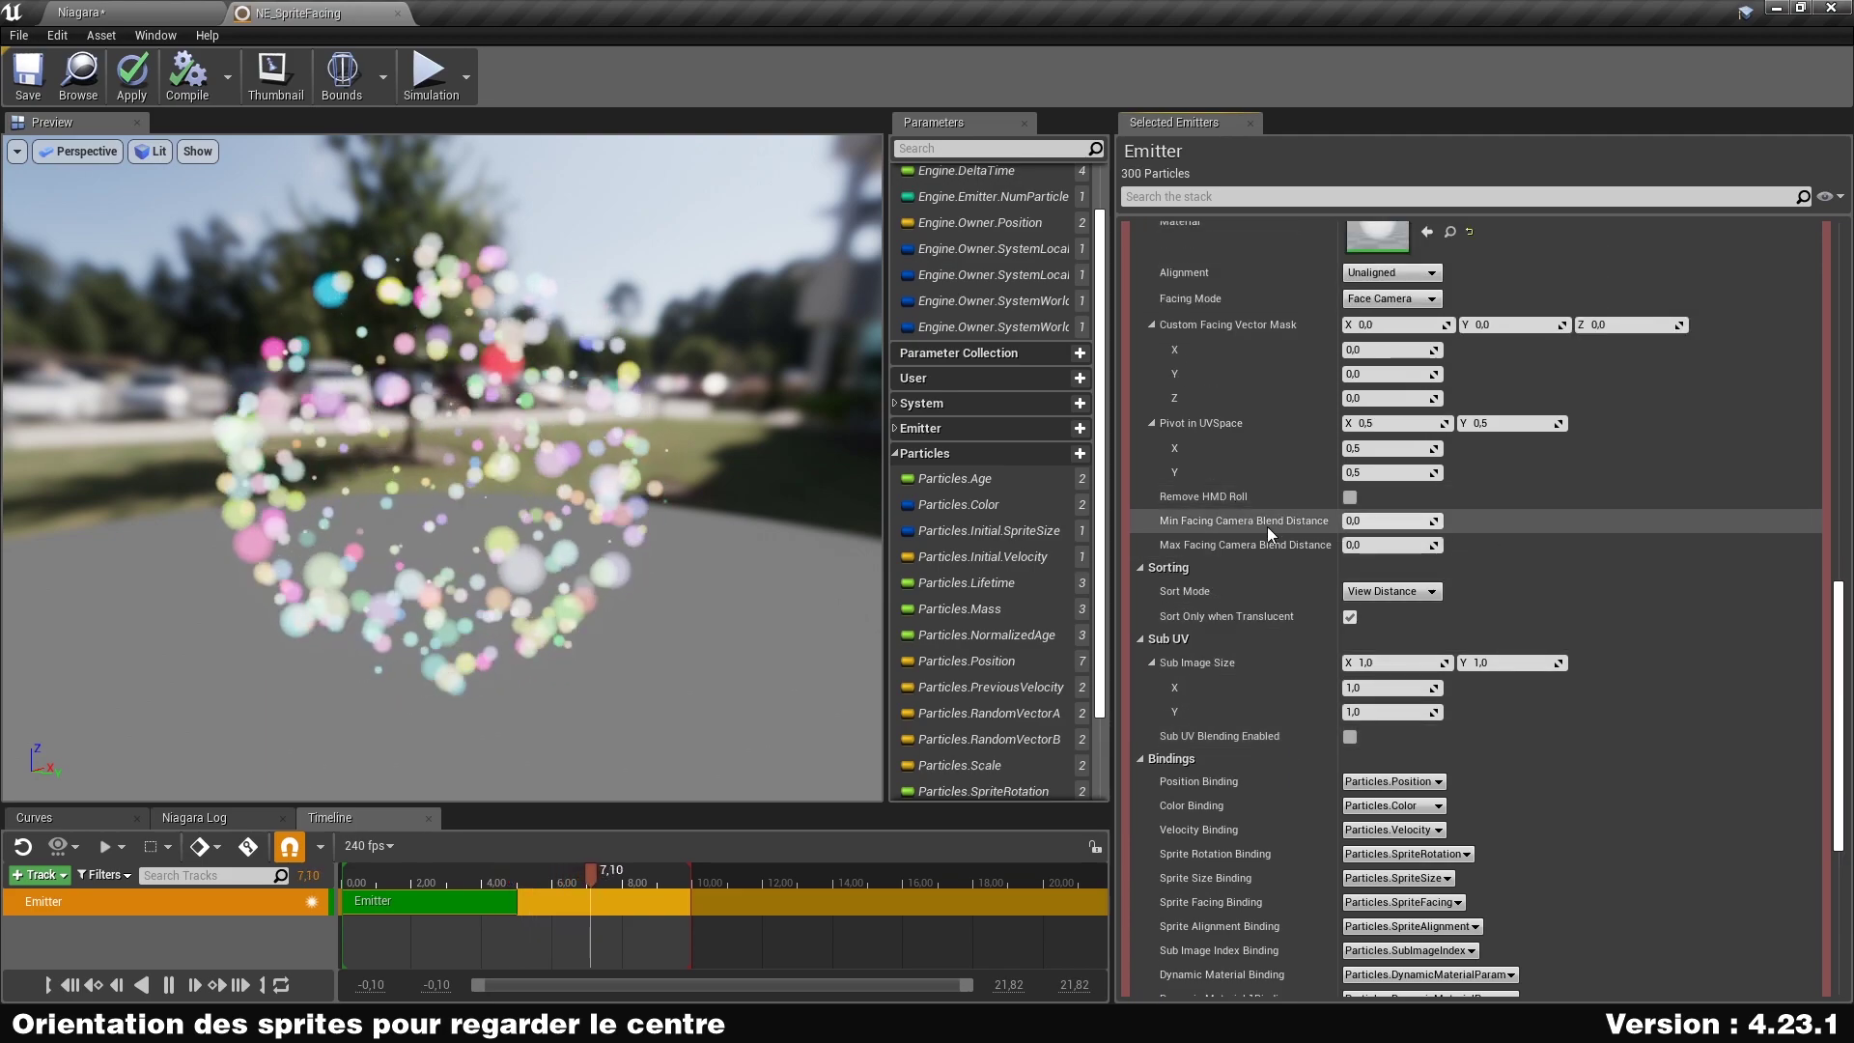
{"action": "scroll", "coordinate": [1506, 512], "scroll_direction": "up", "scroll_amount": 3}
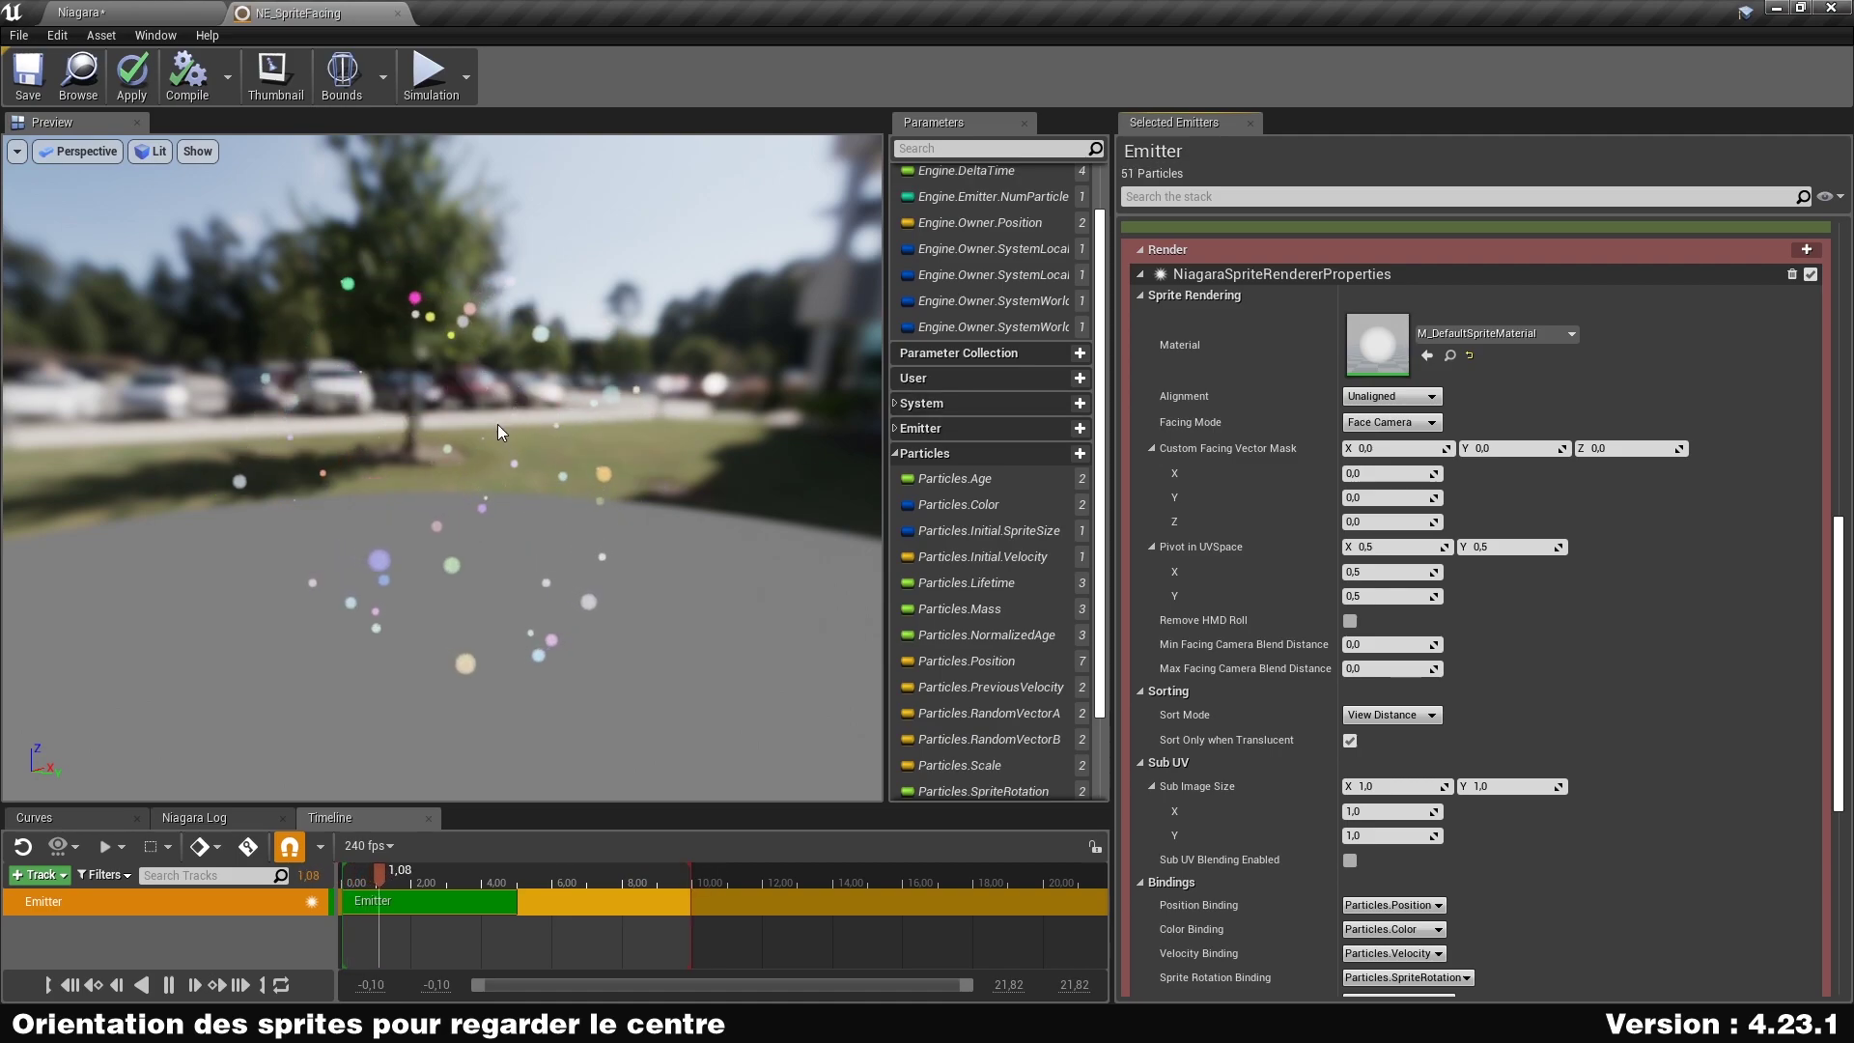
Set the sprite renderer's Facing Mode to Custom Facing Vector with a Custom Facing Vector Mask of 1, 1, 1, and collapse its properties.
{"action": "left_click", "coordinate": [1433, 423]}
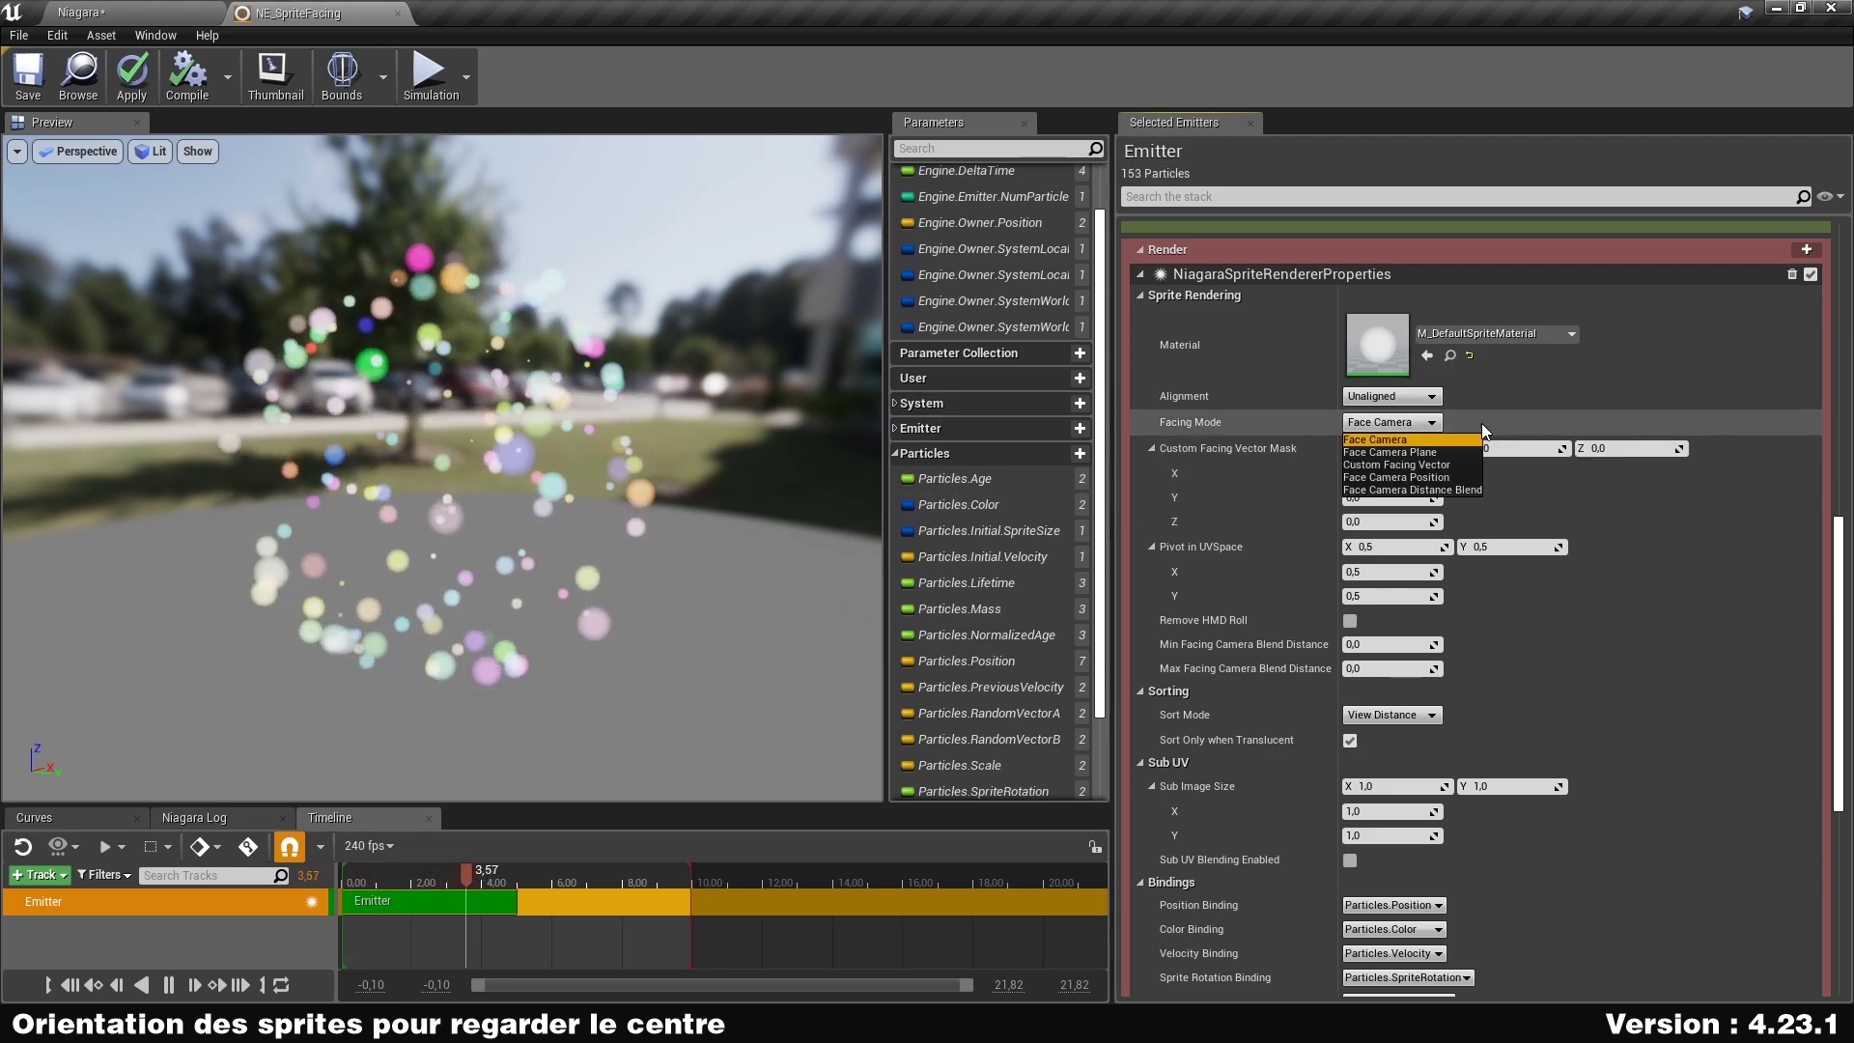
{"action": "left_click", "coordinate": [1451, 464]}
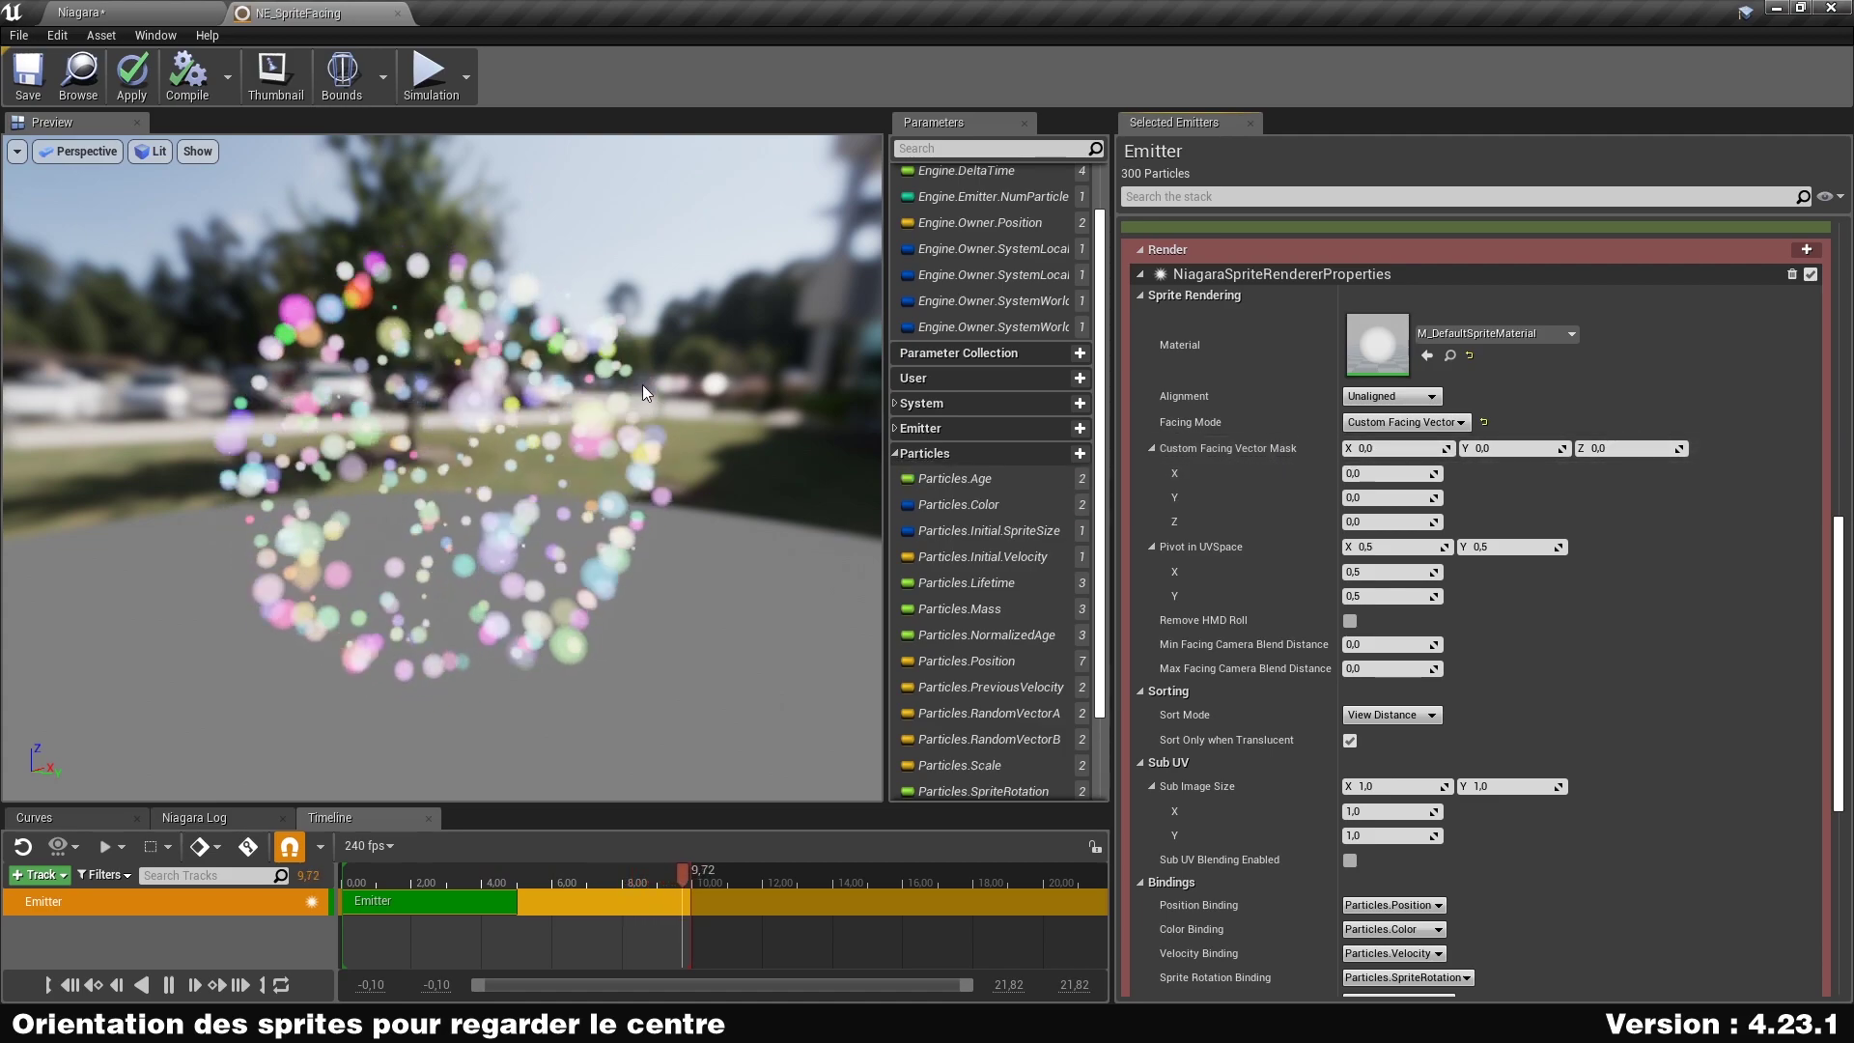
{"action": "left_click", "coordinate": [1429, 447]}
{"action": "type", "text": "1"}
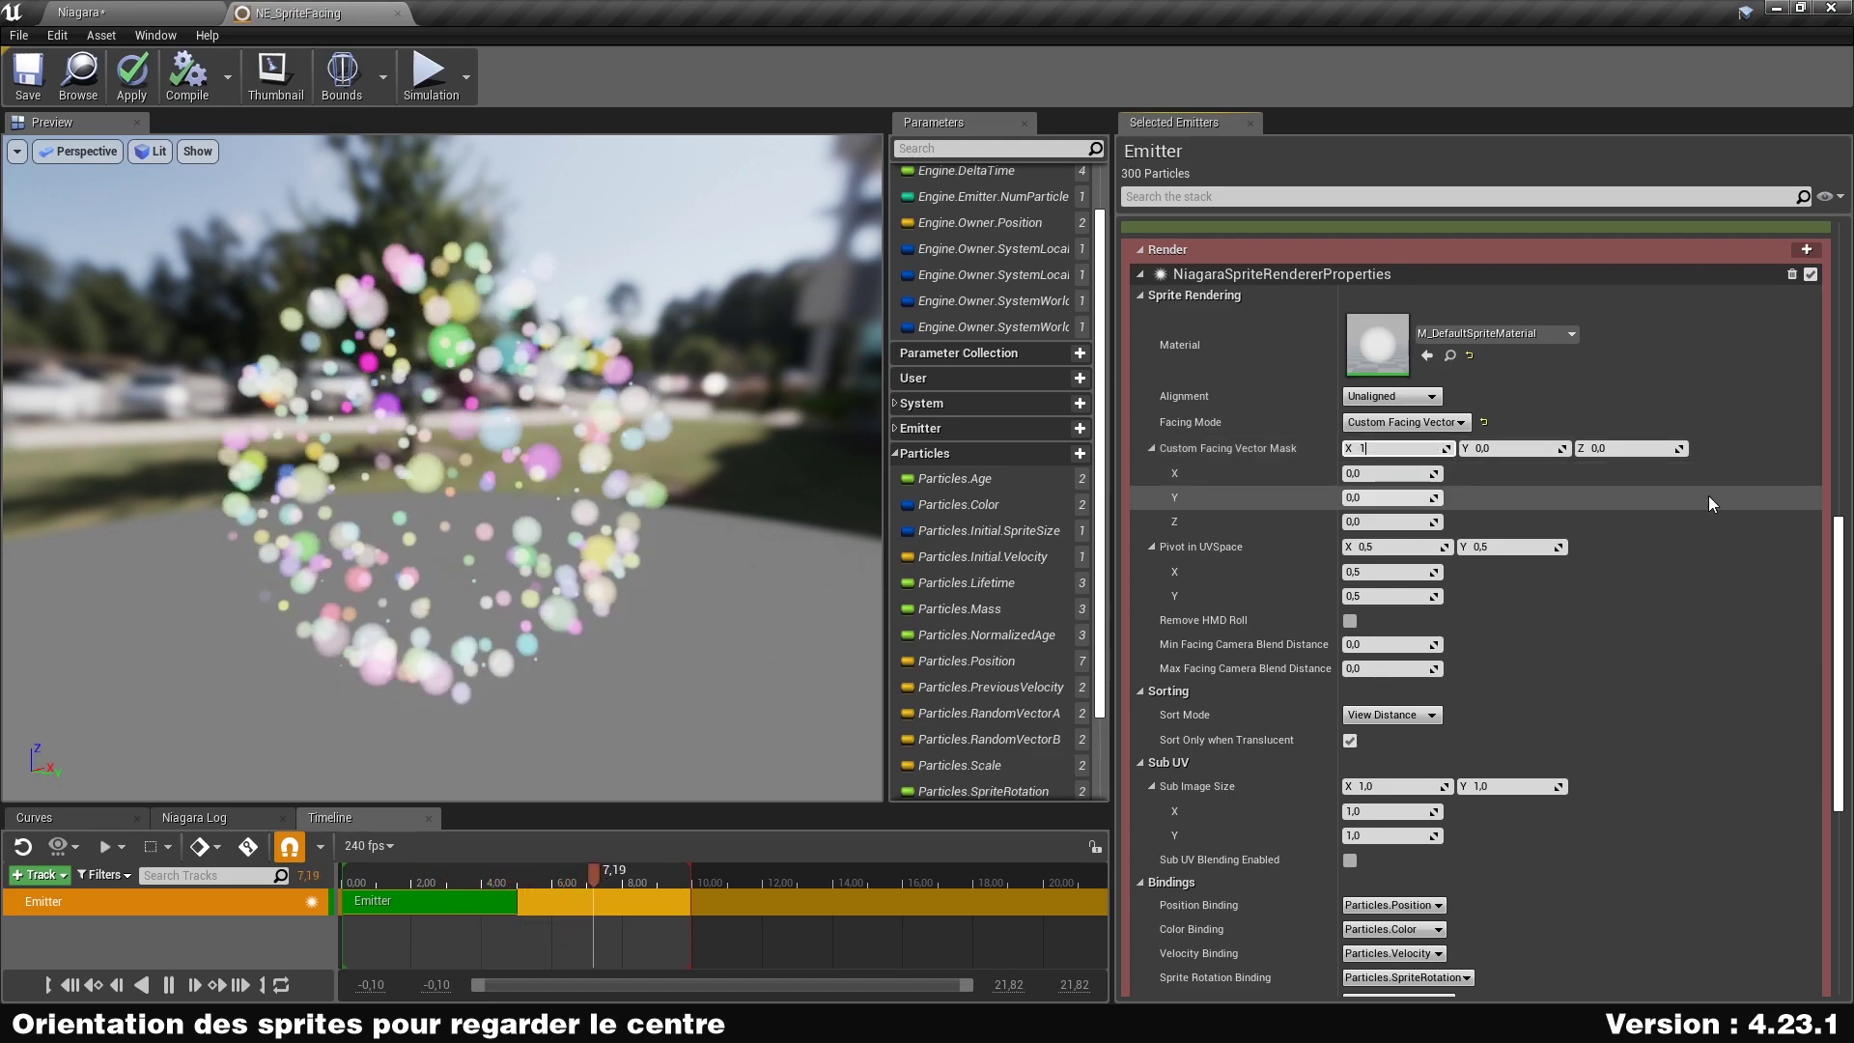
{"action": "key", "text": "Tab"}
{"action": "type", "text": "1"}
{"action": "key", "text": "Tab"}
{"action": "type", "text": "1"}
{"action": "key", "text": "Return"}
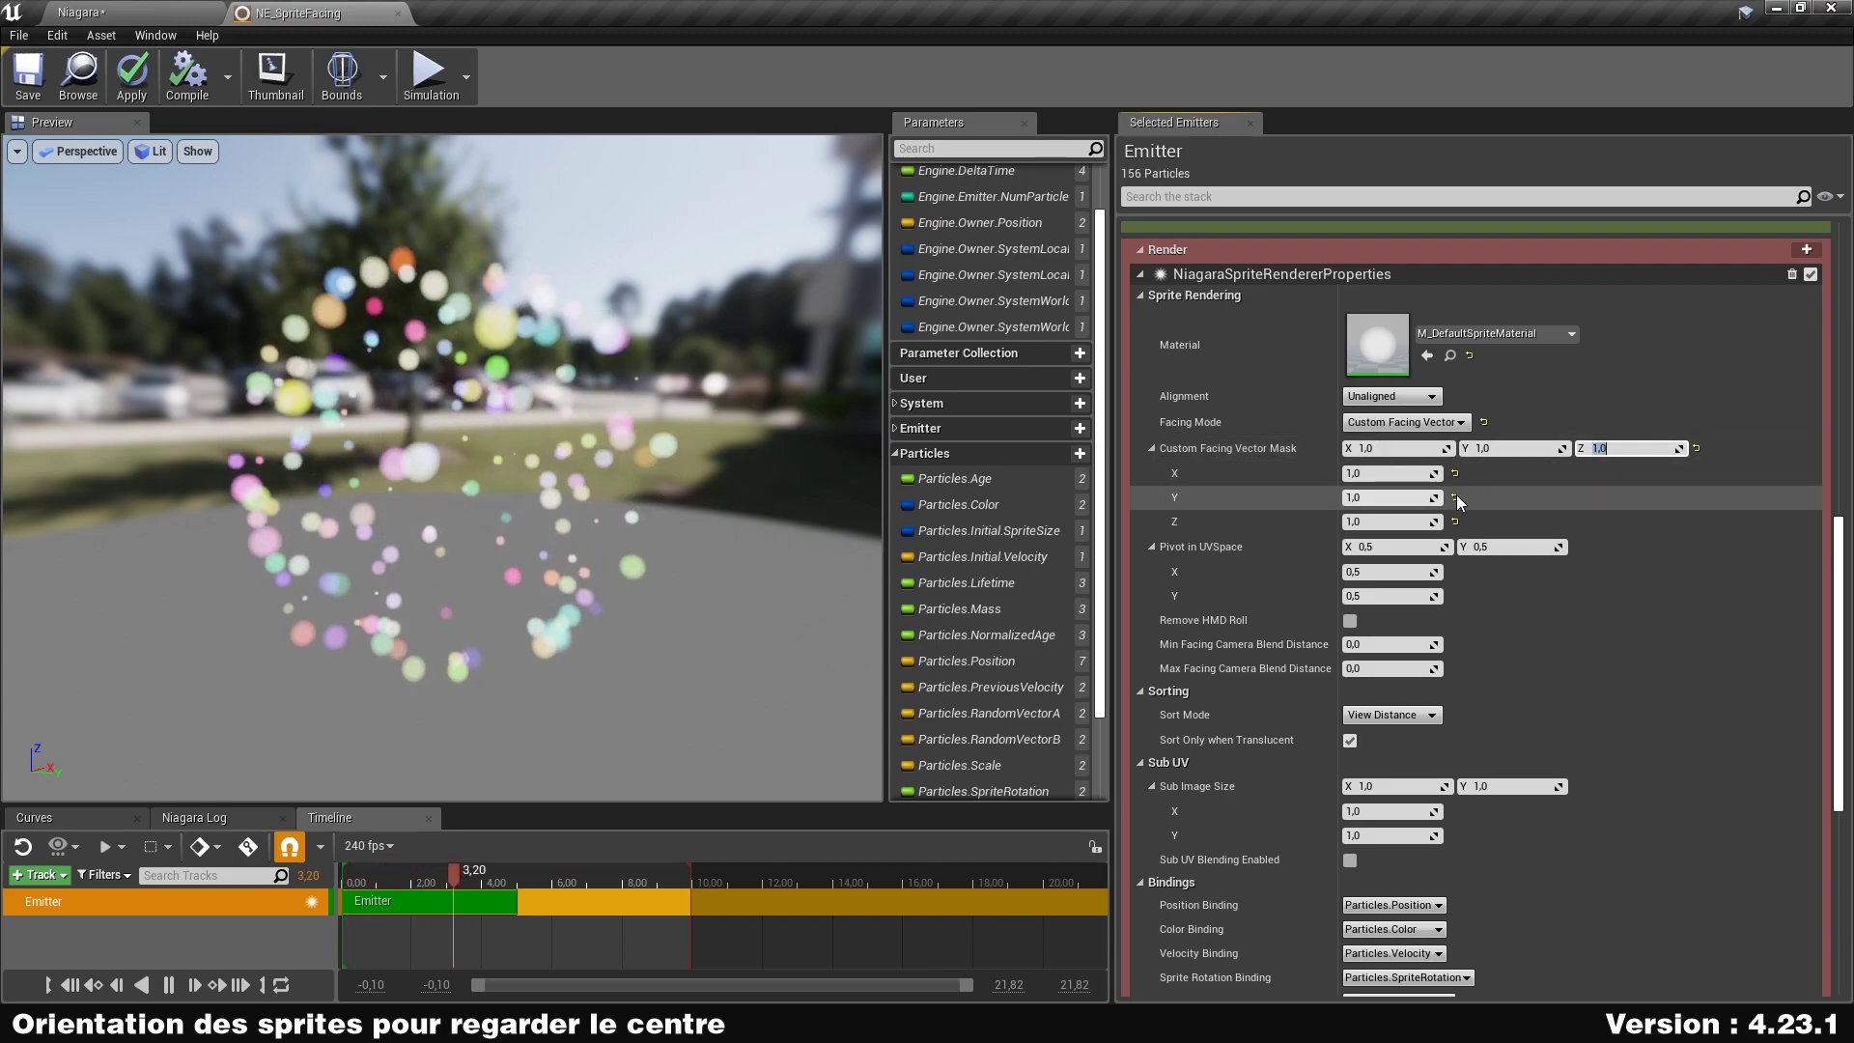
{"action": "scroll", "coordinate": [1255, 521], "scroll_direction": "up", "scroll_amount": 5}
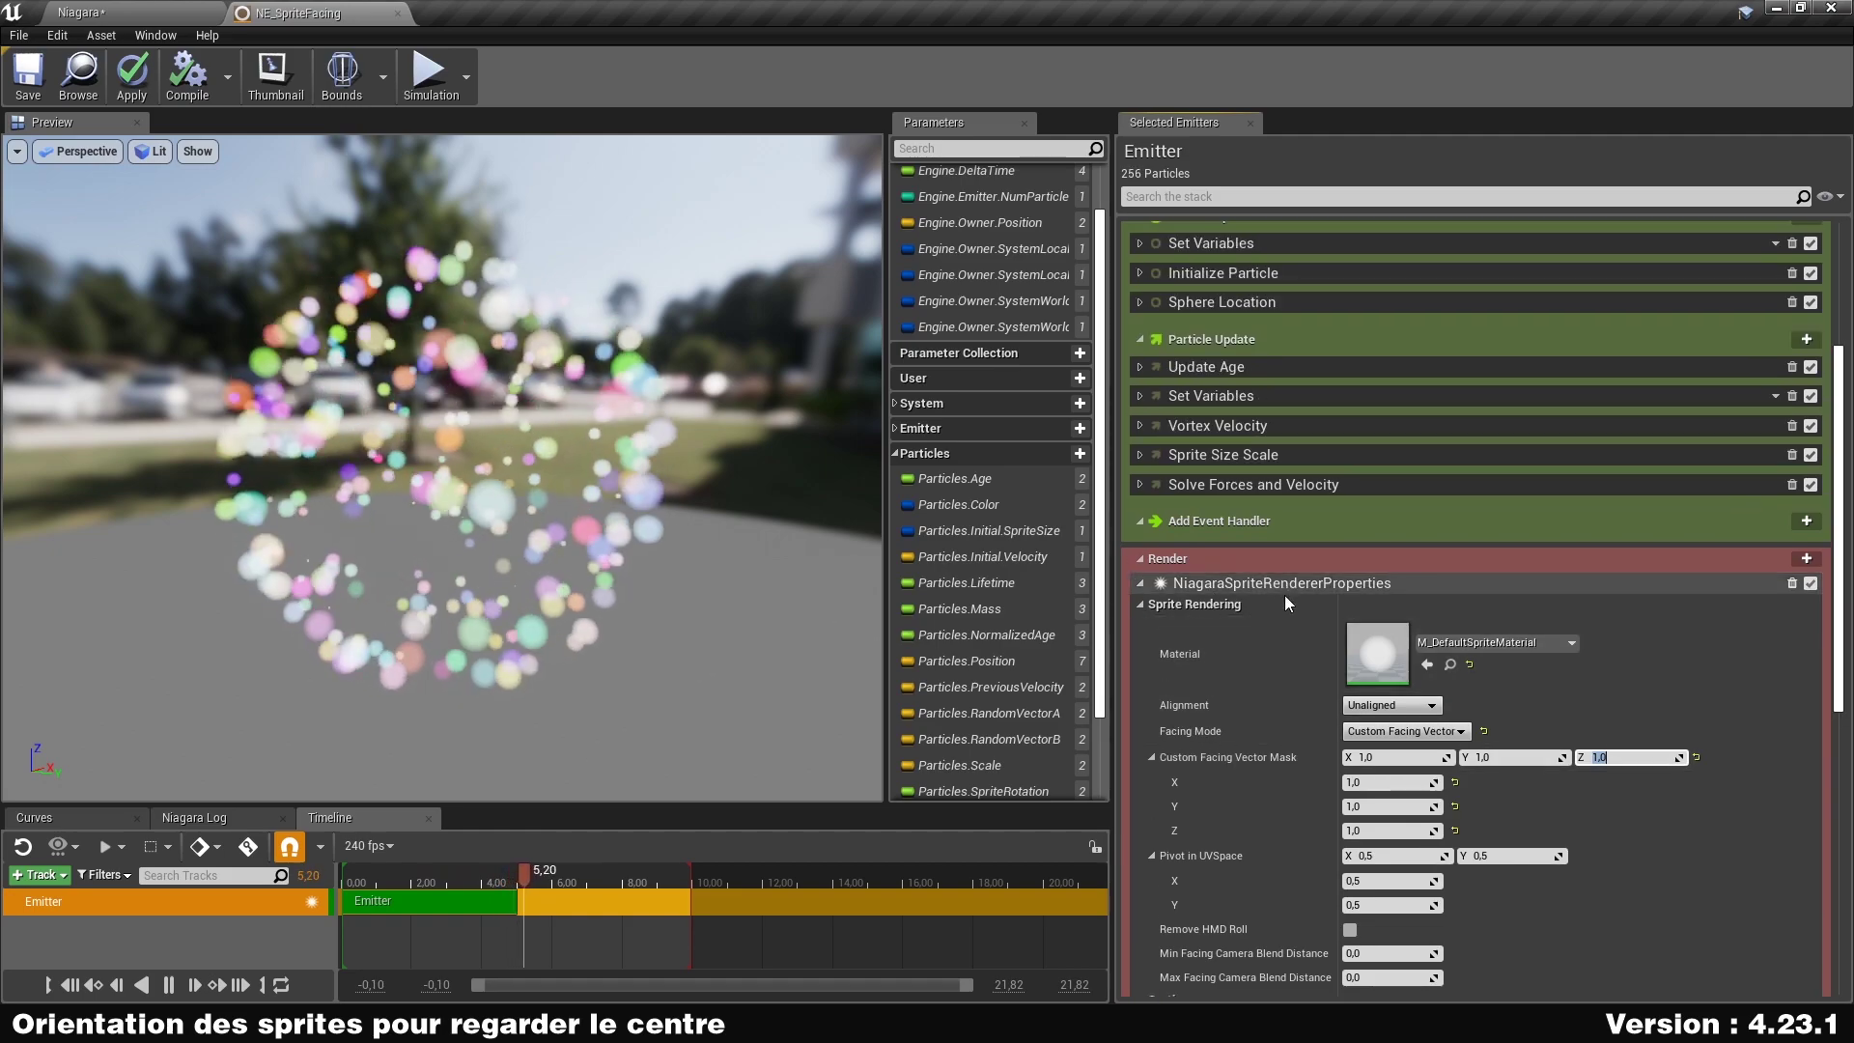
{"action": "left_click", "coordinate": [1139, 584]}
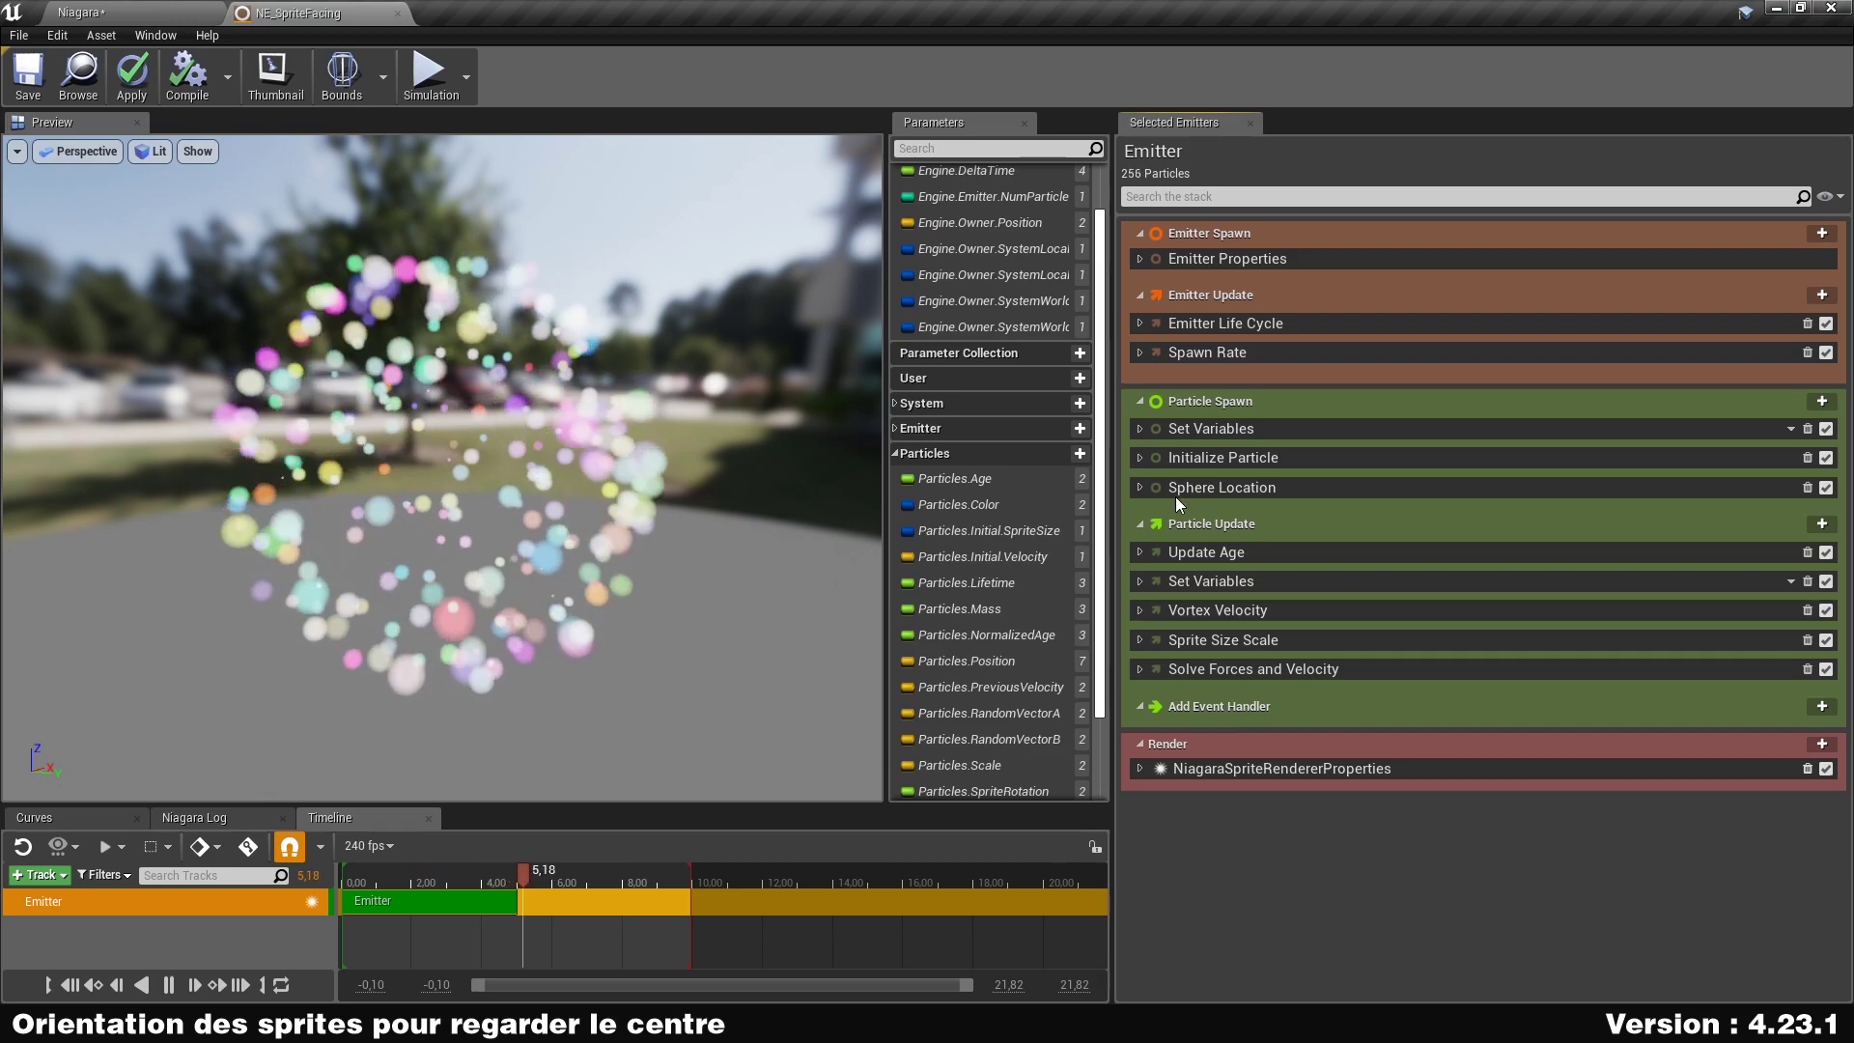
Create a new Vector parameter in the Particles namespace named LookAtCenter.
{"action": "scroll", "coordinate": [940, 448], "scroll_direction": "down", "scroll_amount": 2}
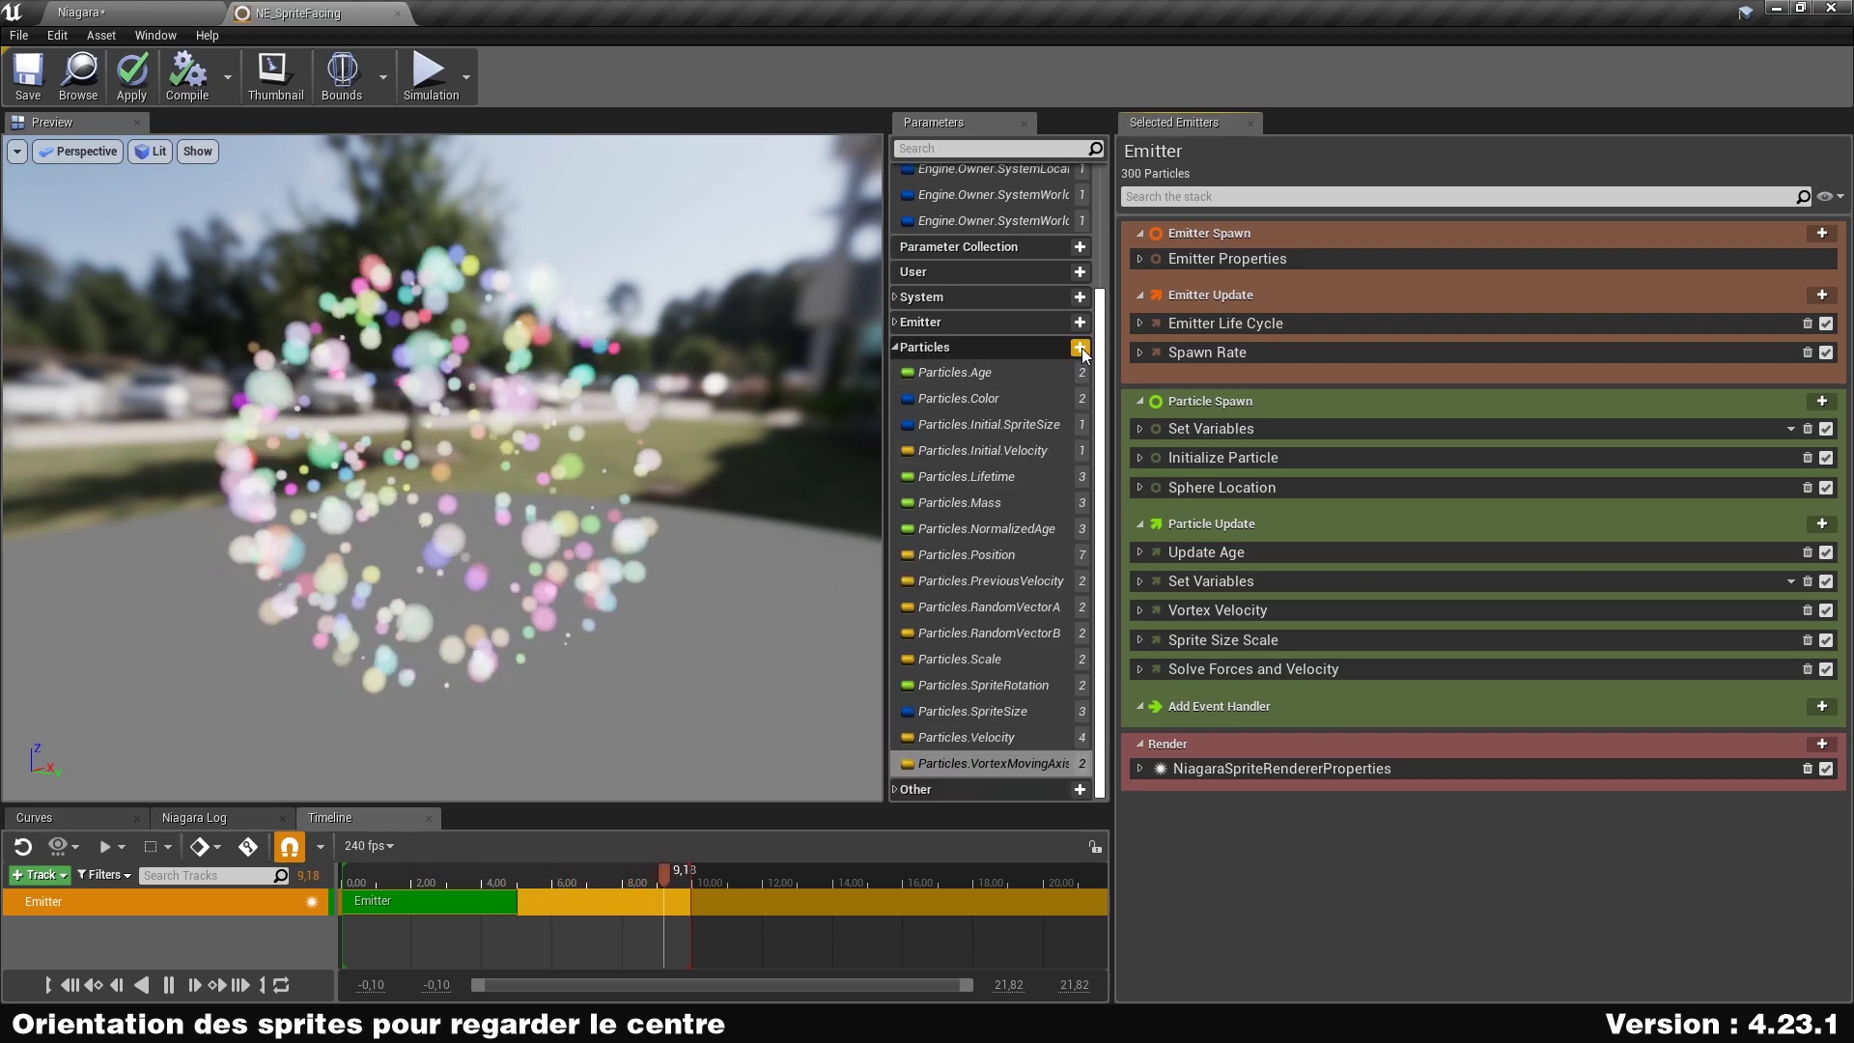
{"action": "left_click", "coordinate": [1079, 347]}
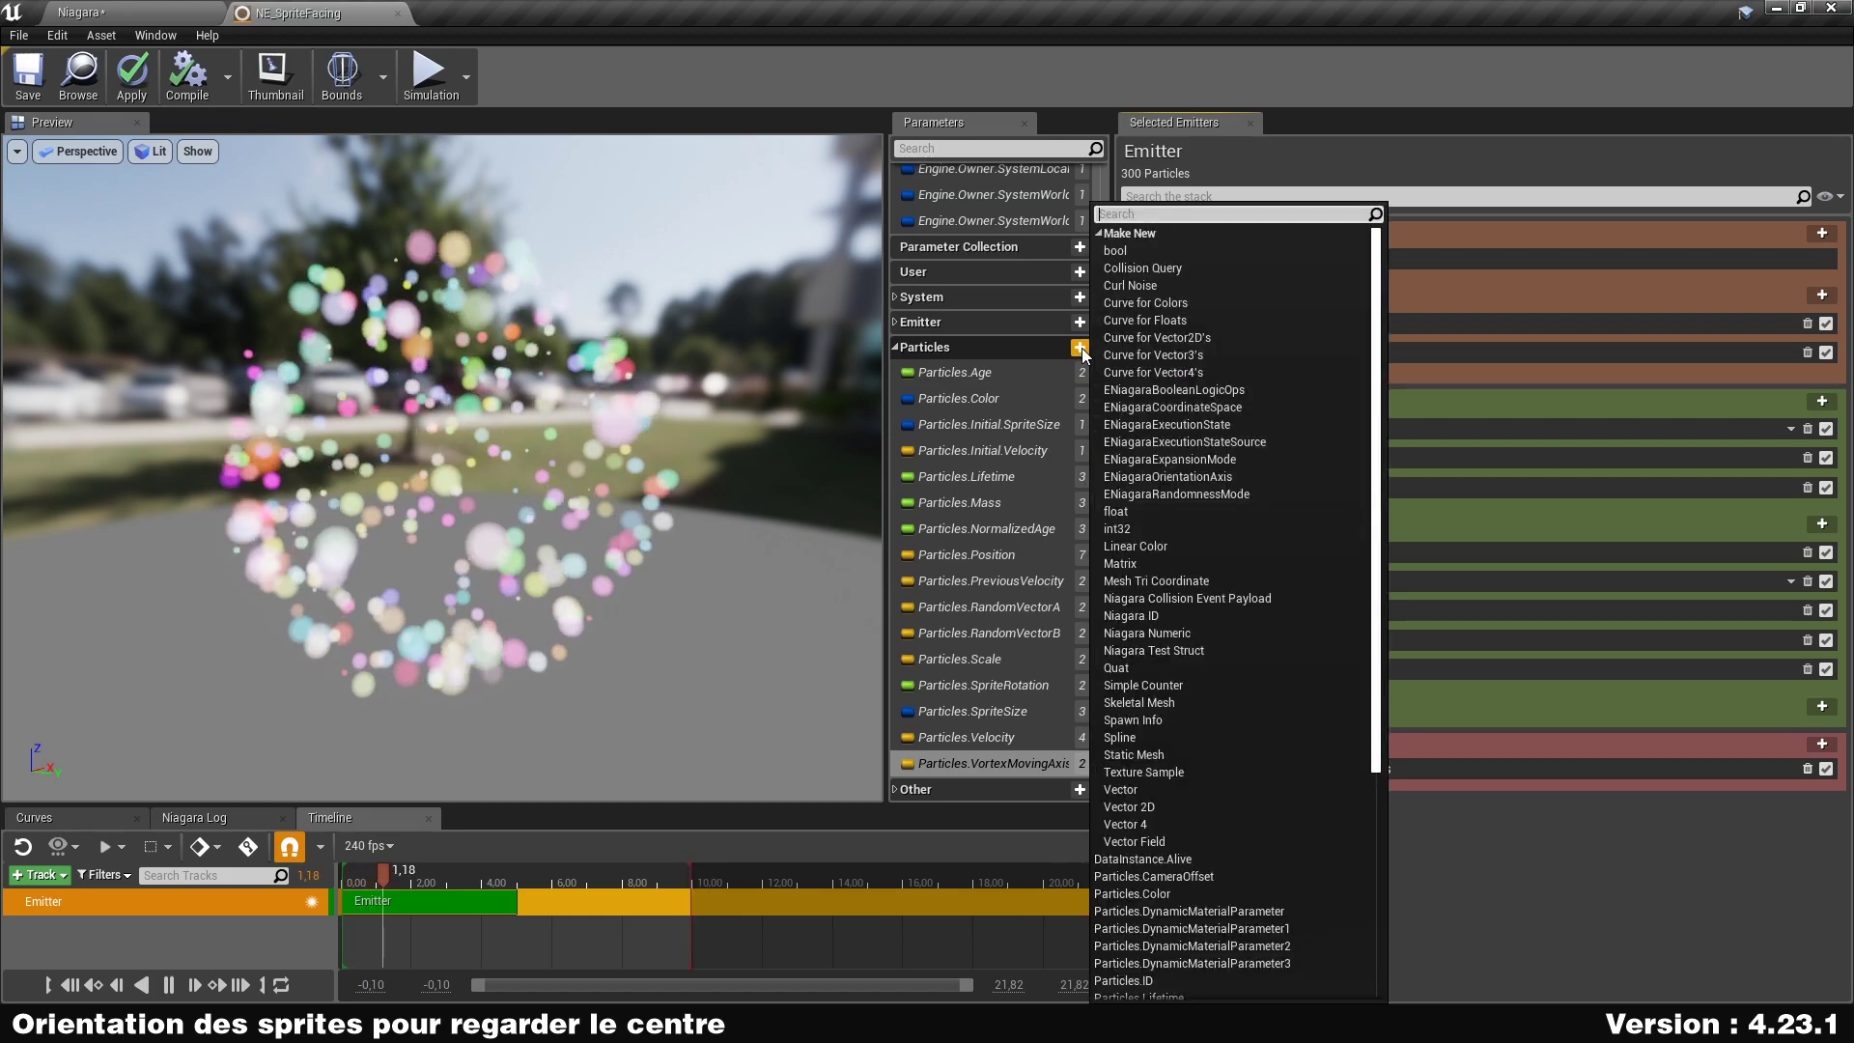
{"action": "left_click", "coordinate": [1190, 785]}
{"action": "left_click_drag", "start_coordinate": [978, 529], "coordinate": [1062, 502]}
{"action": "type", "text": "Lo"}
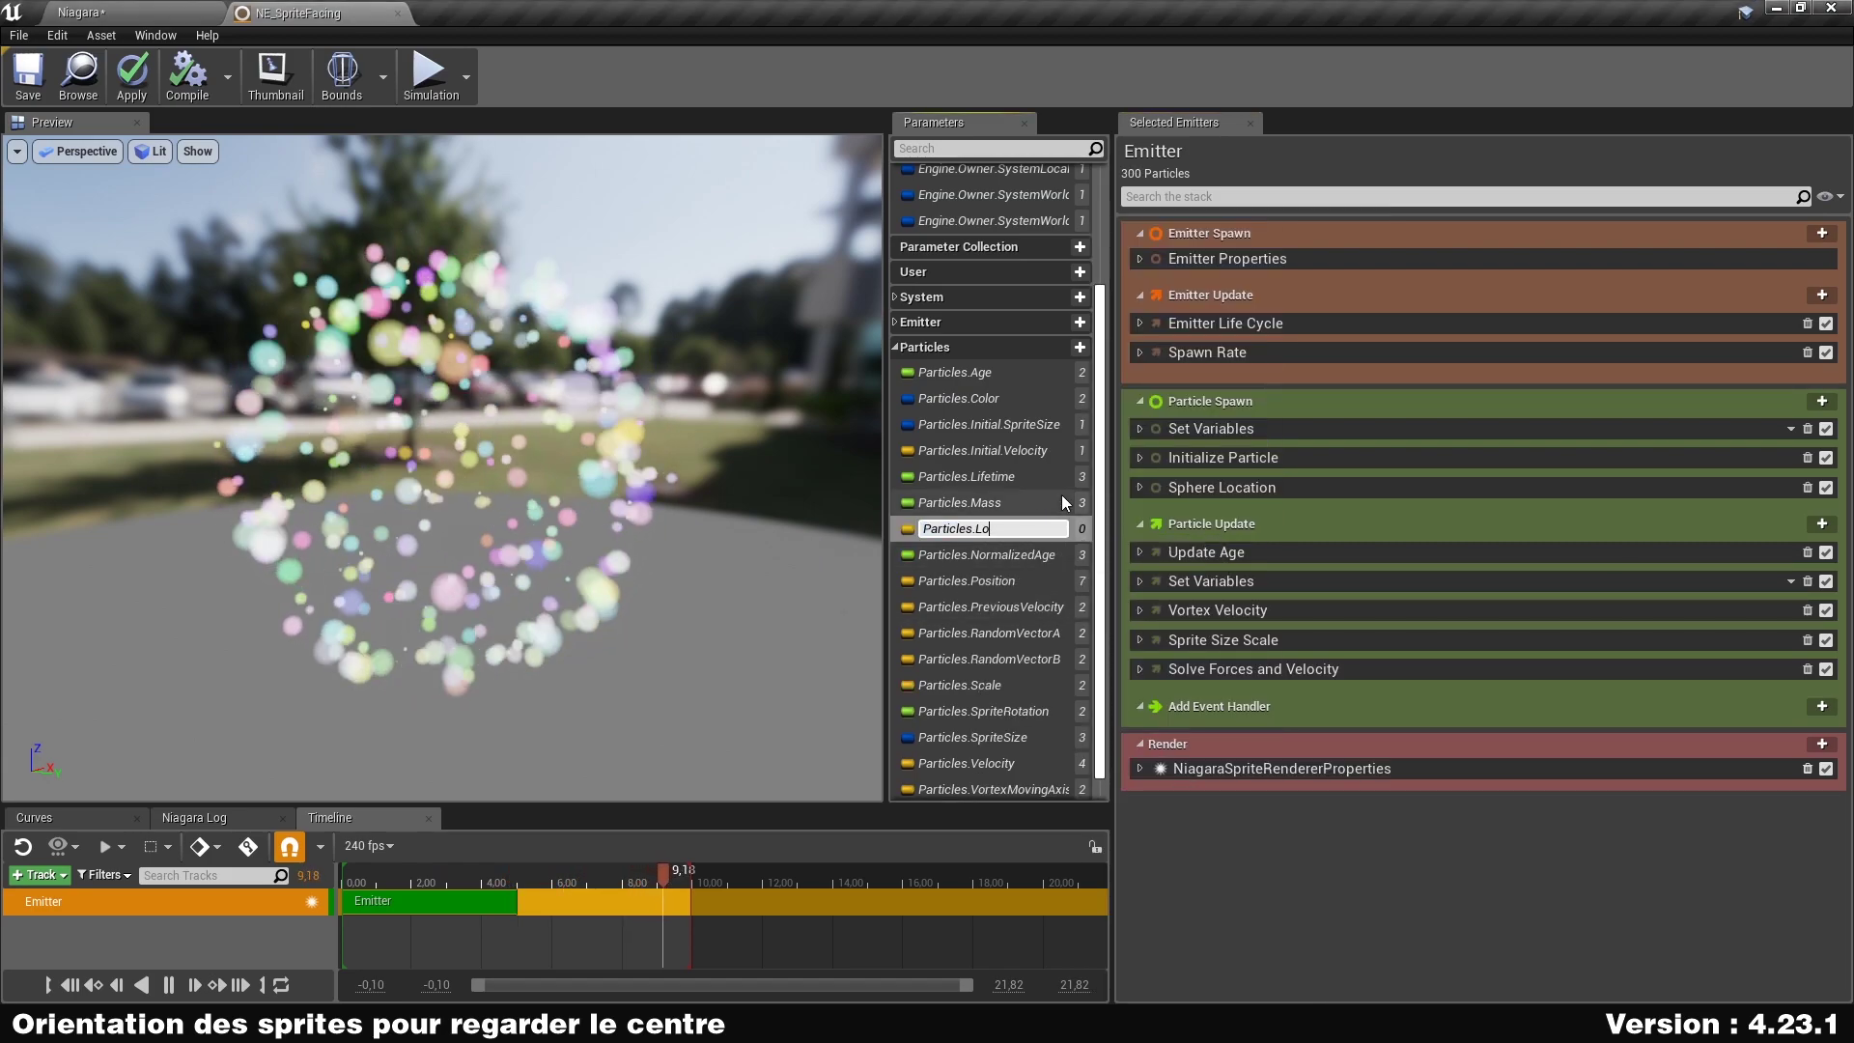
{"action": "type", "text": "okAtCent"}
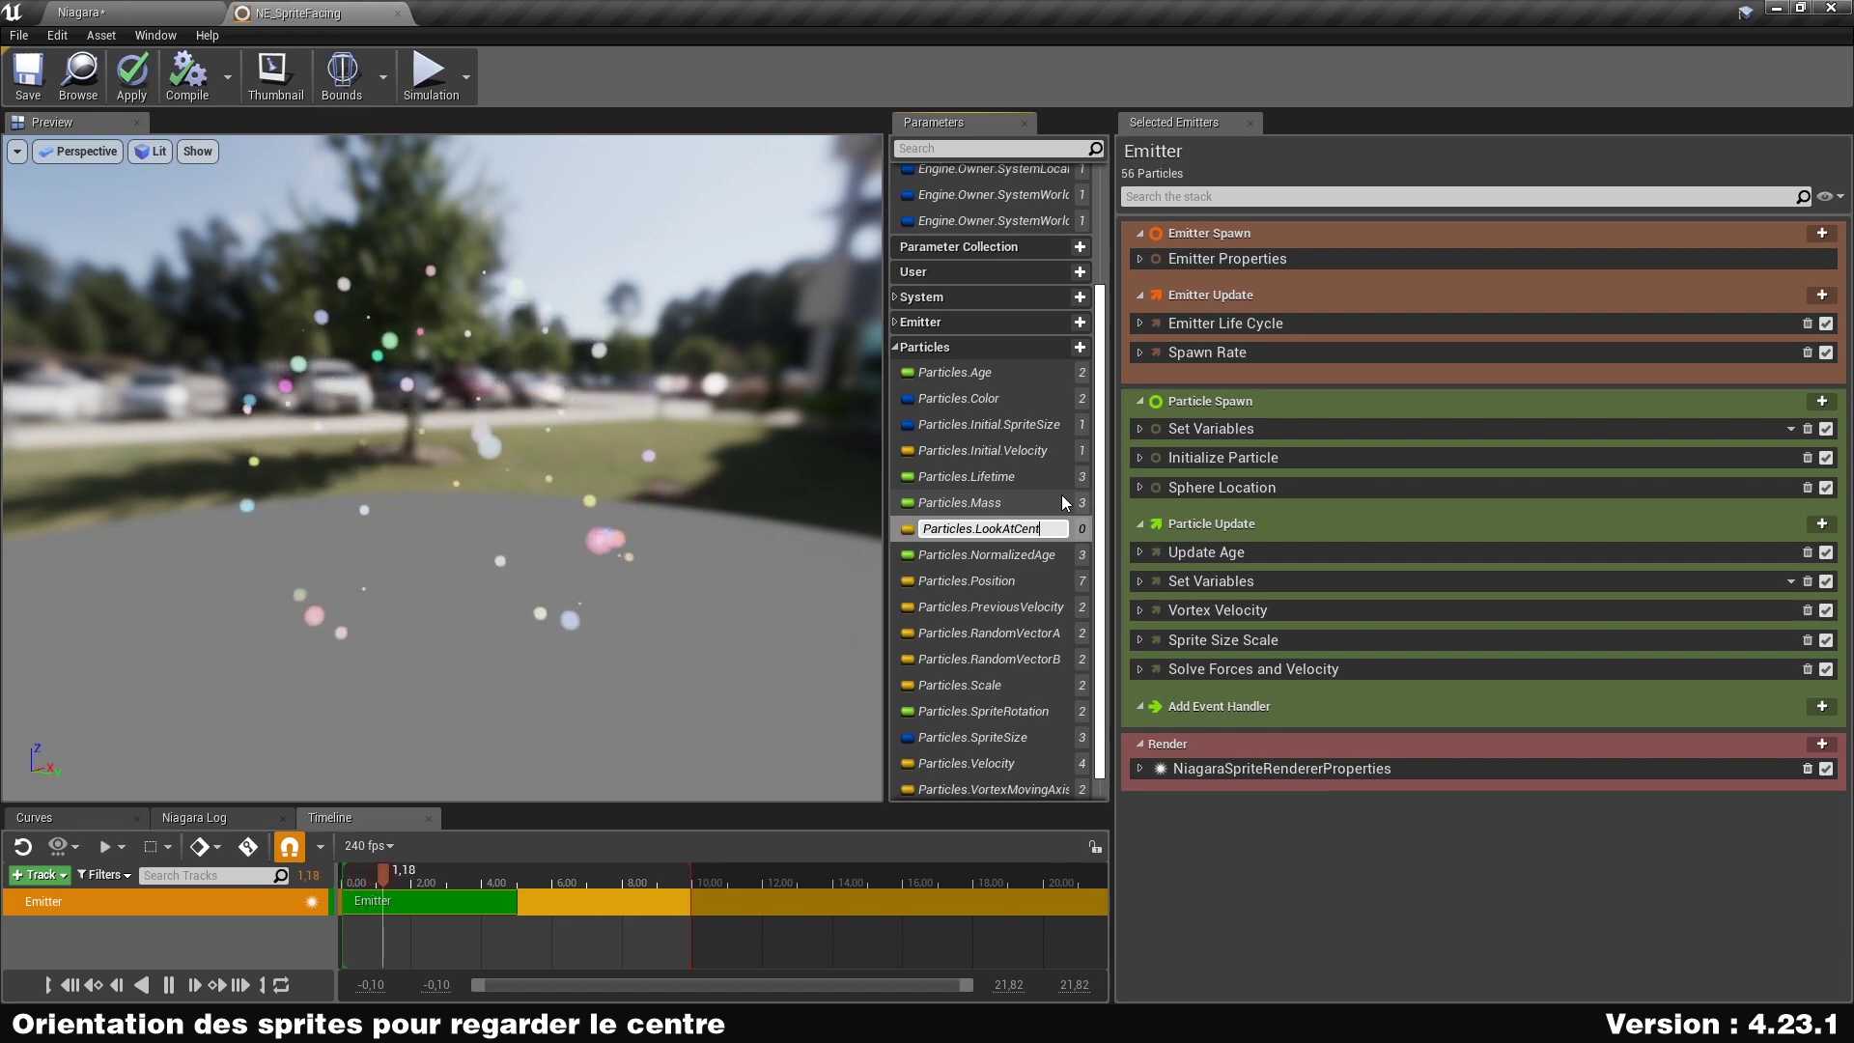
{"action": "type", "text": "er"}
{"action": "key", "text": "Return"}
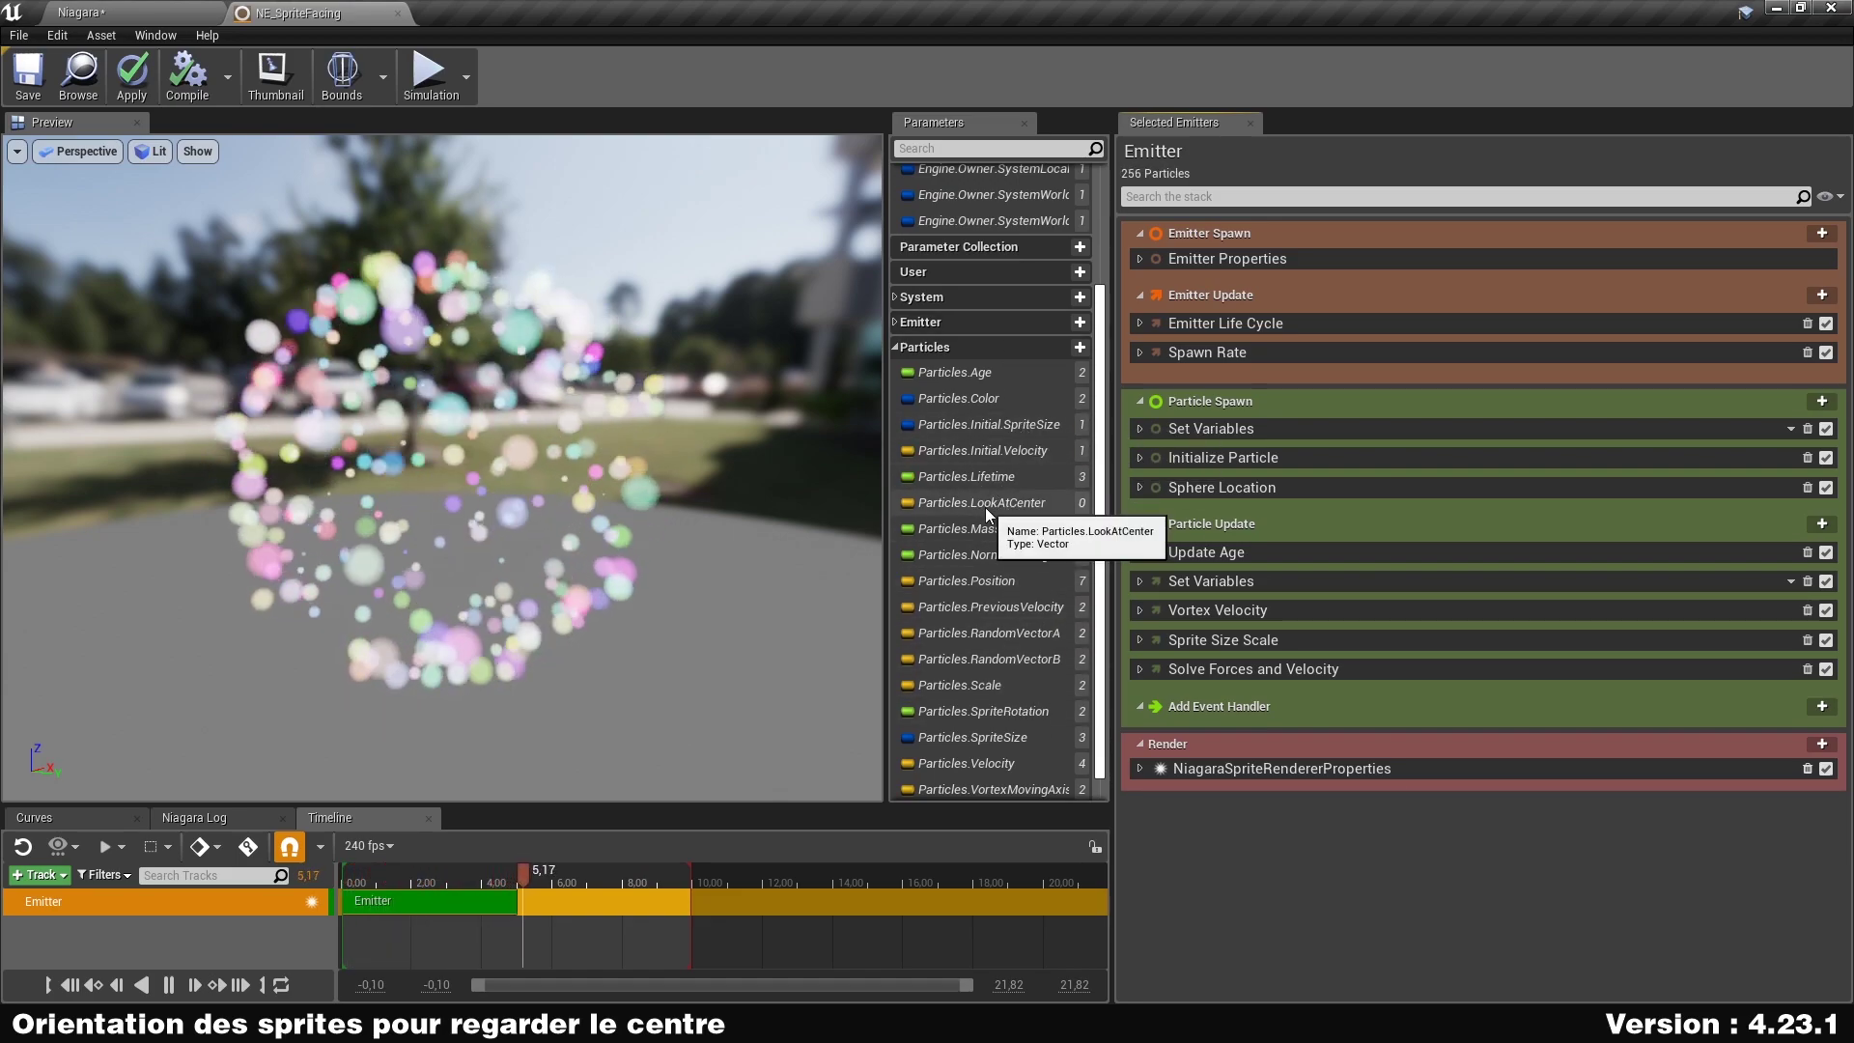
Add Particles.LookAtCenter as a Set Variables module in Particle Update, between Update Age and the existing Set Variables.
{"action": "left_click_drag", "start_coordinate": [985, 506], "coordinate": [1332, 497]}
{"action": "left_click_drag", "start_coordinate": [1329, 564], "coordinate": [1326, 569]}
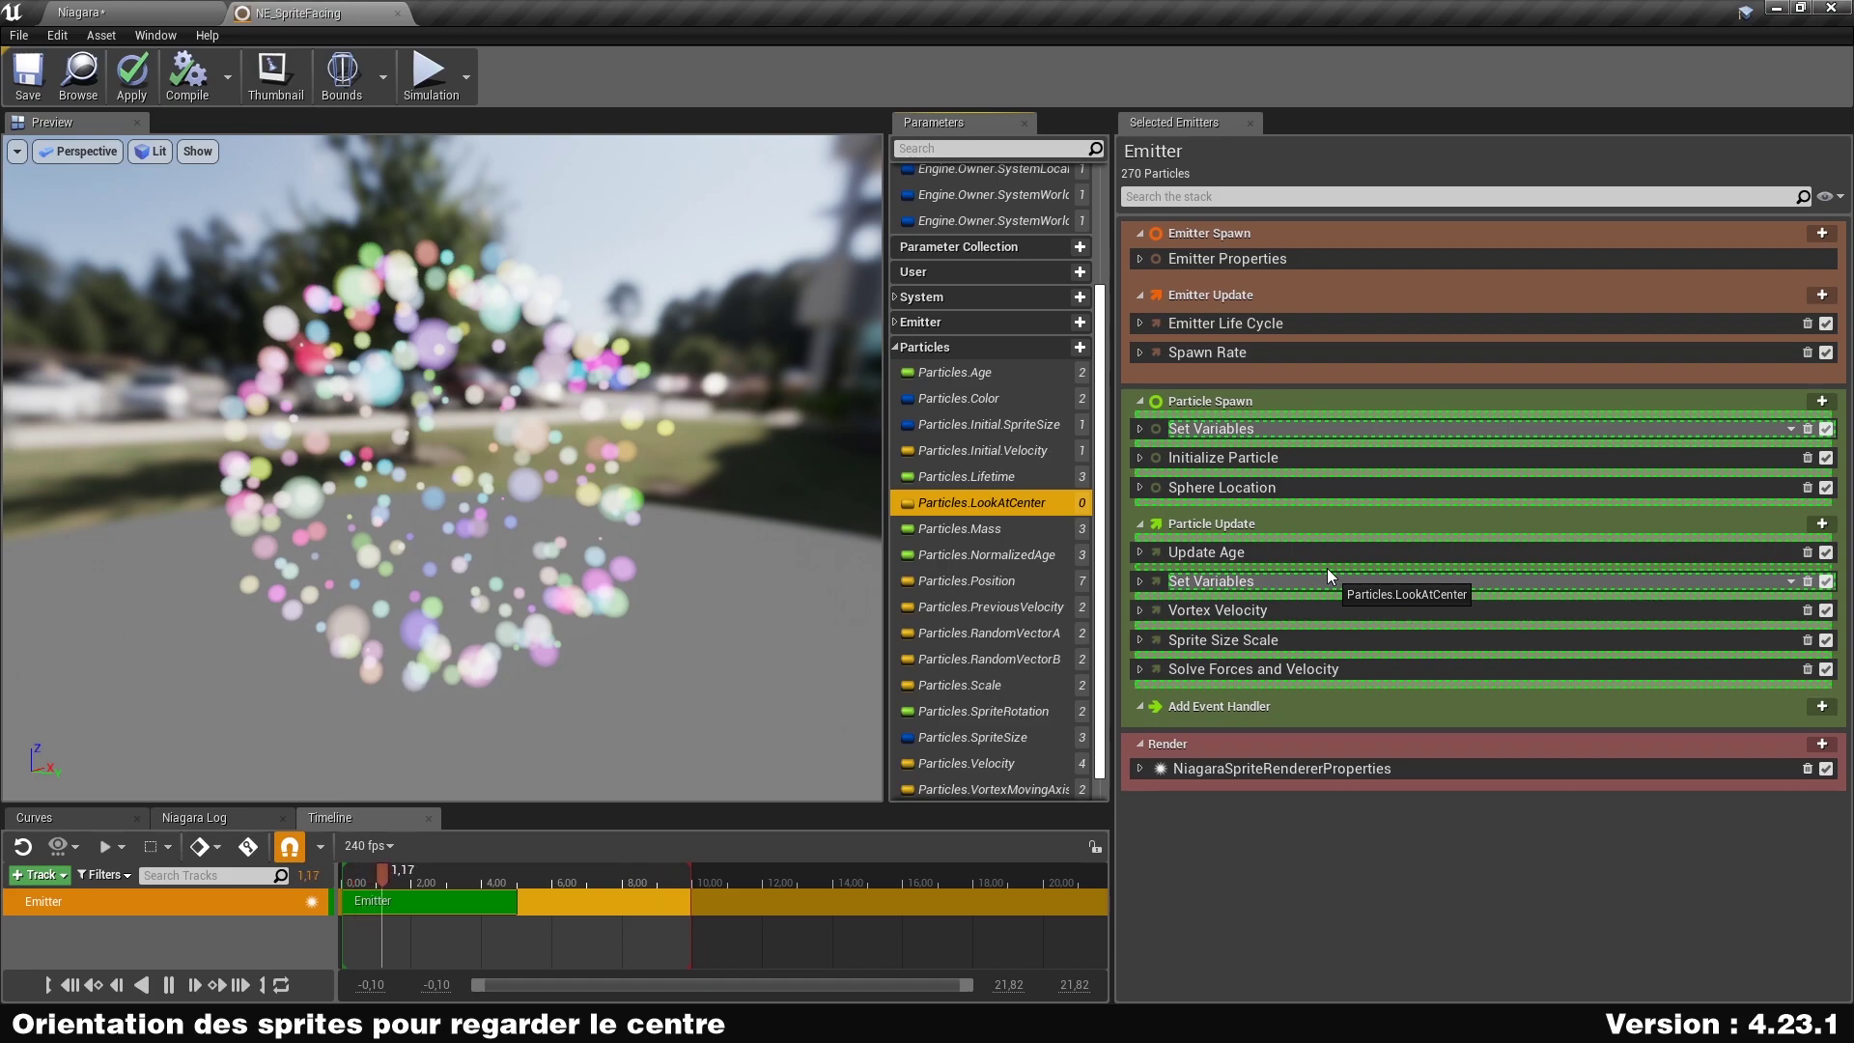
{"action": "left_click_drag", "start_coordinate": [1326, 569], "coordinate": [1327, 568]}
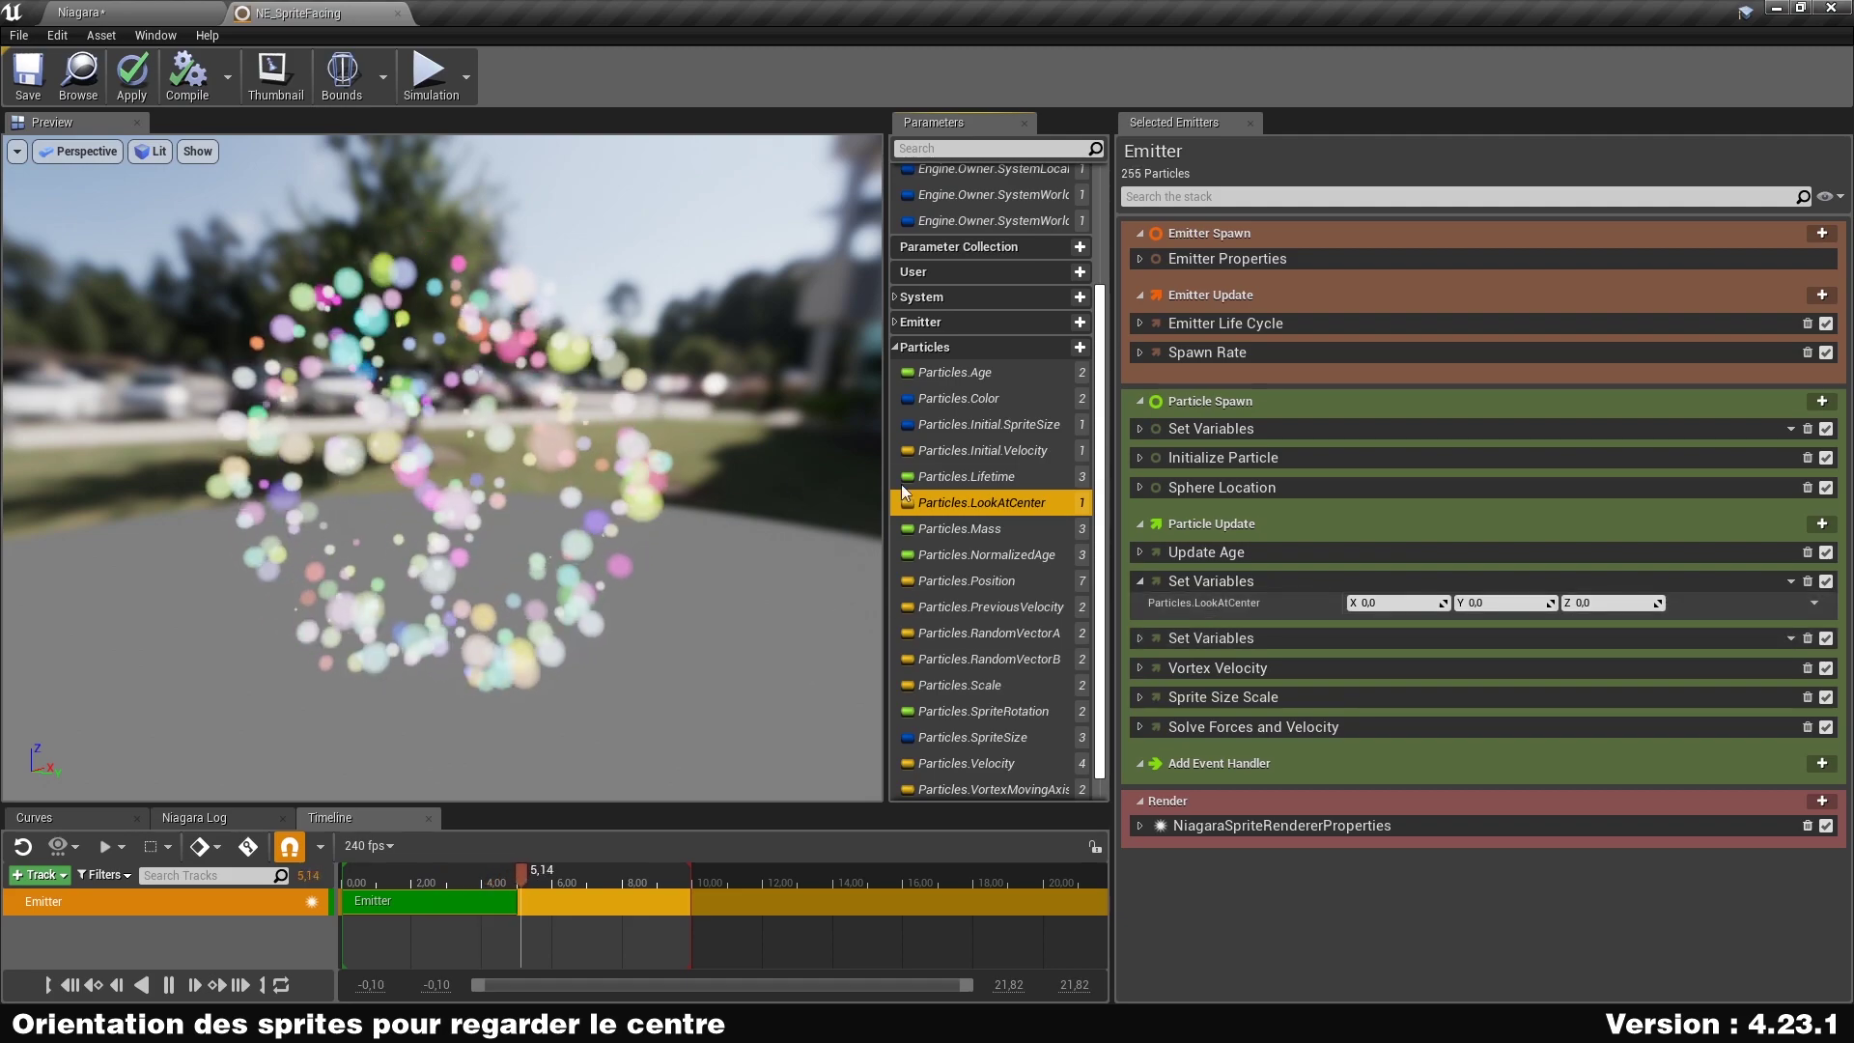
Drive Particles.LookAtCenter with Subtract Vector and set its A input to NDI Get Emitter Loc.
{"action": "left_click", "coordinate": [1815, 602]}
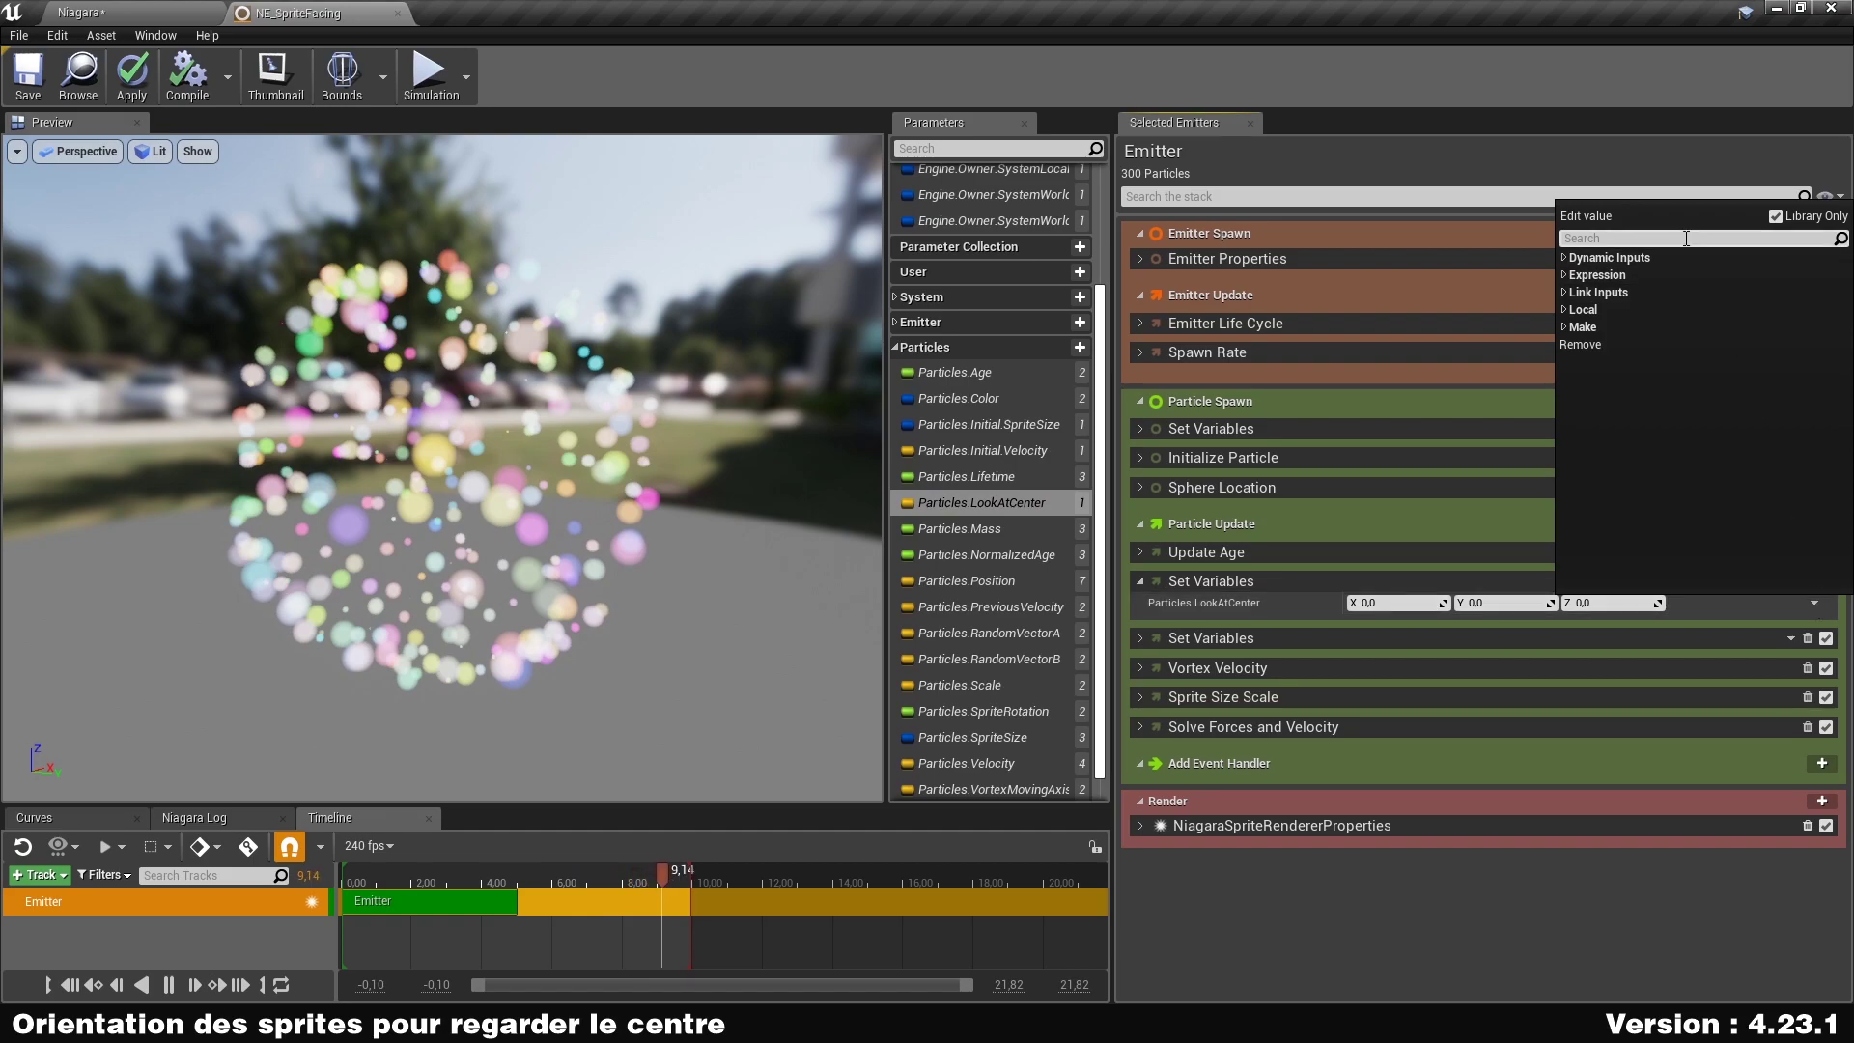
{"action": "type", "text": "subtract"}
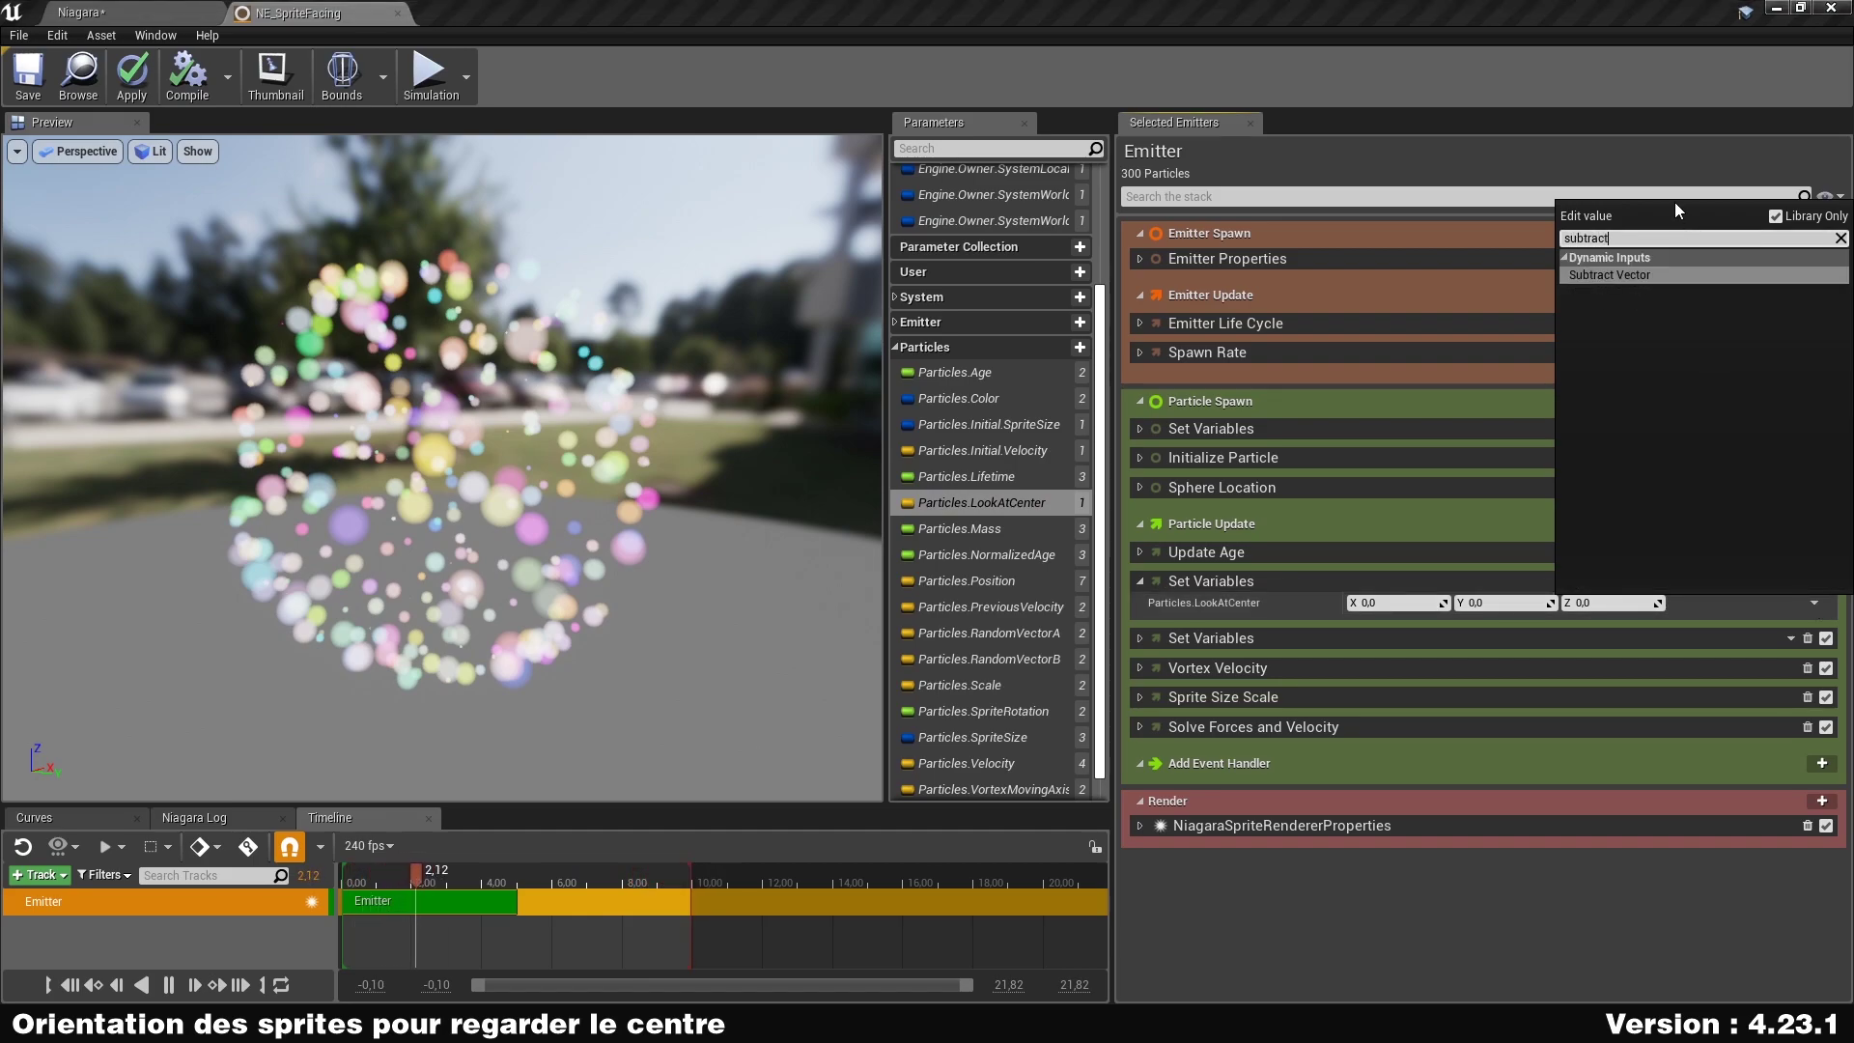
{"action": "key", "text": "Return"}
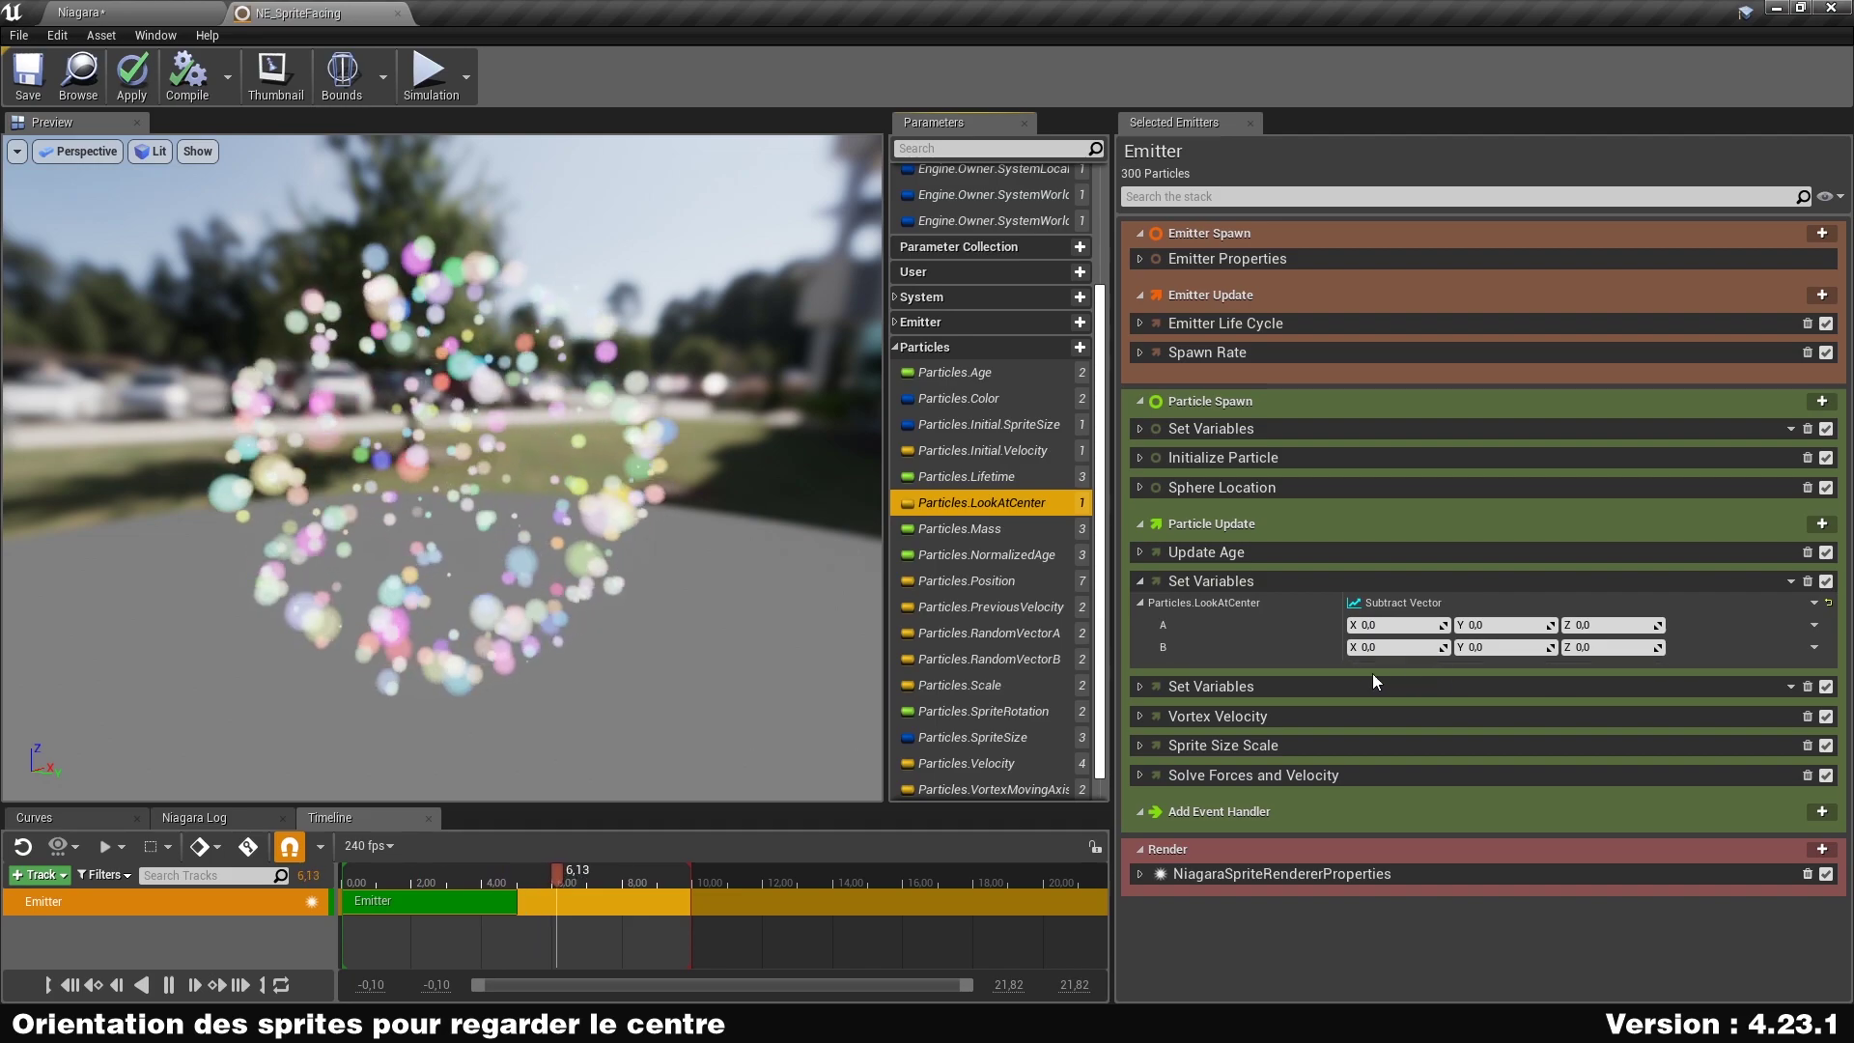
{"action": "left_click", "coordinate": [1814, 603]}
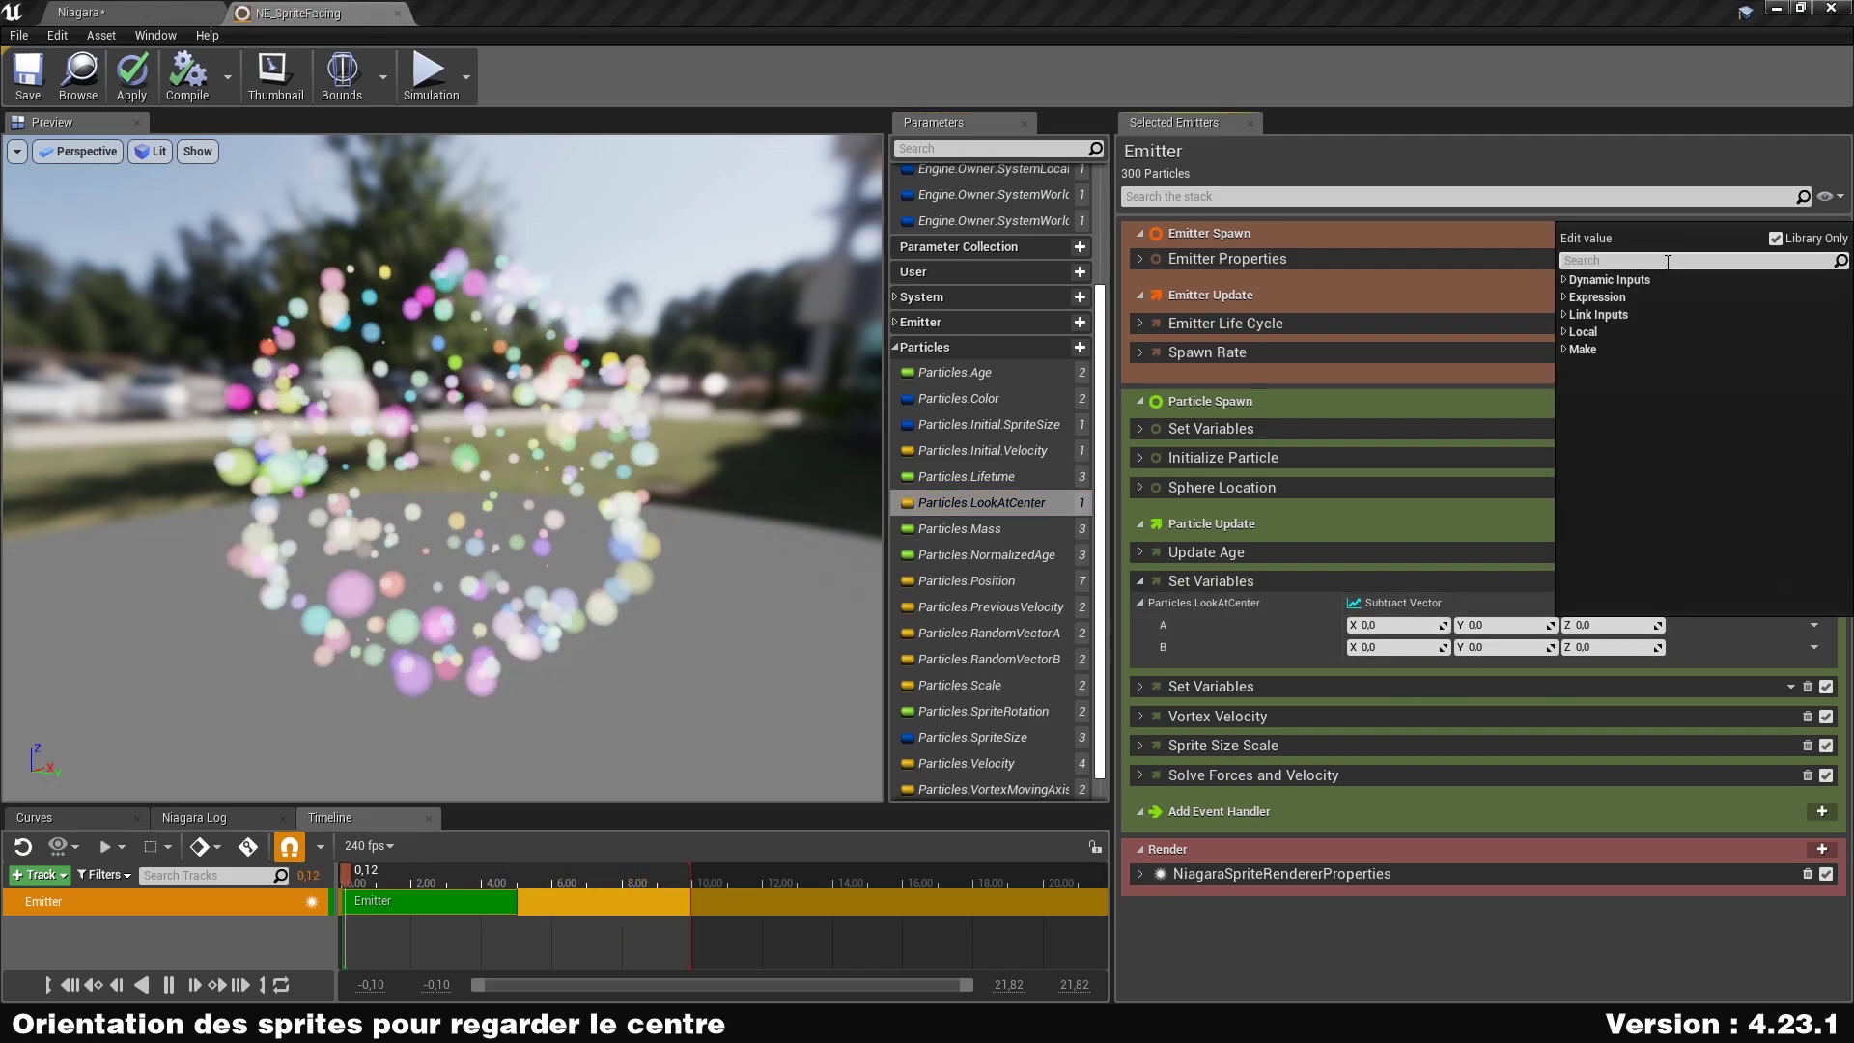
{"action": "type", "text": "ndi"}
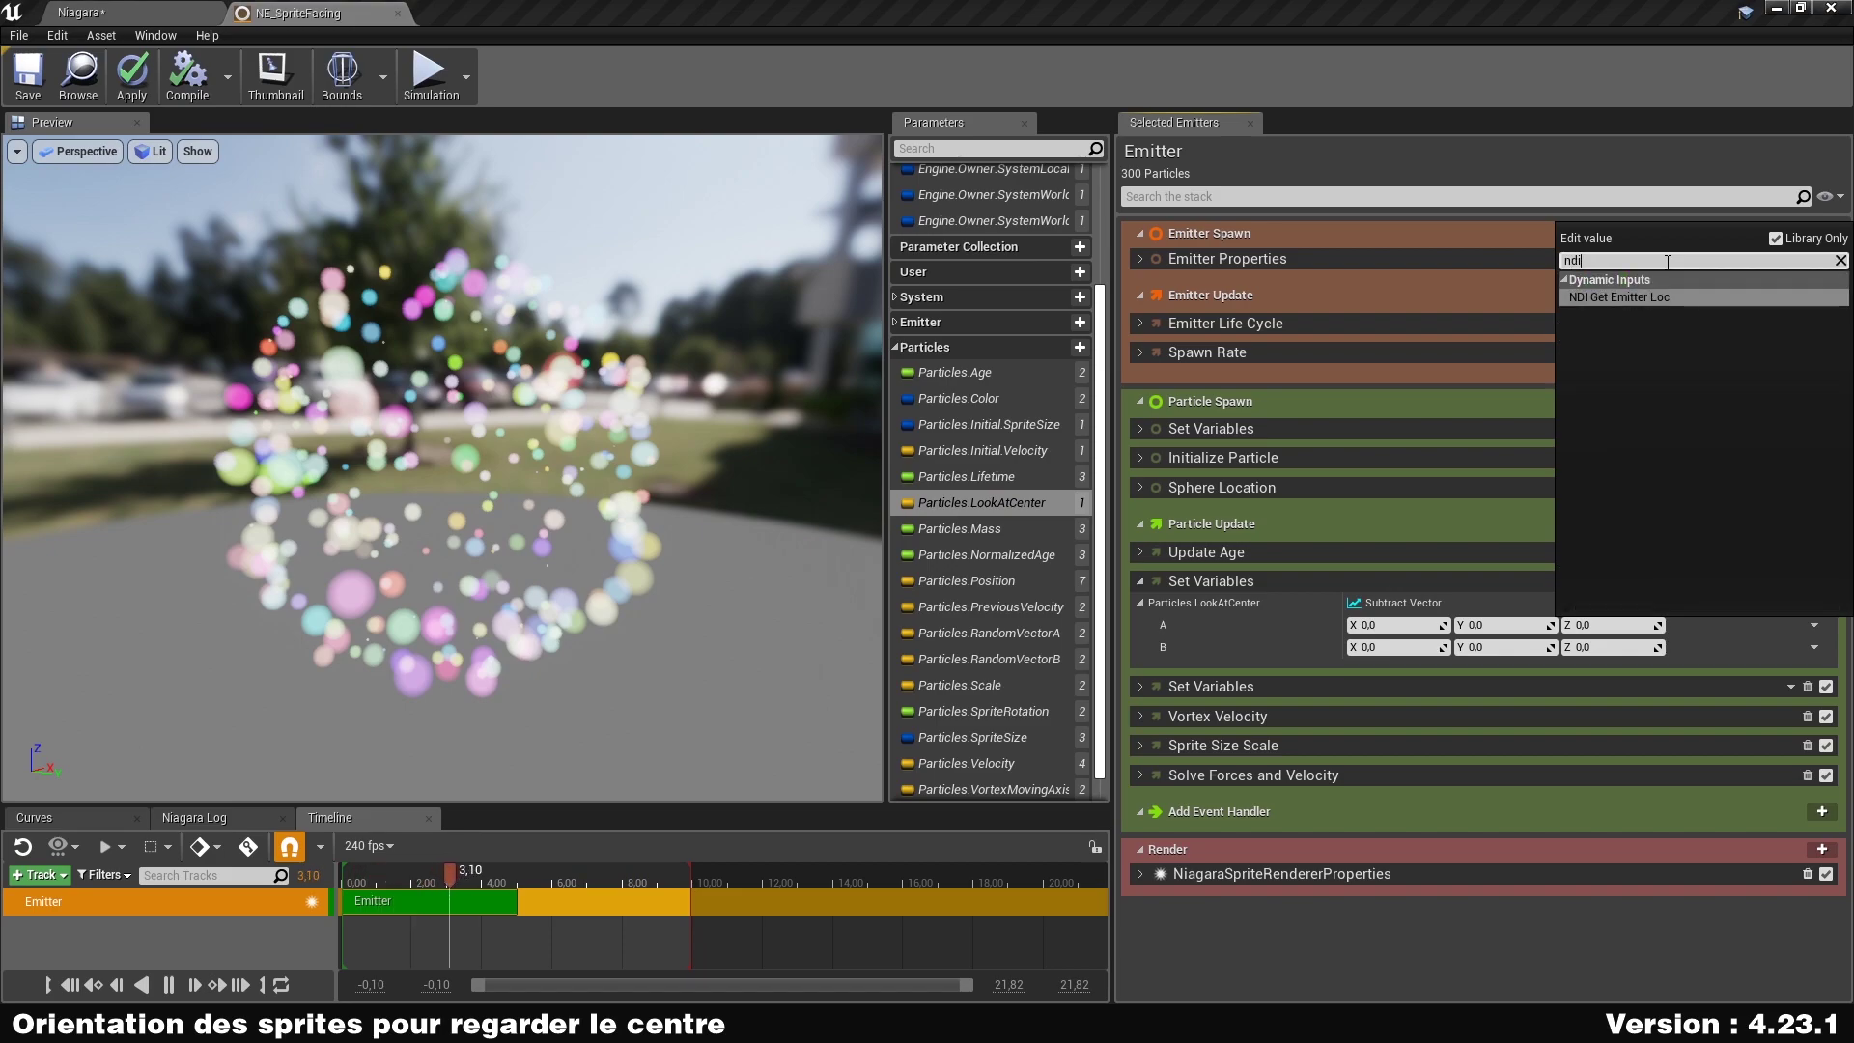
{"action": "key", "text": "Return"}
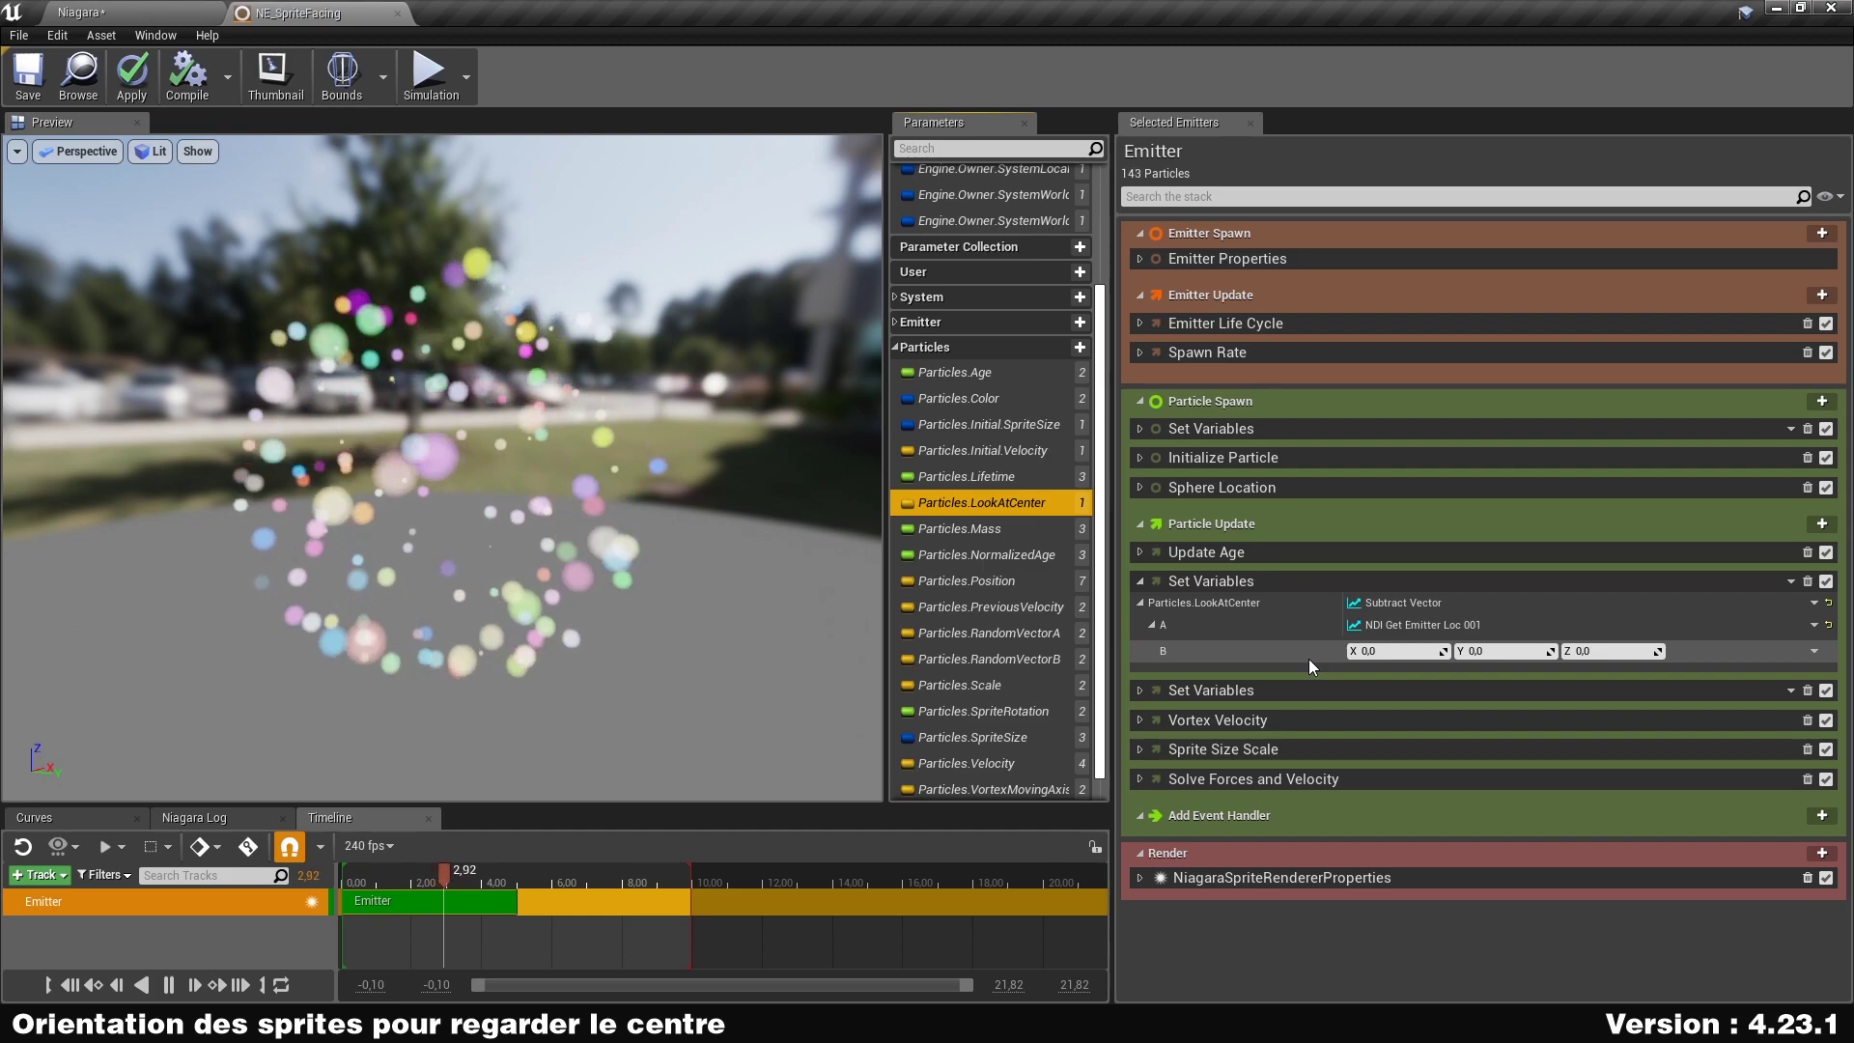
Set the B input of LookAtCenter's Subtract Vector to Particles.Position and collapse the A input.
{"action": "left_click_drag", "start_coordinate": [971, 583], "coordinate": [1352, 570]}
{"action": "left_click_drag", "start_coordinate": [1622, 650], "coordinate": [1643, 654]}
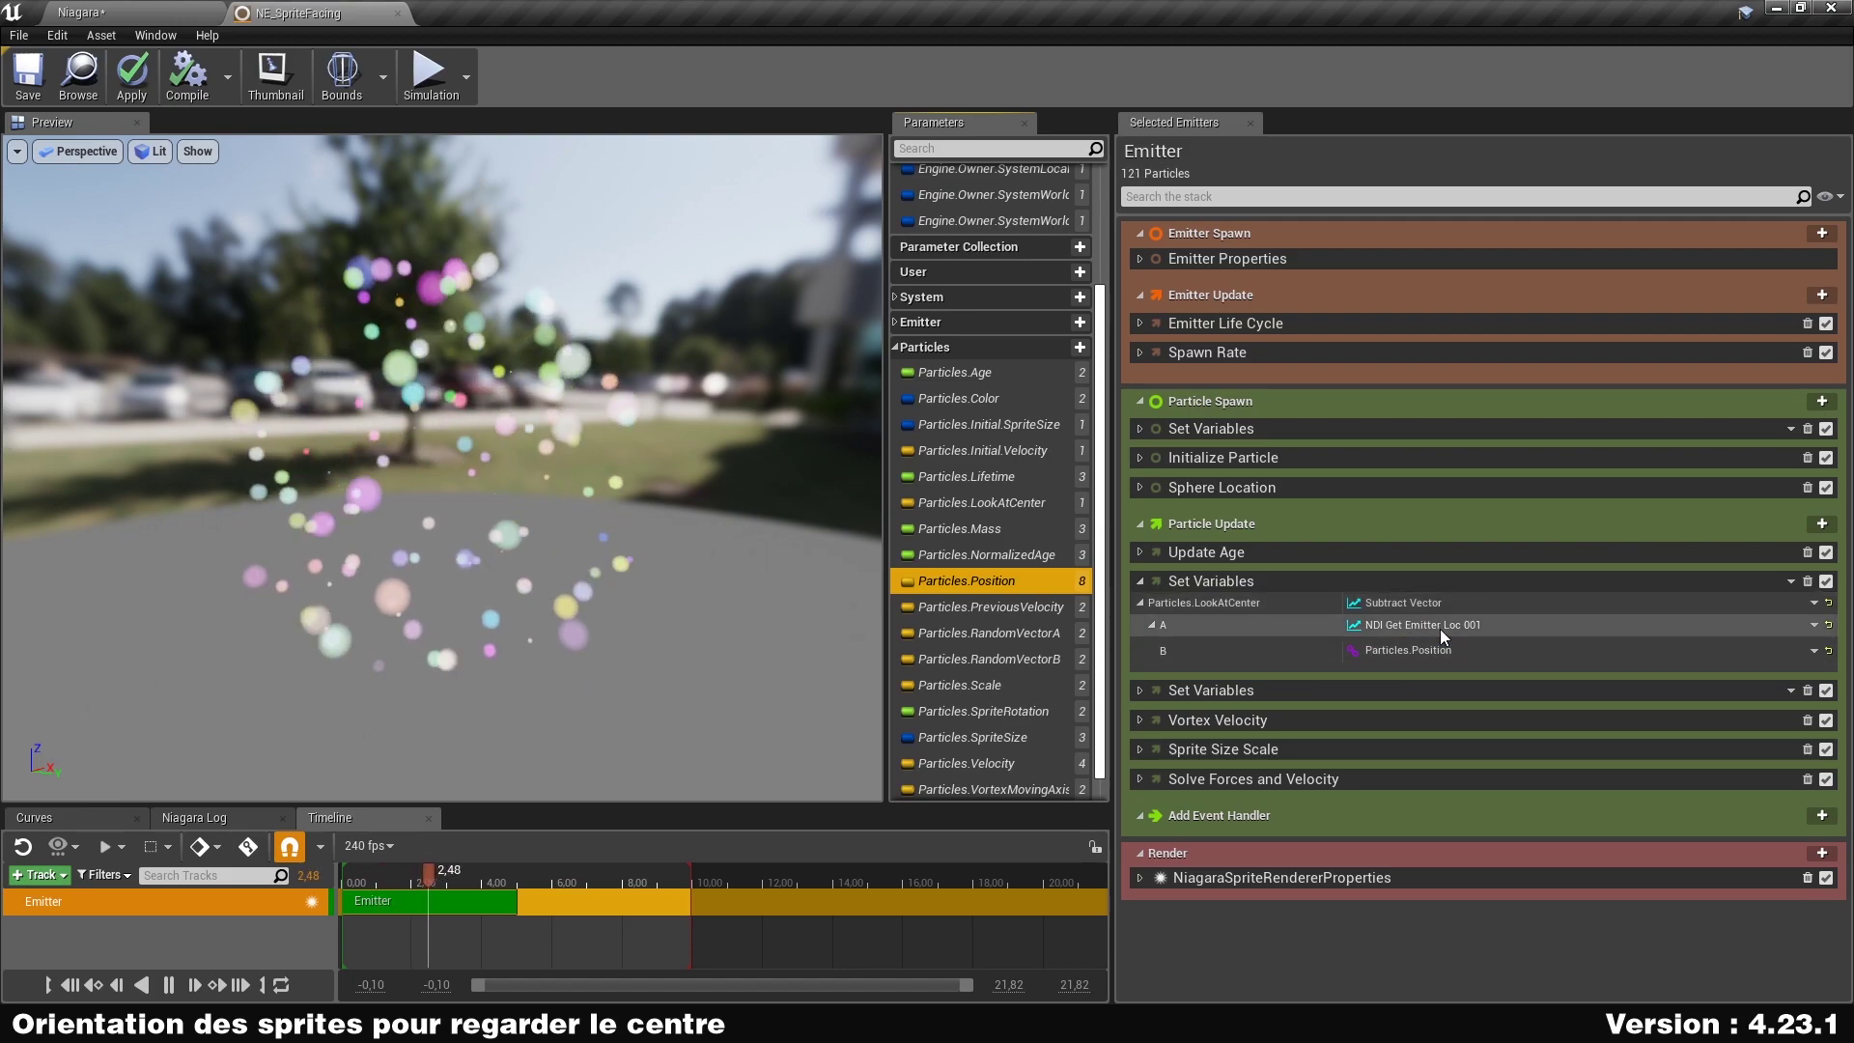
{"action": "left_click", "coordinate": [1151, 625]}
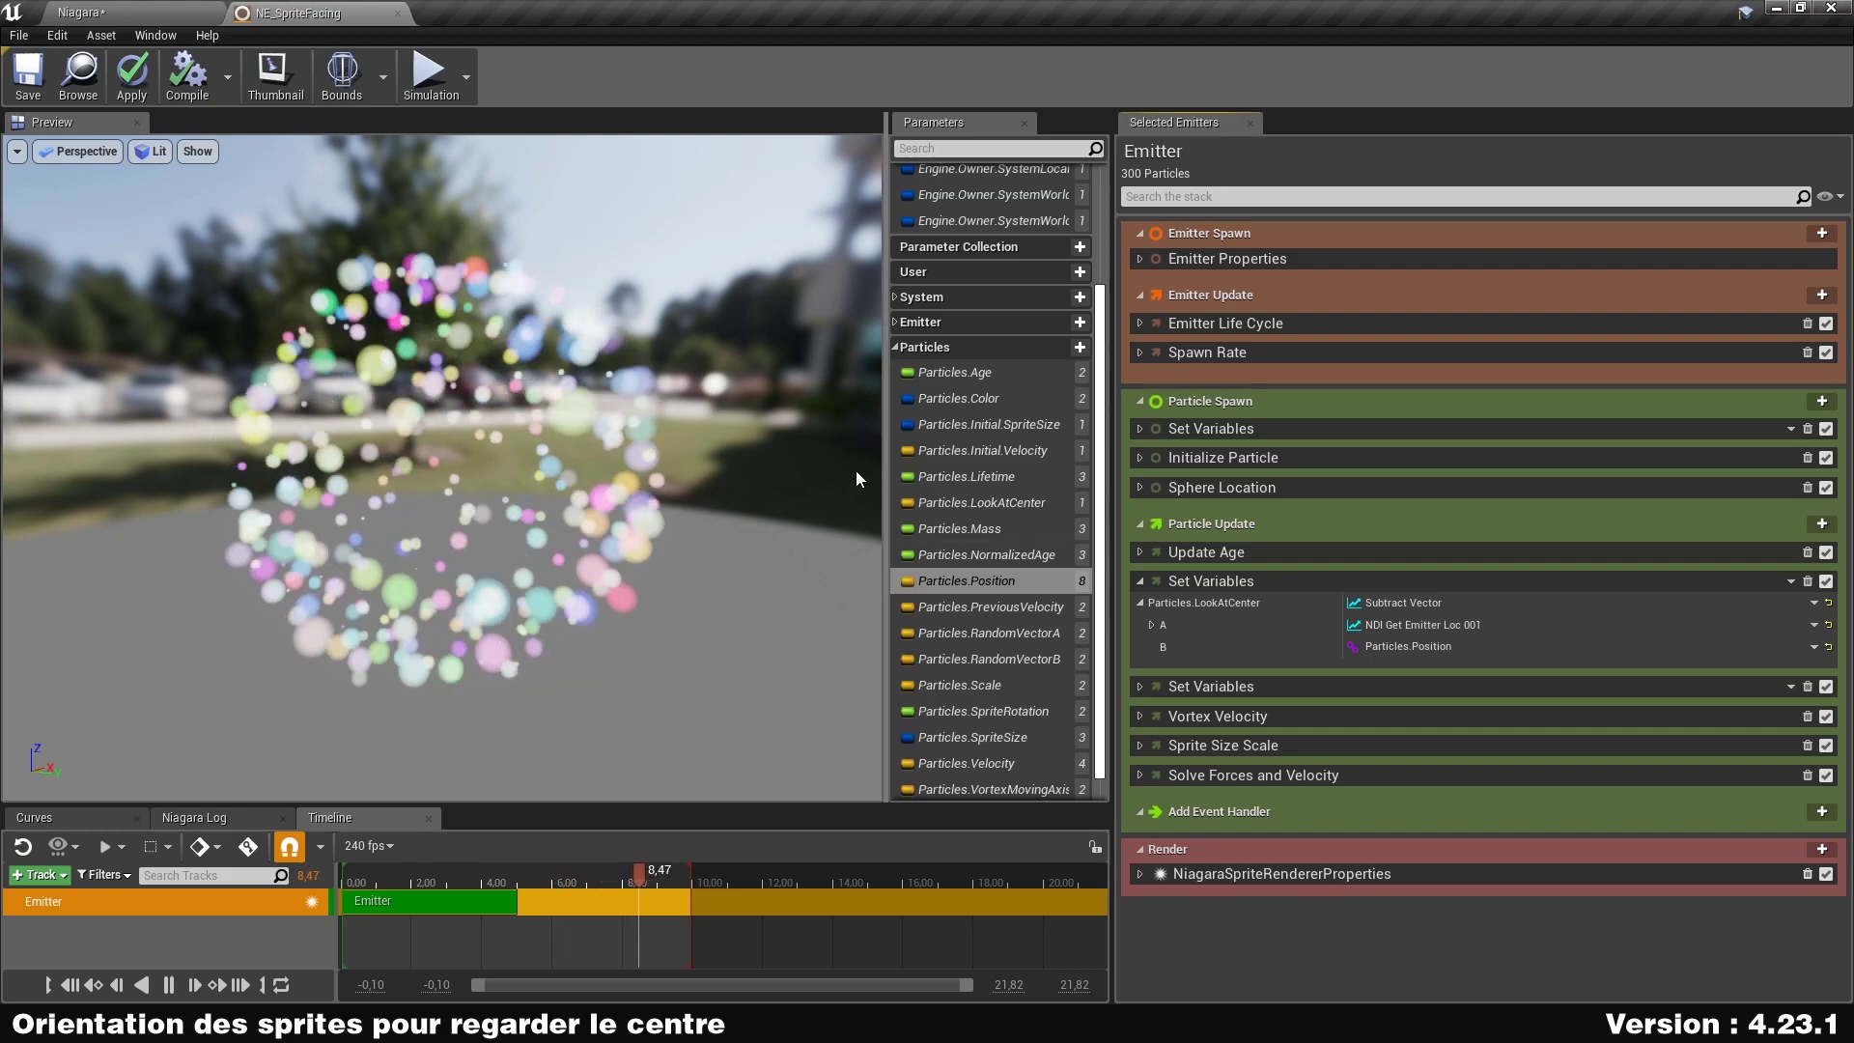
{"action": "left_click", "coordinate": [1140, 602]}
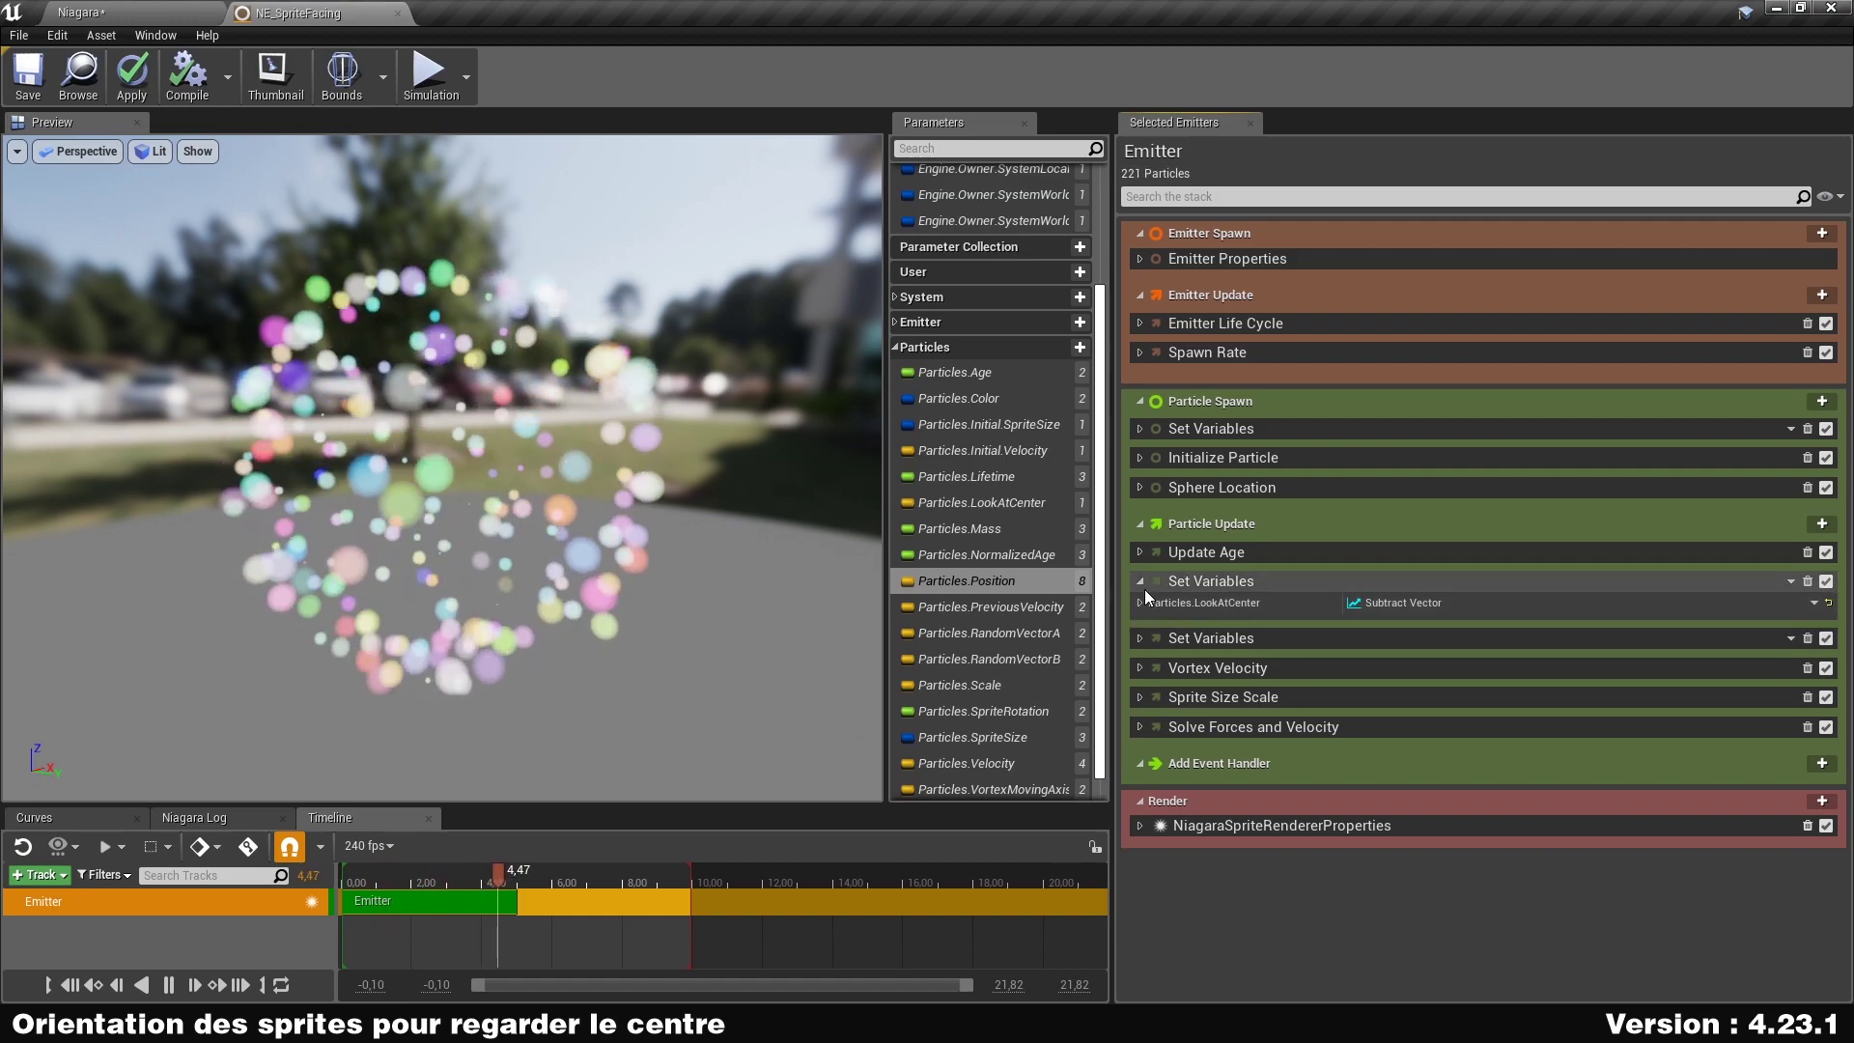
{"action": "left_click", "coordinate": [1141, 603]}
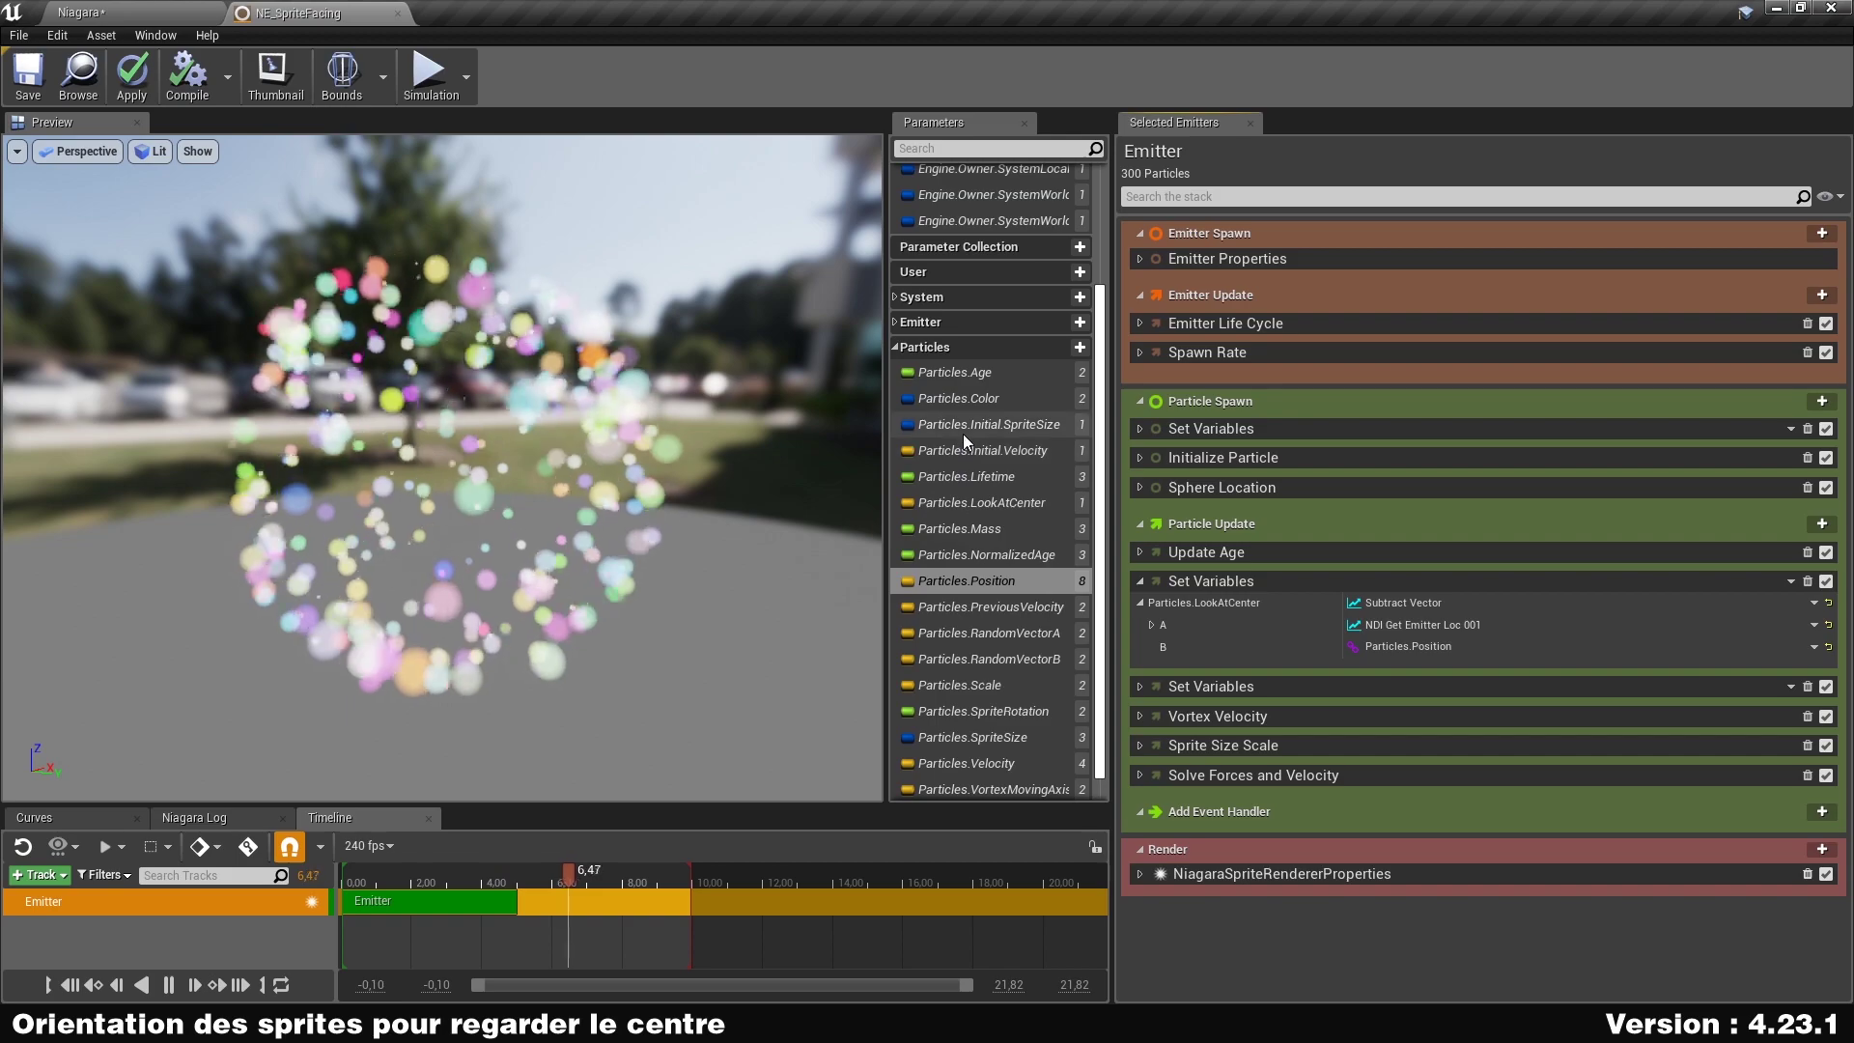
Add Particles.SpriteFacing as a Set Variables module in Particle Update, between the LookAtCenter and VortexMovingAxis modules.
{"action": "scroll", "coordinate": [961, 459], "scroll_direction": "down", "scroll_amount": 1}
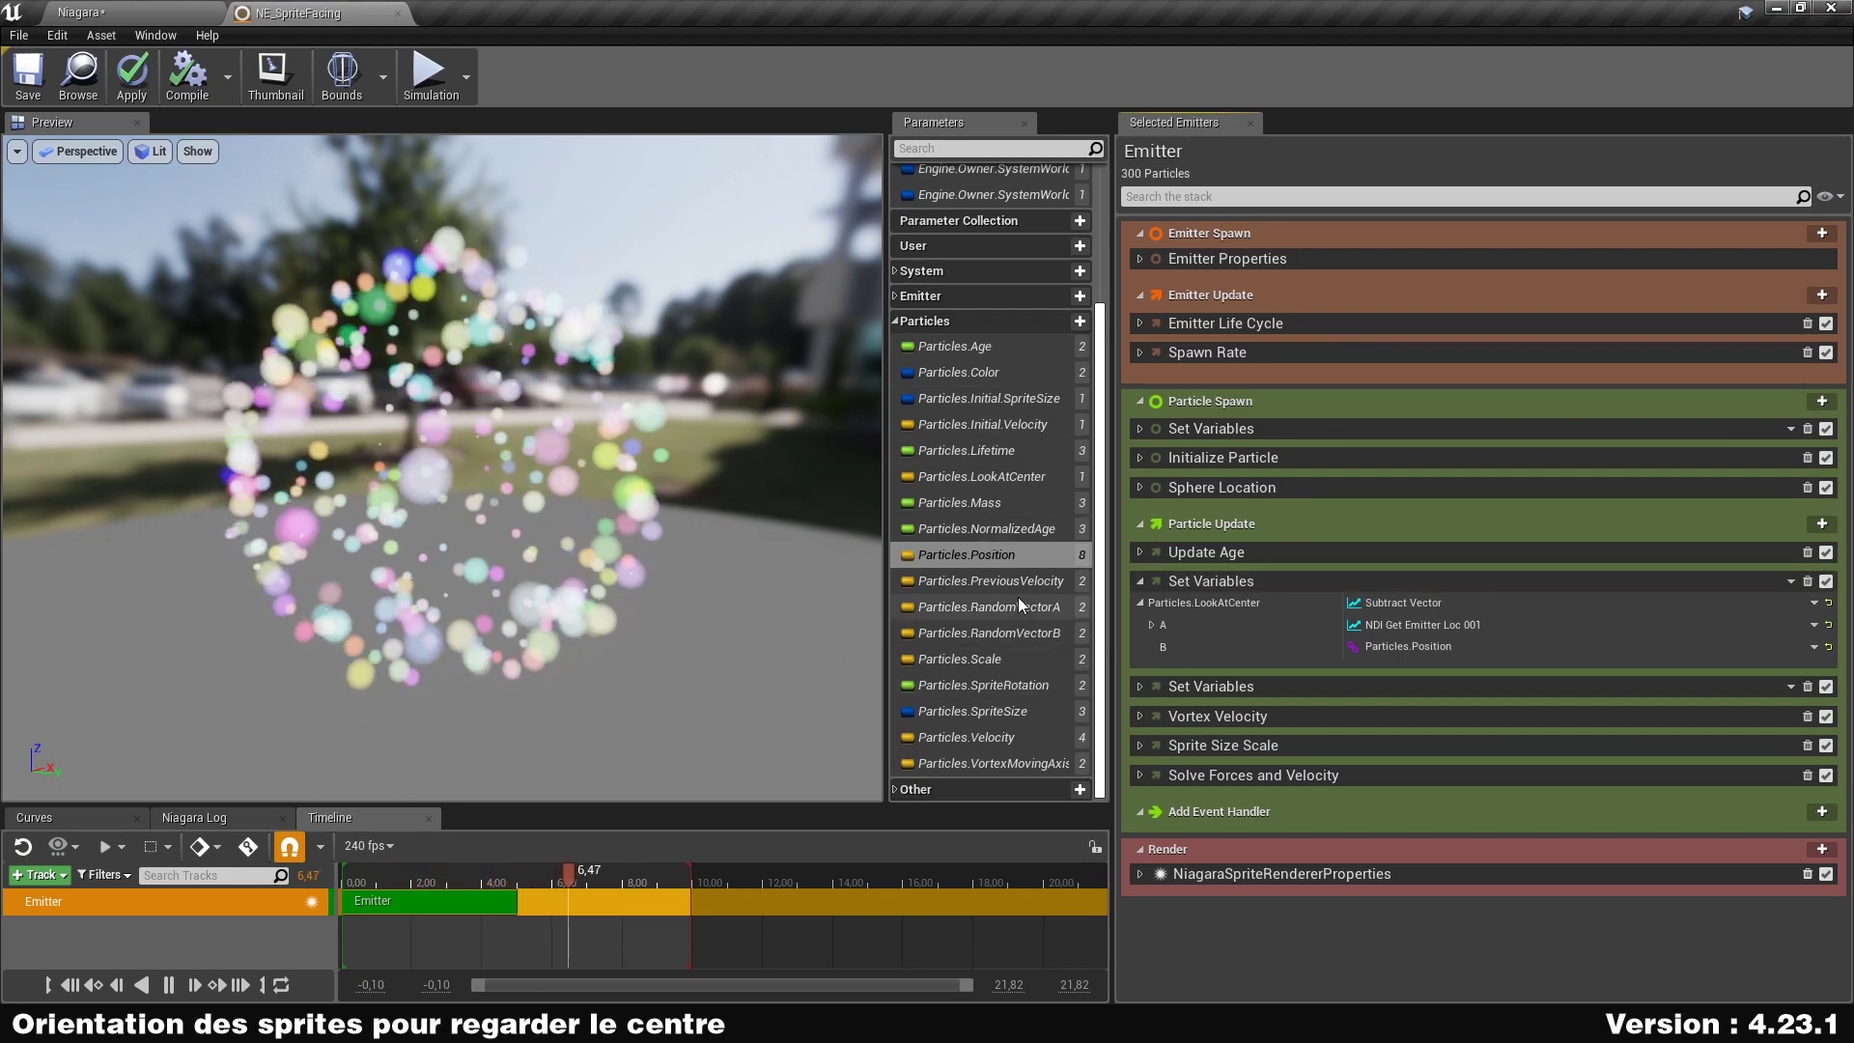
{"action": "left_click", "coordinate": [1822, 523]}
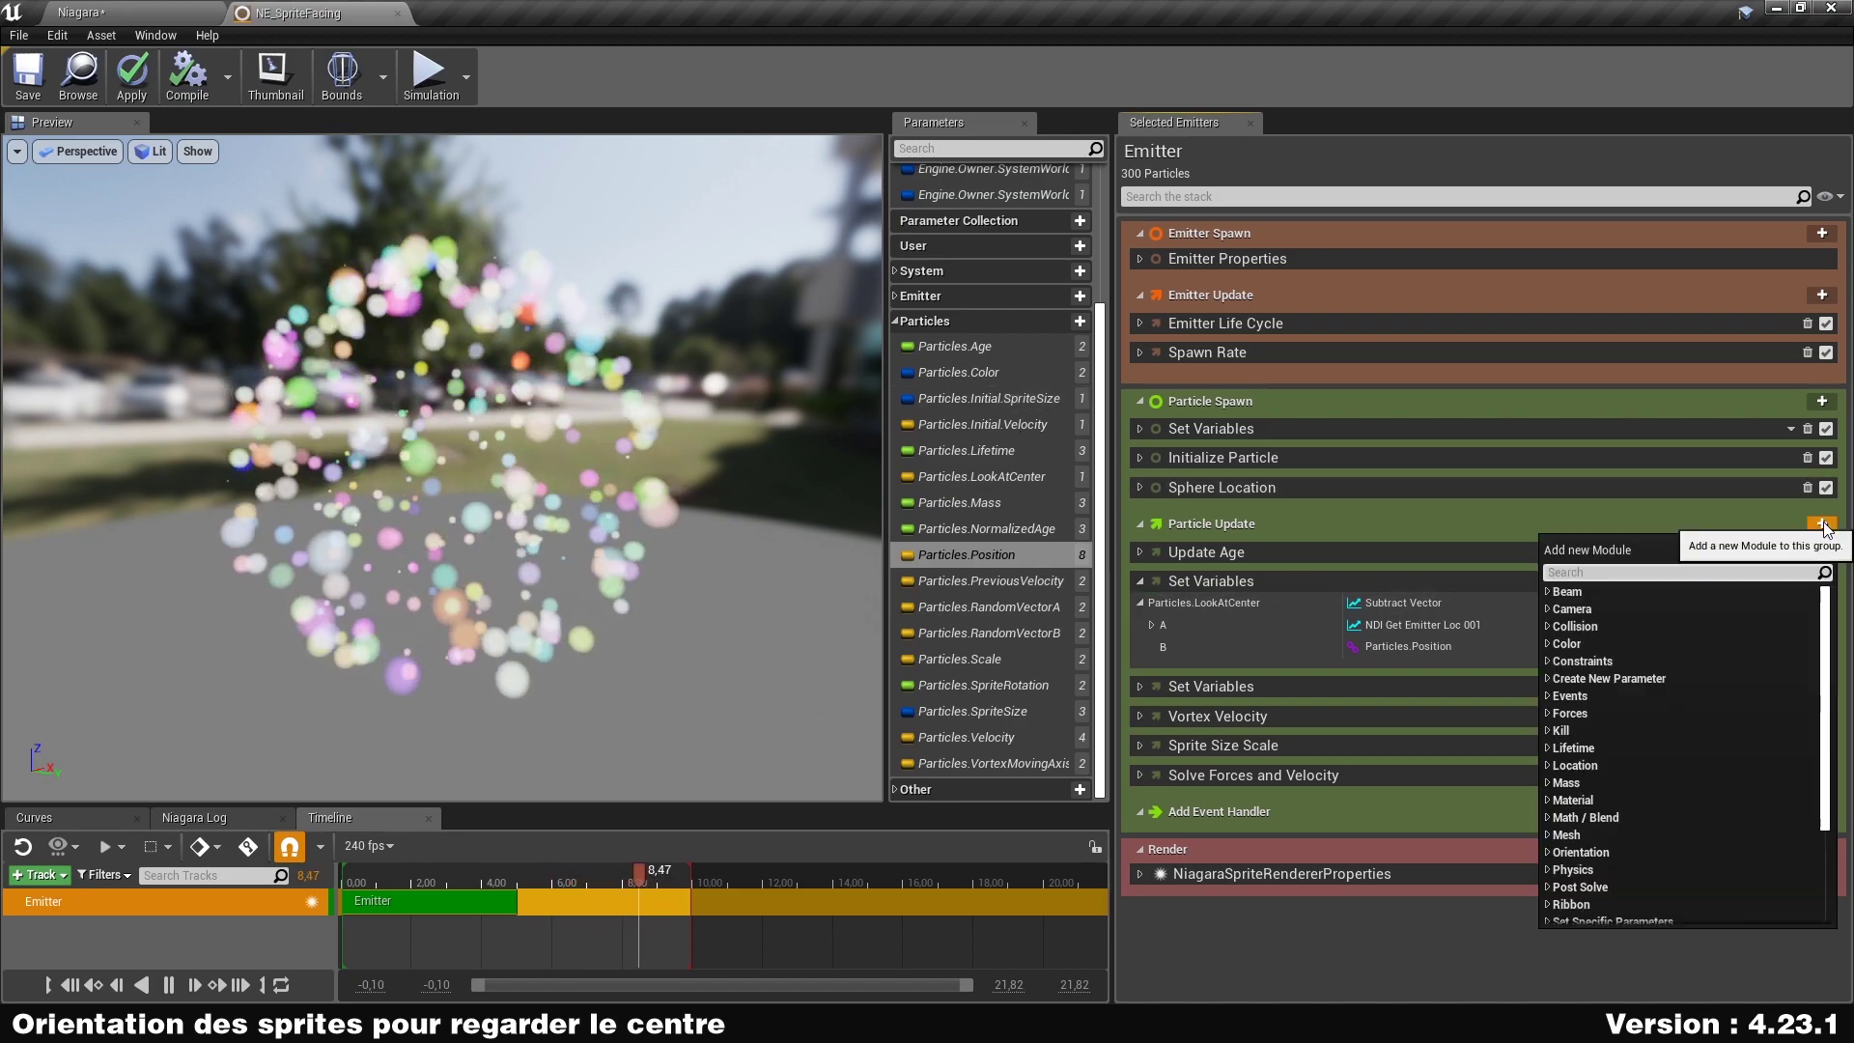
{"action": "type", "text": "spritefac"}
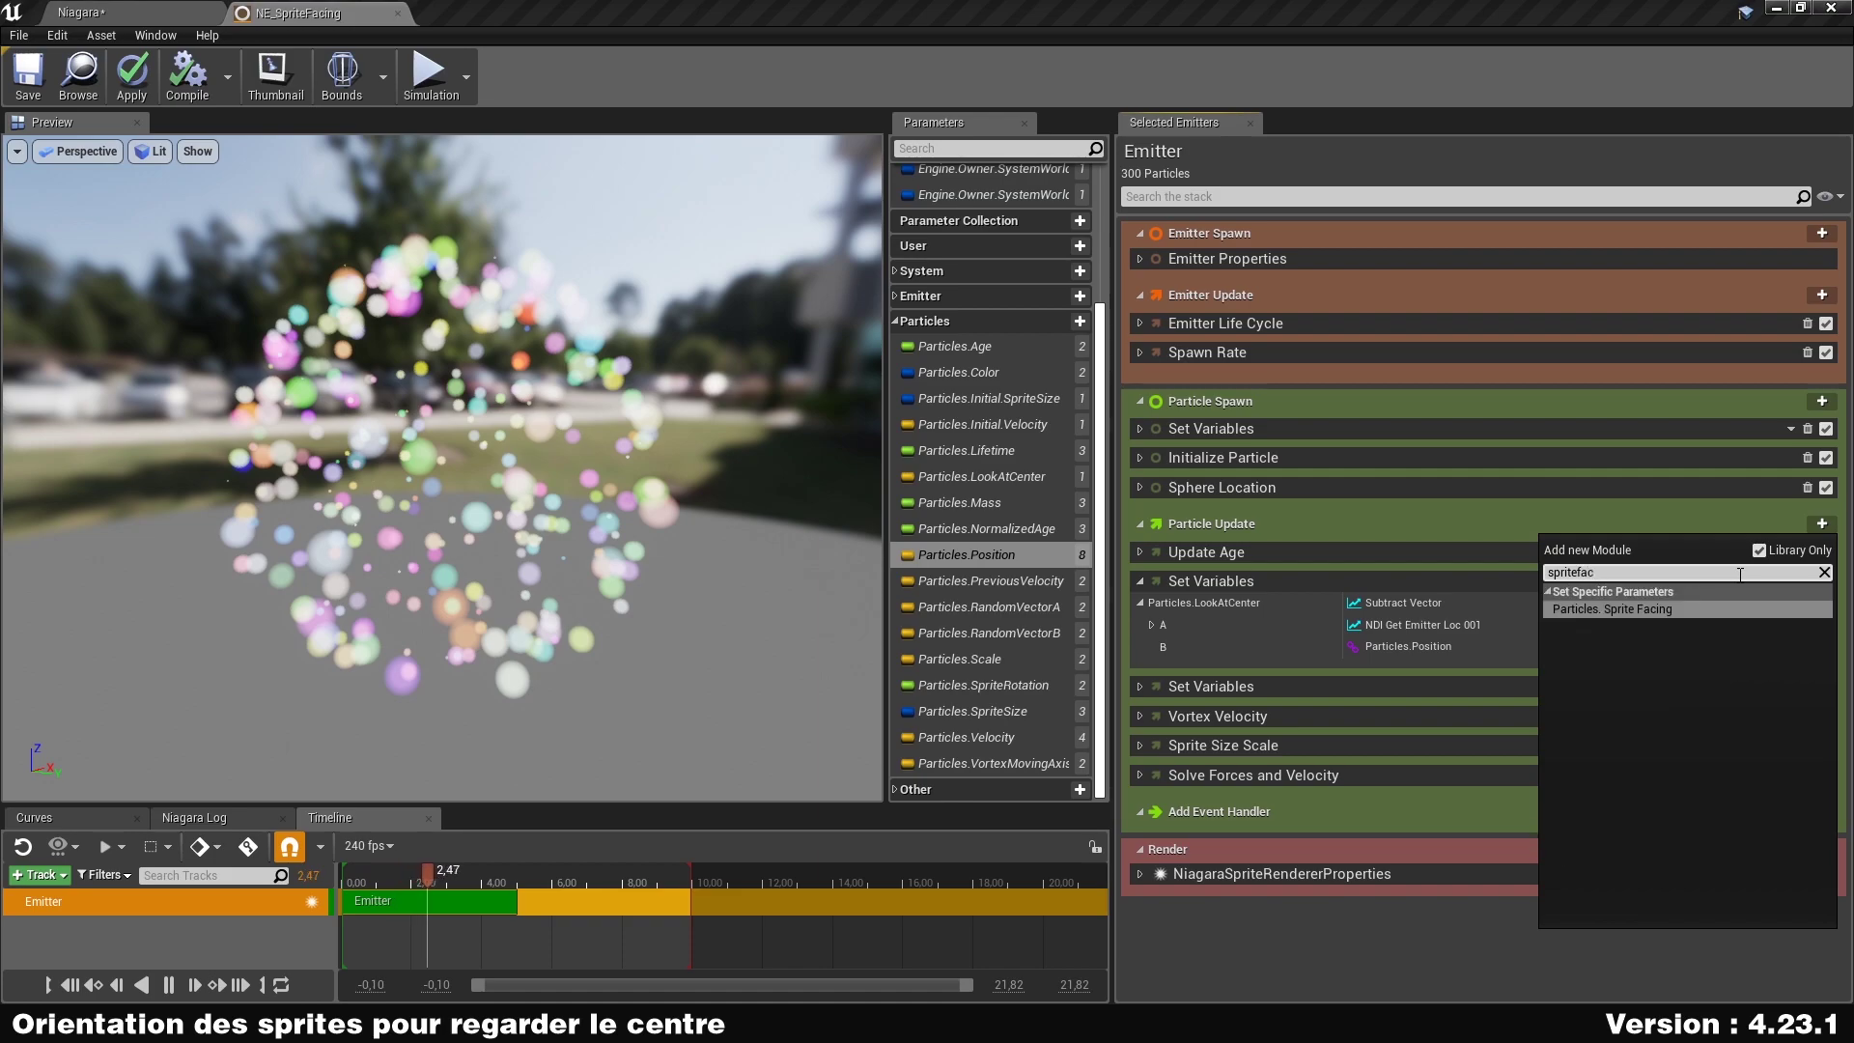
{"action": "left_click", "coordinate": [1676, 606]}
{"action": "left_click_drag", "start_coordinate": [1271, 798], "coordinate": [1264, 670]}
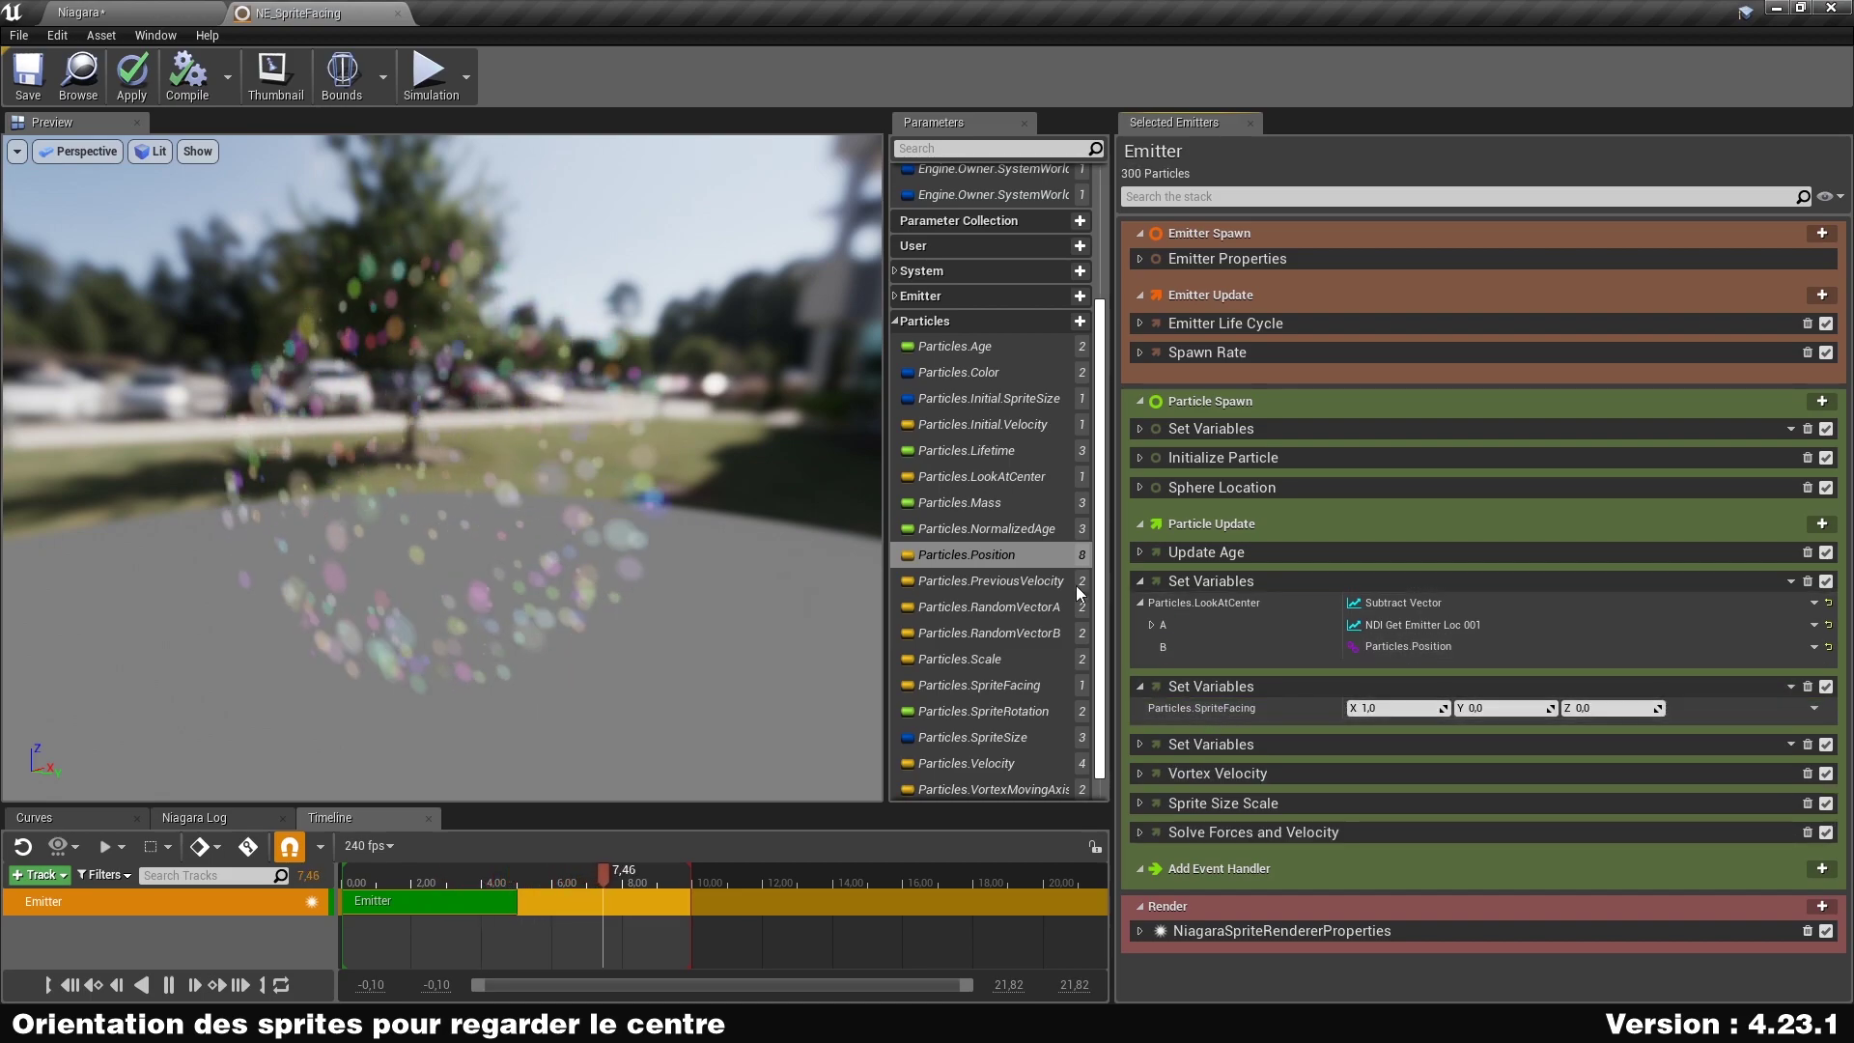
Link Particles.SpriteFacing to Particles.LookAtCenter and view the sprites from another angle in the preview.
{"action": "scroll", "coordinate": [959, 664], "scroll_direction": "down", "scroll_amount": 1}
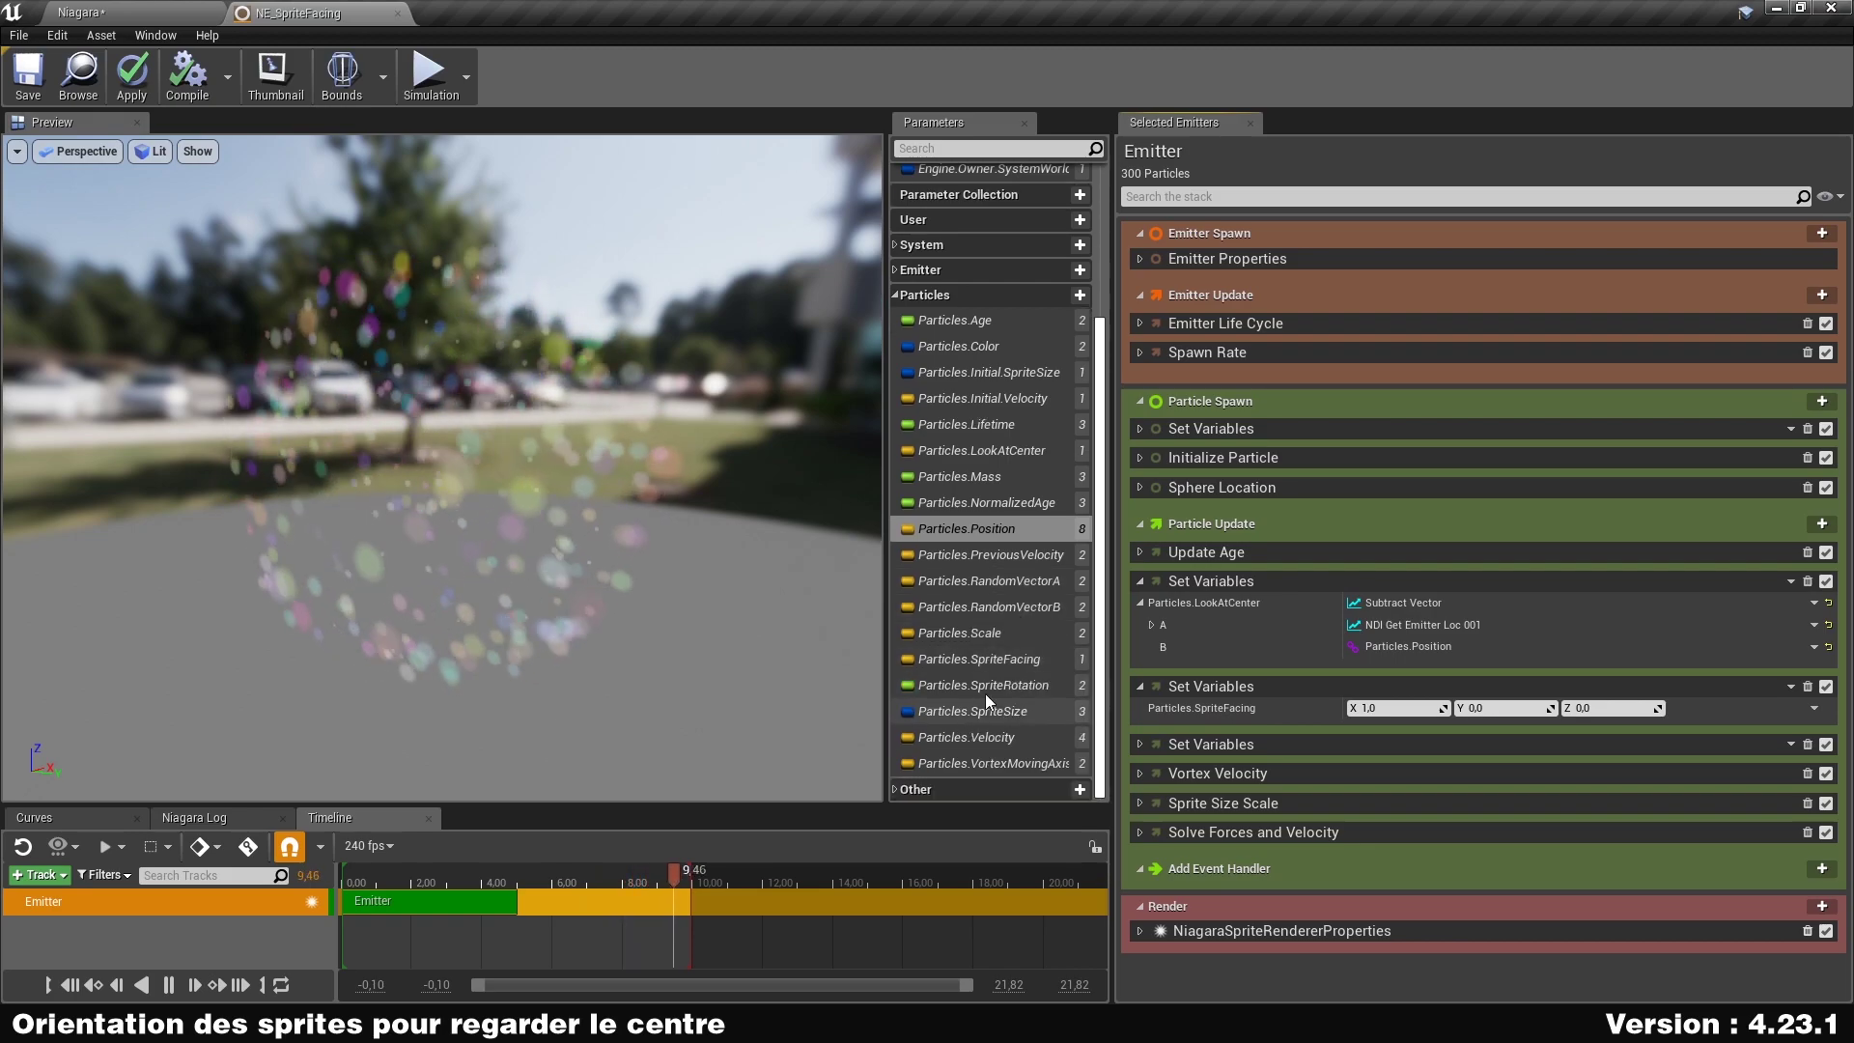
{"action": "scroll", "coordinate": [982, 697], "scroll_direction": "up", "scroll_amount": 2}
{"action": "left_click_drag", "start_coordinate": [941, 514], "coordinate": [1616, 715]}
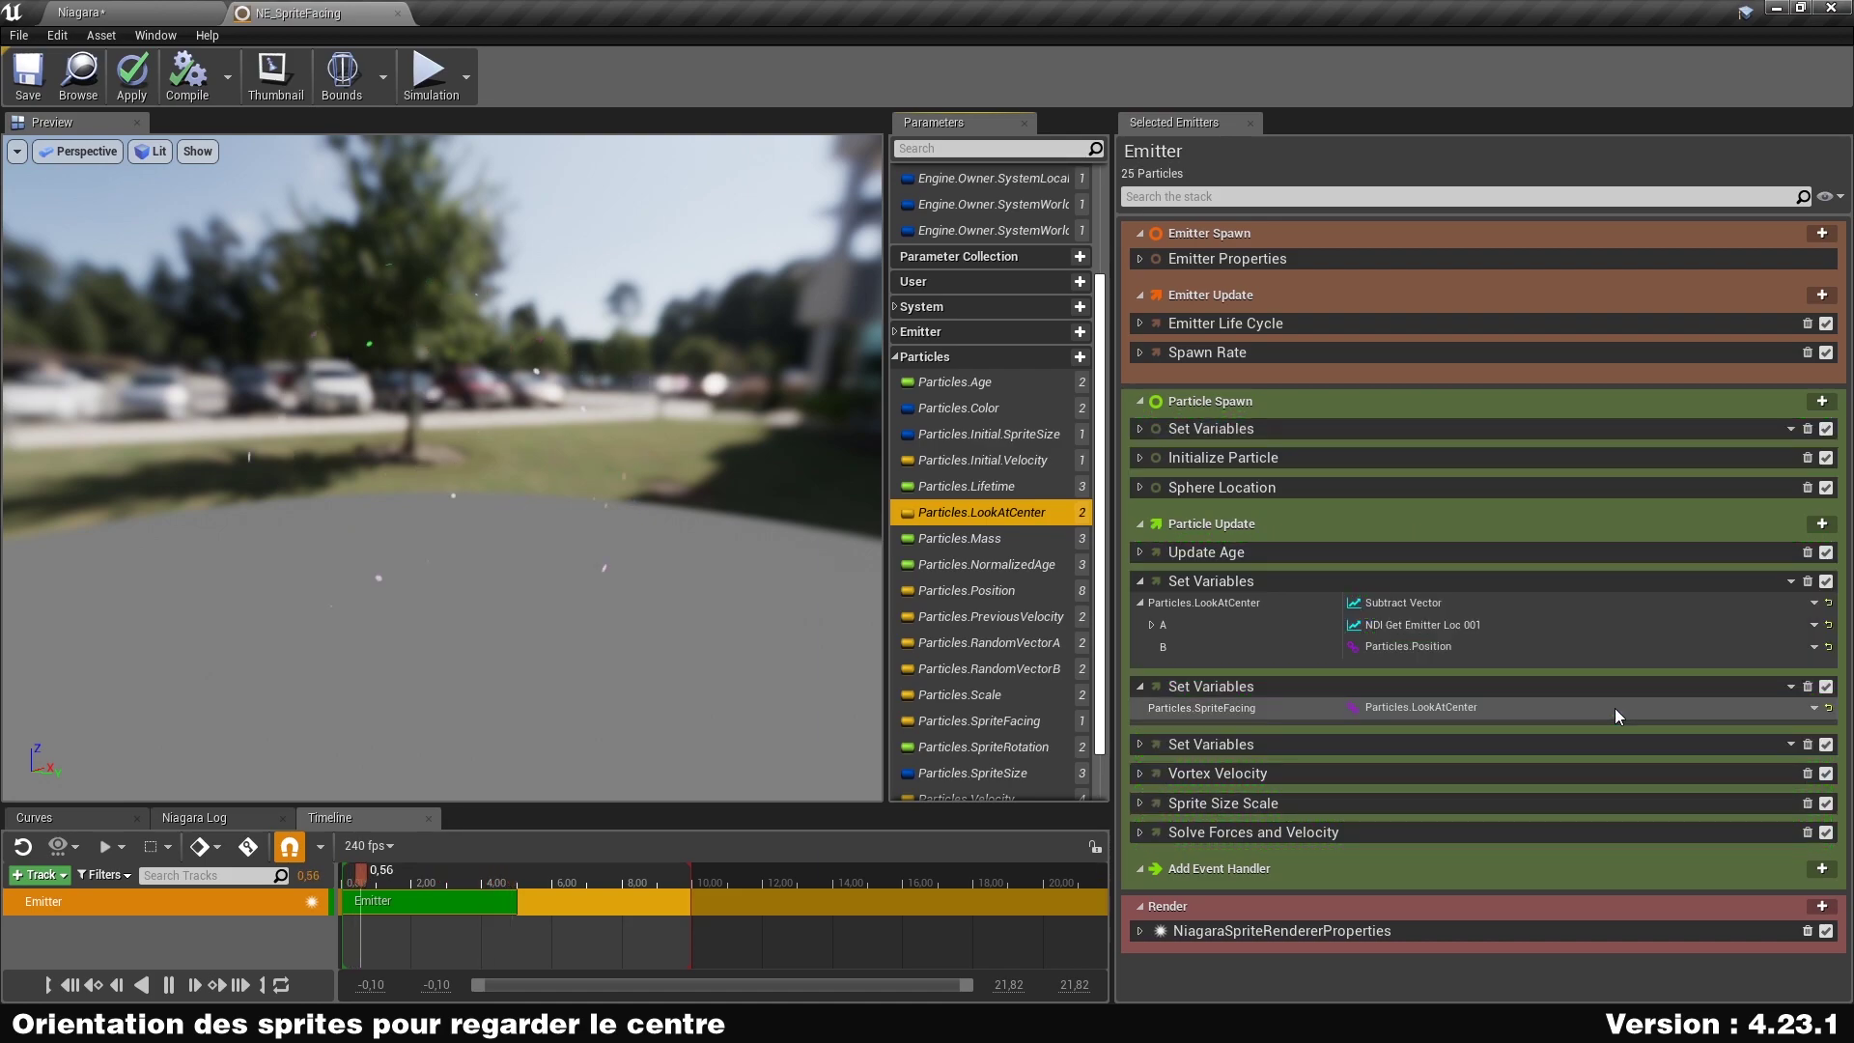
{"action": "left_click_drag", "start_coordinate": [766, 605], "coordinate": [579, 600]}
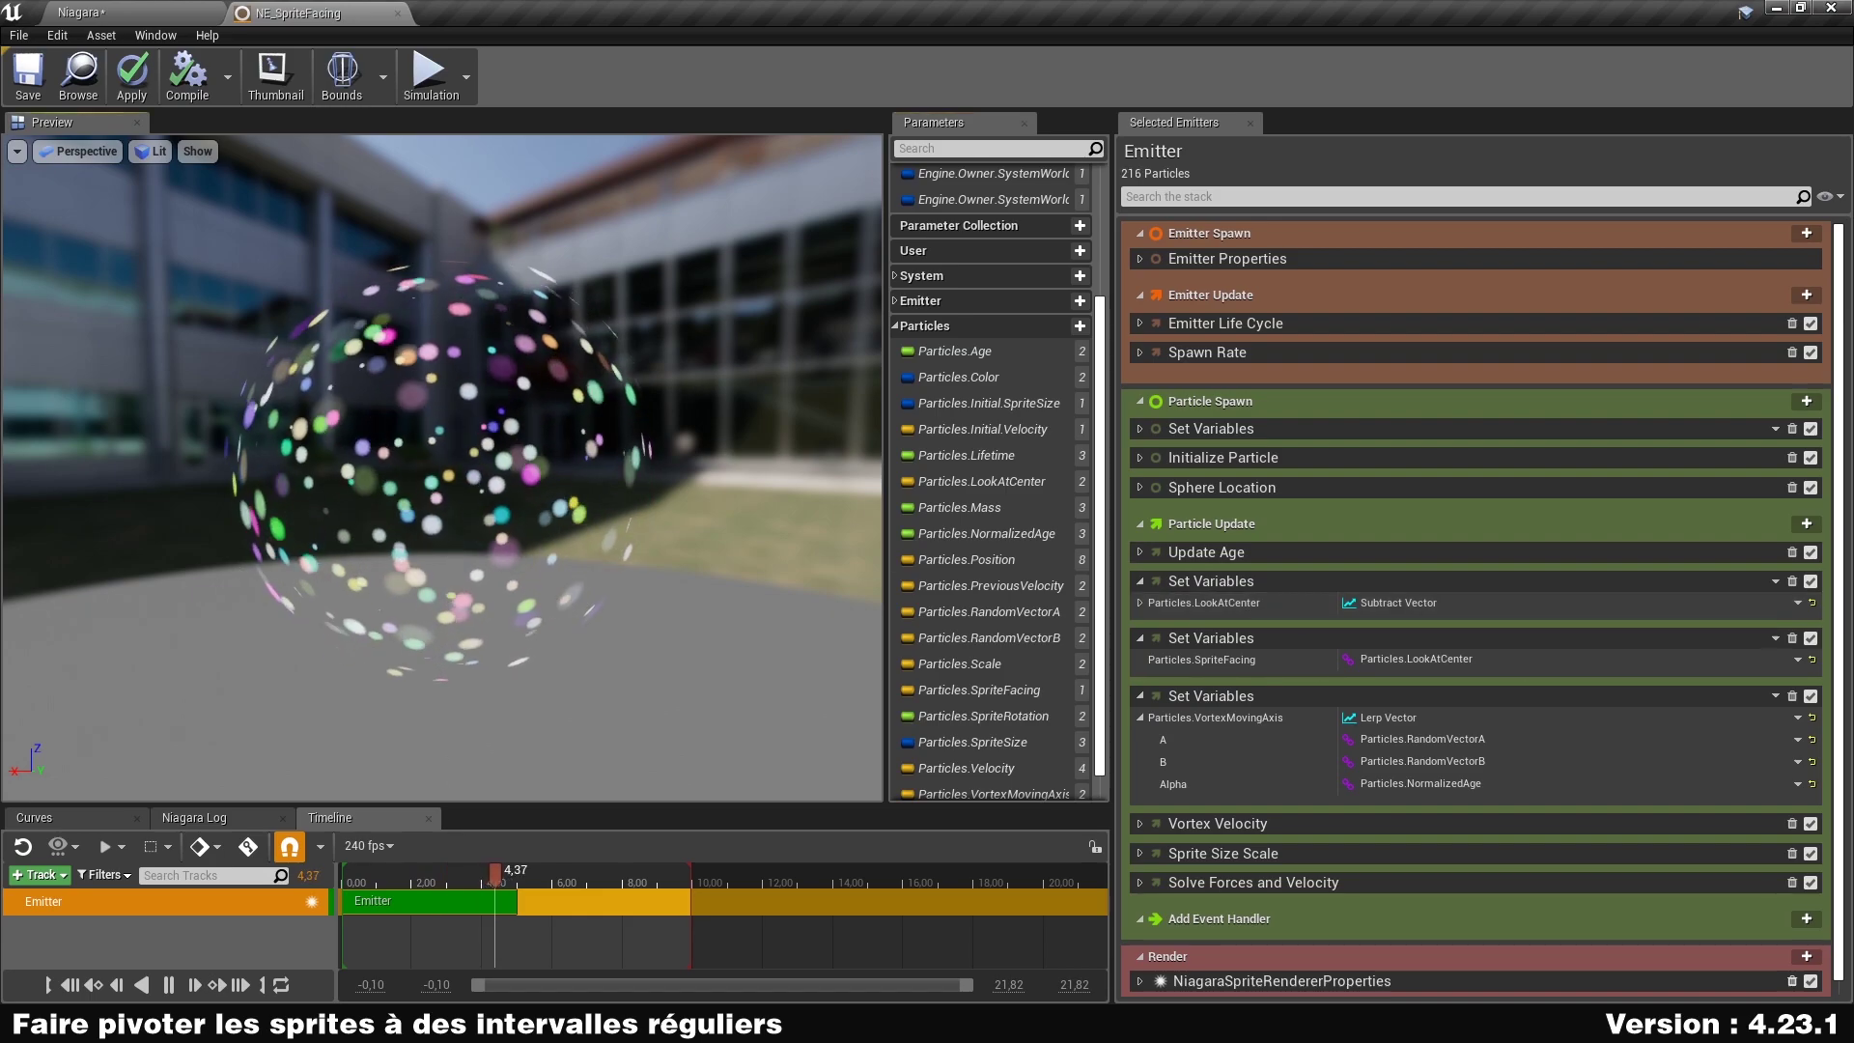
Create a Vector parameter named Pivot in the Particles namespace and add it as Set Variables in Particle Update, between LookAtCenter and SpriteFacing.
{"action": "left_click", "coordinate": [1080, 325]}
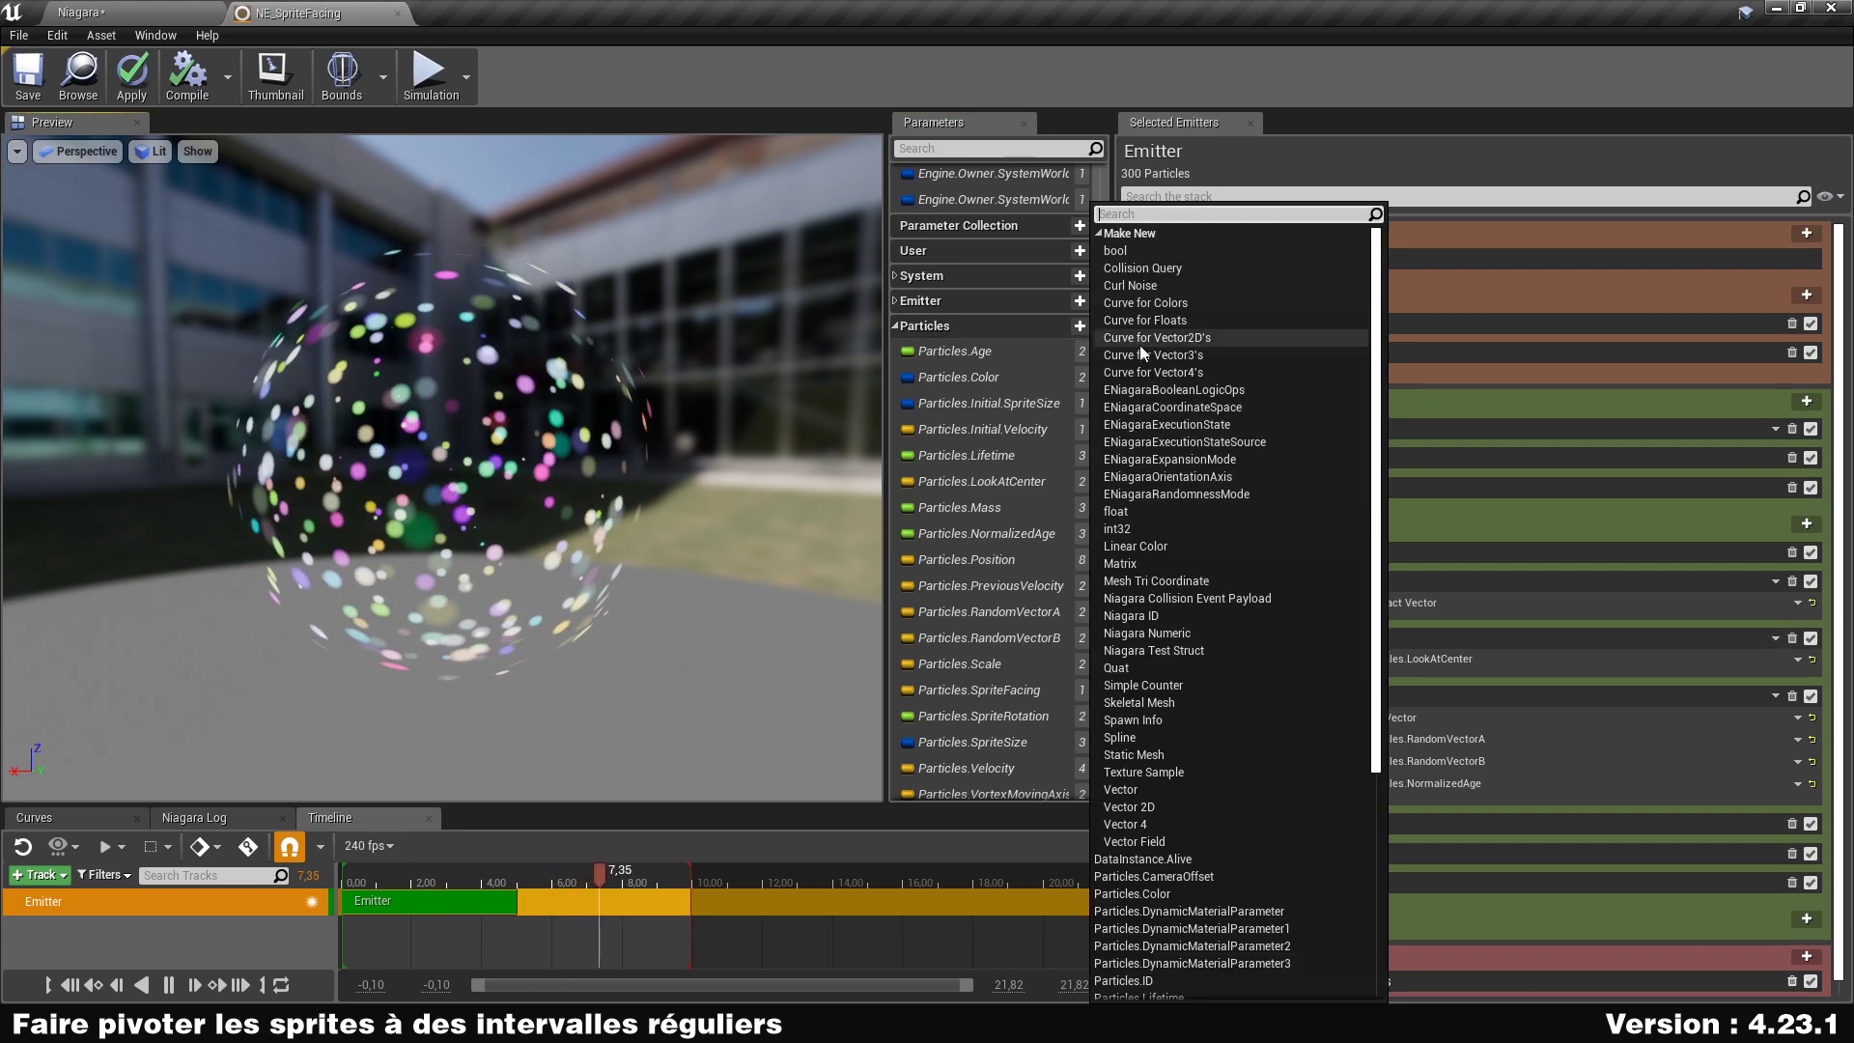
{"action": "left_click", "coordinate": [1186, 791]}
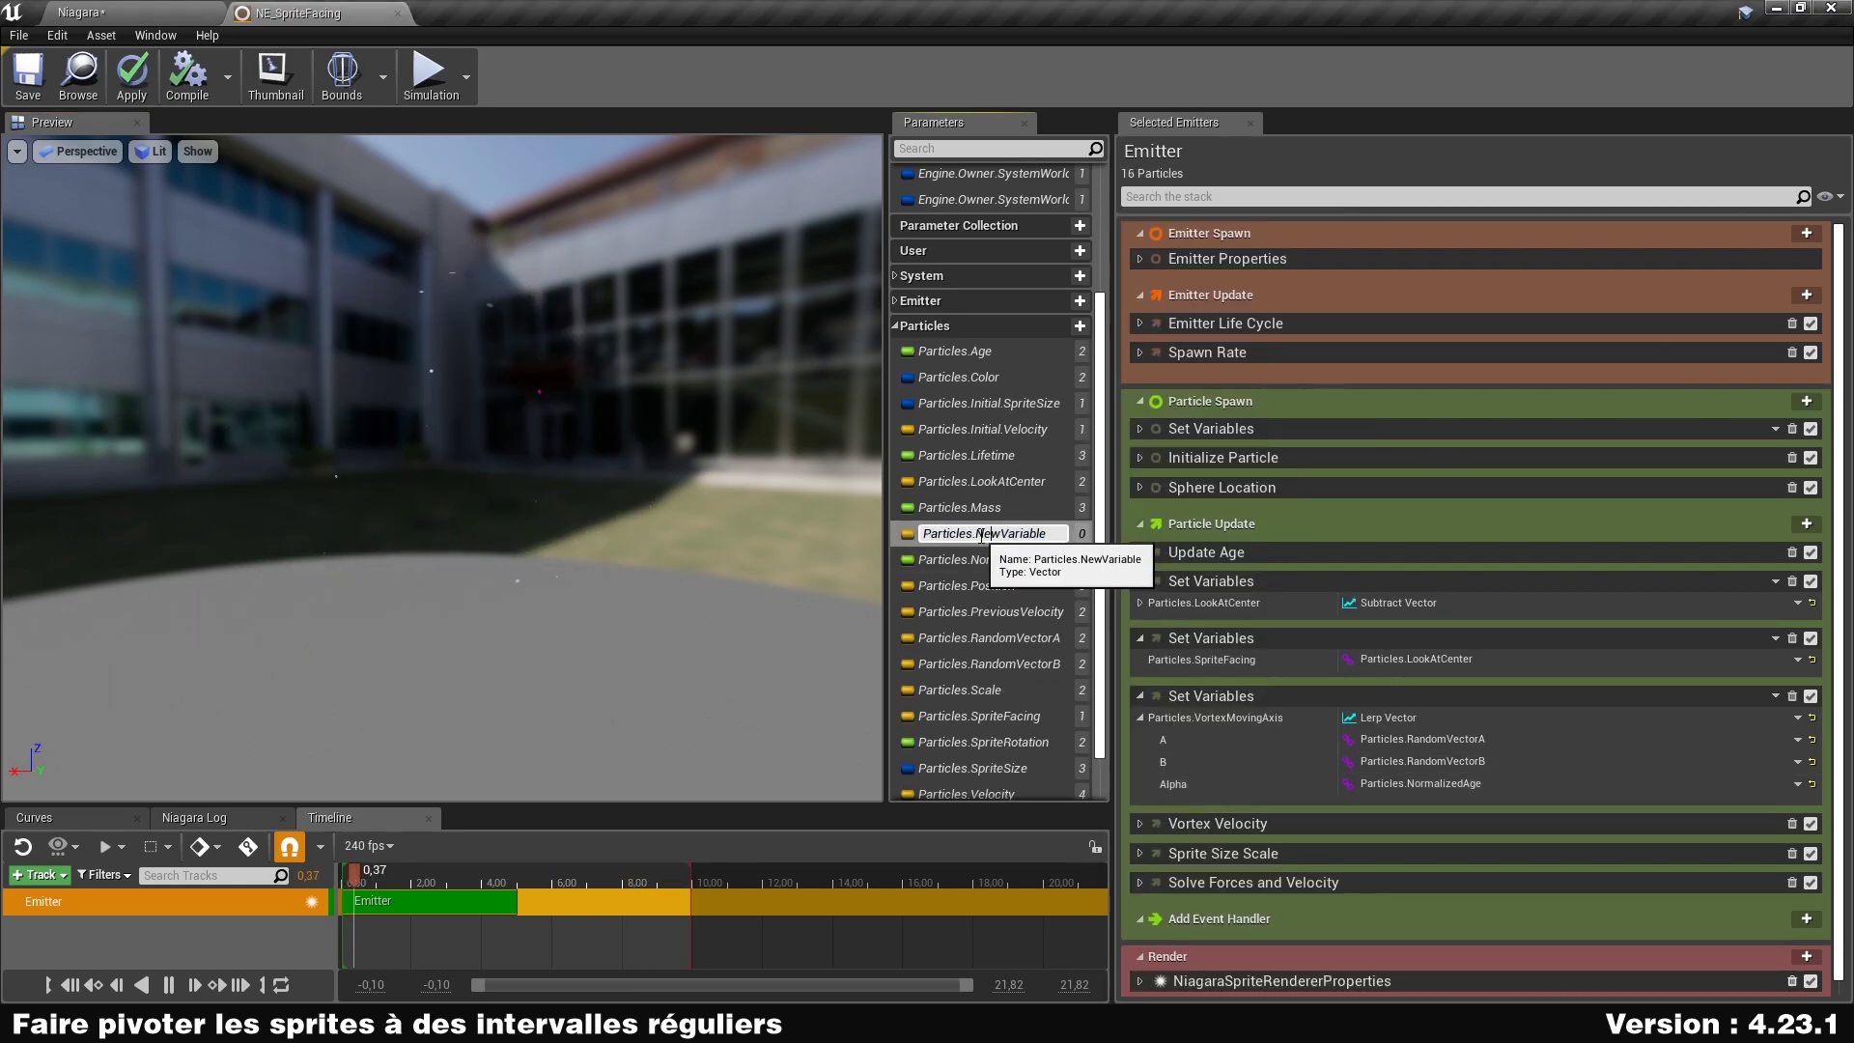
{"action": "type", "text": "Pivot"}
{"action": "key", "text": "Return"}
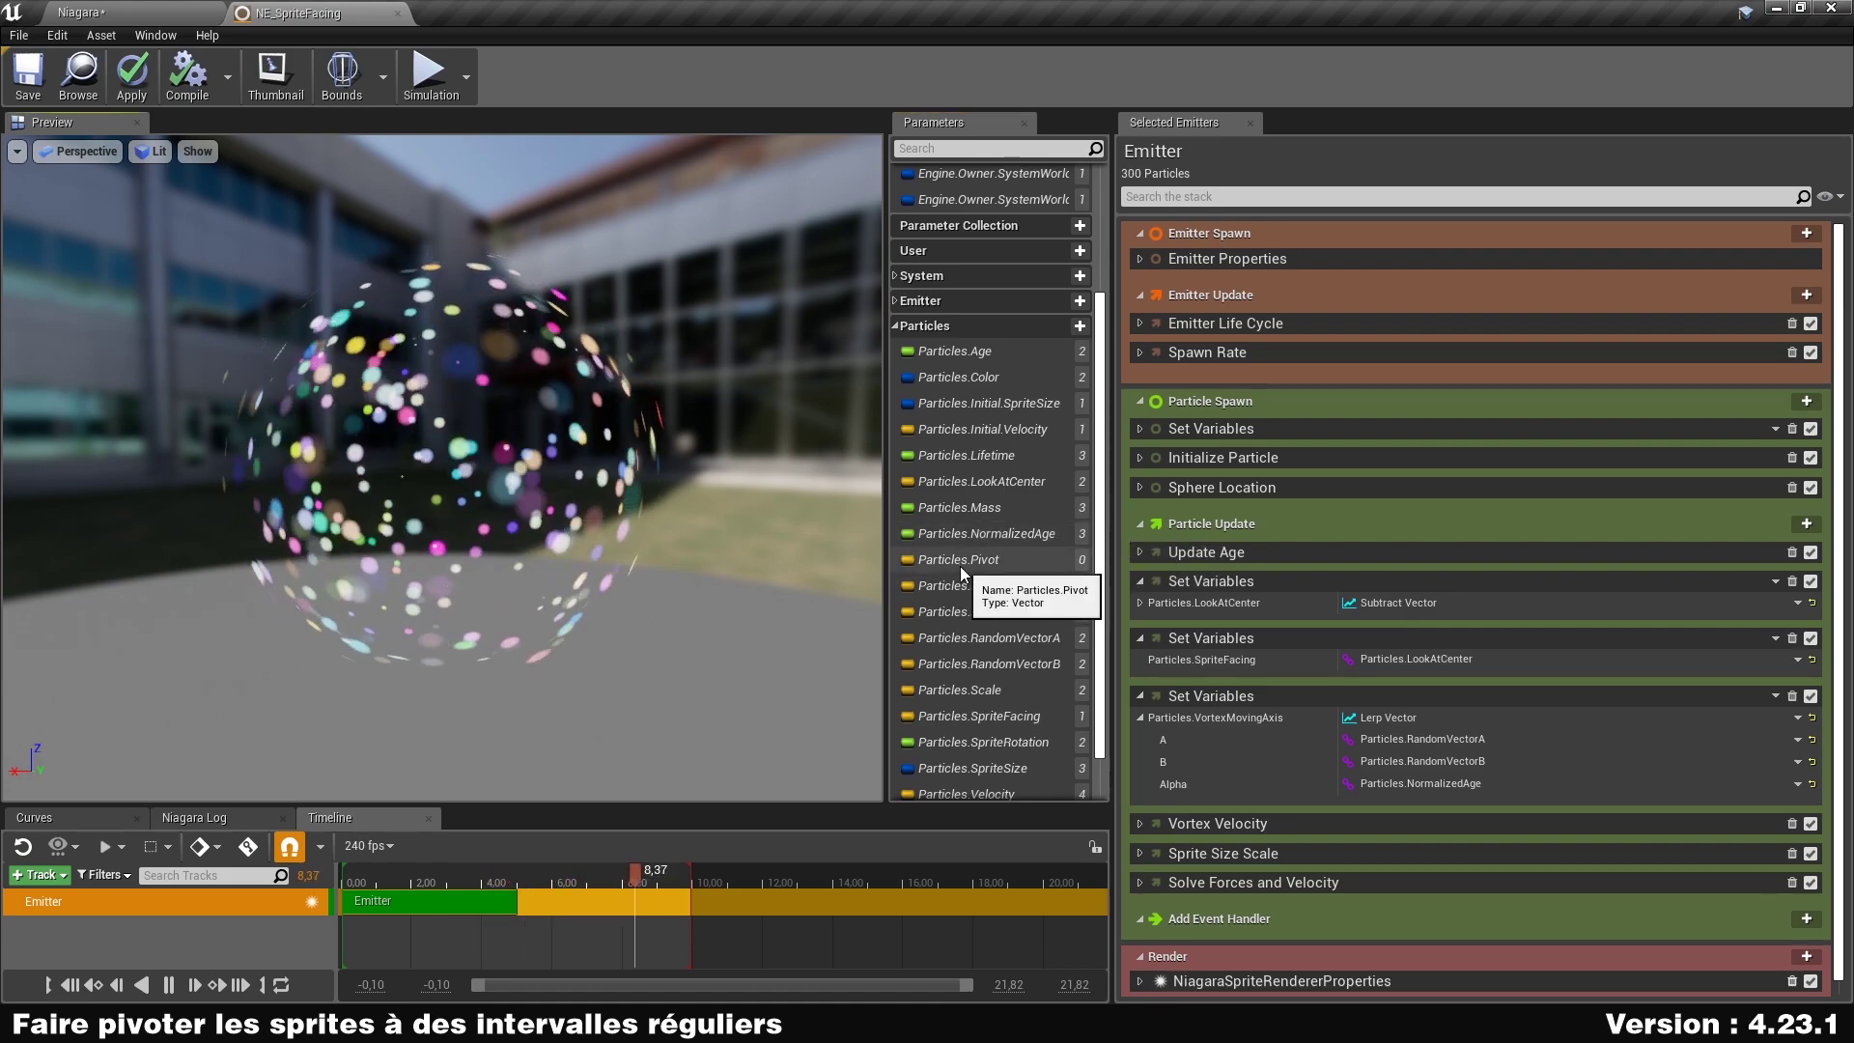
{"action": "left_click_drag", "start_coordinate": [960, 565], "coordinate": [1207, 579]}
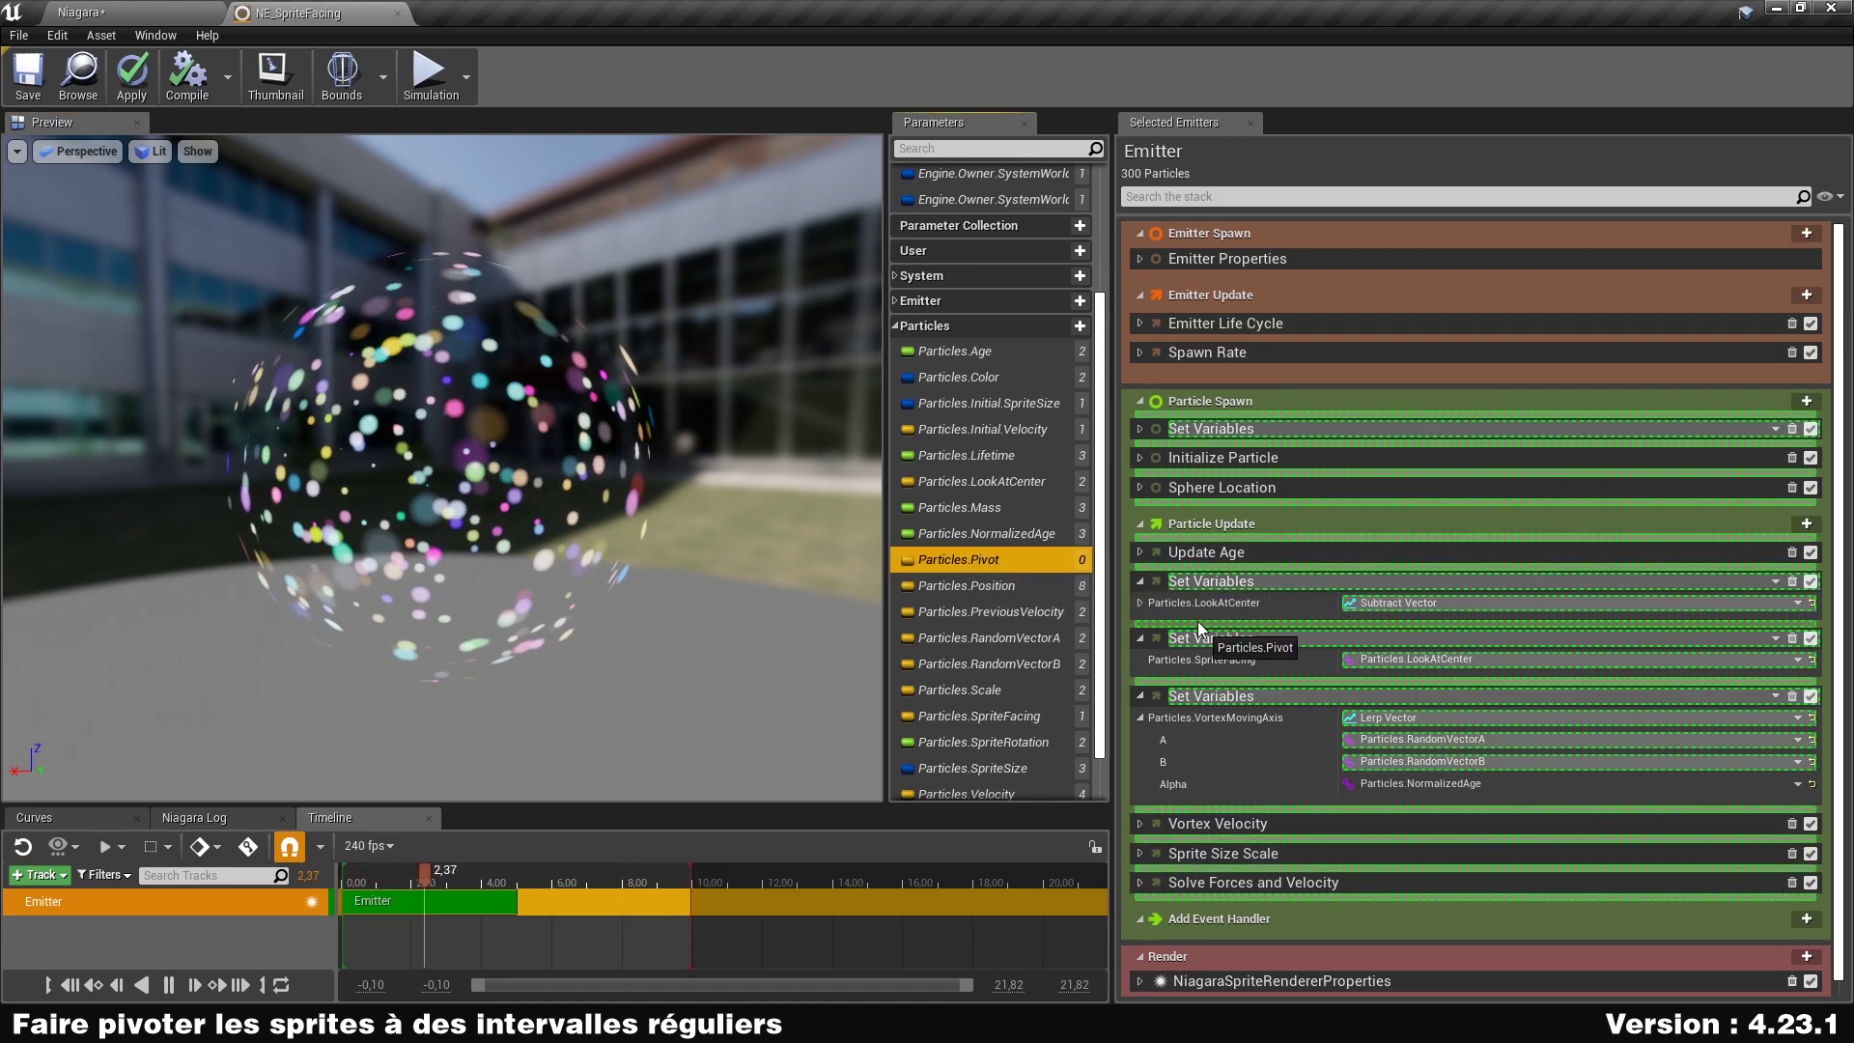
{"action": "left_click_drag", "start_coordinate": [1197, 621], "coordinate": [1197, 622]}
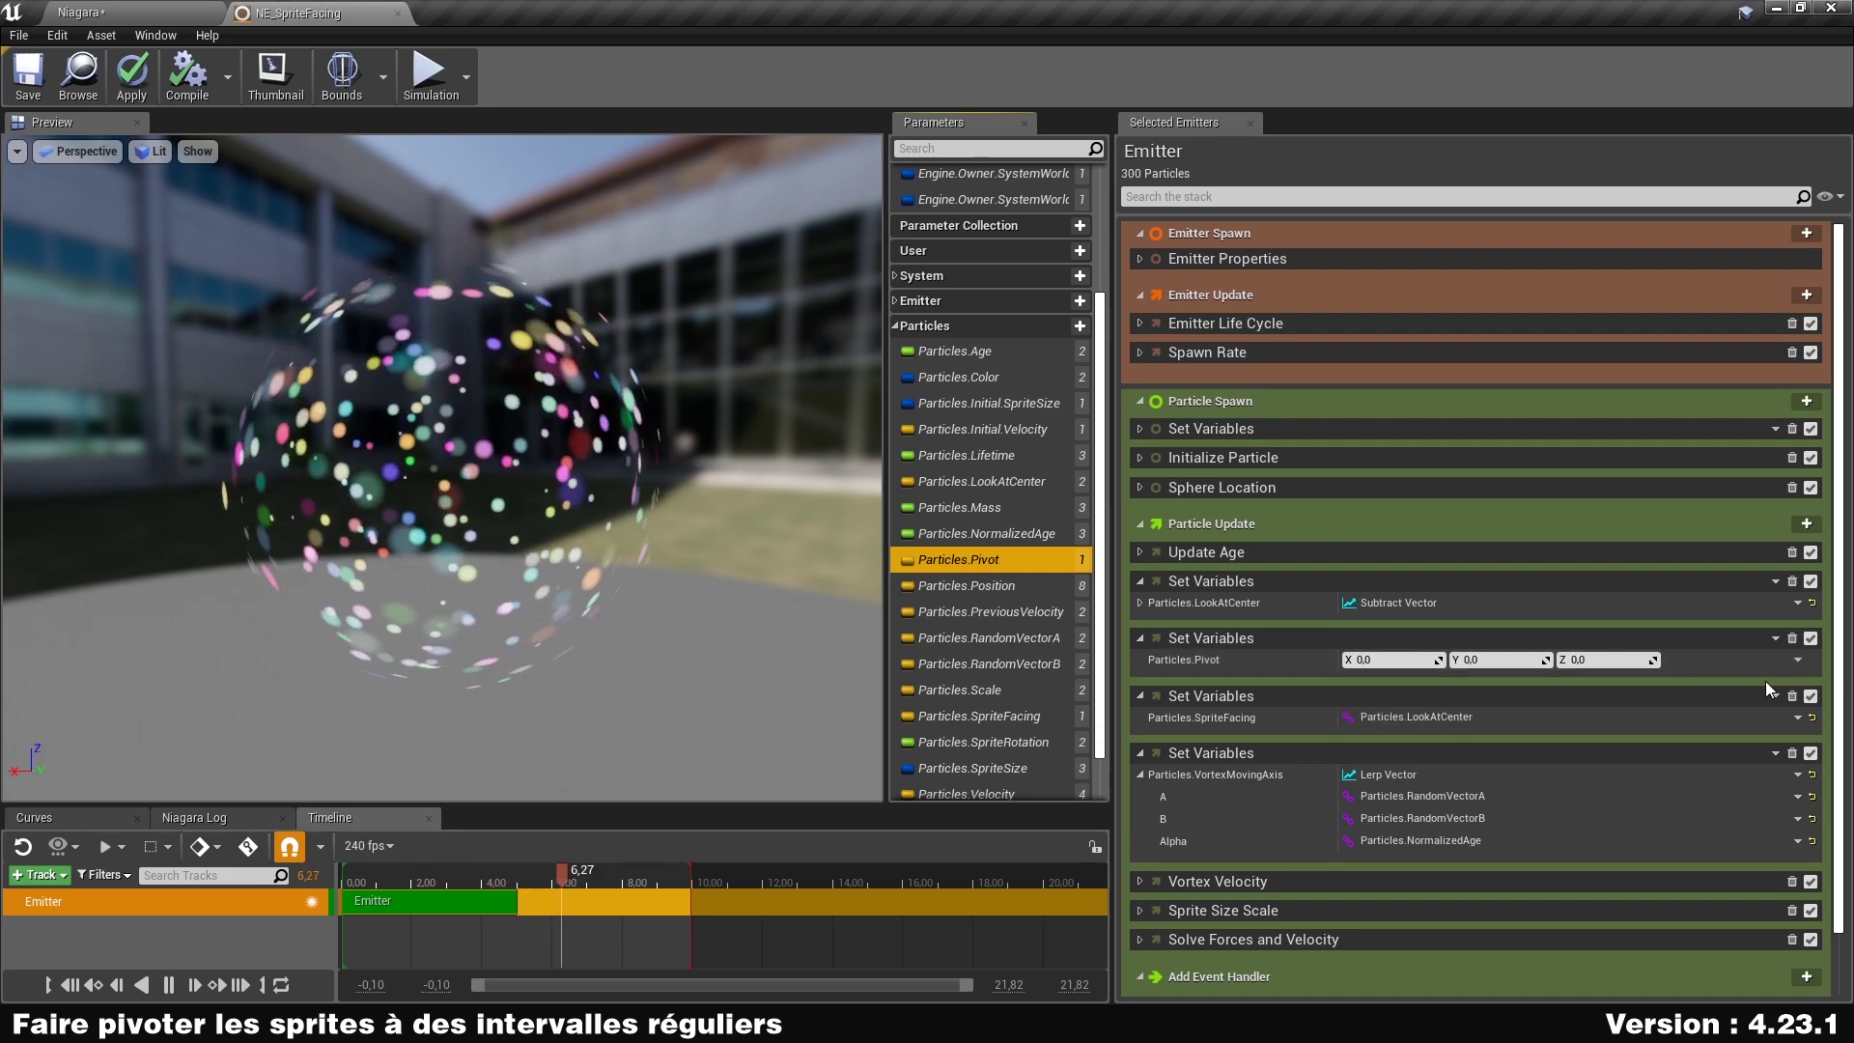
Drive Particles.Pivot with Rotate Vector and set its Vector To Rotate input to Particles.LookAtCenter.
{"action": "left_click", "coordinate": [1798, 660]}
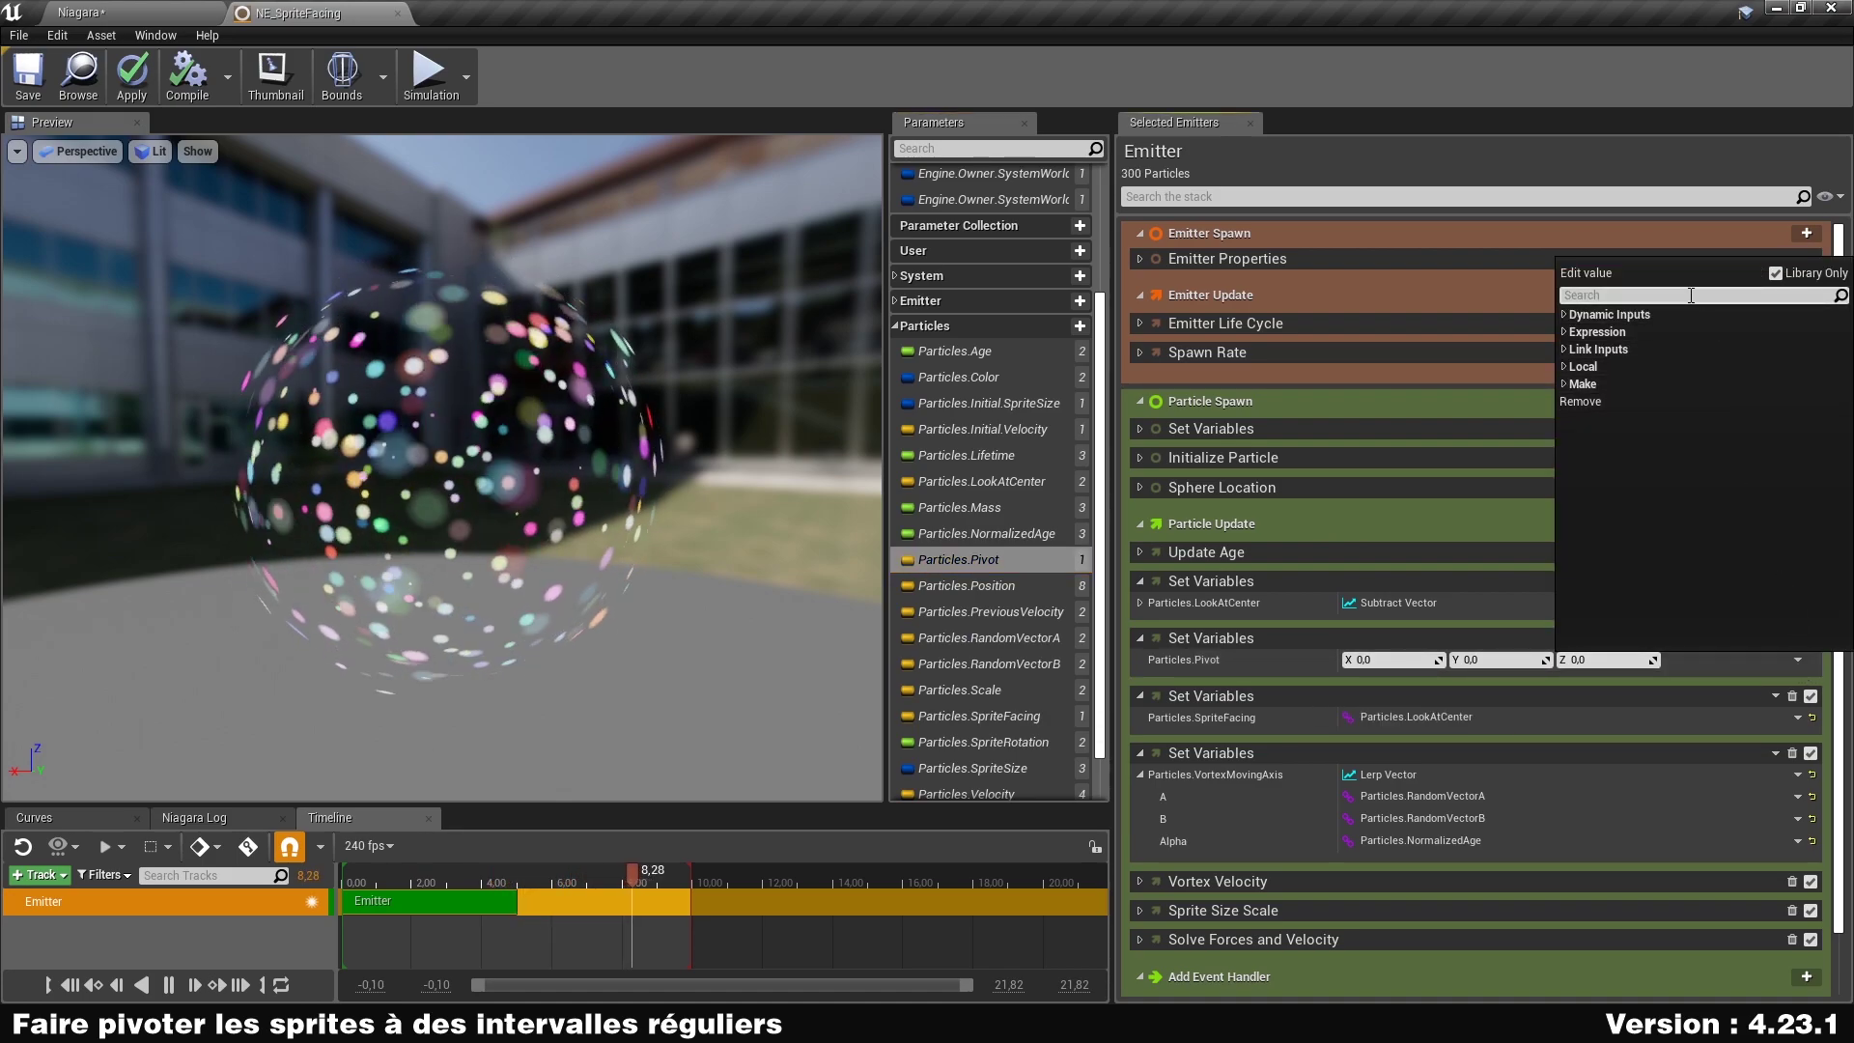
{"action": "type", "text": "rotateve"}
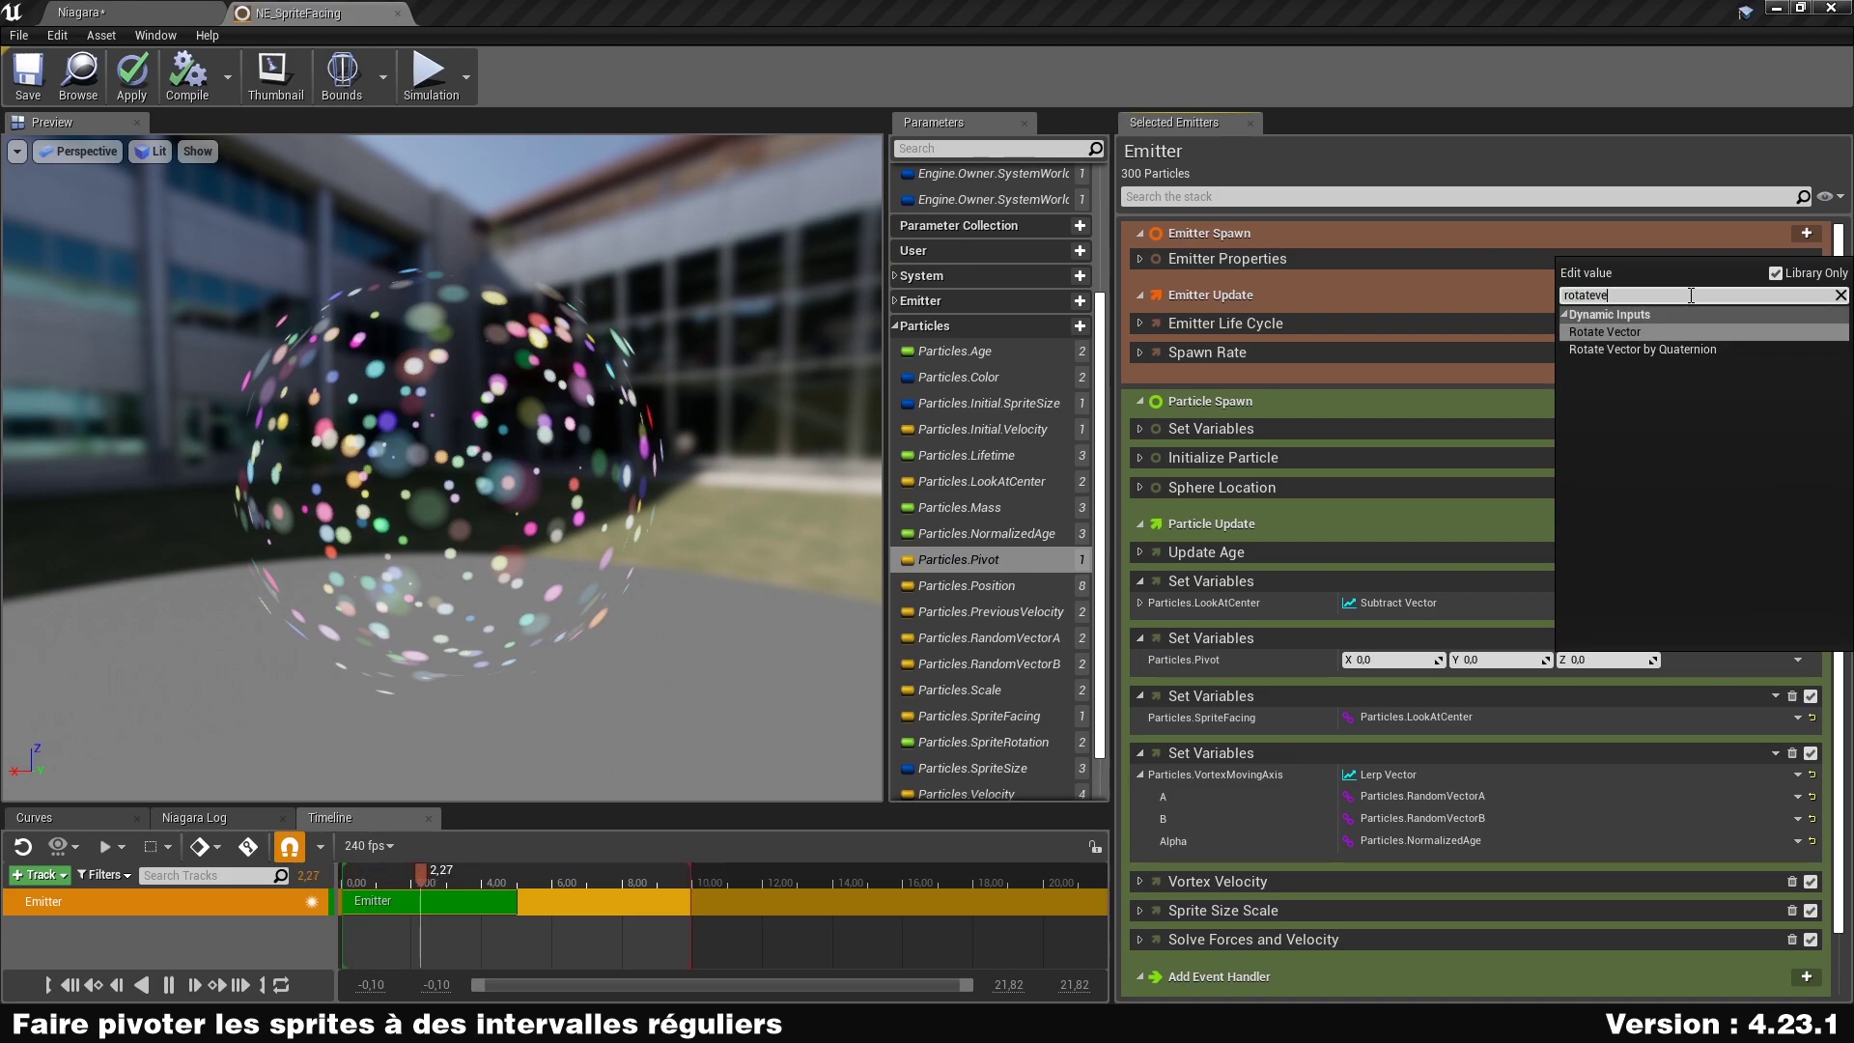
{"action": "key", "text": "Return"}
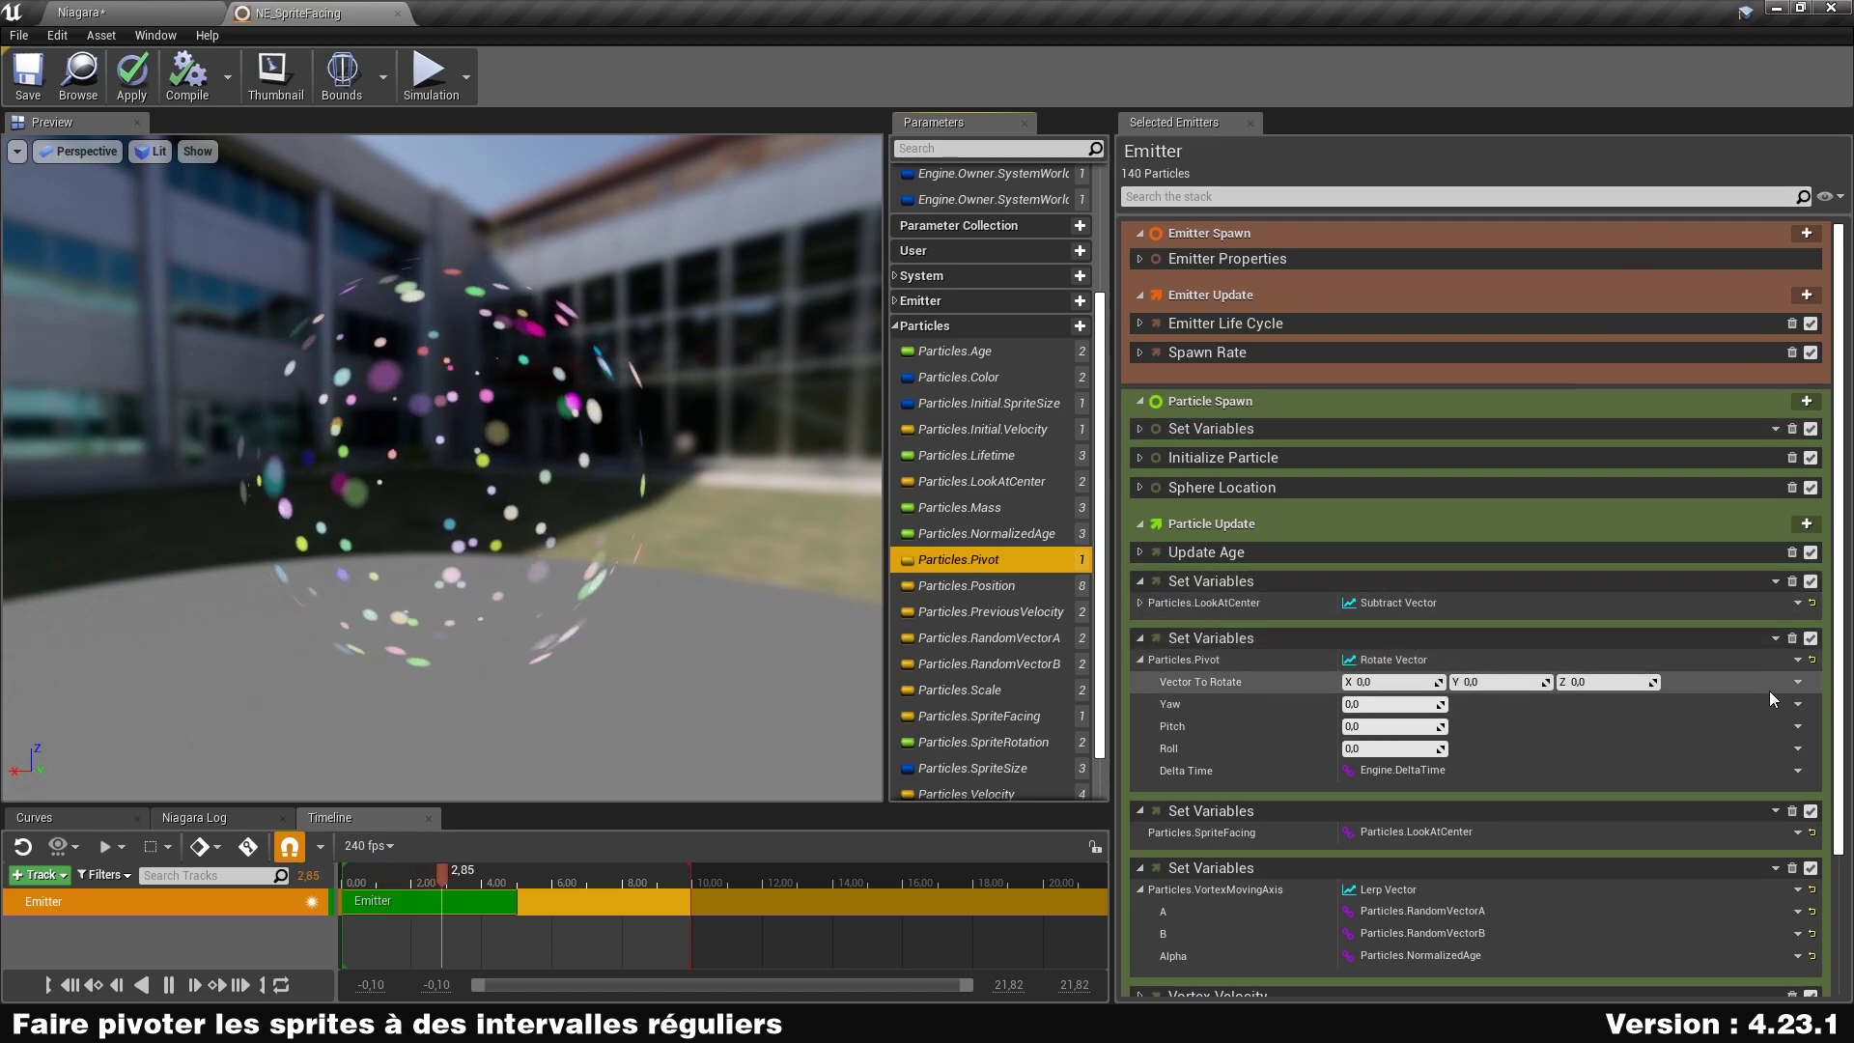
{"action": "left_click", "coordinate": [1797, 682]}
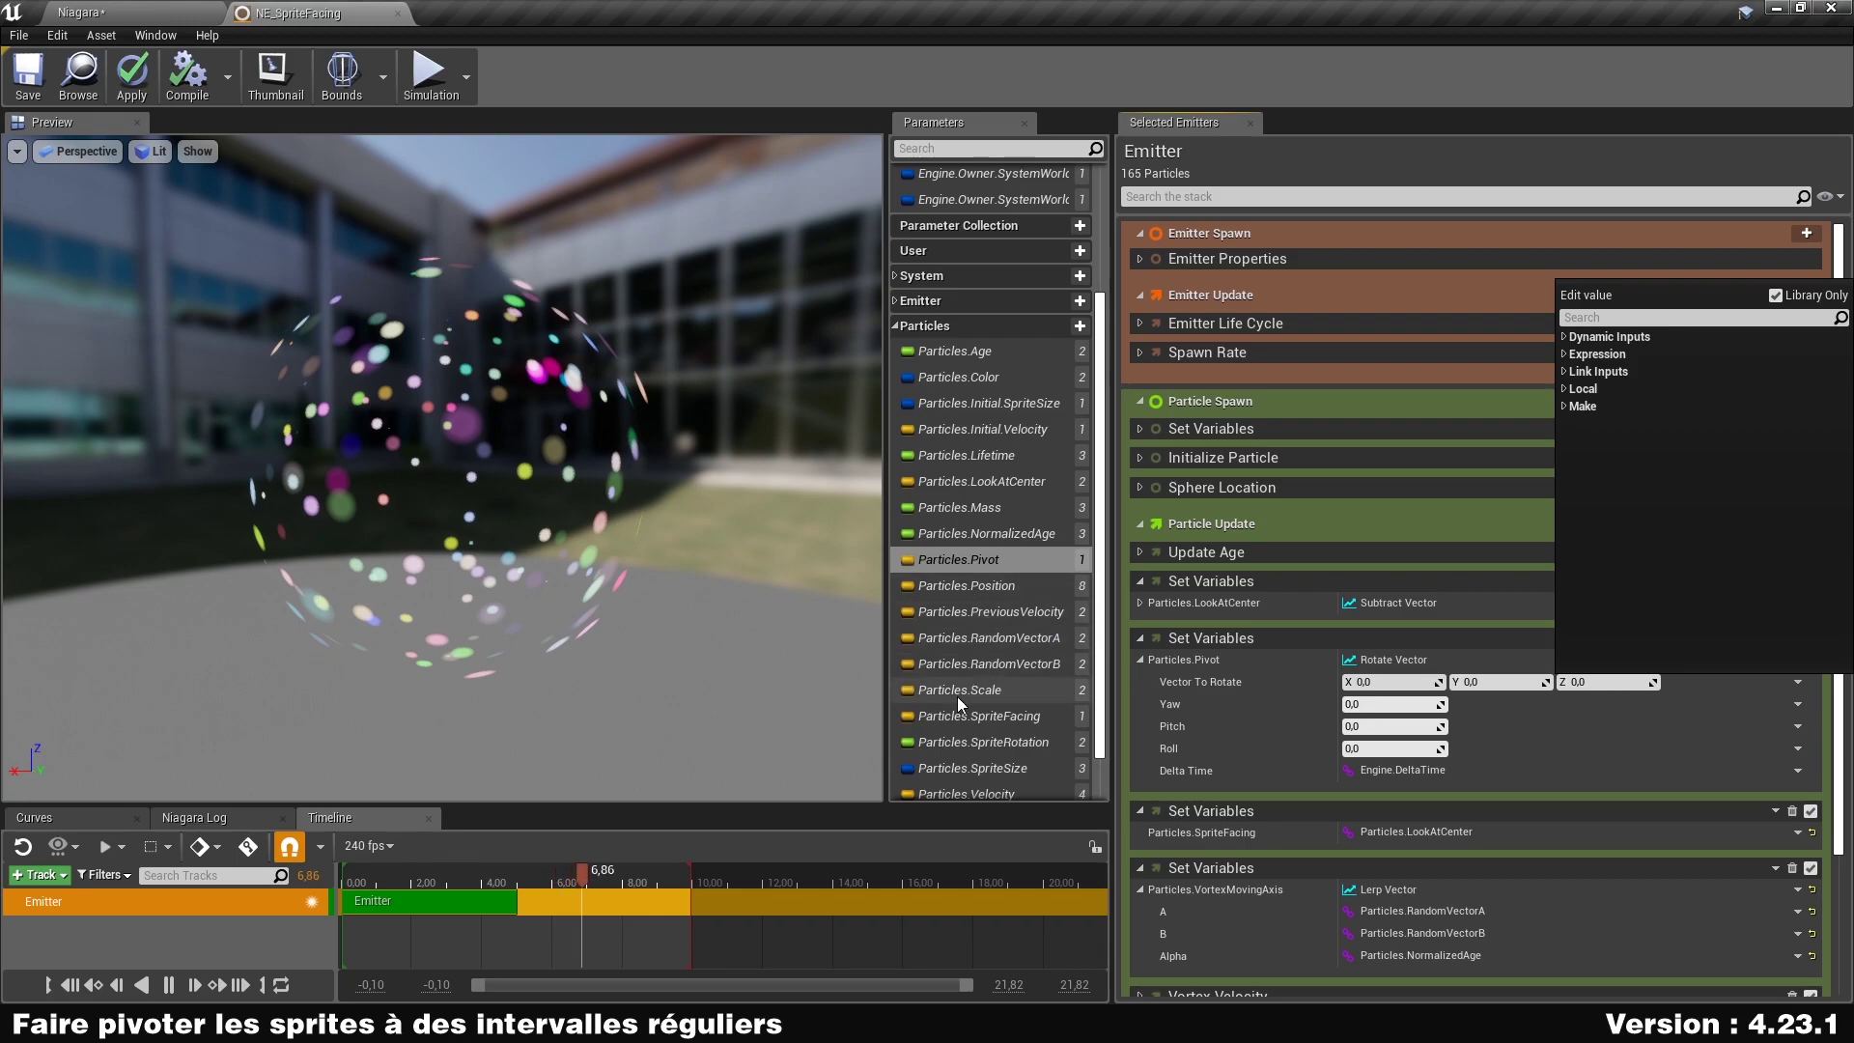
{"action": "left_click_drag", "start_coordinate": [951, 480], "coordinate": [1493, 681]}
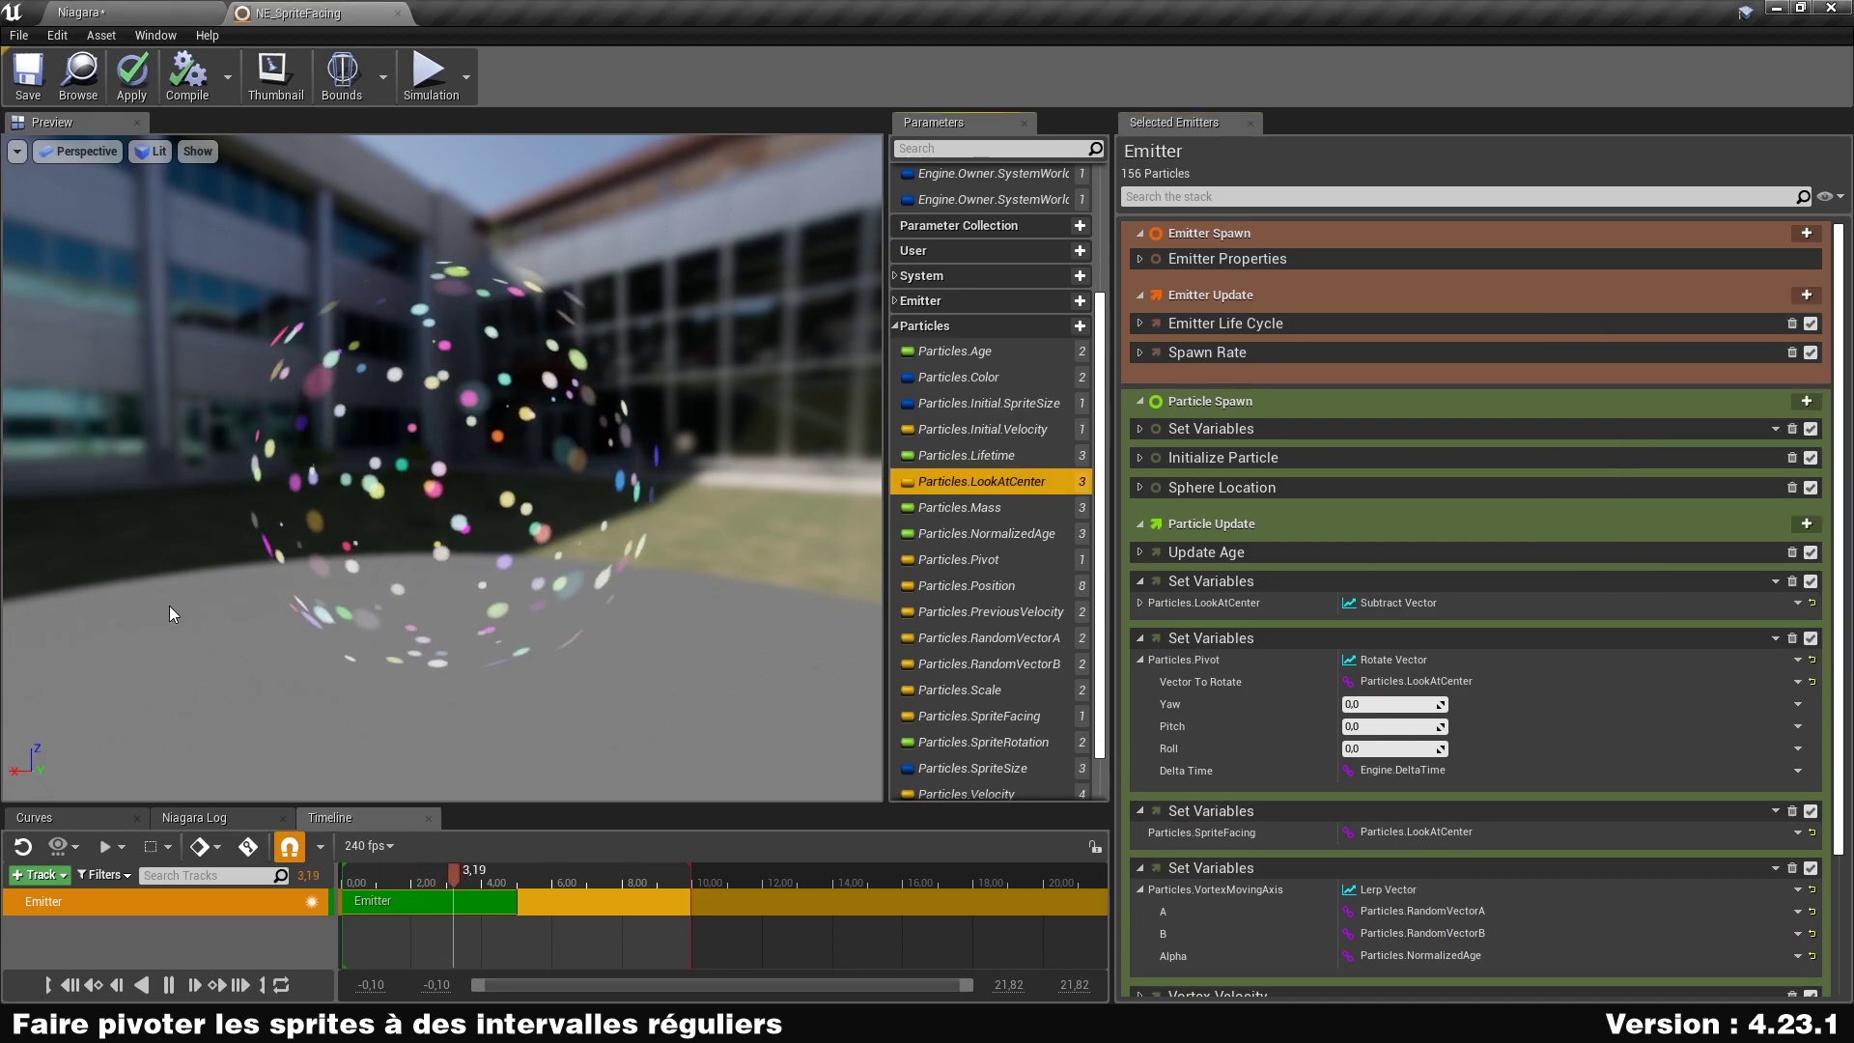
Set the Yaw, Pitch and Roll of Pivot's Rotate Vector to 60 each.
{"action": "left_click", "coordinate": [1403, 706]}
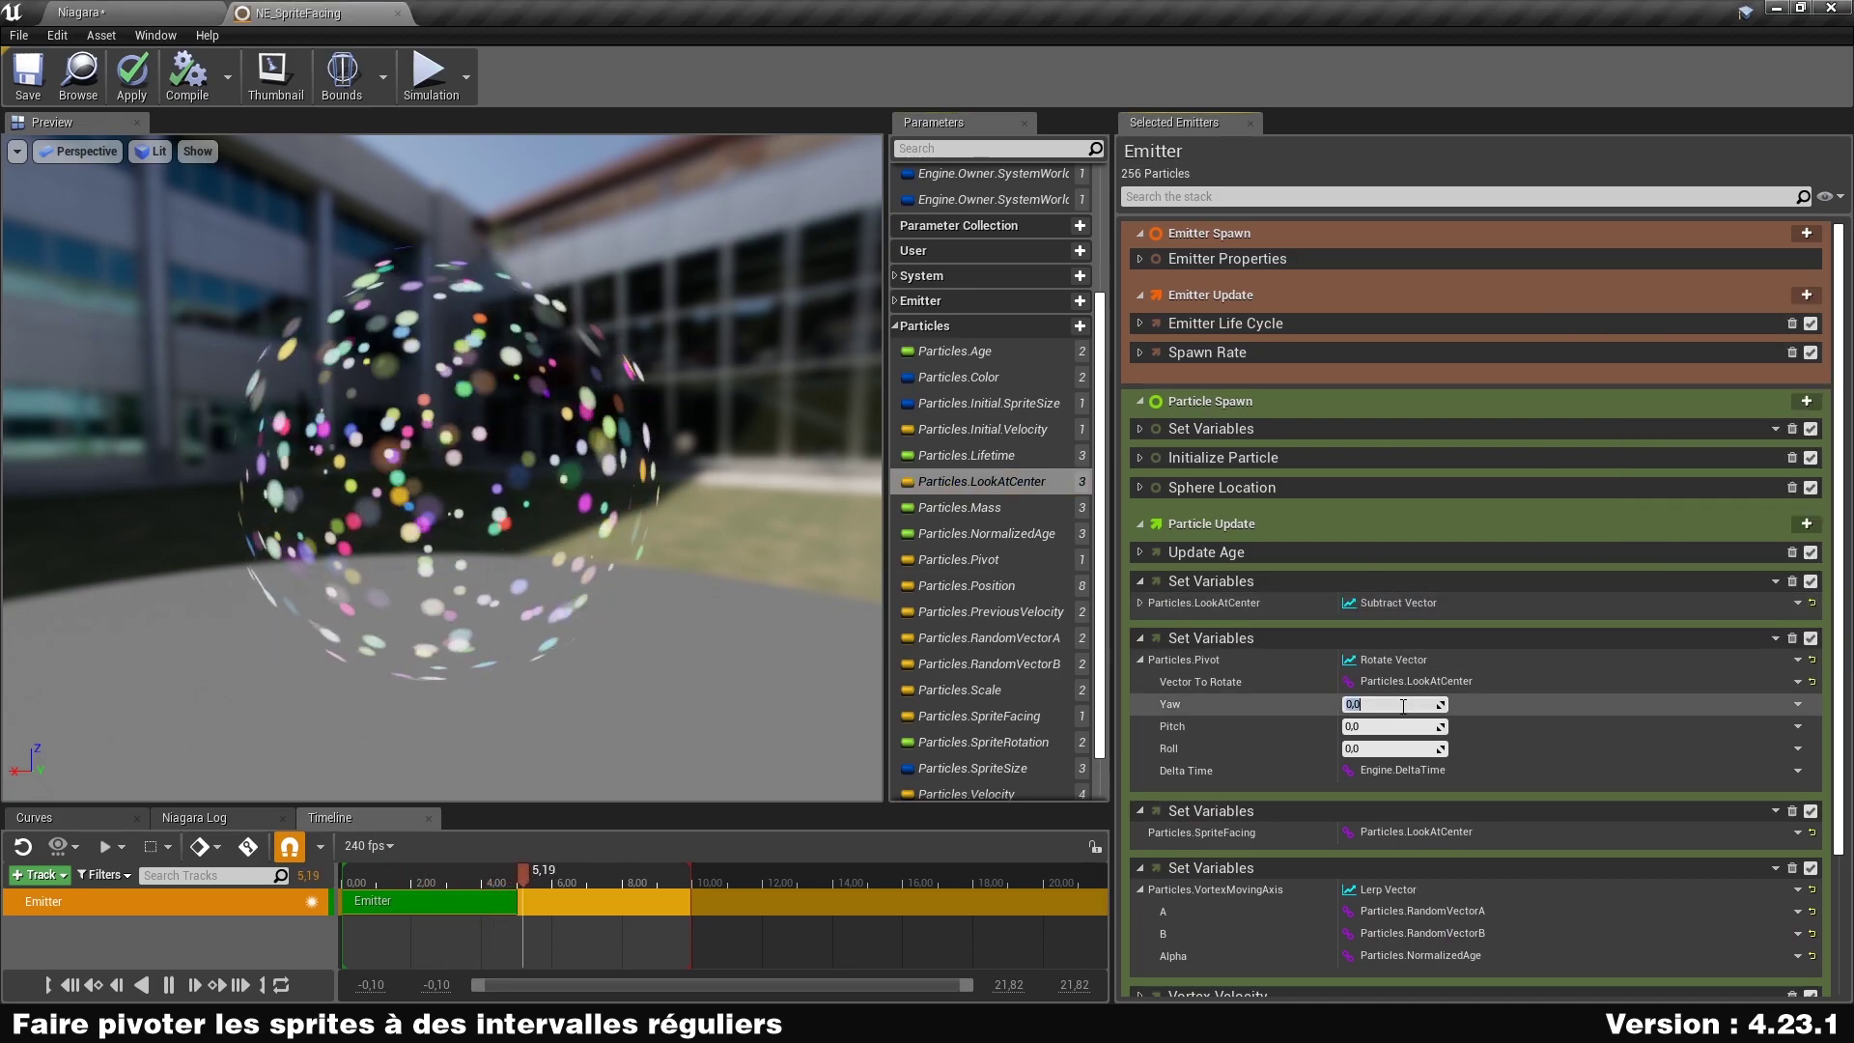
{"action": "type", "text": "60"}
{"action": "key", "text": "Tab"}
{"action": "type", "text": "60"}
{"action": "key", "text": "Tab"}
{"action": "type", "text": "60"}
{"action": "key", "text": "Return"}
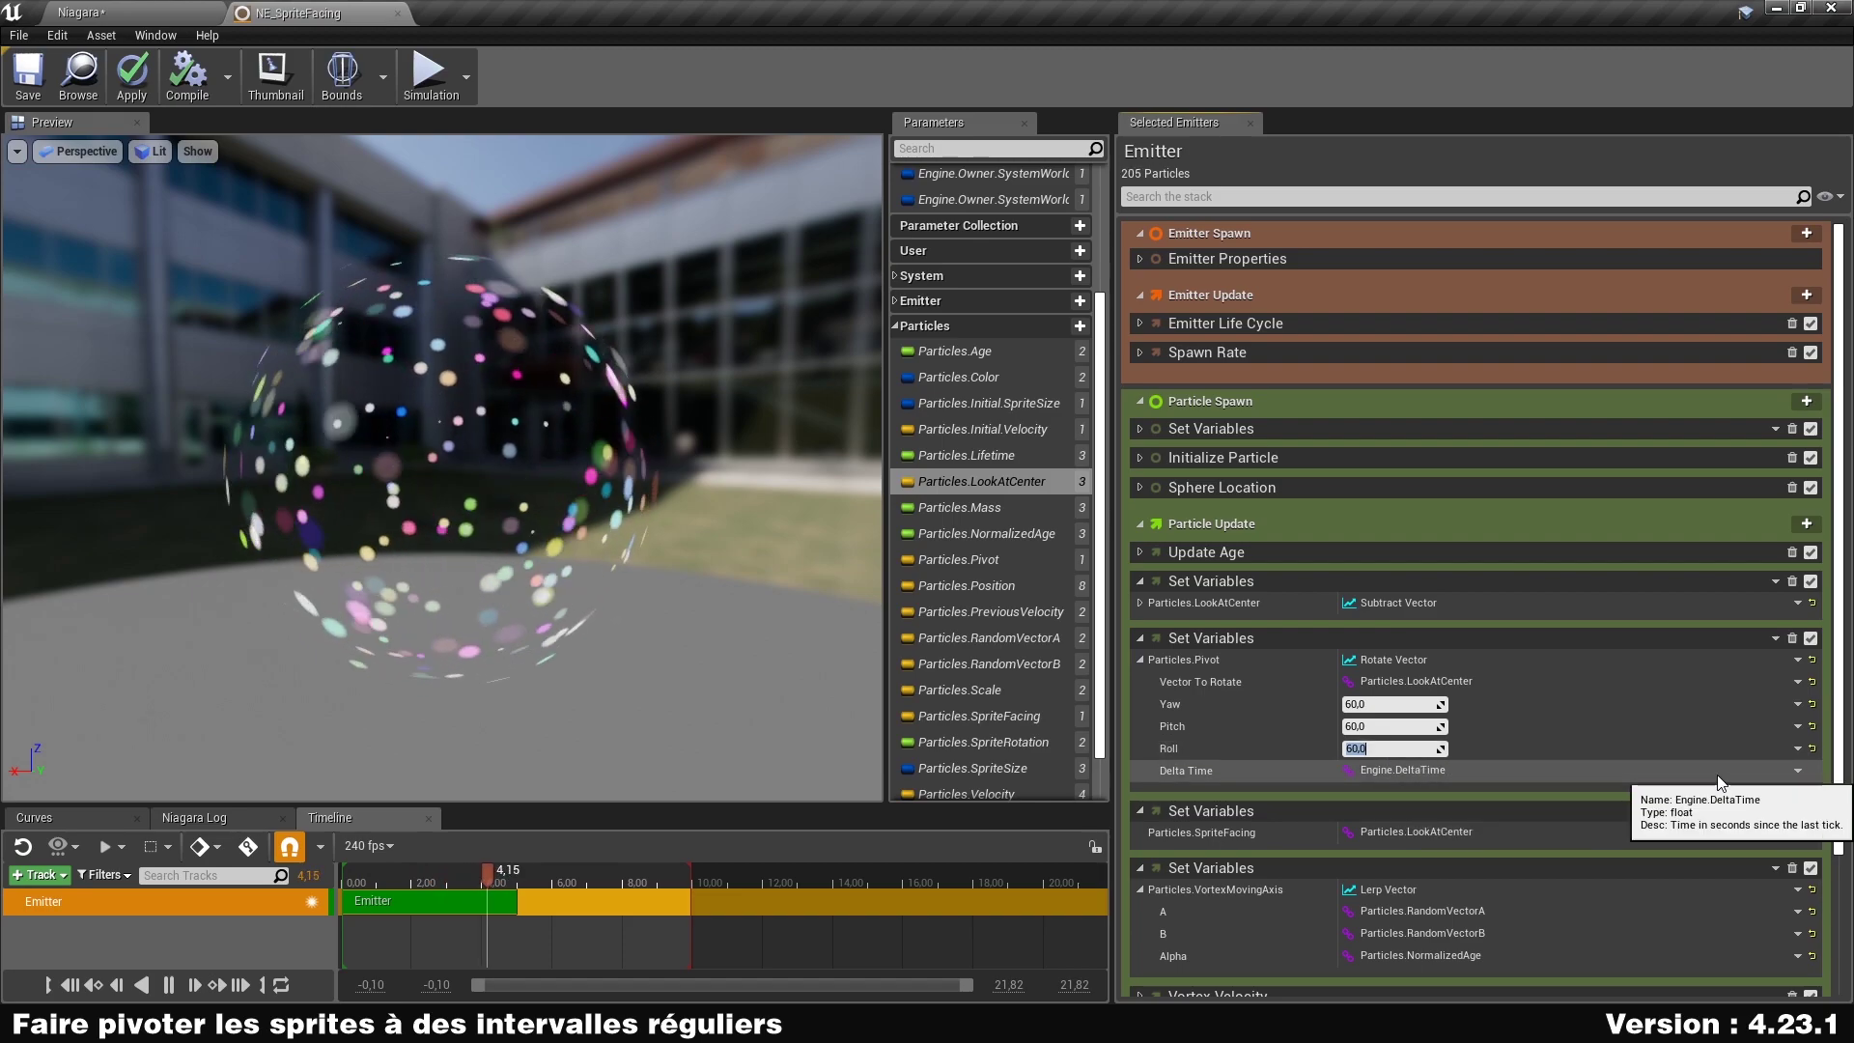
Set the Delta Time of Pivot's Rotate Vector to Emitter.Age and collapse the Particles.Pivot inputs.
{"action": "left_click", "coordinate": [1796, 770]}
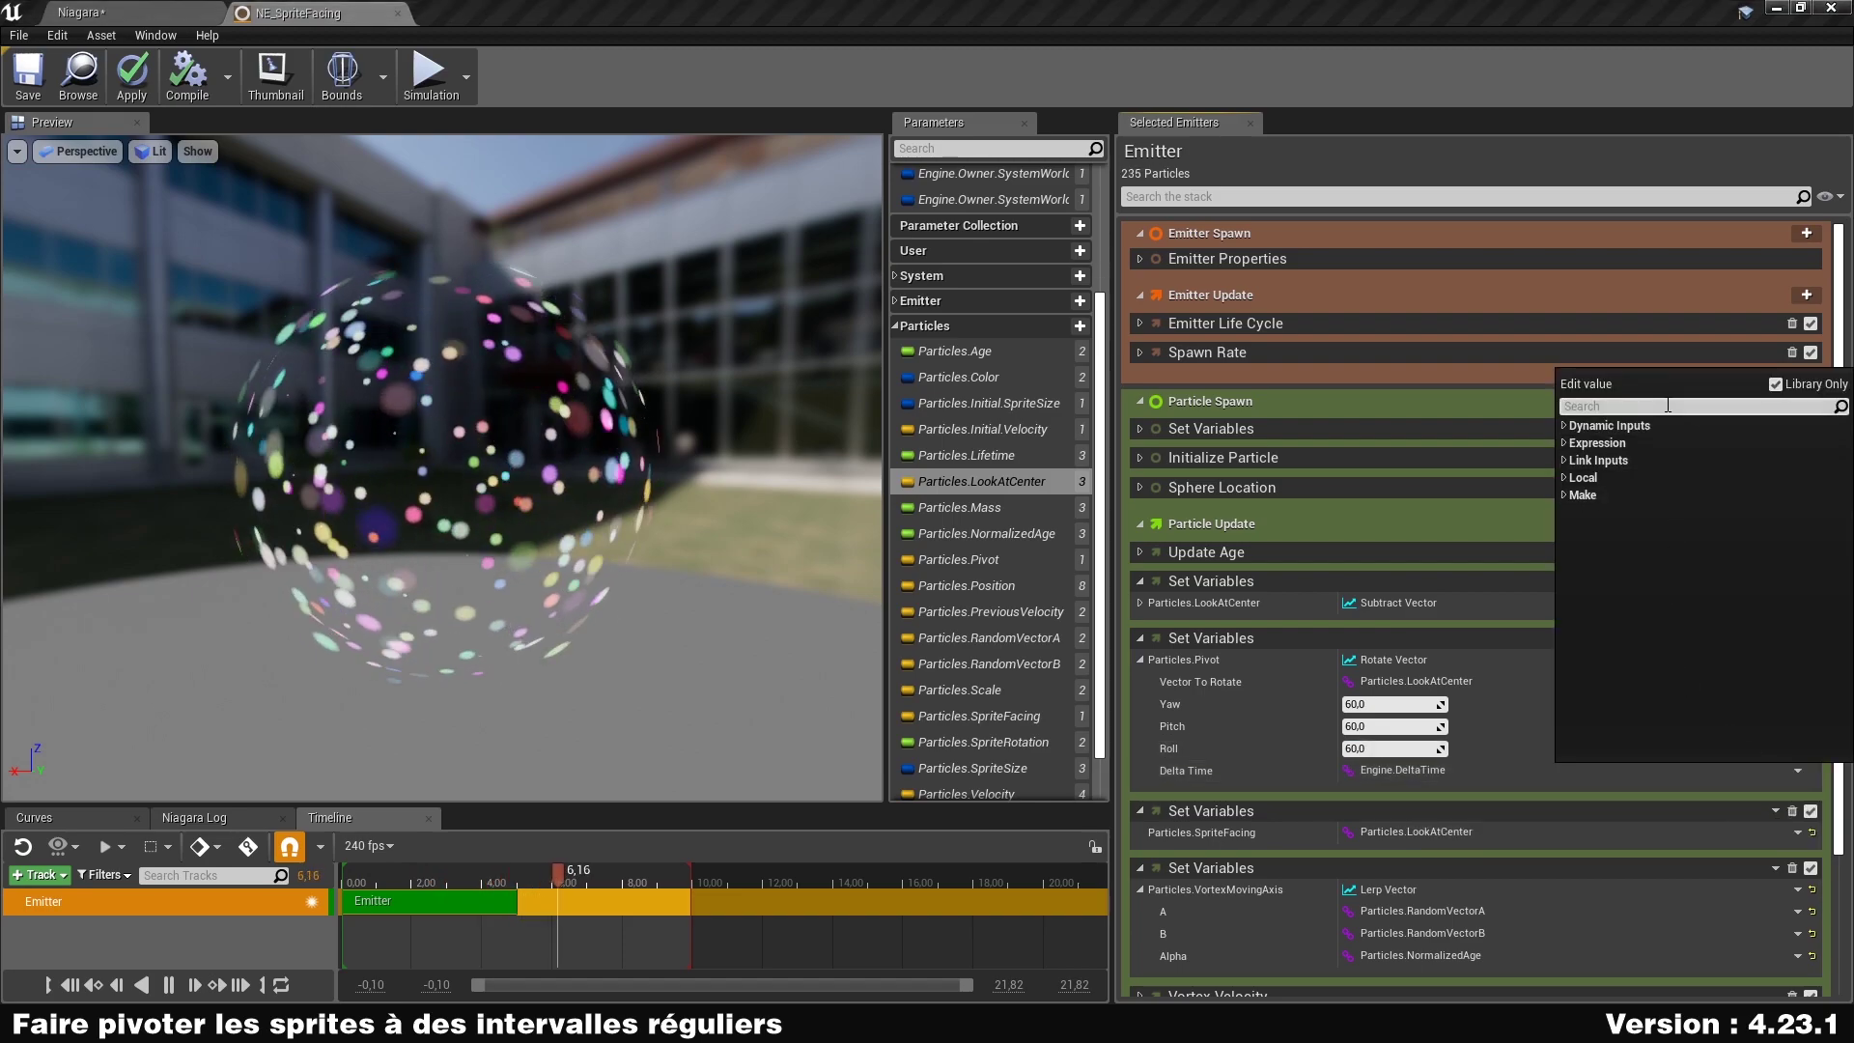
{"action": "type", "text": "emiite"}
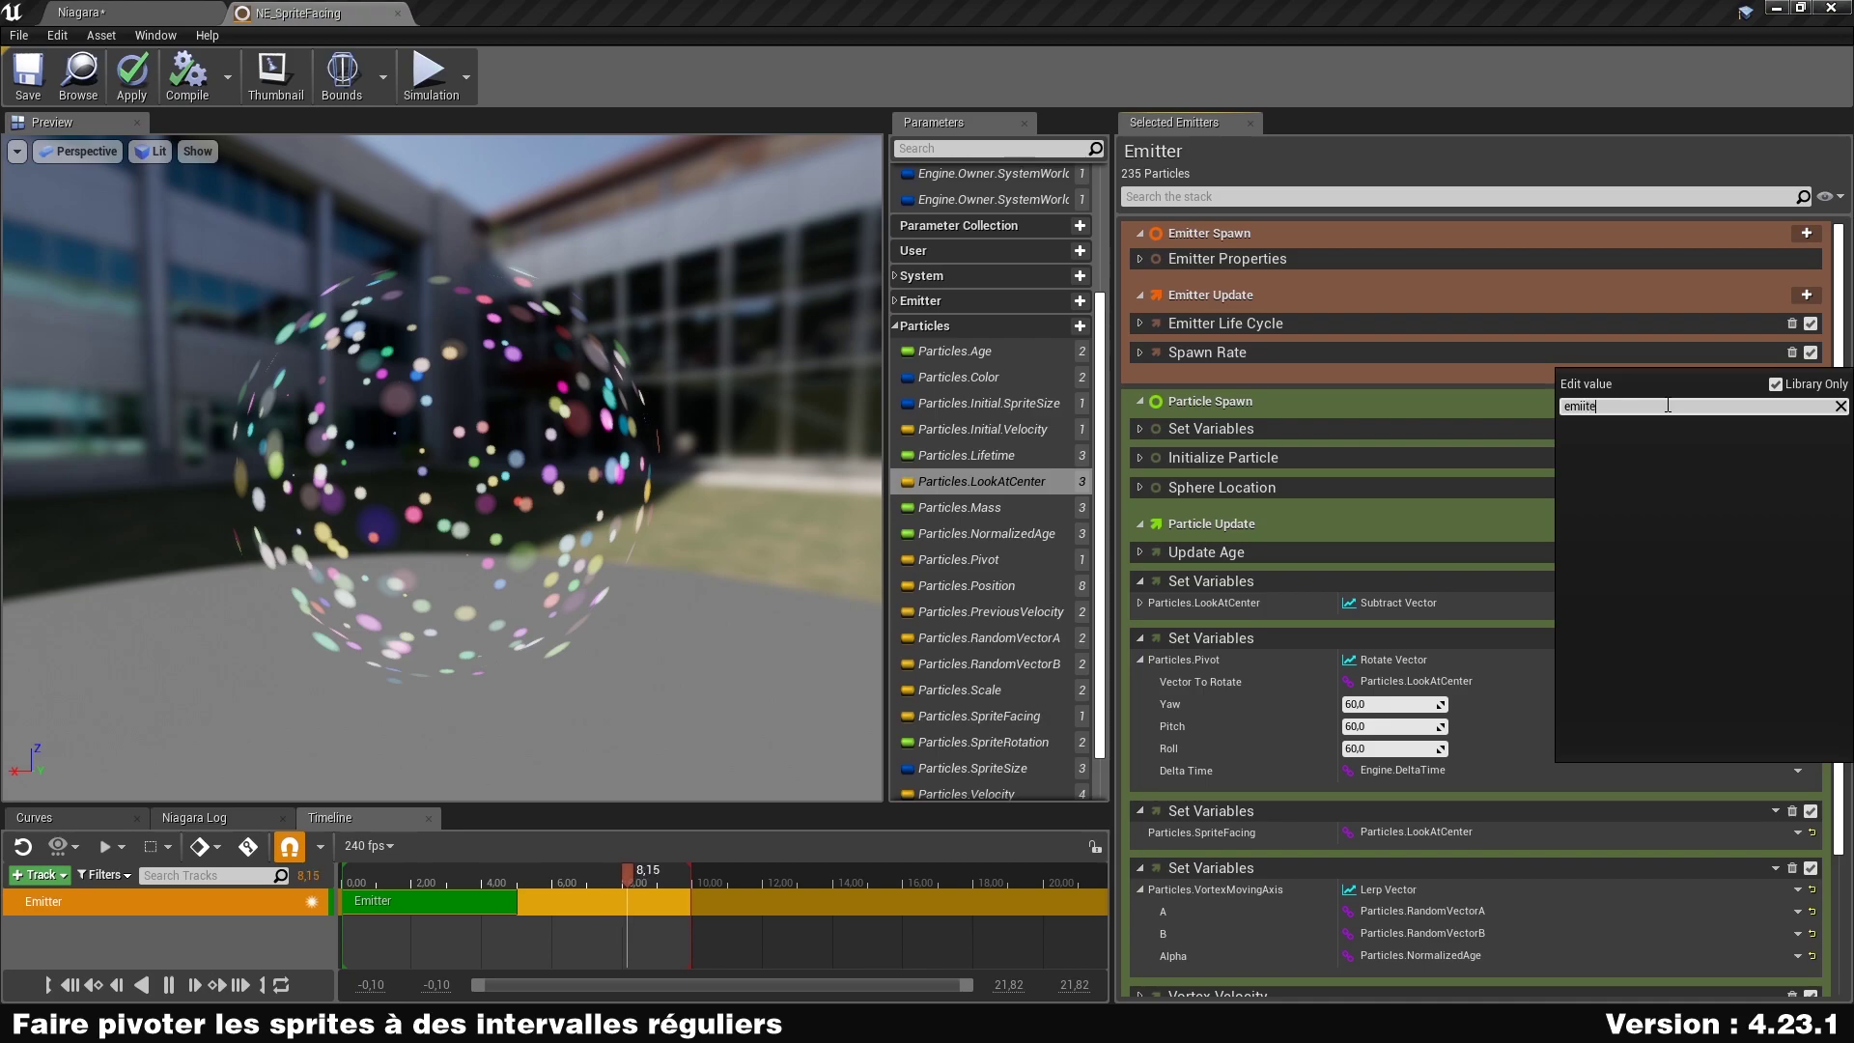
{"action": "key", "text": "BackSpace"}
{"action": "type", "text": "tt"}
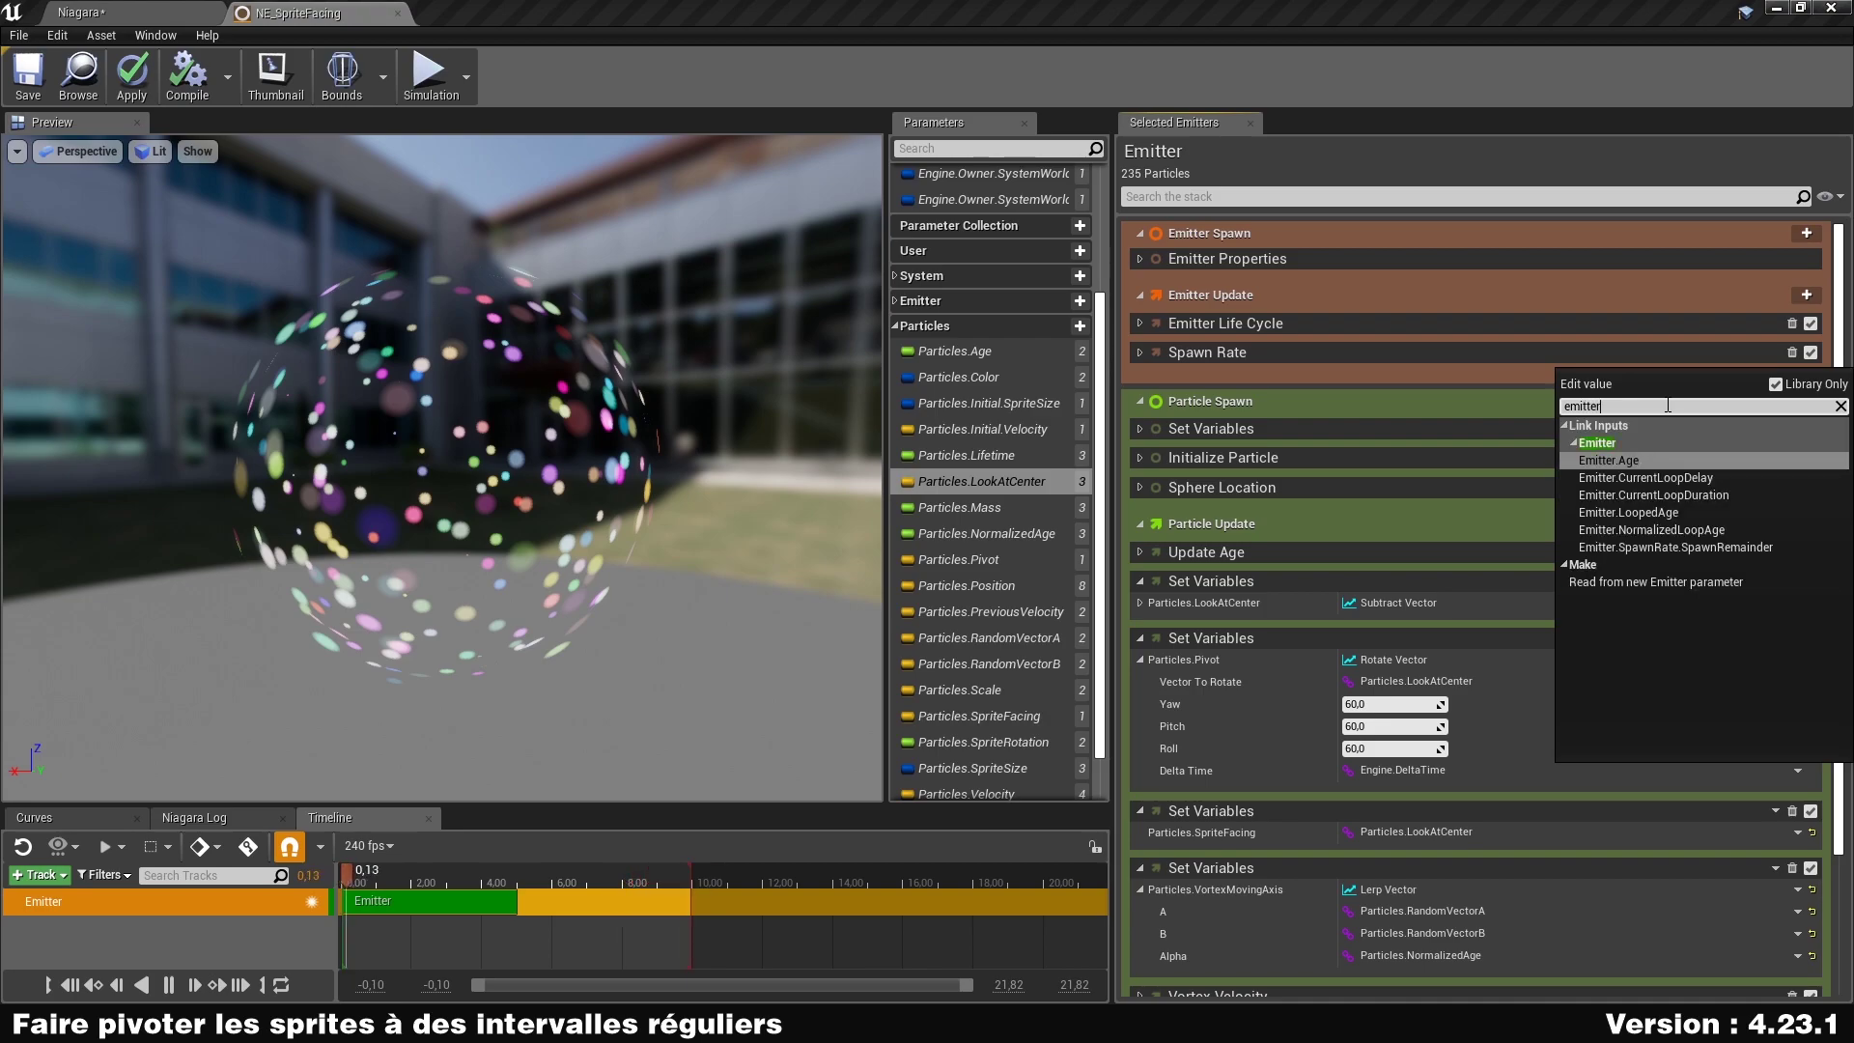
{"action": "left_click", "coordinate": [1652, 461]}
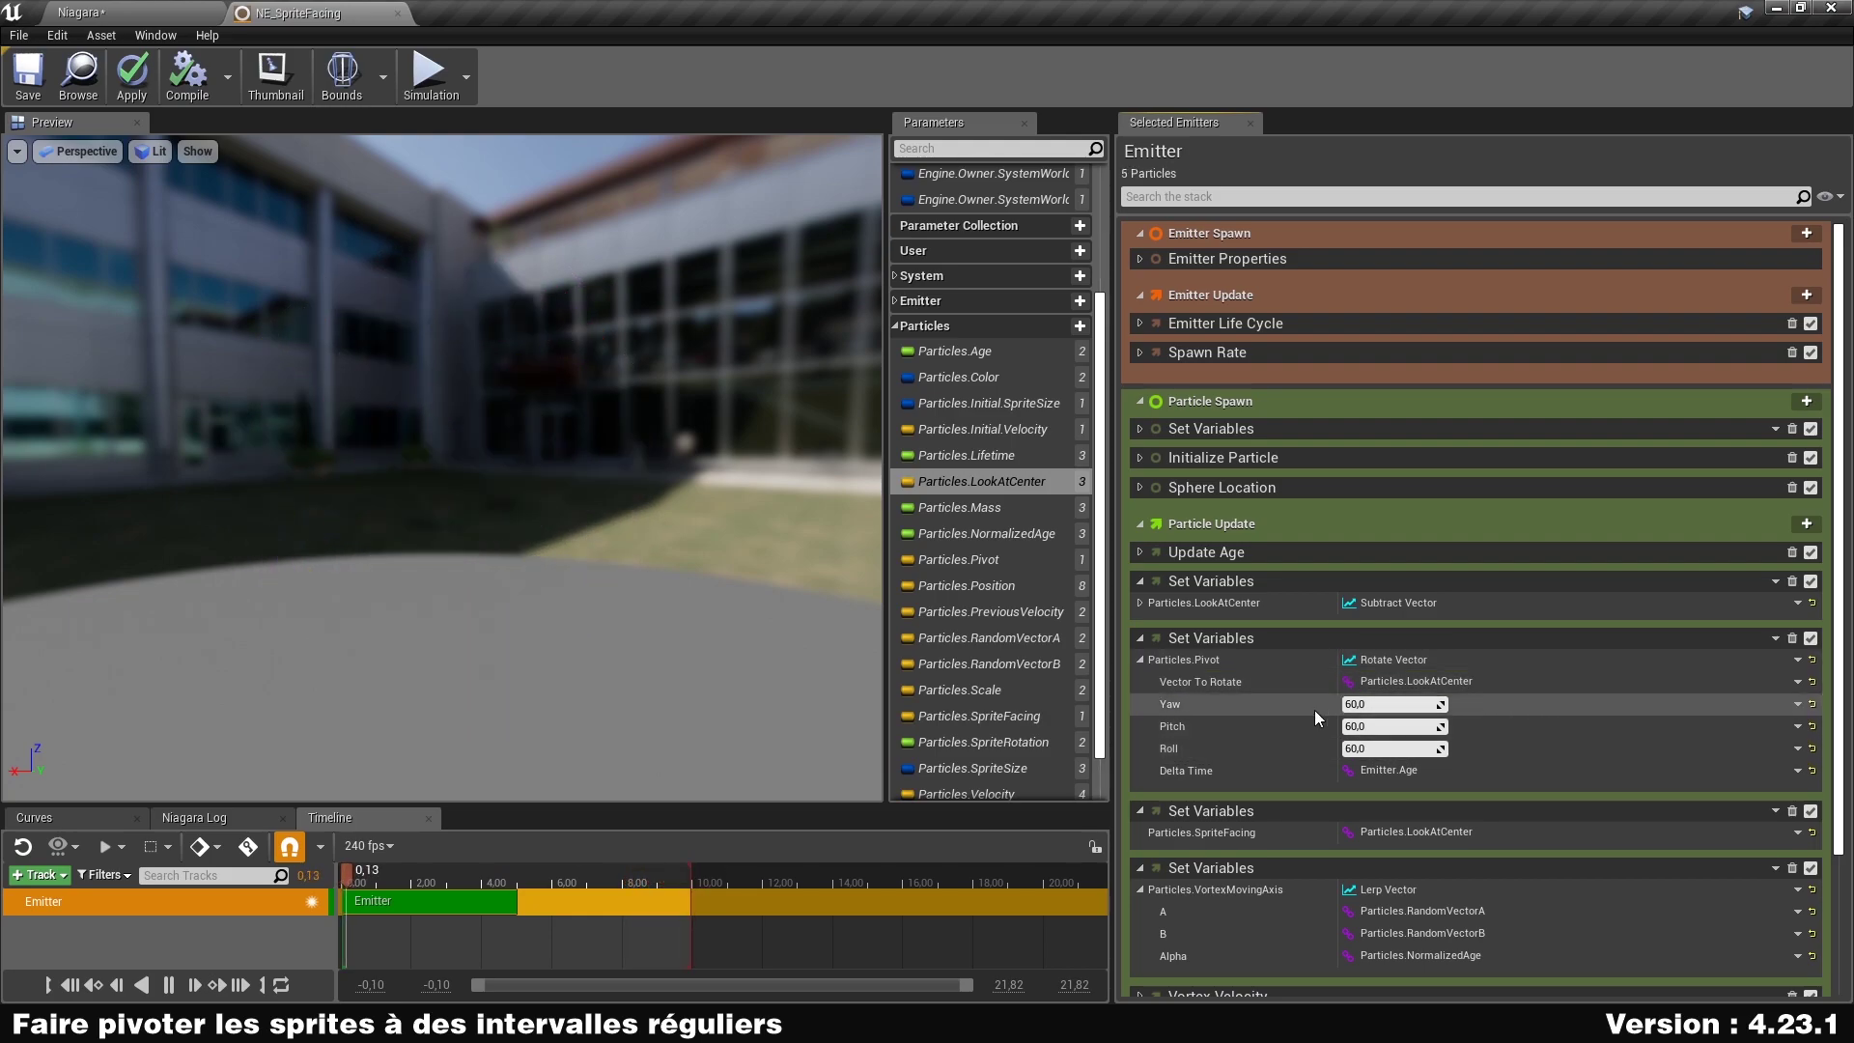
{"action": "left_click", "coordinate": [1140, 659]}
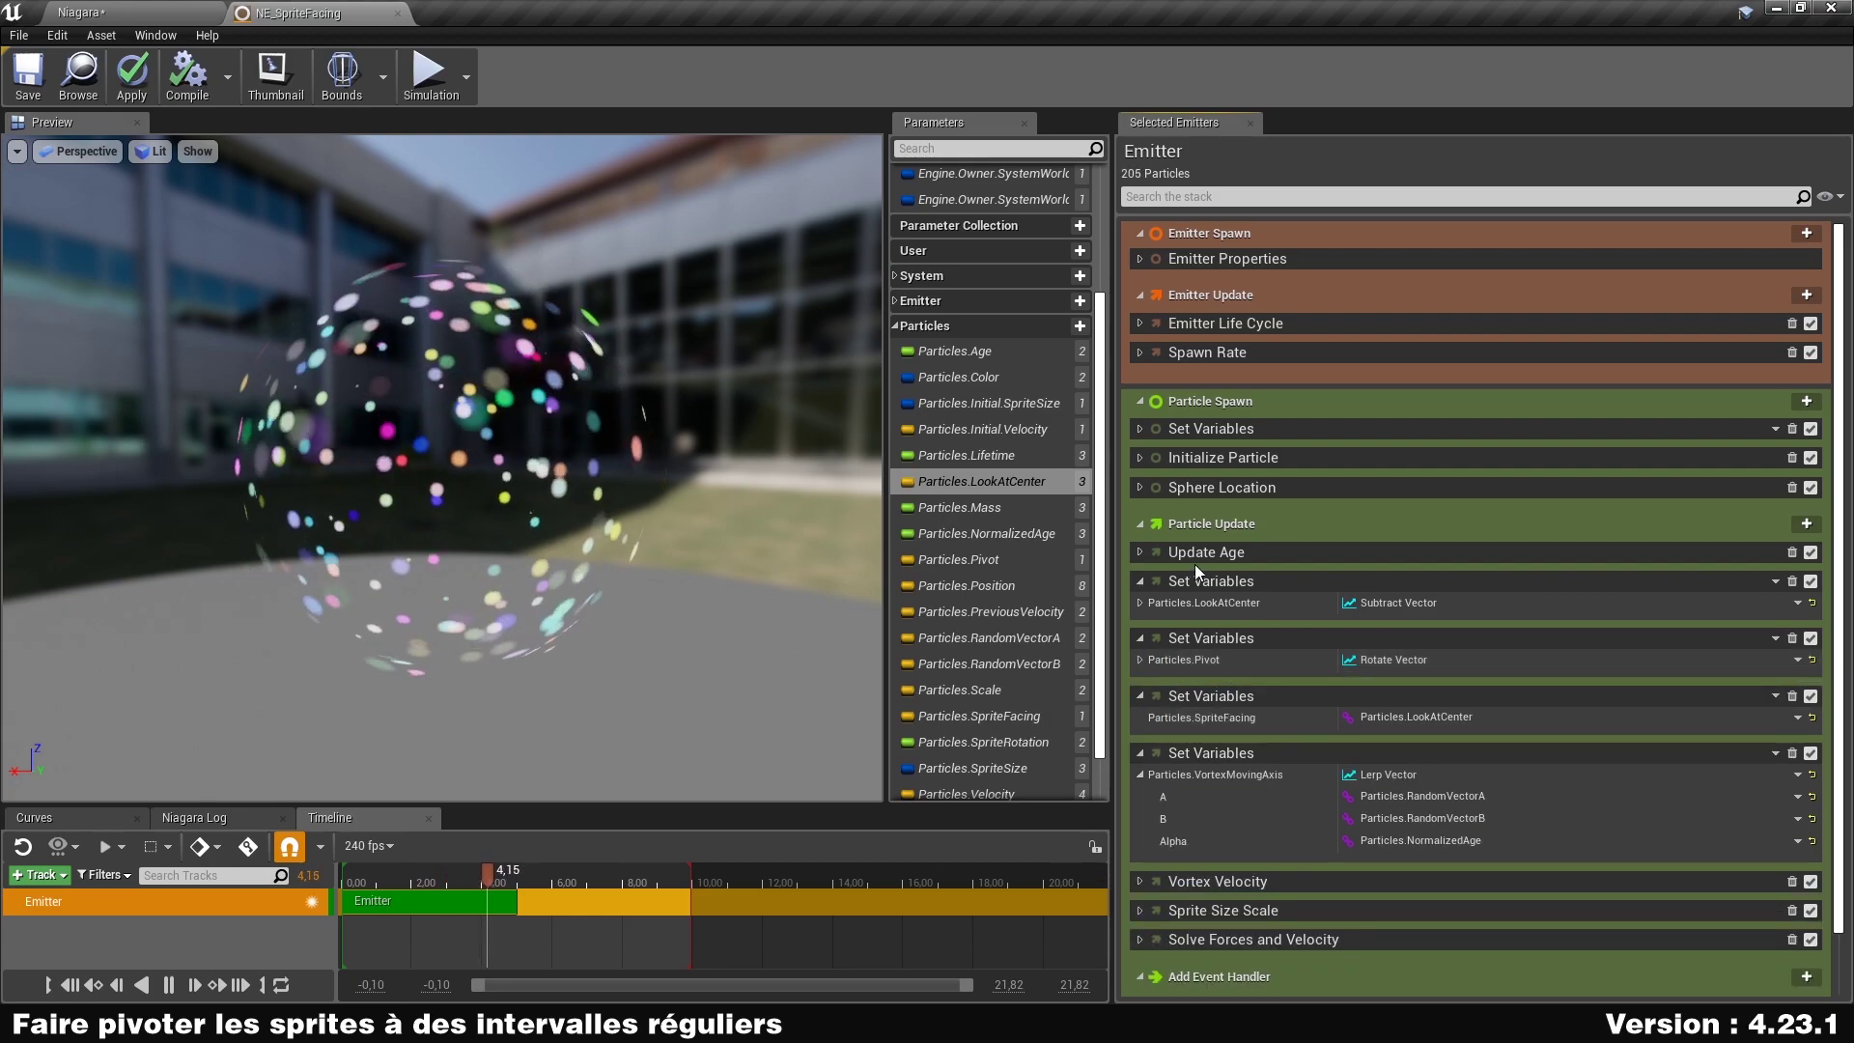
Link Particles.SpriteFacing to Particles.Pivot.
{"action": "scroll", "coordinate": [1188, 593], "scroll_direction": "down", "scroll_amount": 2}
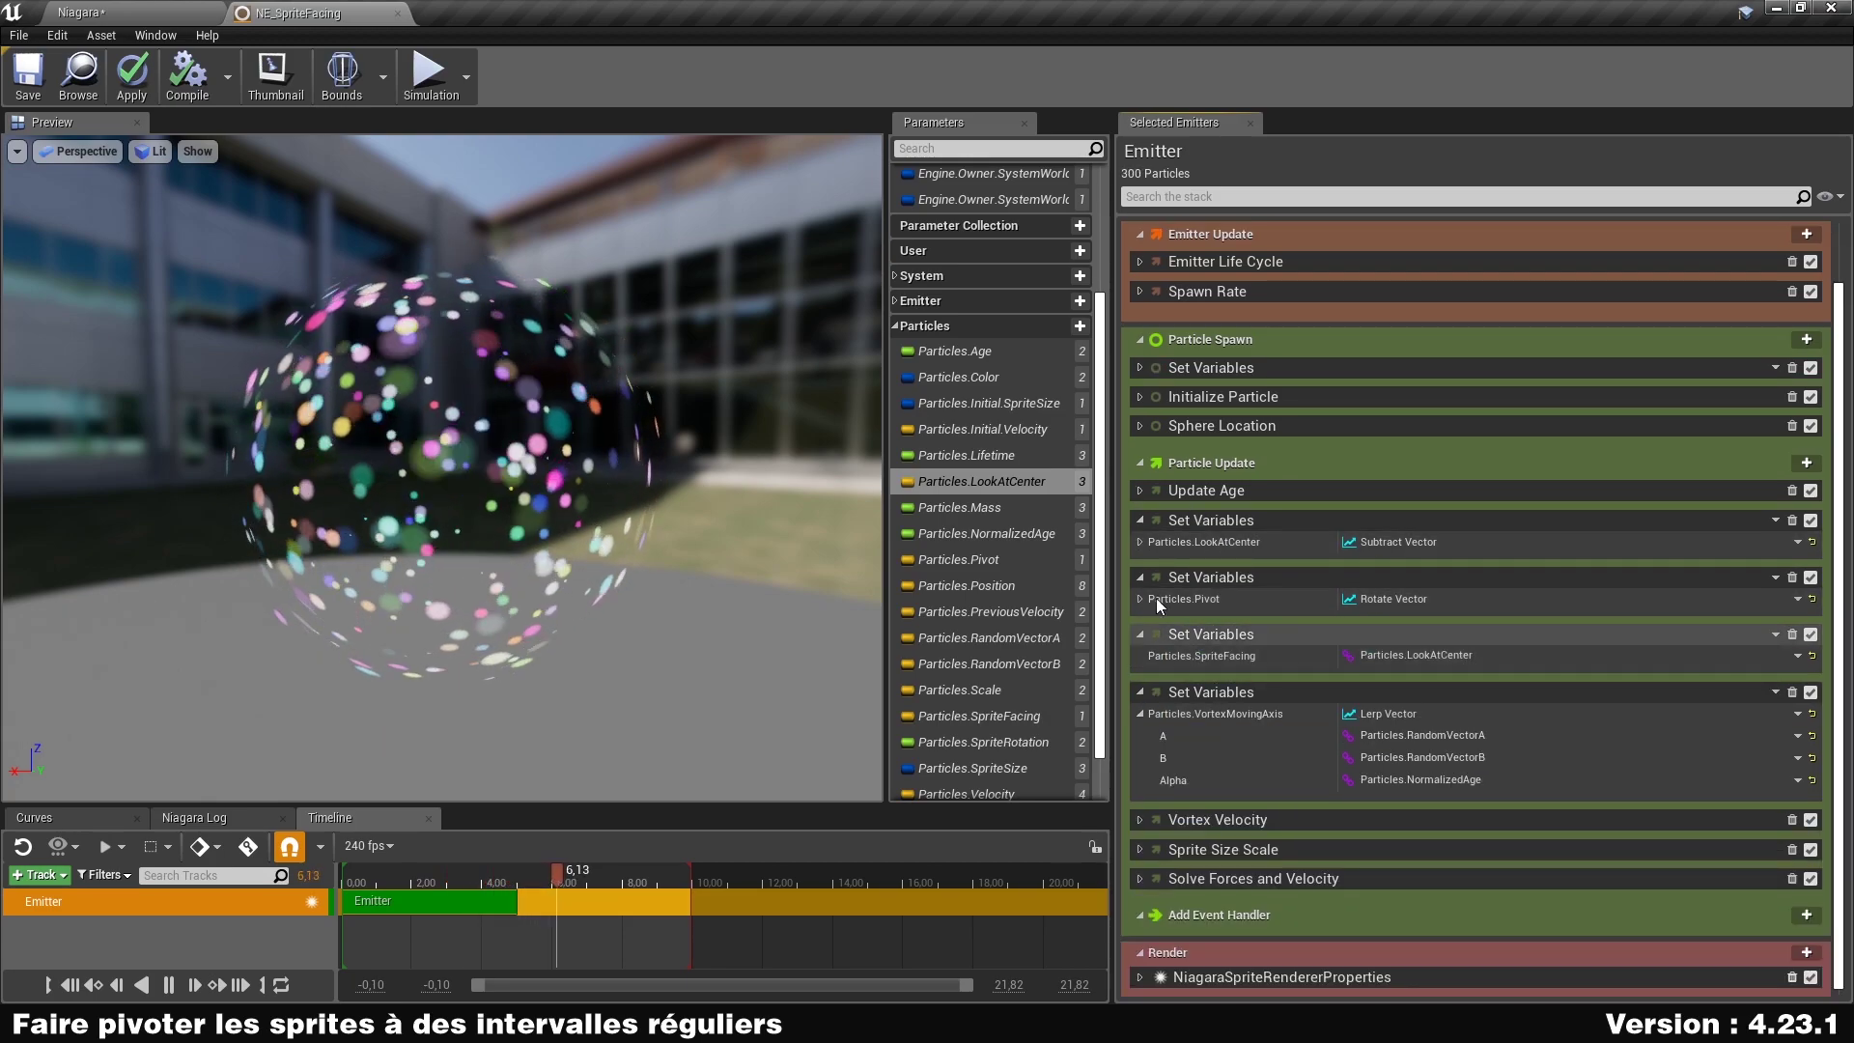
{"action": "left_click_drag", "start_coordinate": [954, 560], "coordinate": [1450, 668]}
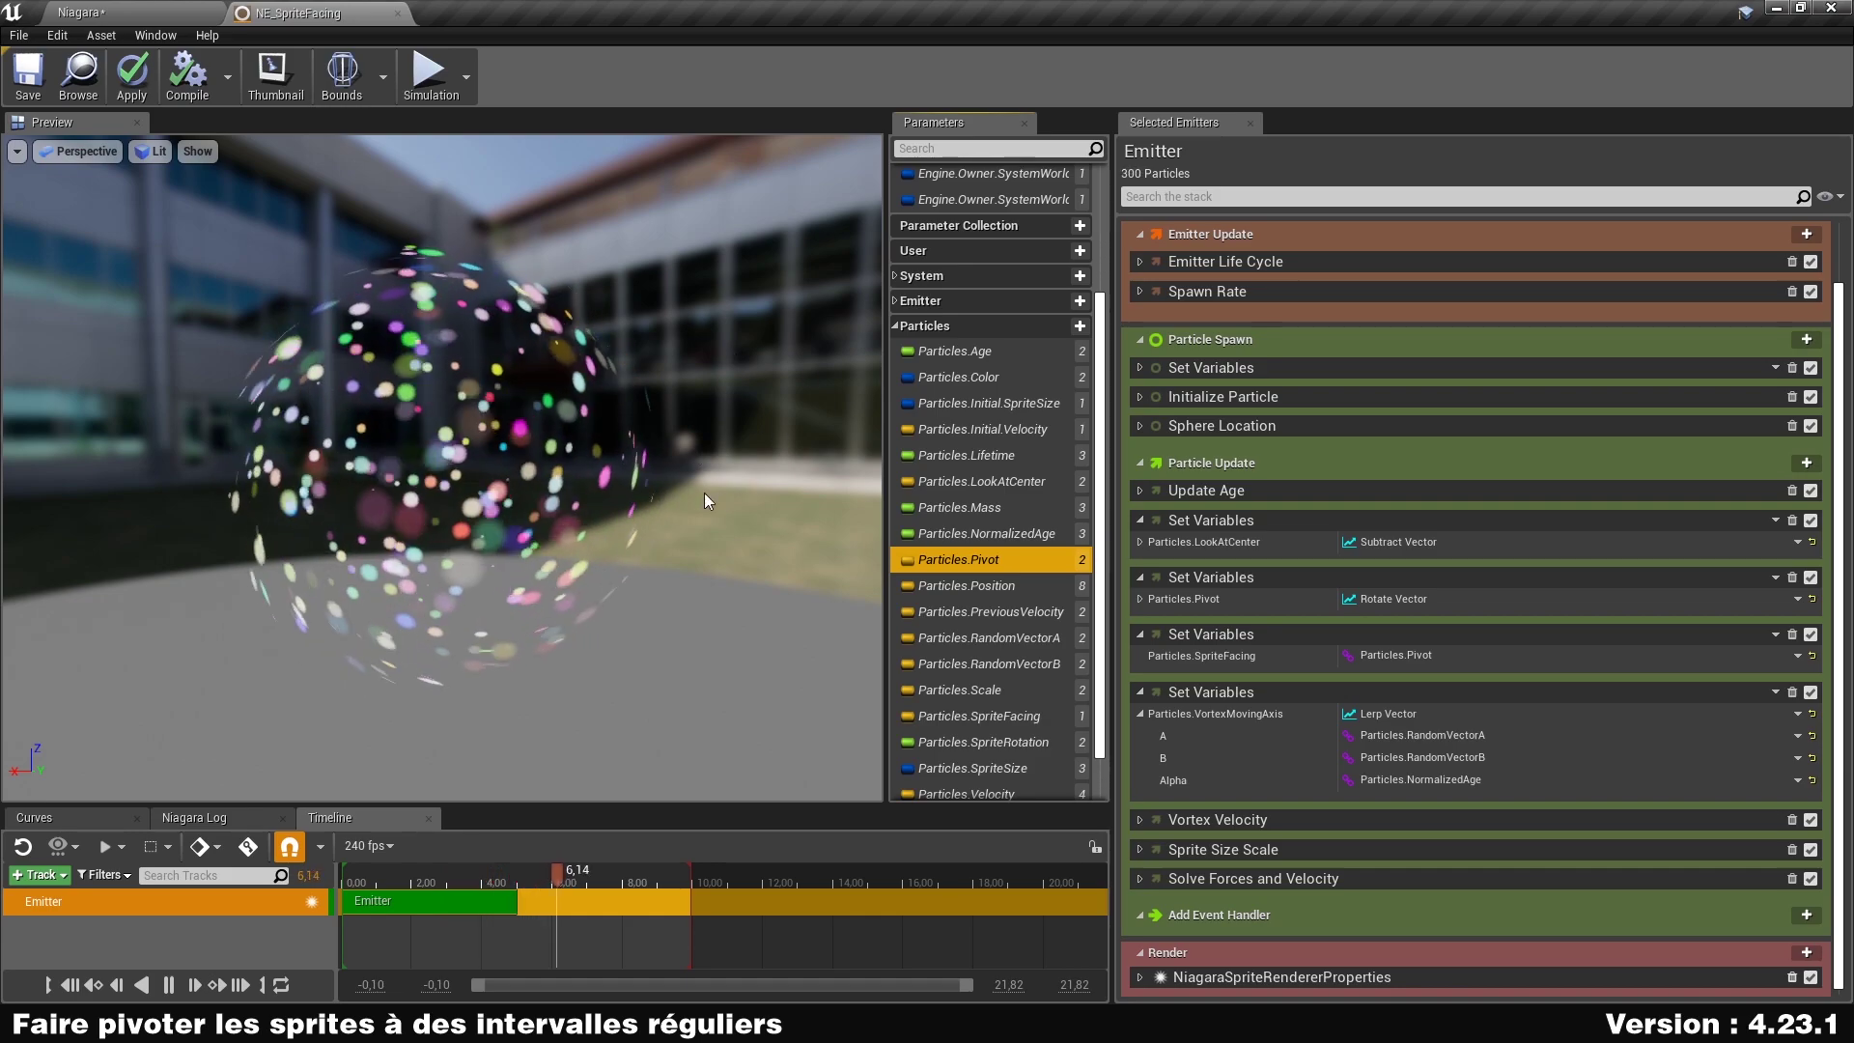
Drive Particles.SpriteFacing with Lerp Vector, using Particles.LookAtCenter as A and Particles.Pivot as B.
{"action": "left_click", "coordinate": [1798, 657]}
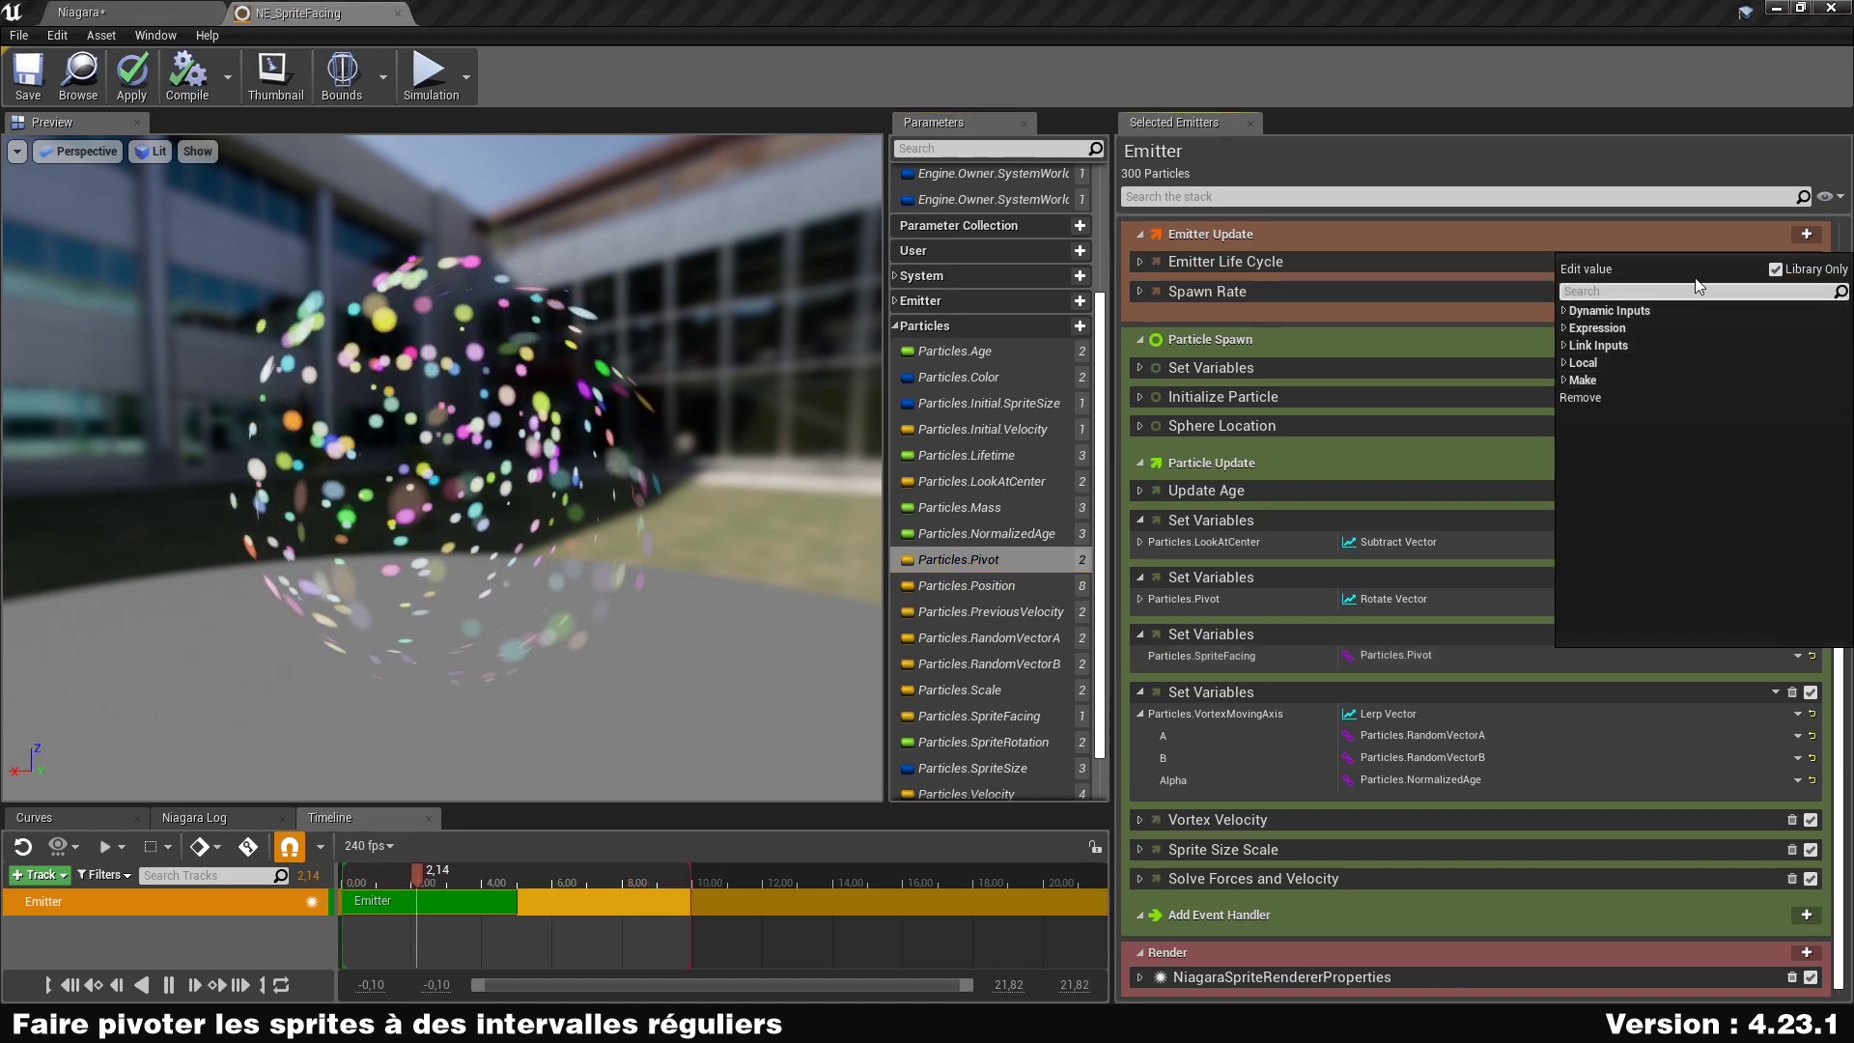
{"action": "type", "text": "lerp"}
{"action": "key", "text": "Return"}
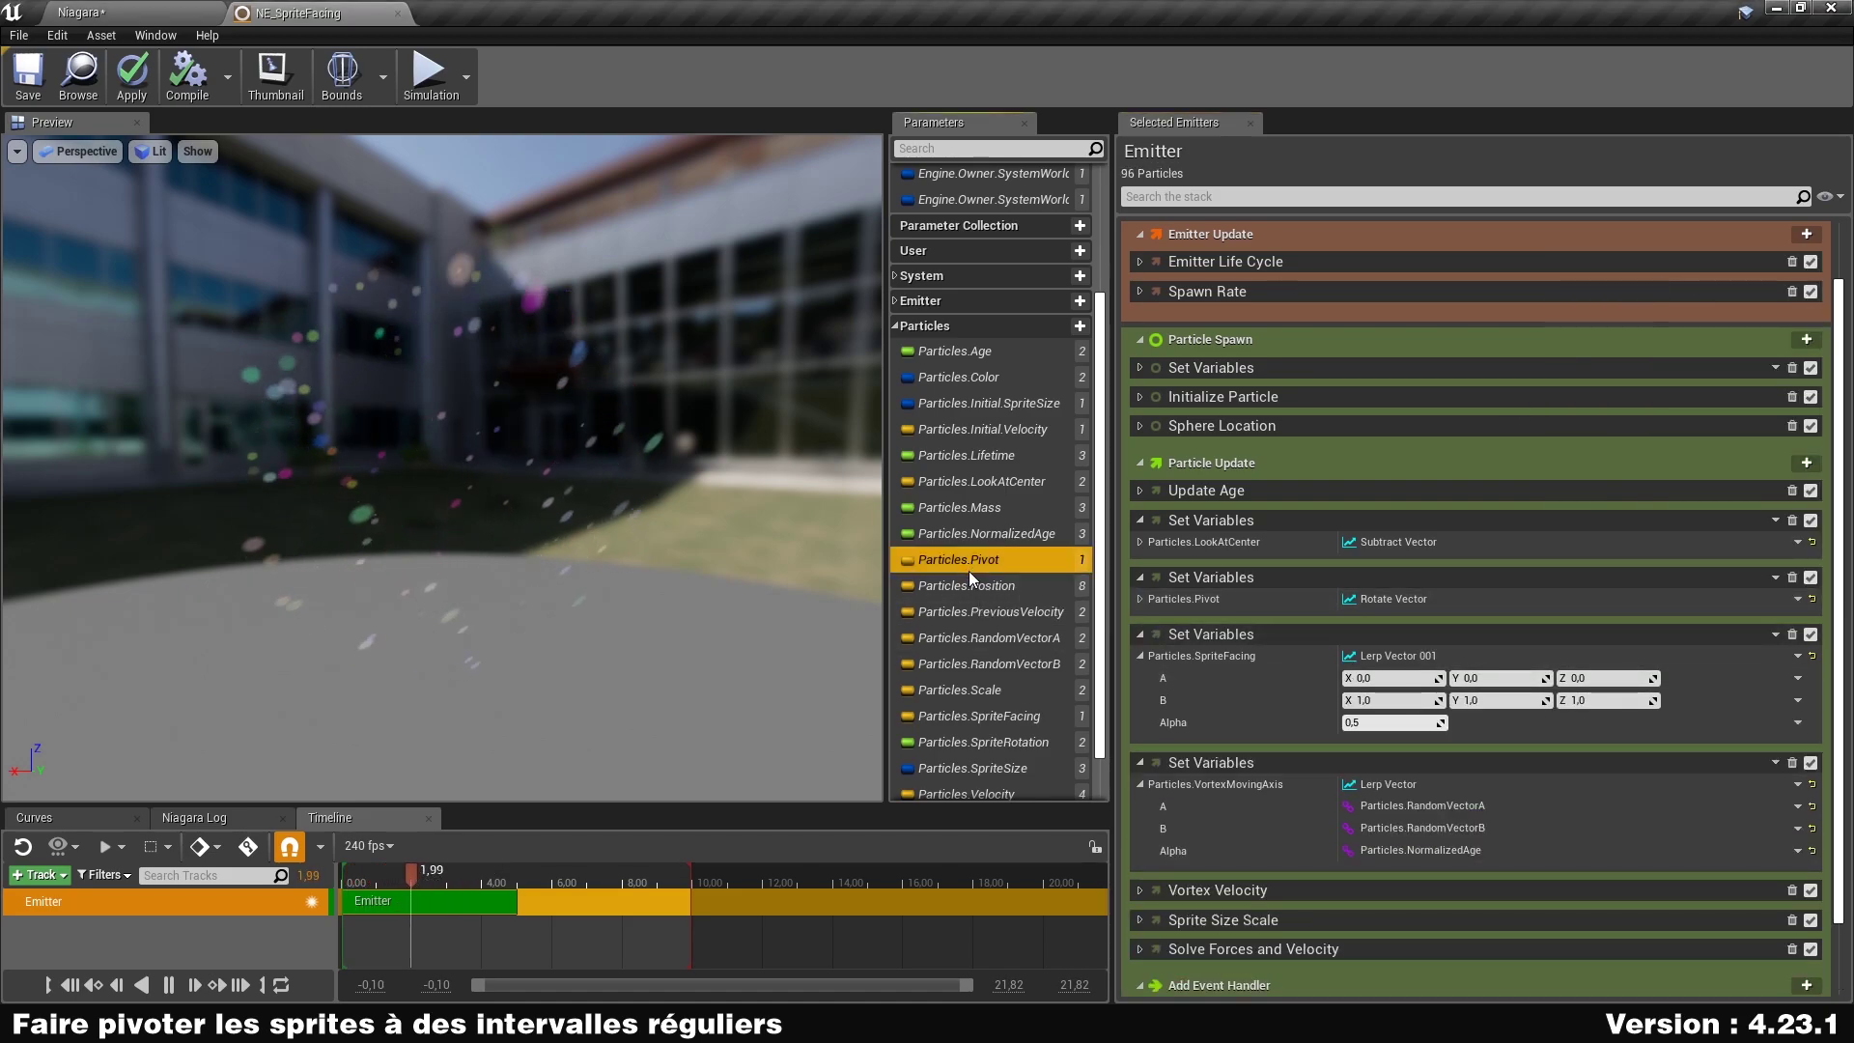
{"action": "left_click_drag", "start_coordinate": [961, 480], "coordinate": [1519, 674]}
{"action": "left_click_drag", "start_coordinate": [942, 558], "coordinate": [1529, 707]}
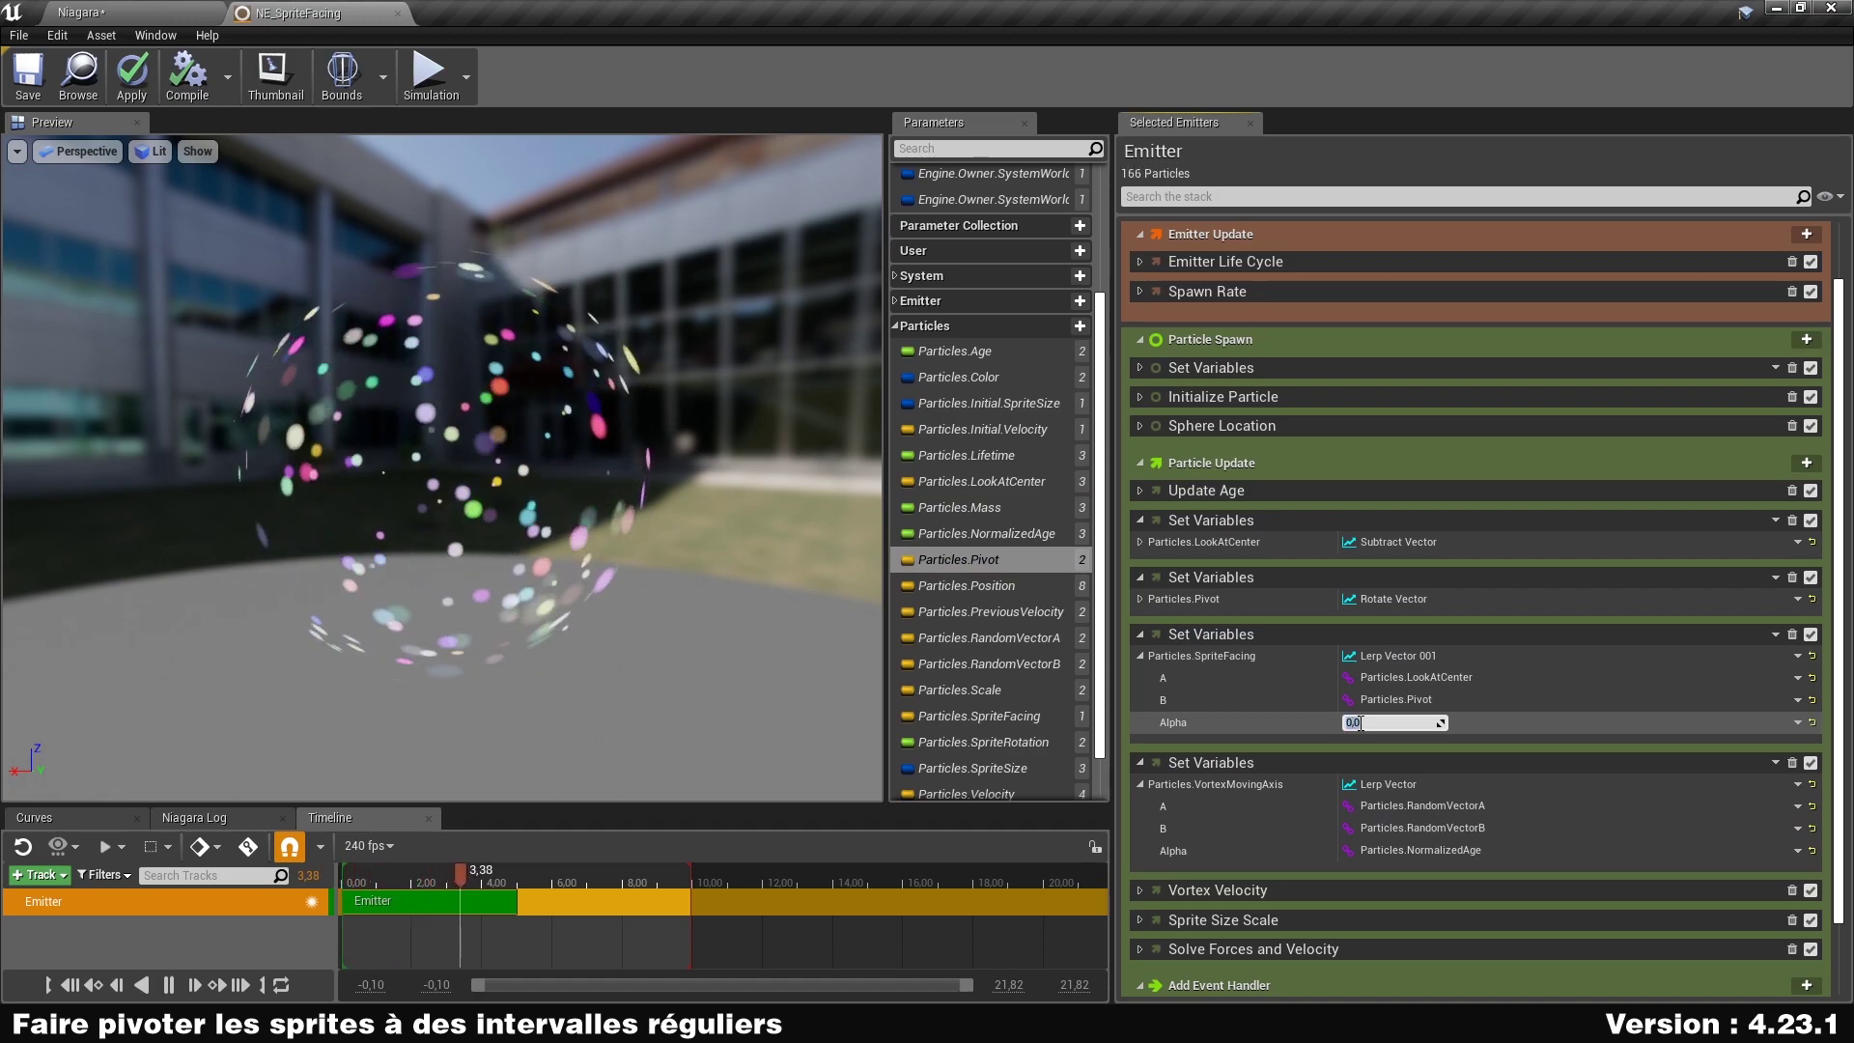
Test an Alpha of 1 on the SpriteFacing lerp and set it back to 0.
{"action": "key", "text": "Return"}
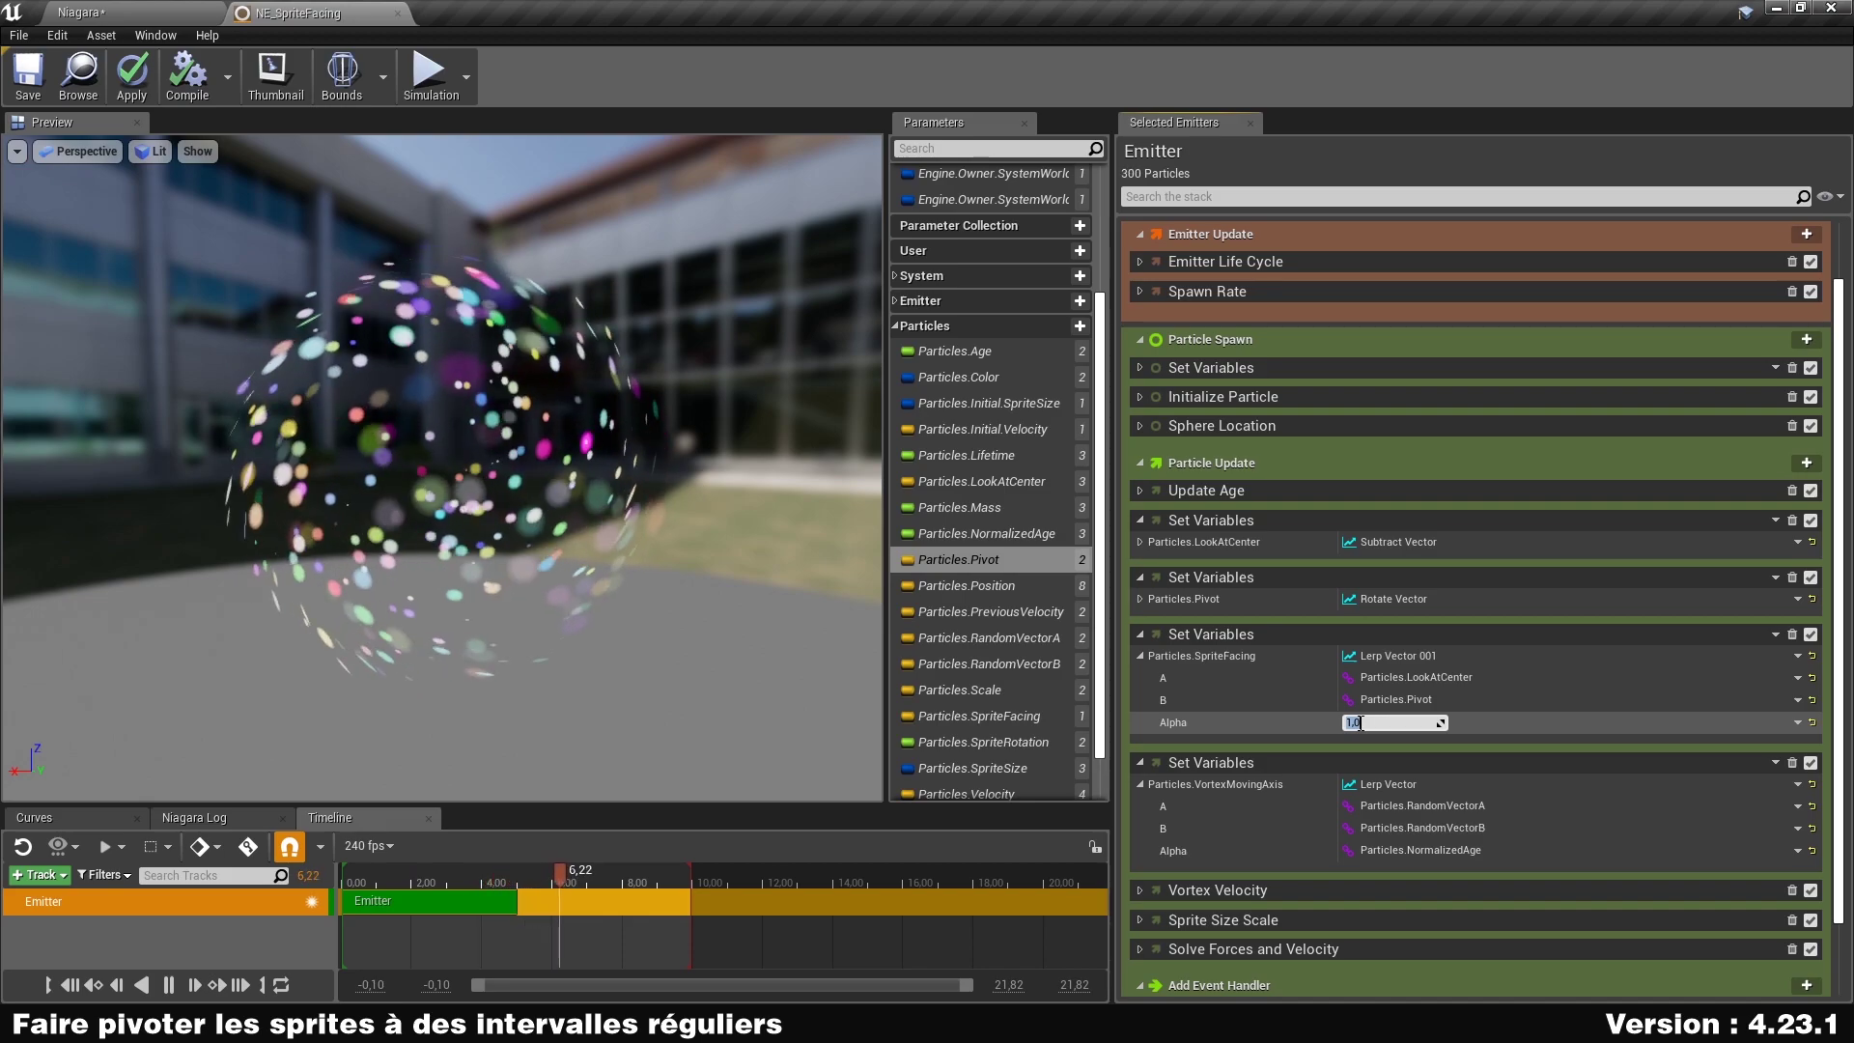
{"action": "type", "text": "0"}
{"action": "key", "text": "Return"}
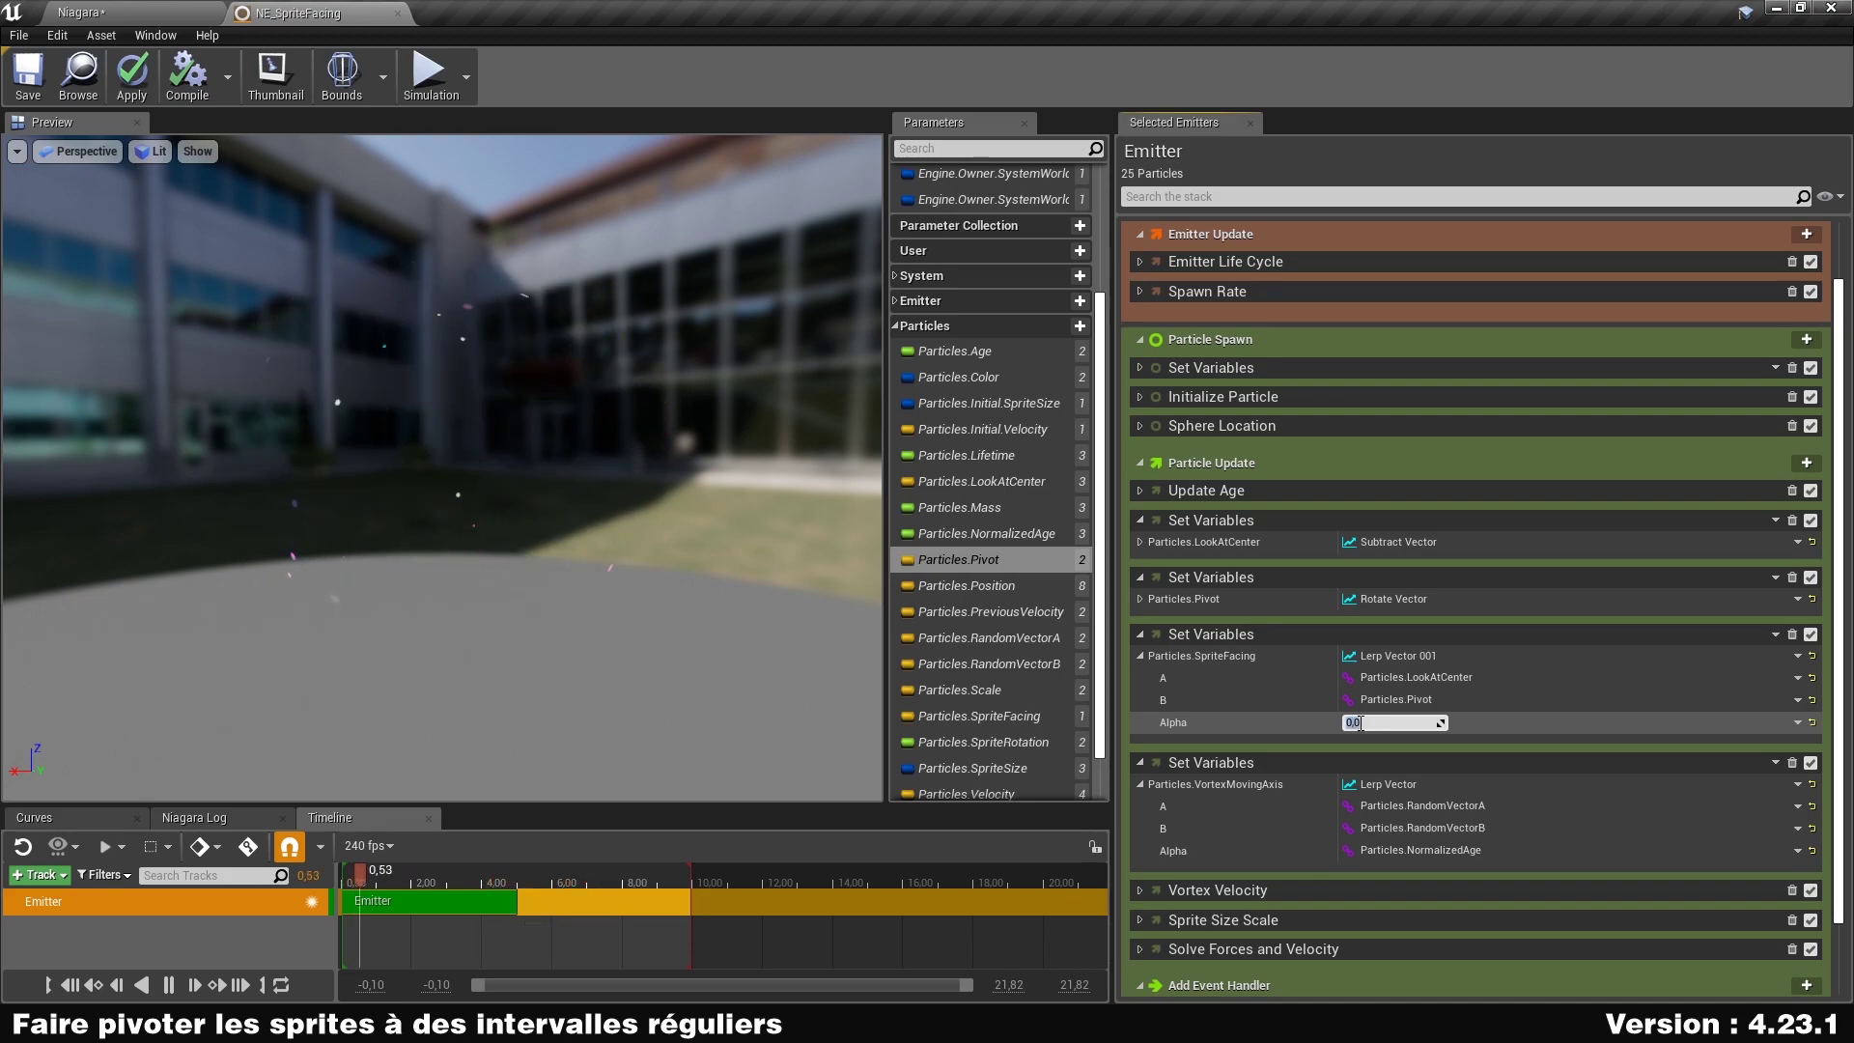
Create a float parameter named Emitter.SineWave in the Emitter namespace, with the Engine and Particles parameter groups collapsed.
{"action": "left_click", "coordinate": [898, 327]}
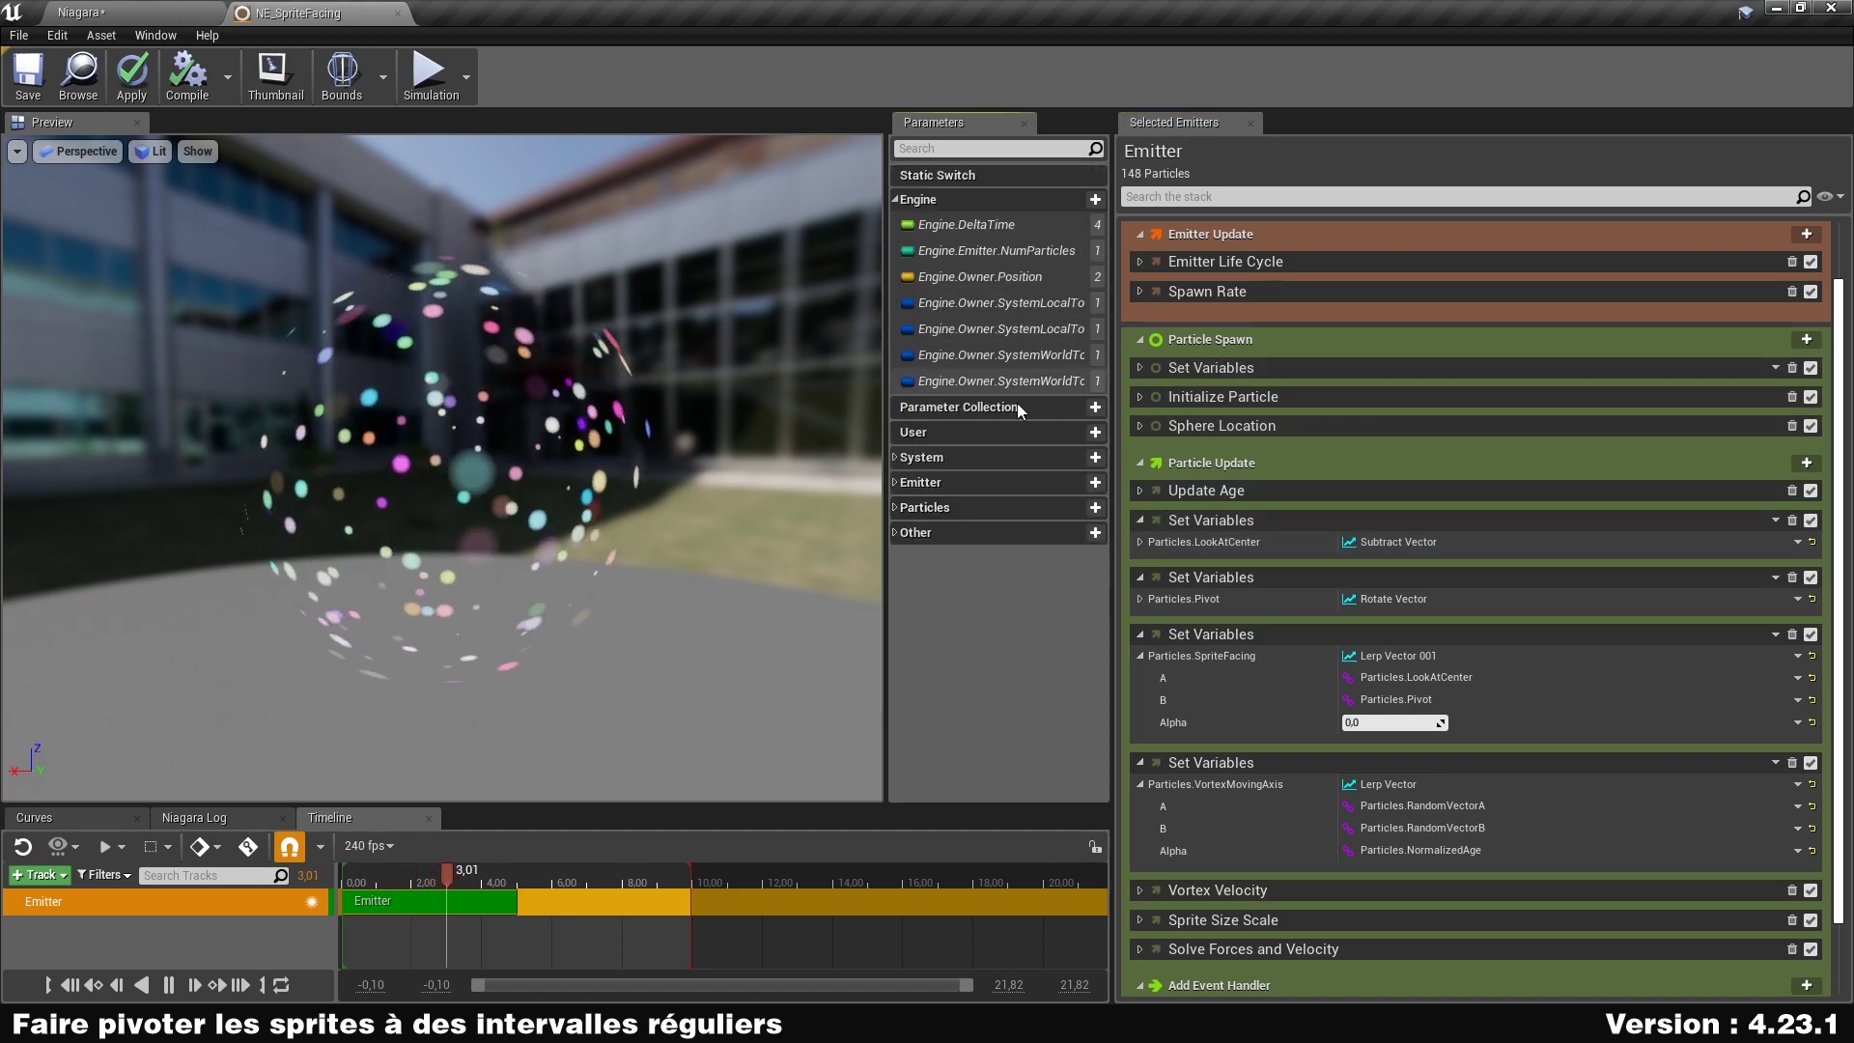
{"action": "left_click", "coordinate": [896, 200]}
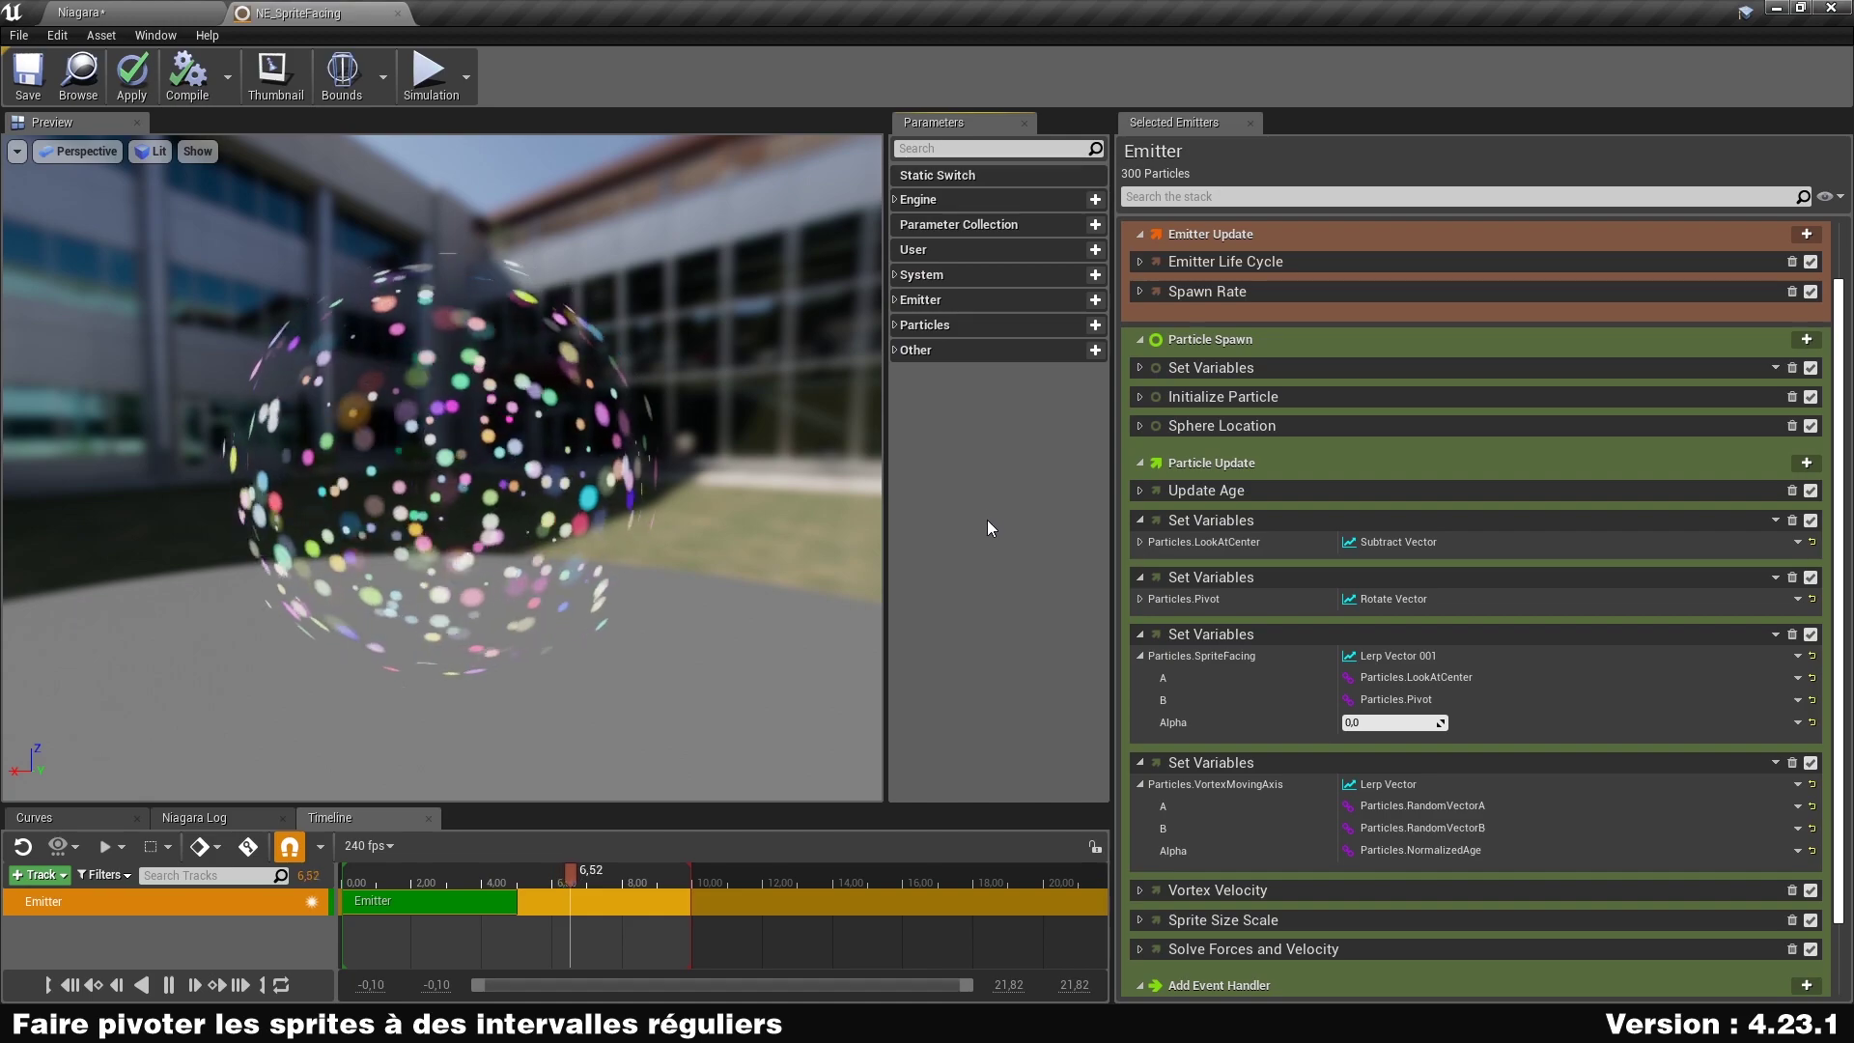
{"action": "left_click", "coordinate": [893, 300]}
{"action": "left_click", "coordinate": [1095, 300]}
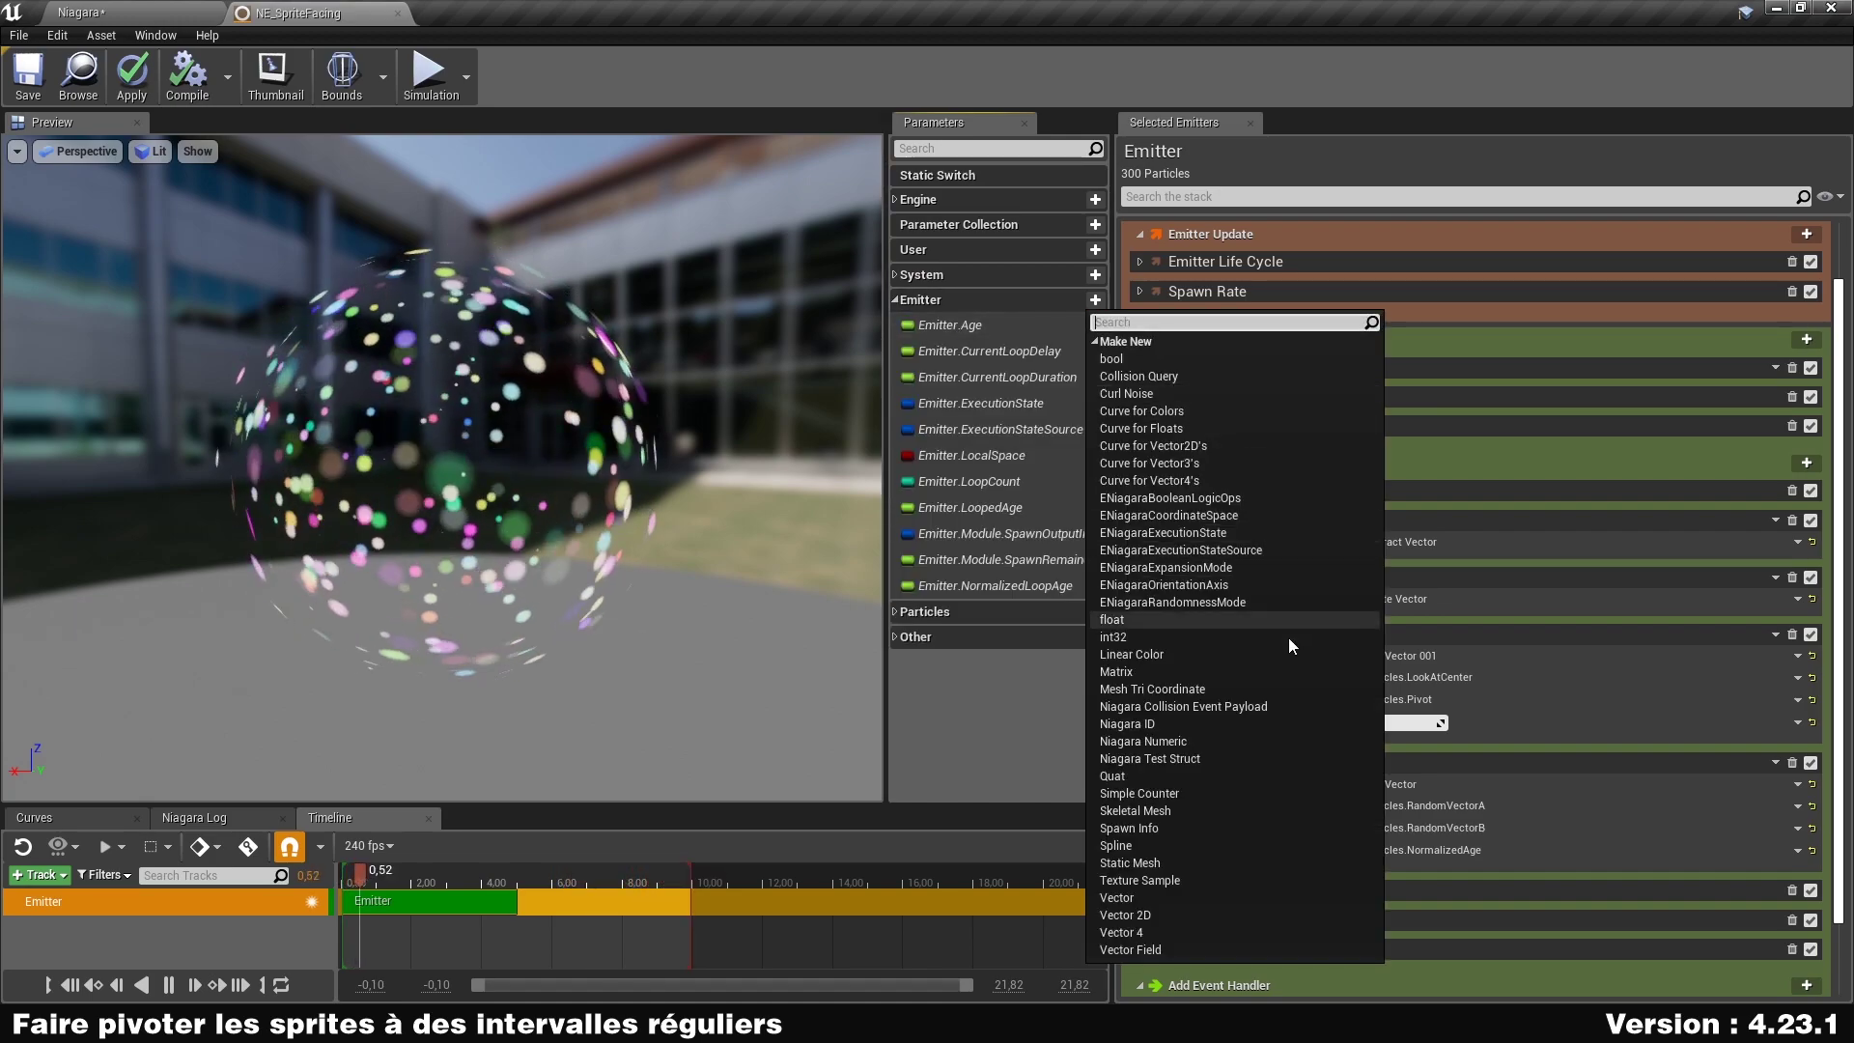
{"action": "left_click", "coordinate": [1211, 616]}
{"action": "left_click_drag", "start_coordinate": [973, 586], "coordinate": [1070, 588]}
{"action": "type", "text": "Si"}
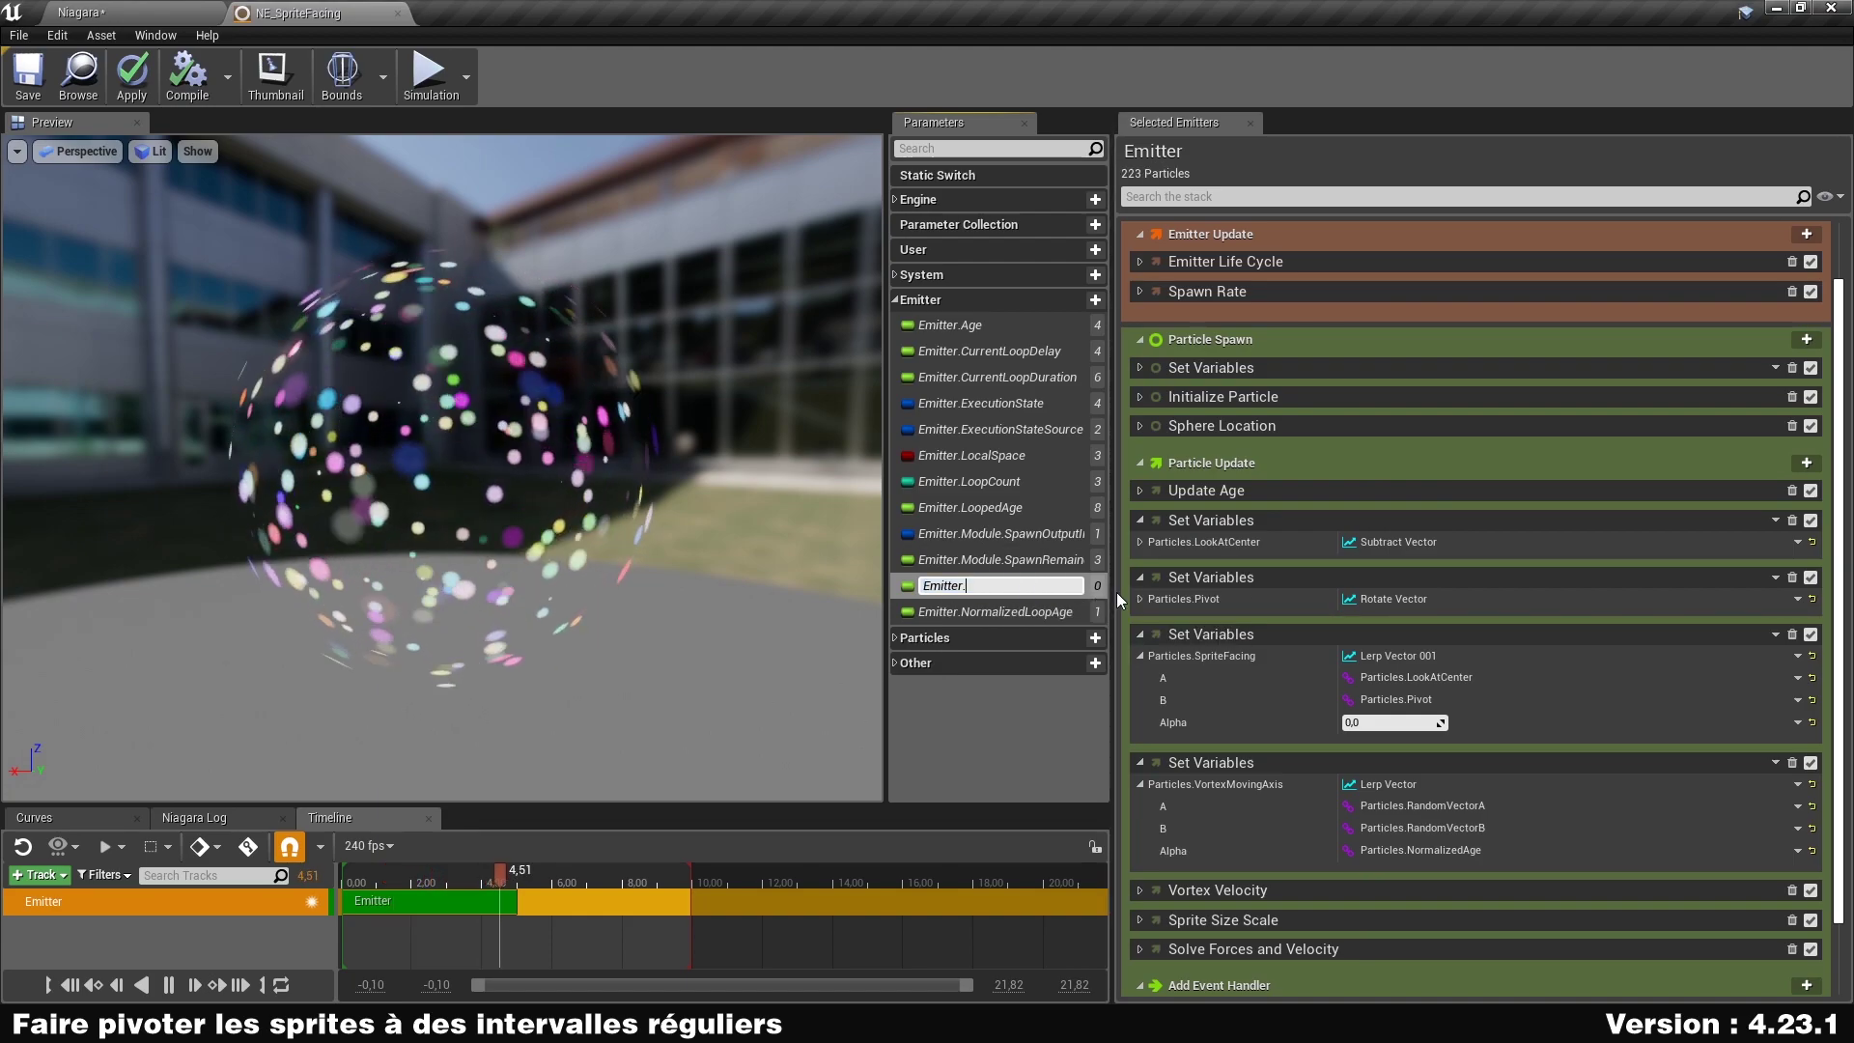
{"action": "type", "text": "neWave"}
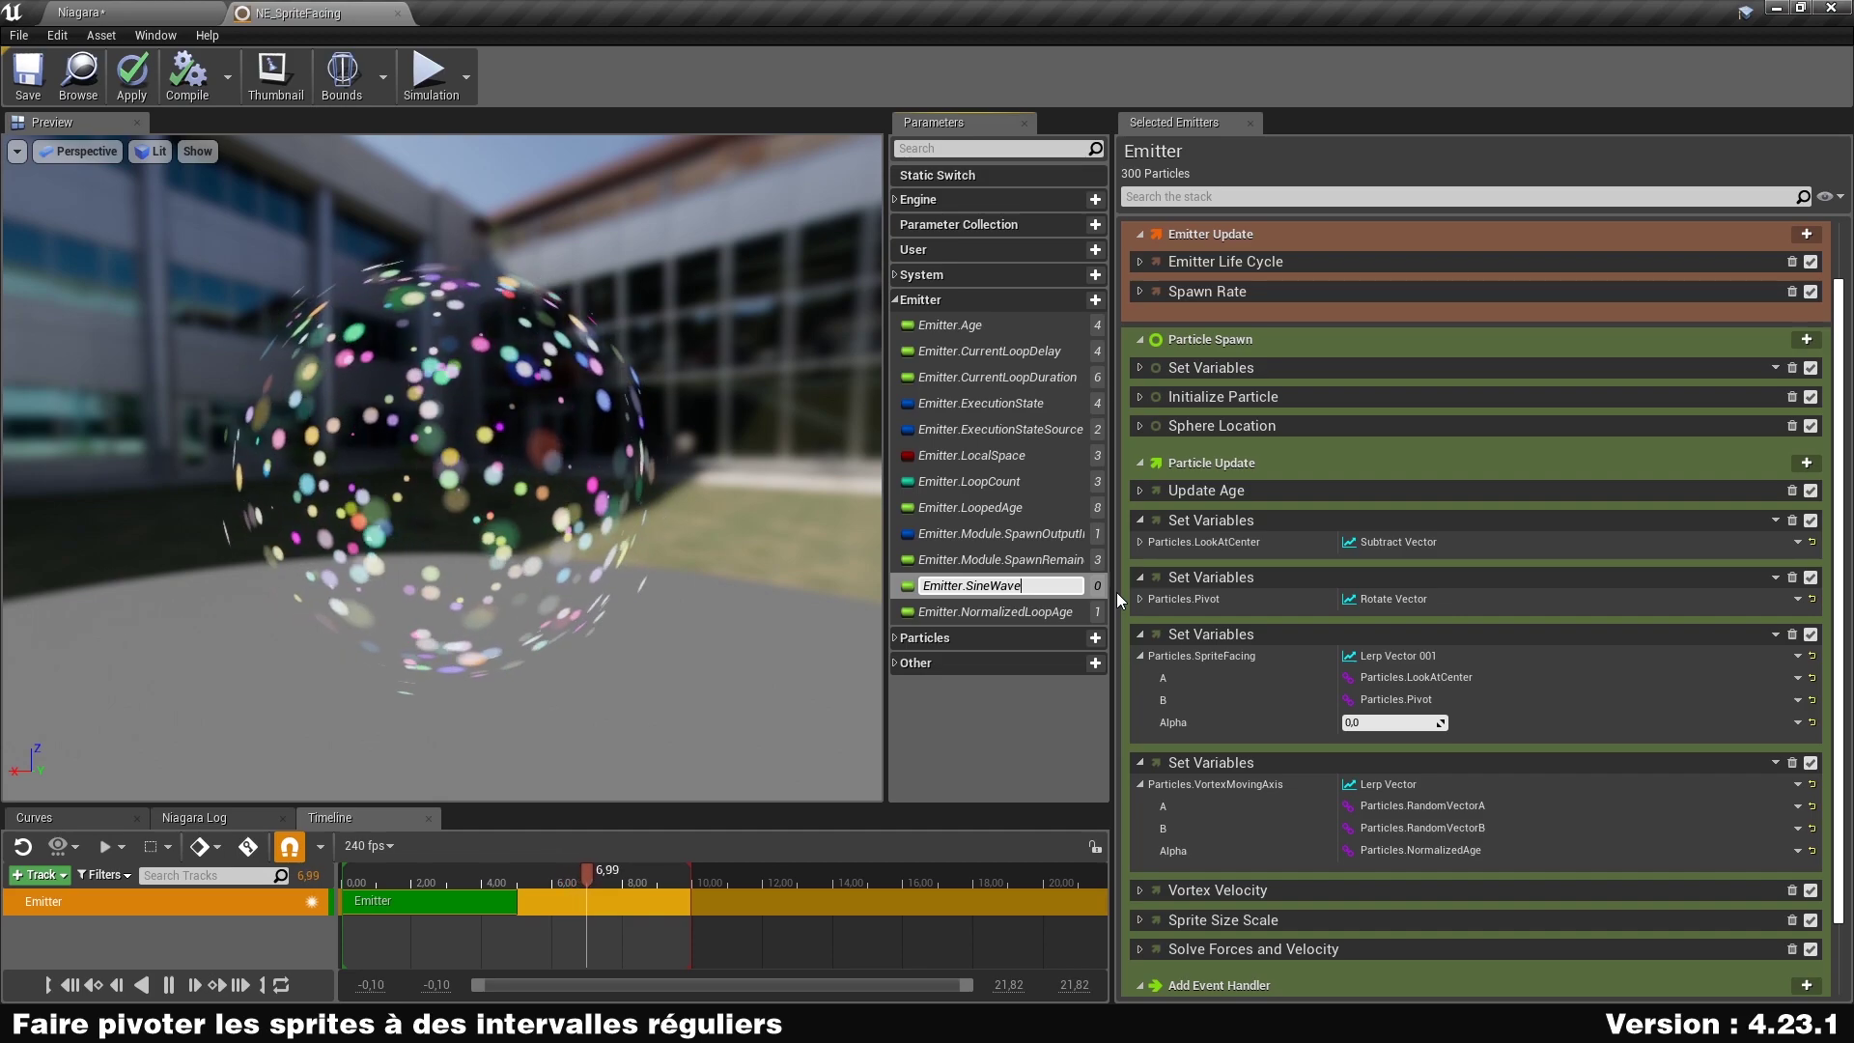
{"action": "key", "text": "Return"}
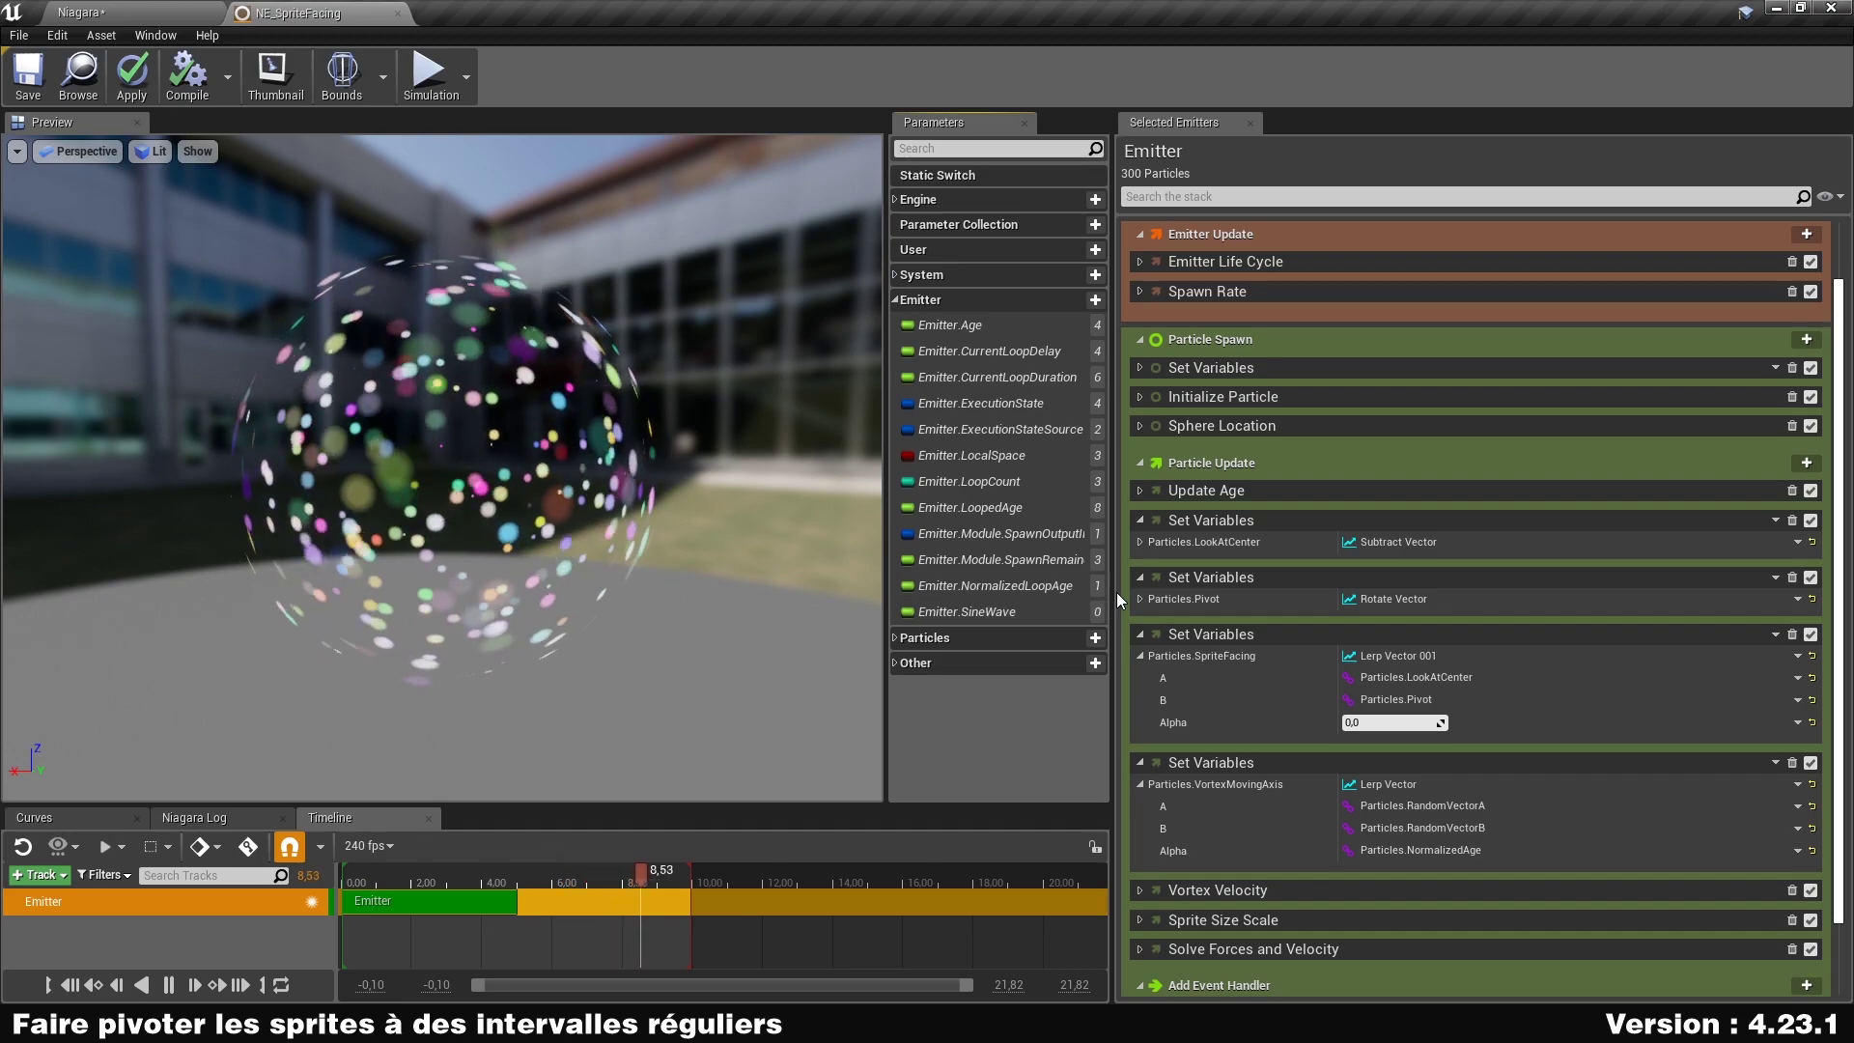
Add Emitter.SineWave to Emitter Update and drive it with the Clamp Float dynamic input.
{"action": "left_click", "coordinate": [954, 614]}
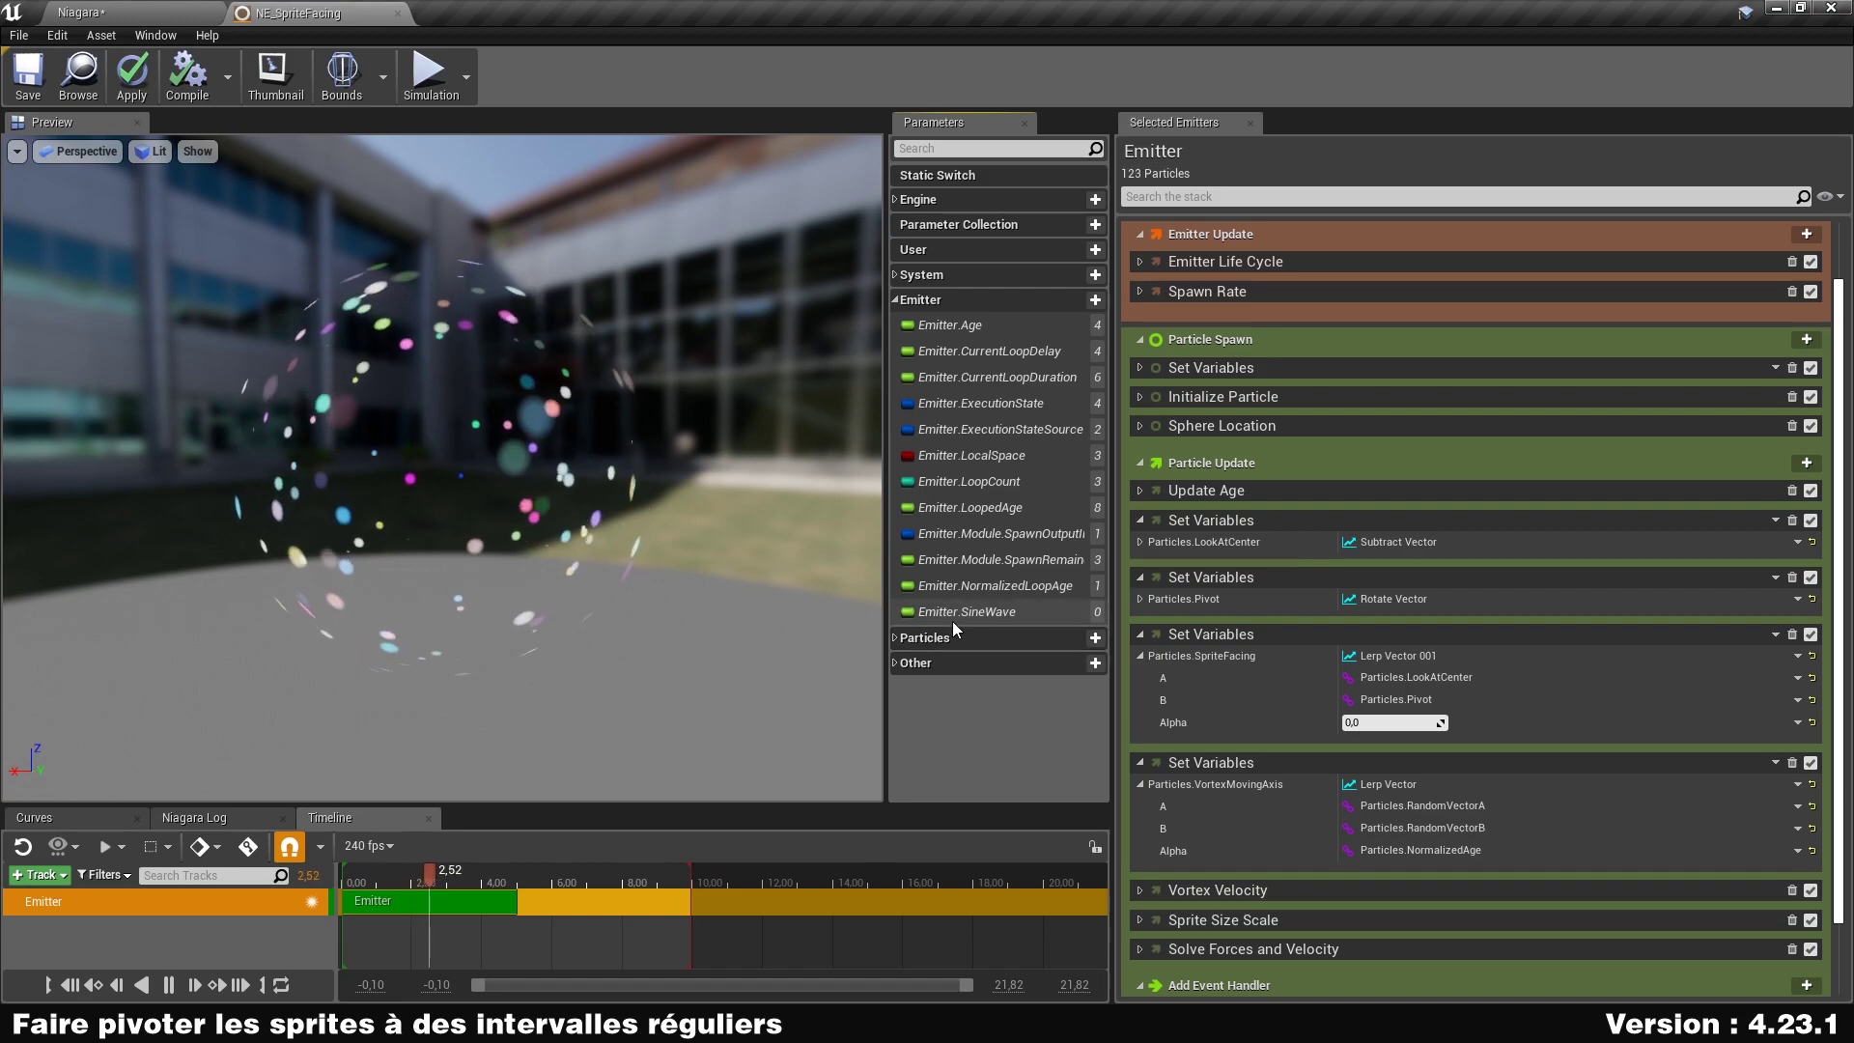
{"action": "left_click_drag", "start_coordinate": [958, 614], "coordinate": [1215, 304]}
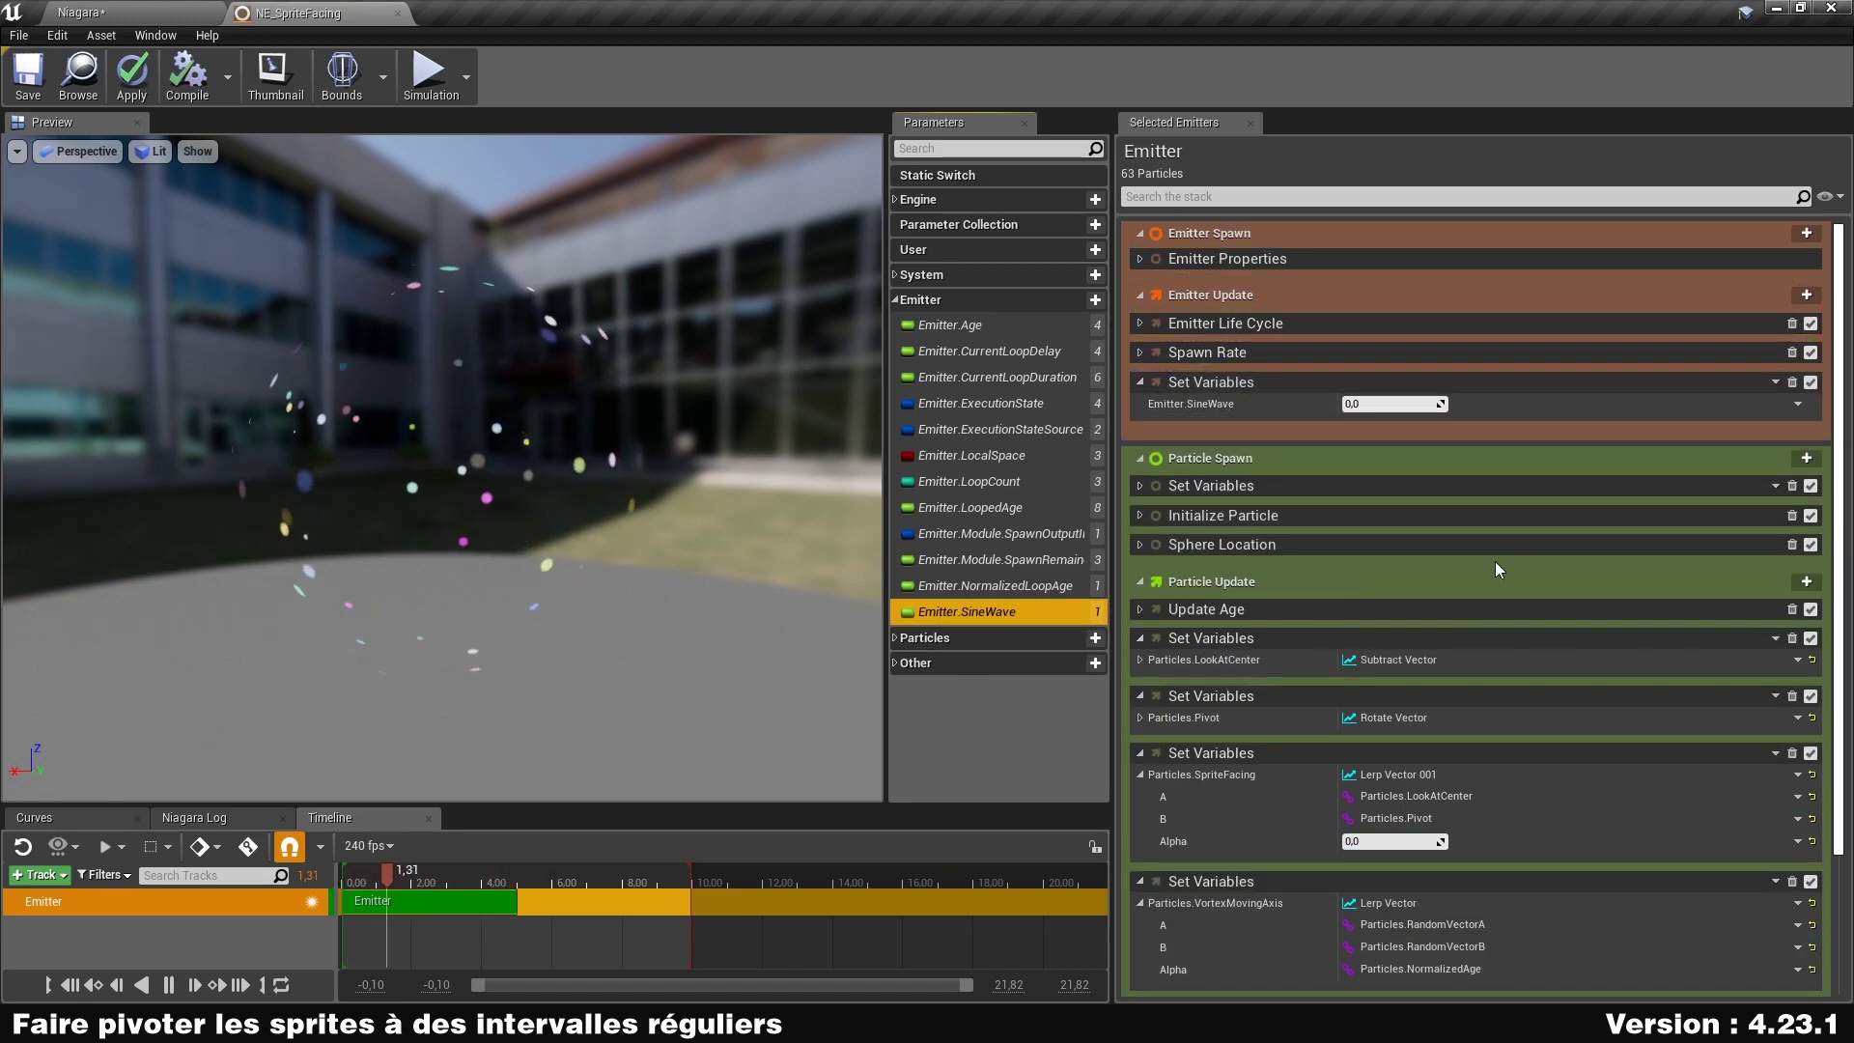
{"action": "left_click", "coordinate": [1798, 406]}
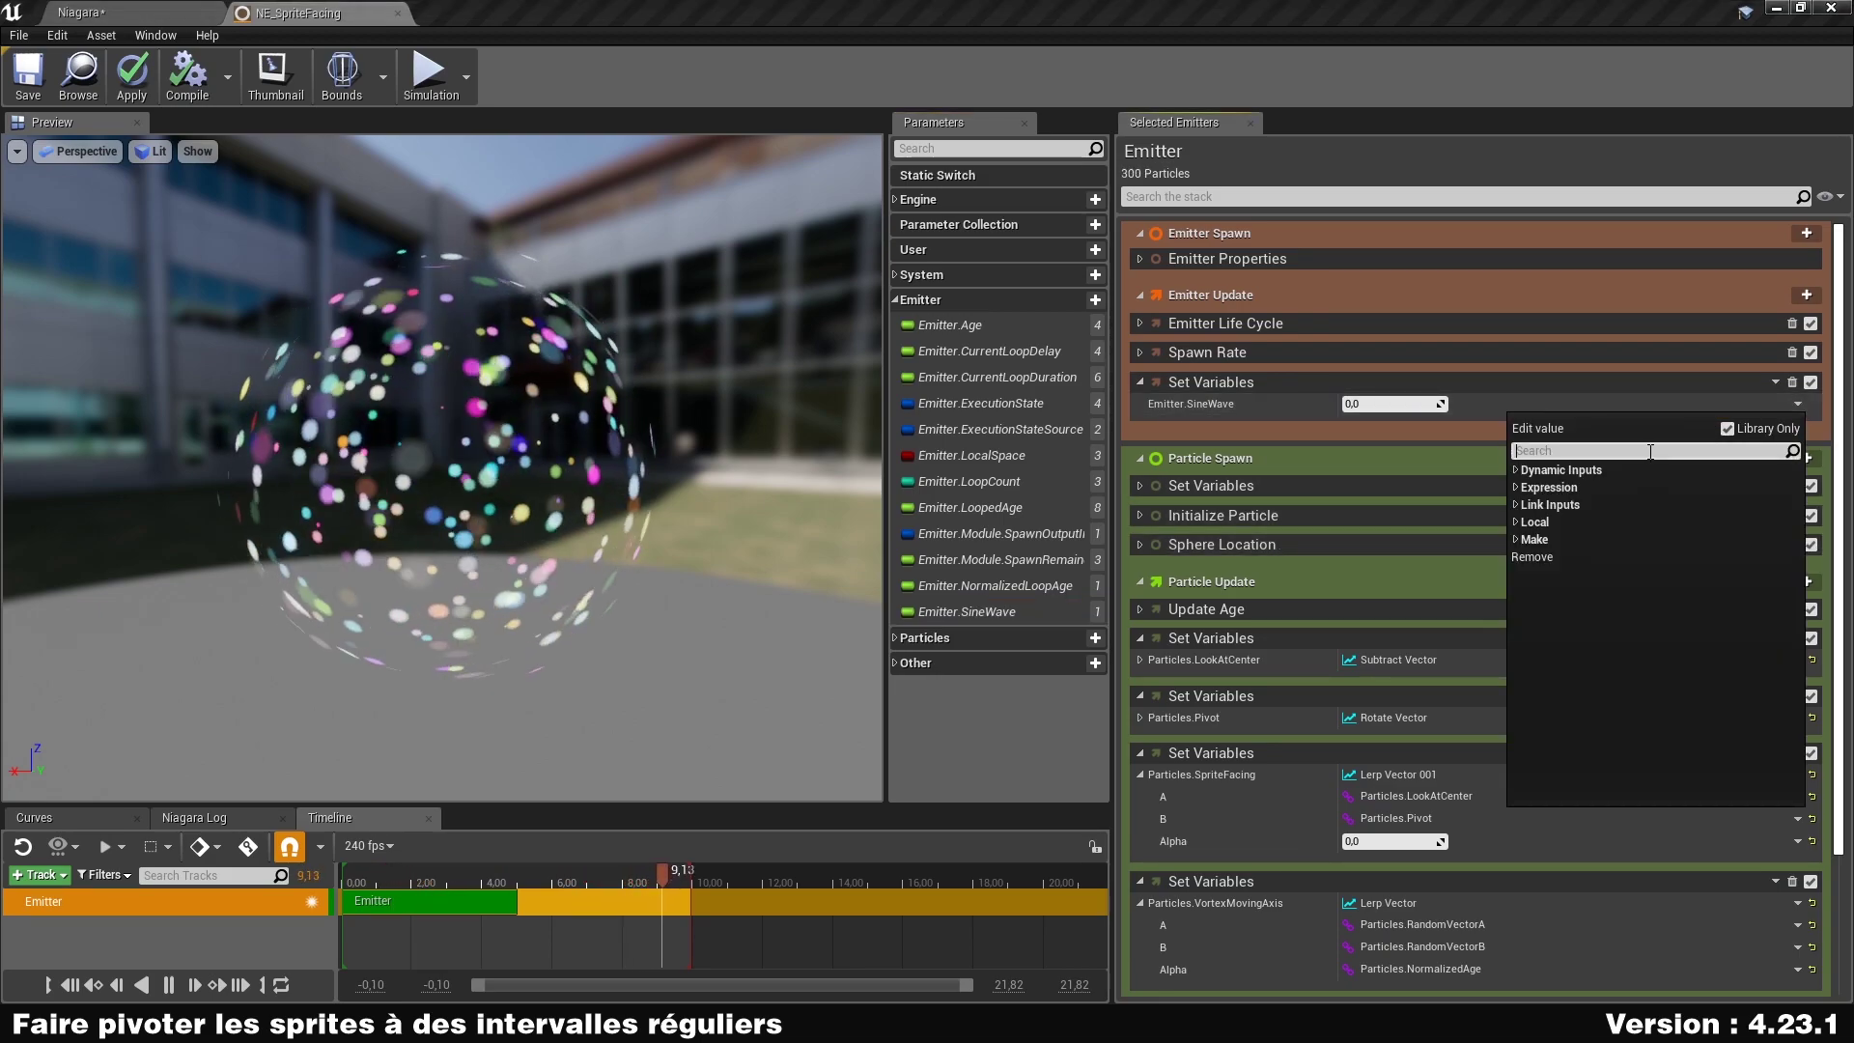
{"action": "type", "text": "clamp"}
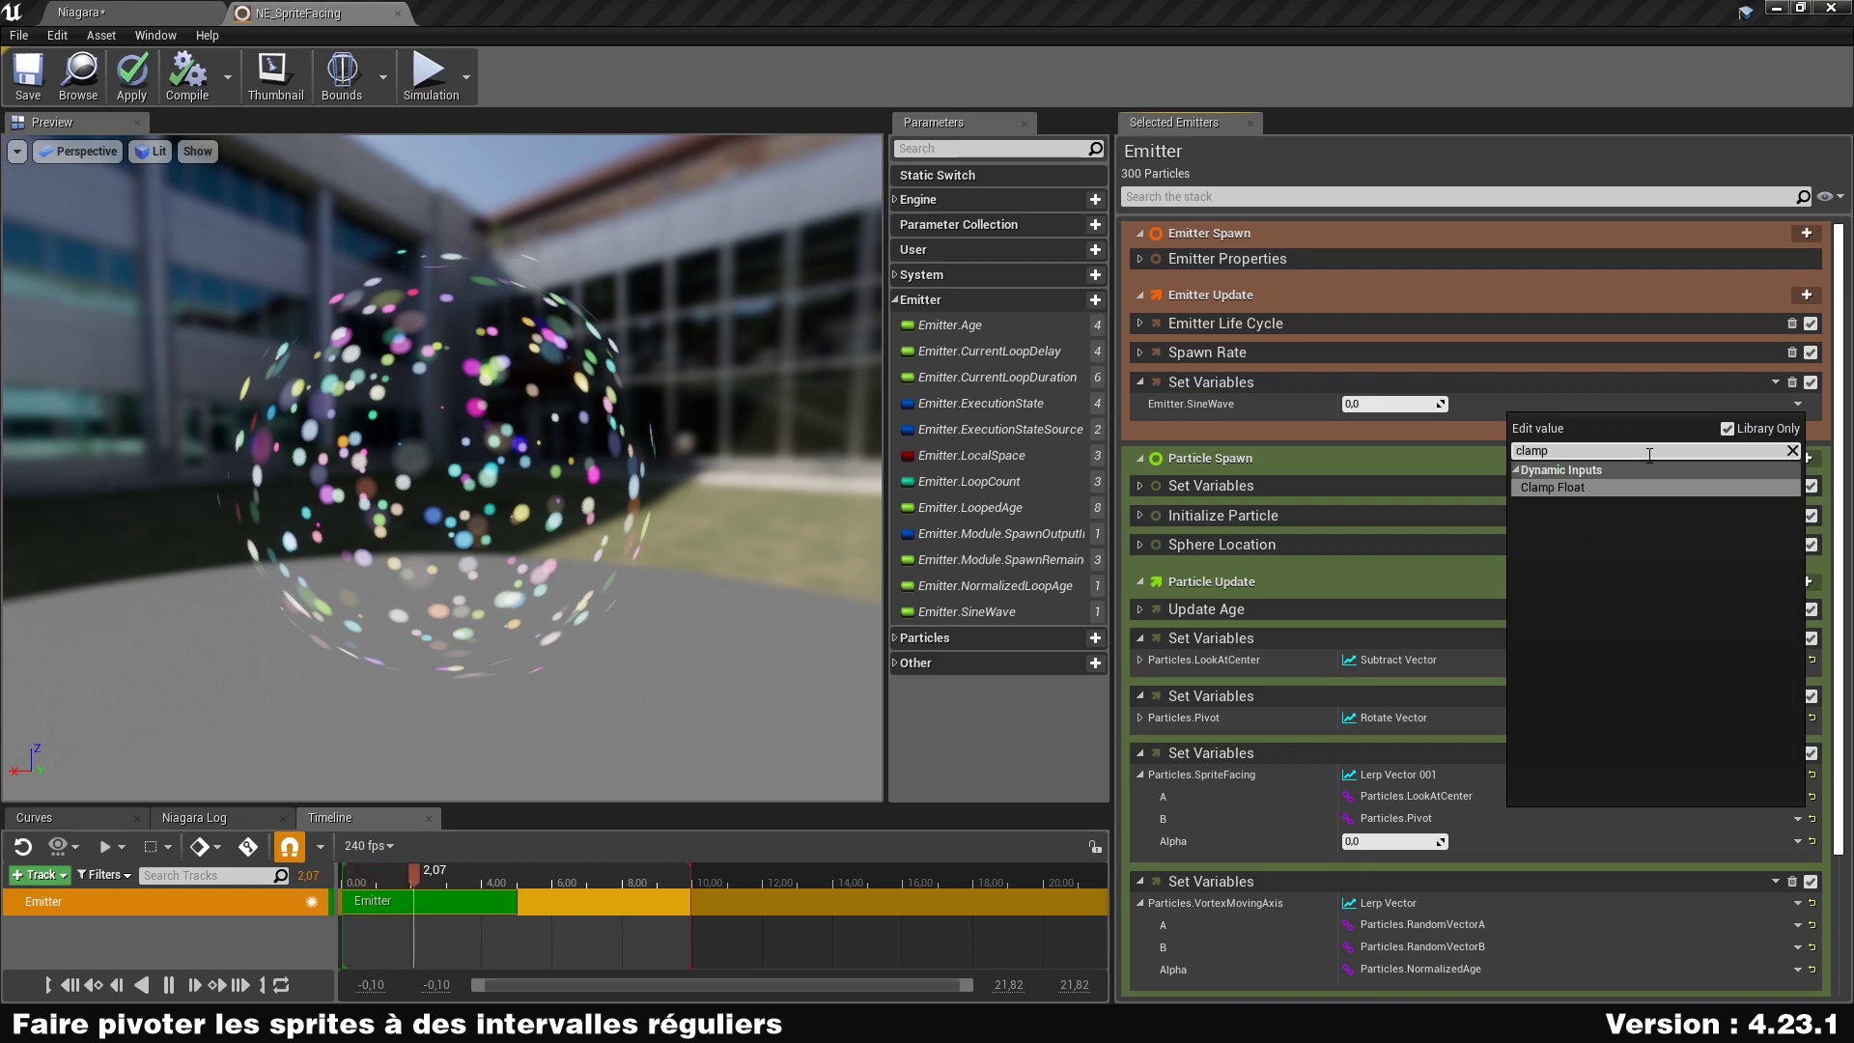
{"action": "key", "text": "Return"}
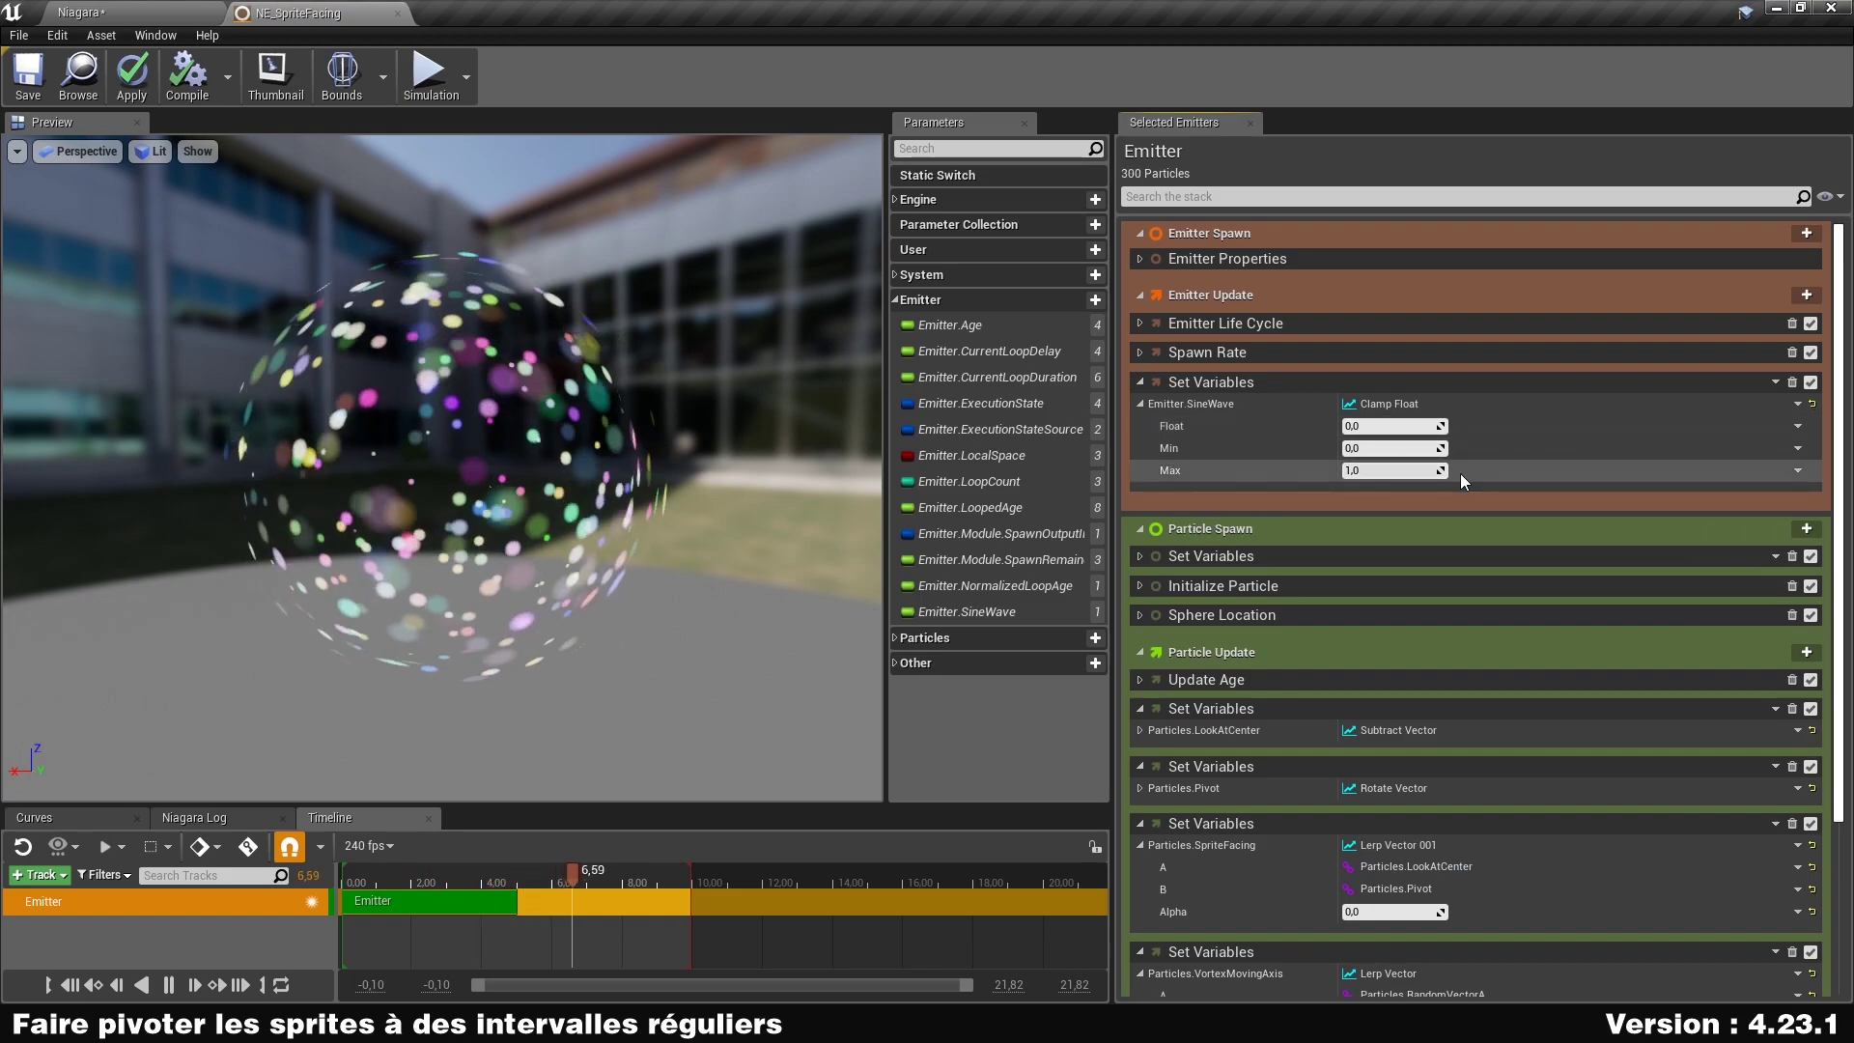
Drive the Float input of SineWave's Clamp Float with the Sine dynamic input.
{"action": "left_click", "coordinate": [1798, 425]}
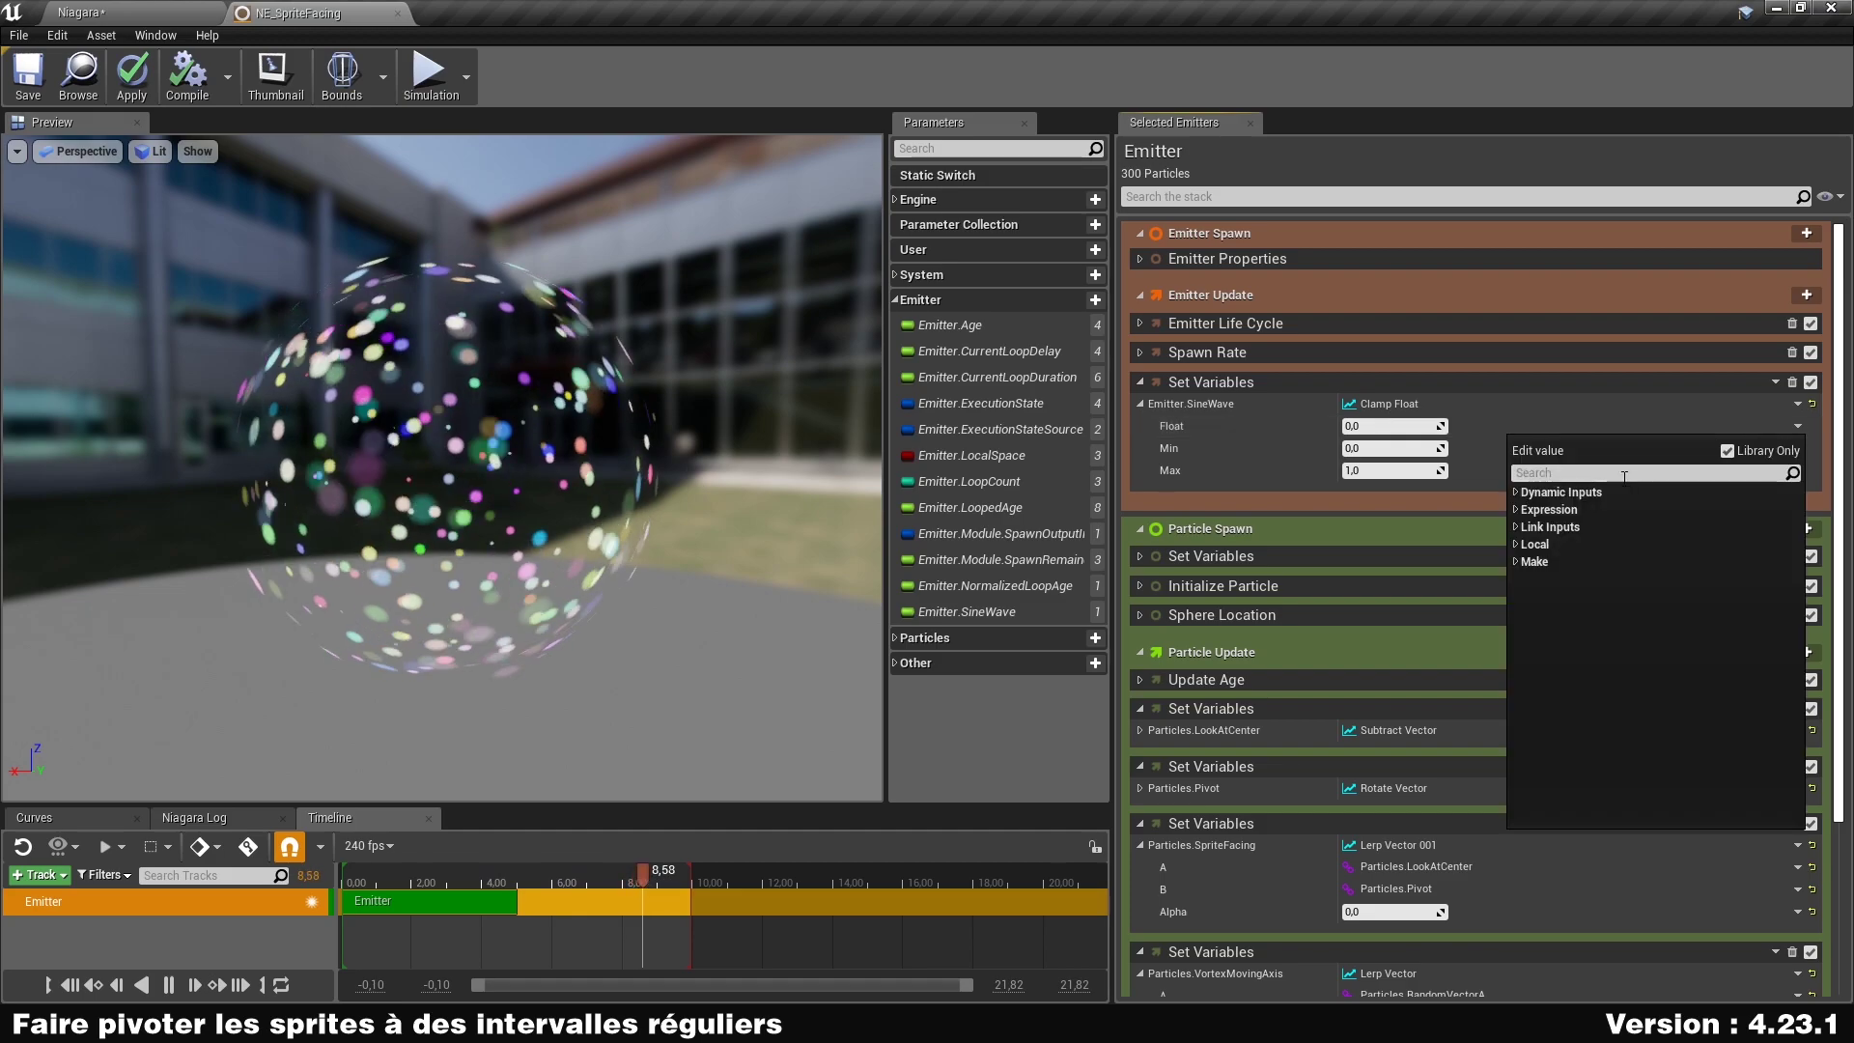
{"action": "type", "text": "sine"}
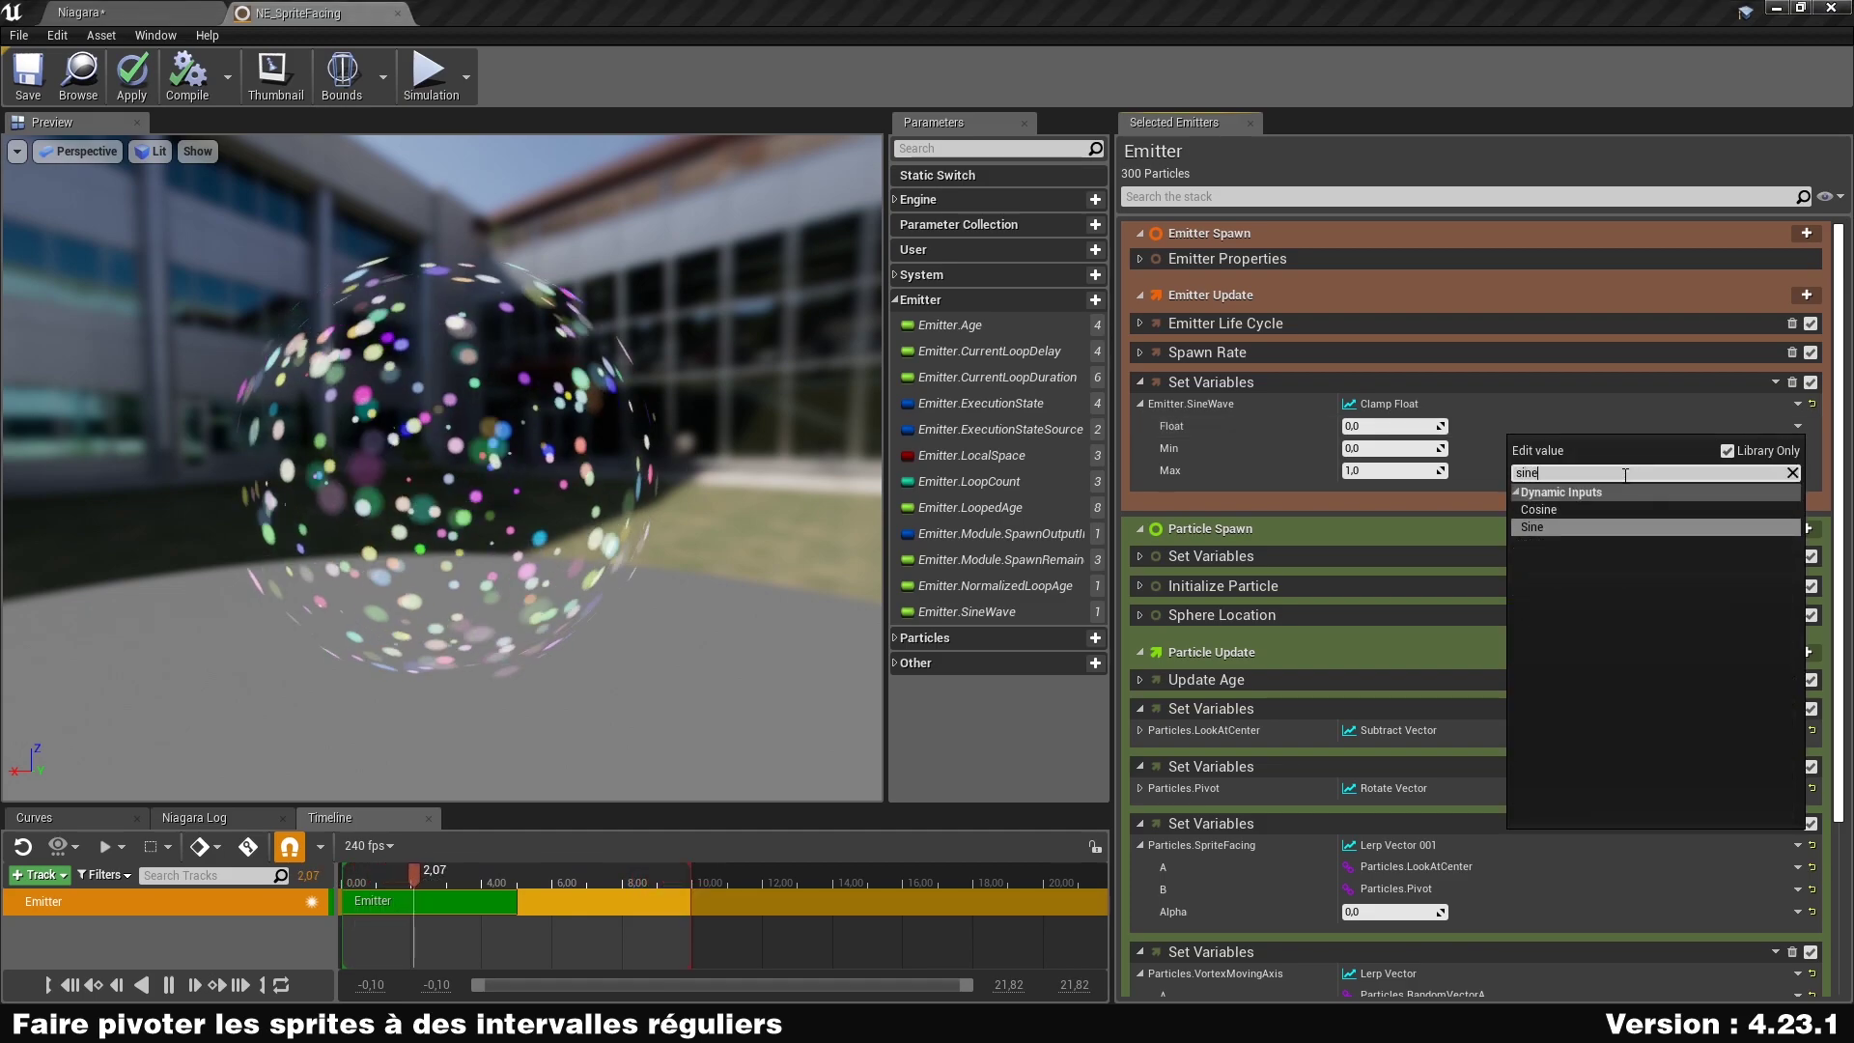
{"action": "key", "text": "Return"}
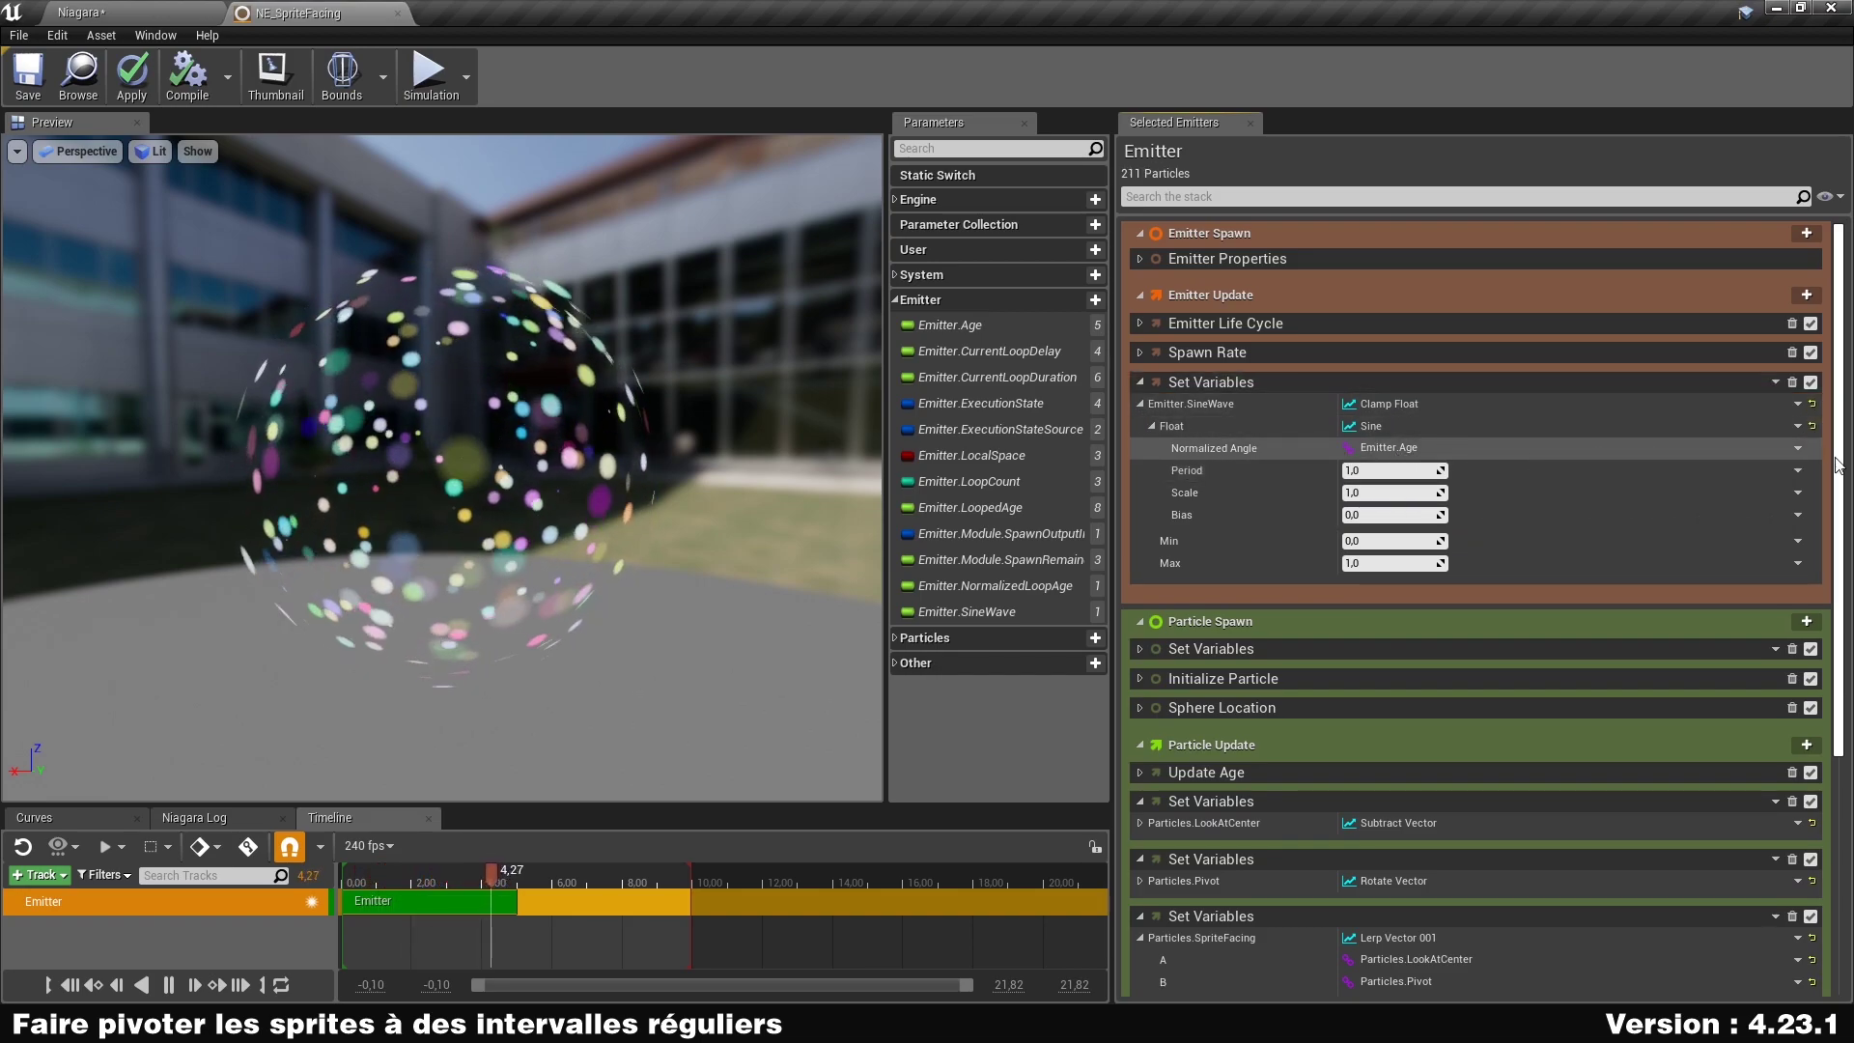
Set the Sine's Normalized Angle to Multiply Float with Emitter.Age as A and 0.2 as B, and collapse the Sine inputs.
{"action": "left_click", "coordinate": [1798, 449]}
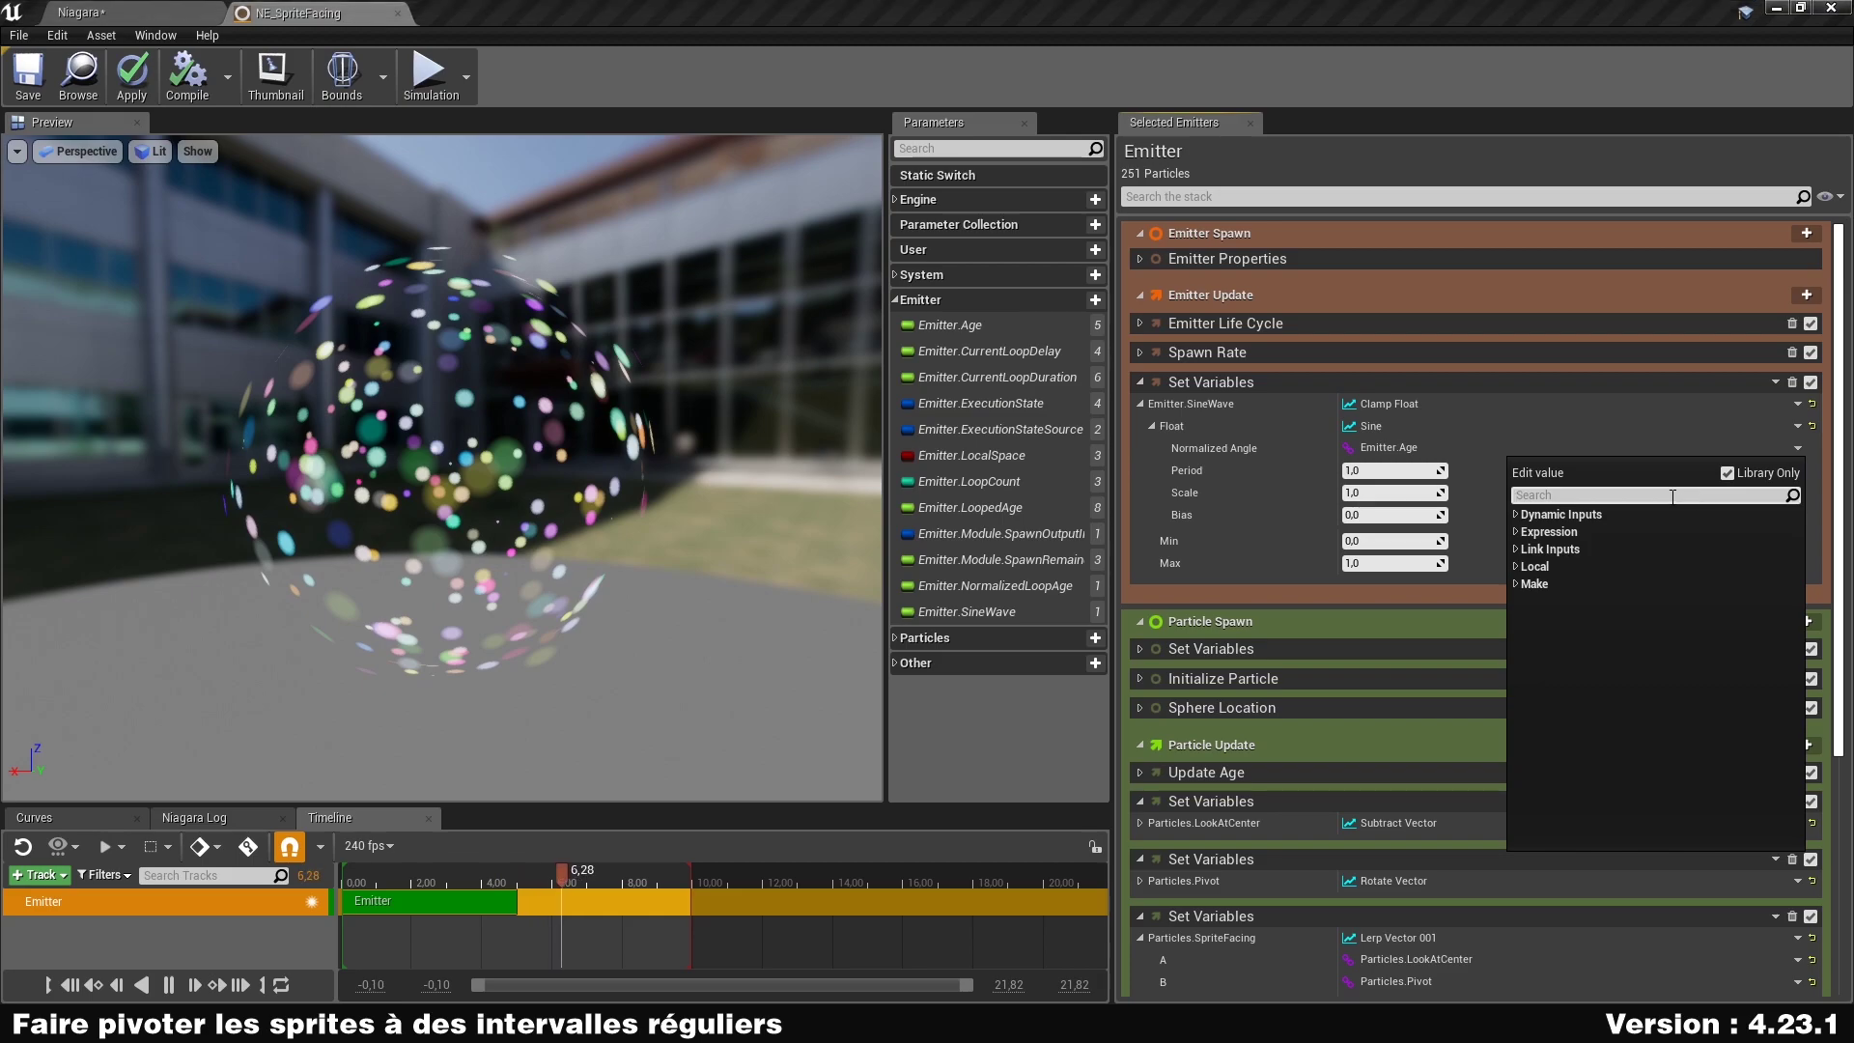
{"action": "type", "text": "multipl"}
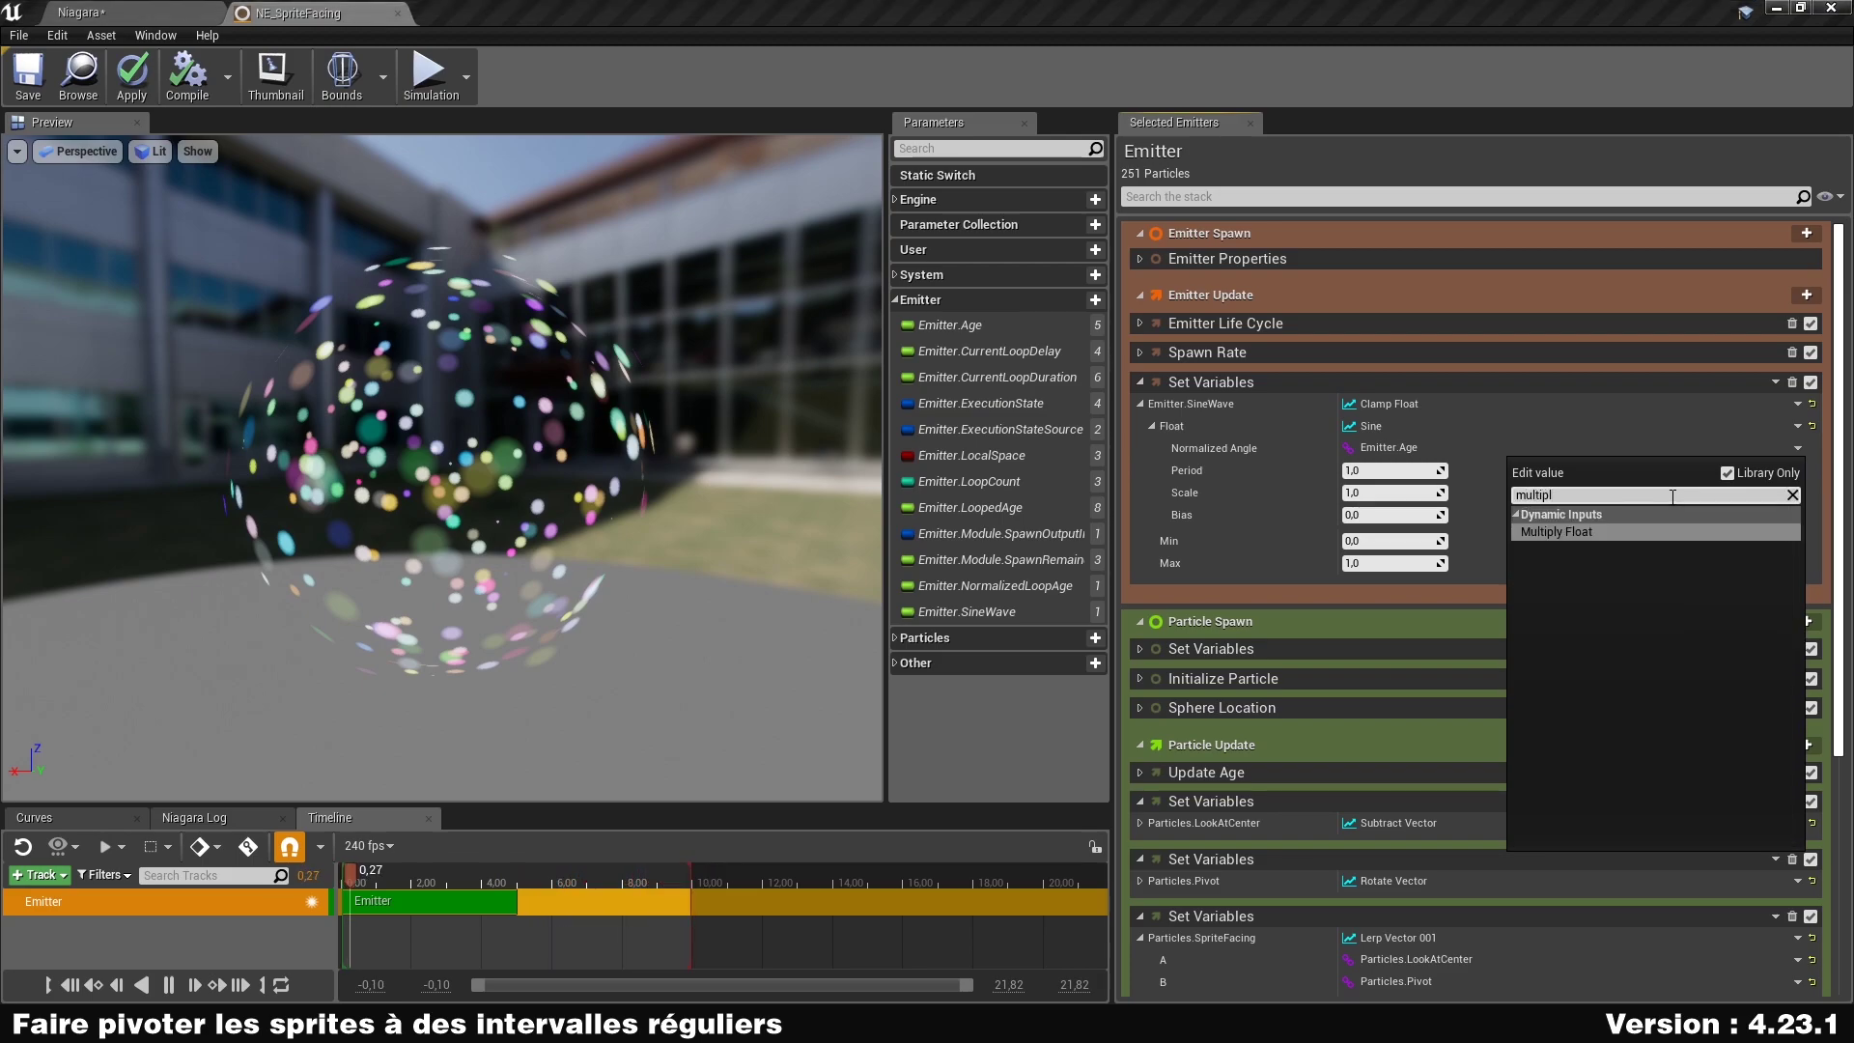
{"action": "key", "text": "Return"}
{"action": "left_click_drag", "start_coordinate": [948, 329], "coordinate": [1437, 471]}
{"action": "left_click", "coordinate": [1410, 494]}
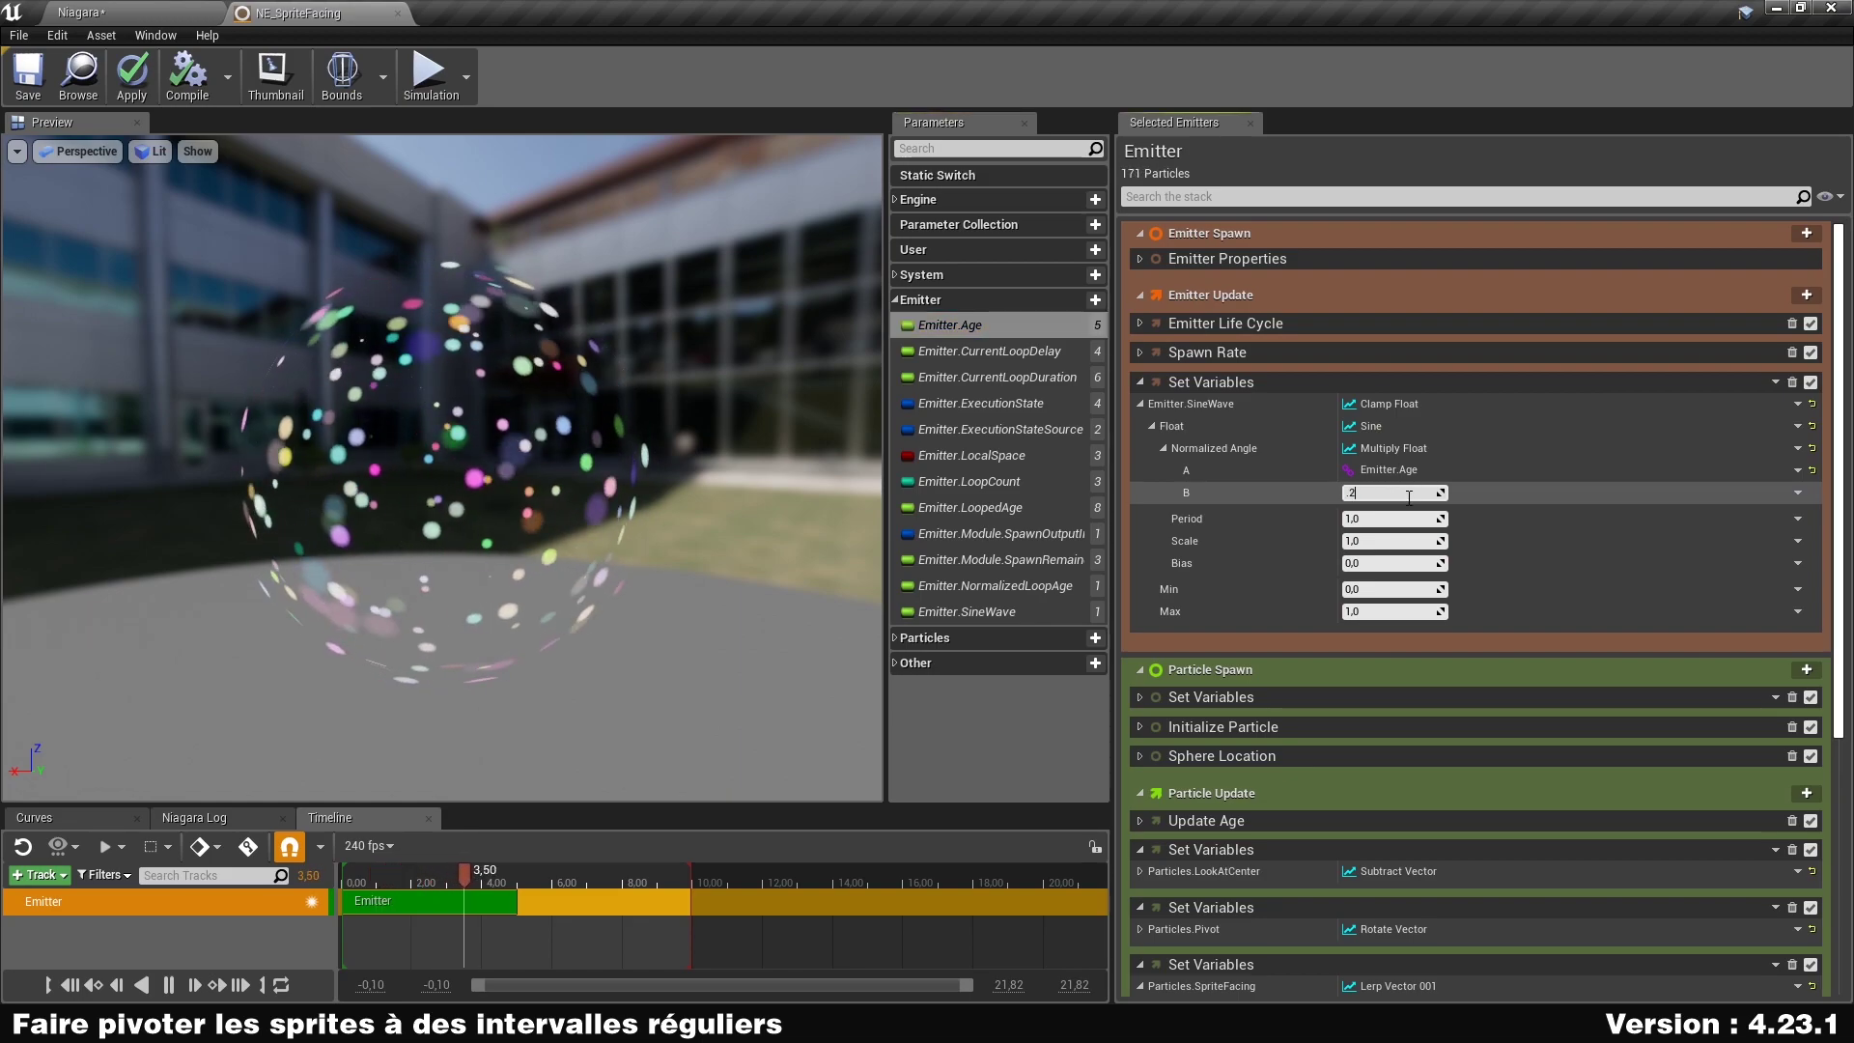
{"action": "key", "text": "Return"}
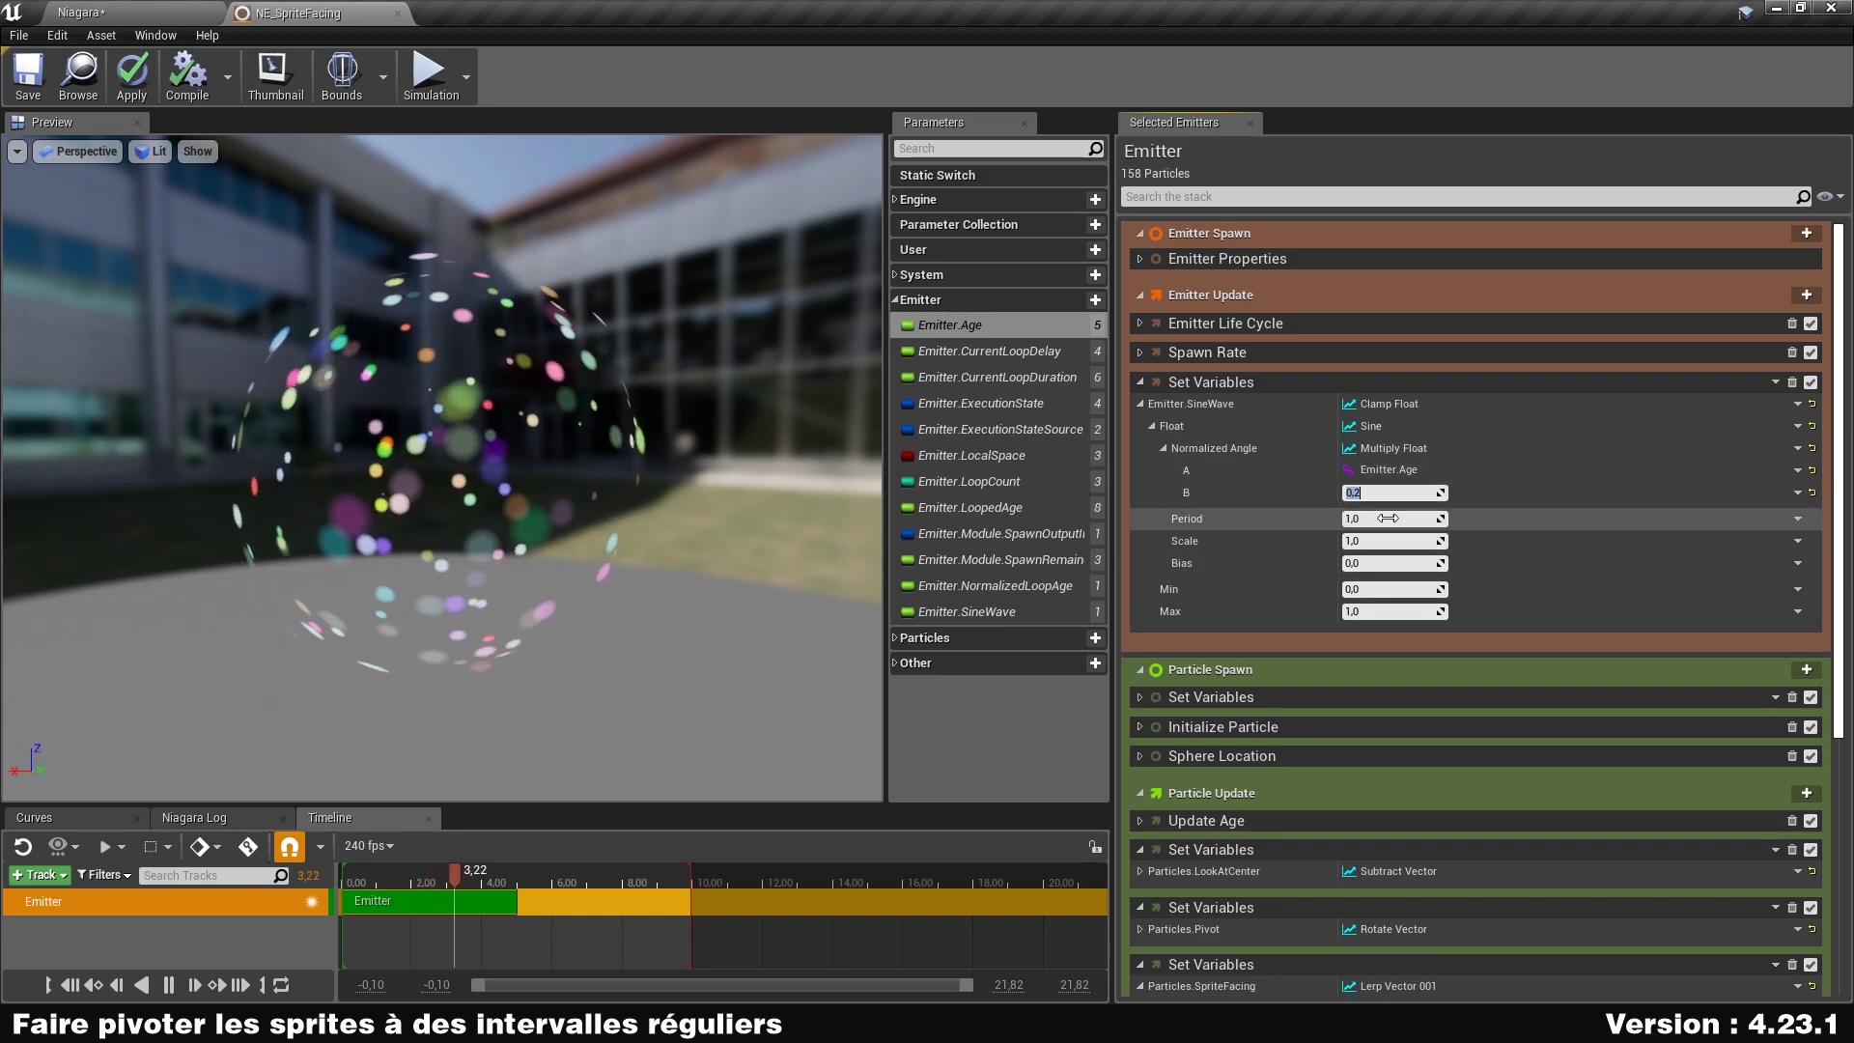
{"action": "left_click", "coordinate": [1163, 448]}
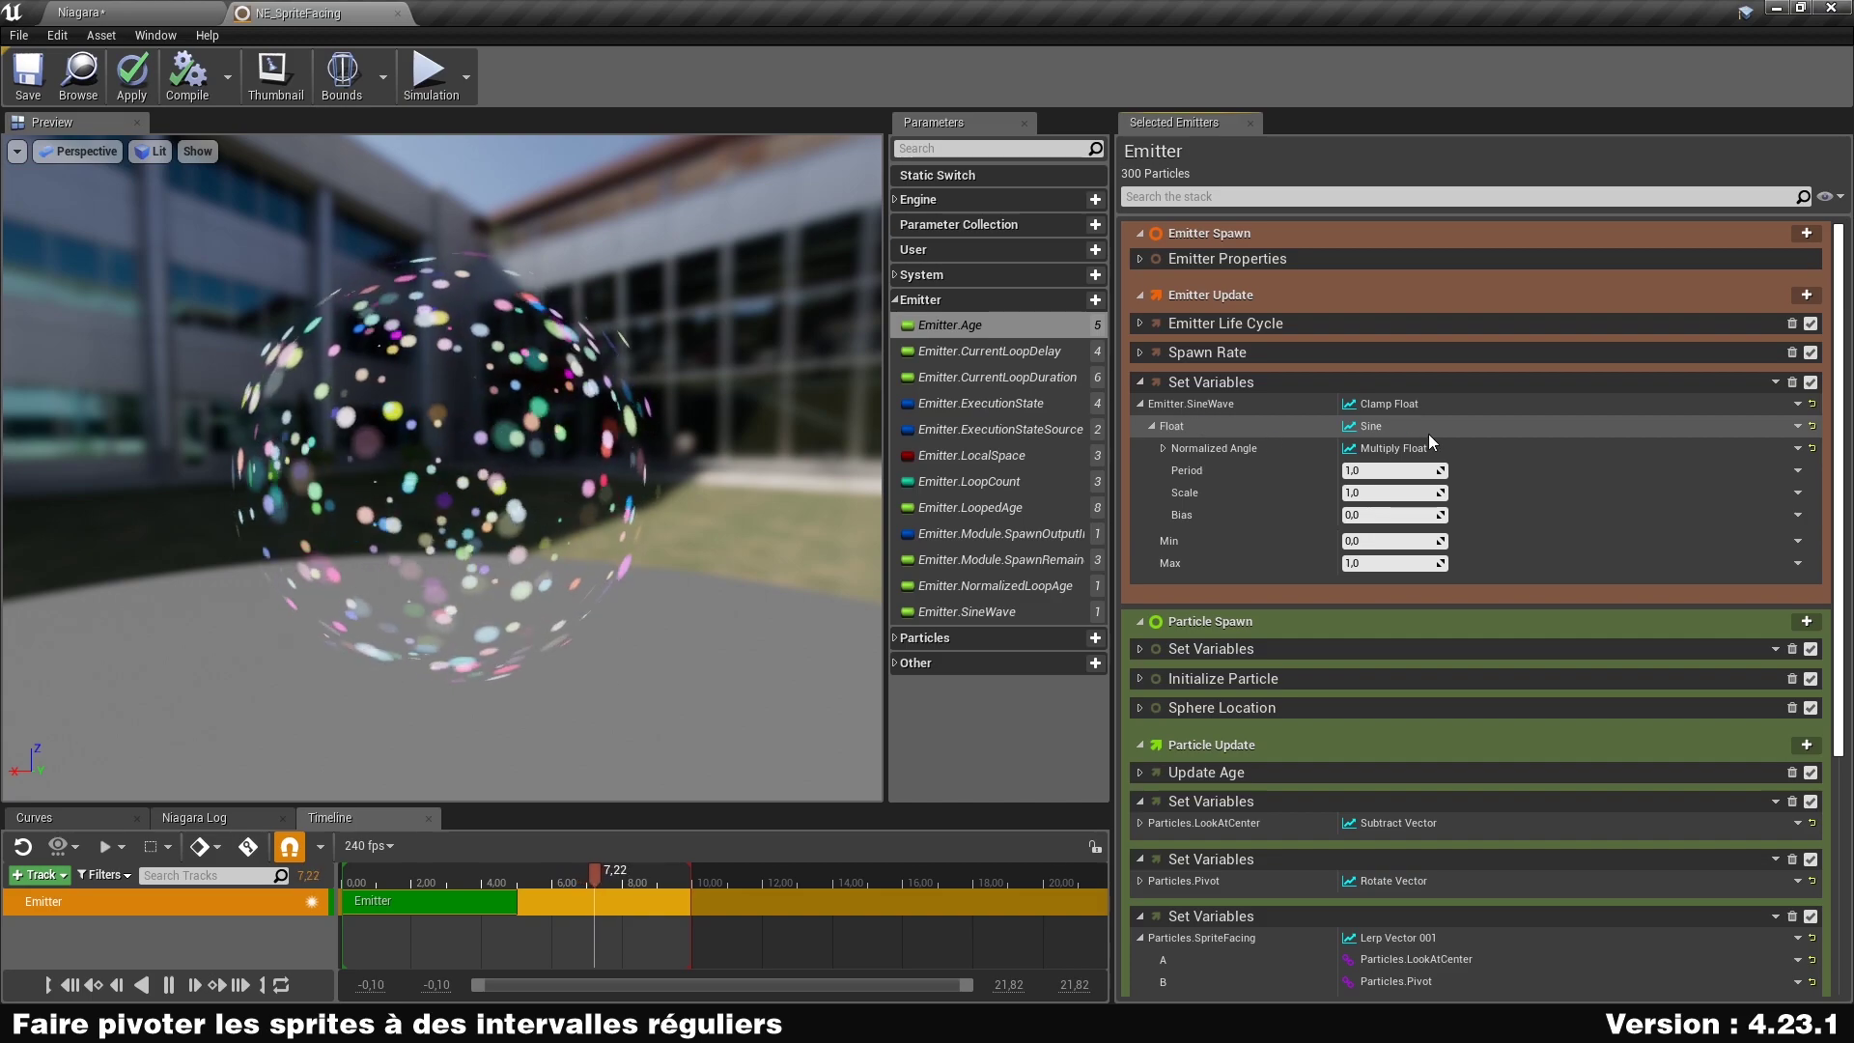
{"action": "left_click", "coordinate": [1162, 448]}
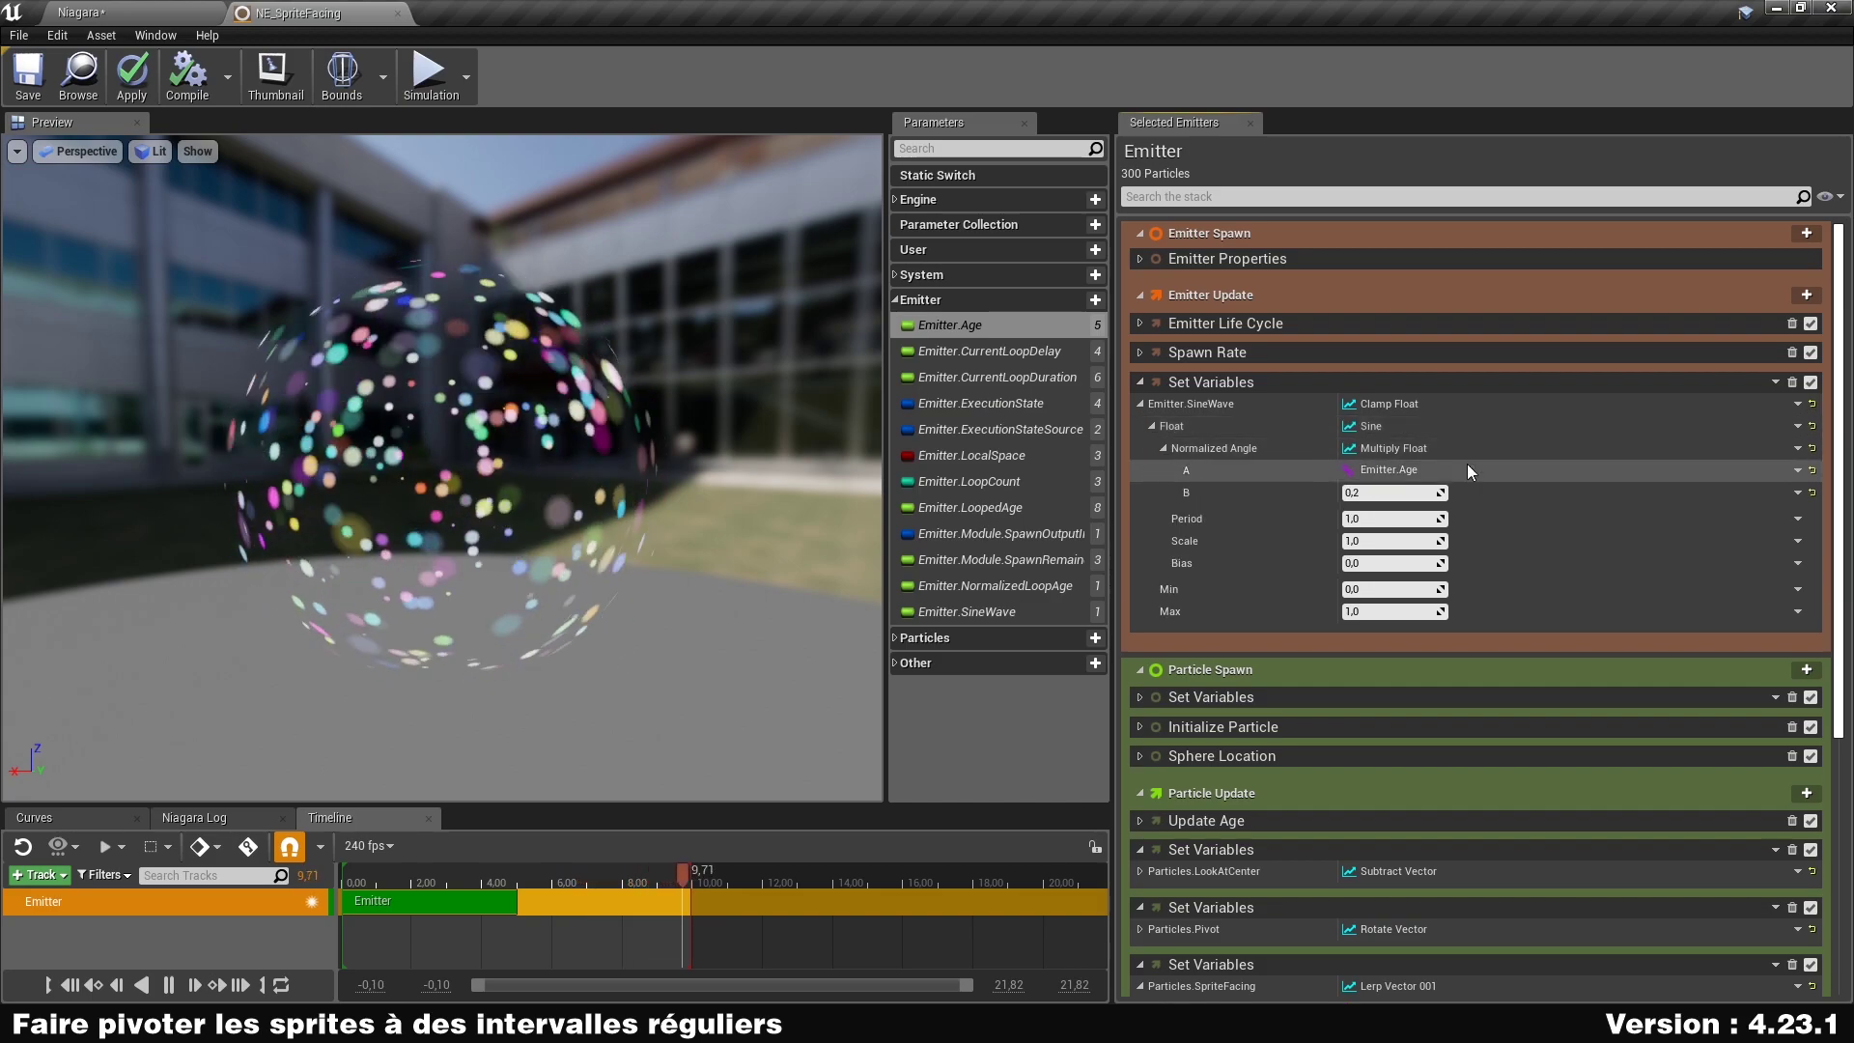
{"action": "left_click", "coordinate": [1151, 426]}
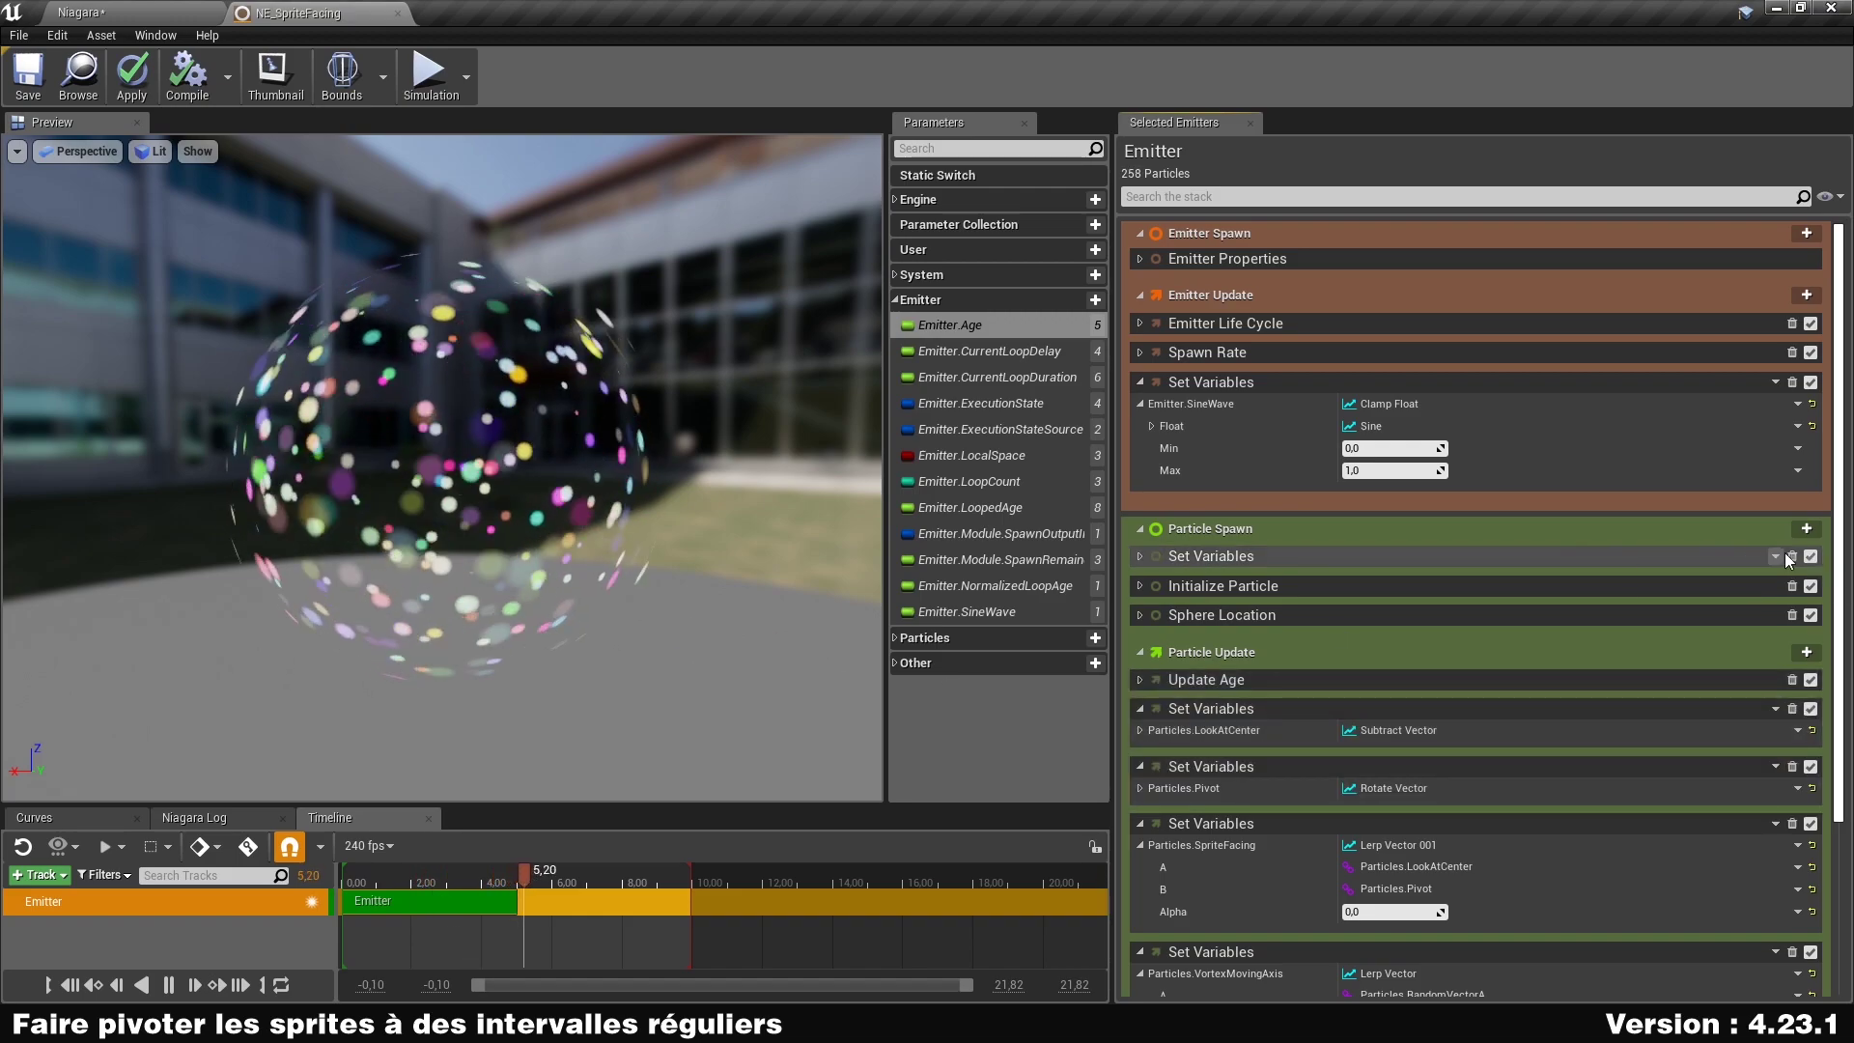
Link the Alpha of the Particles.SpriteFacing lerp to Emitter.SineWave and save the emitter.
{"action": "scroll", "coordinate": [1720, 587], "scroll_direction": "down", "scroll_amount": 5}
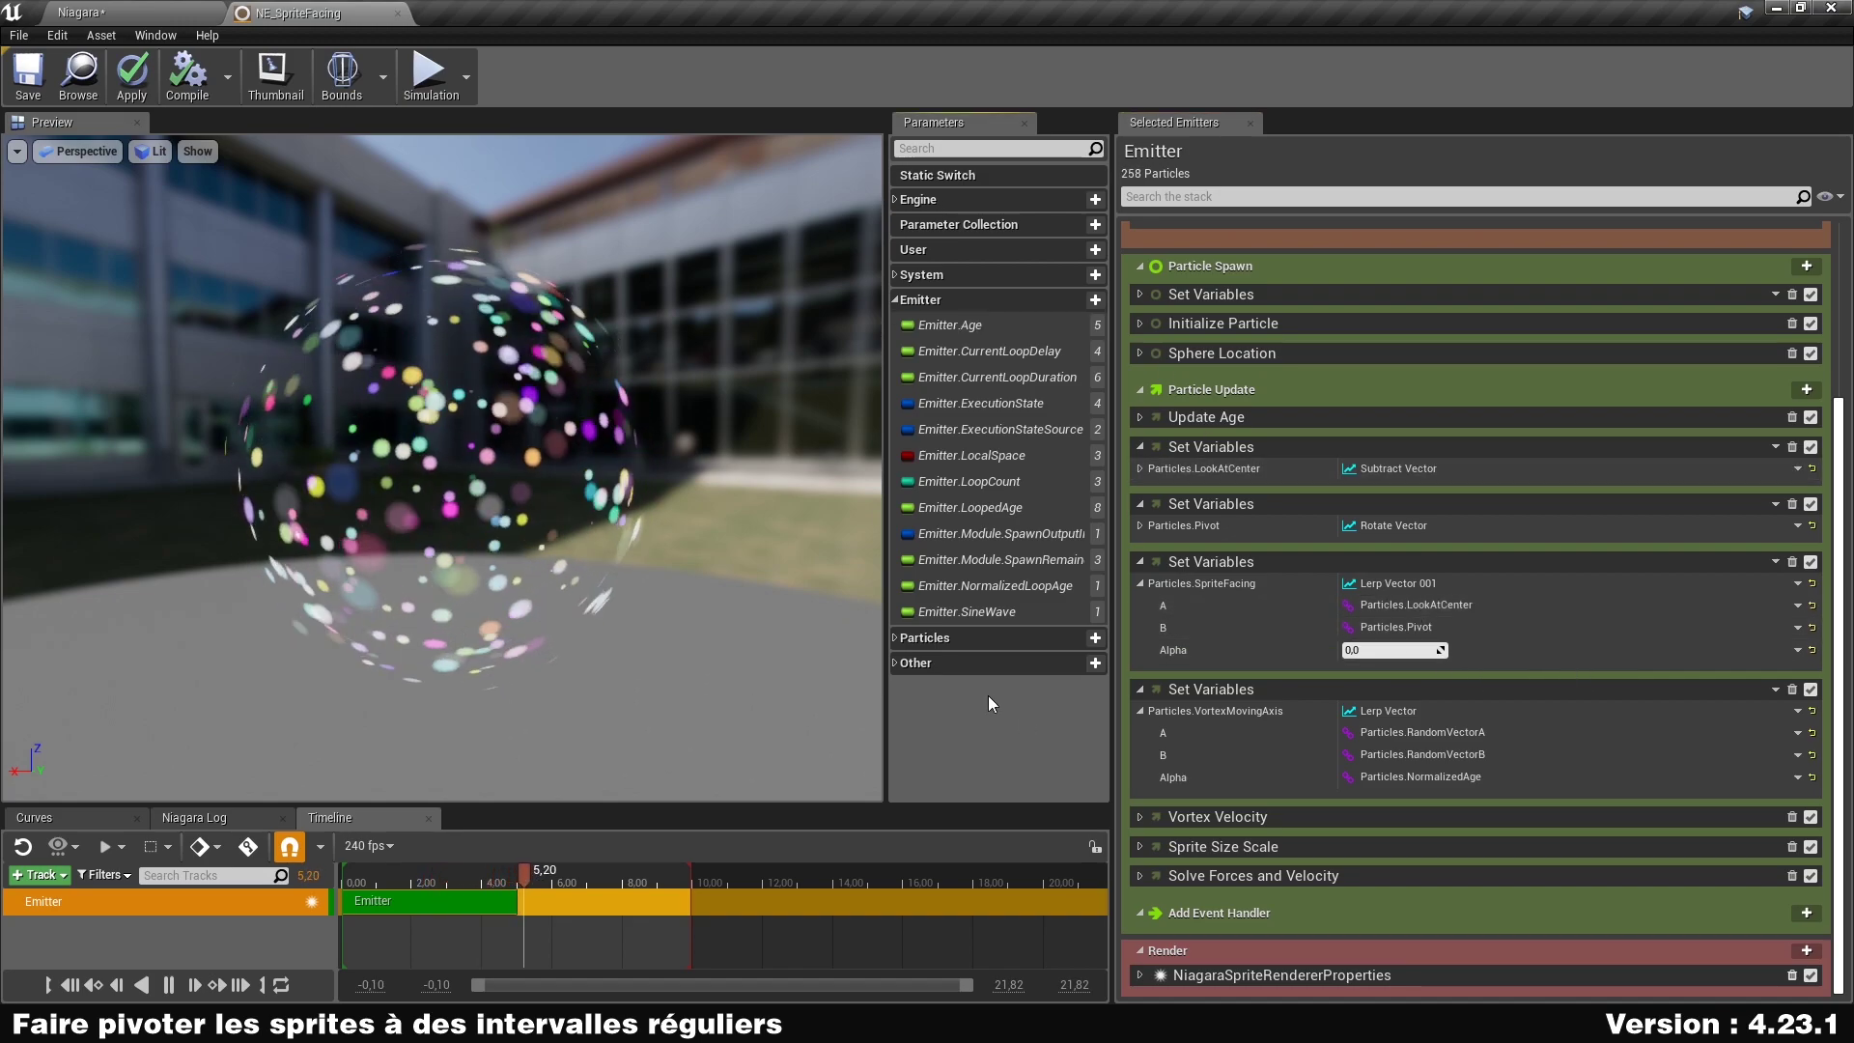
{"action": "left_click", "coordinate": [951, 610]}
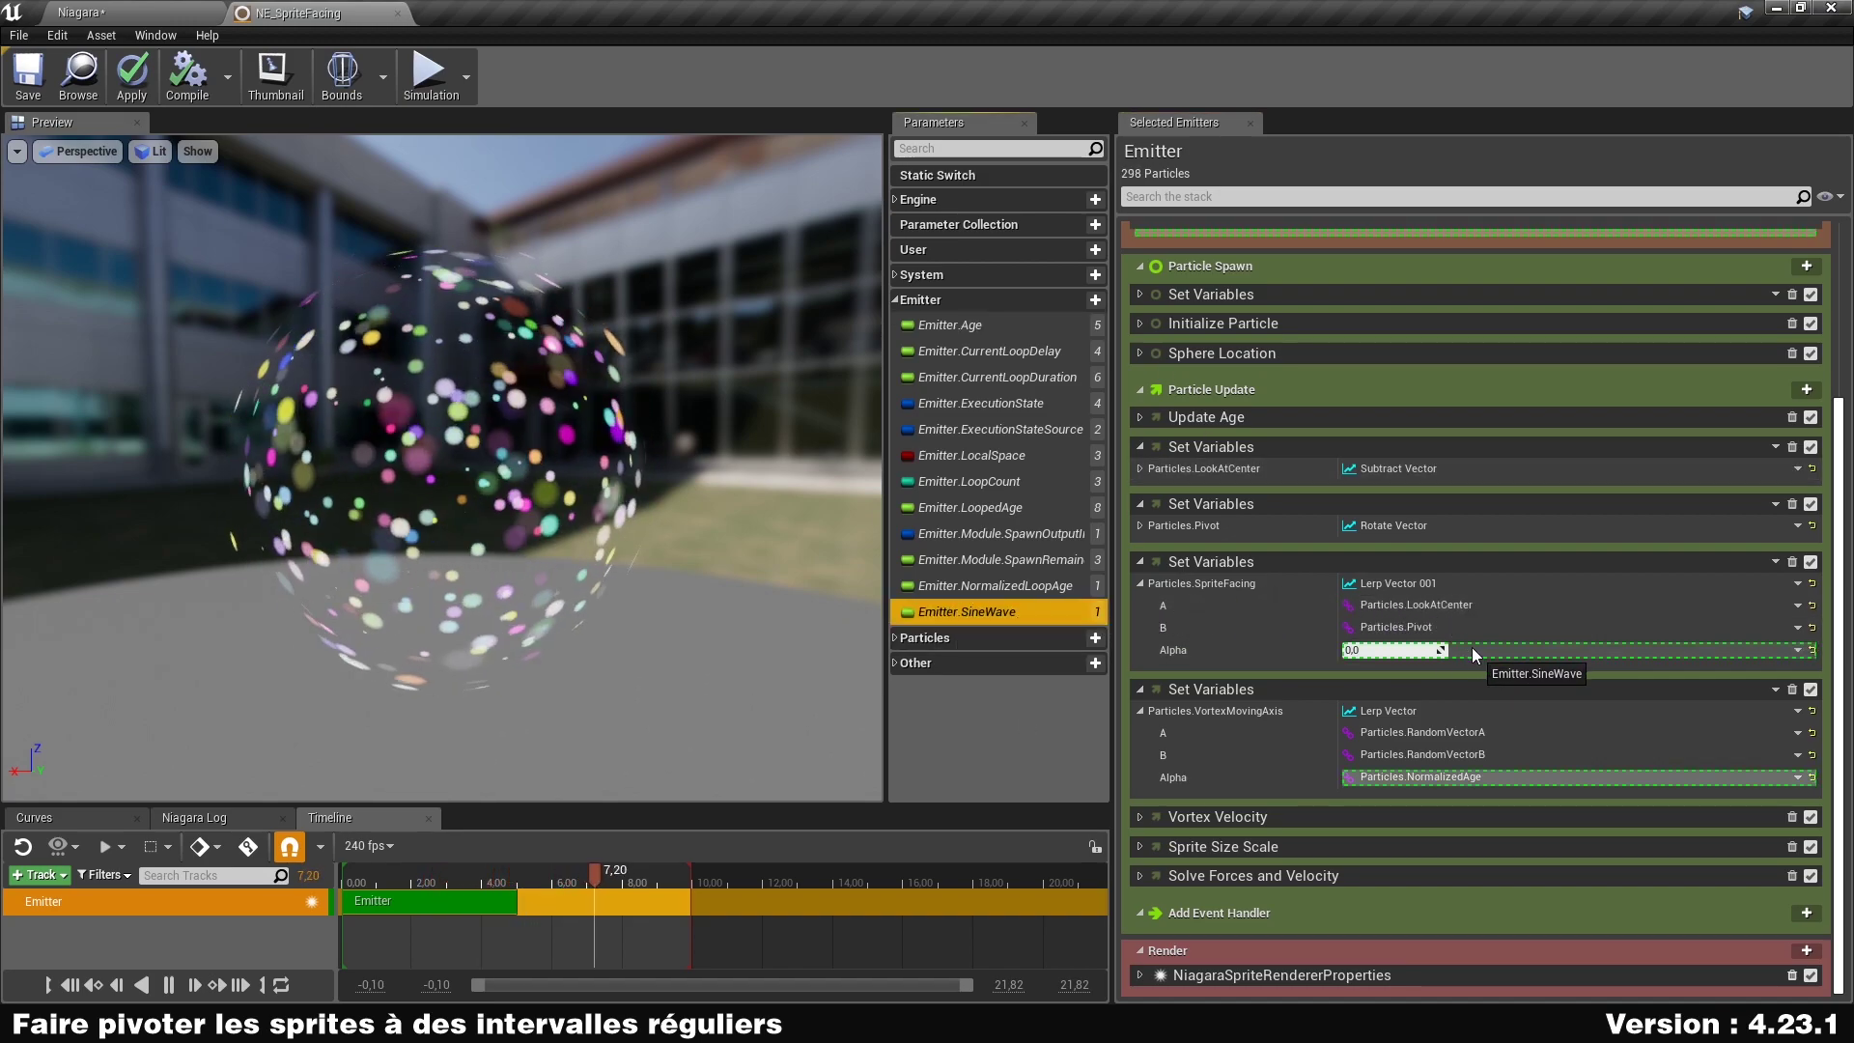
{"action": "left_click_drag", "start_coordinate": [1471, 647], "coordinate": [1471, 647]}
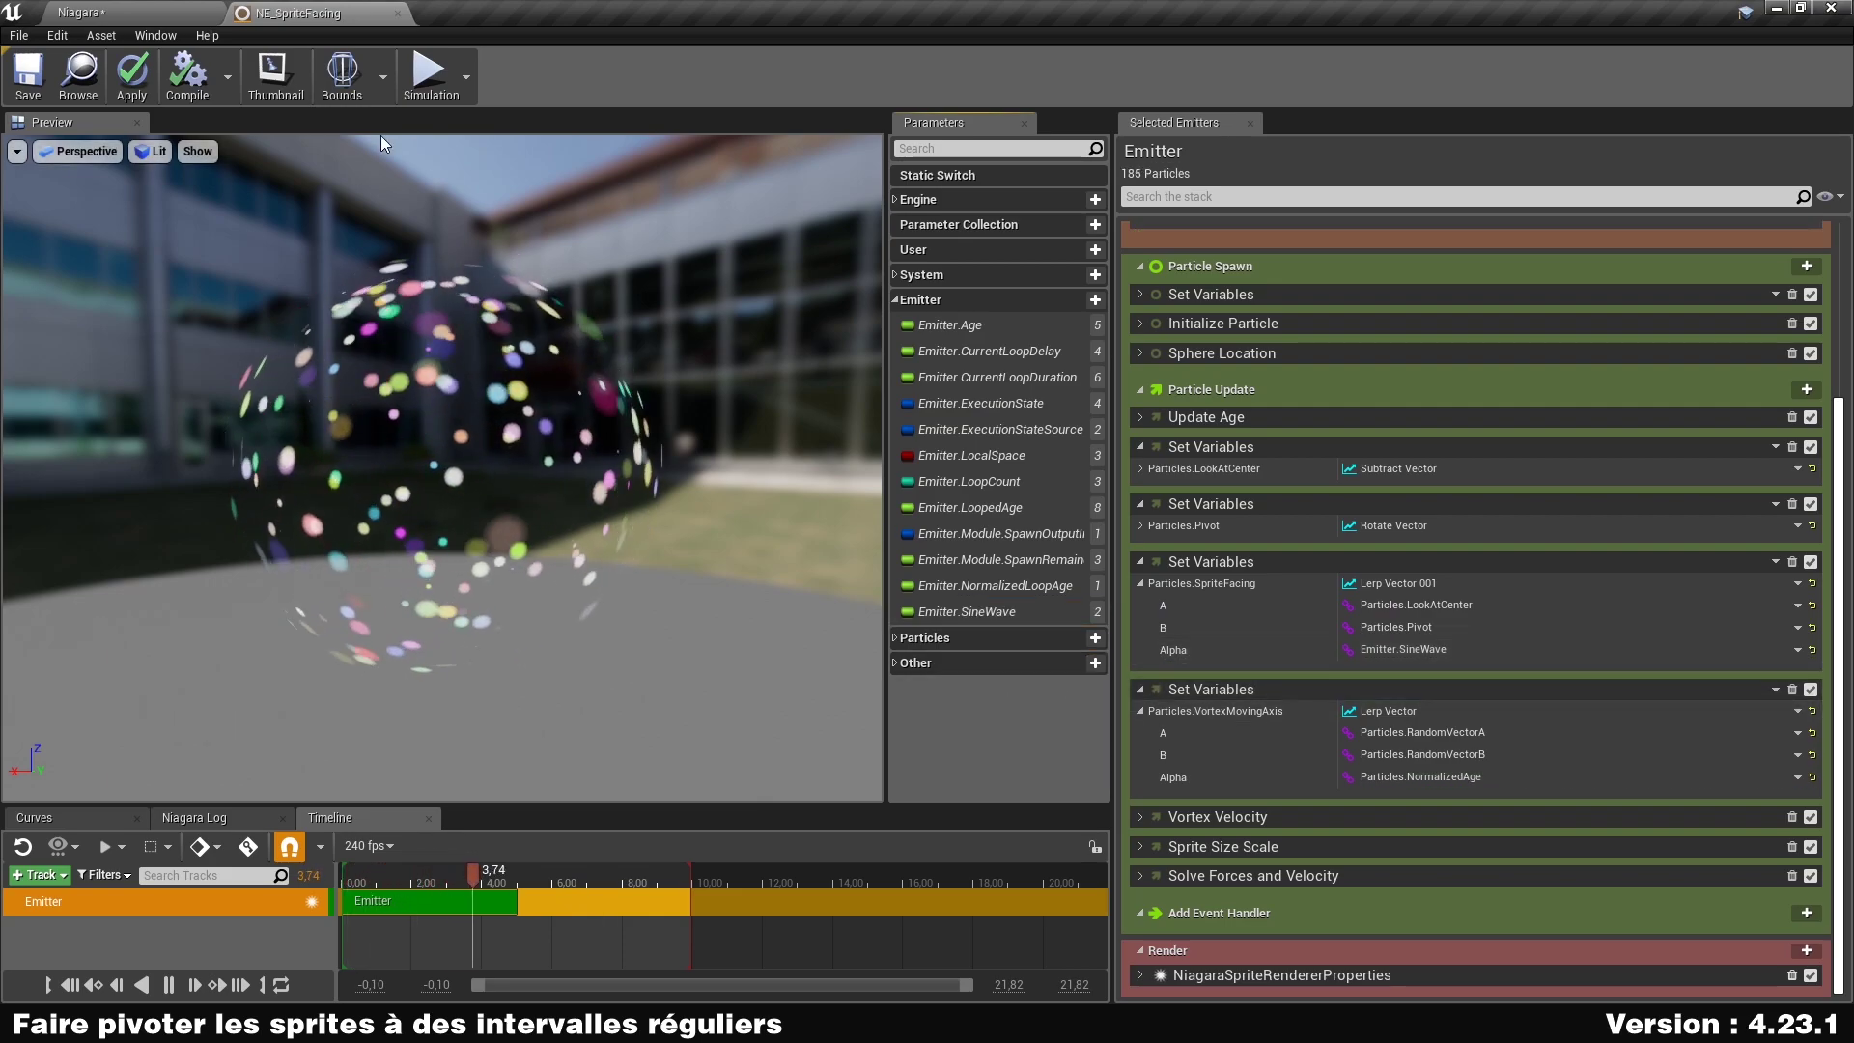
{"action": "left_click", "coordinate": [28, 75]}
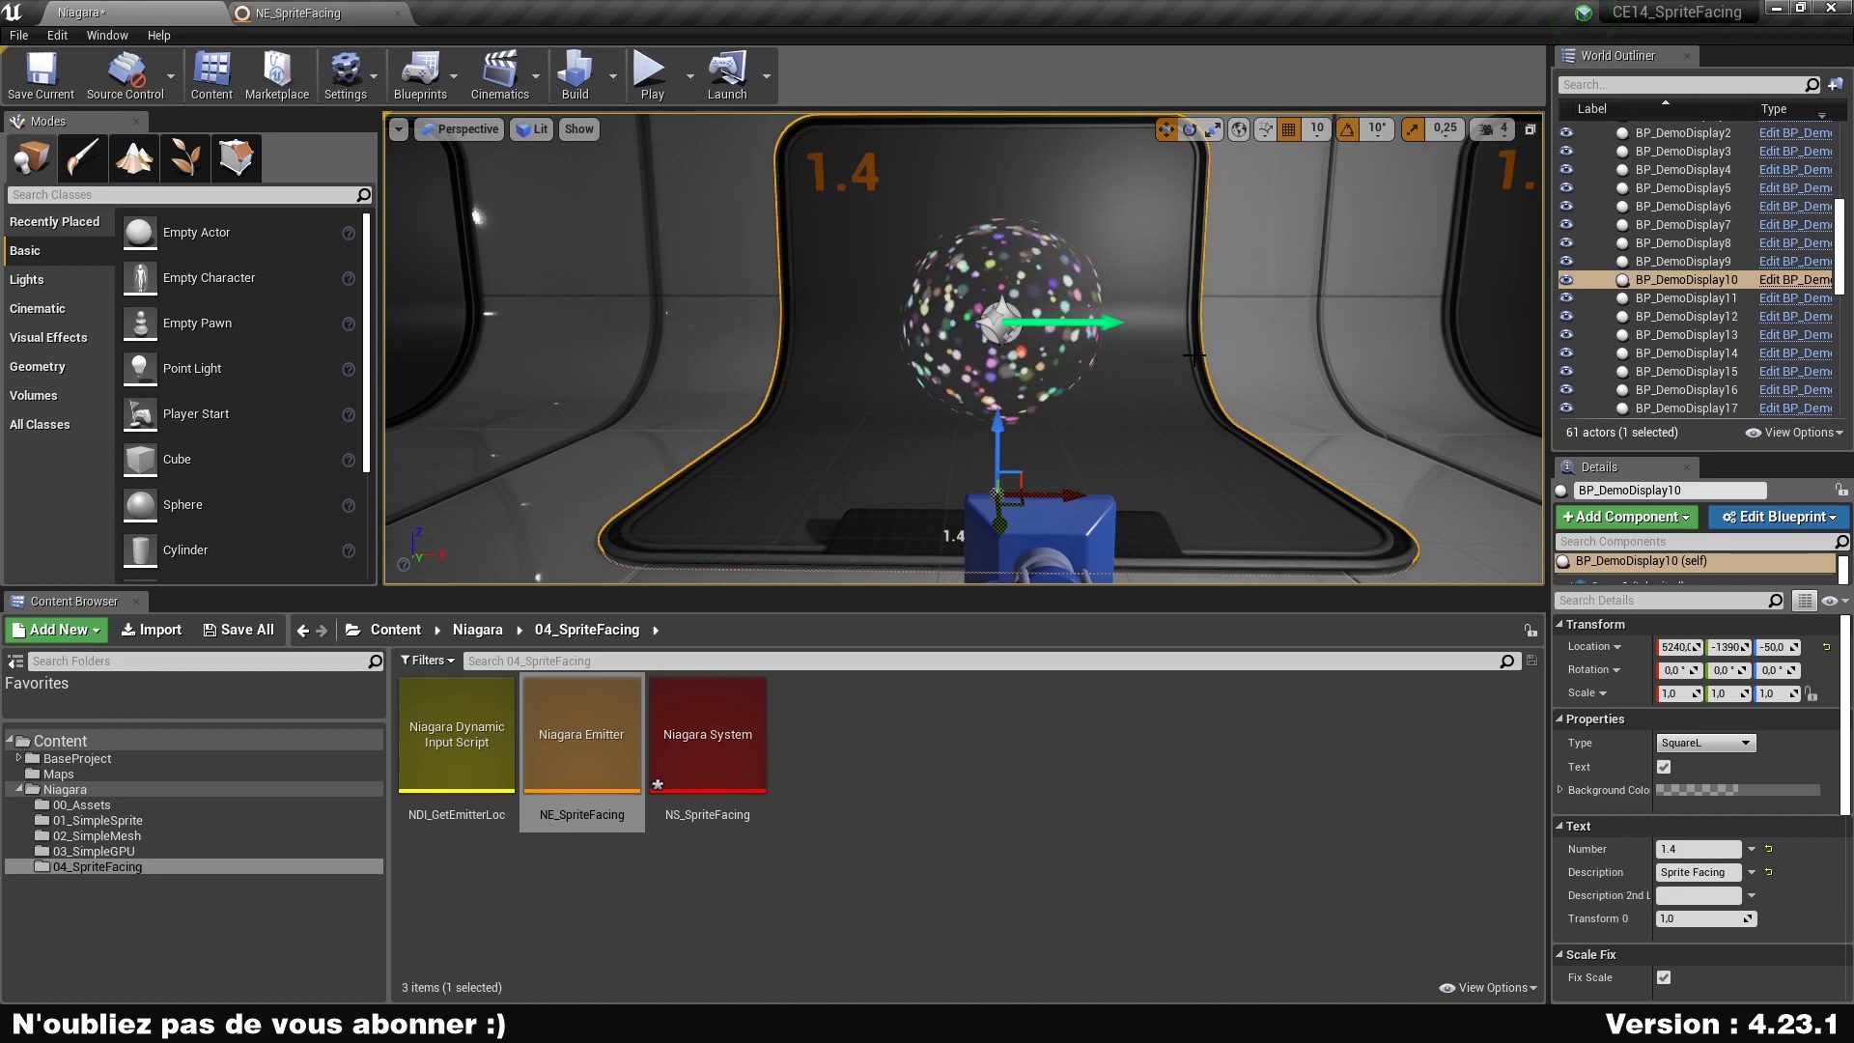
Examine the 1.4 Sprite Facing effect in the level with an immersive viewport in game view.
{"action": "key", "text": "F11"}
{"action": "scroll", "coordinate": [1209, 323], "scroll_direction": "up", "scroll_amount": 5}
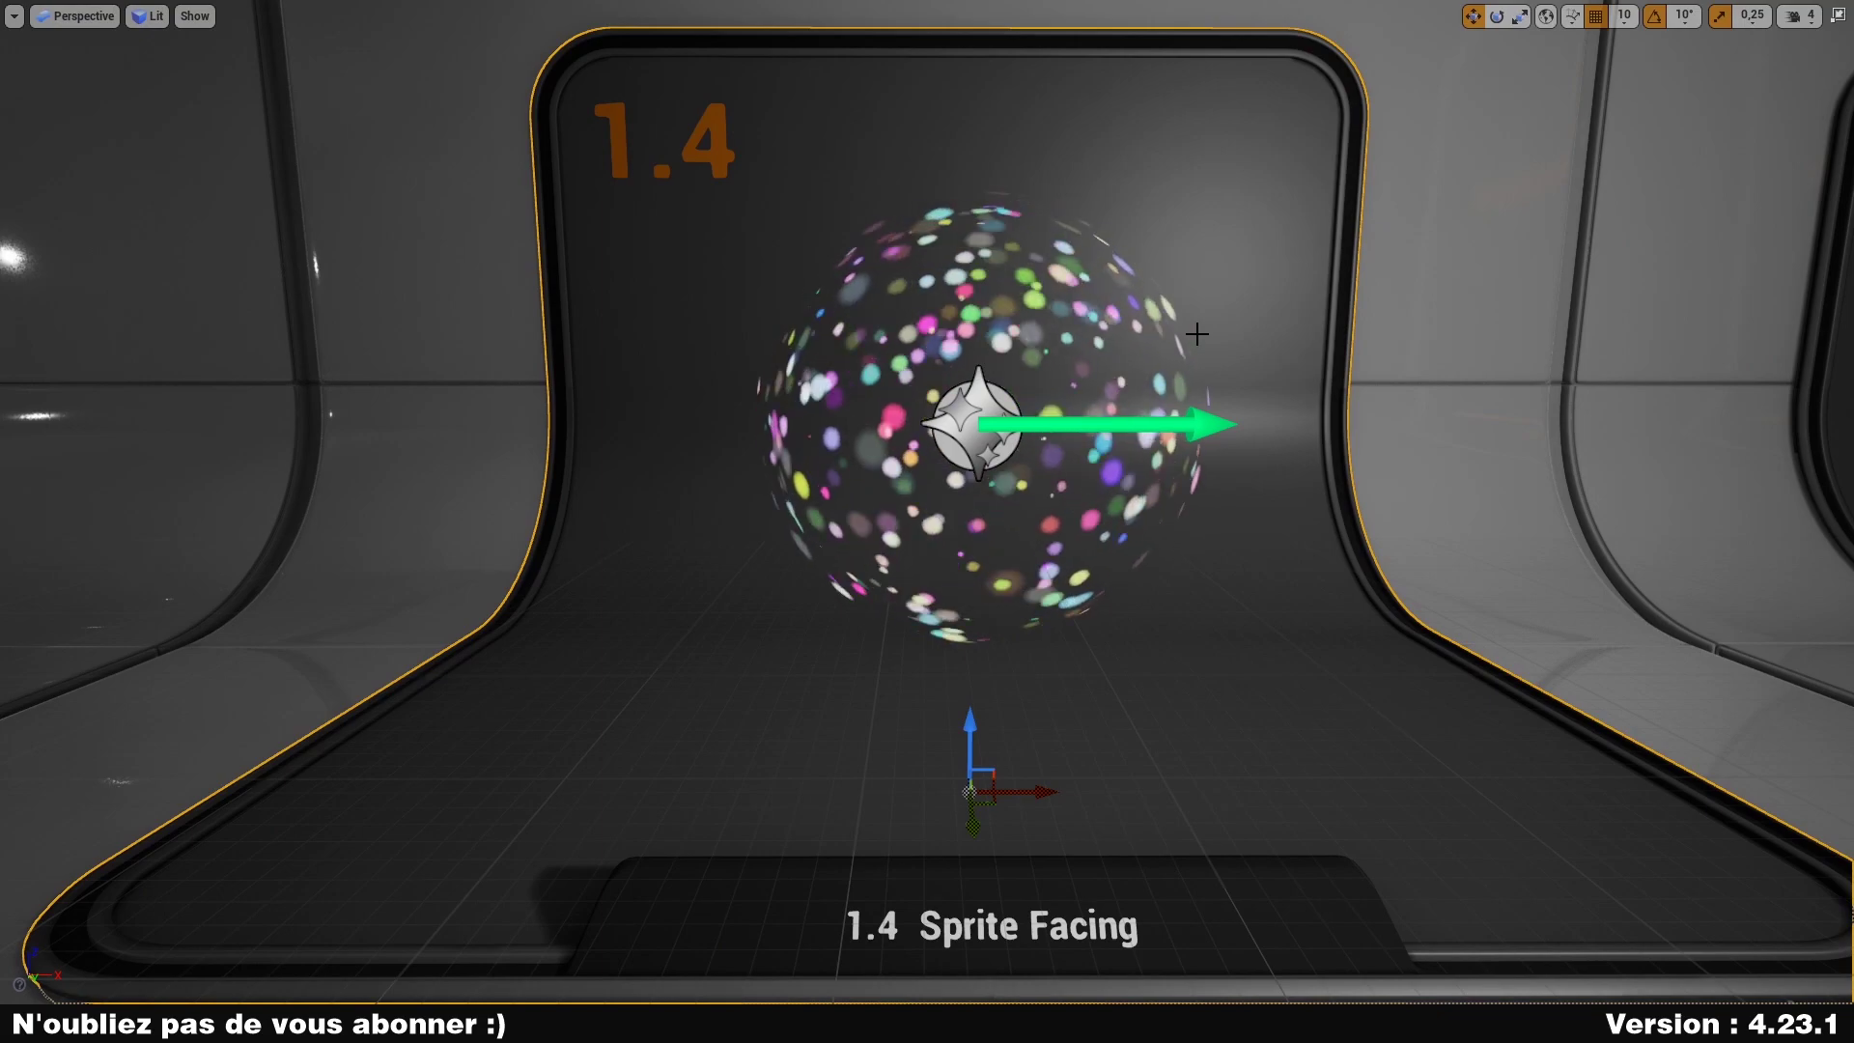
{"action": "key", "text": "g"}
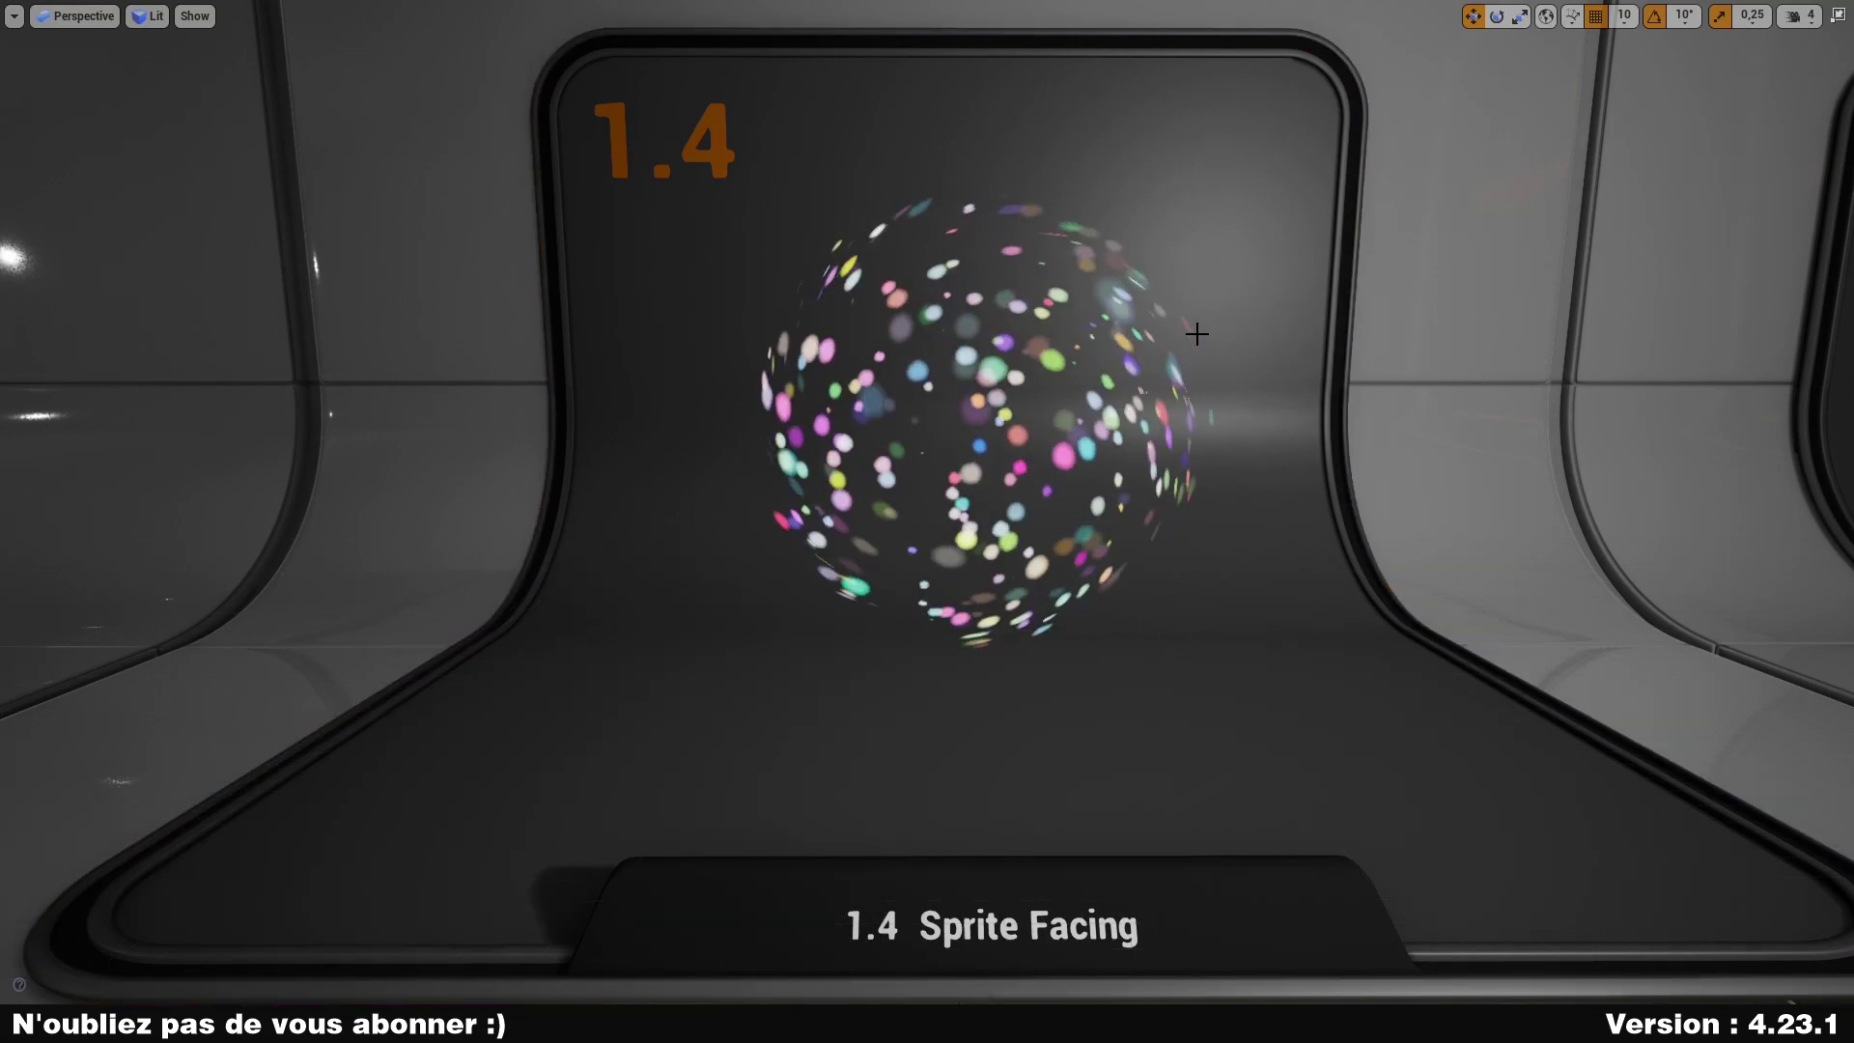